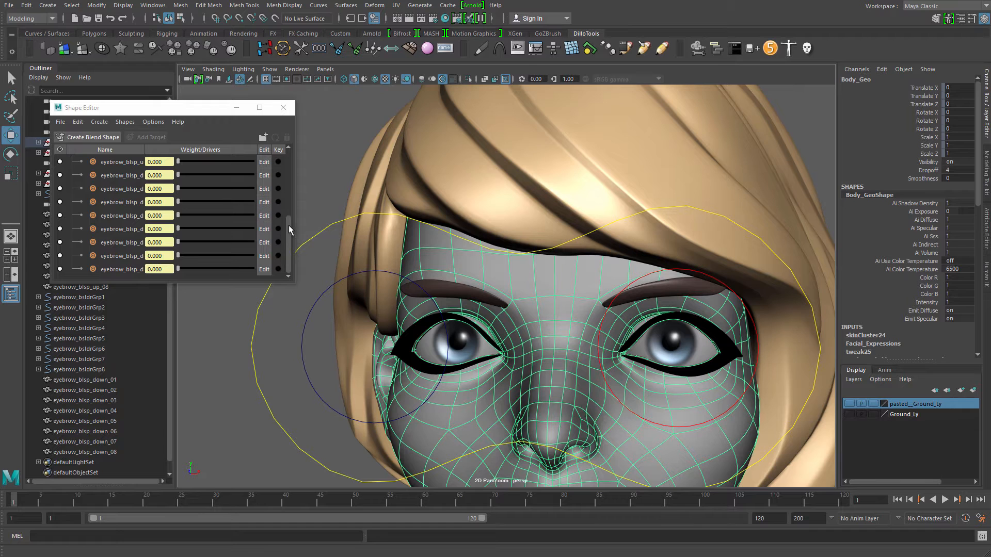
- Add a new target to the Facial_Expressions blend shape and rename it eyebrow_frown
{"action": "left_click_drag", "start_coordinate": [289, 230], "coordinate": [306, 188]}
{"action": "right_click", "coordinate": [105, 162]}
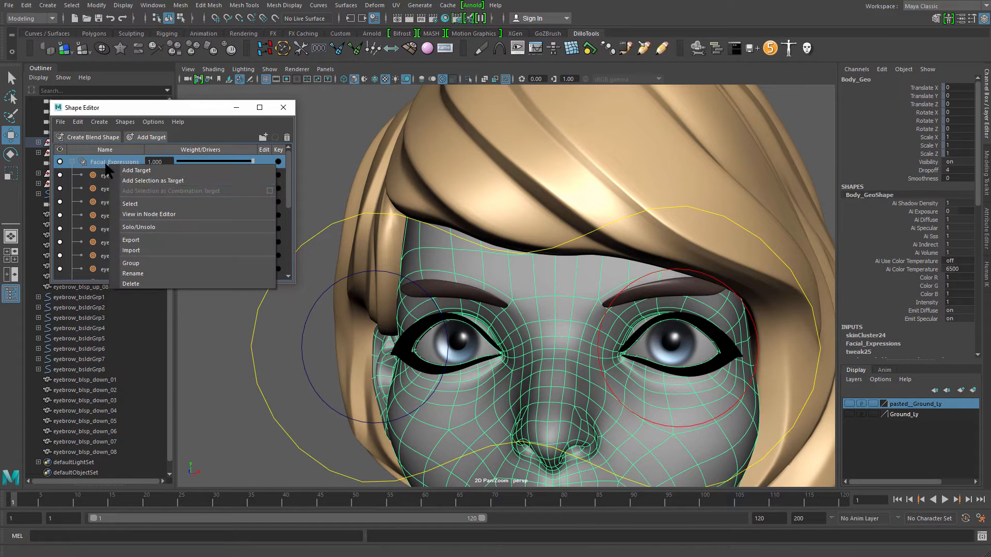
{"action": "left_click", "coordinate": [153, 170]}
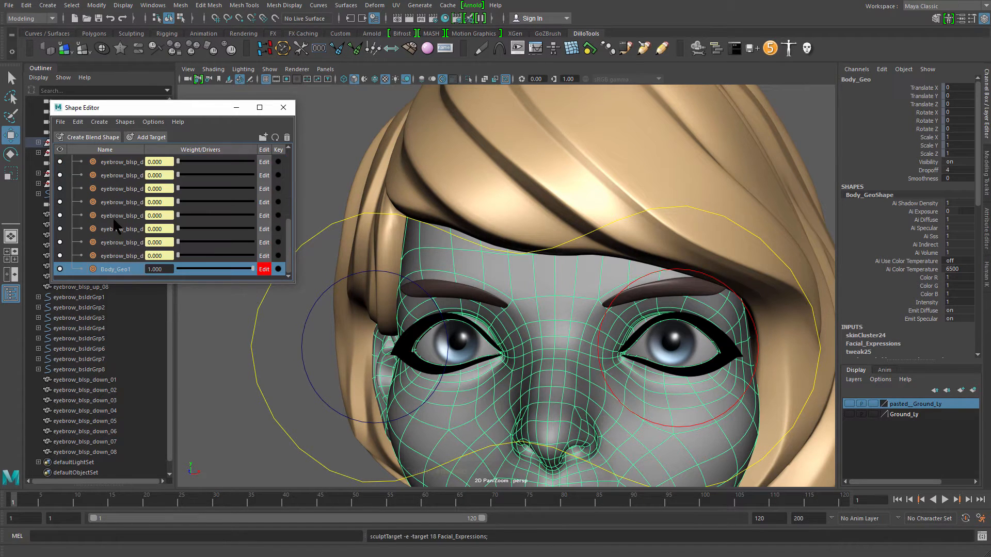
{"action": "double_click", "coordinate": [124, 269]}
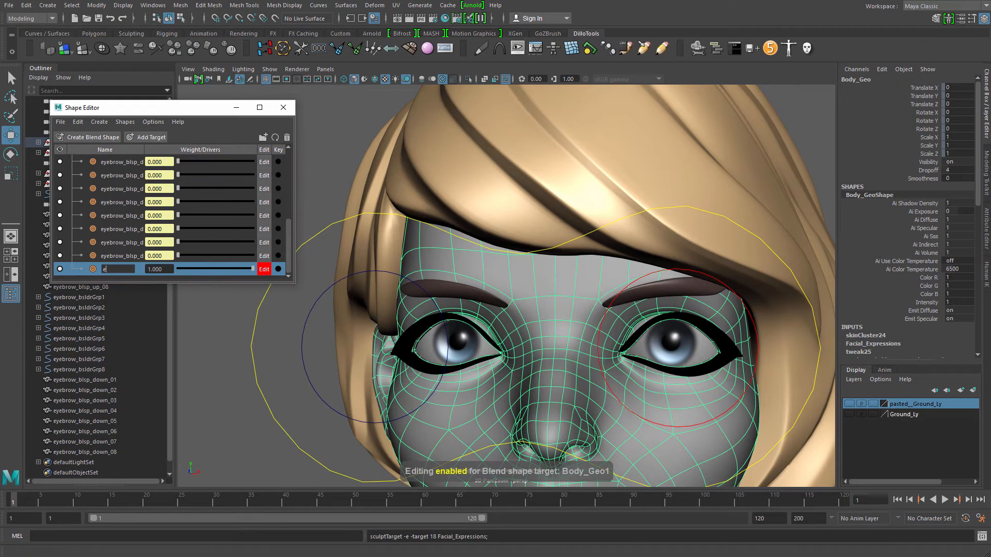
{"action": "type", "text": "eyebrow_frown"}
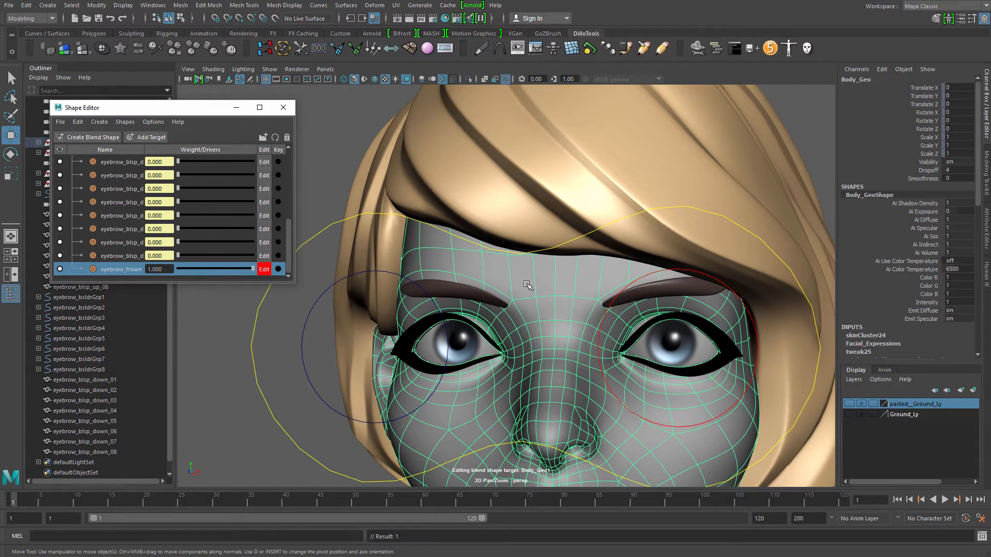
- Pull the face vertices at the inner eyebrow ends symmetrically toward the centre of the brow with soft selection
{"action": "left_click_drag", "start_coordinate": [526, 284], "coordinate": [548, 306], "text": "alt"}
{"action": "right_click_drag", "start_coordinate": [574, 295], "coordinate": [506, 289]}
{"action": "key", "text": "w"}
{"action": "left_click", "coordinate": [593, 286]}
{"action": "left_click_drag", "start_coordinate": [593, 285], "coordinate": [605, 225]}
{"action": "left_click", "coordinate": [591, 292]}
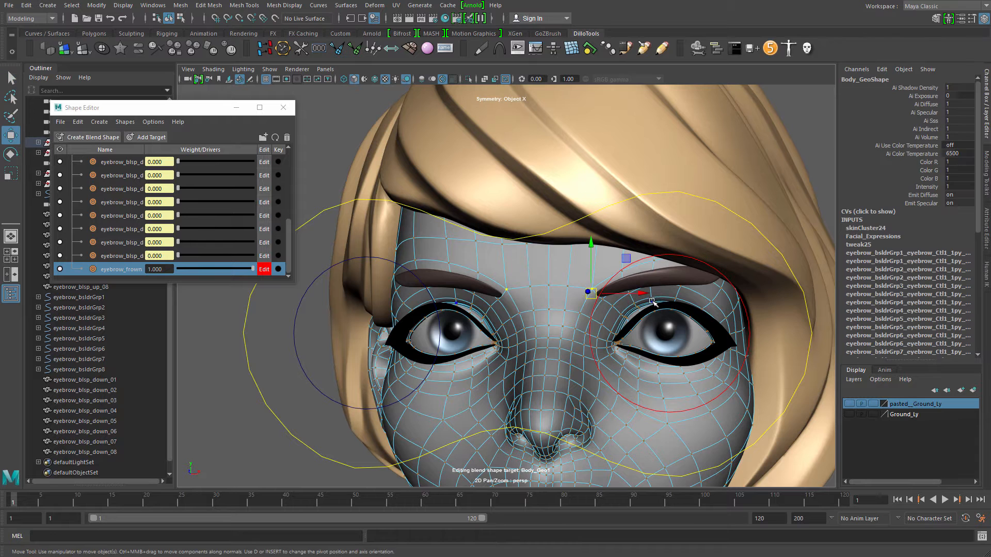
{"action": "key", "text": "b"}
{"action": "left_click_drag", "start_coordinate": [597, 267], "coordinate": [550, 267]}
{"action": "left_click_drag", "start_coordinate": [641, 293], "coordinate": [602, 280]}
{"action": "key", "text": "b"}
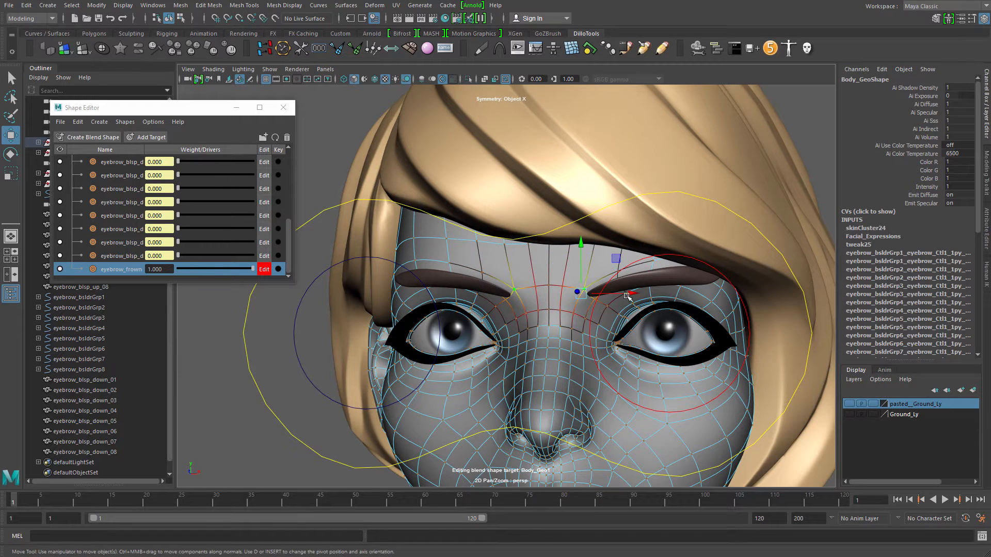
- Return to object mode and isolate the head mesh together with both eyebrows in the viewport
{"action": "mouse_move", "coordinate": [602, 280]}
{"action": "right_mouse_down", "text": "alt"}
{"action": "mouse_move", "coordinate": [609, 287]}
{"action": "mouse_move", "coordinate": [567, 274]}
{"action": "right_mouse_up", "text": "alt"}
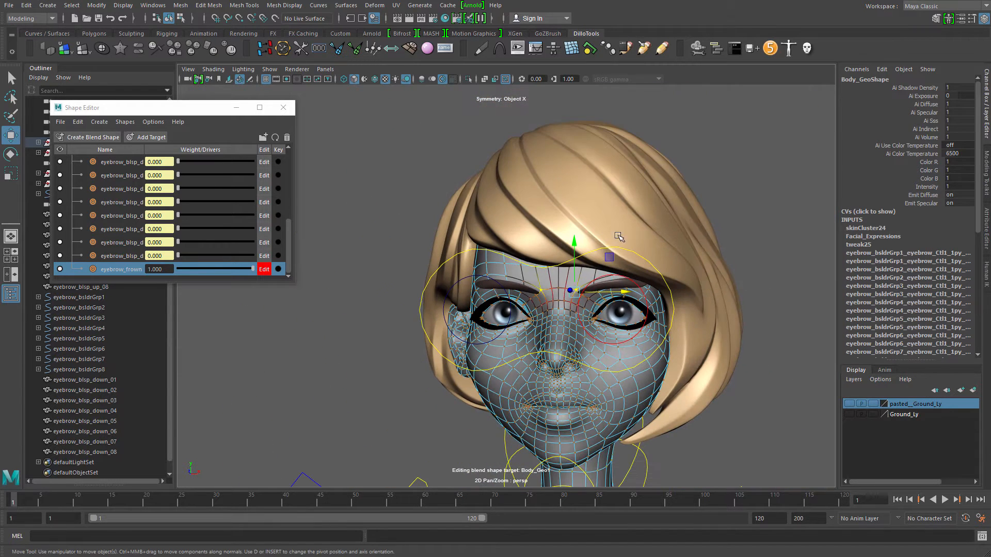
{"action": "key", "text": "q"}
{"action": "right_click_drag", "start_coordinate": [674, 206], "coordinate": [788, 160]}
{"action": "right_click_drag", "start_coordinate": [643, 335], "coordinate": [738, 265]}
{"action": "left_click", "coordinate": [608, 286]}
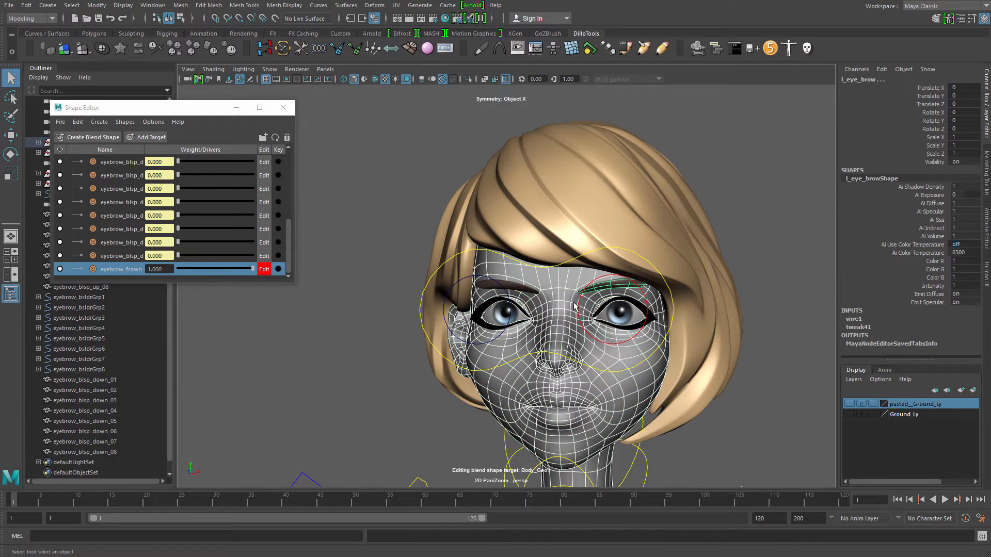
{"action": "left_click", "coordinate": [523, 287], "text": "shift"}
{"action": "key", "text": "ctrl+1"}
{"action": "right_click_drag", "start_coordinate": [567, 318], "coordinate": [763, 258], "text": "alt"}
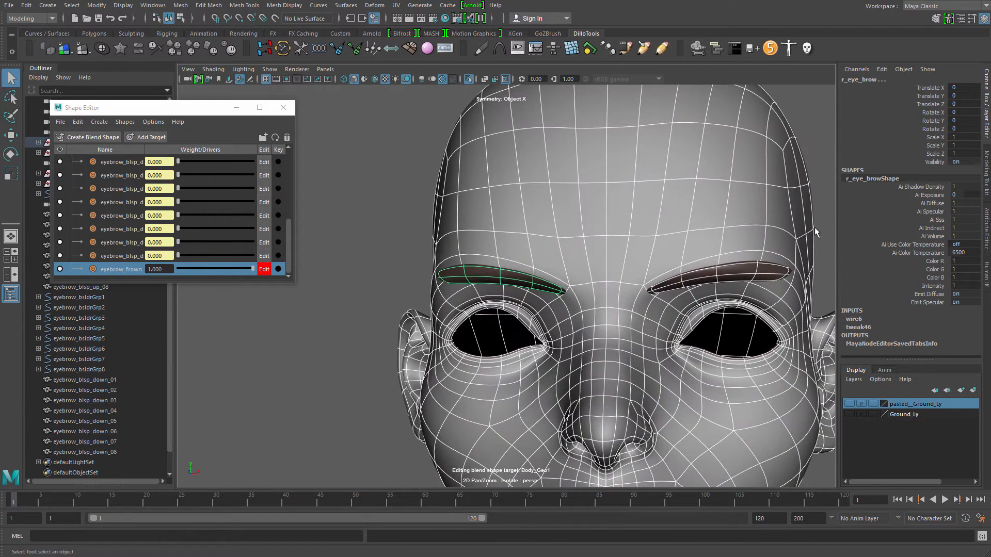
- Move the forehead vertices above the inner eyebrows toward the centreline using soft selection
{"action": "left_click_drag", "start_coordinate": [814, 227], "coordinate": [788, 225], "text": "alt"}
{"action": "left_click", "coordinate": [787, 225]}
{"action": "right_click_drag", "start_coordinate": [574, 221], "coordinate": [560, 225]}
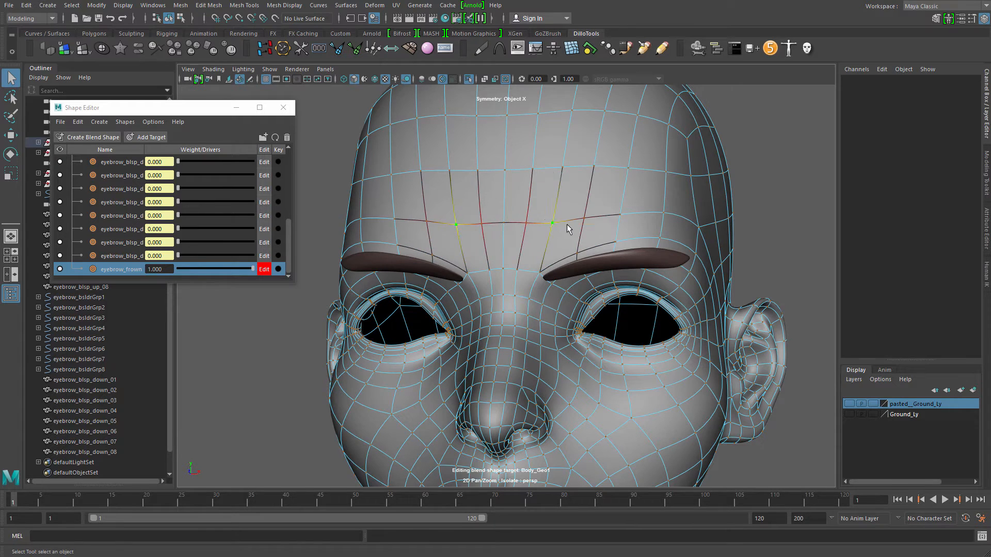
{"action": "left_click", "coordinate": [566, 224]}
{"action": "key", "text": "w"}
{"action": "left_click_drag", "start_coordinate": [605, 223], "coordinate": [652, 217]}
{"action": "key", "text": "b"}
- Adjust the forehead vertices above the middle and outer parts of the eyebrows to follow the frown
{"action": "key", "text": "q"}
{"action": "left_click", "coordinate": [621, 217]}
{"action": "key", "text": "w"}
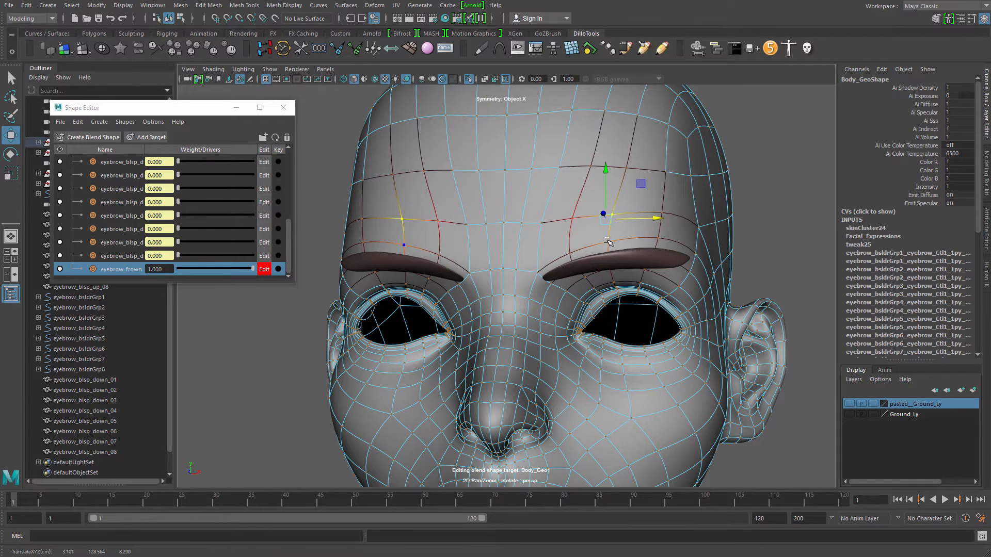
{"action": "left_click", "coordinate": [606, 241]}
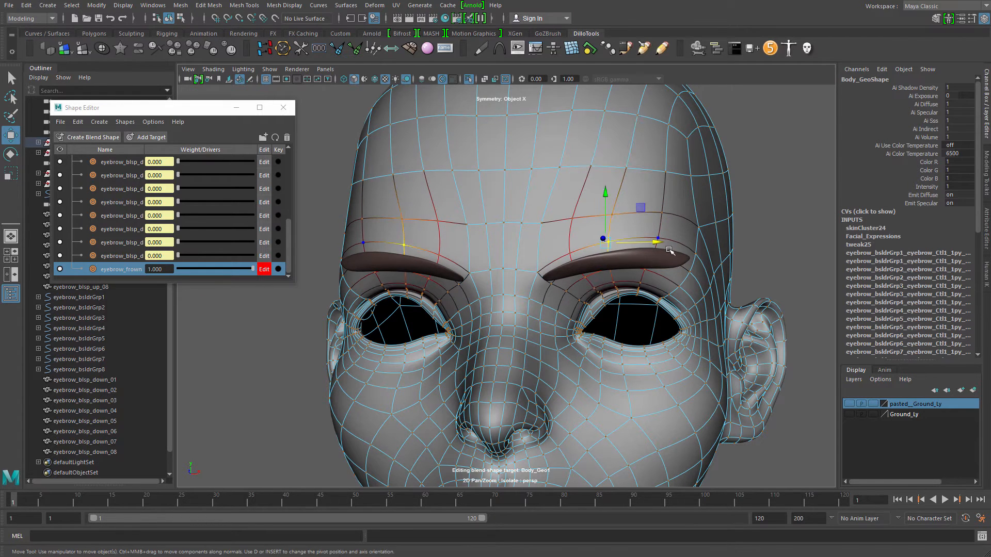
{"action": "left_click", "coordinate": [670, 212]}
{"action": "key", "text": "q"}
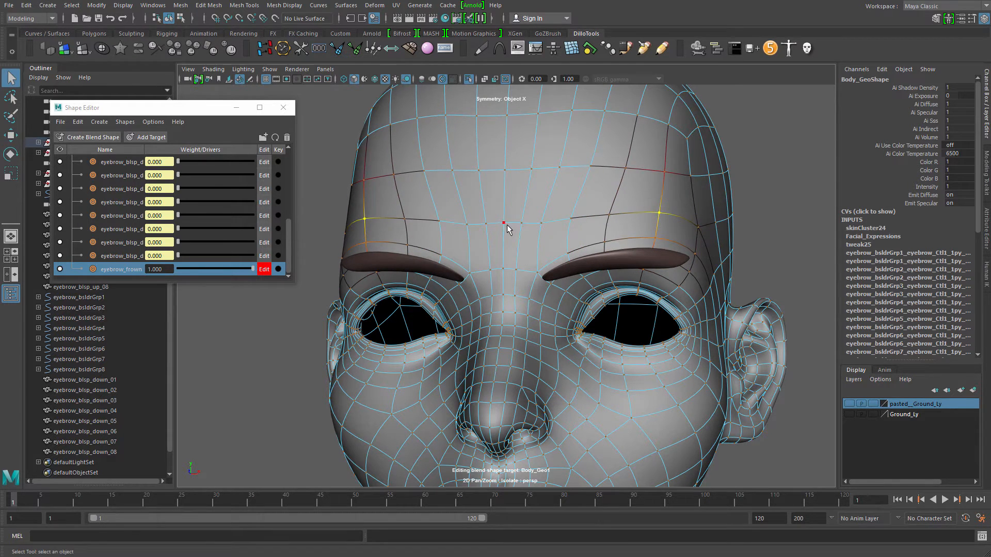
- Turn off soft selection and adjust the depth of the vertices between the eyebrows to form the frown crease
{"action": "left_click", "coordinate": [505, 224]}
{"action": "left_click", "coordinate": [504, 268], "text": "shift"}
{"action": "key", "text": "f"}
{"action": "key", "text": "b"}
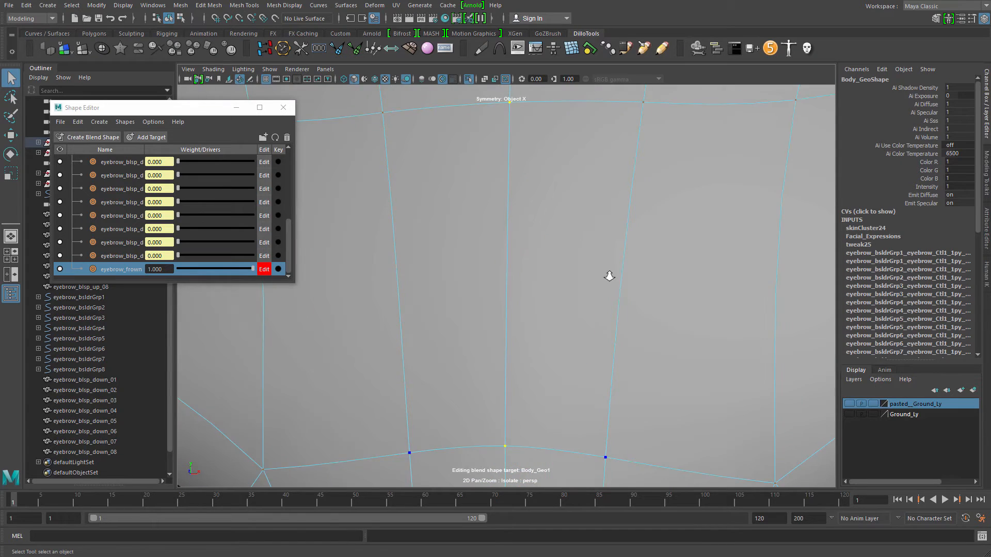
{"action": "right_click_drag", "start_coordinate": [609, 276], "coordinate": [522, 345], "text": "alt"}
{"action": "key", "text": "w"}
{"action": "left_click_drag", "start_coordinate": [522, 345], "coordinate": [505, 181], "text": "alt"}
{"action": "right_click_drag", "start_coordinate": [504, 181], "coordinate": [499, 270], "text": "alt"}
{"action": "left_click_drag", "start_coordinate": [500, 270], "coordinate": [500, 237], "text": "alt"}
{"action": "key", "text": "q"}
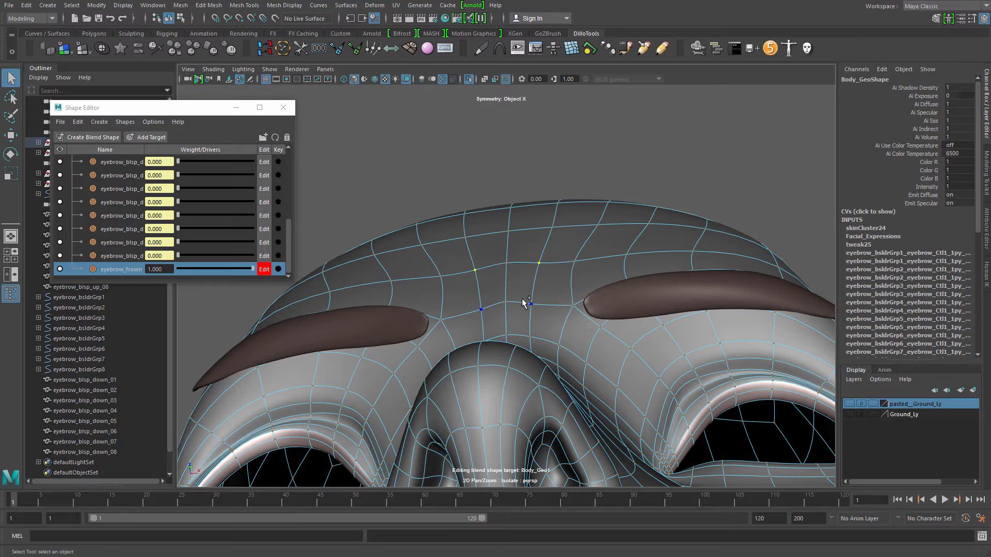
{"action": "left_click", "coordinate": [531, 303], "text": "shift"}
{"action": "key", "text": "w"}
{"action": "left_click_drag", "start_coordinate": [531, 304], "coordinate": [589, 276], "text": "alt"}
{"action": "left_click_drag", "start_coordinate": [534, 241], "coordinate": [540, 245]}
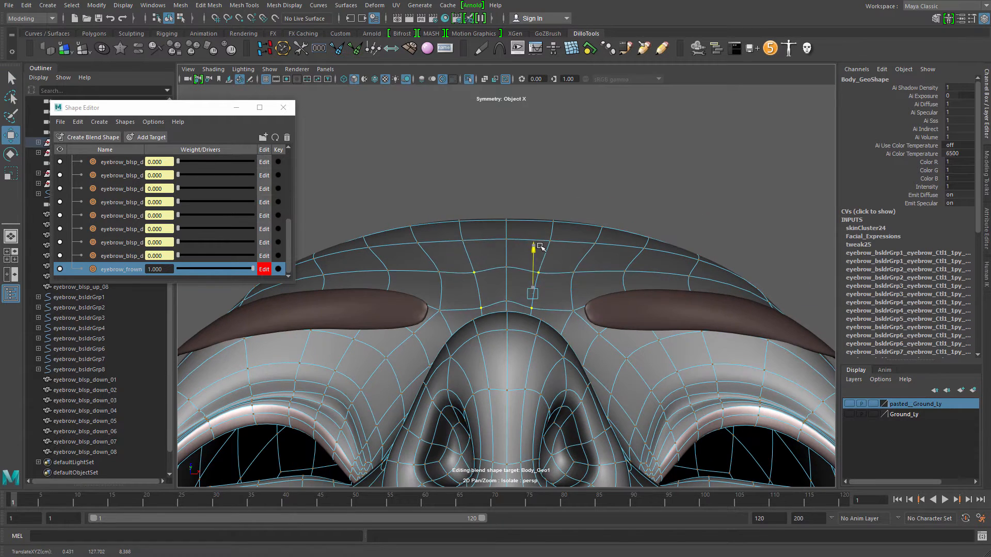
- Slide the vertex pairs beside the brow centreline sideways along X to tighten the crease
{"action": "left_click_drag", "start_coordinate": [594, 265], "coordinate": [563, 369], "text": "alt"}
{"action": "key", "text": "q"}
{"action": "left_click", "coordinate": [588, 245]}
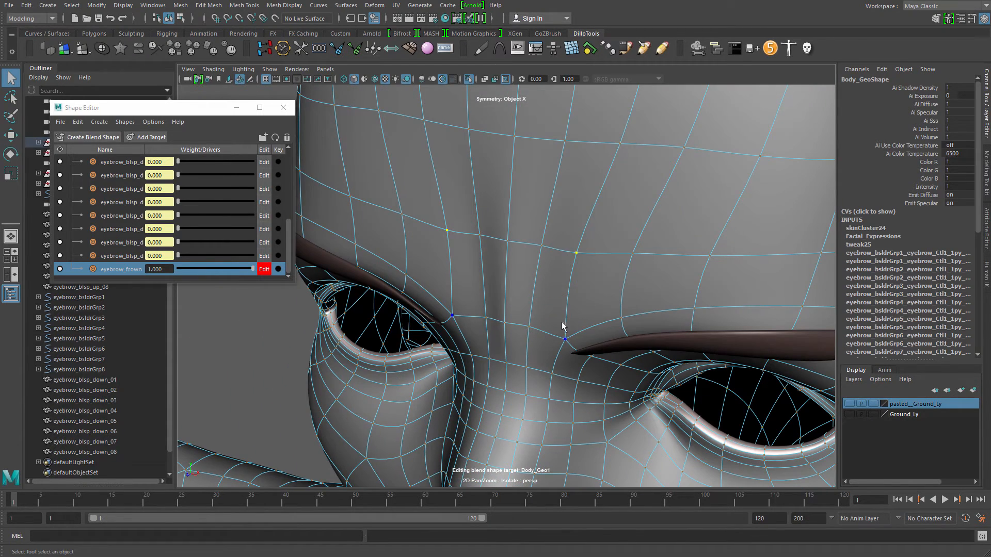
{"action": "key", "text": "w"}
{"action": "mouse_move", "coordinate": [601, 331]}
{"action": "left_mouse_down", "text": "alt"}
{"action": "mouse_move", "coordinate": [557, 315]}
{"action": "mouse_move", "coordinate": [516, 330]}
{"action": "mouse_move", "coordinate": [601, 341]}
{"action": "left_mouse_up", "text": "alt"}
{"action": "left_click_drag", "start_coordinate": [604, 306], "coordinate": [598, 303]}
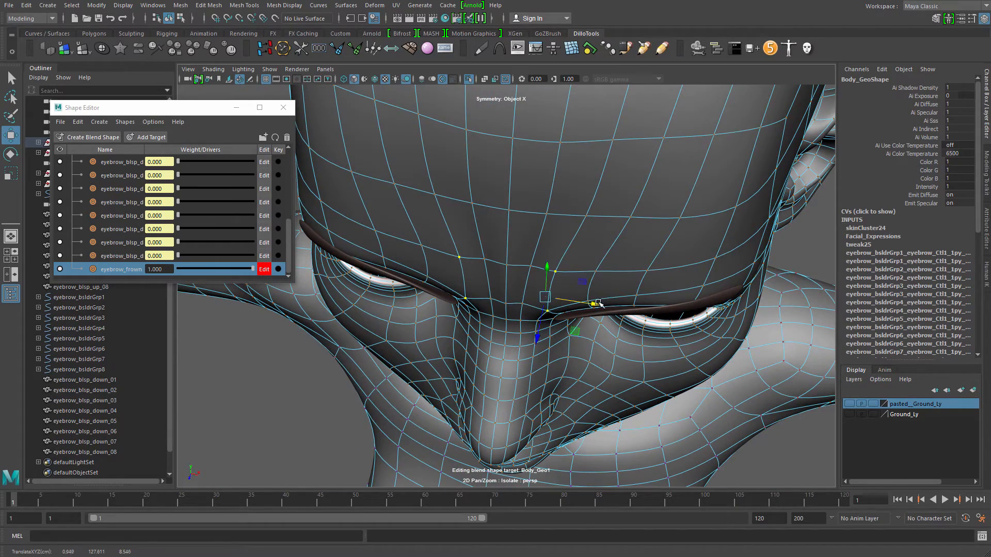
- Select the vertices above and around the inner eyebrow ends and shift them along the depth axis to build the brow bulge
{"action": "key", "text": "q"}
{"action": "left_click", "coordinate": [595, 271]}
{"action": "left_click", "coordinate": [592, 299], "text": "shift"}
{"action": "key", "text": "w"}
{"action": "left_click_drag", "start_coordinate": [591, 341], "coordinate": [502, 322], "text": "alt"}
{"action": "scroll", "coordinate": [498, 315], "scroll_direction": "down", "scroll_amount": 5}
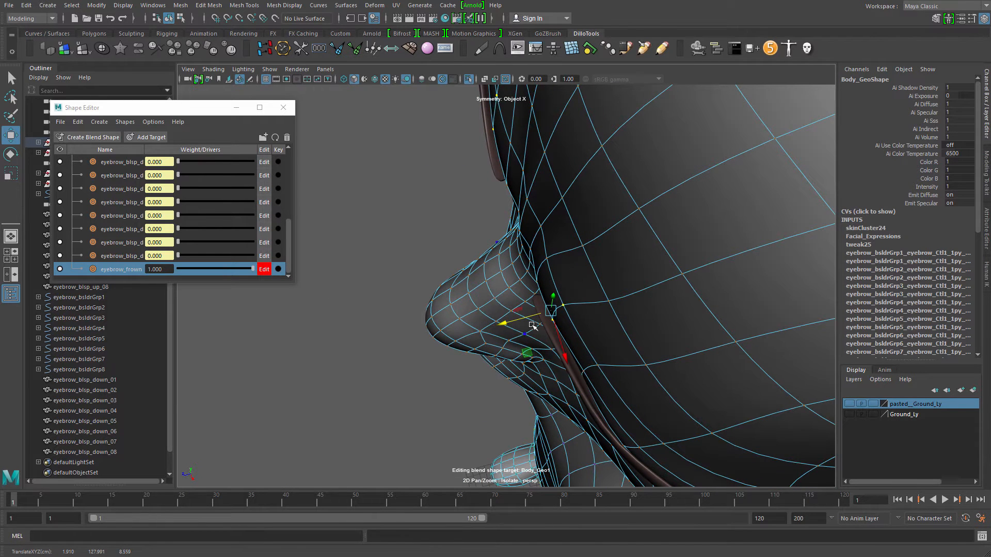
{"action": "left_click", "coordinate": [551, 263], "text": "shift"}
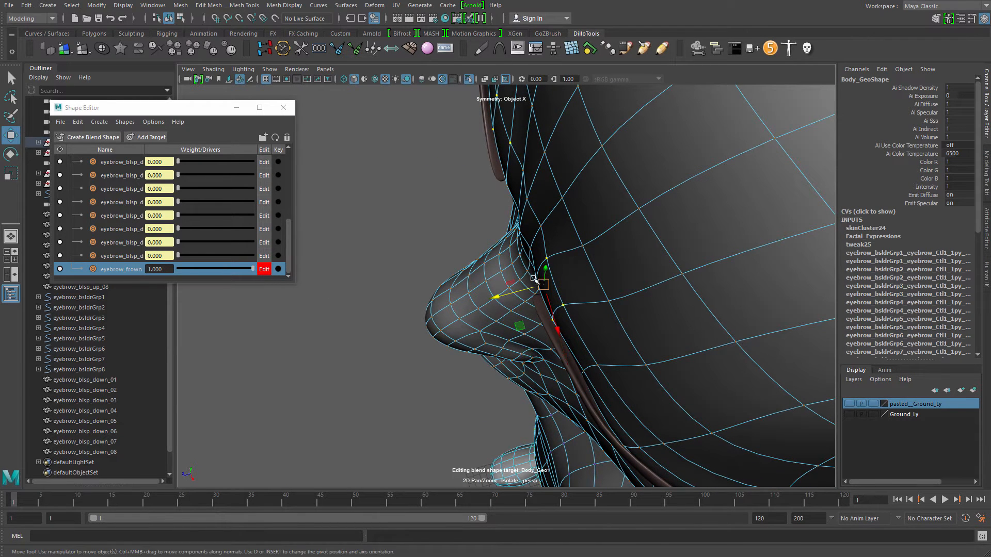
{"action": "key", "text": "q"}
{"action": "left_click", "coordinate": [536, 283], "text": "shift"}
{"action": "key", "text": "w"}
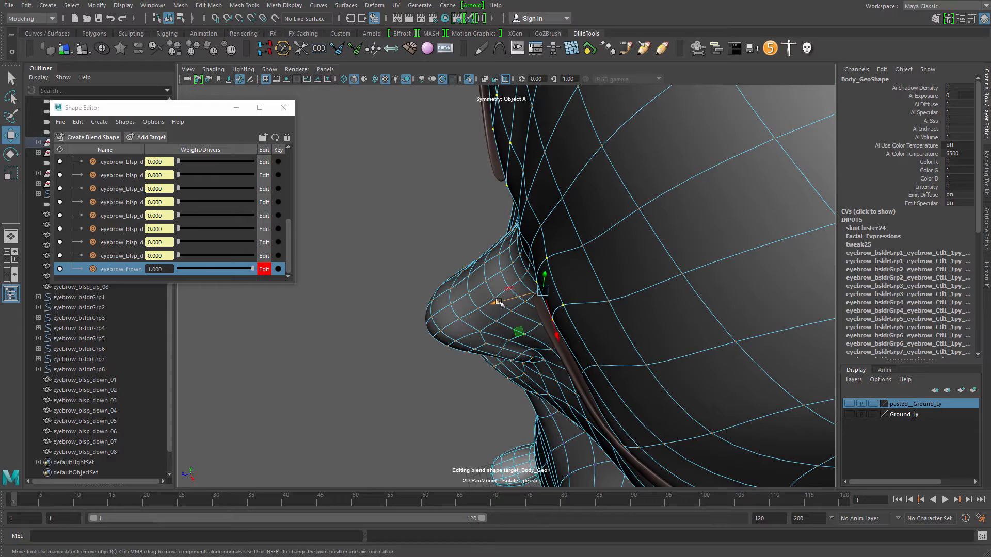
{"action": "left_click_drag", "start_coordinate": [498, 303], "coordinate": [578, 256]}
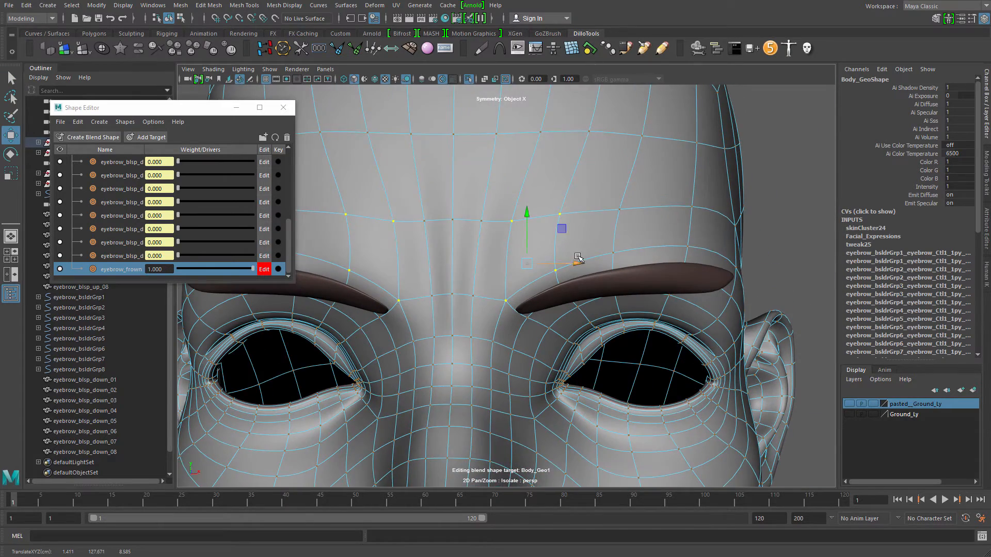
- Reposition the forehead vertices just above the inner eyebrows to refine the crease
{"action": "middle_click_drag", "start_coordinate": [553, 180], "coordinate": [559, 261], "text": "alt"}
{"action": "key", "text": "q"}
{"action": "left_click", "coordinate": [553, 212], "text": "shift"}
{"action": "key", "text": "w"}
{"action": "mouse_move", "coordinate": [595, 220]}
{"action": "left_mouse_down", "text": "alt"}
{"action": "mouse_move", "coordinate": [595, 252]}
{"action": "mouse_move", "coordinate": [562, 227]}
{"action": "mouse_move", "coordinate": [599, 222]}
{"action": "mouse_move", "coordinate": [601, 213]}
{"action": "left_mouse_up", "text": "alt"}
{"action": "key", "text": "q"}
{"action": "left_click", "coordinate": [543, 234]}
{"action": "key", "text": "w"}
{"action": "left_click", "coordinate": [598, 233]}
{"action": "left_click_drag", "start_coordinate": [641, 263], "coordinate": [746, 212]}
- Switch off the smooth preview and even out the forehead vertices near the centreline
{"action": "key", "text": "1"}
{"action": "left_click_drag", "start_coordinate": [746, 213], "coordinate": [637, 234], "text": "alt"}
{"action": "left_click_drag", "start_coordinate": [573, 258], "coordinate": [599, 227], "text": "alt"}
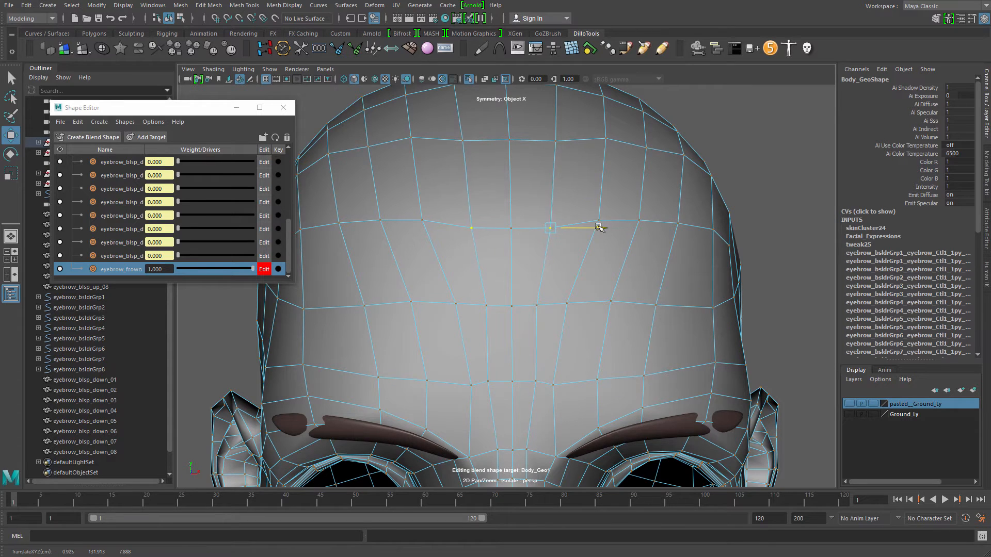
{"action": "left_click", "coordinate": [511, 230]}
{"action": "left_click_drag", "start_coordinate": [509, 177], "coordinate": [510, 179]}
{"action": "left_click_drag", "start_coordinate": [512, 242], "coordinate": [506, 259], "text": "alt"}
{"action": "right_click_drag", "start_coordinate": [507, 258], "coordinate": [547, 294], "text": "alt"}
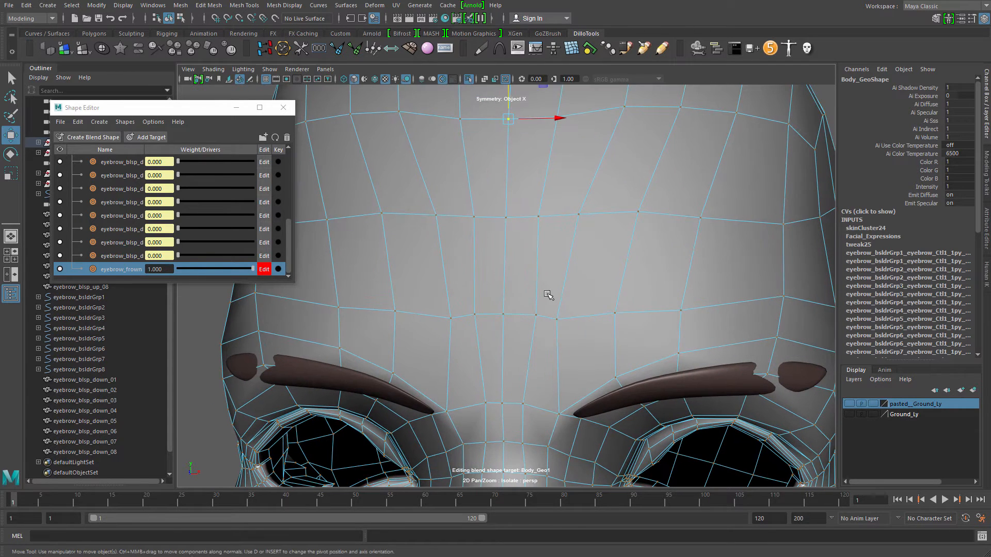
{"action": "left_click_drag", "start_coordinate": [587, 316], "coordinate": [580, 315]}
- Reposition the vertex pair at the inner ends of the eyebrows, working from a low view of the brow
{"action": "left_click_drag", "start_coordinate": [543, 370], "coordinate": [534, 333], "text": "alt"}
{"action": "left_click_drag", "start_coordinate": [499, 410], "coordinate": [509, 387], "text": "alt"}
{"action": "middle_click_drag", "start_coordinate": [508, 387], "coordinate": [517, 320], "text": "alt"}
{"action": "left_click_drag", "start_coordinate": [516, 319], "coordinate": [521, 292], "text": "alt"}
{"action": "left_click", "coordinate": [565, 338]}
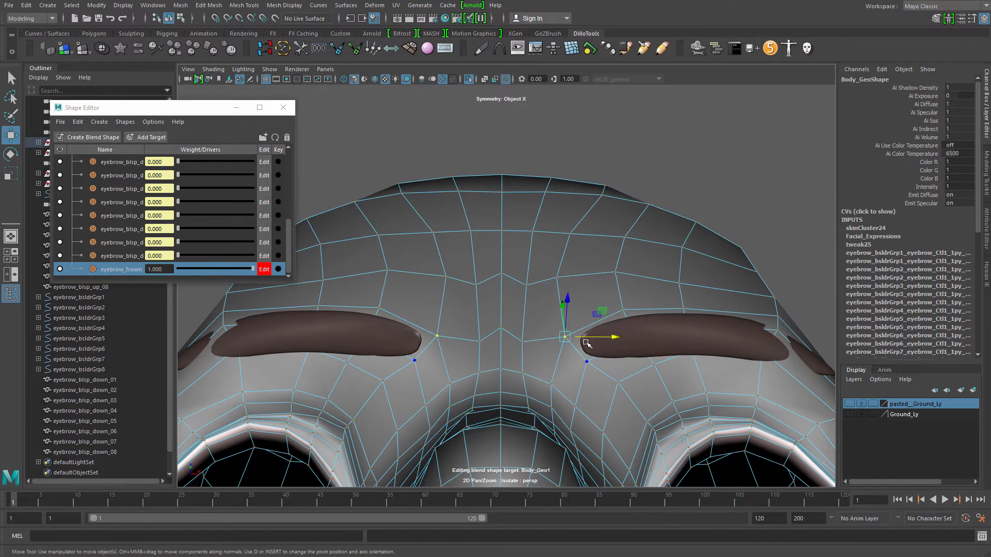
{"action": "left_click_drag", "start_coordinate": [582, 335], "coordinate": [570, 274], "text": "alt"}
{"action": "left_click_drag", "start_coordinate": [626, 322], "coordinate": [609, 403]}
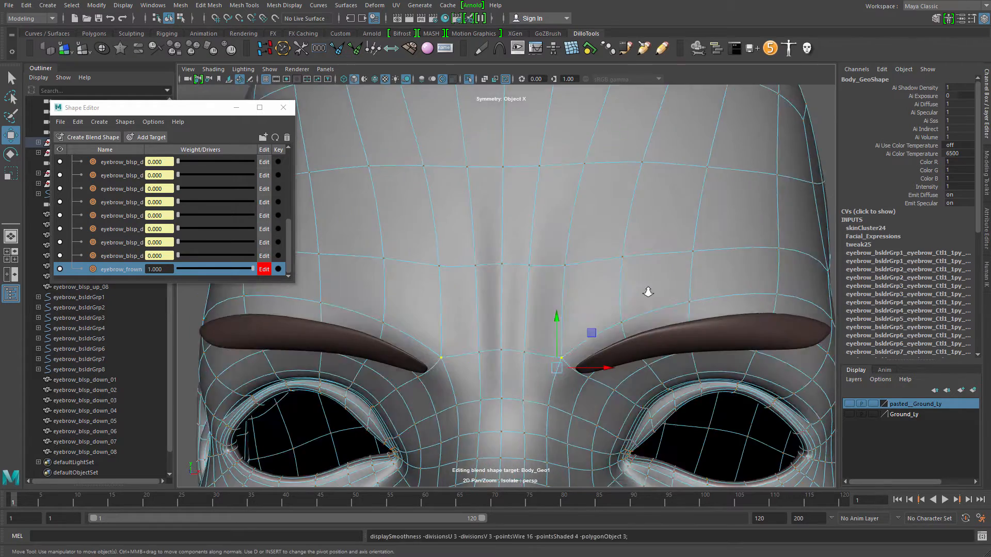
- Examine the smoothed frown shape on the head from different angles and distances
{"action": "scroll", "coordinate": [648, 292], "scroll_direction": "down", "scroll_amount": 3}
{"action": "left_click_drag", "start_coordinate": [648, 292], "coordinate": [513, 292], "text": "alt"}
{"action": "key", "text": "q"}
{"action": "key", "text": "F8"}
{"action": "left_click", "coordinate": [232, 364]}
{"action": "scroll", "coordinate": [398, 334], "scroll_direction": "down", "scroll_amount": 5}
{"action": "left_click_drag", "start_coordinate": [399, 334], "coordinate": [421, 338], "text": "alt"}
{"action": "scroll", "coordinate": [586, 344], "scroll_direction": "up", "scroll_amount": 8}
- Return to the unsmoothed mesh and pull the vertices at the top of the nose bridge inward with soft selection
{"action": "left_click", "coordinate": [530, 356]}
{"action": "key", "text": "1"}
{"action": "left_click_drag", "start_coordinate": [525, 367], "coordinate": [549, 383], "text": "alt"}
{"action": "right_click_drag", "start_coordinate": [548, 383], "coordinate": [526, 391]}
{"action": "left_click", "coordinate": [540, 381]}
{"action": "middle_click_drag", "start_coordinate": [527, 325], "coordinate": [569, 245], "text": "alt"}
{"action": "key", "text": "b"}
{"action": "left_click_drag", "start_coordinate": [569, 245], "coordinate": [559, 223]}
{"action": "key", "text": "w"}
{"action": "left_click_drag", "start_coordinate": [625, 291], "coordinate": [621, 288]}
{"action": "key", "text": "q"}
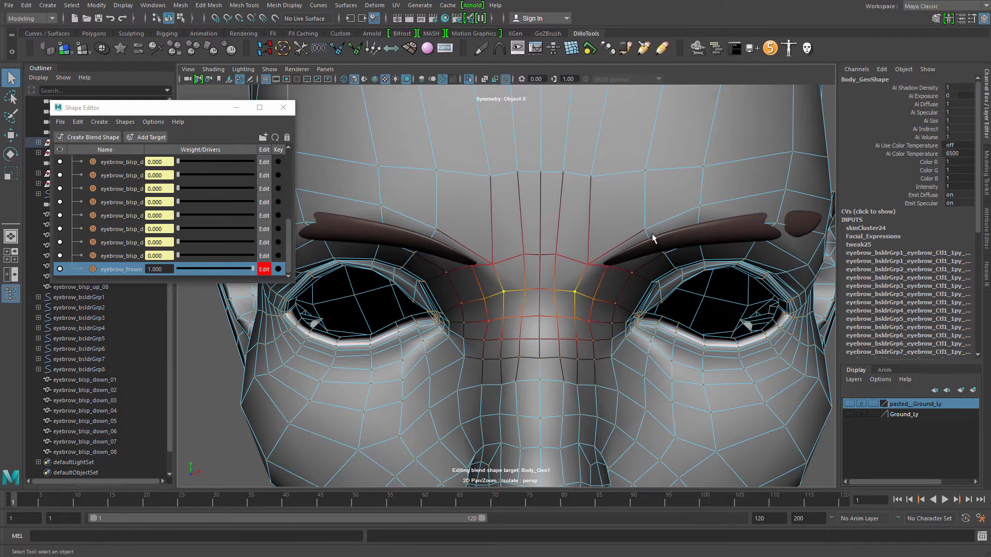
- Adjust the vertices at and above the inner eyebrow ends, turning soft selection off, and switch on the smooth preview
{"action": "left_click_drag", "start_coordinate": [635, 221], "coordinate": [681, 227]}
{"action": "key", "text": "w"}
{"action": "key", "text": "q"}
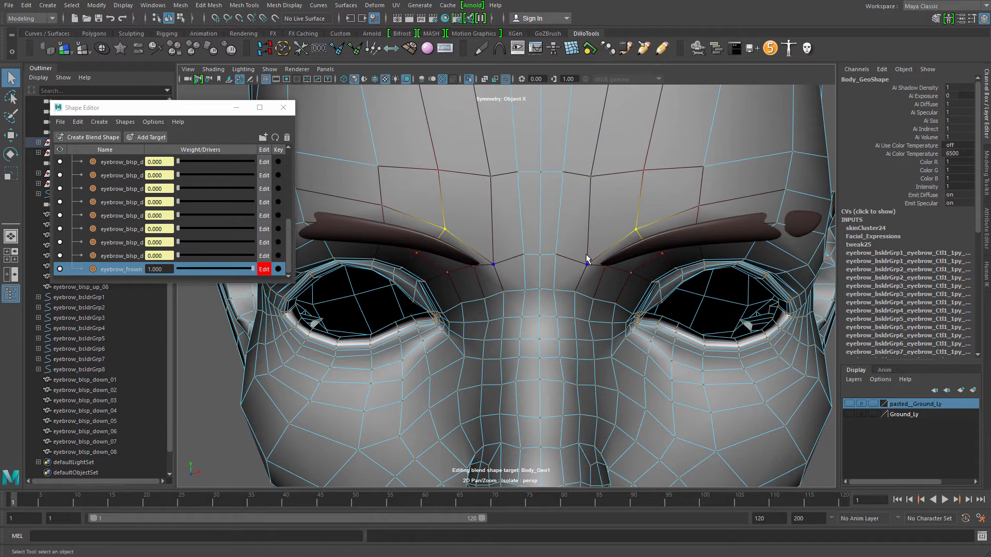
{"action": "left_click", "coordinate": [587, 263]}
{"action": "key", "text": "w"}
{"action": "key", "text": "b"}
{"action": "left_click_drag", "start_coordinate": [633, 265], "coordinate": [628, 264]}
{"action": "key", "text": "3"}
- Return to object mode and inspect the frown on the whole head from several angles, ending in the unsmoothed display
{"action": "key", "text": "q"}
{"action": "right_click_drag", "start_coordinate": [613, 259], "coordinate": [729, 194]}
{"action": "right_click_drag", "start_coordinate": [717, 191], "coordinate": [442, 164], "text": "alt"}
{"action": "left_click_drag", "start_coordinate": [442, 164], "coordinate": [291, 315], "text": "alt"}
{"action": "left_click_drag", "start_coordinate": [291, 316], "coordinate": [308, 324]}
{"action": "left_click_drag", "start_coordinate": [395, 338], "coordinate": [462, 328], "text": "alt"}
{"action": "left_click", "coordinate": [579, 282]}
{"action": "key", "text": "1"}
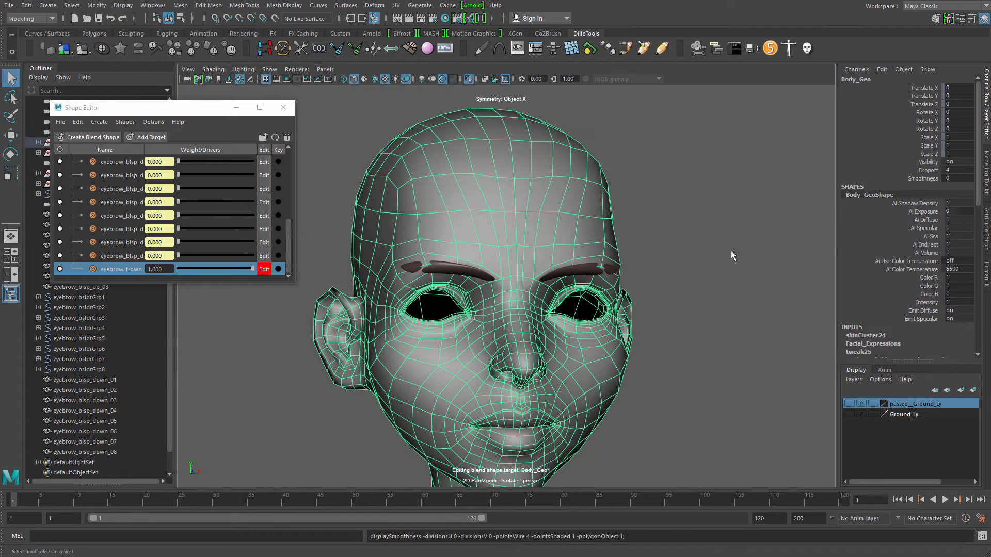
{"action": "left_click", "coordinate": [732, 252]}
{"action": "left_click_drag", "start_coordinate": [730, 252], "coordinate": [630, 250], "text": "alt"}
{"action": "left_click", "coordinate": [500, 202]}
{"action": "left_click_drag", "start_coordinate": [333, 290], "coordinate": [431, 288], "text": "alt"}
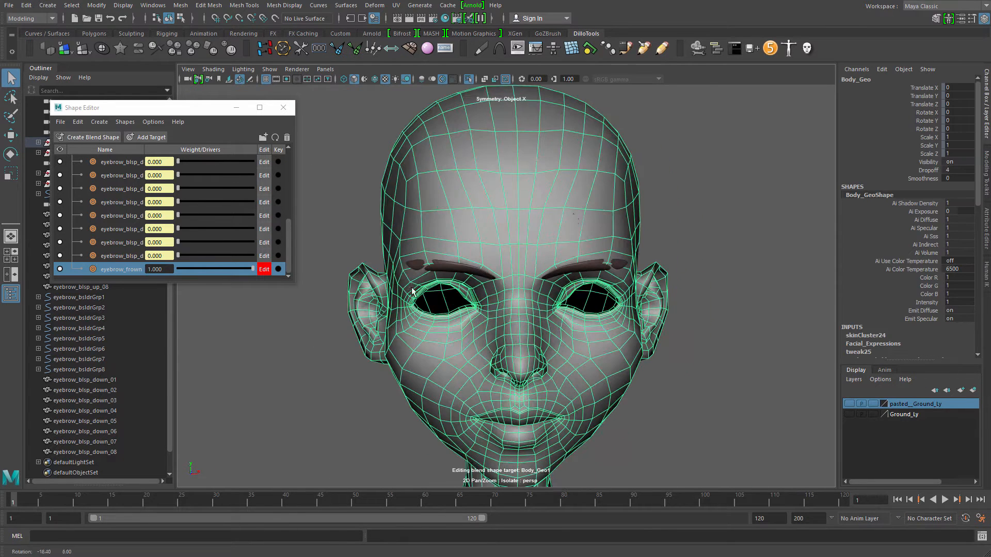
- Shift the upper forehead vertices sideways to even out the edge flow above the frown
{"action": "right_click_drag", "start_coordinate": [513, 211], "coordinate": [456, 209]}
{"action": "left_click", "coordinate": [562, 167]}
{"action": "key", "text": "w"}
{"action": "left_click_drag", "start_coordinate": [613, 170], "coordinate": [606, 170]}
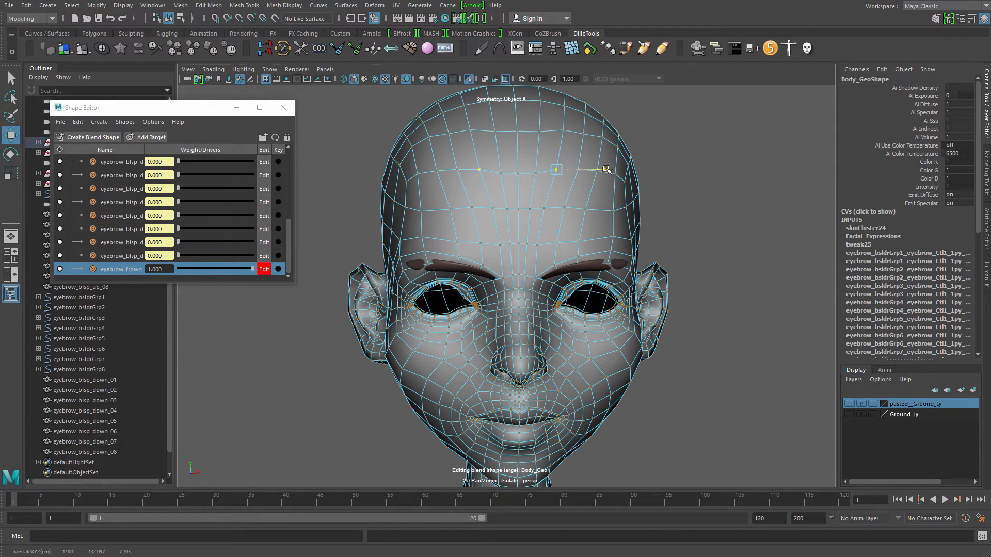
{"action": "middle_click_drag", "start_coordinate": [580, 181], "coordinate": [619, 181]}
{"action": "left_click_drag", "start_coordinate": [559, 273], "coordinate": [534, 251], "text": "alt"}
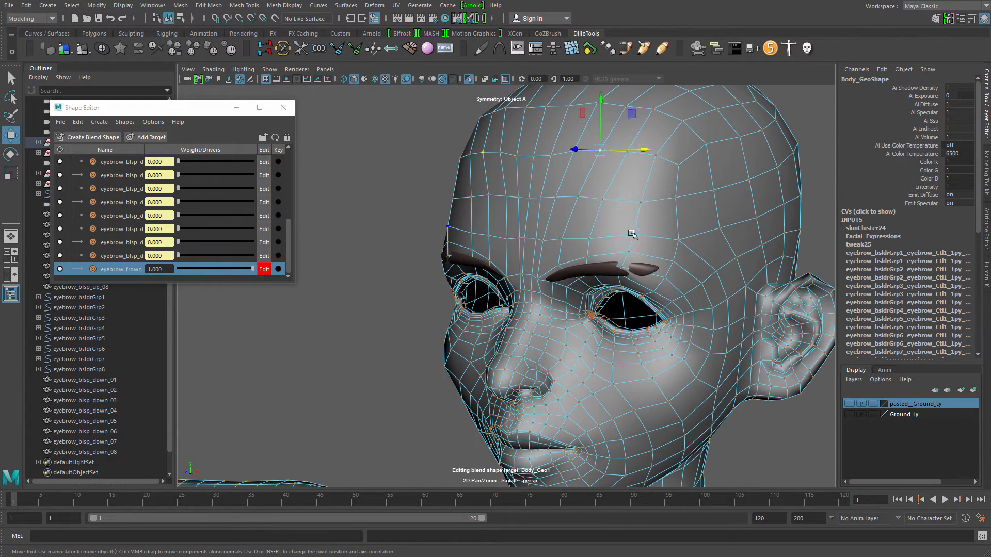
- Adjust the height of the forehead vertices above the eyebrow arches, undoing one attempt along the way
{"action": "left_click", "coordinate": [646, 235]}
{"action": "left_click", "coordinate": [629, 263], "text": "shift"}
{"action": "left_click_drag", "start_coordinate": [667, 267], "coordinate": [599, 235], "text": "alt"}
{"action": "key", "text": "q"}
{"action": "key", "text": "w"}
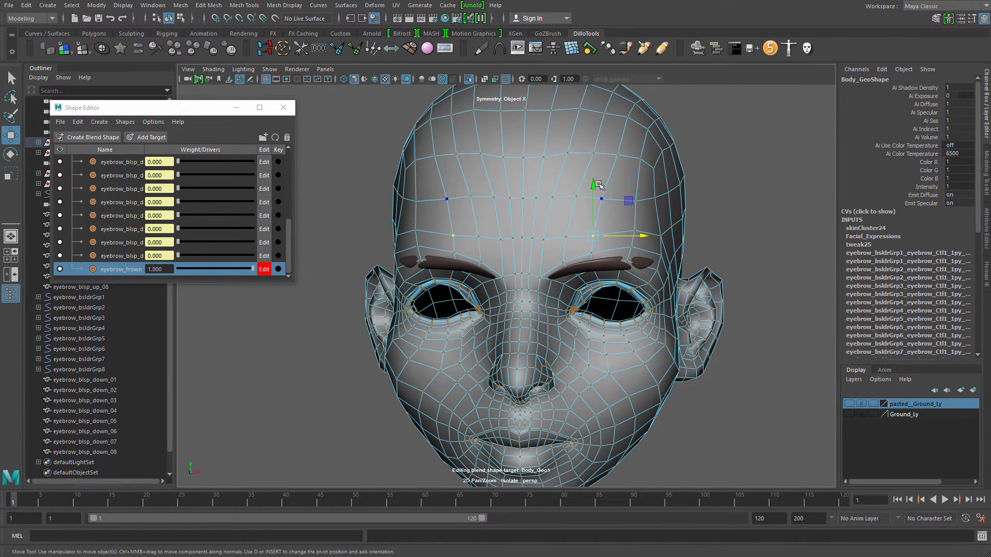
{"action": "left_click", "coordinate": [595, 186]}
{"action": "key", "text": "ctrl+z"}
{"action": "left_click_drag", "start_coordinate": [594, 186], "coordinate": [595, 185]}
{"action": "key", "text": "q"}
- Return to object mode and check the finished frown on the head in smooth preview
{"action": "right_click_drag", "start_coordinate": [615, 230], "coordinate": [733, 181]}
{"action": "left_click", "coordinate": [733, 182]}
{"action": "right_click_drag", "start_coordinate": [575, 268], "coordinate": [612, 268], "text": "alt"}
{"action": "left_click", "coordinate": [581, 243]}
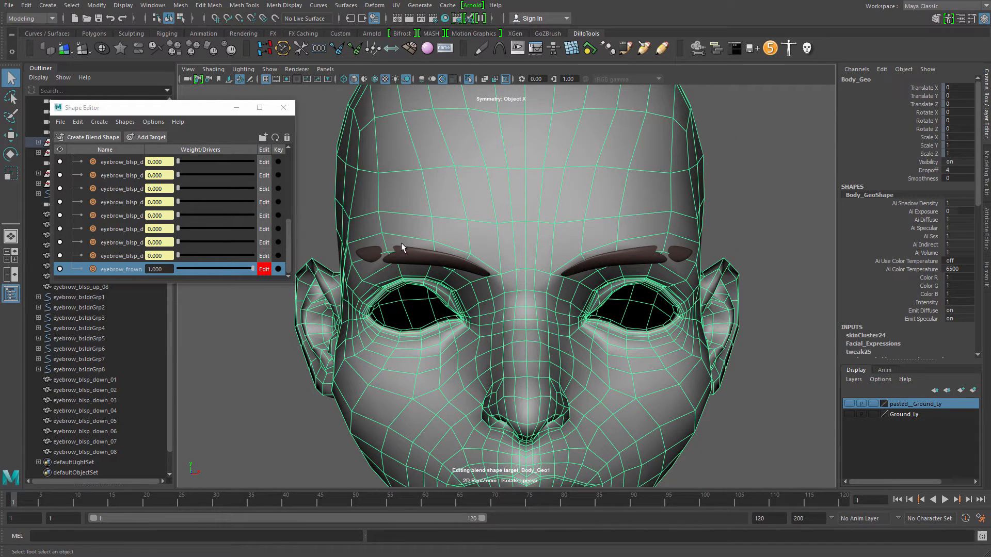
{"action": "right_click_drag", "start_coordinate": [634, 285], "coordinate": [560, 245], "text": "alt"}
{"action": "left_click_drag", "start_coordinate": [606, 243], "coordinate": [574, 269], "text": "alt"}
{"action": "key", "text": "3"}
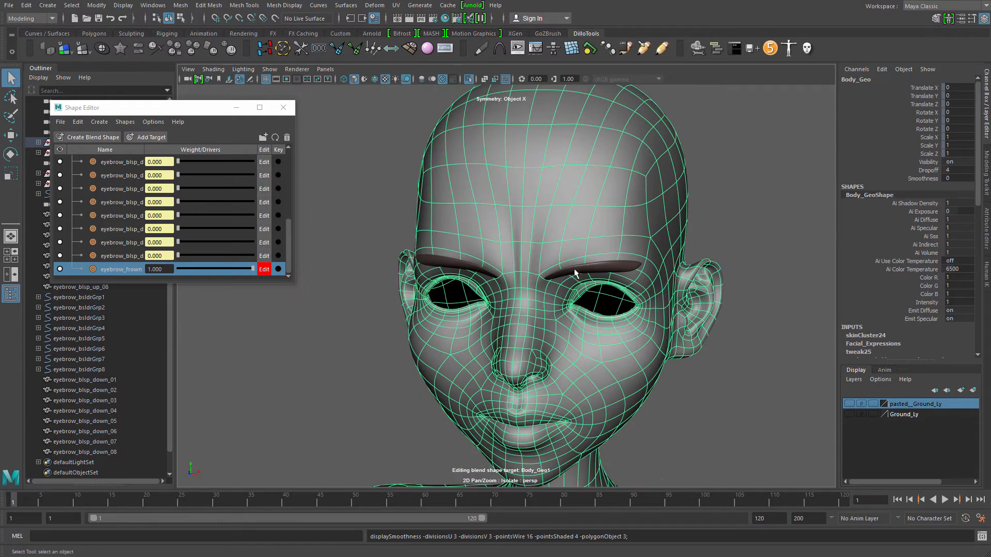
- Check the sculpted frown on the head from the front in the smooth display, then select the body mesh
{"action": "left_click", "coordinate": [311, 338]}
{"action": "scroll", "coordinate": [320, 356], "scroll_direction": "down", "scroll_amount": 5}
{"action": "mouse_move", "coordinate": [320, 356]}
{"action": "left_mouse_down", "text": "alt"}
{"action": "mouse_move", "coordinate": [374, 345]}
{"action": "mouse_move", "coordinate": [335, 353]}
{"action": "left_mouse_up", "text": "alt"}
{"action": "right_click_drag", "start_coordinate": [443, 359], "coordinate": [540, 365], "text": "alt"}
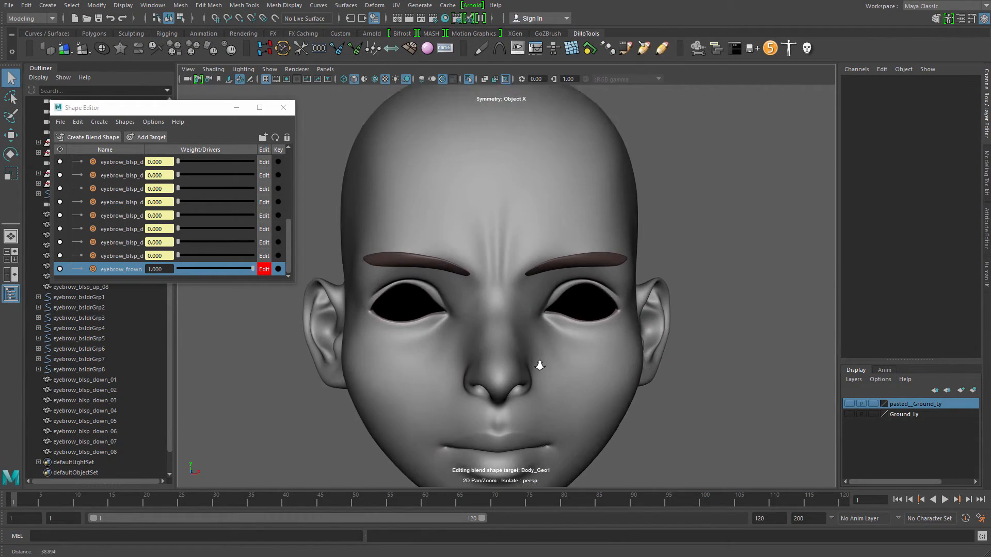
{"action": "left_click", "coordinate": [540, 365]}
{"action": "scroll", "coordinate": [366, 200], "scroll_direction": "down", "scroll_amount": 5}
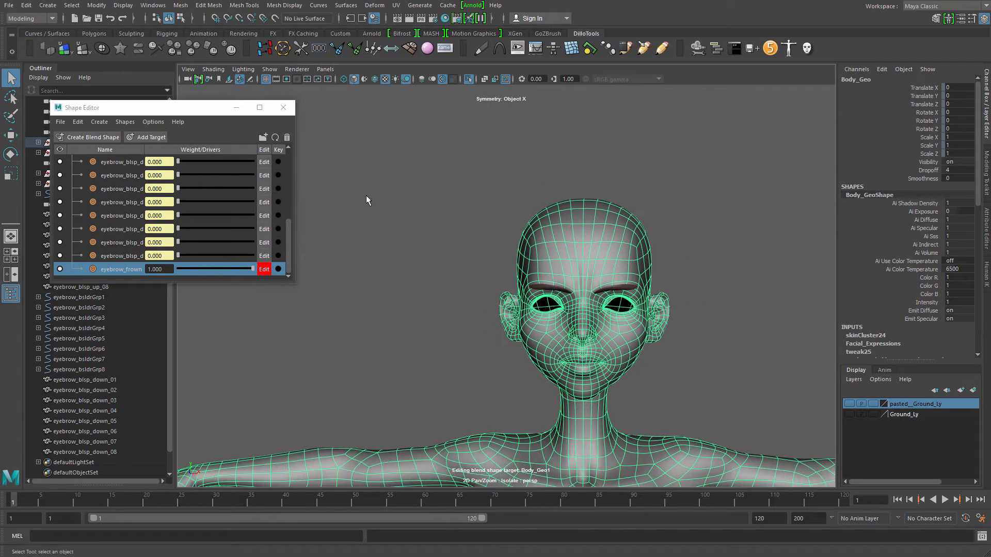
{"action": "middle_click_drag", "start_coordinate": [366, 195], "coordinate": [411, 148], "text": "alt"}
- Initialise dilloTools by running its import script in the Script Editor, then open the Blend Taper tool
{"action": "left_click", "coordinate": [119, 49]}
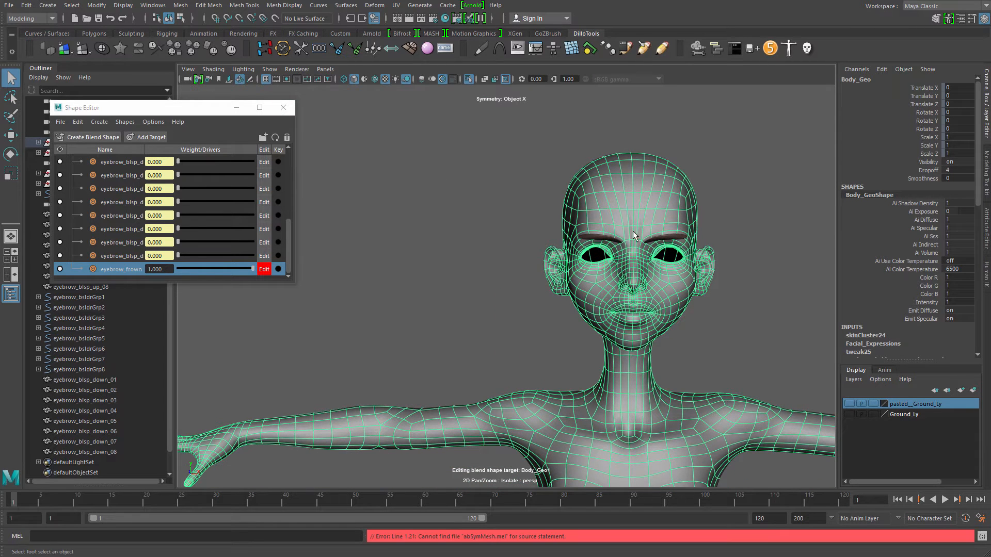
{"action": "left_click", "coordinate": [980, 536]}
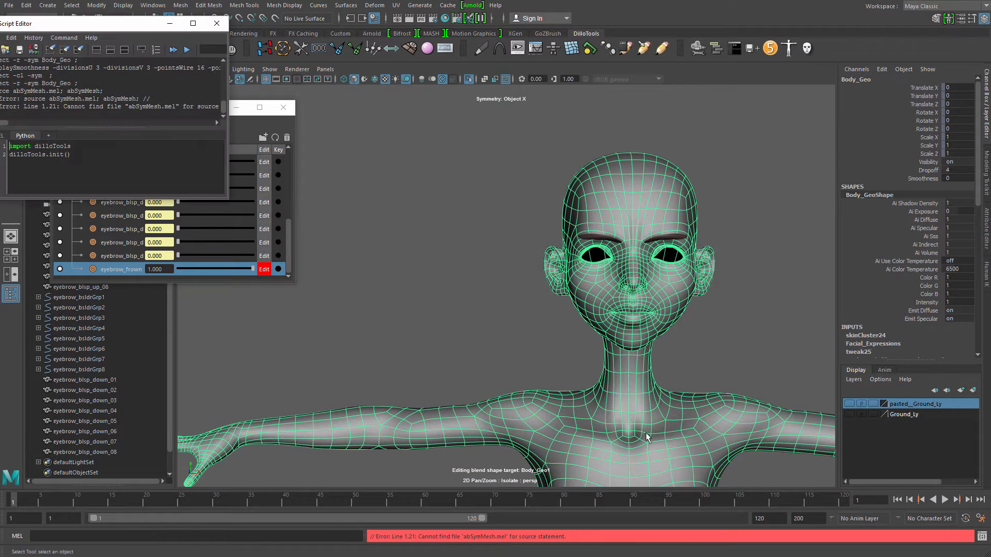
{"action": "key", "text": "ctrl+a"}
{"action": "key", "text": "ctrl+Return"}
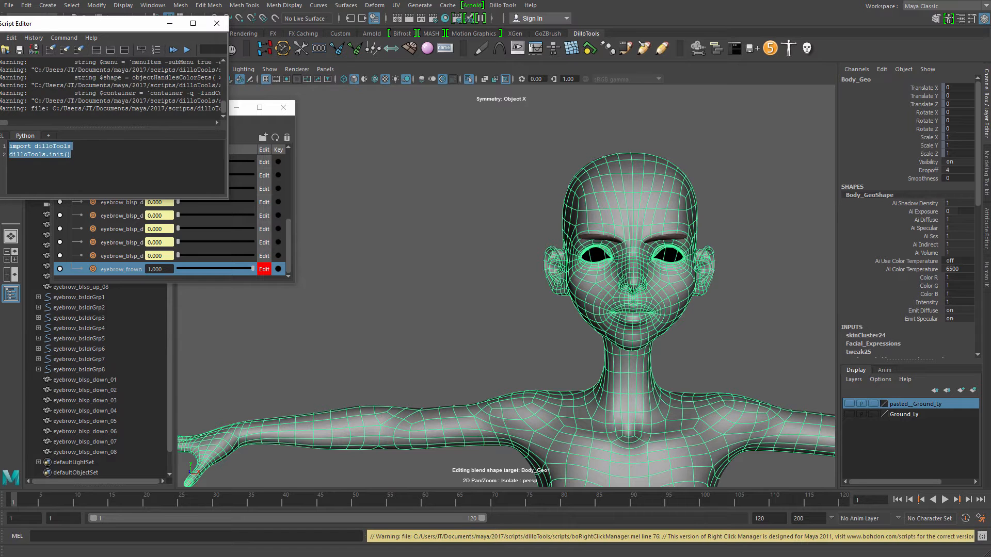
{"action": "left_click", "coordinate": [217, 24]}
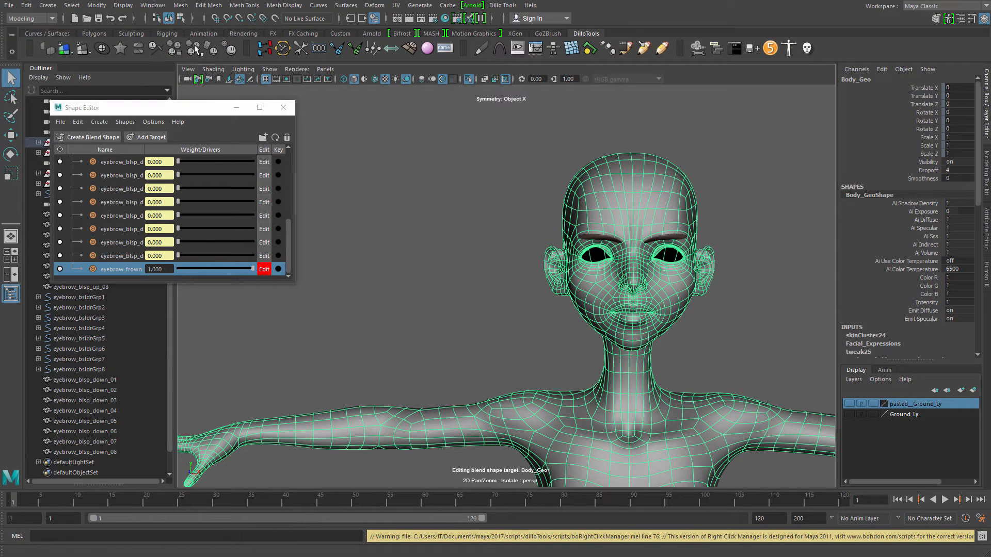
{"action": "left_click", "coordinate": [136, 49]}
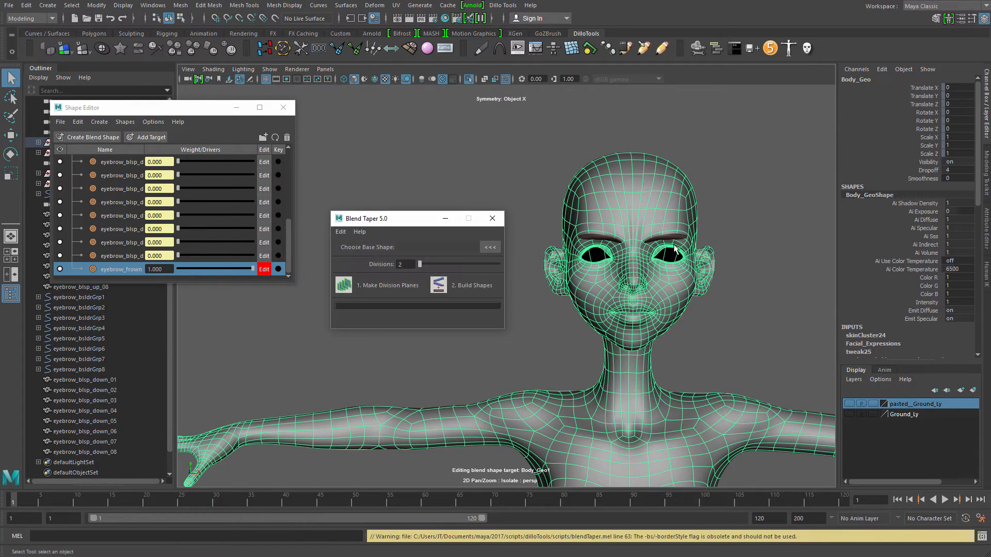
- Exit the isolated view and set Body_Geo_base as the base shape in Blend Taper
{"action": "right_click_drag", "start_coordinate": [629, 175], "coordinate": [521, 165], "text": "alt"}
{"action": "middle_click_drag", "start_coordinate": [521, 165], "coordinate": [649, 121], "text": "alt"}
{"action": "right_click_drag", "start_coordinate": [649, 121], "coordinate": [630, 222], "text": "alt"}
{"action": "key", "text": "ctrl+1"}
{"action": "middle_click_drag", "start_coordinate": [717, 278], "coordinate": [454, 279], "text": "alt"}
{"action": "left_click", "coordinate": [603, 253]}
{"action": "left_click", "coordinate": [603, 256]}
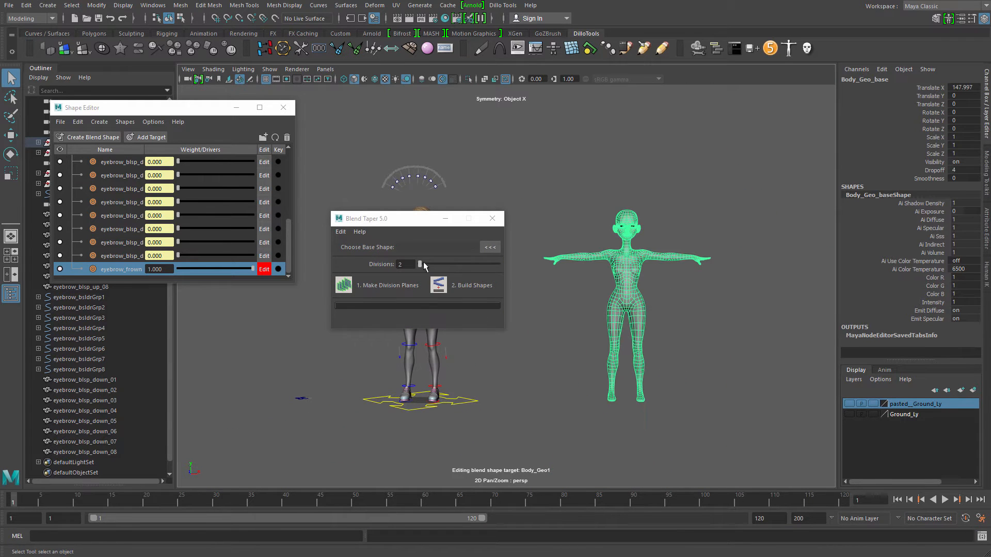
{"action": "left_click", "coordinate": [495, 247]}
{"action": "left_click_drag", "start_coordinate": [406, 219], "coordinate": [267, 253]}
- Select the character's body mesh and rebuild the eyebrow_frown target as a separate mesh
{"action": "middle_click_drag", "start_coordinate": [552, 208], "coordinate": [630, 339], "text": "alt"}
{"action": "scroll", "coordinate": [635, 283], "scroll_direction": "up", "scroll_amount": 5}
{"action": "scroll", "coordinate": [630, 339], "scroll_direction": "up", "scroll_amount": 5}
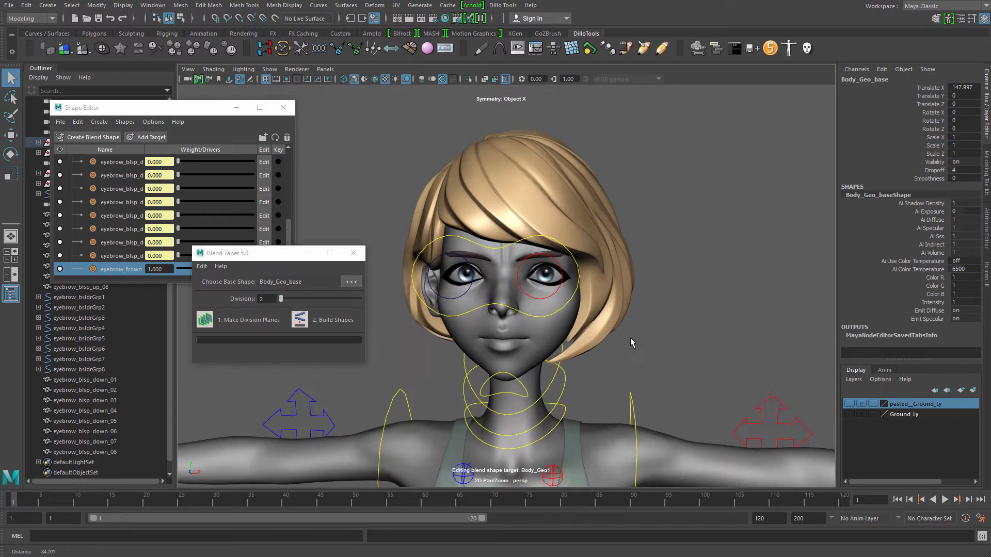
{"action": "scroll", "coordinate": [631, 343], "scroll_direction": "down", "scroll_amount": 2}
{"action": "left_click", "coordinate": [537, 325]}
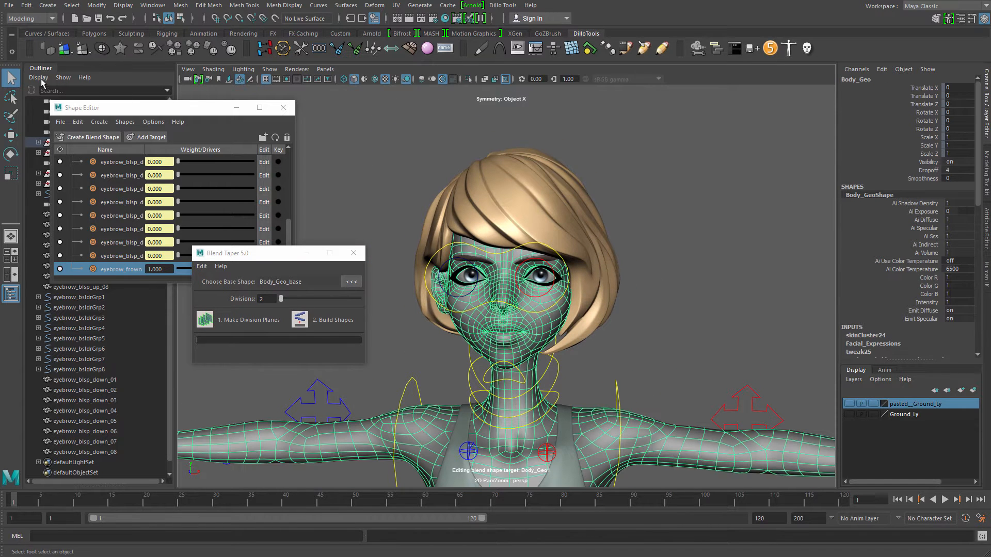
{"action": "left_click", "coordinate": [117, 269]}
{"action": "right_click", "coordinate": [118, 268]}
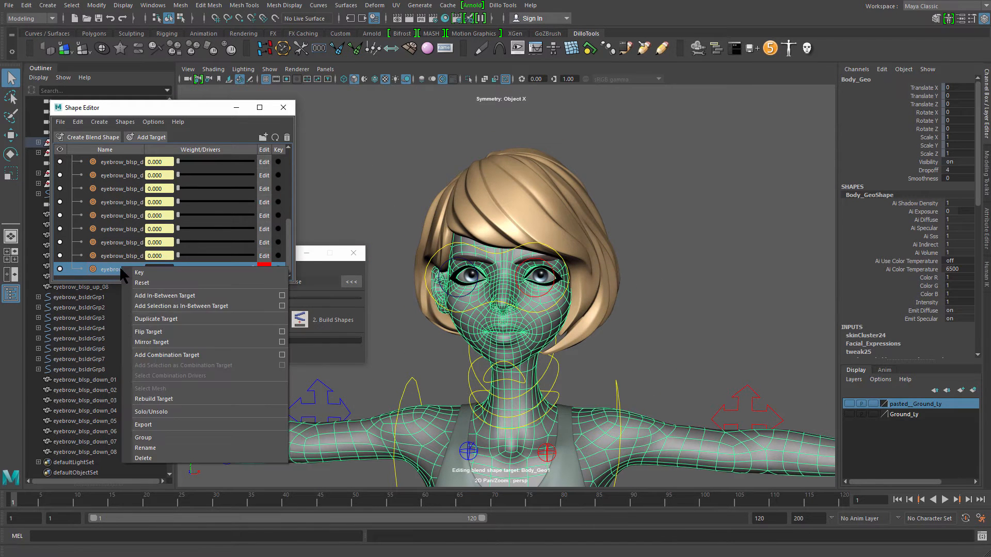
{"action": "left_click", "coordinate": [169, 399]}
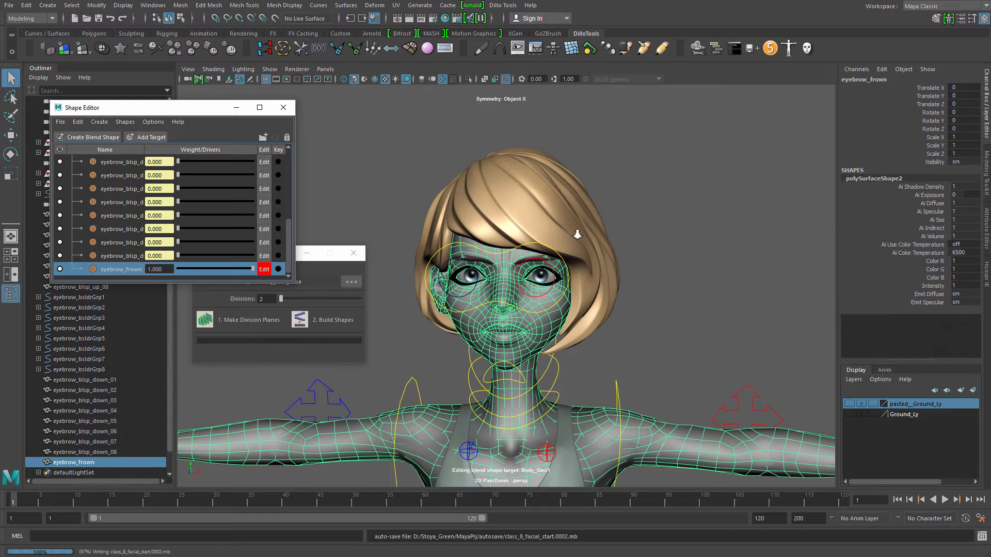
- Move the rebuilt eyebrow_frown mesh straight up above the character to a Translate Y of about 251
{"action": "right_click_drag", "start_coordinate": [577, 234], "coordinate": [576, 356], "text": "alt"}
{"action": "key", "text": "w"}
{"action": "left_click_drag", "start_coordinate": [558, 354], "coordinate": [659, 100]}
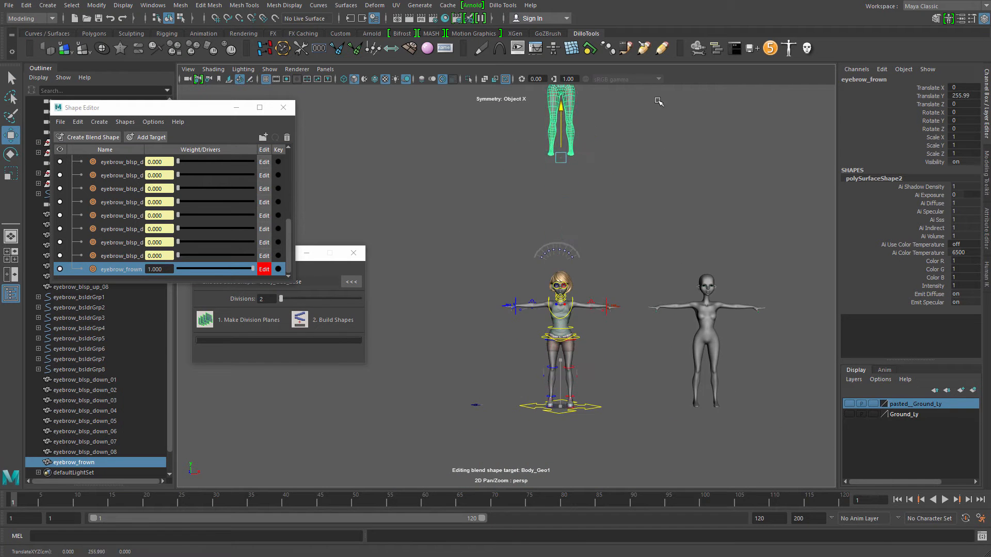
{"action": "middle_click_drag", "start_coordinate": [659, 100], "coordinate": [606, 214], "text": "alt"}
{"action": "right_click_drag", "start_coordinate": [605, 214], "coordinate": [614, 392], "text": "alt"}
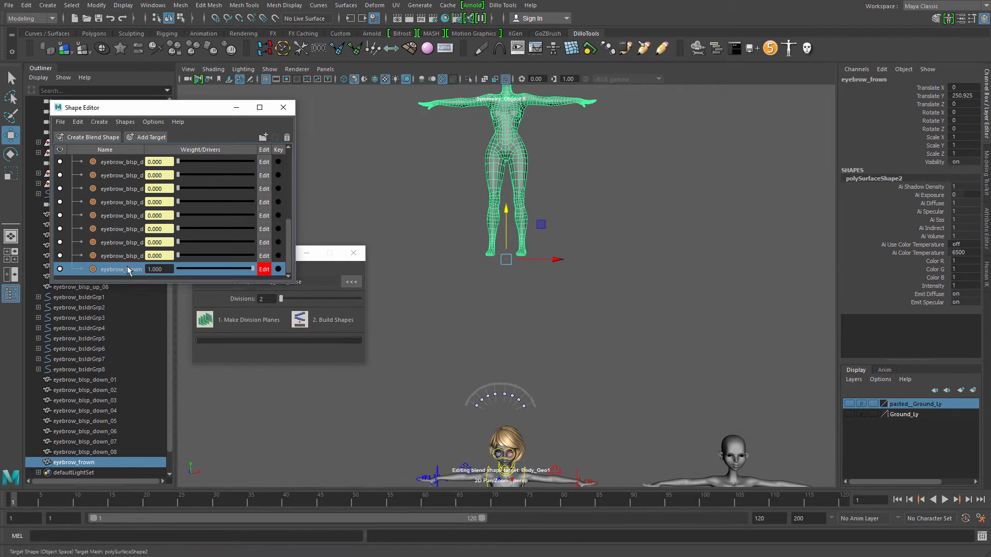
- Delete the eyebrow_frown target from the blend shape and lower the rebuilt mesh to a Translate Y of about 219
{"action": "right_click", "coordinate": [128, 267]}
{"action": "left_click", "coordinate": [162, 456]}
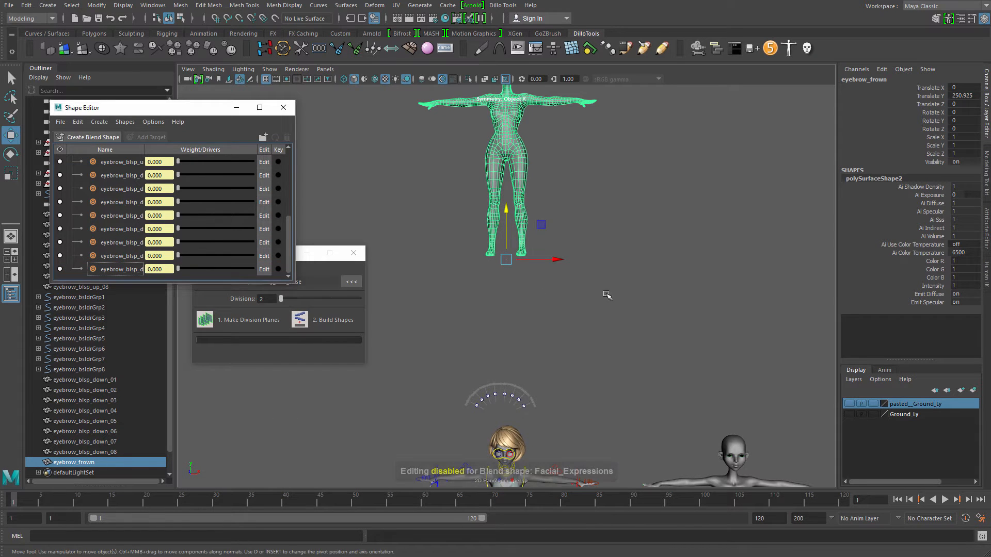
{"action": "left_click_drag", "start_coordinate": [514, 265], "coordinate": [513, 311]}
{"action": "middle_click_drag", "start_coordinate": [514, 312], "coordinate": [557, 196], "text": "alt"}
{"action": "right_click_drag", "start_coordinate": [558, 196], "coordinate": [648, 338], "text": "alt"}
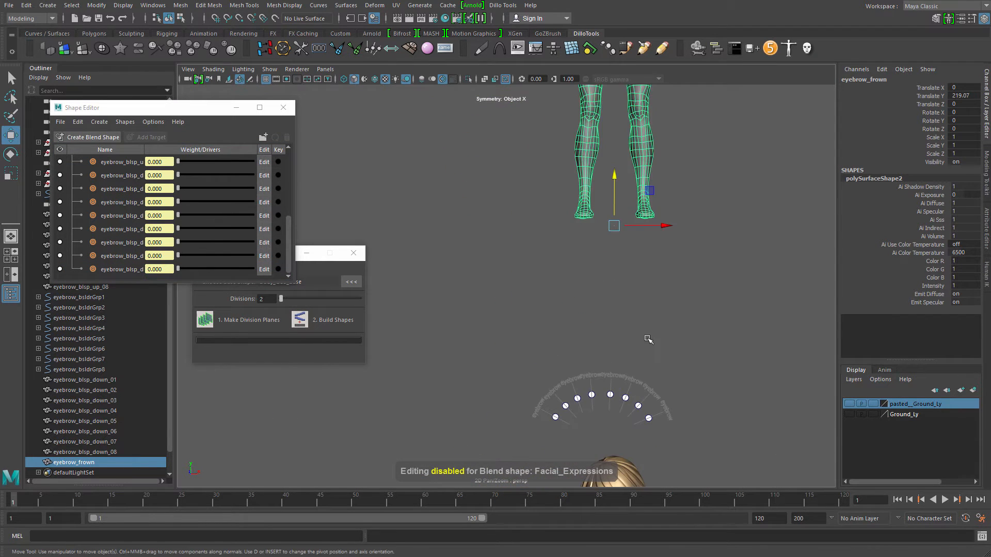
- Make division planes for the eyebrow_frown mesh in Blend Taper with 2 divisions
{"action": "left_click", "coordinate": [648, 338]}
{"action": "middle_click_drag", "start_coordinate": [648, 339], "coordinate": [492, 449], "text": "alt"}
{"action": "left_click", "coordinate": [533, 253]}
{"action": "middle_click_drag", "start_coordinate": [575, 248], "coordinate": [592, 425], "text": "alt"}
{"action": "right_click_drag", "start_coordinate": [593, 425], "coordinate": [488, 294], "text": "alt"}
{"action": "middle_click_drag", "start_coordinate": [626, 372], "coordinate": [664, 237], "text": "alt"}
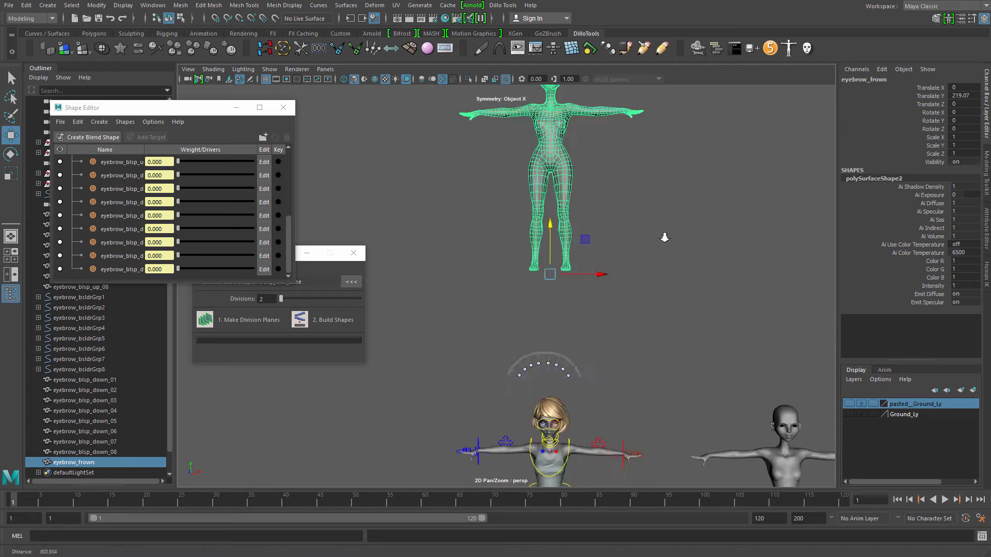
{"action": "right_click_drag", "start_coordinate": [664, 237], "coordinate": [722, 268], "text": "alt"}
{"action": "middle_click_drag", "start_coordinate": [591, 277], "coordinate": [551, 321], "text": "alt"}
{"action": "right_click_drag", "start_coordinate": [550, 321], "coordinate": [586, 335], "text": "alt"}
{"action": "middle_click_drag", "start_coordinate": [585, 336], "coordinate": [579, 376], "text": "alt"}
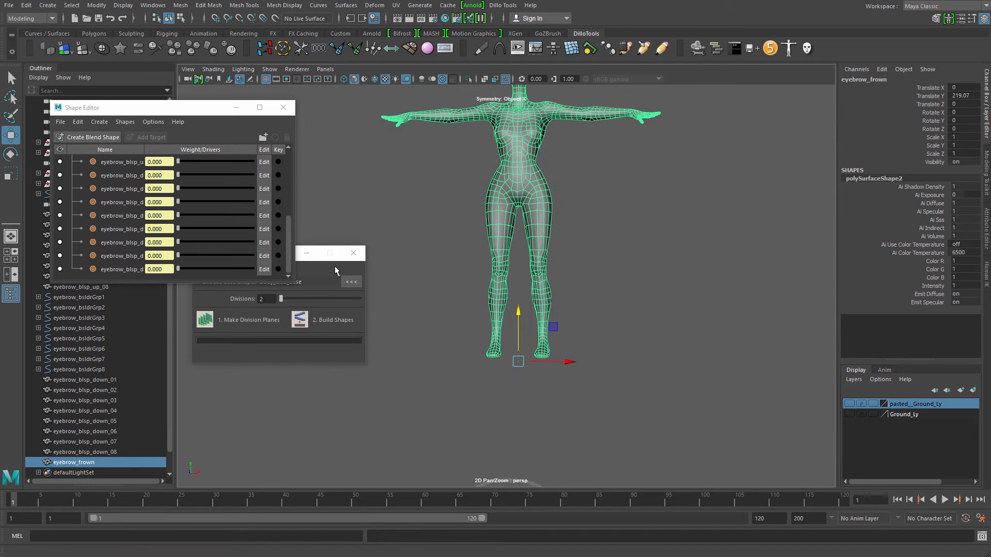
{"action": "left_click", "coordinate": [305, 264]}
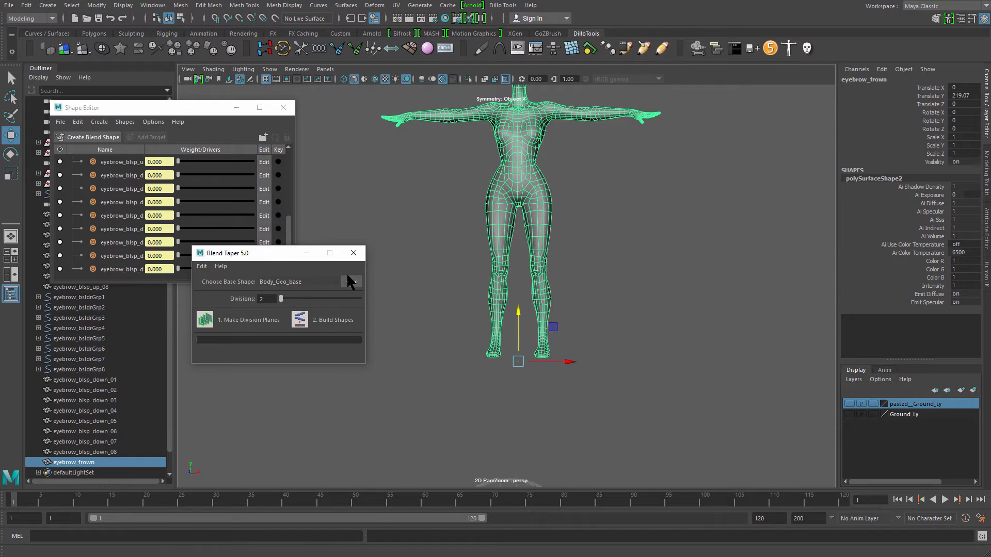
{"action": "left_click", "coordinate": [204, 320]}
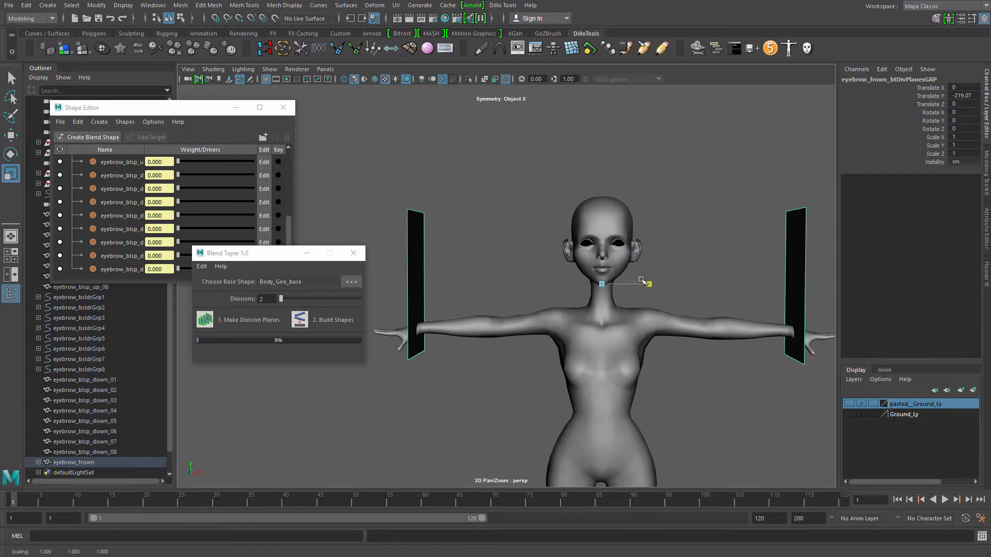
- Scale the division planes group along X to about 0.027, bringing both planes close to the face's midline
{"action": "left_click_drag", "start_coordinate": [643, 282], "coordinate": [600, 282]}
{"action": "middle_click_drag", "start_coordinate": [622, 283], "coordinate": [528, 302], "text": "alt"}
{"action": "right_click_drag", "start_coordinate": [528, 302], "coordinate": [598, 325], "text": "alt"}
{"action": "middle_click_drag", "start_coordinate": [598, 324], "coordinate": [639, 342], "text": "alt"}
{"action": "left_click", "coordinate": [617, 273]}
{"action": "left_click", "coordinate": [650, 332]}
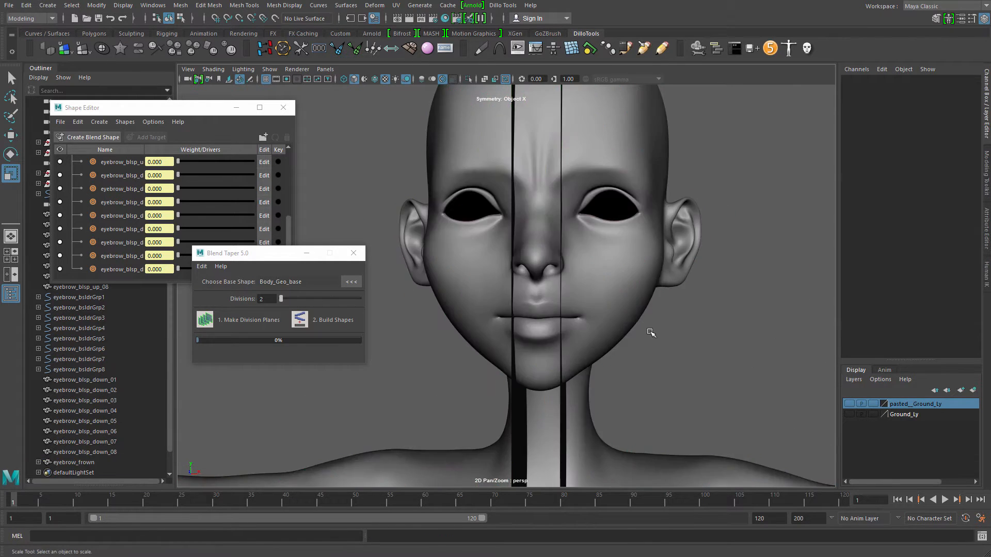
- Select eyebrow_frown_btDivPlanesGRP under the eyebrow_frown mesh and scale it along X to about 0.001
{"action": "left_click", "coordinate": [551, 374]}
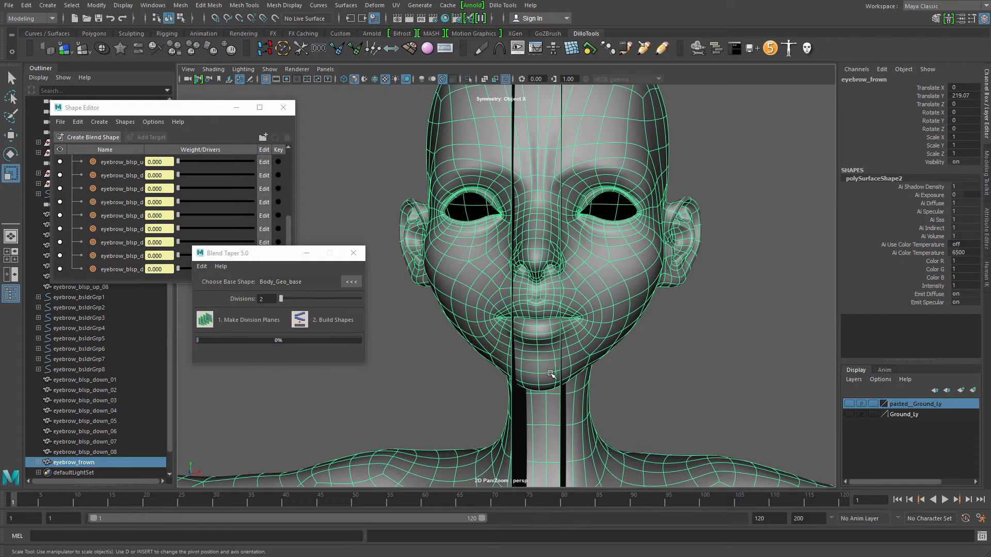
{"action": "left_click", "coordinate": [514, 410]}
{"action": "left_click", "coordinate": [564, 418]}
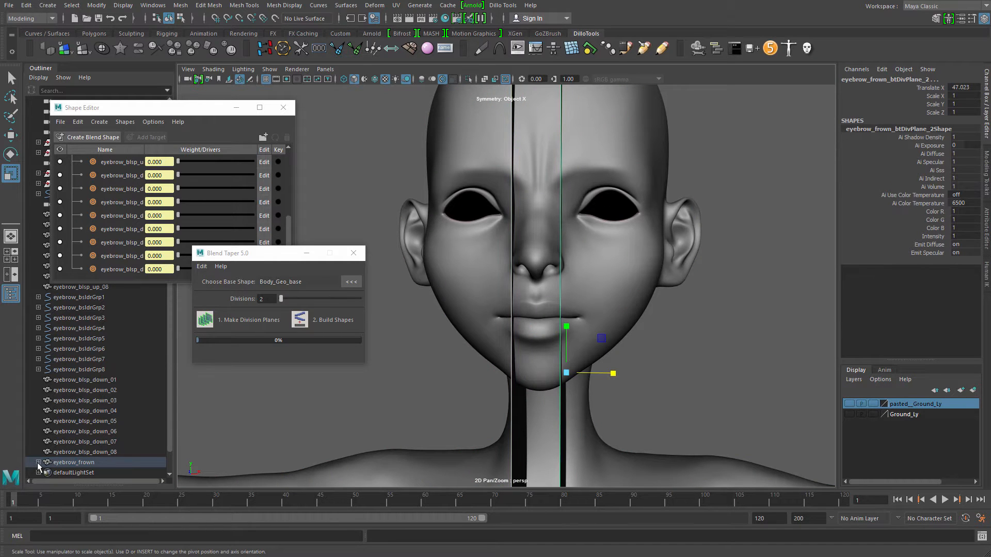
{"action": "left_click", "coordinate": [39, 463]}
{"action": "left_click", "coordinate": [102, 472]}
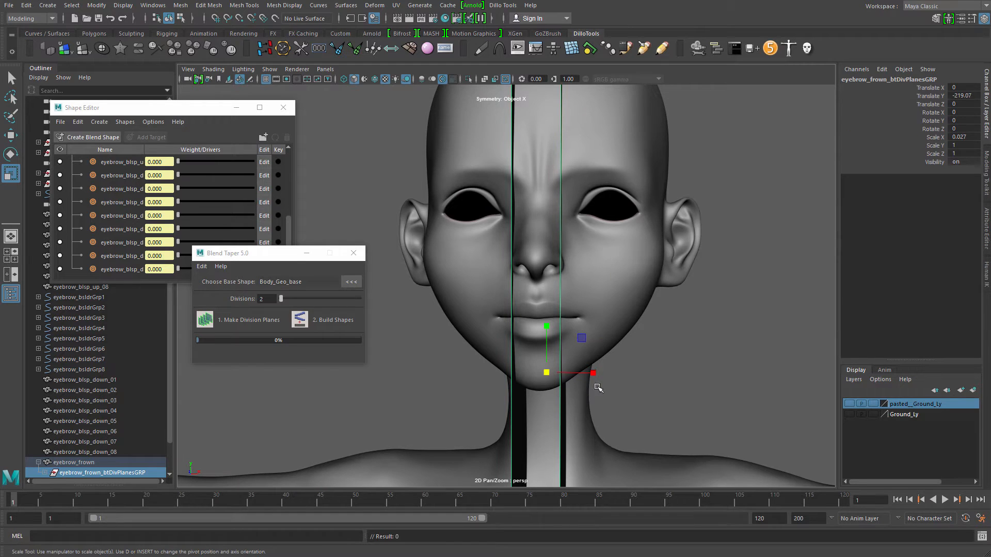
{"action": "left_click_drag", "start_coordinate": [593, 373], "coordinate": [548, 374]}
- Examine from several angles how the two division planes meet the middle of the forehead
{"action": "middle_click_drag", "start_coordinate": [588, 374], "coordinate": [574, 454], "text": "alt"}
{"action": "right_click_drag", "start_coordinate": [575, 454], "coordinate": [619, 426], "text": "alt"}
{"action": "left_click_drag", "start_coordinate": [619, 427], "coordinate": [640, 426], "text": "alt"}
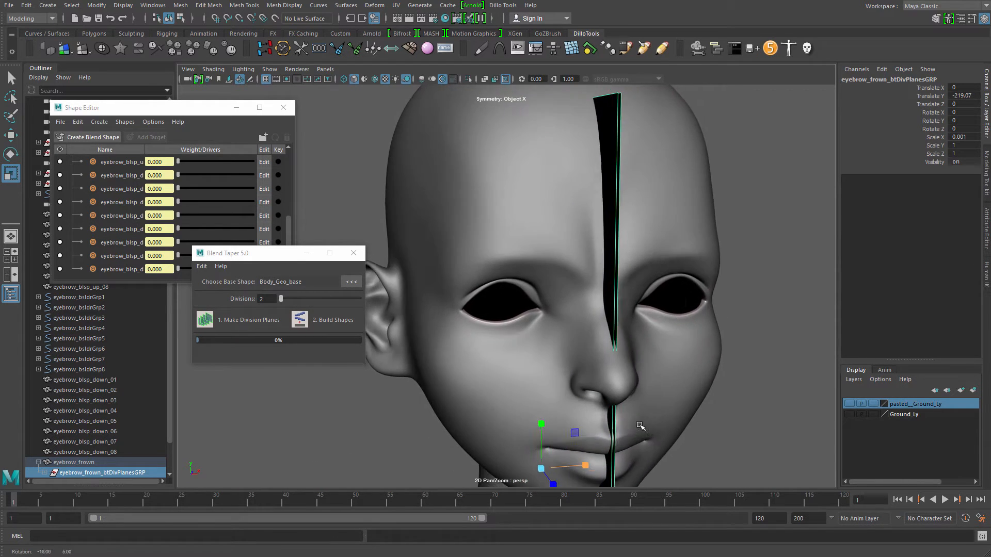
{"action": "middle_click_drag", "start_coordinate": [640, 426], "coordinate": [557, 472], "text": "alt"}
{"action": "right_click_drag", "start_coordinate": [557, 473], "coordinate": [621, 391], "text": "alt"}
{"action": "left_click_drag", "start_coordinate": [621, 391], "coordinate": [542, 345], "text": "alt"}
{"action": "right_click_drag", "start_coordinate": [491, 268], "coordinate": [647, 354], "text": "alt"}
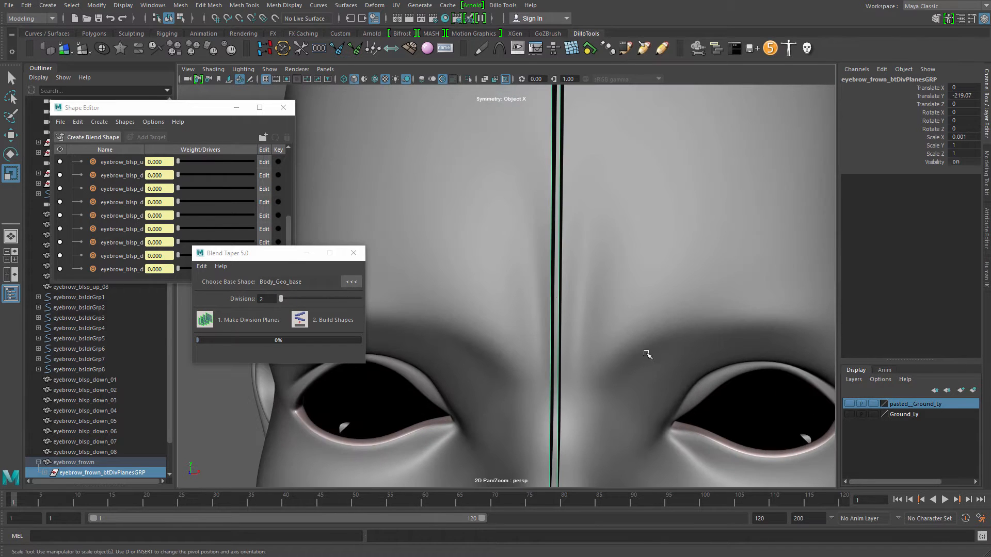
{"action": "scroll", "coordinate": [563, 254], "scroll_direction": "down", "scroll_amount": 2}
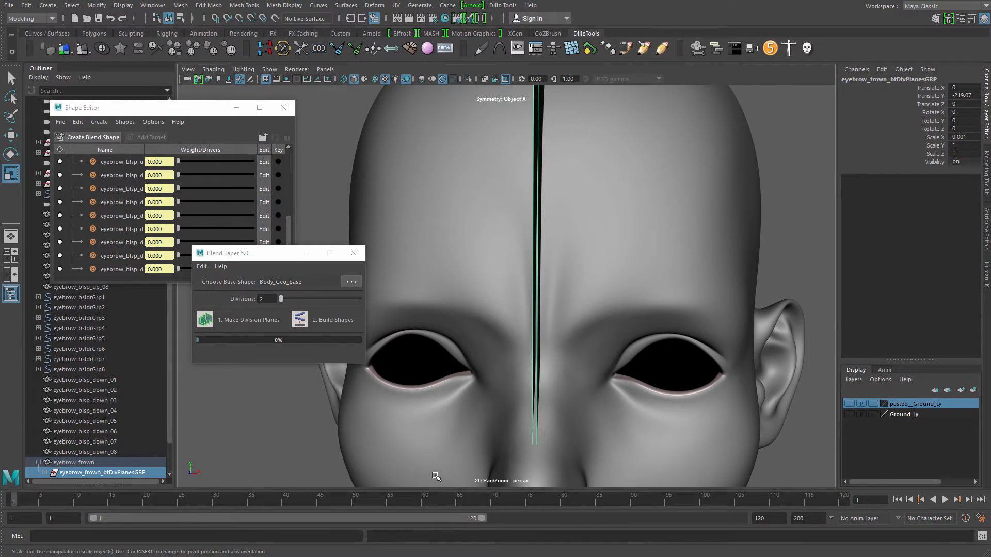
{"action": "scroll", "coordinate": [607, 322], "scroll_direction": "down", "scroll_amount": 4}
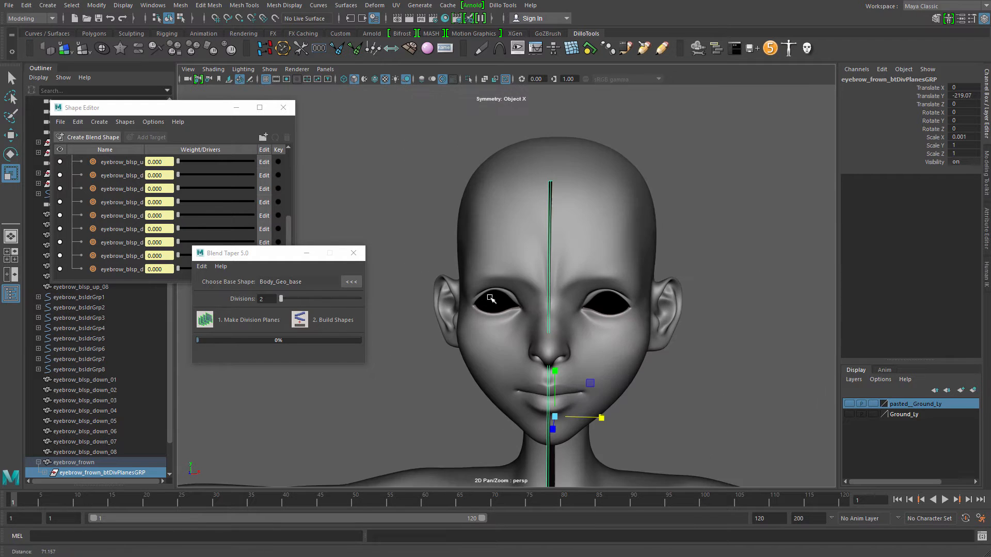
- Select the eyebrow_frown mesh and compare the division planes' position with its central edge loop between the brows
{"action": "key", "text": "q"}
{"action": "left_click", "coordinate": [649, 308]}
{"action": "left_click", "coordinate": [472, 143]}
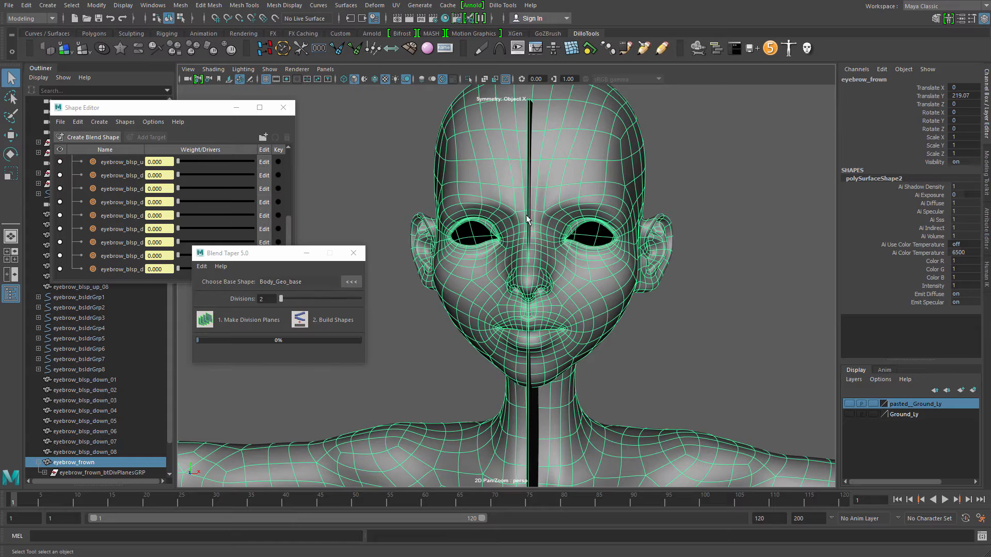
{"action": "scroll", "coordinate": [526, 211], "scroll_direction": "up", "scroll_amount": 8}
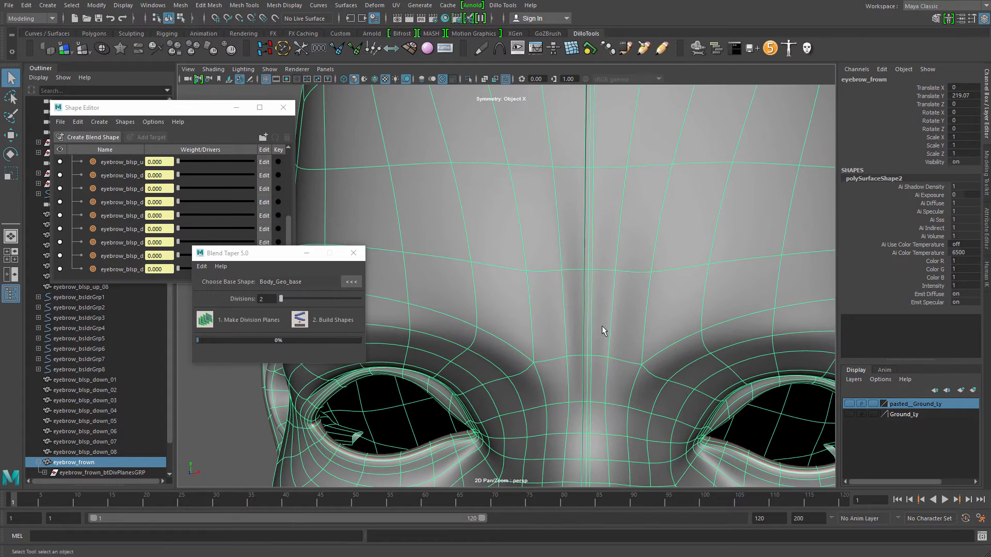
{"action": "scroll", "coordinate": [617, 323], "scroll_direction": "down", "scroll_amount": 2}
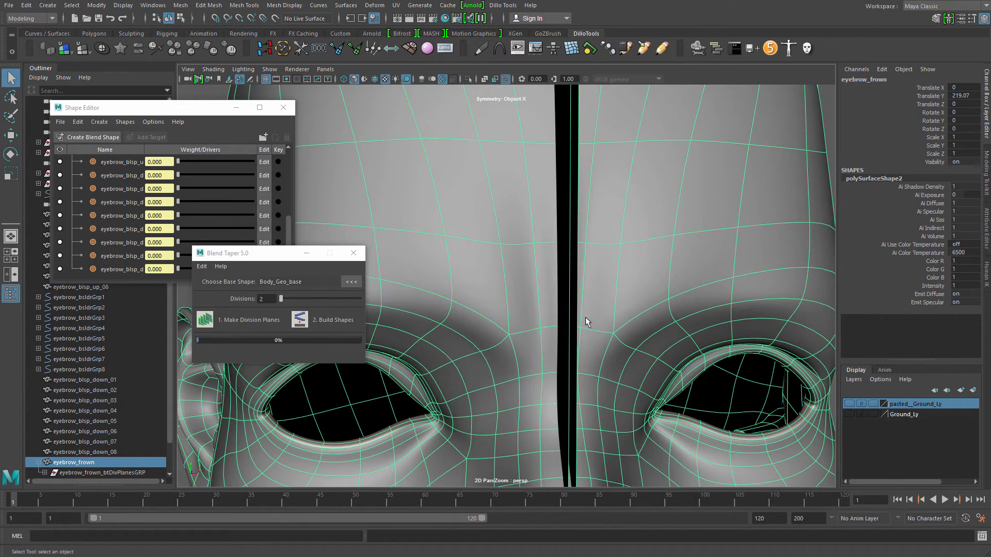
{"action": "scroll", "coordinate": [593, 335], "scroll_direction": "up", "scroll_amount": 2}
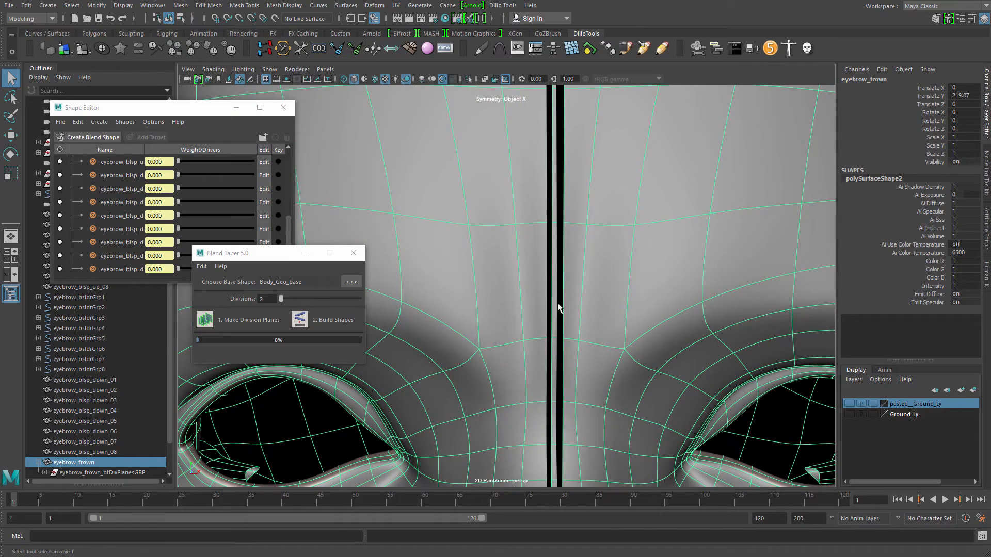
{"action": "right_click_drag", "start_coordinate": [573, 326], "coordinate": [504, 265], "text": "alt"}
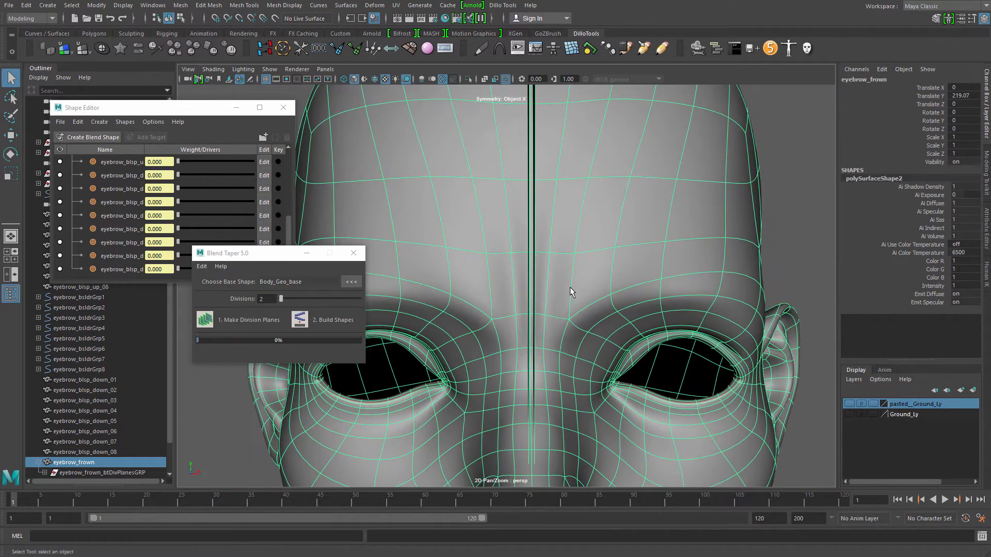
{"action": "left_click_drag", "start_coordinate": [570, 288], "coordinate": [548, 302], "text": "alt"}
{"action": "right_click_drag", "start_coordinate": [548, 309], "coordinate": [569, 350], "text": "alt"}
{"action": "left_click_drag", "start_coordinate": [570, 350], "coordinate": [575, 235], "text": "alt"}
- Select the eyebrow_frown mesh and build its left and right shapes from the division planes with Blend Taper
{"action": "key", "text": "f"}
{"action": "left_click", "coordinate": [693, 221]}
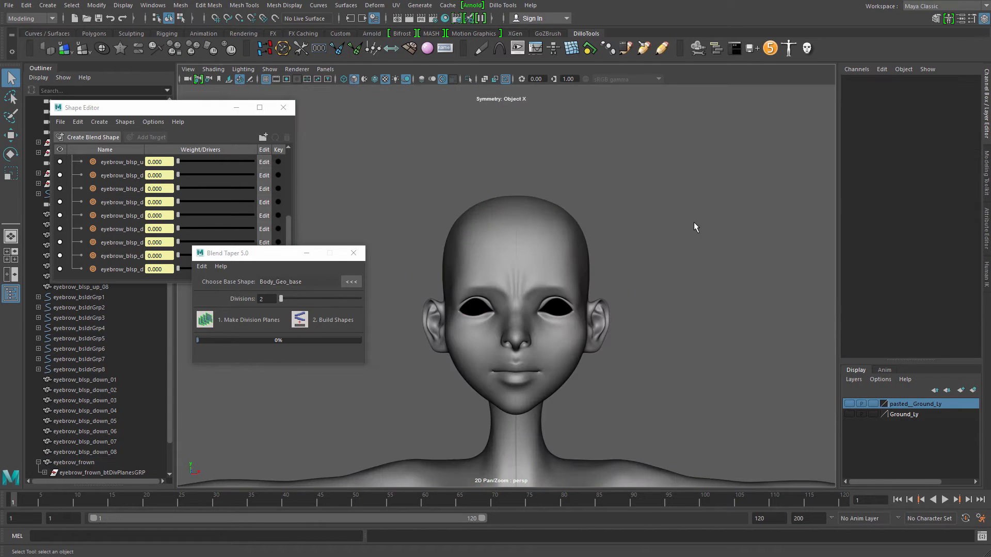
{"action": "left_click_drag", "start_coordinate": [688, 202], "coordinate": [534, 268]}
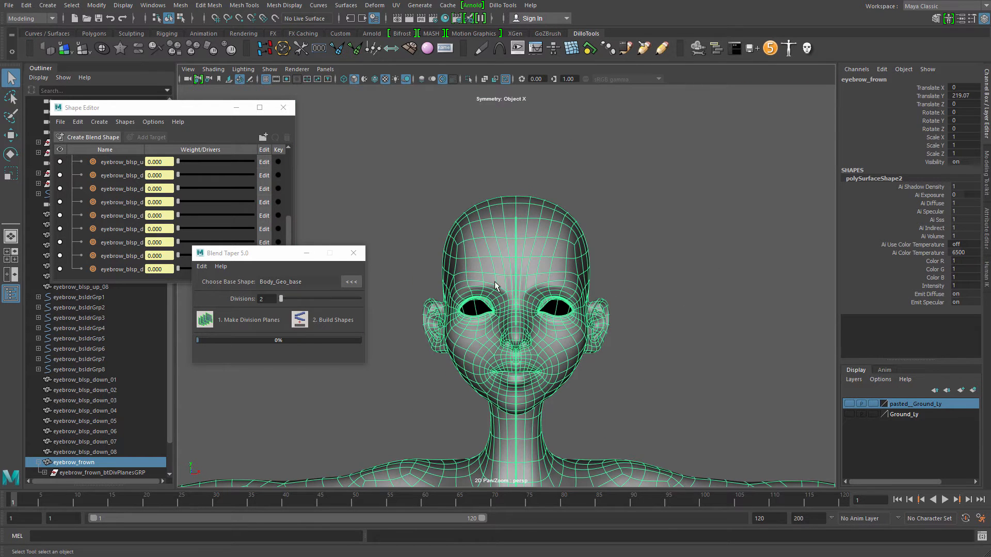
{"action": "left_click", "coordinate": [303, 324]}
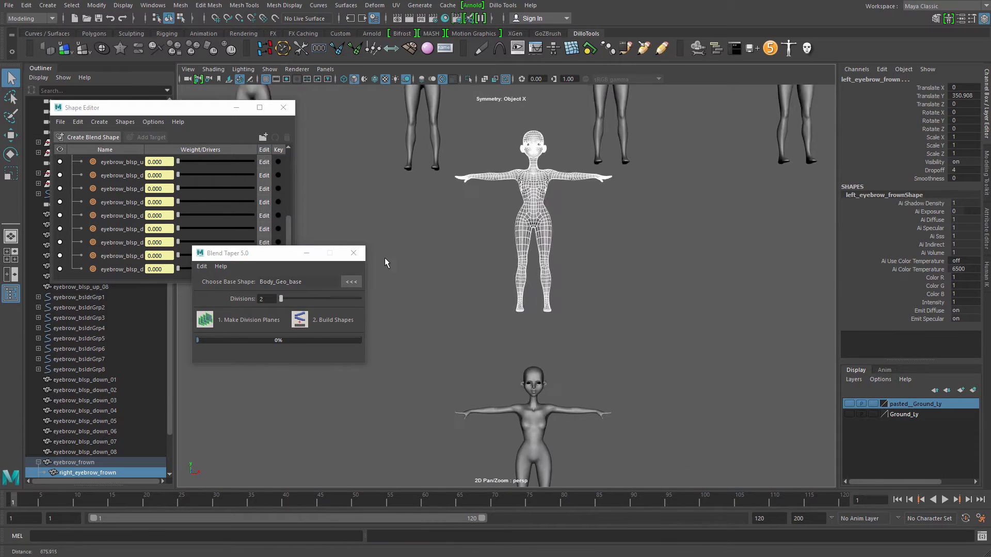
- Move the two split shapes side by side above eyebrow_frown, with left_eyebrow_frown at about X -29.7 and right_eyebrow_frown at about X 72.5
{"action": "left_click", "coordinate": [701, 356]}
{"action": "left_click", "coordinate": [543, 140]}
{"action": "scroll", "coordinate": [543, 141], "scroll_direction": "down", "scroll_amount": 3}
{"action": "key", "text": "w"}
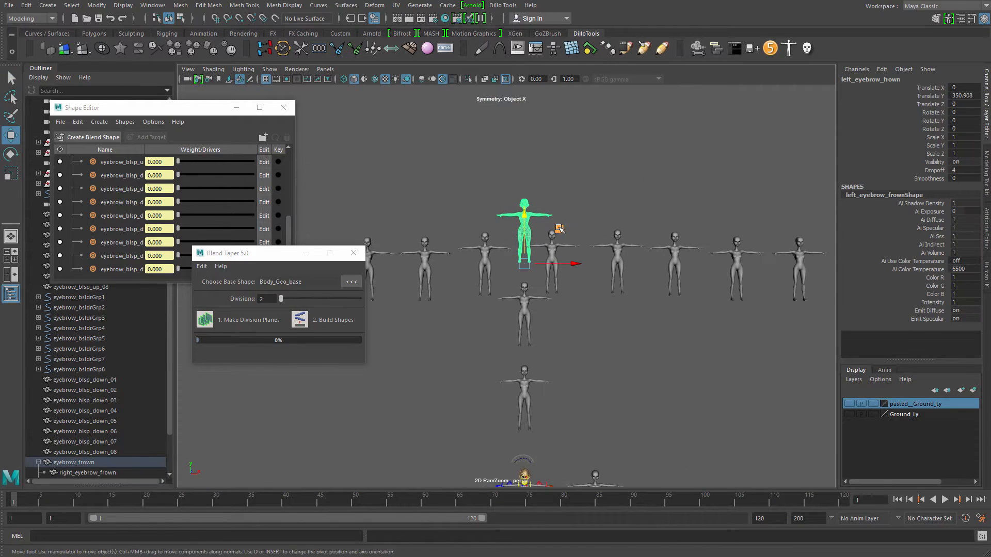
{"action": "left_click_drag", "start_coordinate": [557, 218], "coordinate": [592, 332]}
{"action": "left_click", "coordinate": [522, 348]}
{"action": "left_click", "coordinate": [606, 335]}
- Delete the two rows of eyebrow_blsp_up and eyebrow_blsp_down meshes, keeping the frown shapes
{"action": "scroll", "coordinate": [532, 239], "scroll_direction": "down", "scroll_amount": 5}
{"action": "middle_click_drag", "start_coordinate": [531, 240], "coordinate": [640, 249], "text": "alt"}
{"action": "left_click_drag", "start_coordinate": [489, 244], "coordinate": [818, 287]}
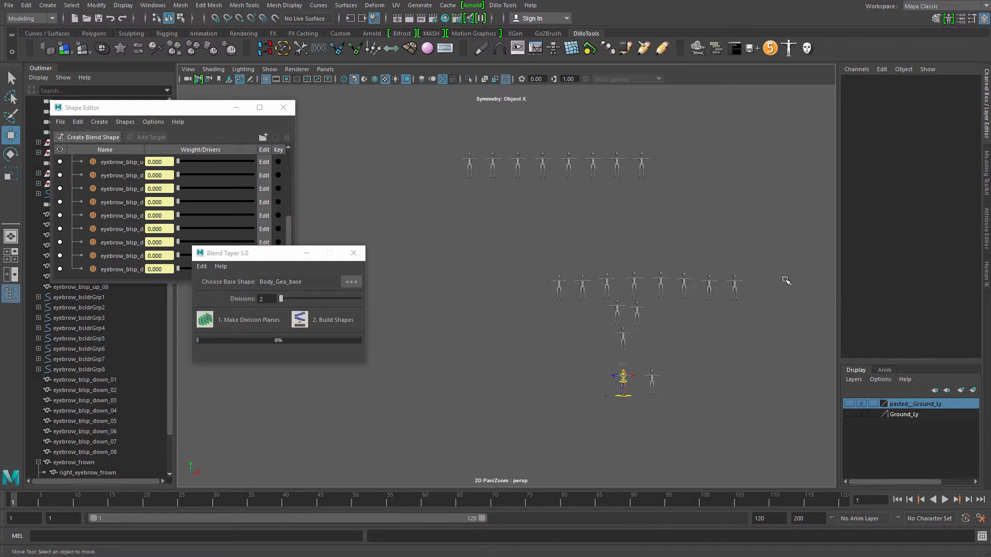
{"action": "left_click_drag", "start_coordinate": [740, 117], "coordinate": [337, 155], "text": "shift"}
{"action": "key", "text": "Delete"}
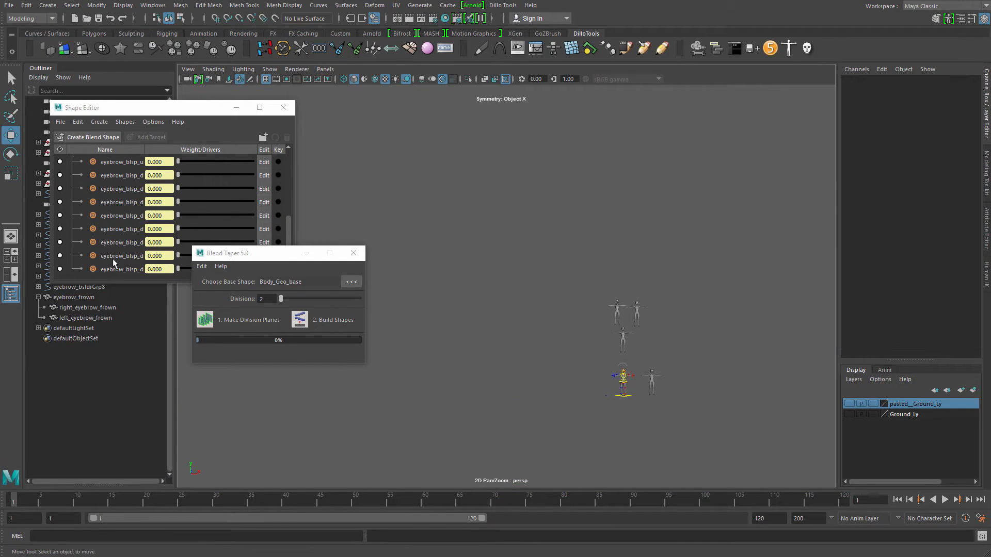
- Swap the split shapes' places, putting right_eyebrow_frown at about X -53.9 and left_eyebrow_frown at about X 58.7
{"action": "key", "text": "a"}
{"action": "left_click_drag", "start_coordinate": [586, 326], "coordinate": [526, 290]}
{"action": "middle_click_drag", "start_coordinate": [579, 317], "coordinate": [683, 291], "text": "alt"}
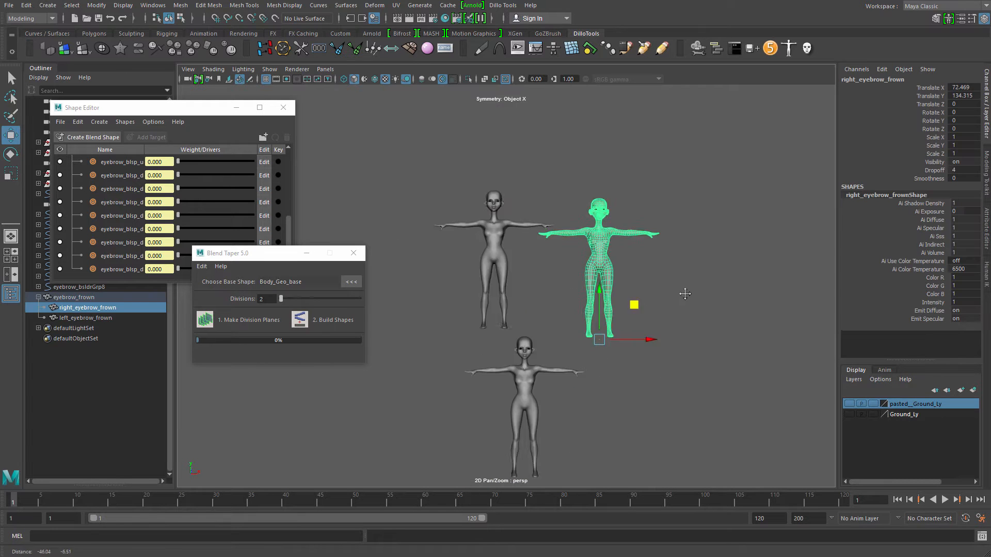
{"action": "left_click_drag", "start_coordinate": [686, 290], "coordinate": [464, 282]}
{"action": "left_click", "coordinate": [538, 252], "text": "shift"}
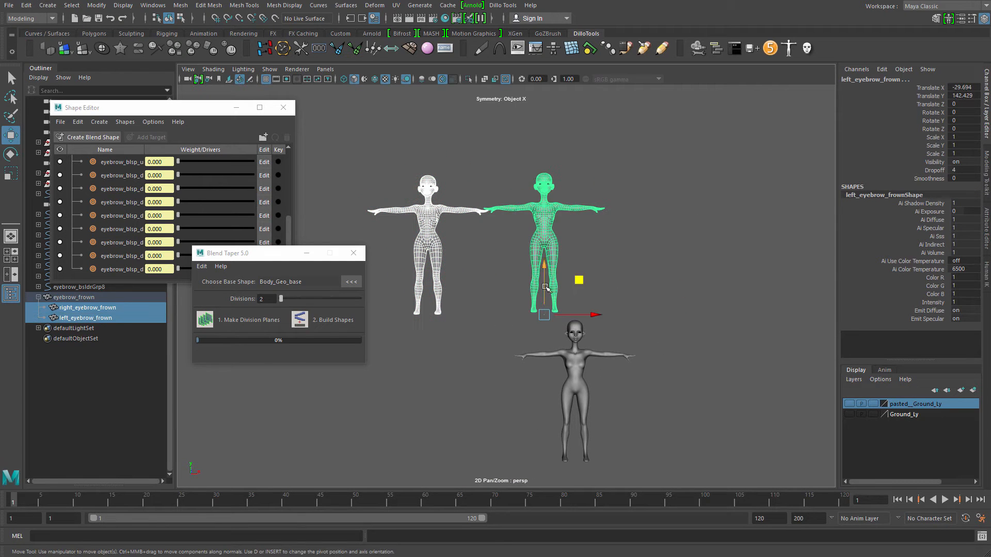
{"action": "left_click_drag", "start_coordinate": [579, 279], "coordinate": [670, 277]}
{"action": "left_click", "coordinate": [530, 326]}
- Unparent left_eyebrow_frown and right_eyebrow_frown from eyebrow_frown, and delete the original eyebrow_frown mesh
{"action": "left_click_drag", "start_coordinate": [434, 230], "coordinate": [639, 225]}
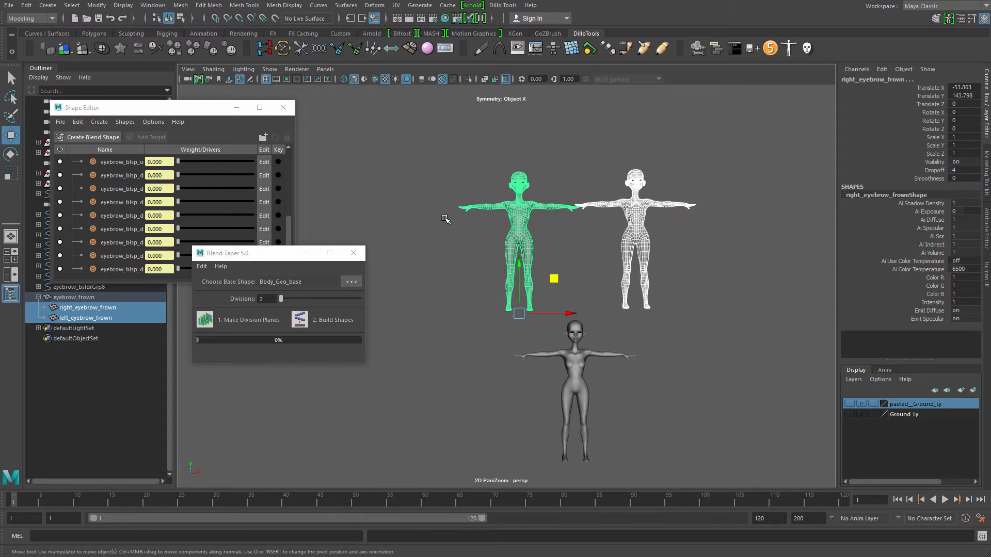
{"action": "key", "text": "shift+p"}
{"action": "left_click_drag", "start_coordinate": [520, 392], "coordinate": [626, 398]}
{"action": "key", "text": "Delete"}
- Examine the faces of right_eyebrow_frown and left_eyebrow_frown to check the frown on each side
{"action": "left_click_drag", "start_coordinate": [493, 266], "coordinate": [593, 324]}
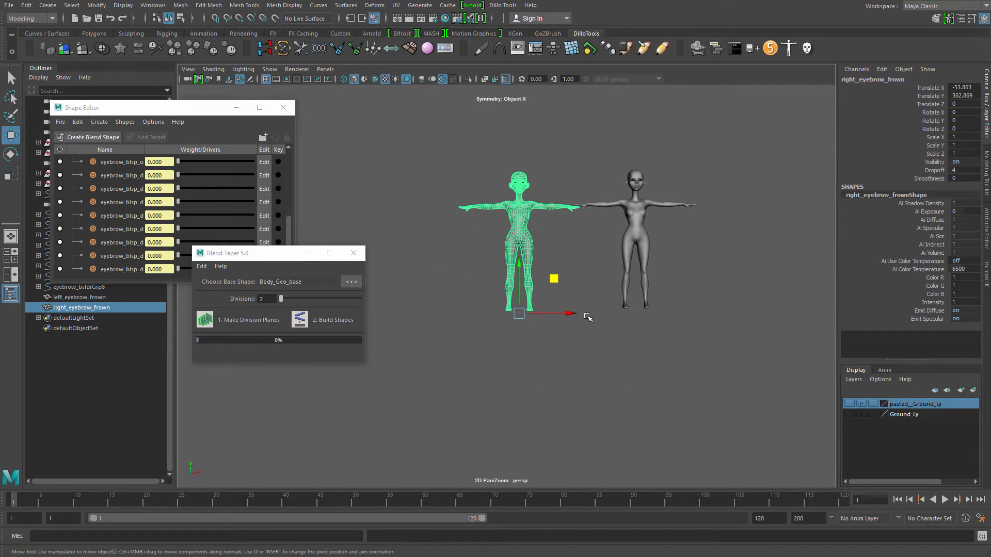
{"action": "key", "text": "f"}
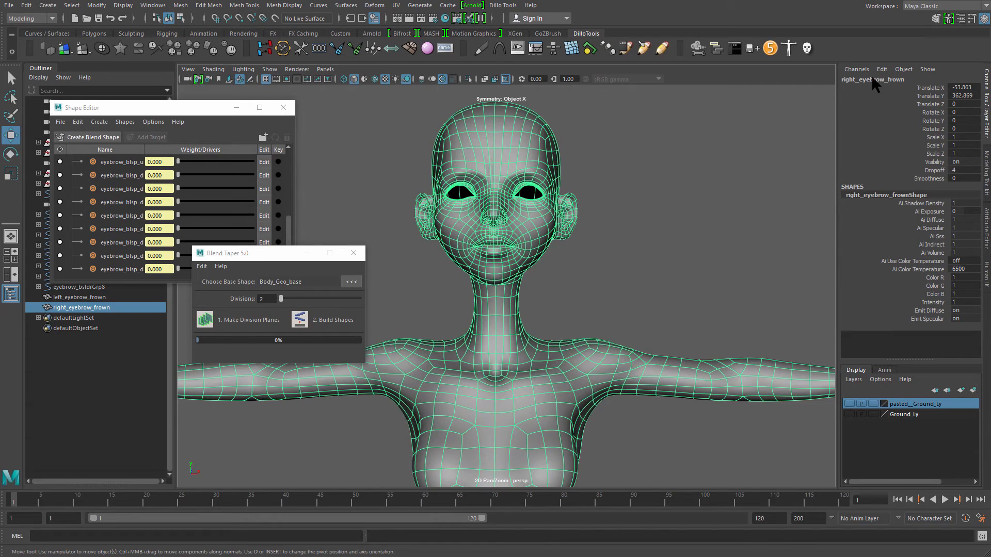
{"action": "middle_click_drag", "start_coordinate": [594, 258], "coordinate": [644, 322], "text": "alt"}
{"action": "right_click_drag", "start_coordinate": [644, 321], "coordinate": [745, 332], "text": "alt"}
{"action": "left_click", "coordinate": [745, 331]}
{"action": "middle_click_drag", "start_coordinate": [728, 223], "coordinate": [190, 205], "text": "alt"}
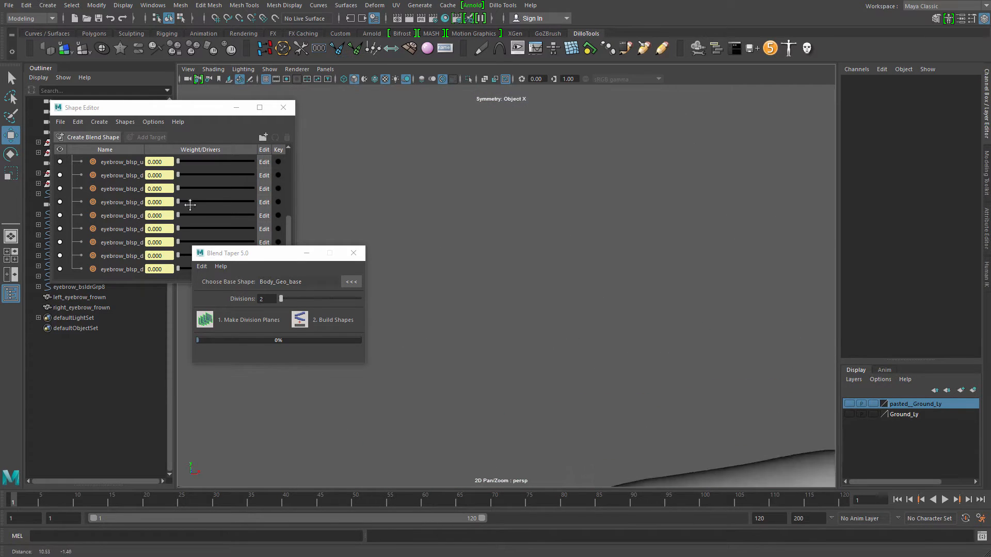
{"action": "right_click_drag", "start_coordinate": [490, 171], "coordinate": [289, 98], "text": "alt"}
{"action": "middle_click_drag", "start_coordinate": [759, 261], "coordinate": [491, 263], "text": "alt"}
{"action": "left_click", "coordinate": [501, 240]}
{"action": "right_click_drag", "start_coordinate": [661, 341], "coordinate": [521, 224], "text": "alt"}
{"action": "middle_click_drag", "start_coordinate": [521, 224], "coordinate": [718, 233], "text": "alt"}
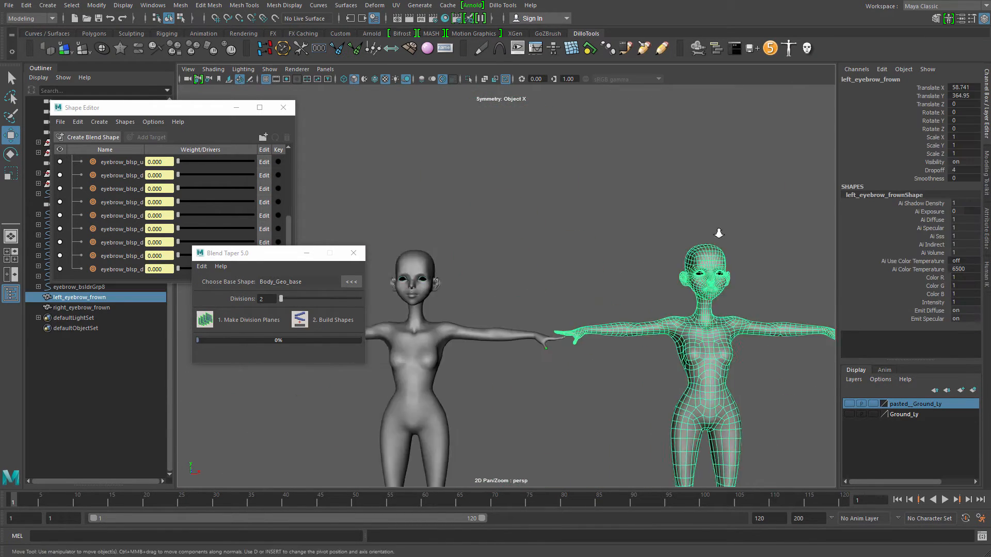
{"action": "right_click_drag", "start_coordinate": [719, 233], "coordinate": [612, 173], "text": "alt"}
{"action": "left_click", "coordinate": [612, 172]}
- Add left_eyebrow_frown and right_eyebrow_frown as targets of the Facial_Expressions blend shape
{"action": "left_click_drag", "start_coordinate": [568, 233], "coordinate": [690, 322]}
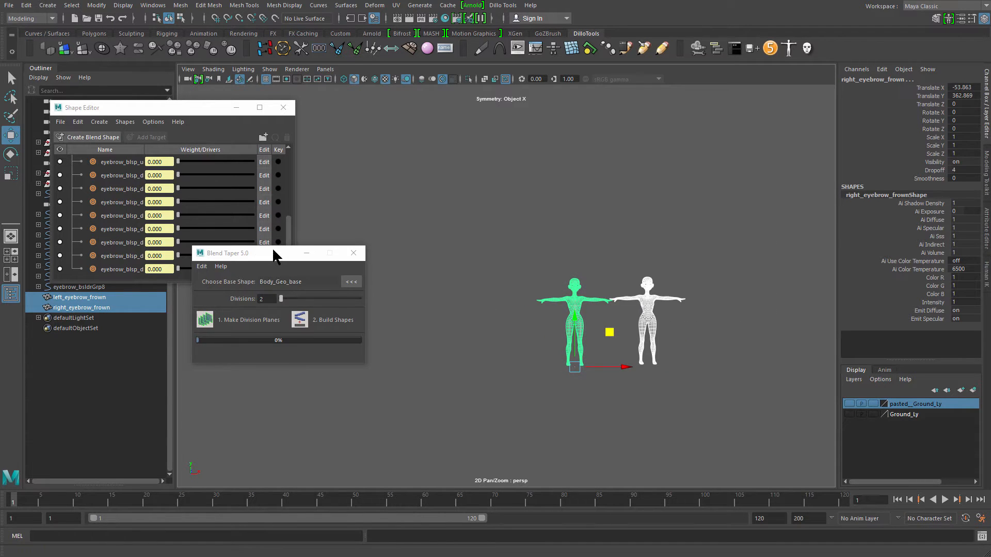
{"action": "left_click_drag", "start_coordinate": [274, 254], "coordinate": [269, 351]}
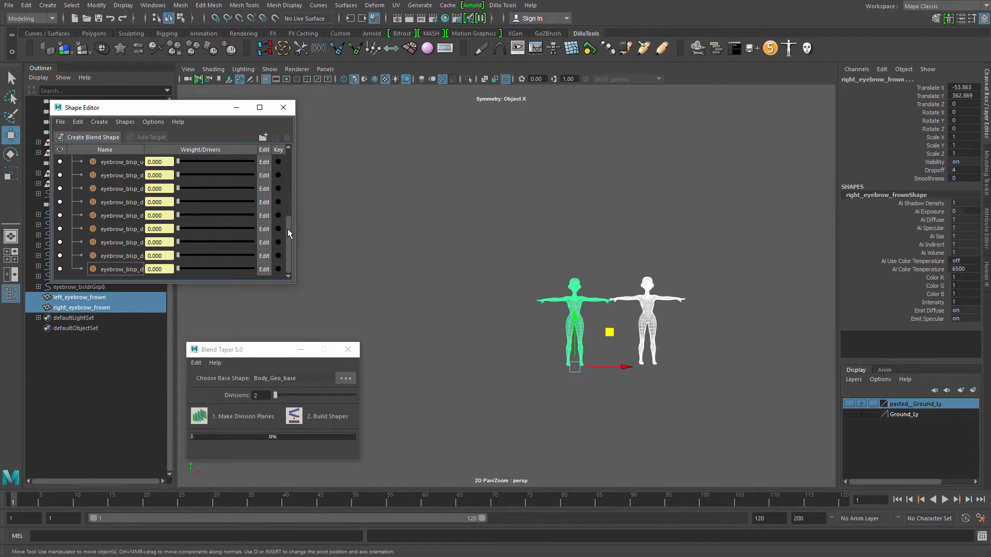
{"action": "left_click_drag", "start_coordinate": [287, 228], "coordinate": [289, 150]}
{"action": "right_click", "coordinate": [114, 160]}
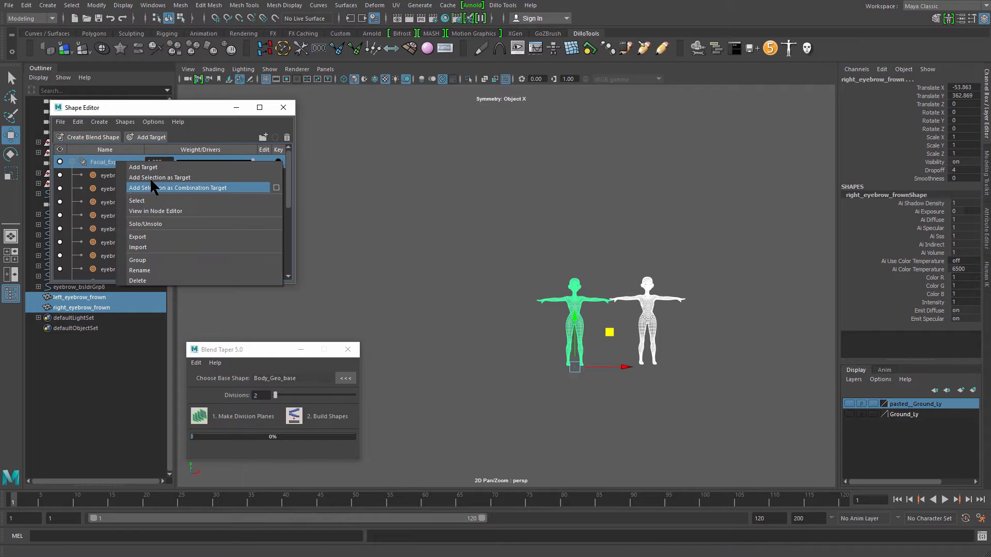
{"action": "left_click", "coordinate": [187, 178]}
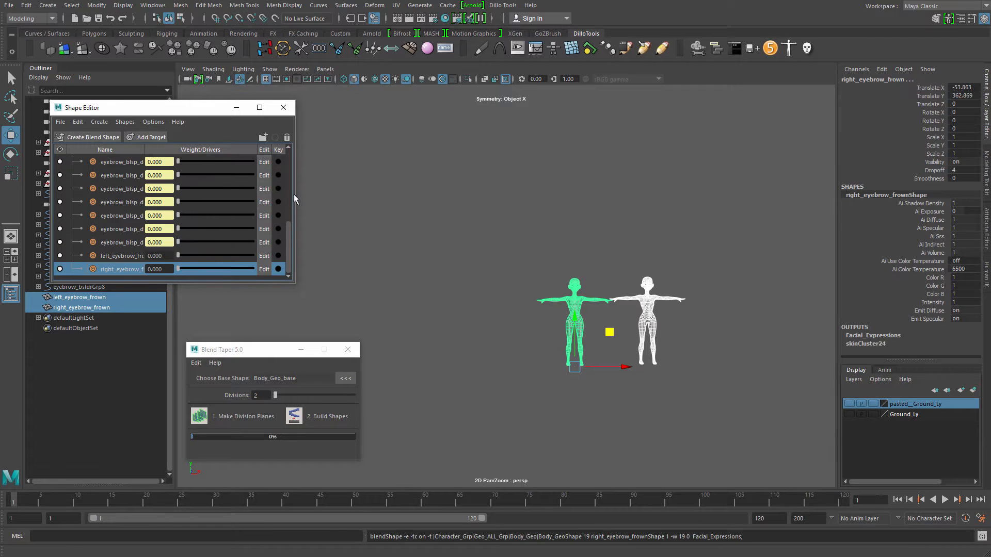
- Create a new control slider titled Frown with the Sliders tool
{"action": "middle_click_drag", "start_coordinate": [614, 391], "coordinate": [506, 184], "text": "alt"}
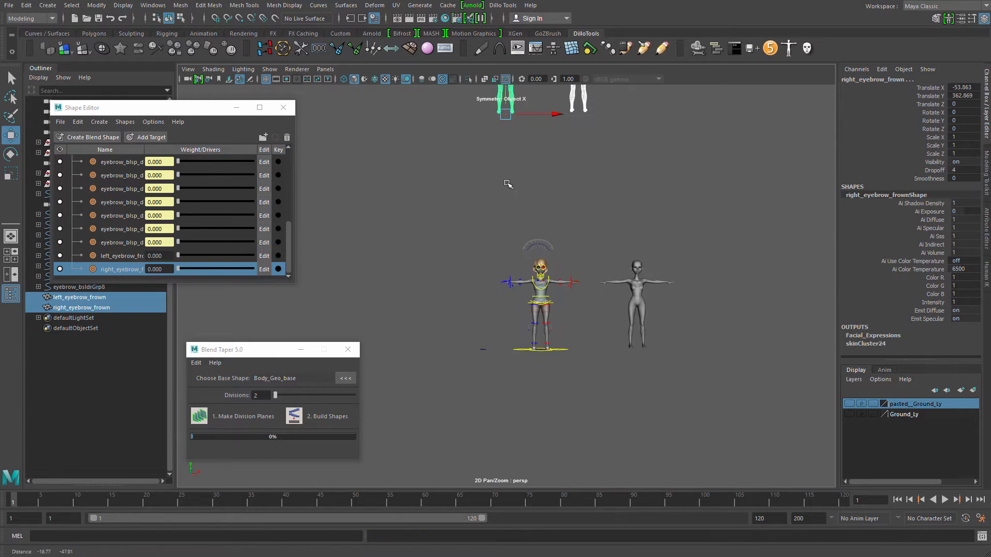
{"action": "scroll", "coordinate": [562, 262], "scroll_direction": "up", "scroll_amount": 7}
{"action": "middle_click_drag", "start_coordinate": [515, 288], "coordinate": [497, 287], "text": "alt"}
{"action": "scroll", "coordinate": [497, 287], "scroll_direction": "up", "scroll_amount": 8}
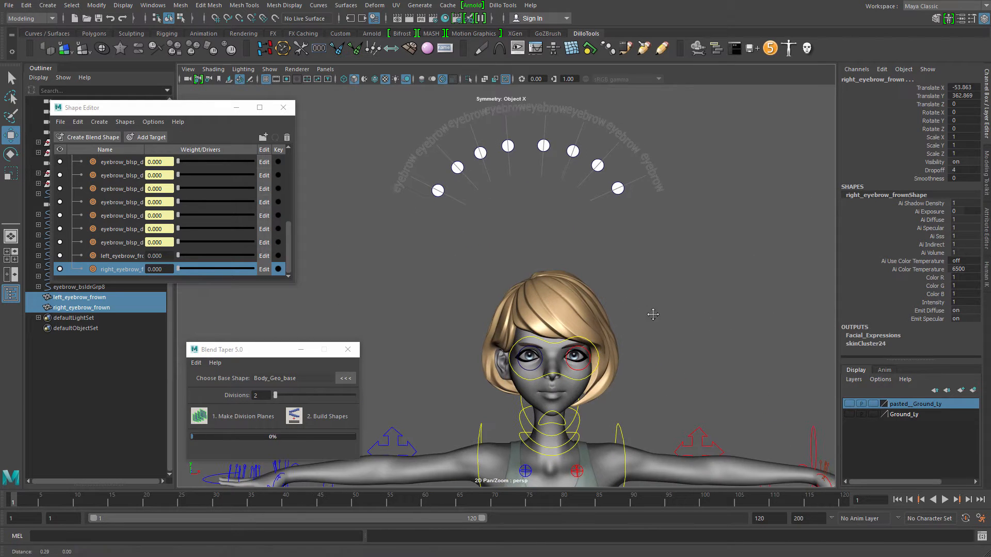
{"action": "left_click", "coordinate": [459, 246]}
{"action": "scroll", "coordinate": [458, 245], "scroll_direction": "up", "scroll_amount": 3}
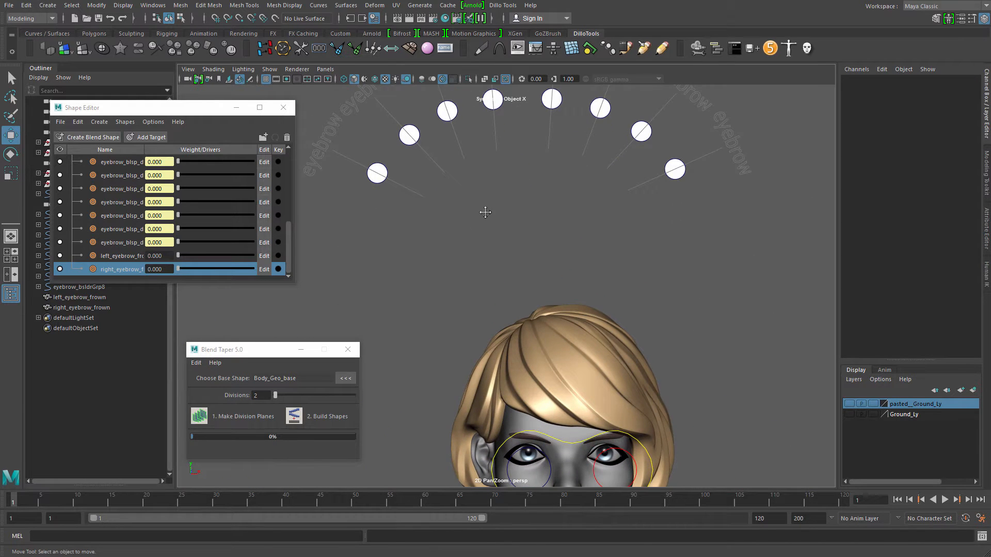
{"action": "middle_click_drag", "start_coordinate": [485, 212], "coordinate": [491, 233], "text": "alt"}
{"action": "left_click", "coordinate": [373, 49]}
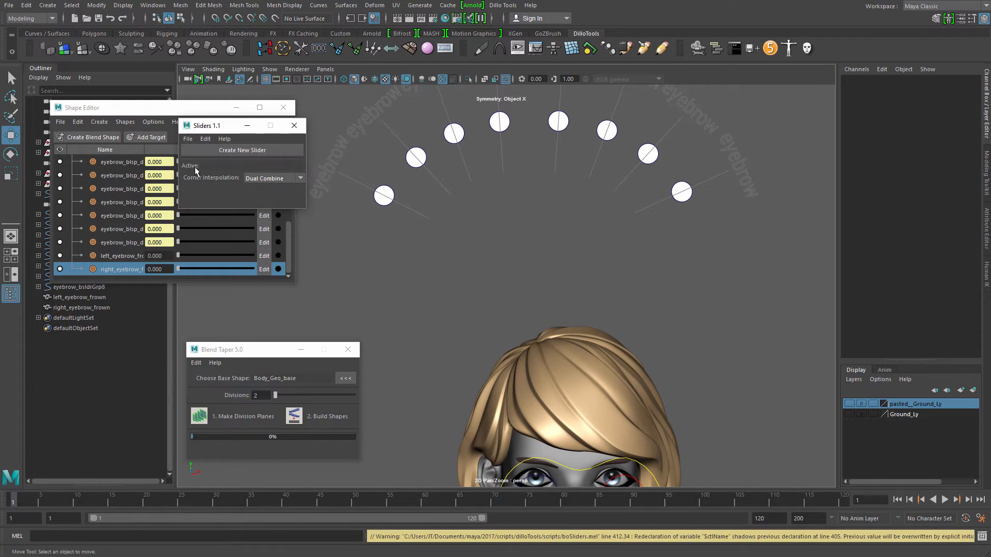
{"action": "left_click_drag", "start_coordinate": [238, 135], "coordinate": [259, 140]}
{"action": "left_click", "coordinate": [254, 156]}
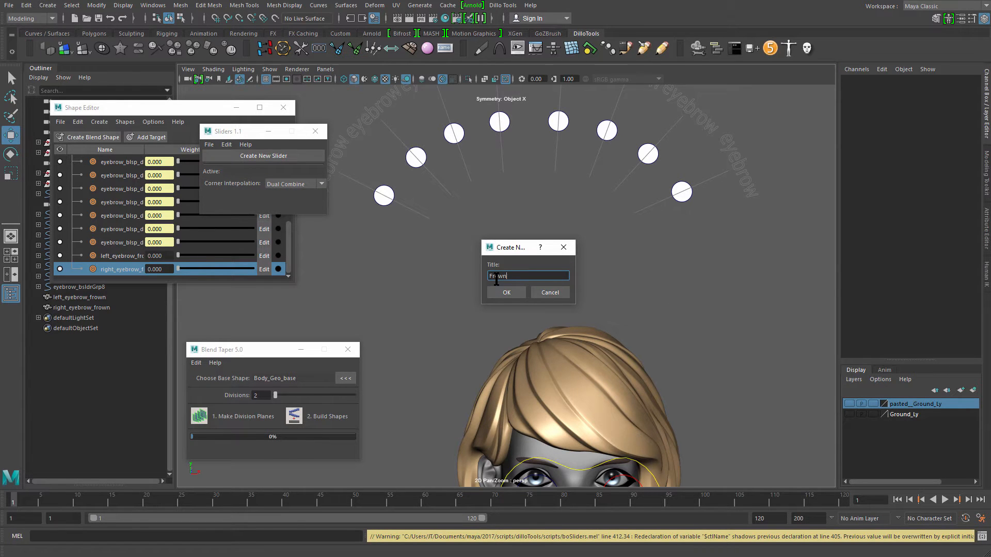
{"action": "left_click", "coordinate": [505, 292]}
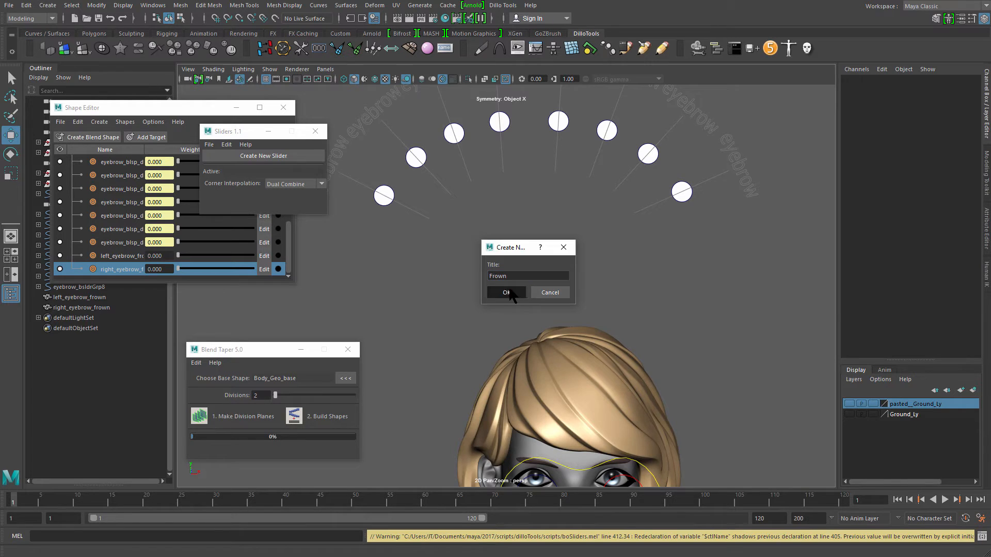
- Raise the Frown slider group above the character's head, to about Y 147.9
{"action": "scroll", "coordinate": [475, 222], "scroll_direction": "down", "scroll_amount": 5}
{"action": "scroll", "coordinate": [475, 222], "scroll_direction": "down", "scroll_amount": 3}
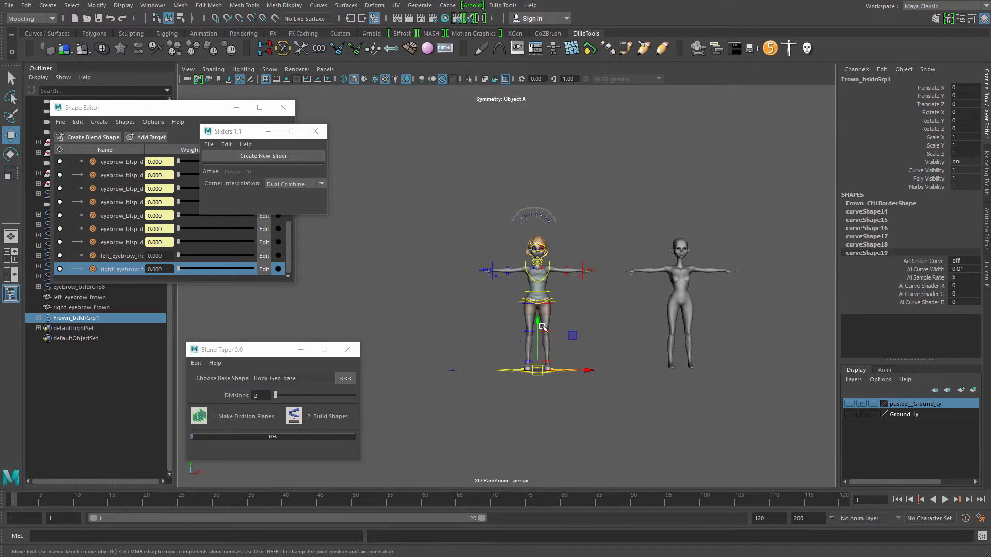
{"action": "left_click_drag", "start_coordinate": [542, 327], "coordinate": [561, 182]}
{"action": "key", "text": "f"}
{"action": "scroll", "coordinate": [487, 285], "scroll_direction": "down", "scroll_amount": 8}
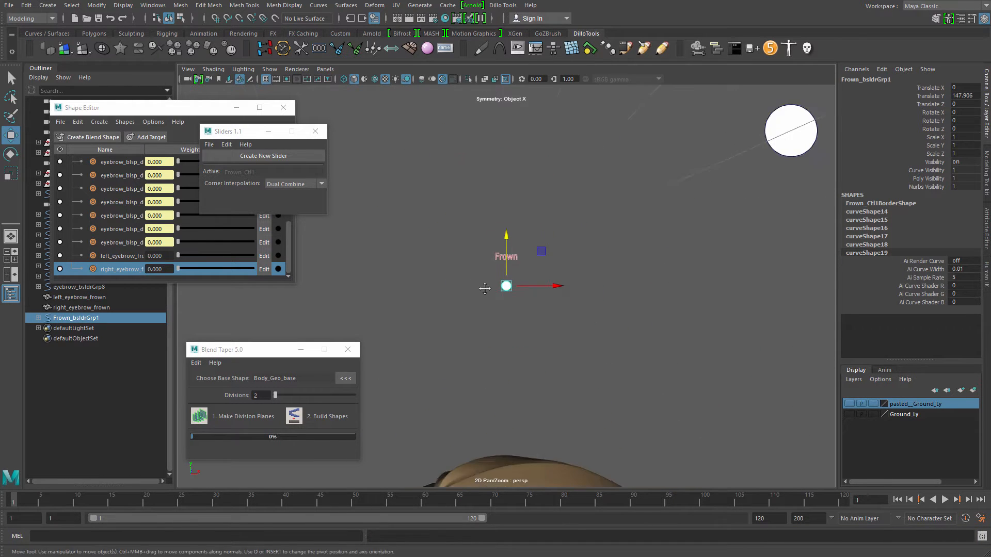
- Scale the Frown slider group uniformly to about 3.139
{"action": "scroll", "coordinate": [486, 285], "scroll_direction": "up", "scroll_amount": 1}
{"action": "middle_click_drag", "start_coordinate": [487, 285], "coordinate": [504, 274], "text": "alt"}
{"action": "scroll", "coordinate": [482, 254], "scroll_direction": "down", "scroll_amount": 2}
{"action": "scroll", "coordinate": [481, 253], "scroll_direction": "up", "scroll_amount": 1}
{"action": "key", "text": "r"}
{"action": "left_click_drag", "start_coordinate": [555, 264], "coordinate": [649, 274]}
- Position the Frown slider group beneath the arc of eyebrow sliders, at about X -4.97 and Y 145.62
{"action": "middle_click_drag", "start_coordinate": [547, 227], "coordinate": [579, 283], "text": "alt"}
{"action": "scroll", "coordinate": [594, 294], "scroll_direction": "down", "scroll_amount": 6}
{"action": "middle_click_drag", "start_coordinate": [614, 317], "coordinate": [678, 300], "text": "alt"}
{"action": "key", "text": "w"}
{"action": "left_click_drag", "start_coordinate": [614, 284], "coordinate": [551, 314]}
- Try to apply preset limits to the Frown slider
{"action": "key", "text": "q"}
{"action": "right_click", "coordinate": [551, 316]}
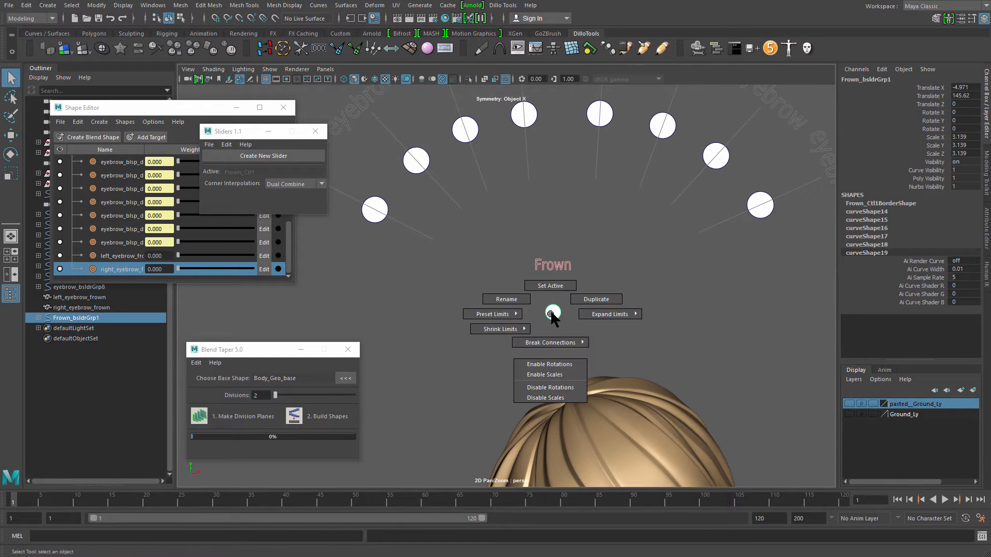
{"action": "left_click", "coordinate": [459, 311]}
{"action": "left_click", "coordinate": [456, 307]}
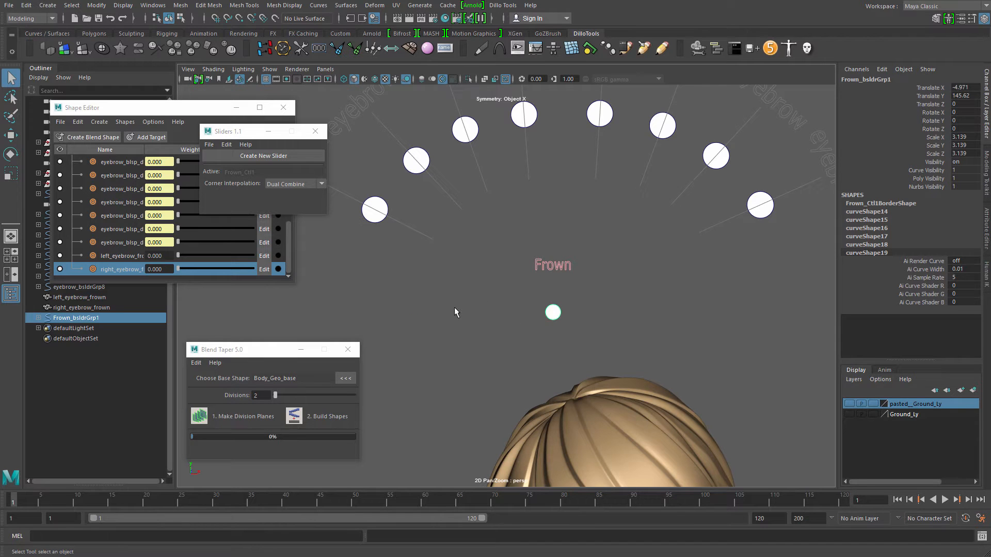
- Rename the Frown slider as Frowns
{"action": "right_click", "coordinate": [553, 314]}
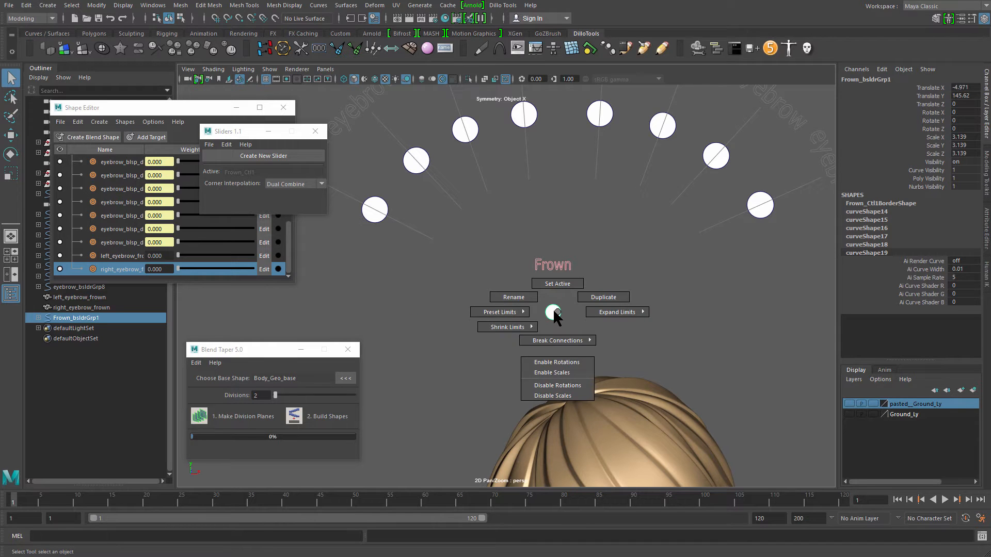
{"action": "left_click", "coordinate": [511, 299]}
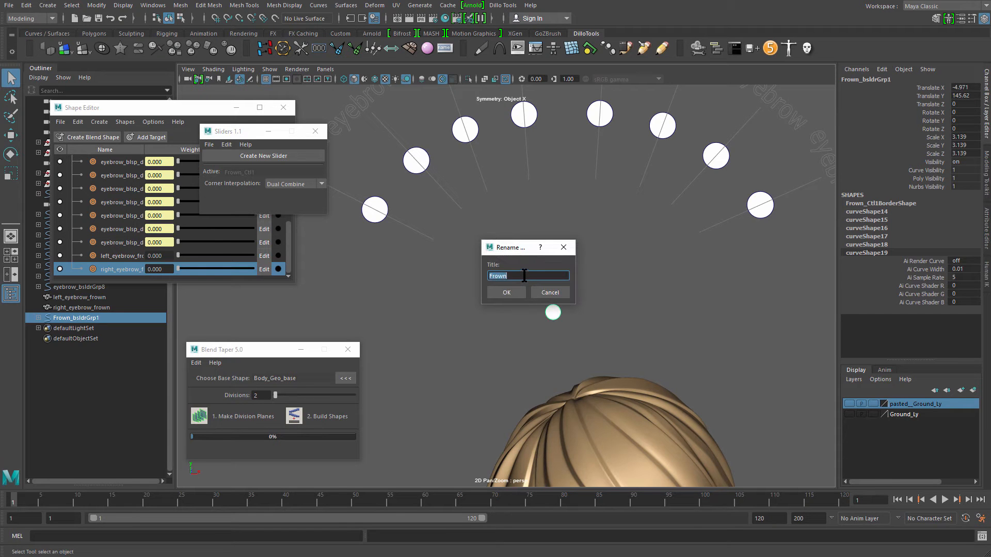
{"action": "type", "text": "Frowns"}
{"action": "left_click", "coordinate": [506, 293]}
- Rename the Frowns slider as sss
{"action": "scroll", "coordinate": [568, 310], "scroll_direction": "up", "scroll_amount": 5}
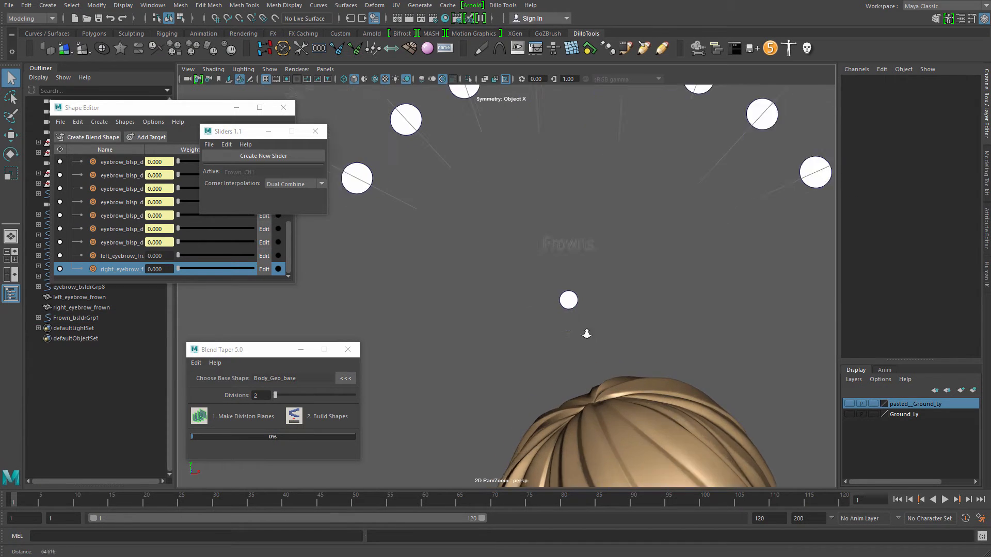
{"action": "right_click", "coordinate": [577, 303]}
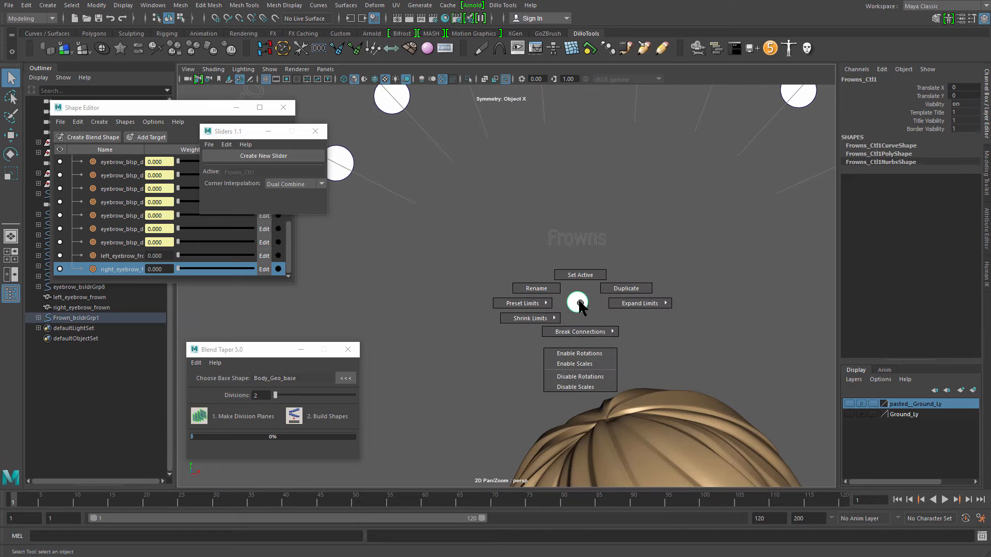
{"action": "left_click", "coordinate": [536, 289]}
{"action": "type", "text": "ss"}
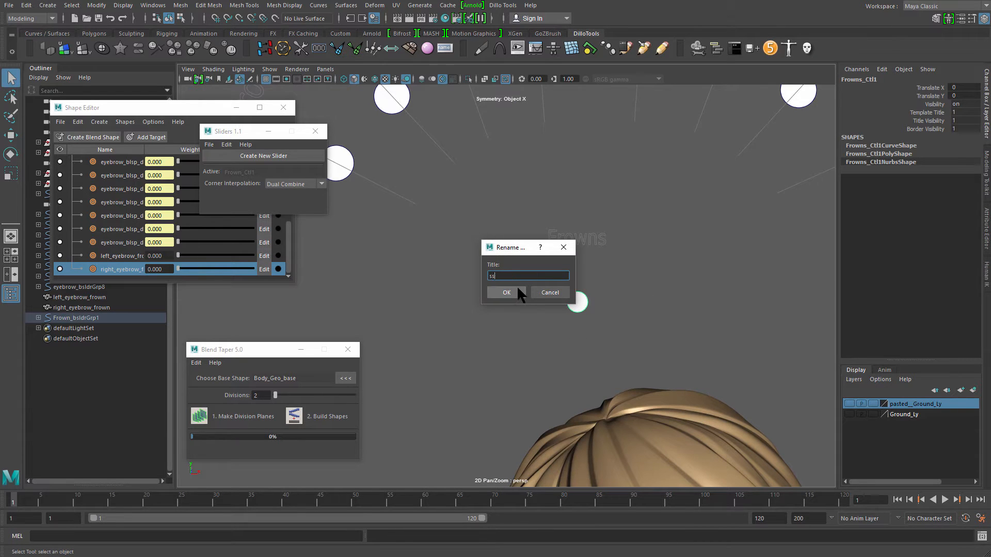
{"action": "type", "text": "s"}
{"action": "left_click", "coordinate": [506, 293]}
- Apply preset limits to the sss slider for vertical travel both up and down
{"action": "right_click", "coordinate": [577, 304]}
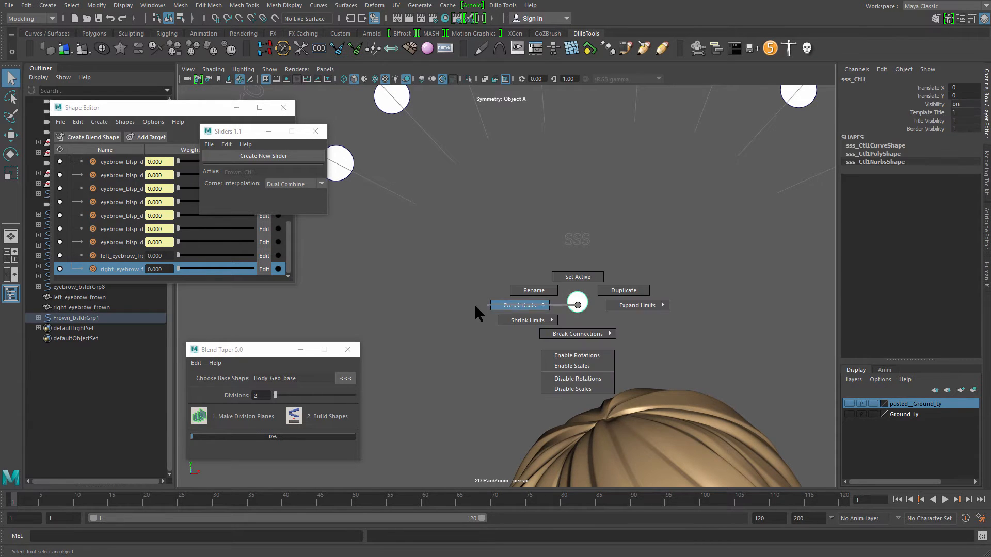
{"action": "right_click_drag", "start_coordinate": [475, 305], "coordinate": [481, 278]}
{"action": "left_click", "coordinate": [612, 272]}
{"action": "left_click_drag", "start_coordinate": [504, 280], "coordinate": [600, 333]}
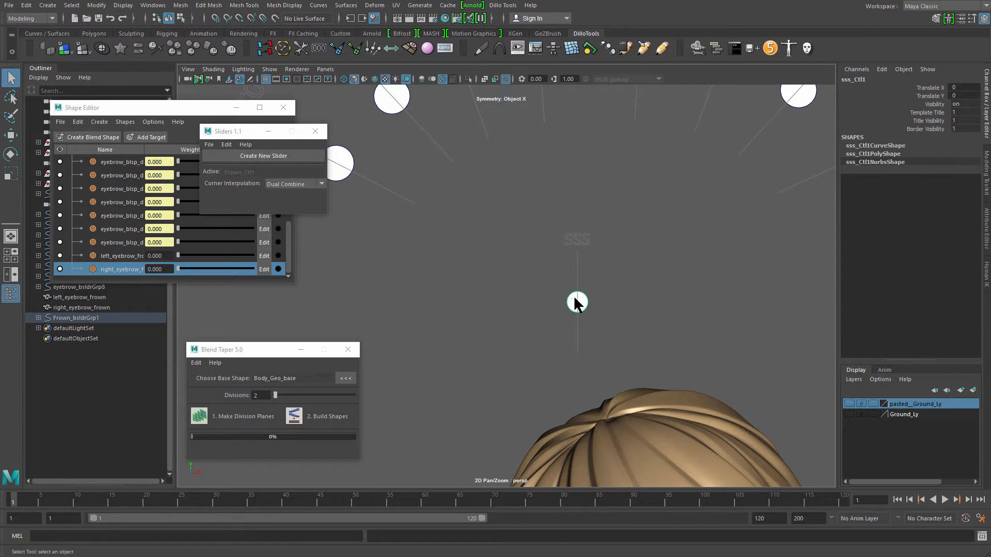
- Rename the sss slider as sdfsdf
{"action": "right_click_drag", "start_coordinate": [571, 299], "coordinate": [509, 272]}
{"action": "type", "text": "sdf"}
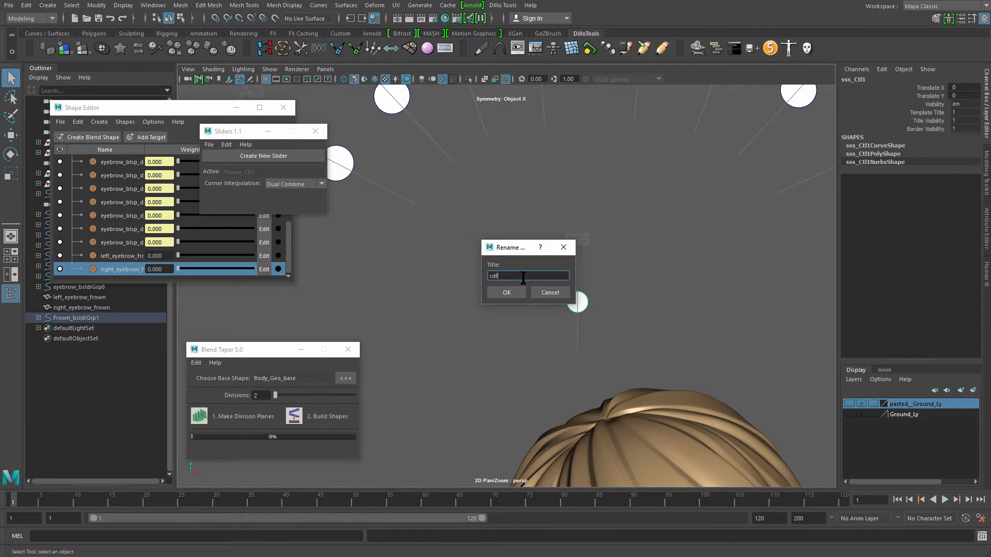
{"action": "type", "text": "sdf"}
{"action": "left_click", "coordinate": [511, 293]}
- Rename the sdfsdf slider as Frown
{"action": "left_click", "coordinate": [576, 301]}
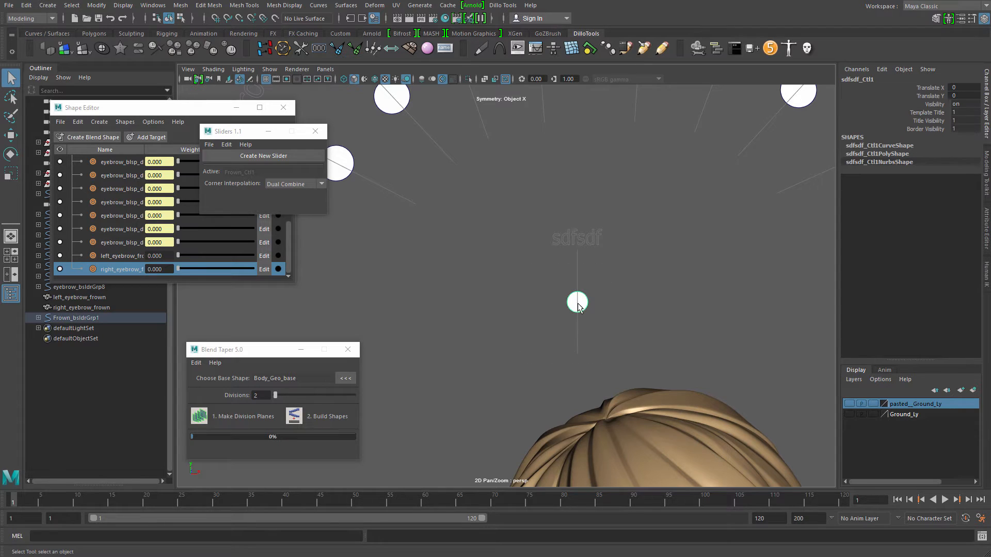
{"action": "mouse_move", "coordinate": [573, 299]}
{"action": "right_mouse_down"}
{"action": "mouse_move", "coordinate": [491, 296]}
{"action": "mouse_move", "coordinate": [496, 233]}
{"action": "mouse_move", "coordinate": [574, 303]}
{"action": "mouse_move", "coordinate": [495, 301]}
{"action": "mouse_move", "coordinate": [578, 303]}
{"action": "mouse_move", "coordinate": [562, 290]}
{"action": "mouse_move", "coordinate": [584, 304]}
{"action": "mouse_move", "coordinate": [597, 301]}
{"action": "mouse_move", "coordinate": [573, 297]}
{"action": "mouse_move", "coordinate": [597, 293]}
{"action": "mouse_move", "coordinate": [573, 308]}
{"action": "right_mouse_up"}
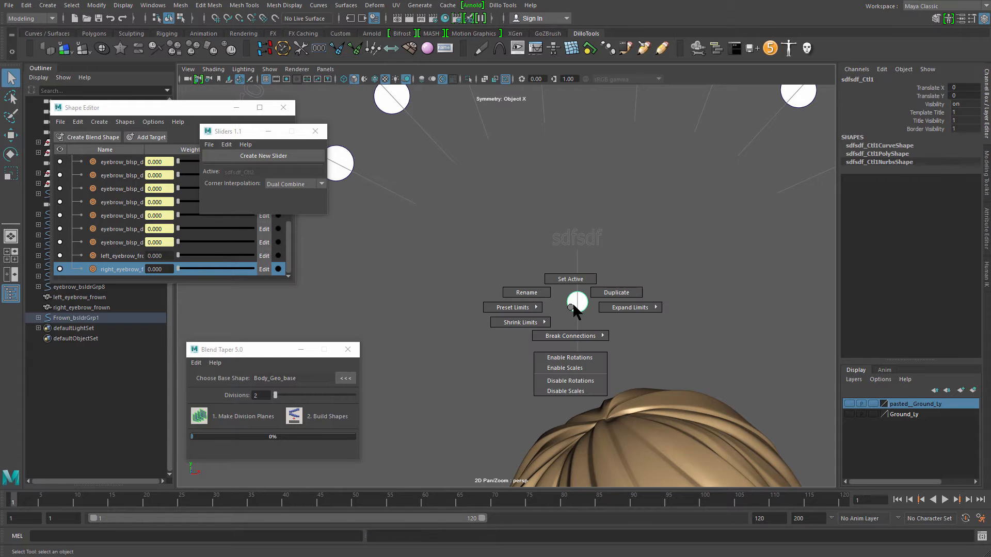
{"action": "right_click_drag", "start_coordinate": [494, 266], "coordinate": [495, 267]}
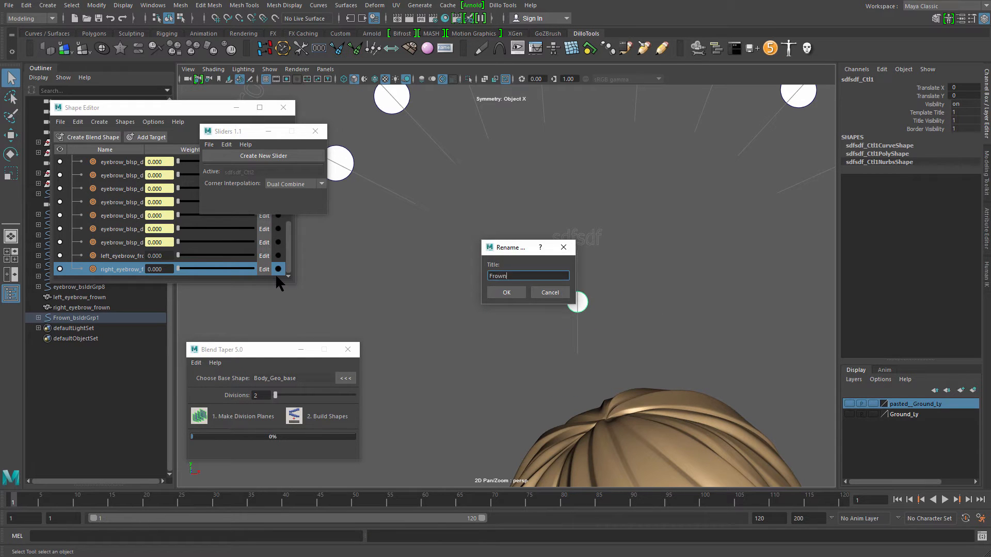
{"action": "key", "text": "Return"}
- Duplicate the Frown slider group and move the copy along X so it stands beside the original above the head
{"action": "middle_click_drag", "start_coordinate": [608, 312], "coordinate": [482, 329]}
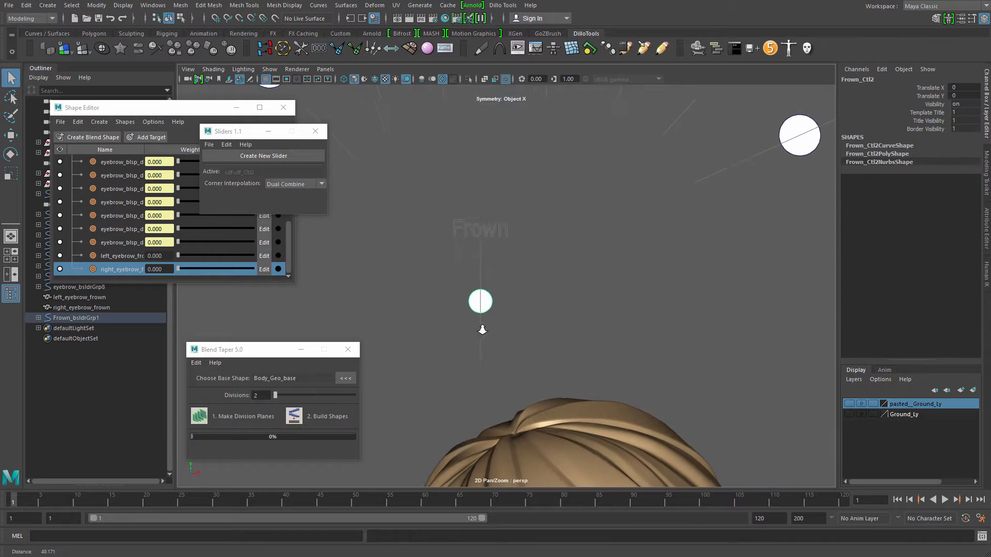
{"action": "right_click_drag", "start_coordinate": [482, 329], "coordinate": [500, 327], "text": "alt"}
{"action": "left_click_drag", "start_coordinate": [443, 314], "coordinate": [480, 299], "text": "alt"}
{"action": "right_click_drag", "start_coordinate": [478, 213], "coordinate": [443, 209], "text": "alt"}
{"action": "middle_click_drag", "start_coordinate": [553, 271], "coordinate": [500, 214], "text": "alt"}
{"action": "left_click_drag", "start_coordinate": [437, 206], "coordinate": [549, 286]}
{"action": "middle_click_drag", "start_coordinate": [549, 287], "coordinate": [555, 241], "text": "alt"}
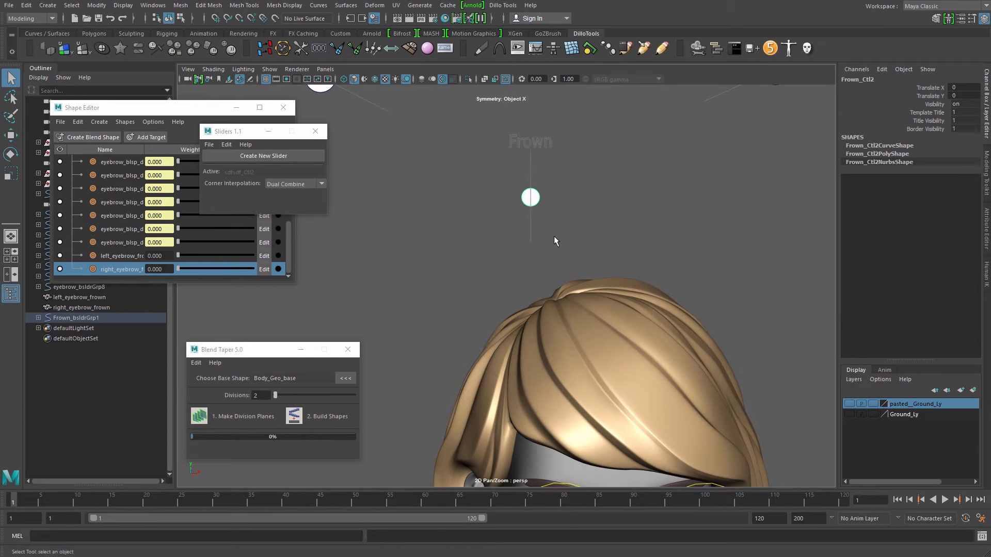
{"action": "key", "text": "Up"}
{"action": "key", "text": "ctrl+d"}
{"action": "key", "text": "w"}
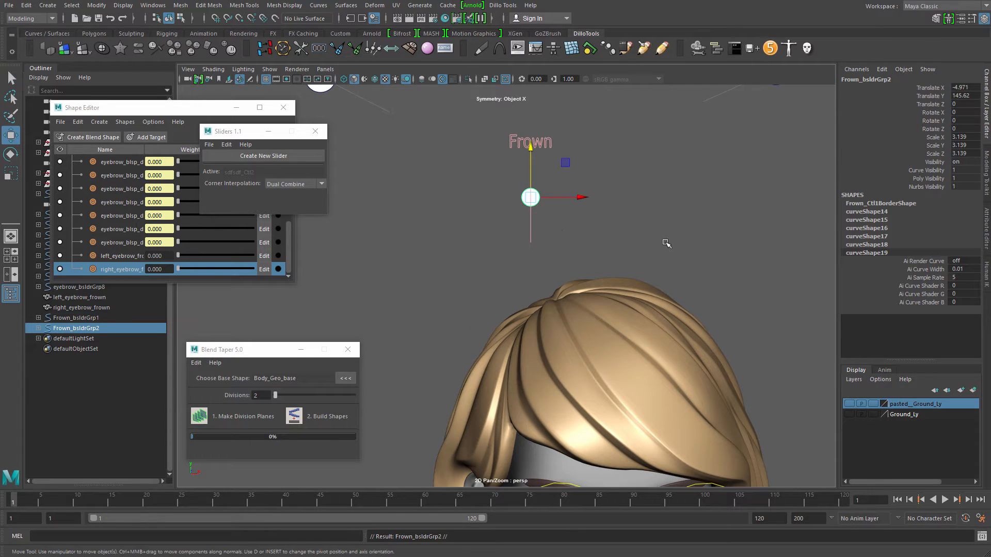
{"action": "left_click_drag", "start_coordinate": [586, 198], "coordinate": [652, 200]}
- Select both Frown slider groups and shift them together slightly along X
{"action": "left_click_drag", "start_coordinate": [424, 161], "coordinate": [647, 217]}
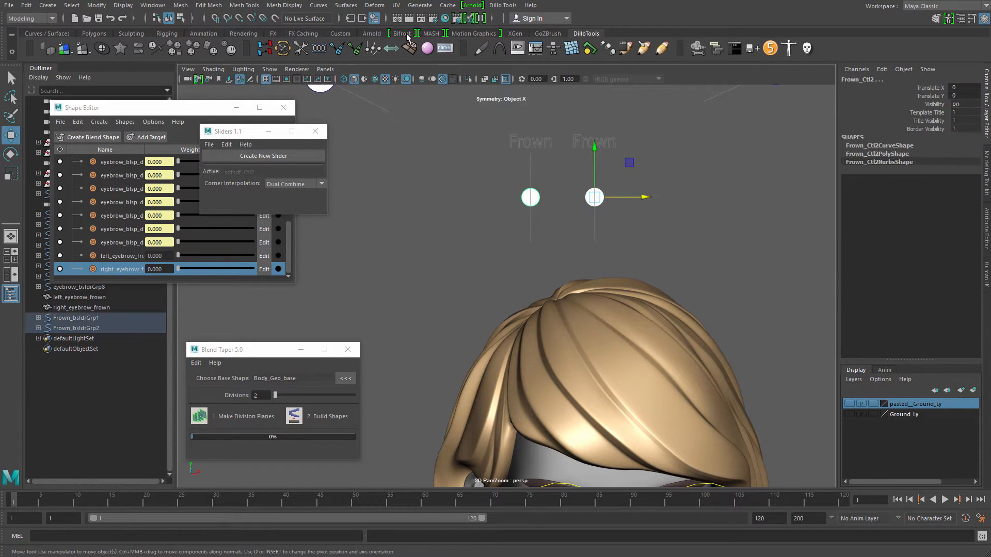
{"action": "key", "text": "Up"}
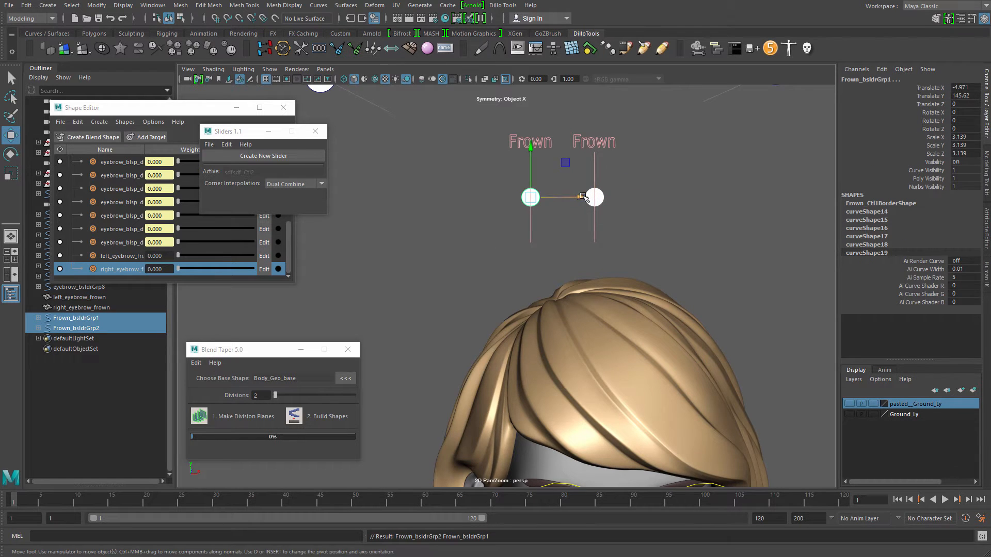
{"action": "left_click_drag", "start_coordinate": [583, 197], "coordinate": [557, 197]}
- Select the control of the original Frown slider and open the Node Editor
{"action": "middle_click_drag", "start_coordinate": [597, 207], "coordinate": [583, 297], "text": "alt"}
{"action": "left_click", "coordinate": [369, 275]}
{"action": "left_click_drag", "start_coordinate": [381, 261], "coordinate": [506, 315]}
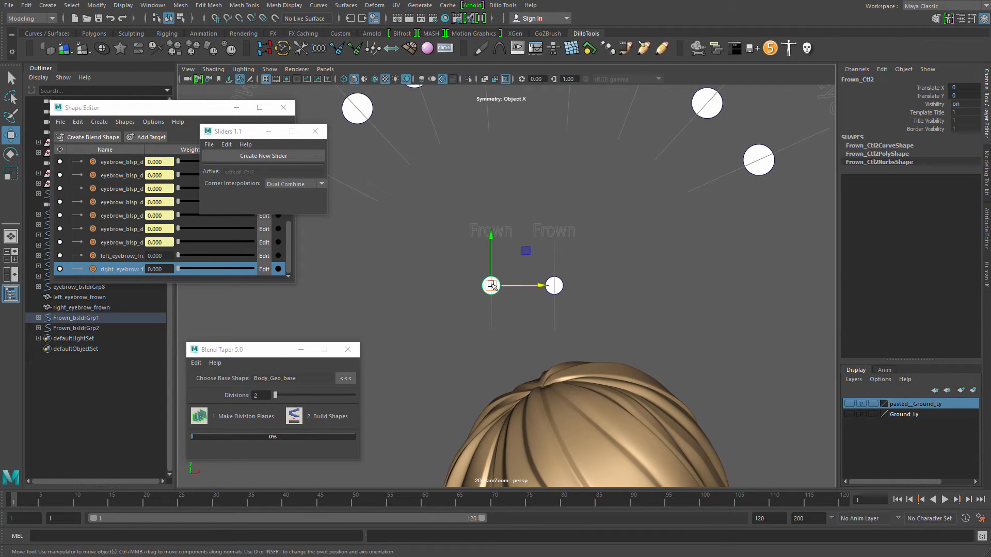
{"action": "middle_click_drag", "start_coordinate": [381, 330], "coordinate": [426, 220], "text": "alt"}
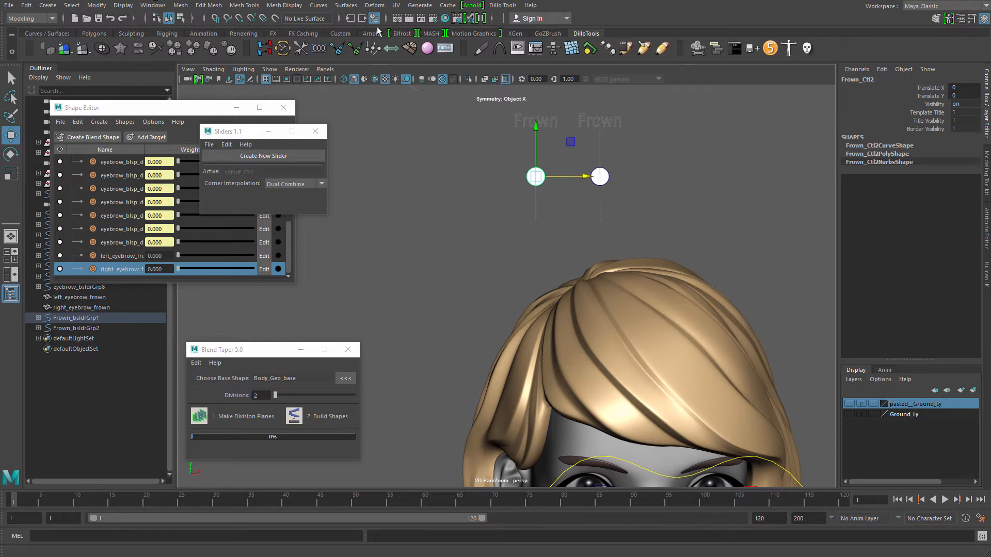
{"action": "left_click", "coordinate": [151, 6]}
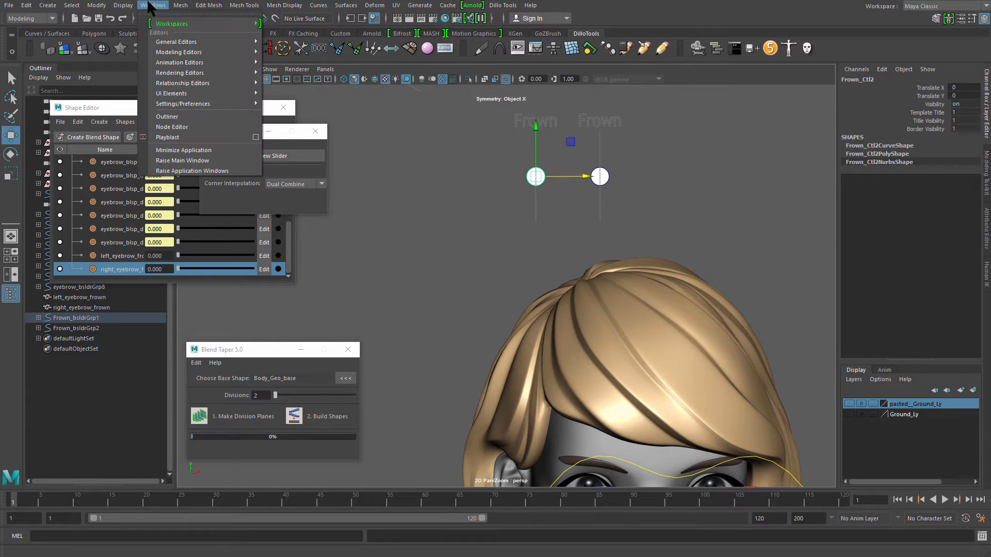
{"action": "left_click", "coordinate": [184, 127]}
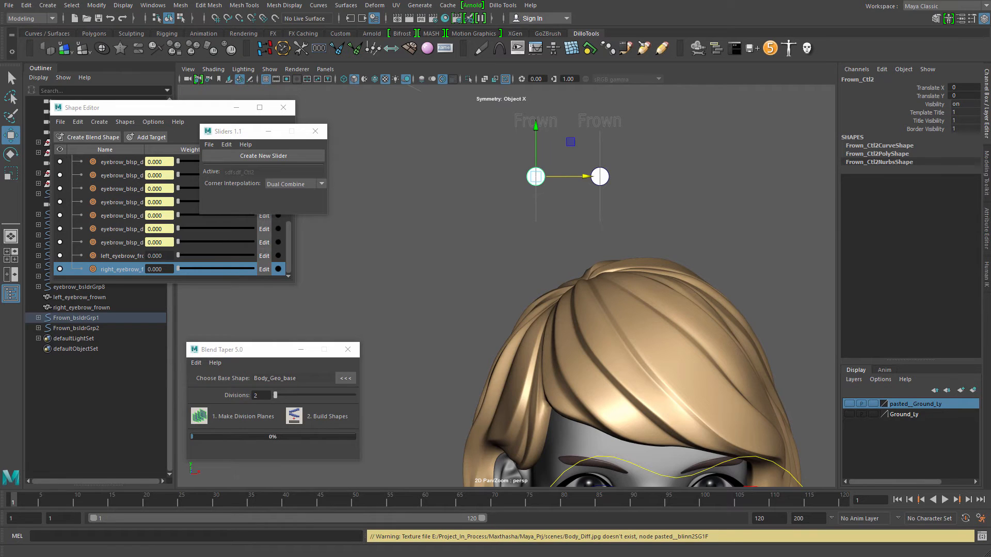
- Look over the existing node network and clear the Untitled_8 graph
{"action": "left_click_drag", "start_coordinate": [459, 194], "coordinate": [553, 154]}
{"action": "middle_click_drag", "start_coordinate": [542, 303], "coordinate": [419, 396], "text": "alt"}
{"action": "middle_click_drag", "start_coordinate": [434, 266], "coordinate": [432, 221], "text": "alt"}
{"action": "middle_click_drag", "start_coordinate": [480, 367], "coordinate": [588, 410], "text": "alt"}
{"action": "scroll", "coordinate": [500, 416], "scroll_direction": "up", "scroll_amount": 5}
{"action": "middle_click_drag", "start_coordinate": [304, 303], "coordinate": [444, 370], "text": "alt"}
{"action": "left_click_drag", "start_coordinate": [442, 343], "coordinate": [593, 409]}
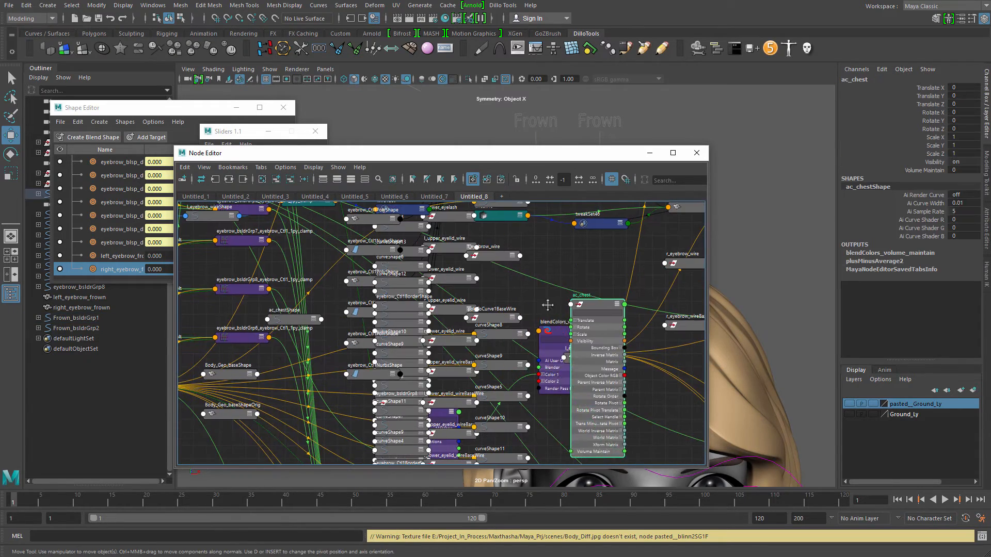
{"action": "middle_click_drag", "start_coordinate": [547, 305], "coordinate": [418, 411], "text": "alt"}
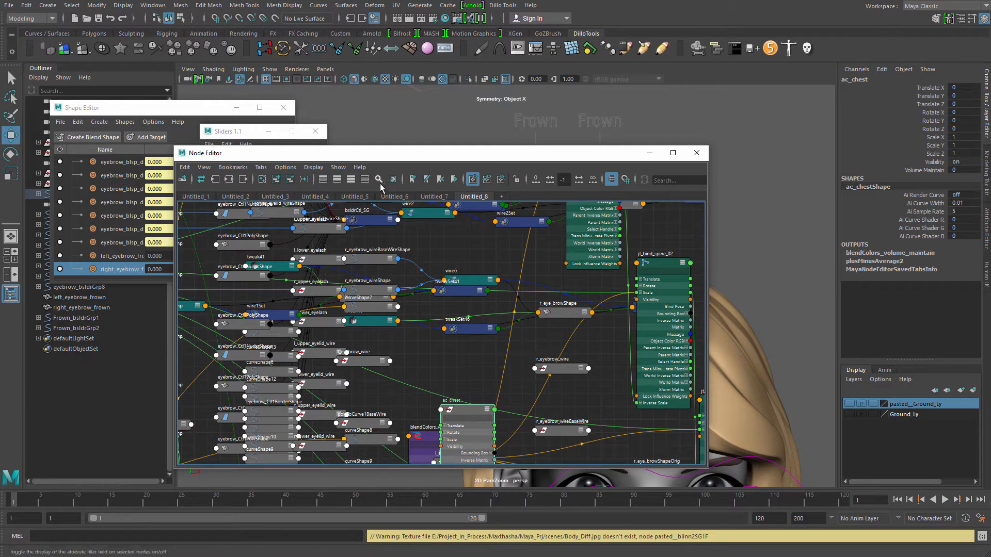
{"action": "left_click", "coordinate": [262, 179]}
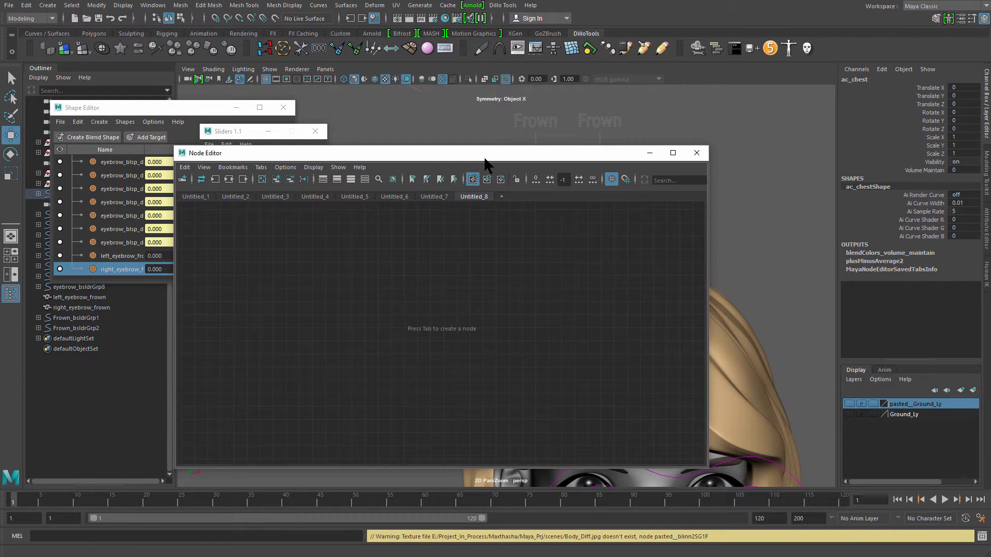
- Move the Node Editor aside, select the Body_Geo face mesh and expand the channels of its Facial_Expressions blend shape
{"action": "left_click_drag", "start_coordinate": [485, 158], "coordinate": [229, 214]}
{"action": "left_click", "coordinate": [913, 253]}
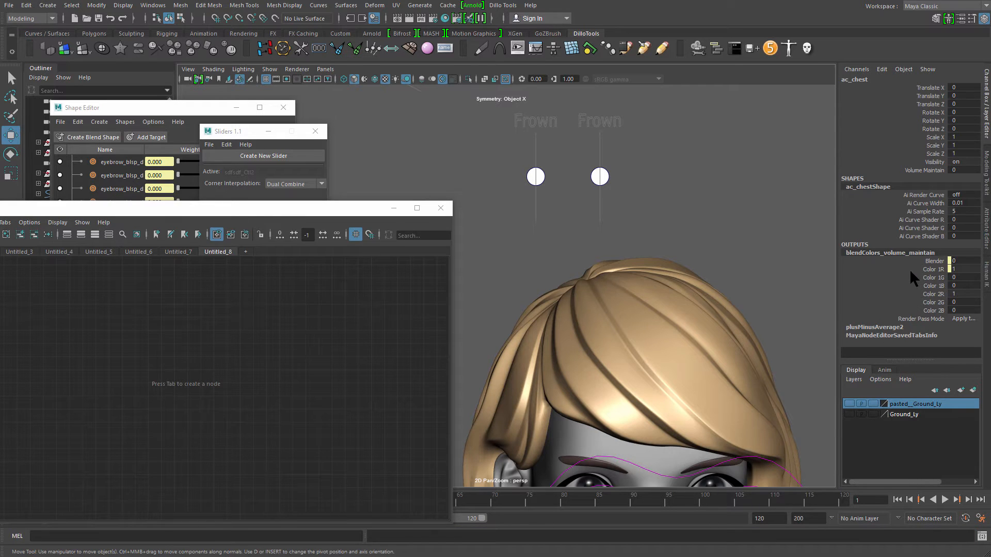
{"action": "left_click", "coordinate": [730, 298]}
{"action": "middle_click_drag", "start_coordinate": [639, 467], "coordinate": [662, 361], "text": "alt"}
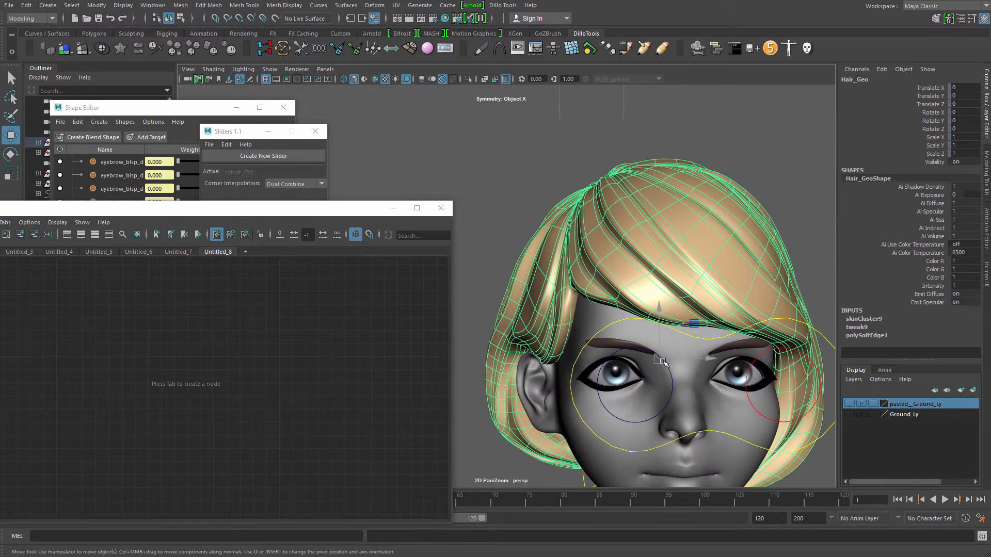
{"action": "left_click", "coordinate": [696, 398]}
{"action": "middle_click_drag", "start_coordinate": [800, 339], "coordinate": [778, 261], "text": "alt"}
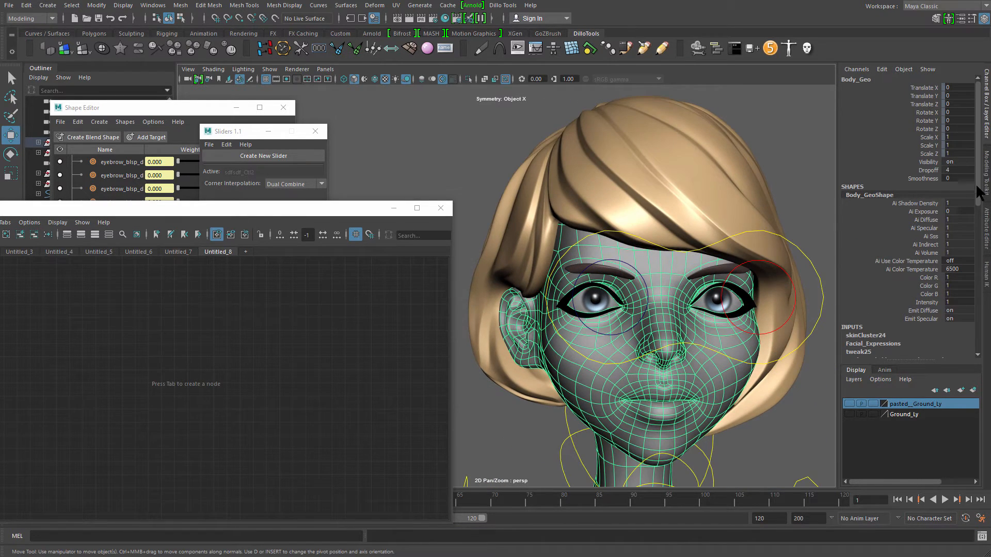
{"action": "left_click_drag", "start_coordinate": [974, 196], "coordinate": [972, 211]}
{"action": "key", "text": "w"}
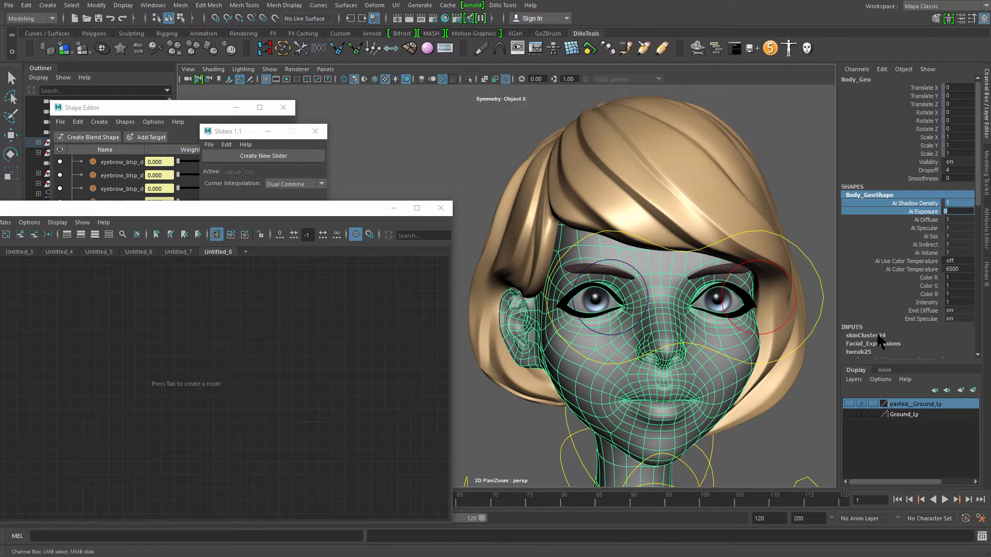
{"action": "left_click", "coordinate": [874, 344]}
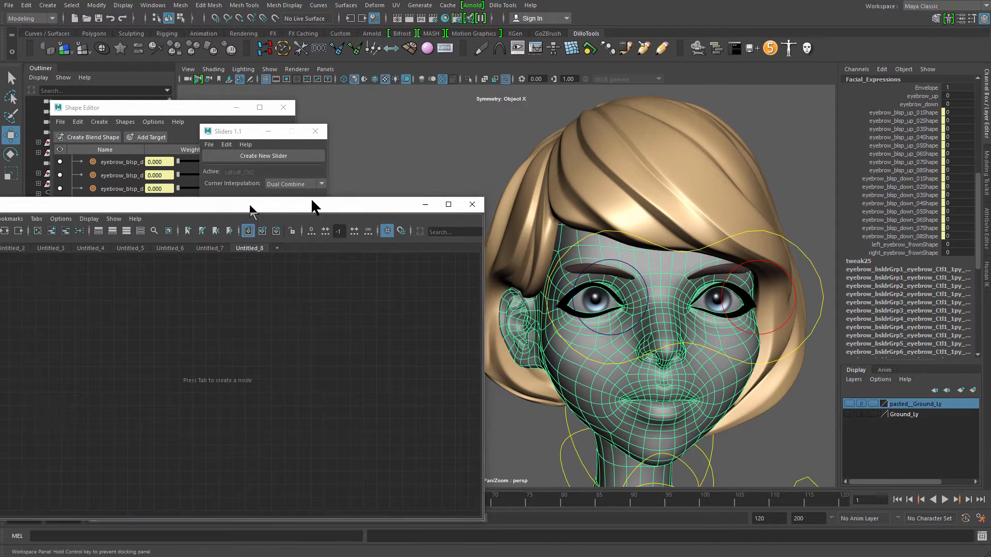
- Add Body_Geo and its Facial_Expressions node to the empty Node Editor graph
{"action": "left_click_drag", "start_coordinate": [312, 206], "coordinate": [523, 174]}
{"action": "left_click", "coordinate": [367, 203]}
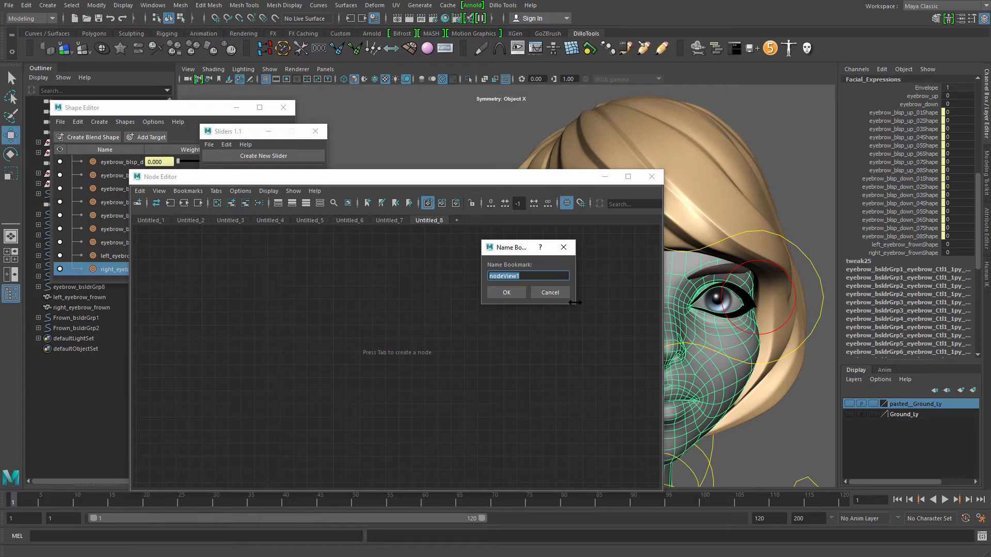
{"action": "left_click", "coordinate": [550, 292]}
{"action": "left_click", "coordinate": [232, 203]}
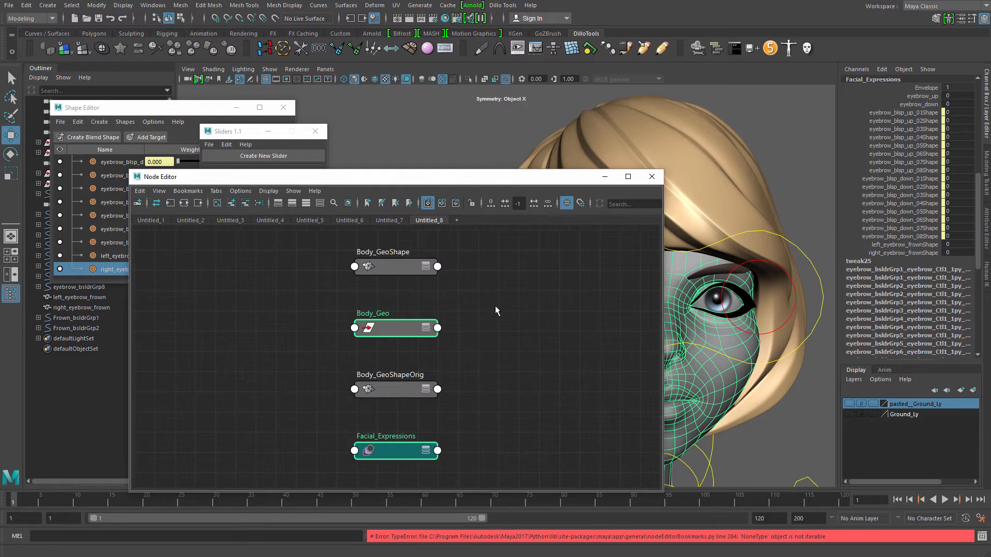
- Place the Facial_Expressions node apart from the other nodes and turn off Add to Graph on Create
{"action": "left_click_drag", "start_coordinate": [356, 463], "coordinate": [491, 319]}
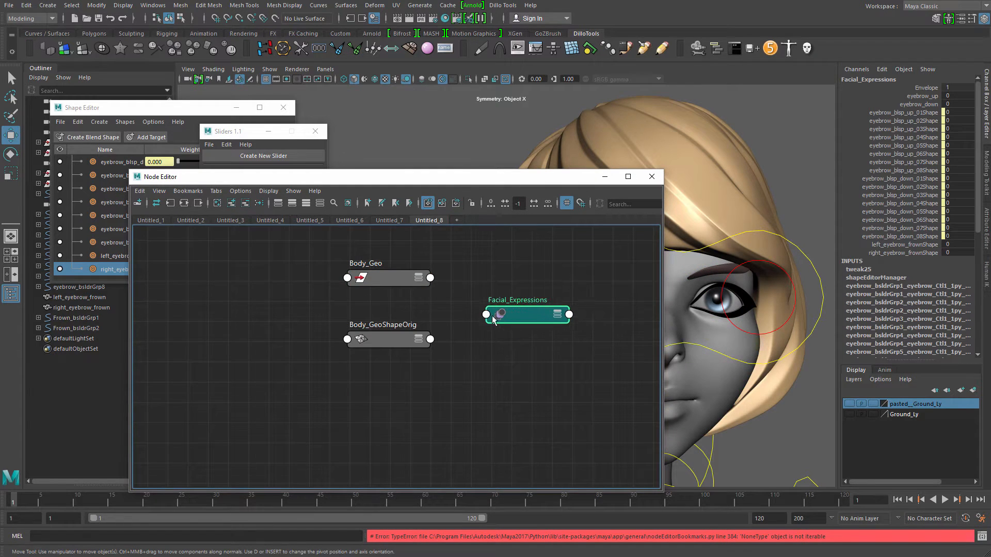
{"action": "middle_click_drag", "start_coordinate": [418, 318], "coordinate": [230, 329], "text": "alt"}
{"action": "scroll", "coordinate": [226, 314], "scroll_direction": "up", "scroll_amount": 4}
{"action": "left_click", "coordinate": [241, 190]}
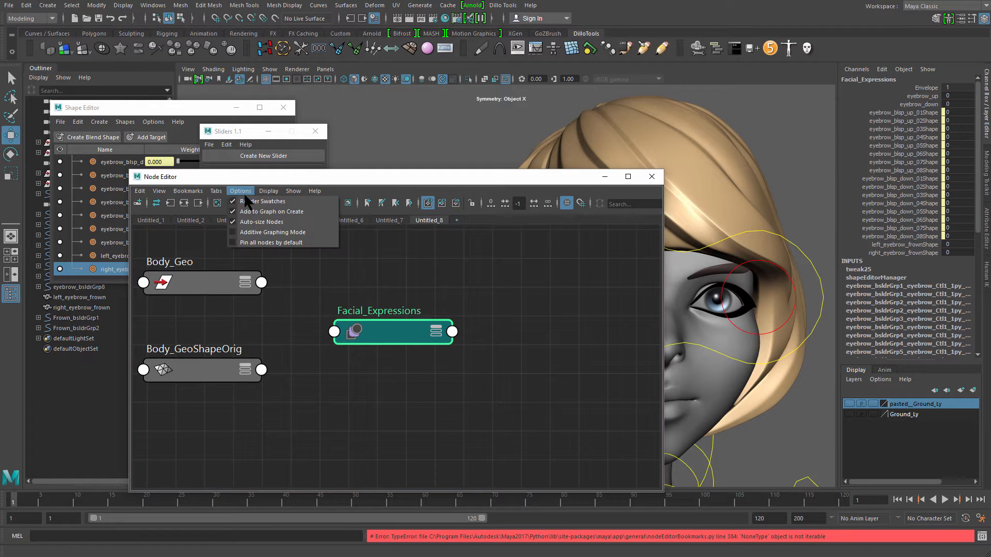
{"action": "left_click", "coordinate": [276, 215]}
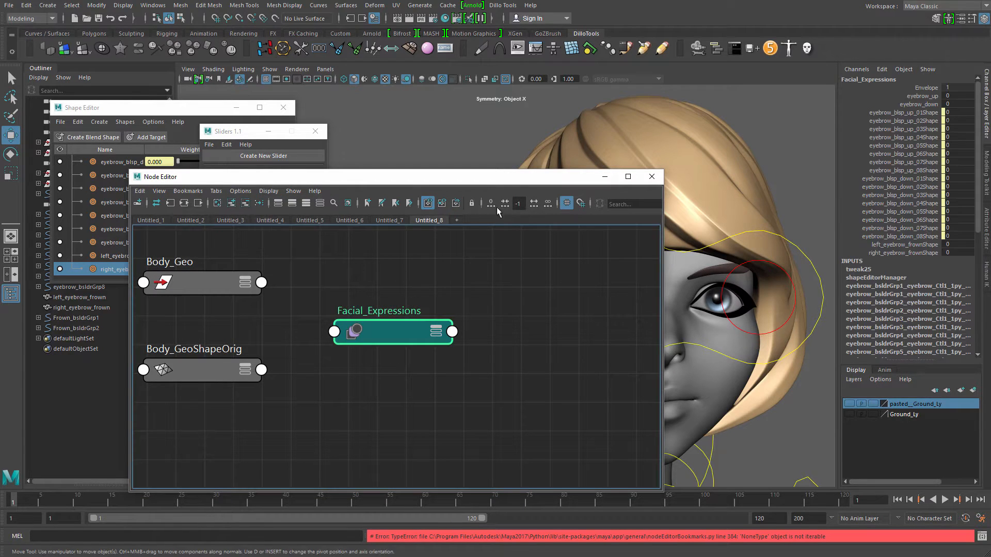
- Arrange the Node Editor beside the face and set the original Frown slider's control as active
{"action": "left_click_drag", "start_coordinate": [504, 178], "coordinate": [308, 150]}
{"action": "left_click_drag", "start_coordinate": [712, 389], "coordinate": [655, 395], "text": "alt"}
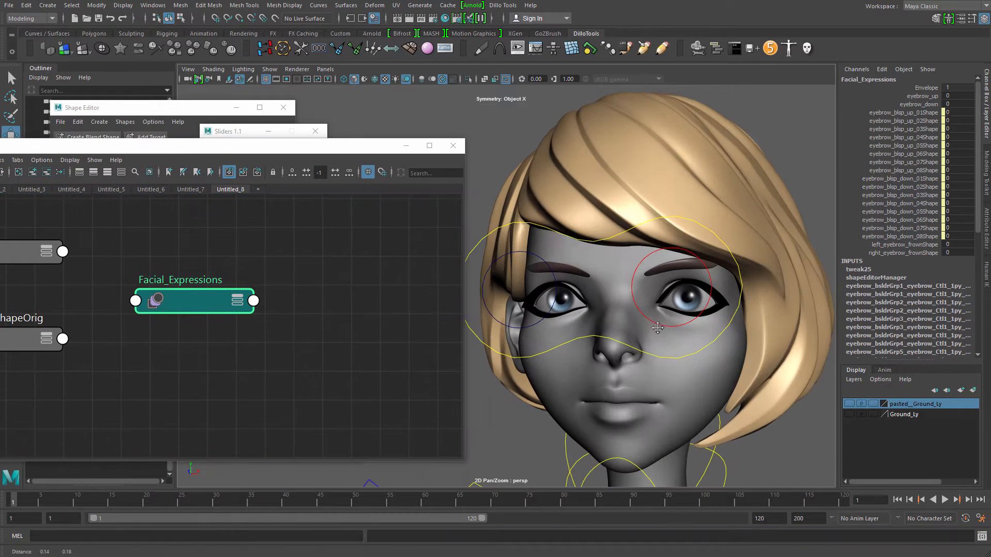
{"action": "middle_click_drag", "start_coordinate": [651, 397], "coordinate": [652, 372], "text": "alt"}
{"action": "right_click_drag", "start_coordinate": [618, 353], "coordinate": [593, 356], "text": "alt"}
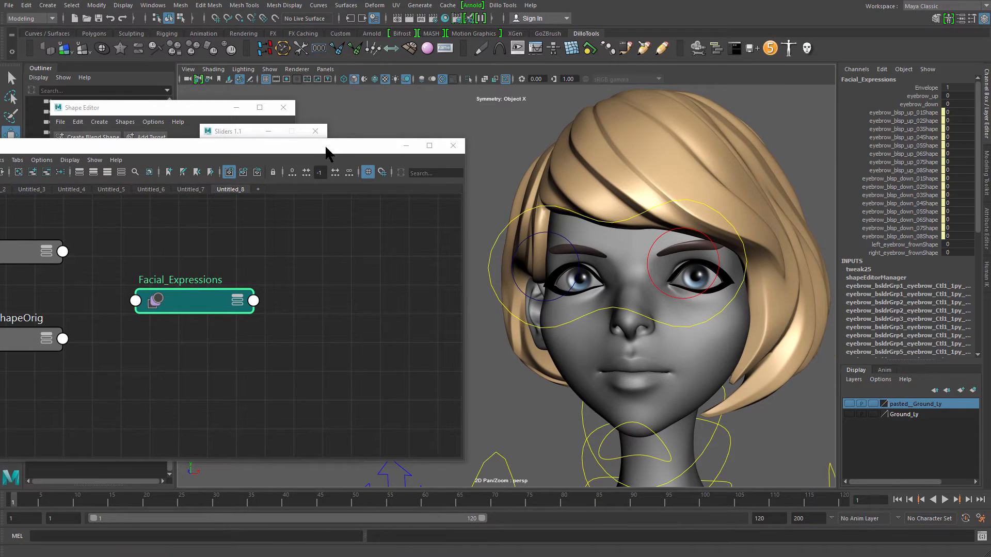
{"action": "left_click_drag", "start_coordinate": [327, 149], "coordinate": [238, 299]}
{"action": "middle_click_drag", "start_coordinate": [573, 173], "coordinate": [510, 293], "text": "alt"}
{"action": "right_click_drag", "start_coordinate": [510, 293], "coordinate": [487, 305], "text": "alt"}
{"action": "left_click_drag", "start_coordinate": [209, 295], "coordinate": [297, 179]}
{"action": "middle_click_drag", "start_coordinate": [639, 208], "coordinate": [678, 164], "text": "alt"}
{"action": "left_click", "coordinate": [534, 175]}
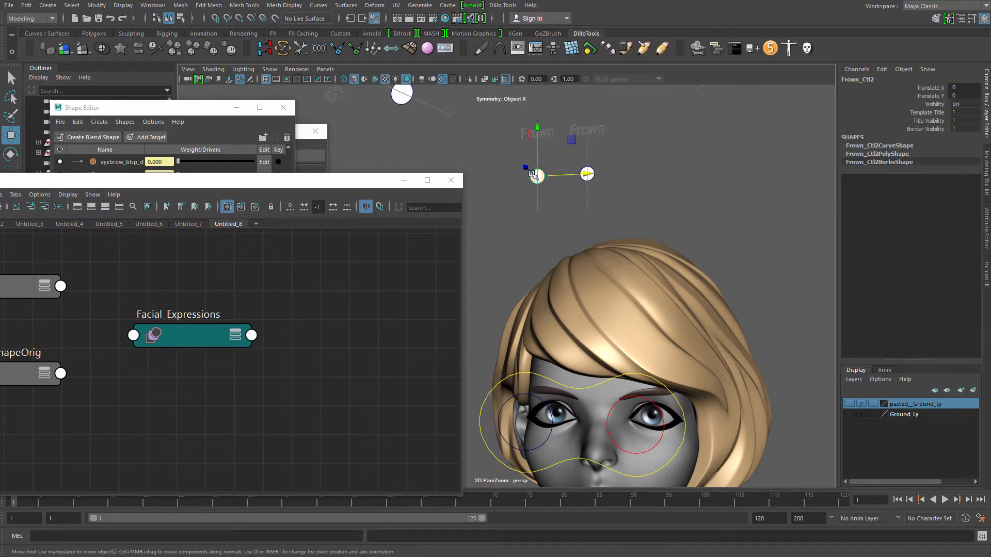
{"action": "right_click", "coordinate": [534, 175]}
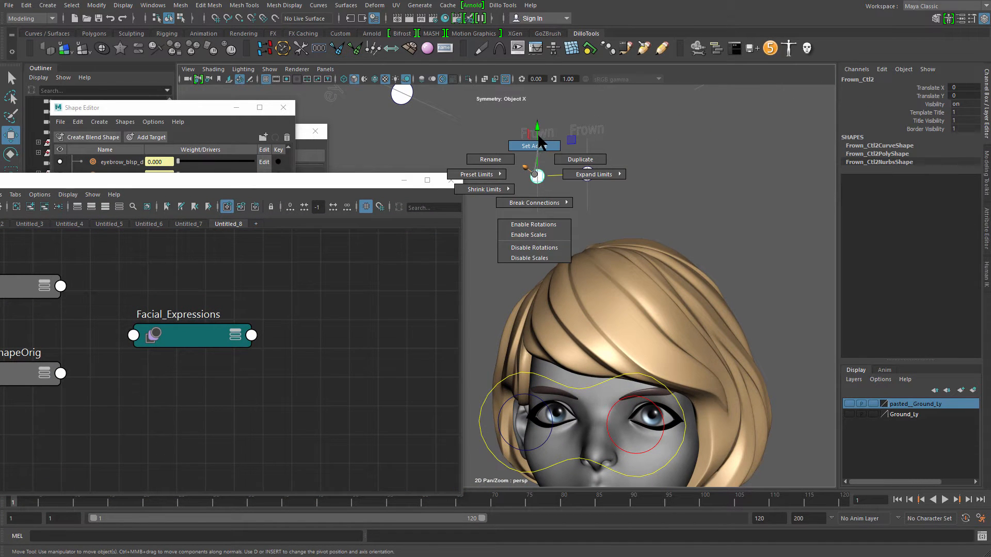
{"action": "right_click_drag", "start_coordinate": [545, 117], "coordinate": [548, 116]}
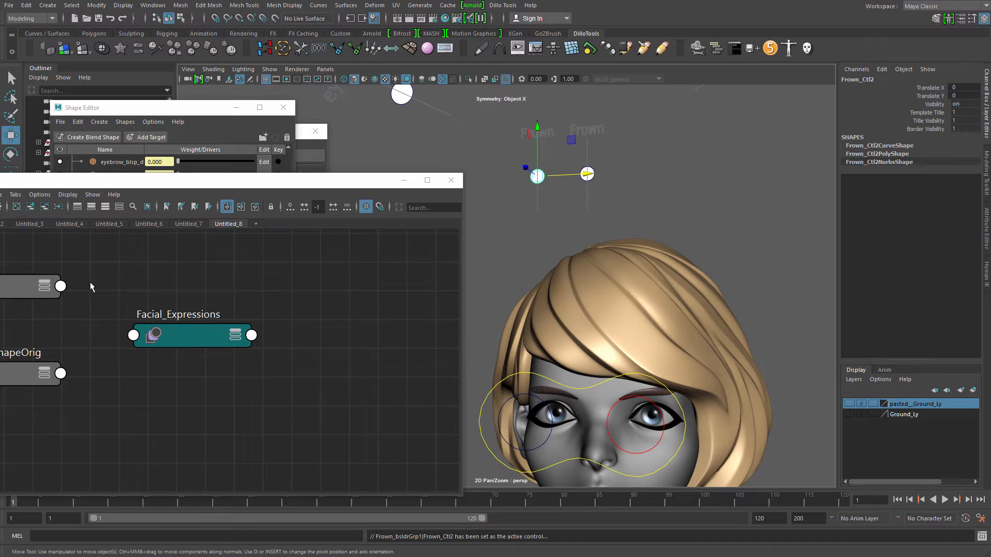
- Connect the left_eyebrow_frownShape channel of Facial_Expressions to the active Frown control
{"action": "left_click_drag", "start_coordinate": [121, 279], "coordinate": [203, 394]}
{"action": "left_click", "coordinate": [901, 244]}
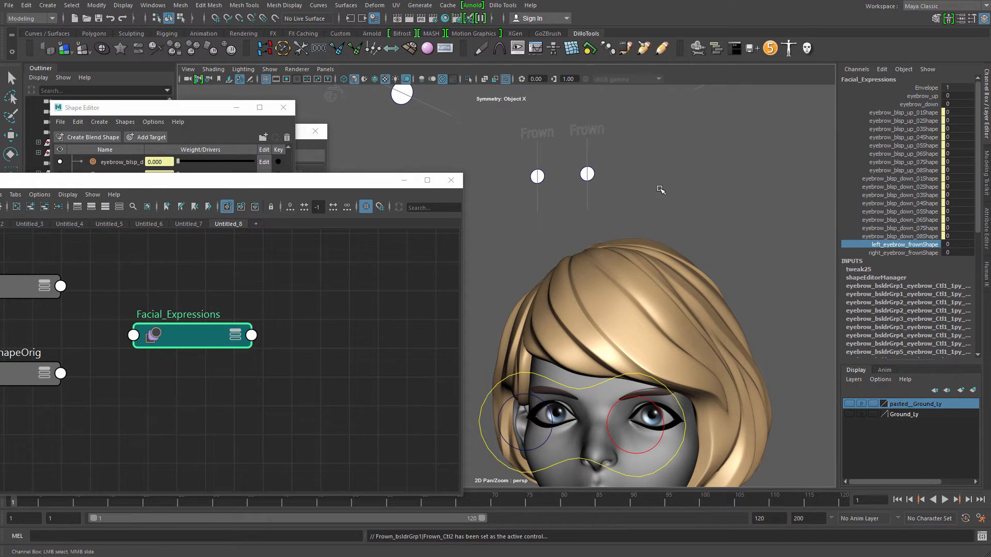
{"action": "right_click_drag", "start_coordinate": [669, 205], "coordinate": [685, 108]}
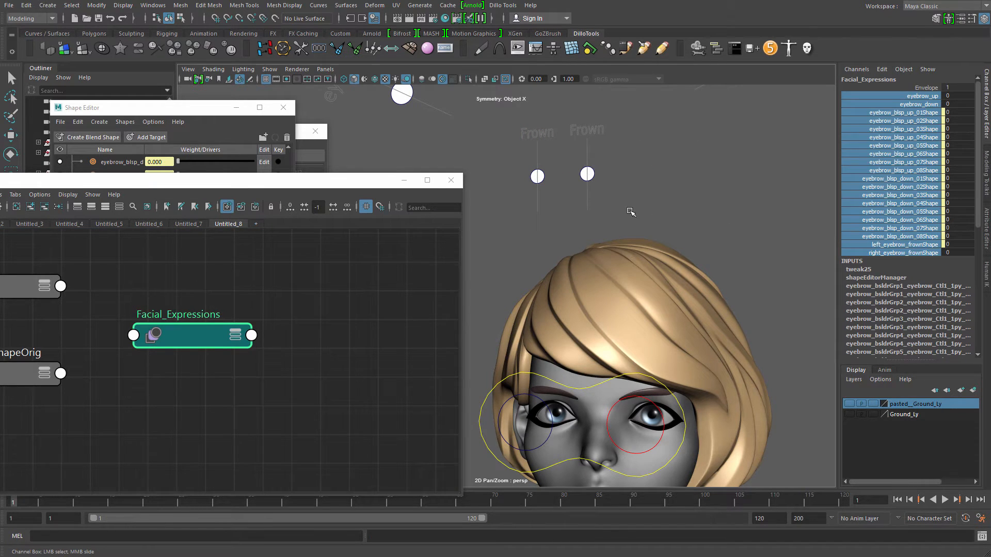
- Set the duplicated Frown slider's control in Frown_bsldrGrp2 as the active control
{"action": "left_click", "coordinate": [608, 189]}
{"action": "key", "text": "w"}
{"action": "right_click_drag", "start_coordinate": [619, 184], "coordinate": [636, 109]}
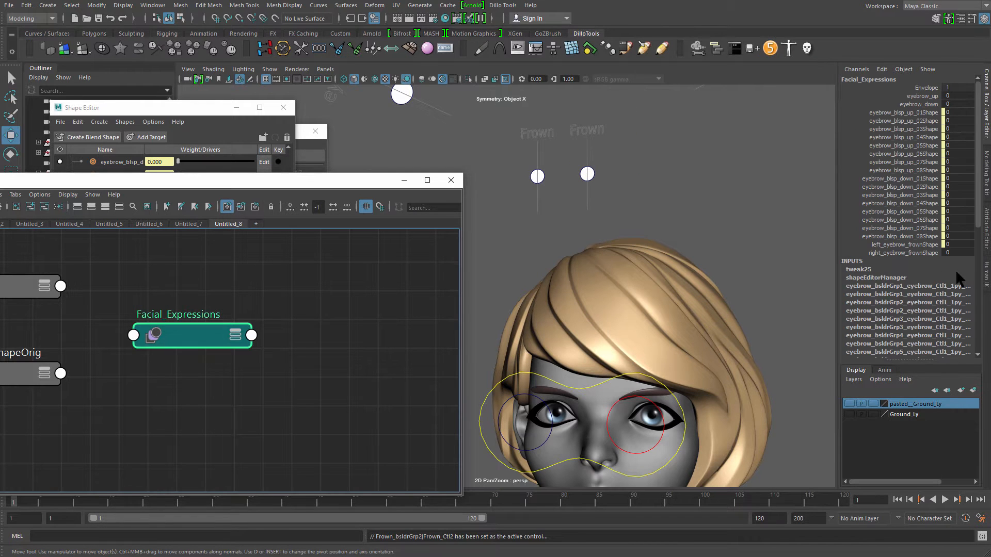
- Break the connection on the left_eyebrow_frownShape channel of Facial_Expressions
{"action": "left_click", "coordinate": [916, 241]}
{"action": "right_click", "coordinate": [915, 240]}
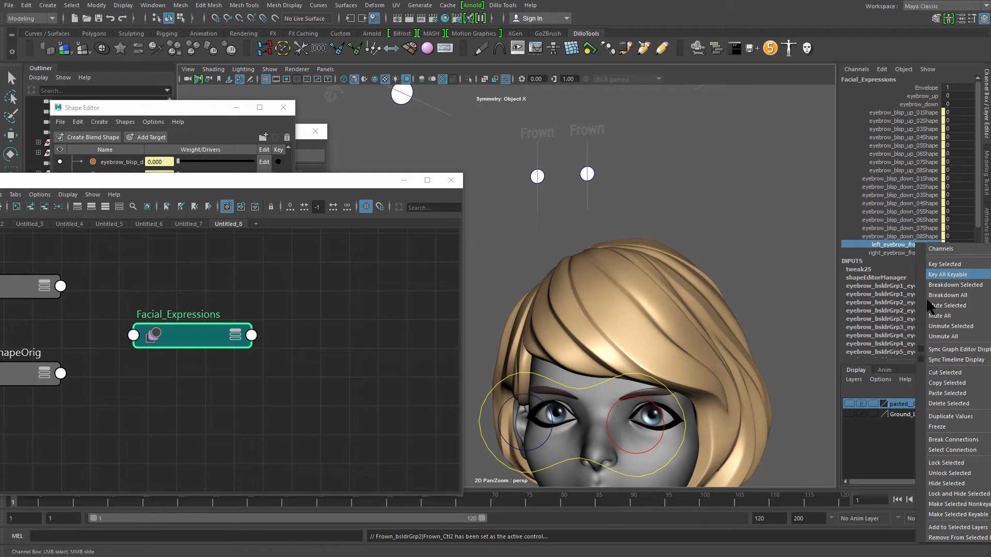
{"action": "left_click", "coordinate": [947, 397]}
{"action": "right_click", "coordinate": [902, 242]}
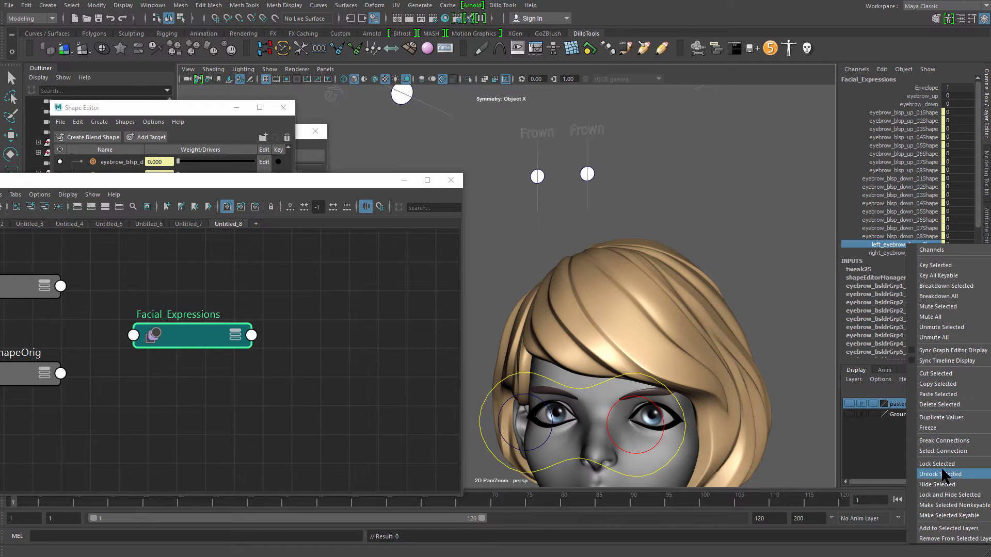
{"action": "left_click", "coordinate": [949, 441]}
- Set the Frown_bsldrGrp2 control as active and connect left_eyebrow_frownShape to its positive Y movement
{"action": "left_click", "coordinate": [903, 245]}
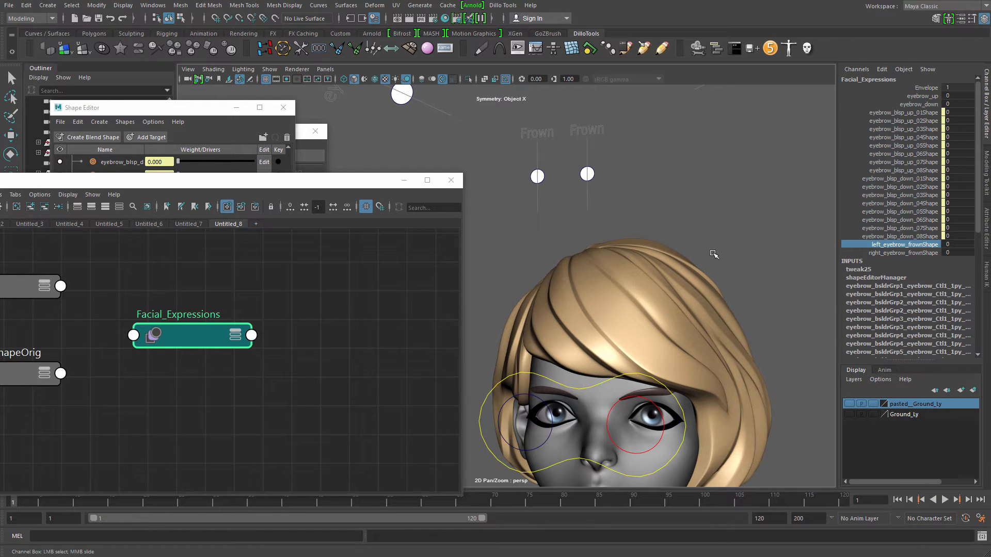
{"action": "middle_click_drag", "start_coordinate": [714, 254], "coordinate": [822, 237]}
{"action": "key", "text": "ctrl+z"}
{"action": "left_click_drag", "start_coordinate": [612, 187], "coordinate": [613, 189]}
{"action": "key", "text": "w"}
{"action": "right_click_drag", "start_coordinate": [586, 172], "coordinate": [600, 110]}
{"action": "left_click_drag", "start_coordinate": [98, 295], "coordinate": [192, 356]}
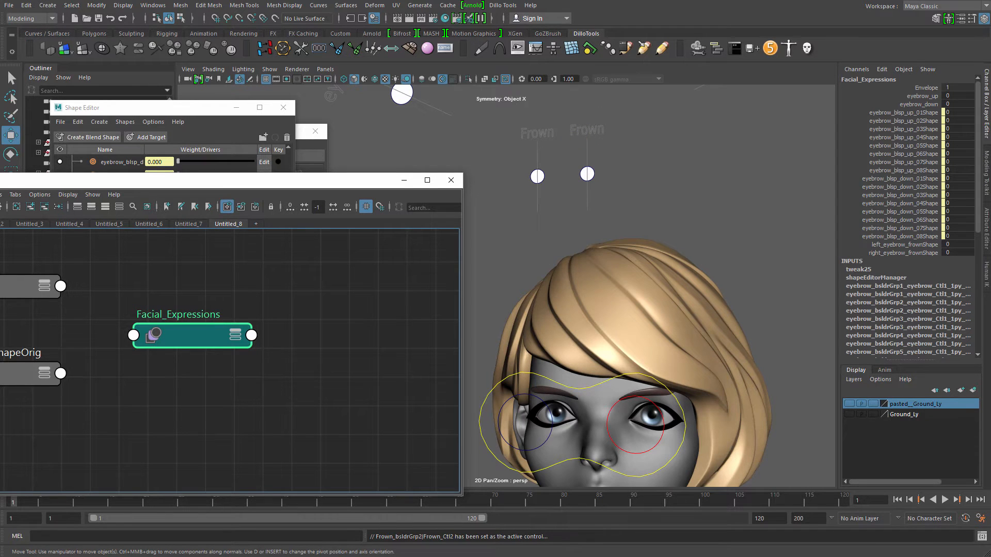
{"action": "left_click", "coordinate": [904, 245]}
{"action": "right_click_drag", "start_coordinate": [754, 225], "coordinate": [766, 168]}
- Set the Frown_bsldrGrp1 control as active and connect right_eyebrow_frownShape to its positive Y movement
{"action": "left_click", "coordinate": [536, 179]}
{"action": "key", "text": "w"}
{"action": "right_click_drag", "start_coordinate": [534, 174], "coordinate": [534, 145]}
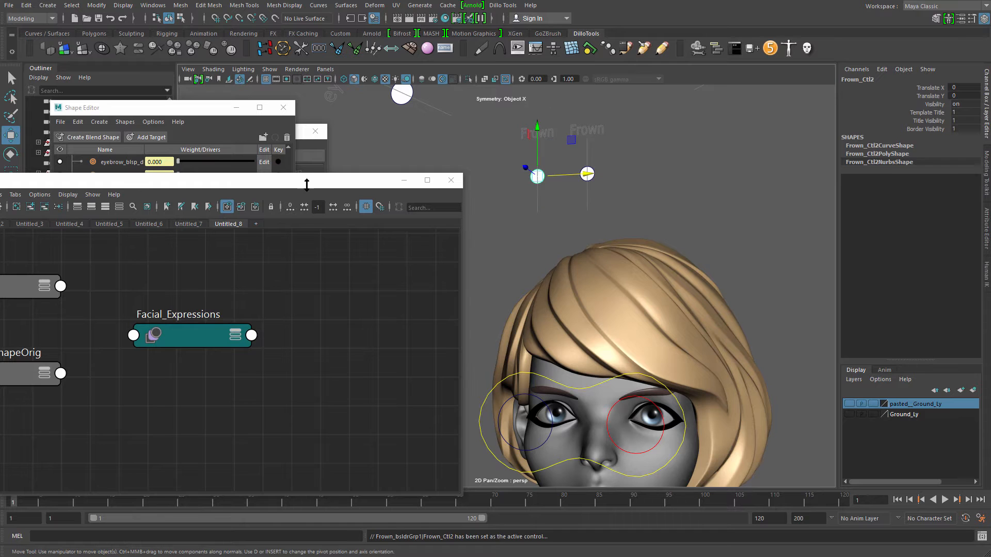
{"action": "left_click", "coordinate": [462, 331]}
{"action": "left_click", "coordinate": [903, 253]}
{"action": "right_click_drag", "start_coordinate": [686, 235], "coordinate": [692, 172]}
- Raise the Frown controls to test the eyebrow deformation and undo the test moves
{"action": "left_click", "coordinate": [586, 155]}
{"action": "key", "text": "w"}
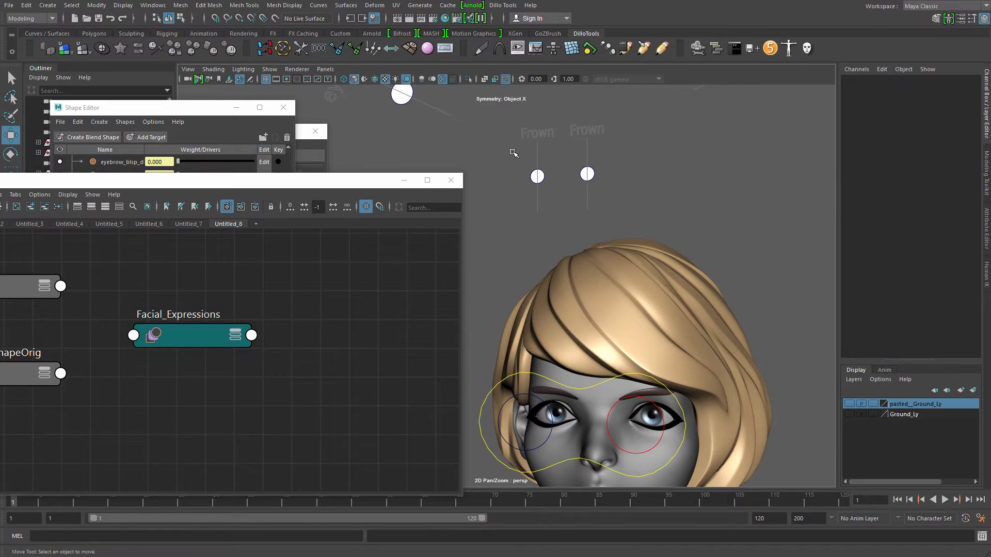
{"action": "left_click_drag", "start_coordinate": [584, 122], "coordinate": [601, 33]}
{"action": "key", "text": "ctrl+z"}
{"action": "left_click_drag", "start_coordinate": [701, 188], "coordinate": [783, 207], "text": "alt"}
{"action": "left_click", "coordinate": [764, 205]}
{"action": "left_click", "coordinate": [661, 185]}
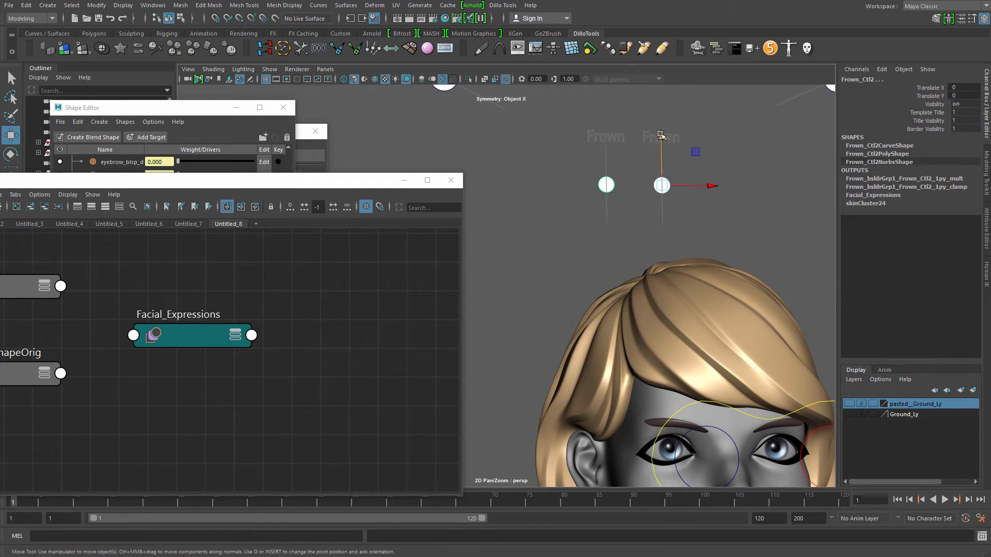
{"action": "left_click_drag", "start_coordinate": [660, 135], "coordinate": [661, 101]}
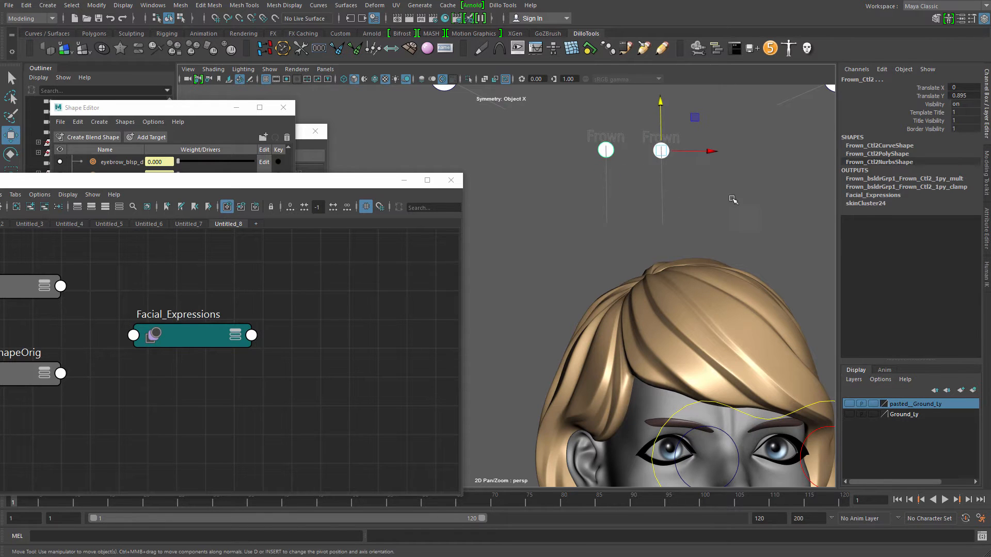
{"action": "key", "text": "ctrl+z"}
- Select the whole Frown_bsldrGrp1 slider and move it outward to Translate X -9.433
{"action": "left_click_drag", "start_coordinate": [732, 202], "coordinate": [648, 246], "text": "alt"}
{"action": "right_click_drag", "start_coordinate": [648, 246], "coordinate": [681, 270], "text": "alt"}
{"action": "left_click", "coordinate": [544, 164]}
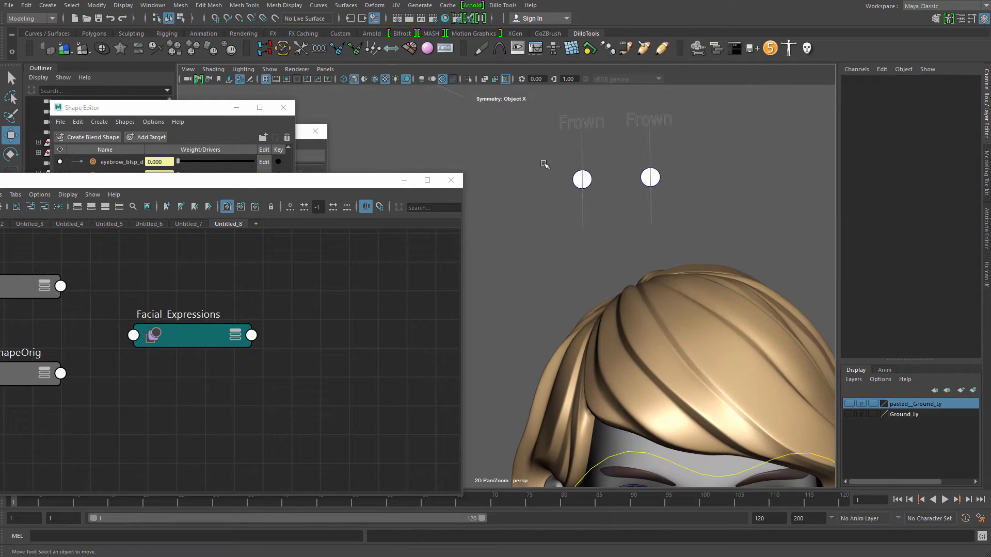
{"action": "left_click_drag", "start_coordinate": [534, 153], "coordinate": [660, 213]}
{"action": "left_click", "coordinate": [533, 159]}
{"action": "left_click_drag", "start_coordinate": [533, 159], "coordinate": [606, 207]}
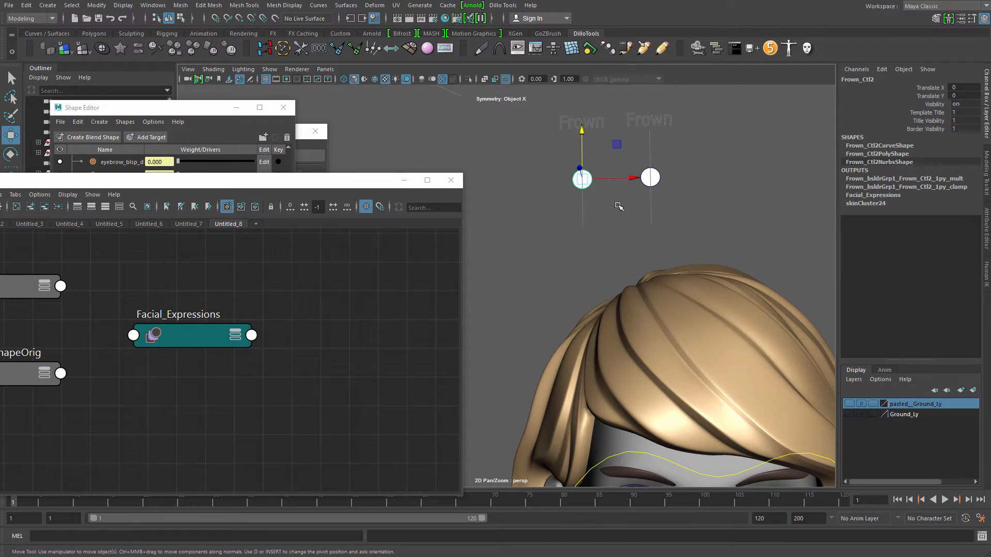
{"action": "key", "text": "Up"}
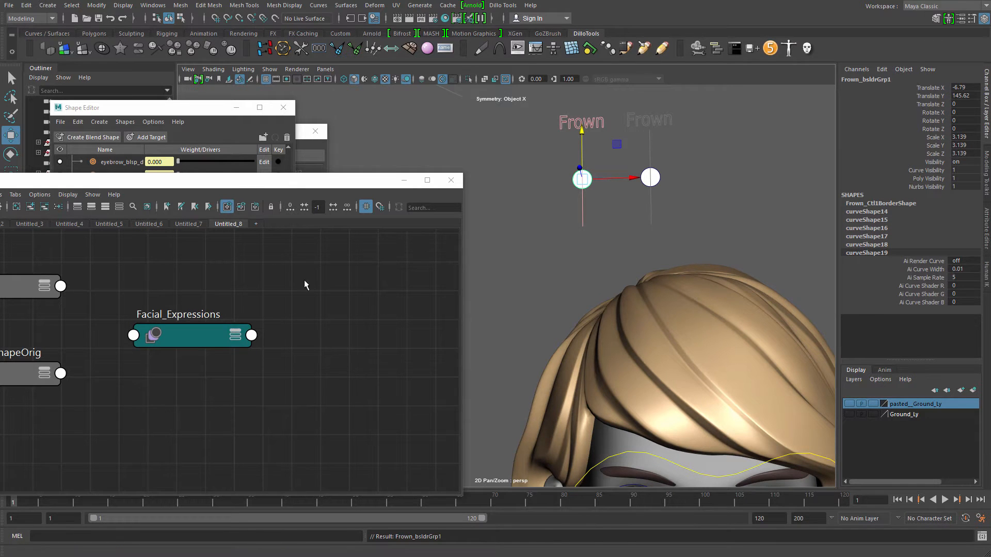
{"action": "left_click_drag", "start_coordinate": [636, 180], "coordinate": [592, 178]}
- Apply the Two Horizontal limits preset to the Frown_bsldrGrp1 slider's control
{"action": "middle_click_drag", "start_coordinate": [592, 178], "coordinate": [663, 158], "text": "alt"}
{"action": "right_click_drag", "start_coordinate": [663, 159], "coordinate": [619, 178], "text": "alt"}
{"action": "key", "text": "q"}
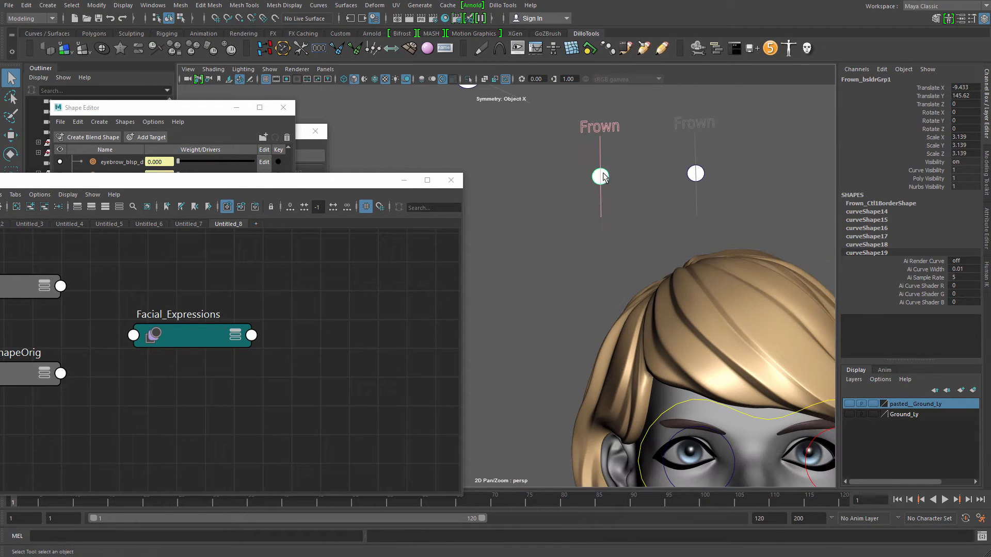
{"action": "right_click", "coordinate": [603, 174]}
{"action": "mouse_move", "coordinate": [538, 171]}
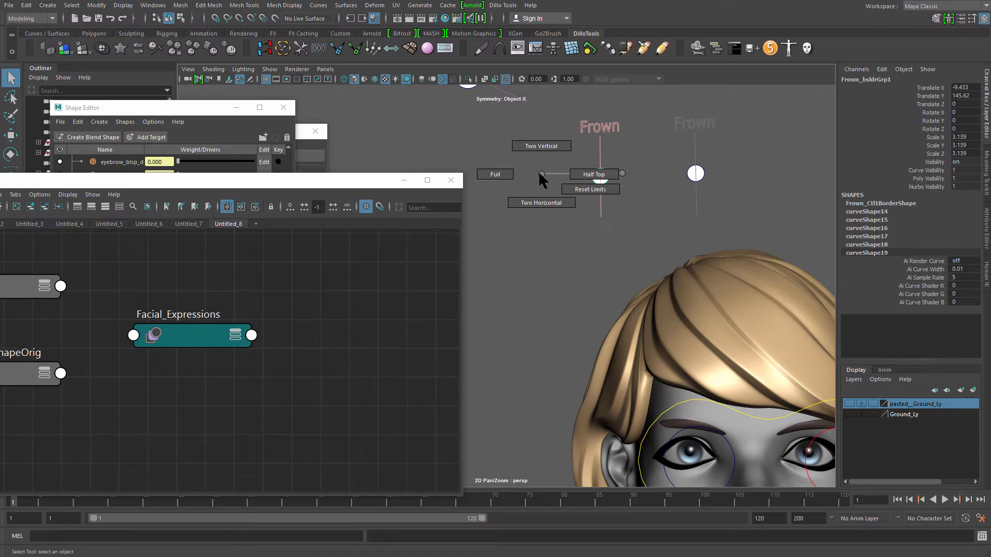
{"action": "left_click", "coordinate": [531, 203]}
- Try to apply the Two Horizontal limits preset to the Frown_bsldrGrp2 slider's control
{"action": "middle_click_drag", "start_coordinate": [656, 208], "coordinate": [605, 227], "text": "alt"}
{"action": "left_click", "coordinate": [644, 192]}
{"action": "right_click", "coordinate": [649, 191]}
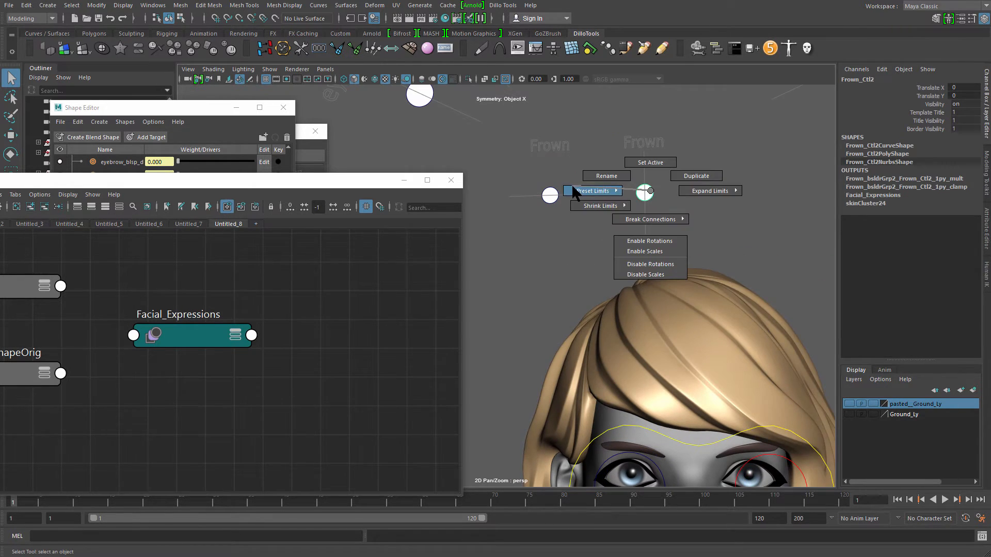
{"action": "left_click", "coordinate": [567, 216]}
{"action": "right_click", "coordinate": [651, 192]}
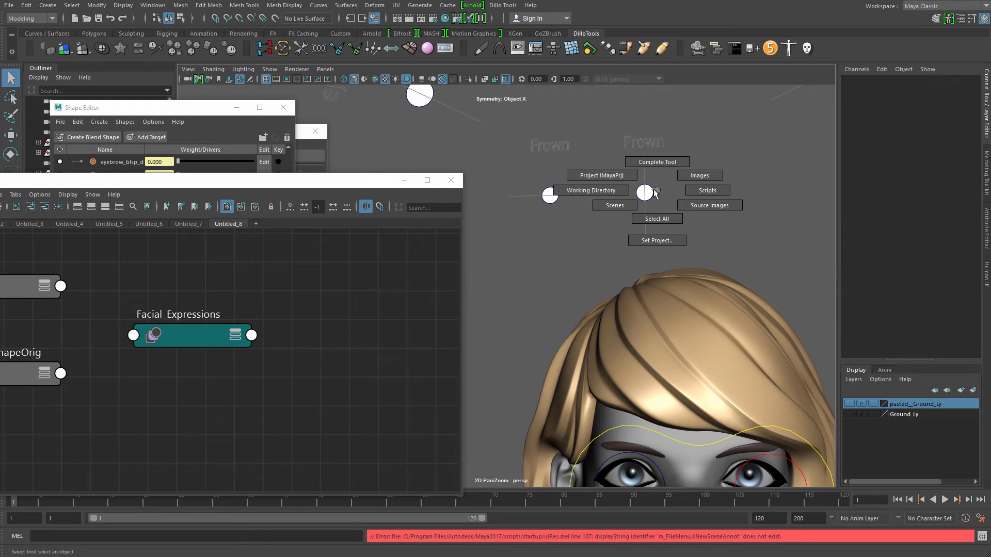
{"action": "left_click", "coordinate": [648, 193]}
{"action": "right_click", "coordinate": [647, 194]}
{"action": "mouse_move", "coordinate": [580, 188]}
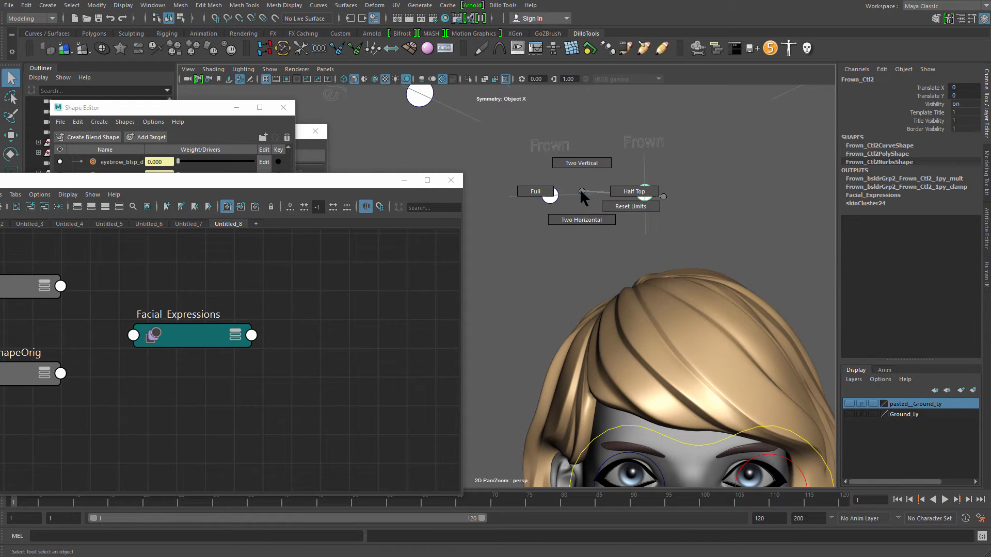
{"action": "left_click", "coordinate": [581, 220]}
{"action": "left_click", "coordinate": [645, 189]}
{"action": "middle_click_drag", "start_coordinate": [614, 203], "coordinate": [687, 178], "text": "alt"}
{"action": "right_click", "coordinate": [674, 177]}
{"action": "mouse_move", "coordinate": [620, 175]}
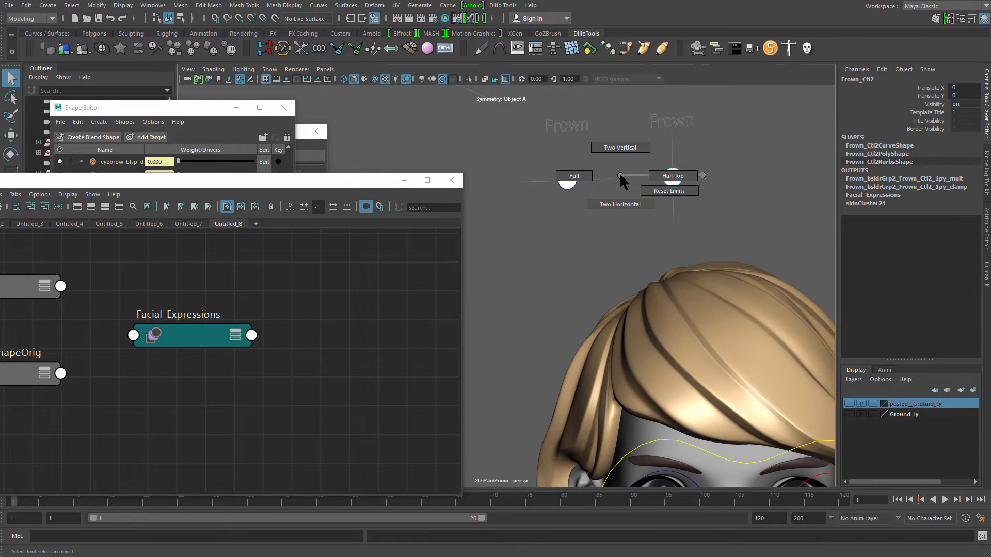
{"action": "left_click", "coordinate": [619, 204]}
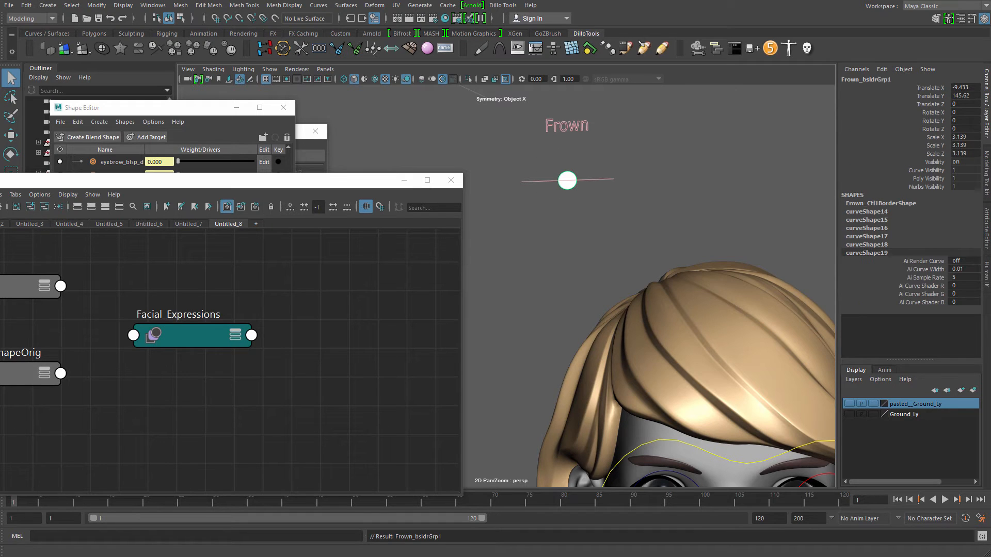
- Duplicate the horizontal Frown_bsldrGrp1 slider and move the copy along X to about 0.8
{"action": "key", "text": "ctrl+d"}
{"action": "key", "text": "w"}
{"action": "left_click_drag", "start_coordinate": [622, 183], "coordinate": [779, 181]}
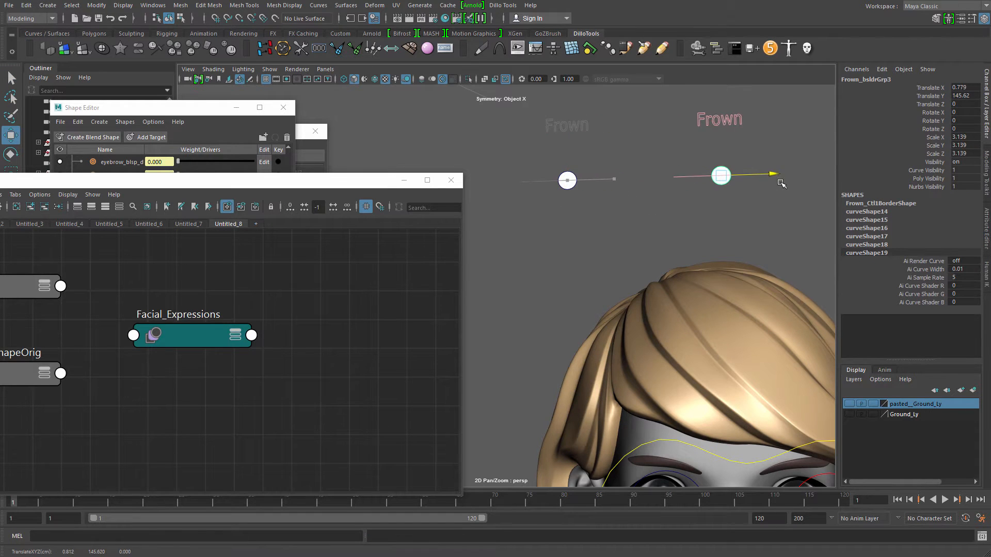
{"action": "left_click", "coordinate": [708, 223]}
{"action": "scroll", "coordinate": [573, 201], "scroll_direction": "down", "scroll_amount": 3}
- Break the connections on the left_eyebrow_frownShape and right_eyebrow_frownShape channels of Facial_Expressions
{"action": "left_click", "coordinate": [556, 209]}
{"action": "right_click", "coordinate": [557, 208]}
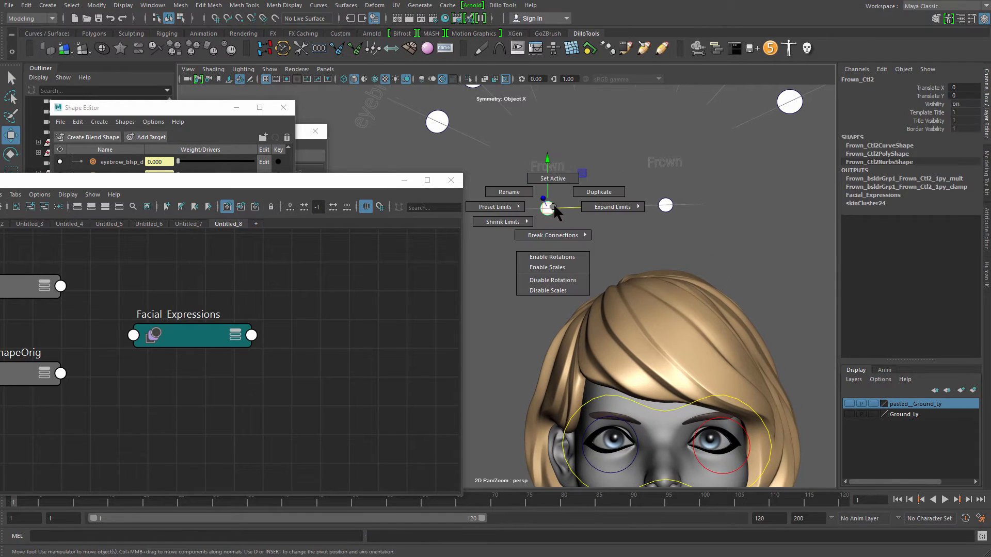
{"action": "right_click_drag", "start_coordinate": [564, 127], "coordinate": [552, 207]}
{"action": "left_click", "coordinate": [178, 338]}
{"action": "left_click_drag", "start_coordinate": [912, 243], "coordinate": [910, 250]}
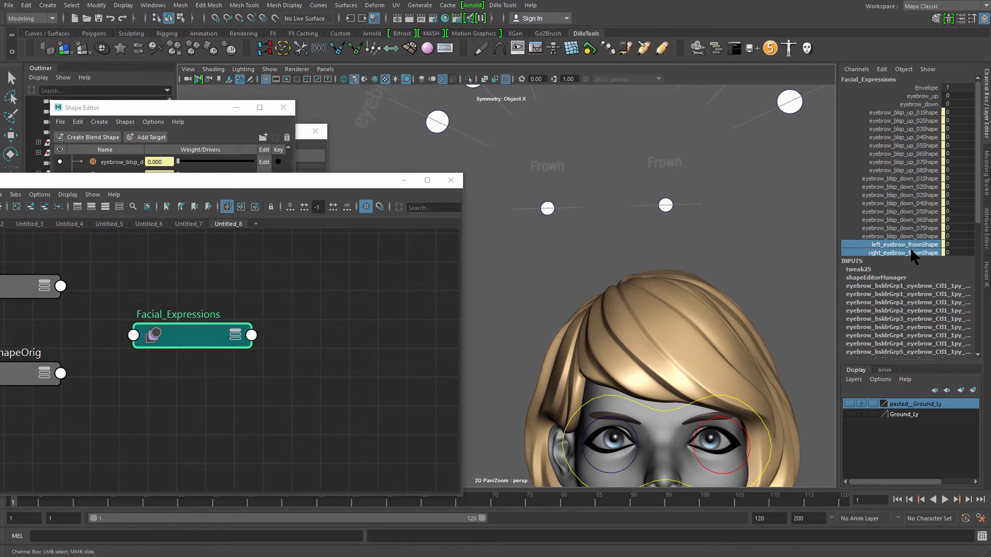
{"action": "right_click", "coordinate": [910, 249]}
{"action": "left_click", "coordinate": [939, 446]}
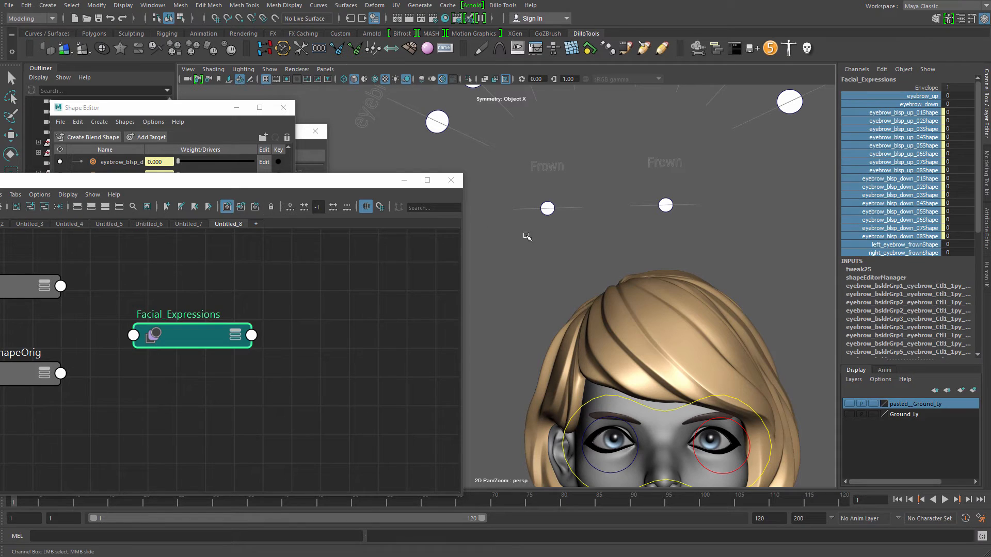
- Set the Frown_bsldrGrp1 control as active and connect right_eyebrow_frownShape to its positive X movement
{"action": "left_click", "coordinate": [548, 208]}
{"action": "right_click_drag", "start_coordinate": [549, 208], "coordinate": [548, 180]}
{"action": "left_click_drag", "start_coordinate": [154, 283], "coordinate": [358, 361]}
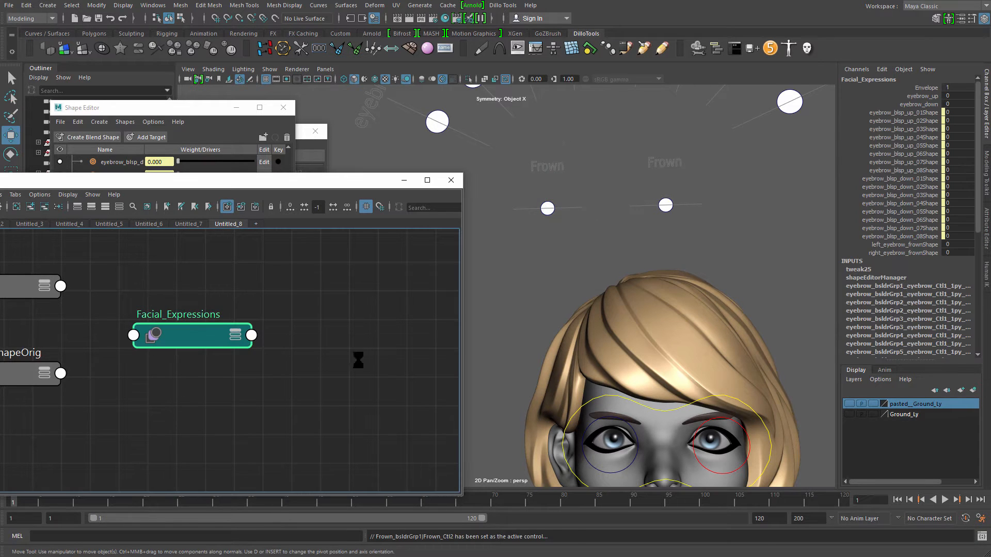
{"action": "left_click", "coordinate": [907, 253]}
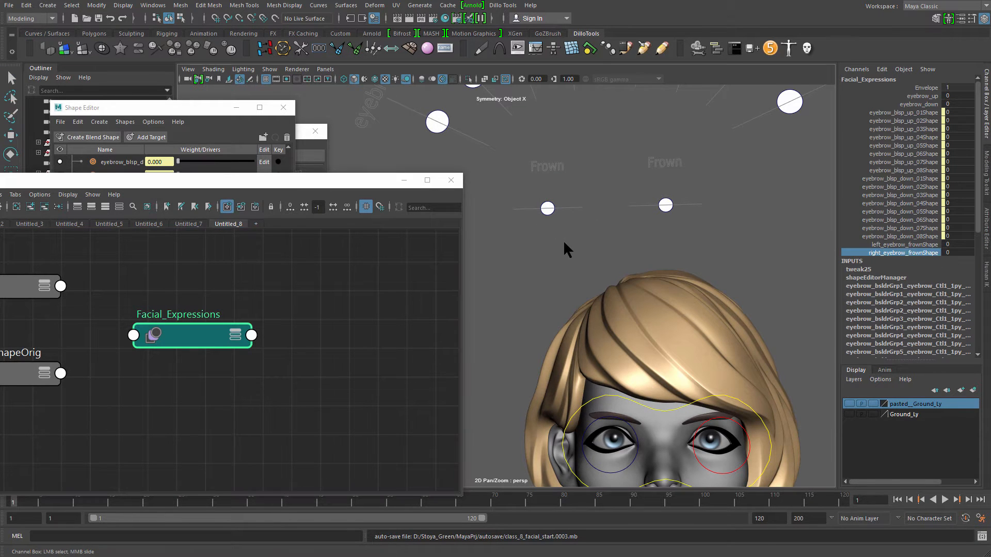
{"action": "middle_click_drag", "start_coordinate": [563, 242], "coordinate": [614, 240]}
- Set the Frown_bsldrGrp3 control as active and connect left_eyebrow_frownShape to its negative X movement
{"action": "left_click", "coordinate": [666, 205]}
{"action": "key", "text": "w"}
{"action": "right_click", "coordinate": [670, 204]}
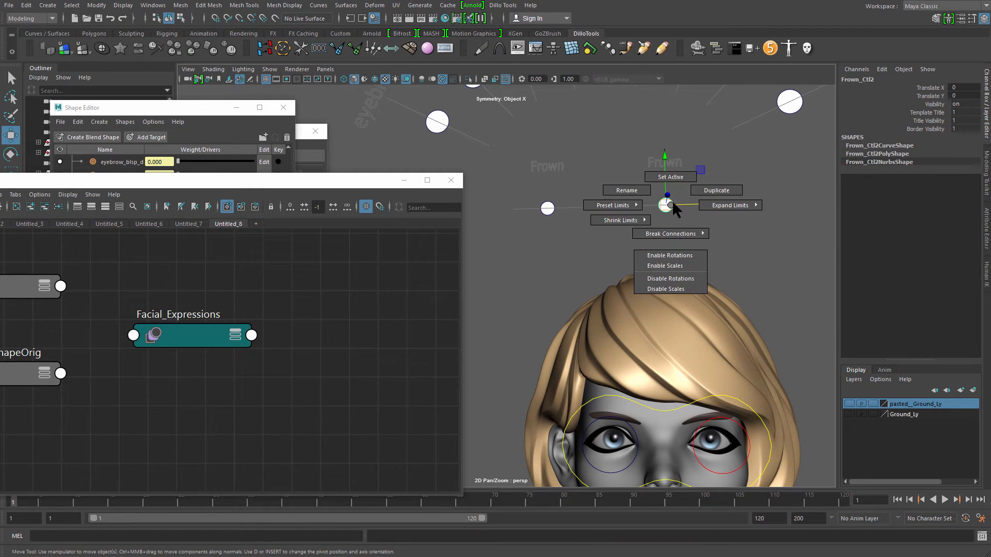
{"action": "left_click", "coordinate": [670, 177]}
{"action": "left_click", "coordinate": [914, 245]}
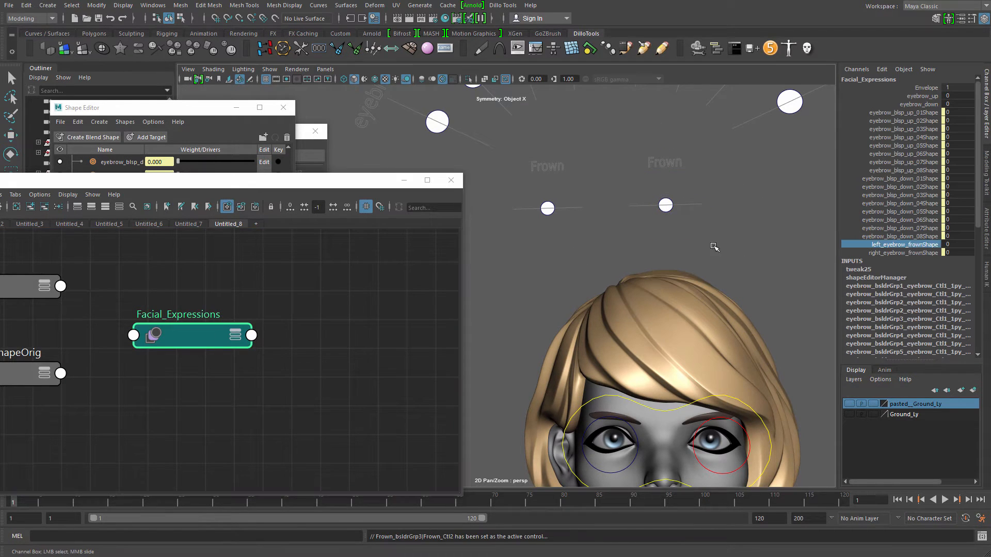
{"action": "middle_click_drag", "start_coordinate": [702, 234], "coordinate": [690, 233]}
{"action": "middle_click_drag", "start_coordinate": [625, 237], "coordinate": [615, 237]}
- Slide the Frown_bsldrGrp3 control to Translate X -1 and the Frown_bsldrGrp1 control to 1 to check the frown
{"action": "key", "text": "w"}
{"action": "left_click", "coordinate": [621, 216]}
{"action": "left_click_drag", "start_coordinate": [631, 192], "coordinate": [689, 241]}
{"action": "left_click_drag", "start_coordinate": [699, 197], "coordinate": [593, 194]}
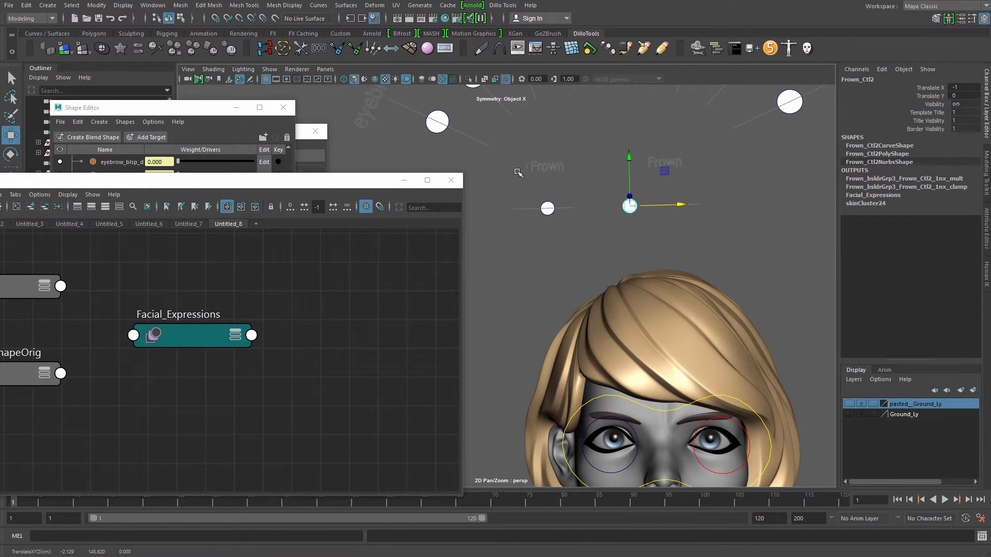
{"action": "left_click_drag", "start_coordinate": [517, 171], "coordinate": [741, 207]}
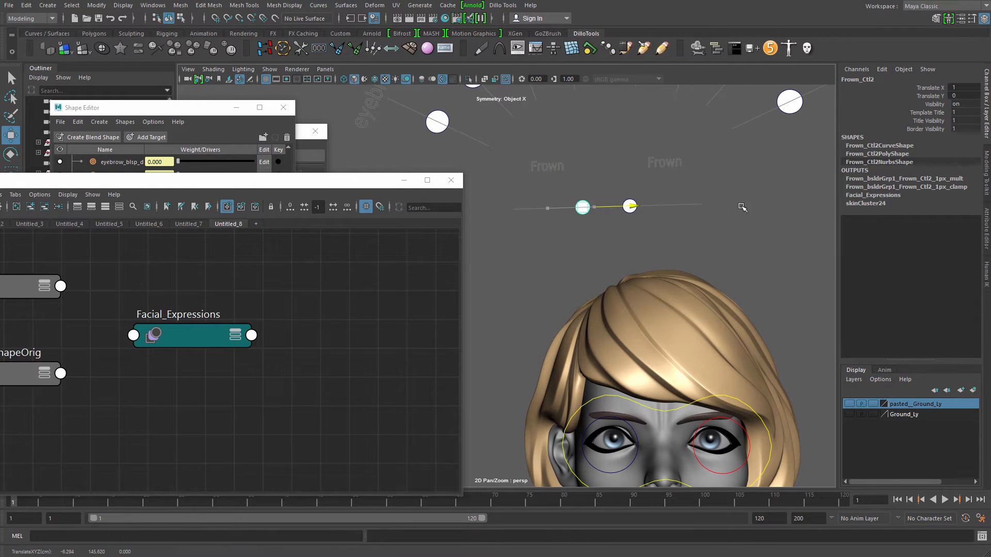
- Move the two Frown controls together and separately to examine how the eyebrows respond
{"action": "left_click_drag", "start_coordinate": [568, 190], "coordinate": [645, 217]}
{"action": "left_click", "coordinate": [597, 215]}
{"action": "left_click_drag", "start_coordinate": [570, 192], "coordinate": [567, 219]}
{"action": "key", "text": "ctrl+z"}
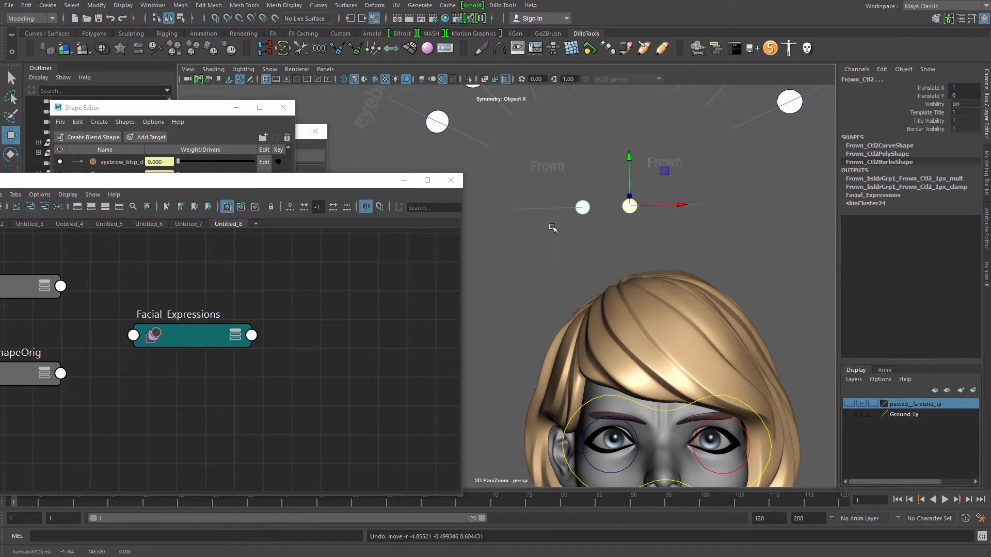
{"action": "left_click", "coordinate": [582, 207]}
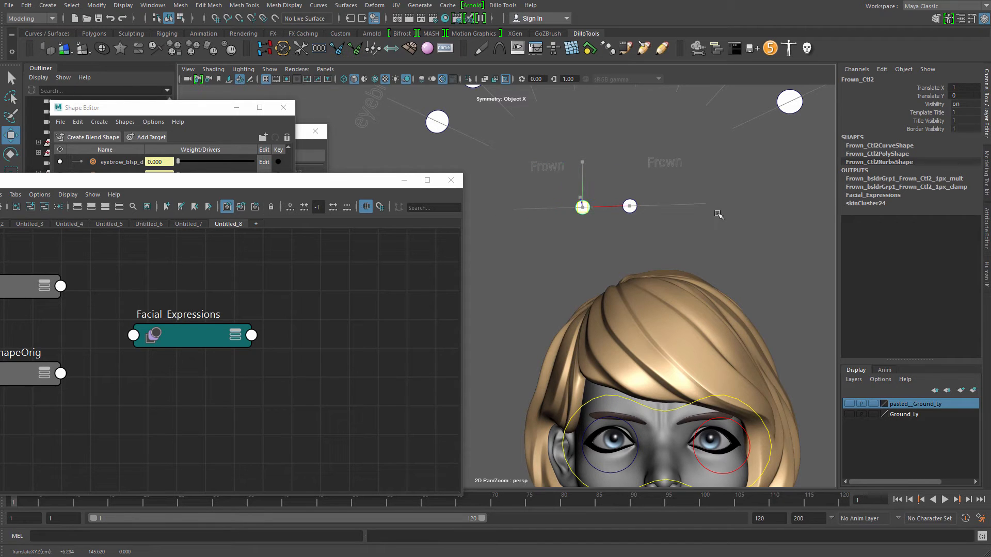
{"action": "left_click_drag", "start_coordinate": [718, 215], "coordinate": [712, 213]}
{"action": "left_click", "coordinate": [630, 194]}
{"action": "left_click", "coordinate": [630, 206]}
{"action": "left_click_drag", "start_coordinate": [630, 206], "coordinate": [650, 209]}
{"action": "left_click_drag", "start_coordinate": [524, 195], "coordinate": [592, 235]}
{"action": "left_click_drag", "start_coordinate": [583, 209], "coordinate": [645, 207]}
- Reset Translate X to 0 on both Frown controls
{"action": "left_click", "coordinate": [522, 190]}
{"action": "left_click_drag", "start_coordinate": [522, 191], "coordinate": [684, 230]}
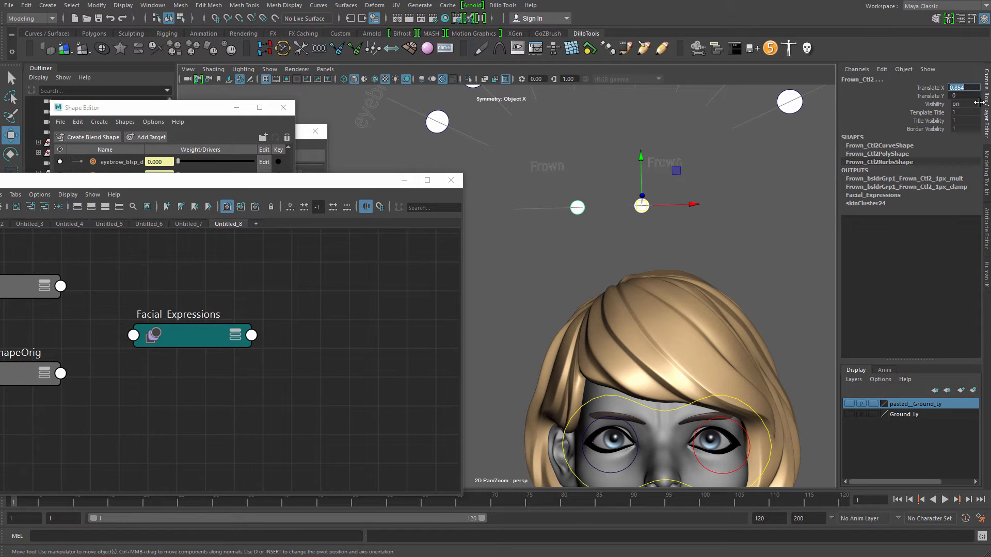
{"action": "type", "text": "0"}
{"action": "key", "text": "Return"}
- Add a new target to the Facial_Expressions blend shape
{"action": "left_click", "coordinate": [550, 250]}
{"action": "middle_click_drag", "start_coordinate": [702, 278], "coordinate": [719, 296], "text": "alt"}
{"action": "right_click_drag", "start_coordinate": [719, 296], "coordinate": [601, 206], "text": "alt"}
{"action": "middle_click_drag", "start_coordinate": [601, 207], "coordinate": [660, 196], "text": "alt"}
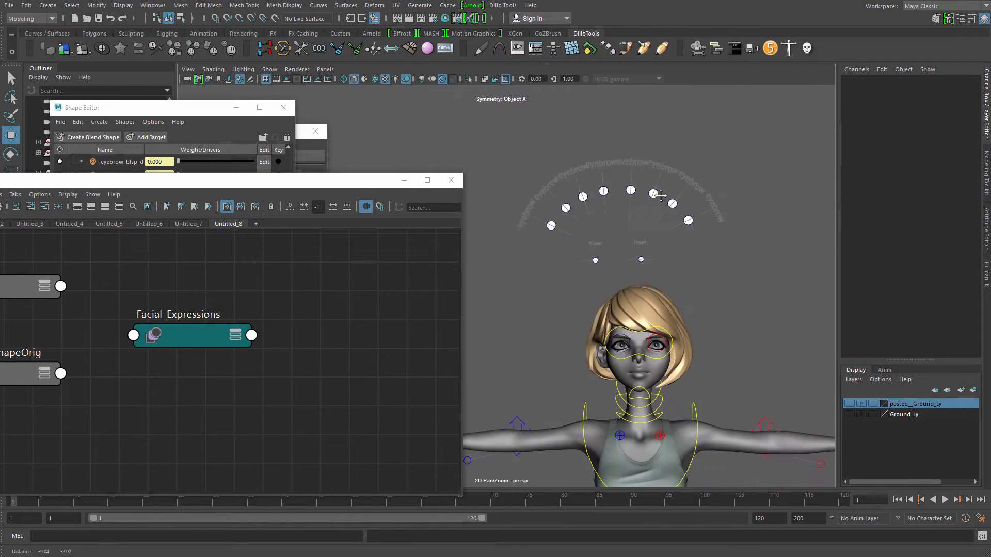
{"action": "left_click_drag", "start_coordinate": [660, 196], "coordinate": [657, 224], "text": "alt"}
{"action": "right_click_drag", "start_coordinate": [656, 224], "coordinate": [722, 263], "text": "alt"}
{"action": "left_click_drag", "start_coordinate": [327, 178], "coordinate": [232, 294]}
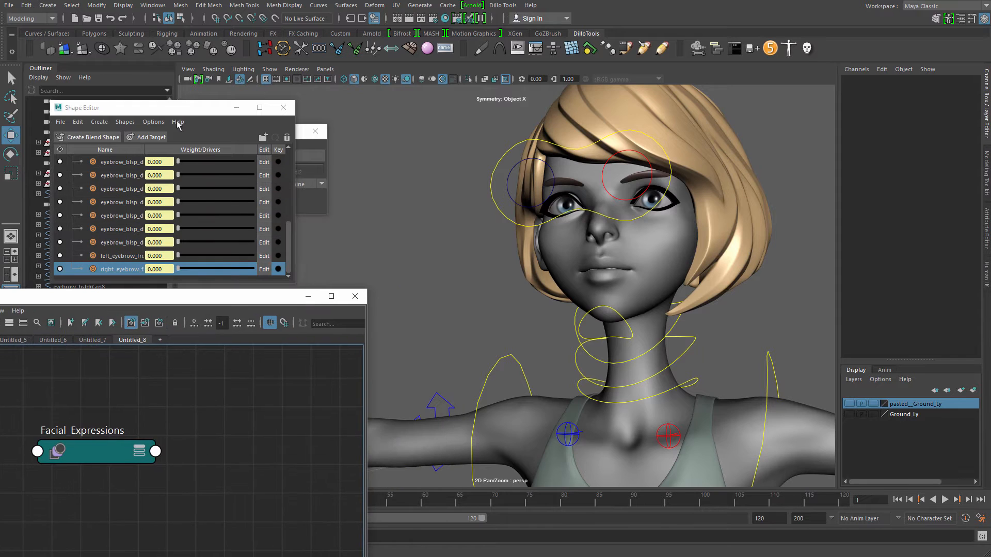
{"action": "left_click_drag", "start_coordinate": [178, 106], "coordinate": [368, 78]}
{"action": "left_click", "coordinate": [329, 108]}
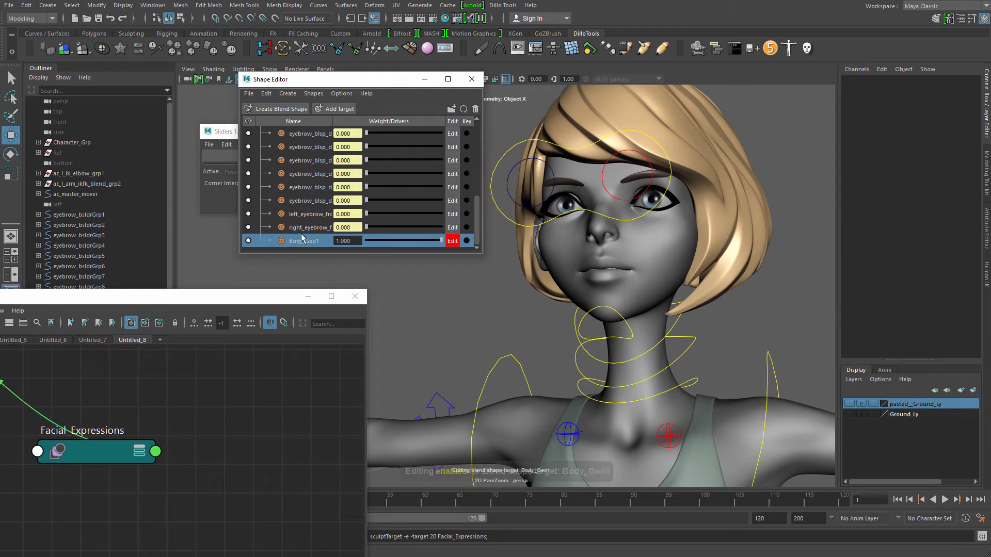
- Rename the new blend shape target as eyebrow_open
{"action": "double_click", "coordinate": [314, 241]}
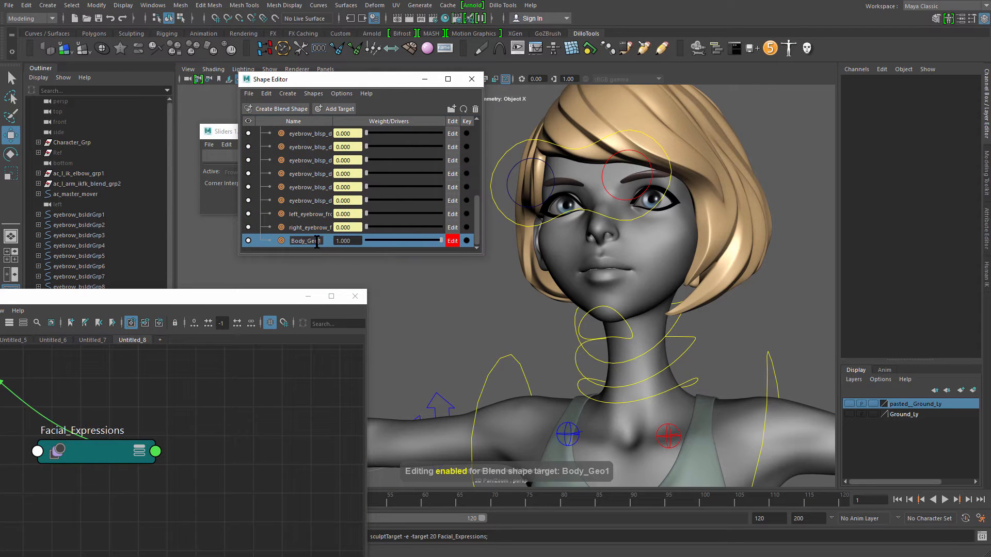
{"action": "type", "text": "eyebrow"}
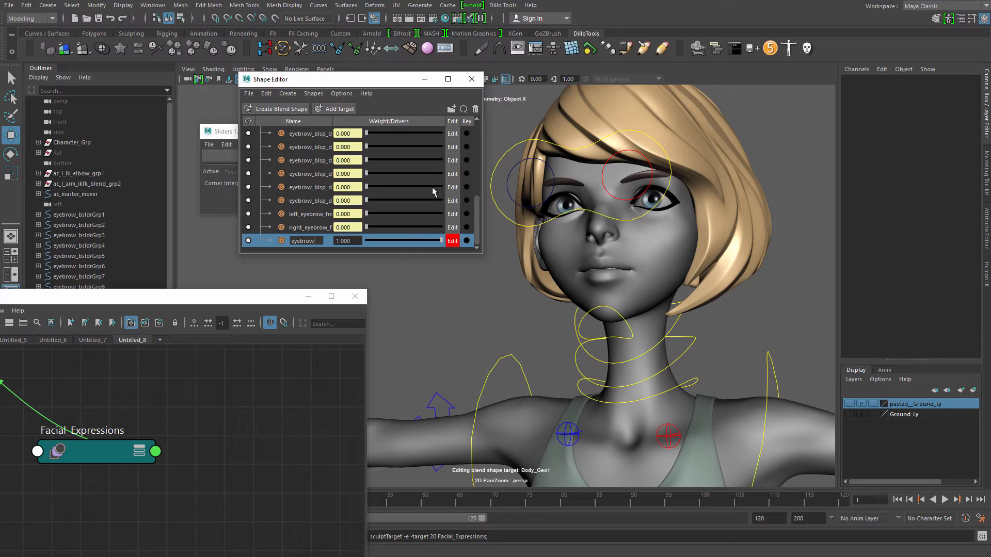
{"action": "type", "text": "_open"}
{"action": "key", "text": "Return"}
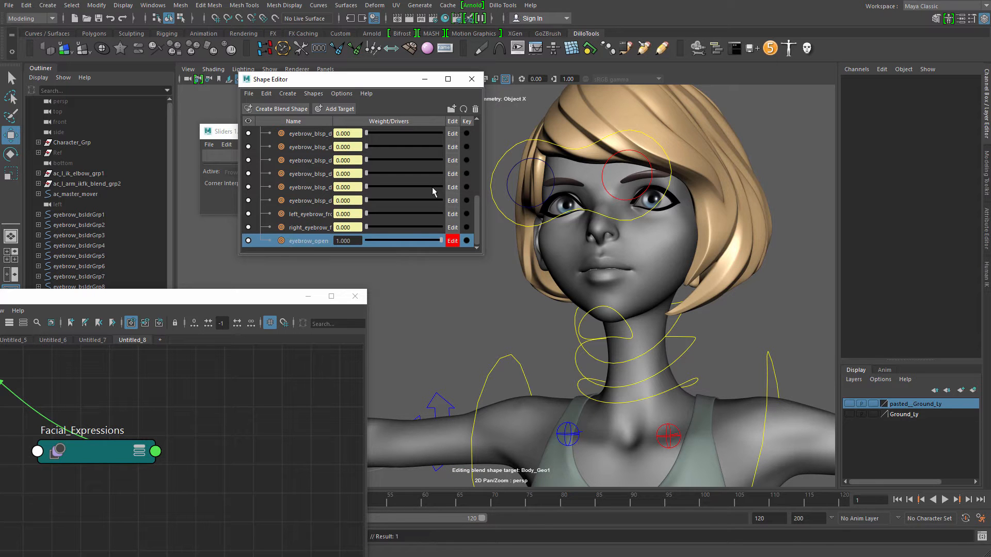
- Switch the body mesh to vertex selection, select the inner eyebrow vertex and adjust the soft selection radius around it
{"action": "left_click_drag", "start_coordinate": [675, 237], "coordinate": [659, 292], "text": "alt"}
{"action": "middle_click_drag", "start_coordinate": [659, 292], "coordinate": [653, 336], "text": "alt"}
{"action": "right_click_drag", "start_coordinate": [614, 309], "coordinate": [646, 307], "text": "alt"}
{"action": "middle_click_drag", "start_coordinate": [643, 271], "coordinate": [607, 319], "text": "alt"}
{"action": "left_click", "coordinate": [606, 304]}
{"action": "right_click_drag", "start_coordinate": [611, 331], "coordinate": [651, 330], "text": "alt"}
{"action": "right_click_drag", "start_coordinate": [610, 294], "coordinate": [575, 292]}
{"action": "left_click", "coordinate": [580, 264]}
{"action": "key", "text": "b"}
{"action": "left_click_drag", "start_coordinate": [575, 255], "coordinate": [627, 267]}
{"action": "key", "text": "ctrl+z"}
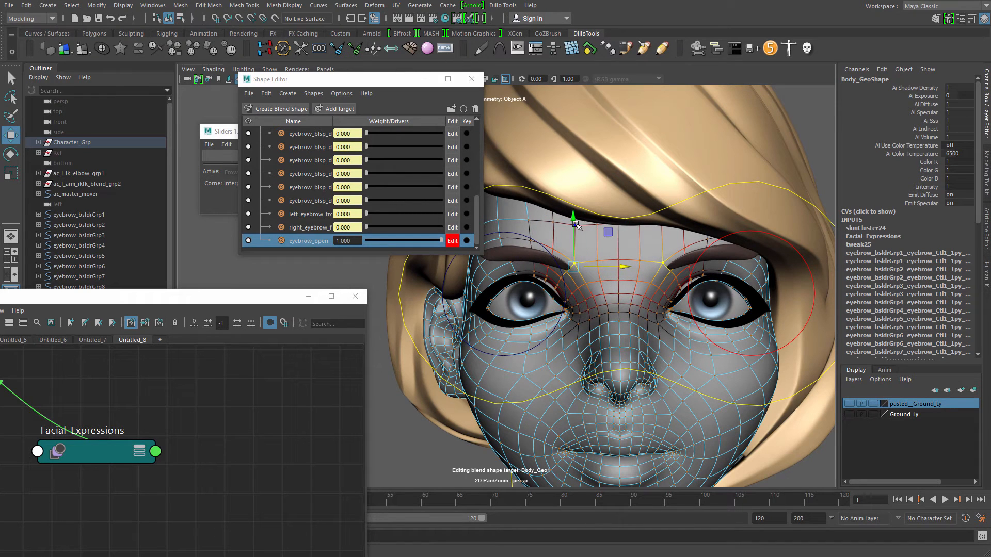
- Move the forehead vertices above the inner and middle part of the eyebrows slightly outward on both sides
{"action": "key", "text": "q"}
{"action": "left_click", "coordinate": [576, 227]}
{"action": "key", "text": "w"}
{"action": "left_click_drag", "start_coordinate": [622, 226], "coordinate": [614, 225]}
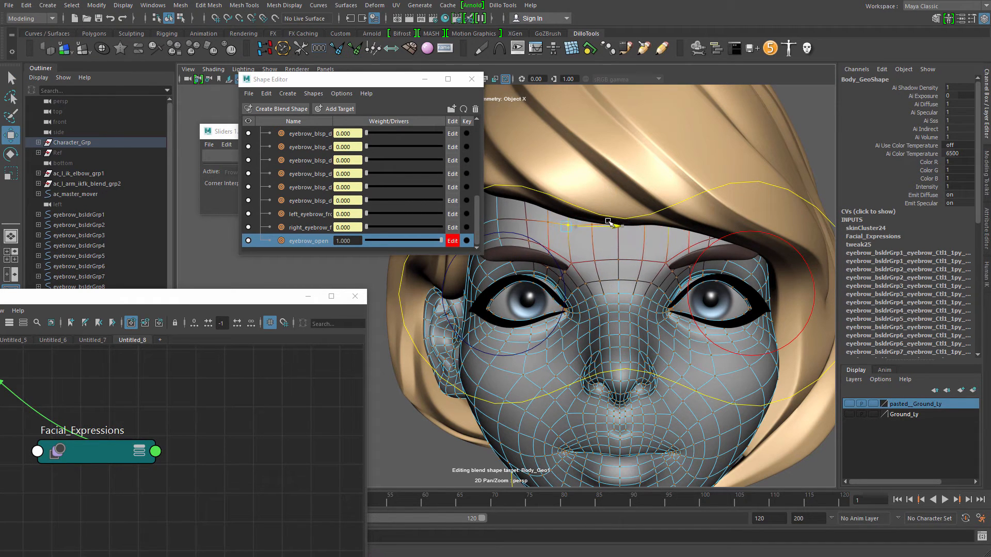
{"action": "key", "text": "q"}
{"action": "left_click", "coordinate": [543, 225]}
{"action": "left_click", "coordinate": [548, 250], "text": "shift"}
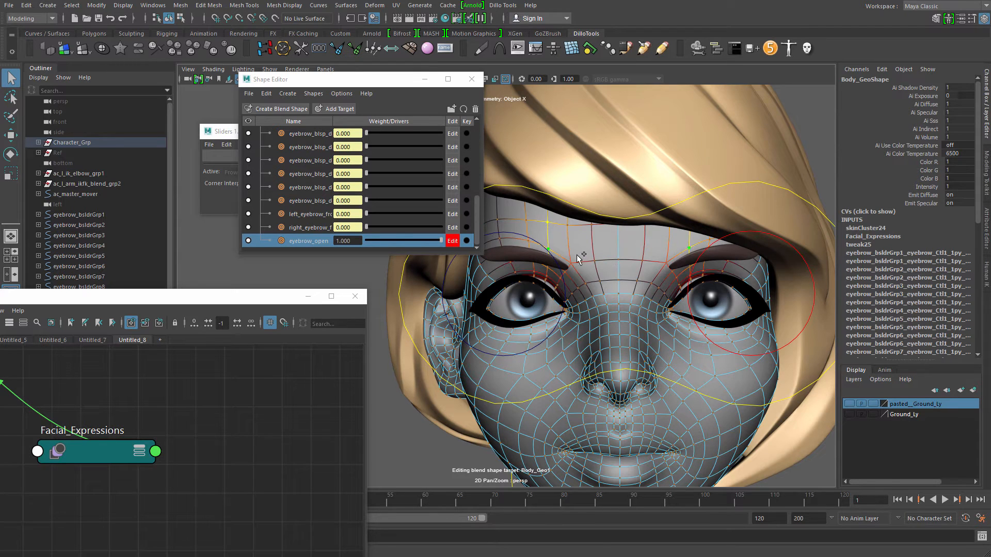
{"action": "key", "text": "w"}
{"action": "left_click_drag", "start_coordinate": [593, 236], "coordinate": [589, 235]}
{"action": "key", "text": "q"}
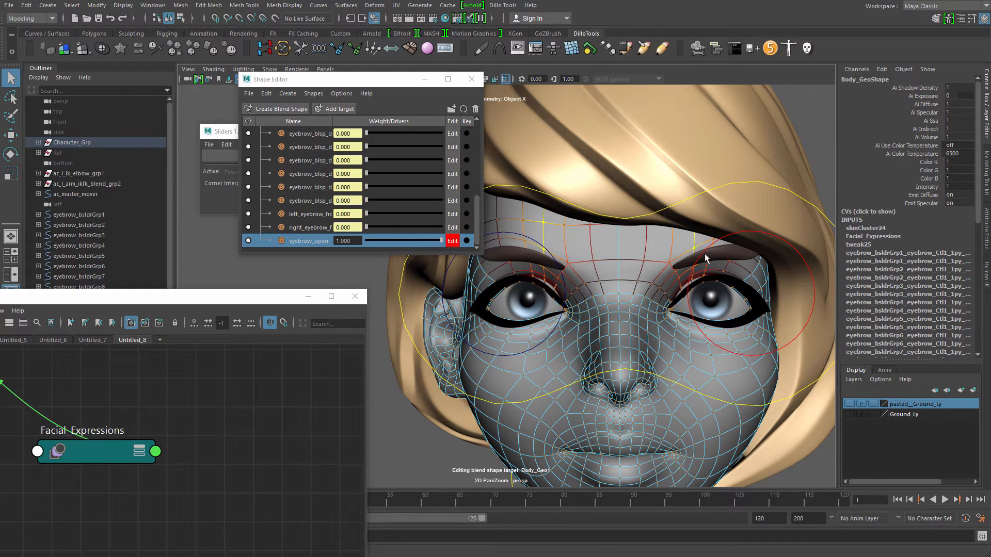
- Shift the vertices just above the middle of both eyebrows slightly outward
{"action": "left_click", "coordinate": [713, 240]}
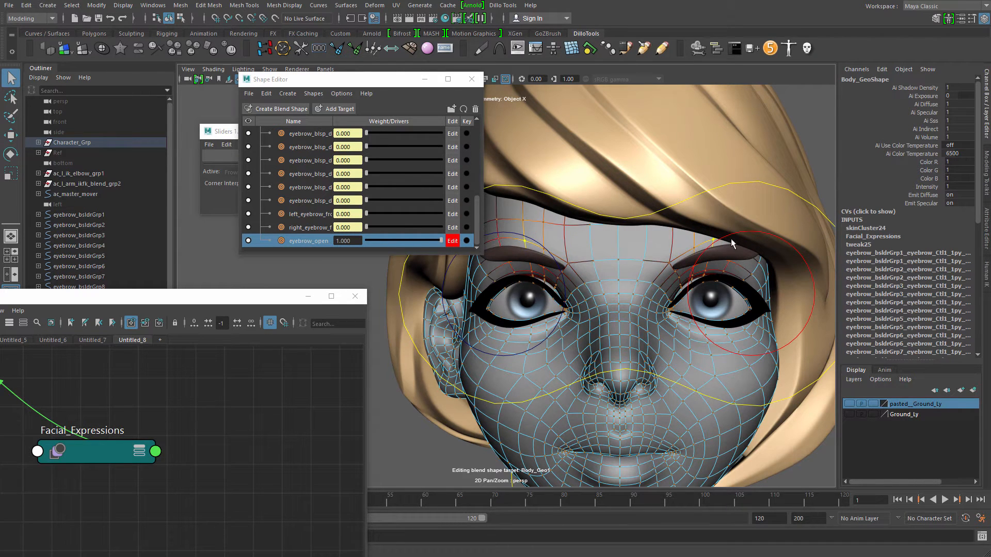
{"action": "key", "text": "w"}
{"action": "left_click_drag", "start_coordinate": [765, 240], "coordinate": [768, 259]}
- Spread the inner eyebrow vertices slightly outward along X on both sides
{"action": "key", "text": "q"}
{"action": "left_click", "coordinate": [706, 263]}
{"action": "key", "text": "w"}
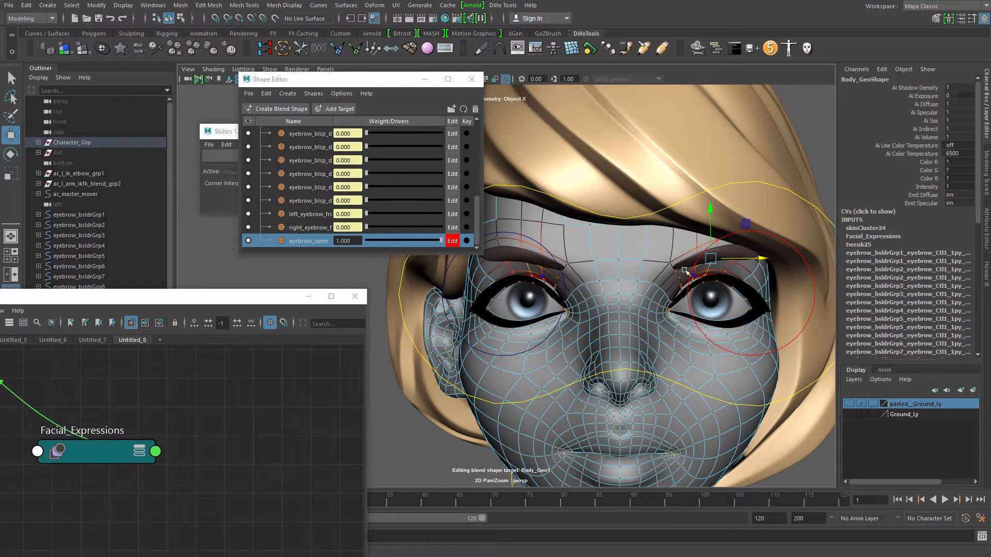
{"action": "left_click", "coordinate": [674, 263]}
{"action": "left_click_drag", "start_coordinate": [670, 219], "coordinate": [674, 209]}
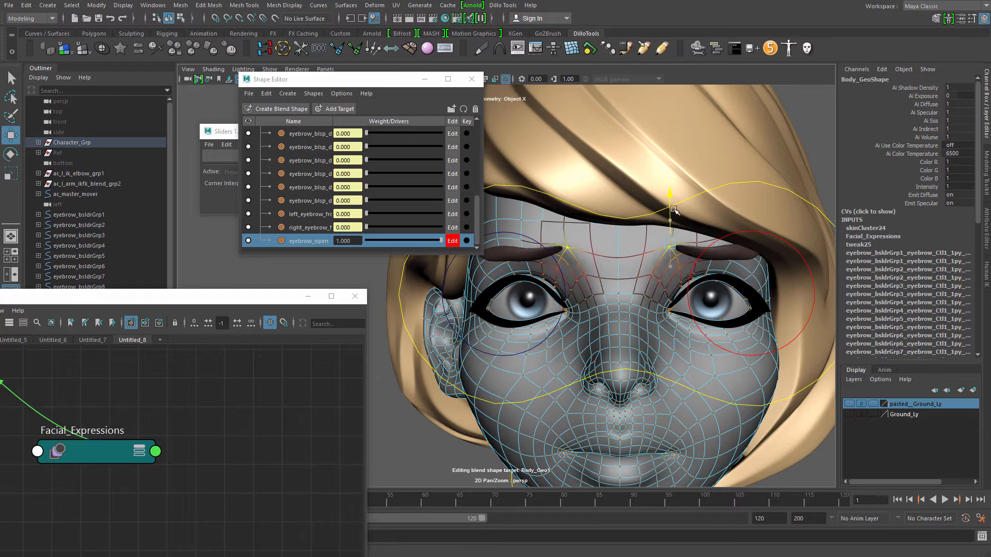
{"action": "key", "text": "ctrl+z"}
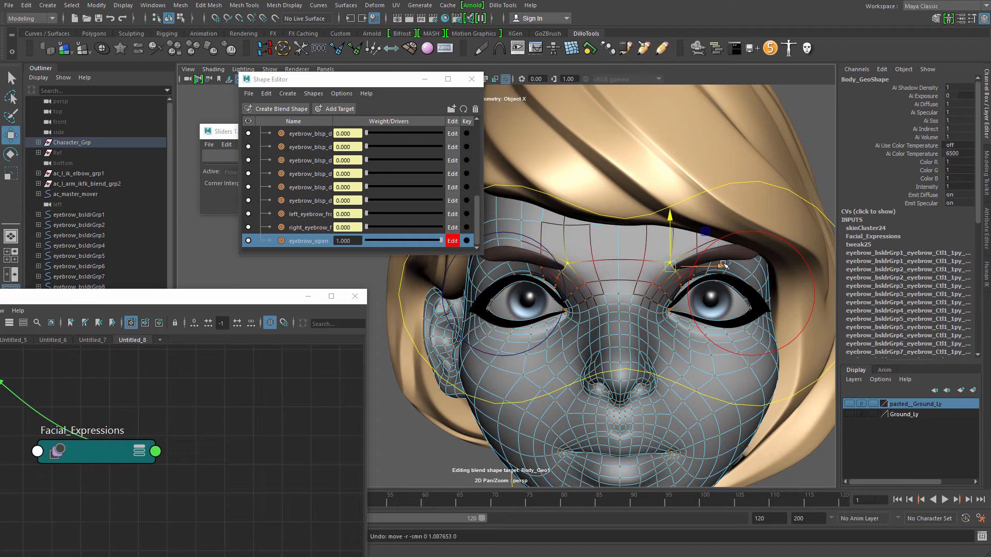
{"action": "left_click_drag", "start_coordinate": [724, 264], "coordinate": [725, 267]}
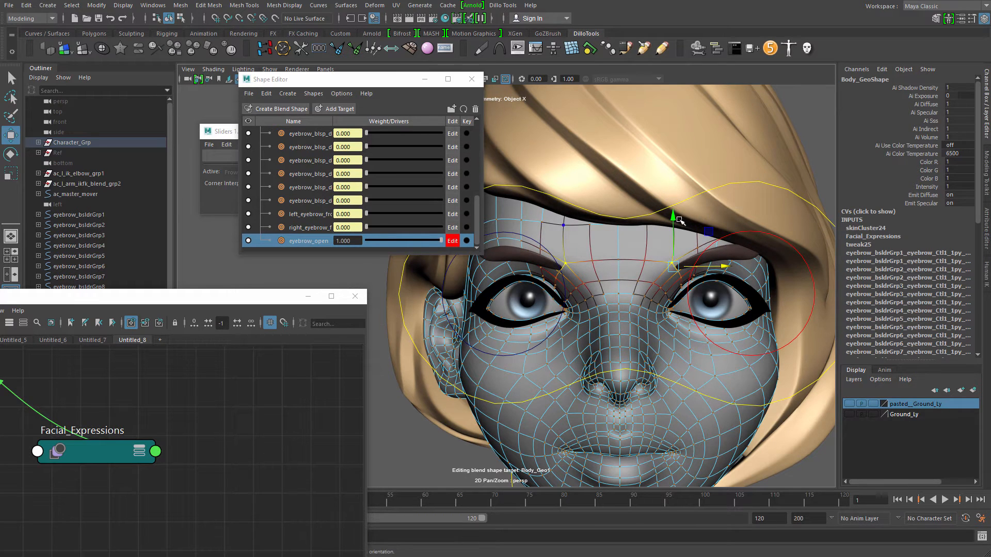
{"action": "left_click_drag", "start_coordinate": [673, 217], "coordinate": [674, 215]}
{"action": "key", "text": "q"}
{"action": "key", "text": "ctrl+z"}
- Select the vertex between the inner eyebrow and the nose bridge and adjust the soft selection radius around it
{"action": "key", "text": "w"}
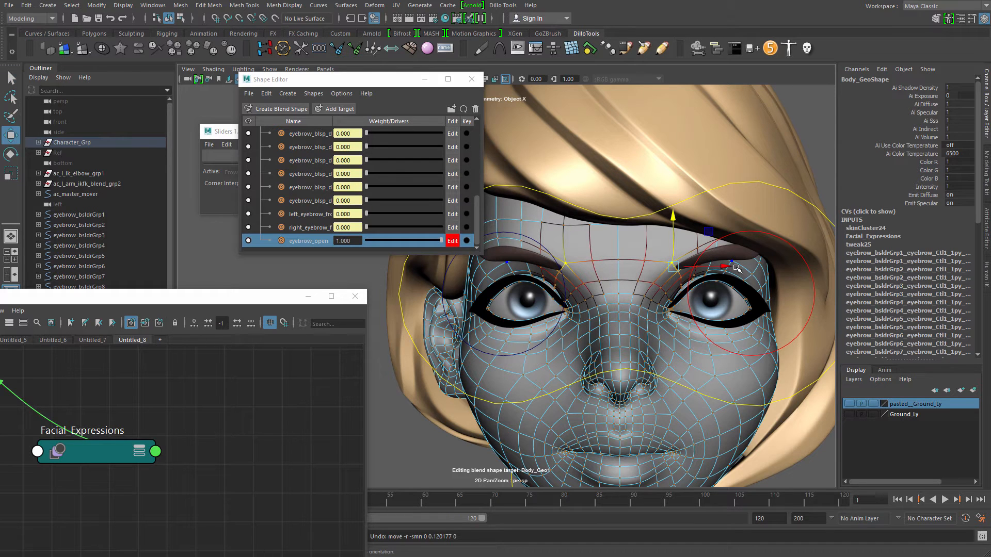
{"action": "middle_click_drag", "start_coordinate": [642, 212], "coordinate": [663, 346], "text": "alt"}
{"action": "right_click_drag", "start_coordinate": [663, 346], "coordinate": [573, 298], "text": "alt"}
{"action": "middle_click_drag", "start_coordinate": [621, 269], "coordinate": [613, 160], "text": "alt"}
{"action": "right_click_drag", "start_coordinate": [613, 160], "coordinate": [659, 200], "text": "alt"}
{"action": "middle_click_drag", "start_coordinate": [659, 200], "coordinate": [609, 296], "text": "alt"}
{"action": "key", "text": "q"}
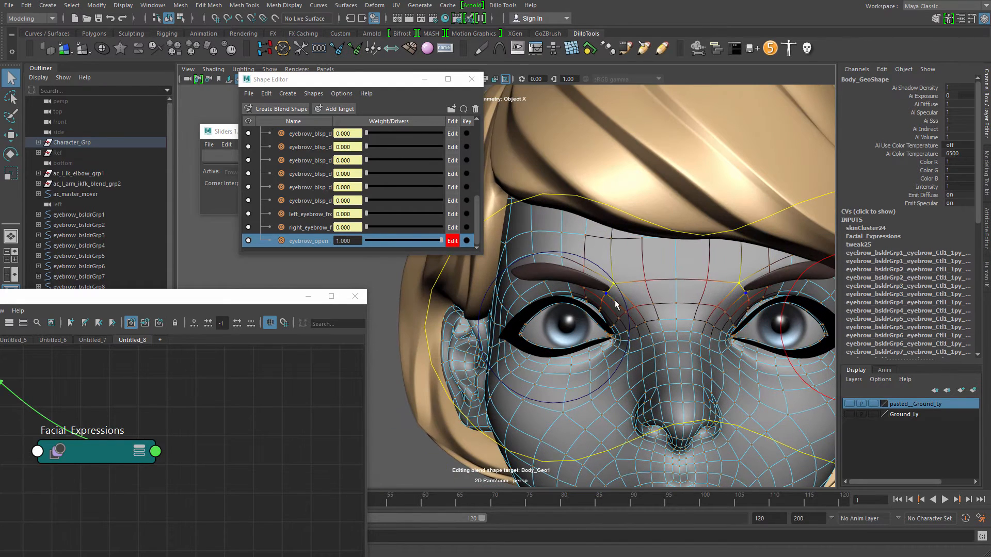
{"action": "key", "text": "w"}
{"action": "key", "text": "q"}
{"action": "left_click", "coordinate": [656, 306]}
{"action": "key", "text": "w"}
{"action": "middle_click_drag", "start_coordinate": [689, 324], "coordinate": [634, 324], "text": "alt"}
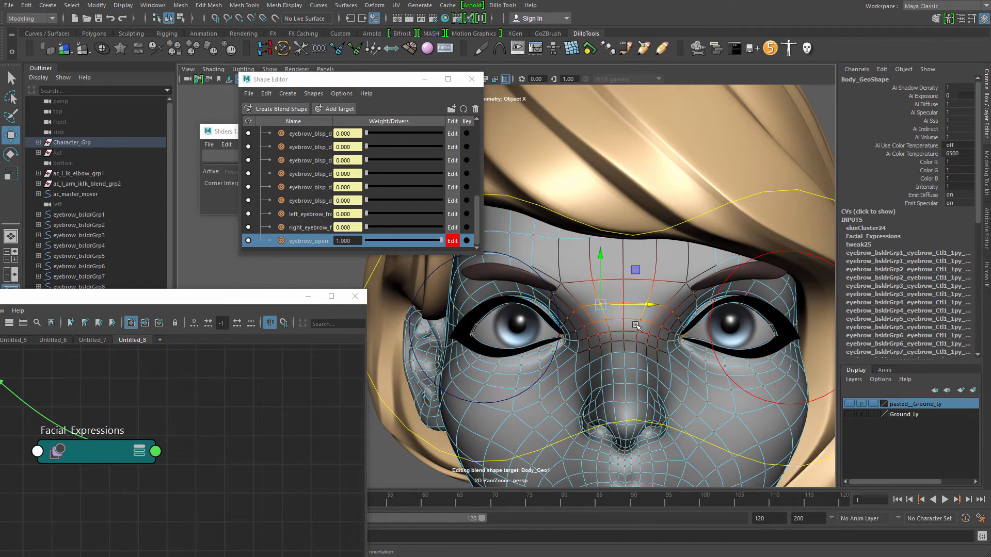
{"action": "key", "text": "b"}
{"action": "left_click_drag", "start_coordinate": [586, 303], "coordinate": [611, 304]}
{"action": "key", "text": "b"}
- Move the forehead vertex above the inner eyebrow outward along X with soft selection
{"action": "middle_click_drag", "start_coordinate": [649, 305], "coordinate": [660, 334], "text": "alt"}
{"action": "key", "text": "q"}
{"action": "left_click", "coordinate": [599, 270]}
{"action": "key", "text": "w"}
{"action": "left_click_drag", "start_coordinate": [651, 269], "coordinate": [580, 271]}
{"action": "right_click_drag", "start_coordinate": [588, 308], "coordinate": [554, 301], "text": "alt"}
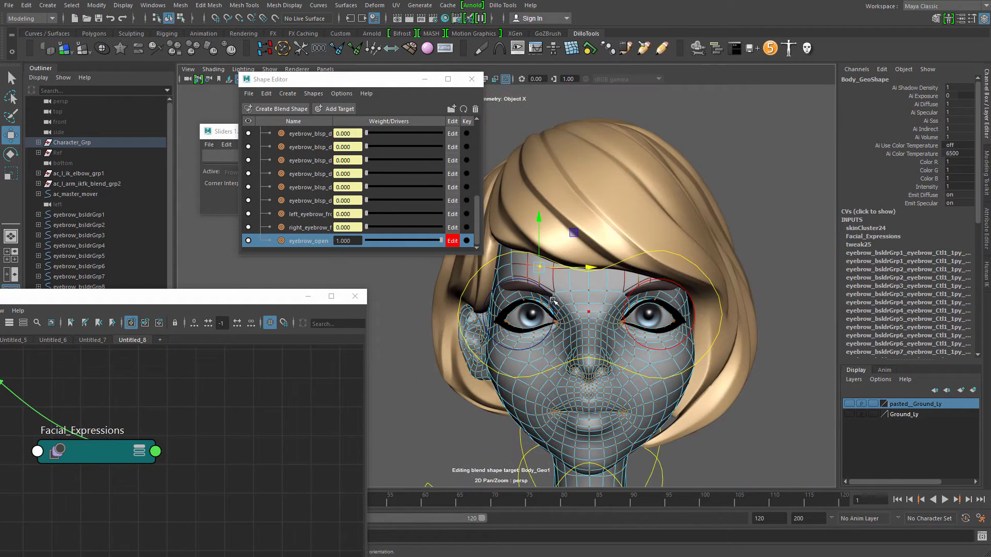
{"action": "left_click_drag", "start_coordinate": [539, 215], "coordinate": [538, 177]}
{"action": "key", "text": "ctrl+z"}
- Return the body mesh to object mode and clear the selection
{"action": "key", "text": "q"}
{"action": "right_click", "coordinate": [609, 293]}
{"action": "right_click_drag", "start_coordinate": [609, 292], "coordinate": [680, 262]}
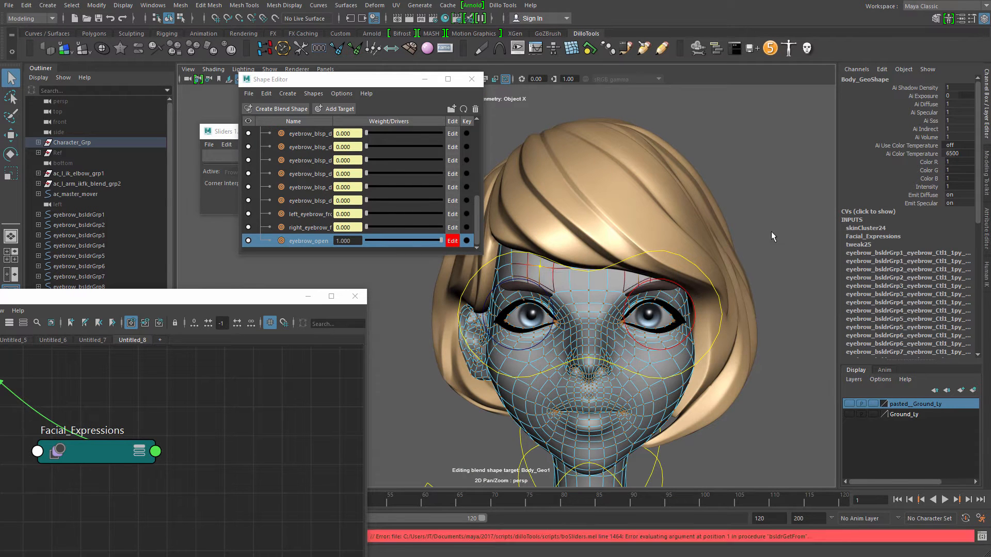
{"action": "left_click", "coordinate": [771, 231]}
{"action": "right_click_drag", "start_coordinate": [609, 293], "coordinate": [671, 268]}
{"action": "left_click", "coordinate": [763, 237]}
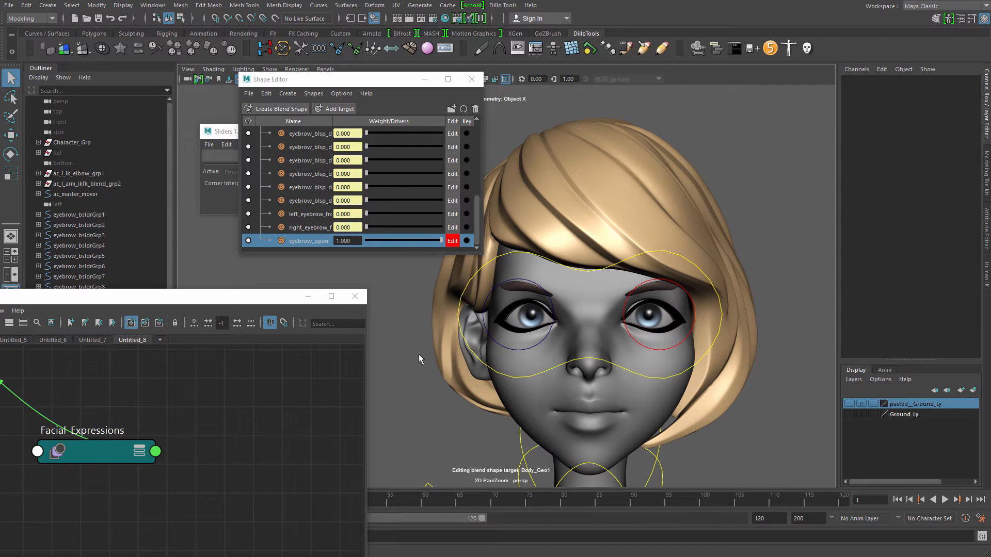
- Rebuild the eyebrow_open target as a separate mesh
{"action": "middle_click_drag", "start_coordinate": [659, 334], "coordinate": [674, 328], "text": "alt"}
{"action": "scroll", "coordinate": [617, 292], "scroll_direction": "up", "scroll_amount": 1}
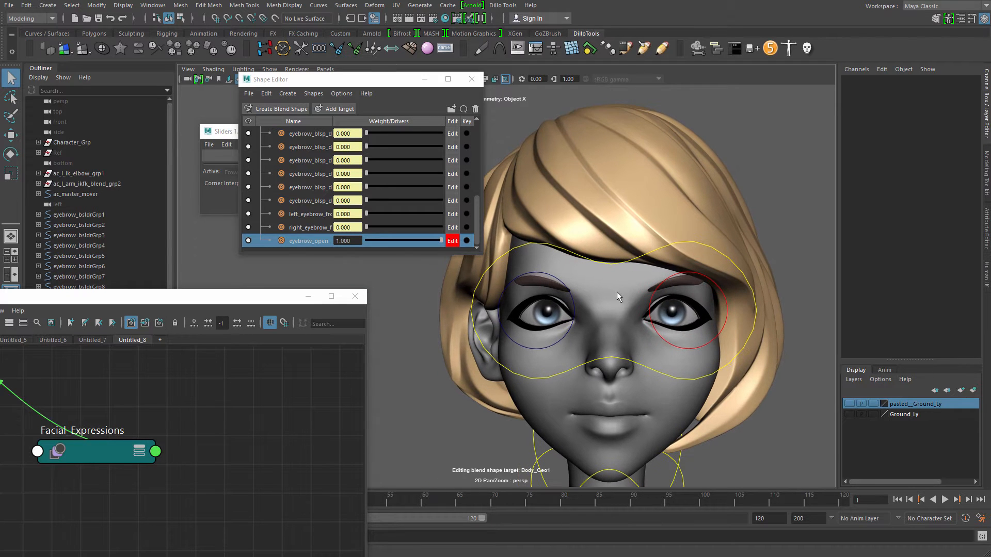
{"action": "right_click", "coordinate": [317, 243]}
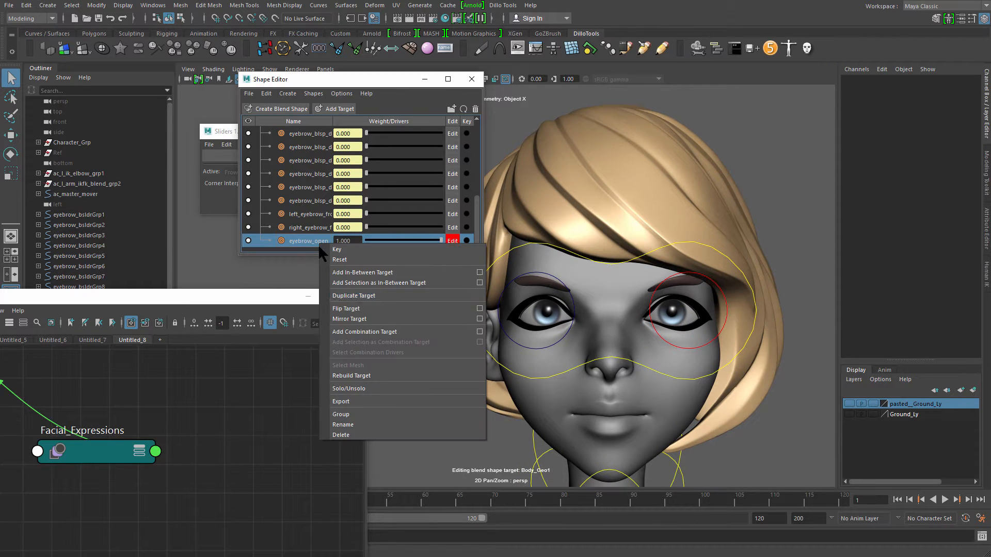
{"action": "left_click", "coordinate": [386, 375]}
{"action": "scroll", "coordinate": [670, 260], "scroll_direction": "down", "scroll_amount": 10}
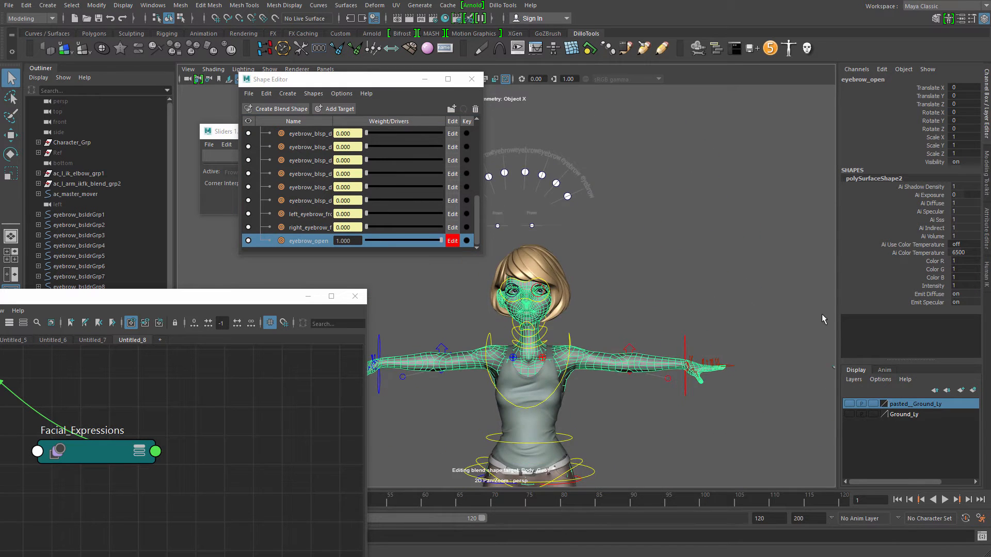
- Move the rebuilt eyebrow_open mesh to about Translate X 216 and Translate Y 259, and delete the eyebrow_open target from Facial_Expressions
{"action": "key", "text": "w"}
{"action": "left_click_drag", "start_coordinate": [647, 321], "coordinate": [759, 206]}
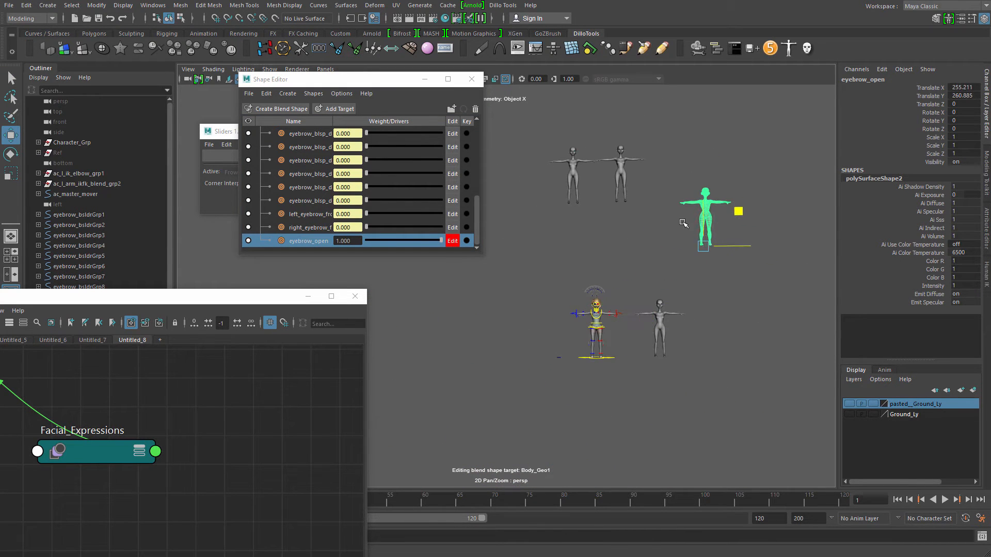
{"action": "scroll", "coordinate": [467, 266], "scroll_direction": "up", "scroll_amount": 3}
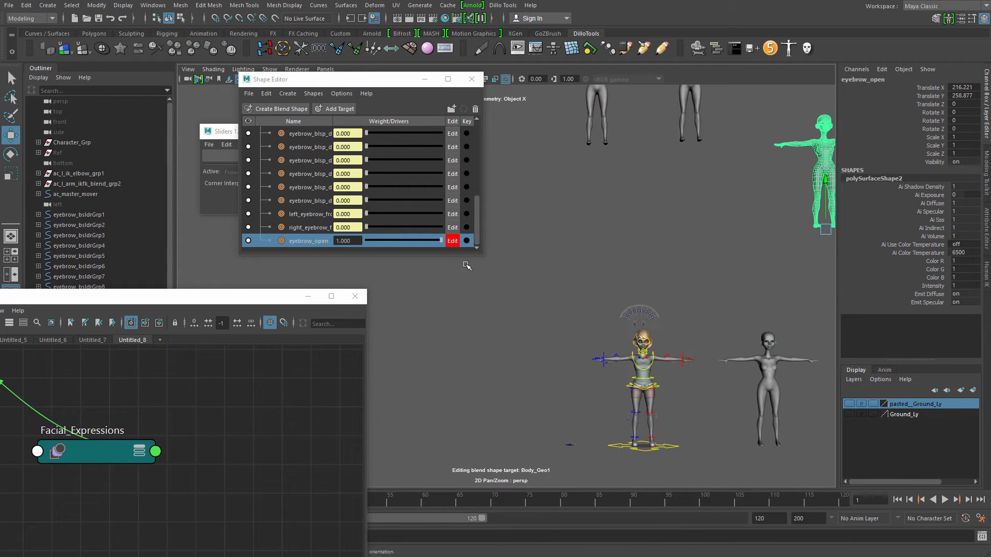
{"action": "right_click", "coordinate": [317, 245]}
{"action": "left_click", "coordinate": [336, 437]}
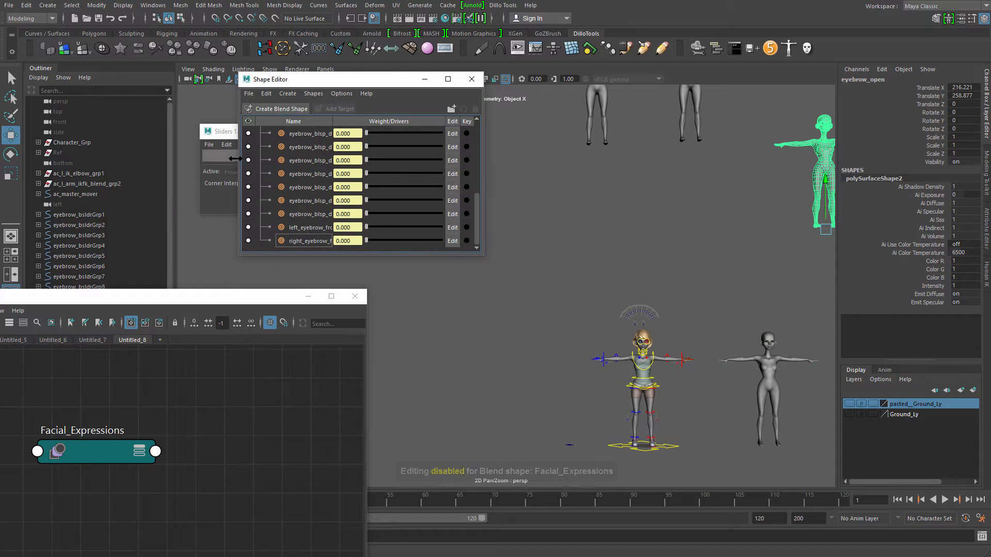
- Make the Blend Taper division planes for the eyebrow_open mesh with Body_Geo_base as base shape and 2 divisions
{"action": "left_click_drag", "start_coordinate": [216, 125], "coordinate": [236, 116]}
{"action": "left_click_drag", "start_coordinate": [156, 299], "coordinate": [311, 474]}
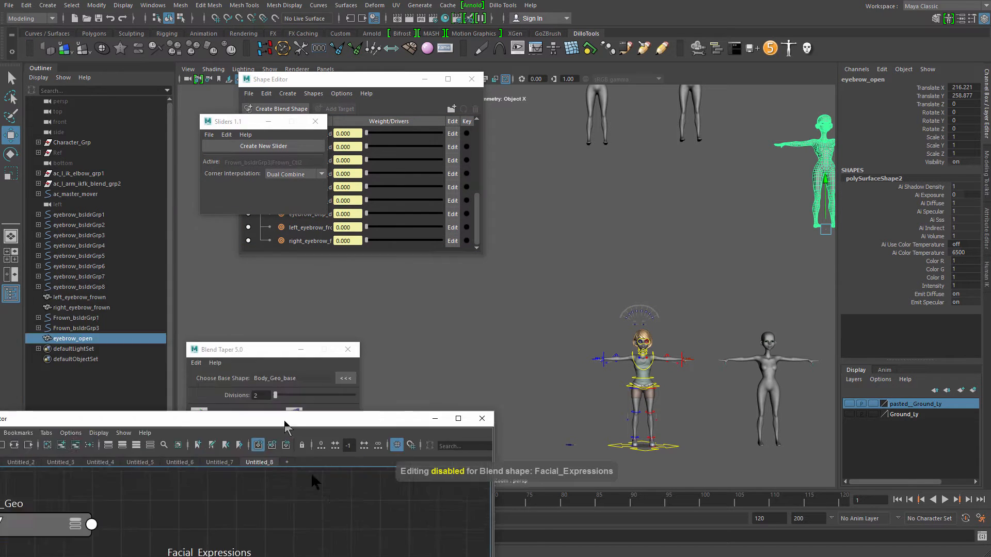
{"action": "left_click_drag", "start_coordinate": [285, 424], "coordinate": [336, 244]}
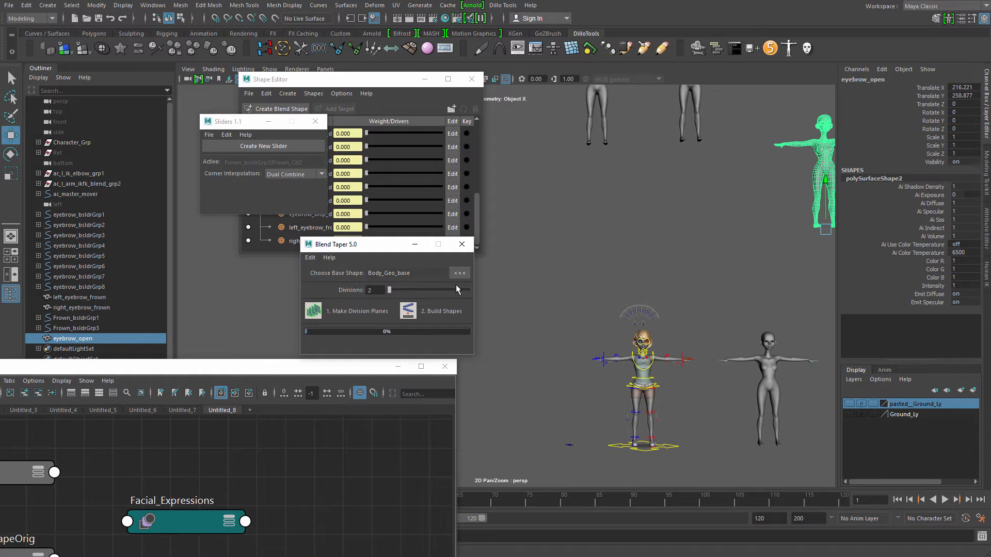
{"action": "left_click", "coordinate": [338, 311]}
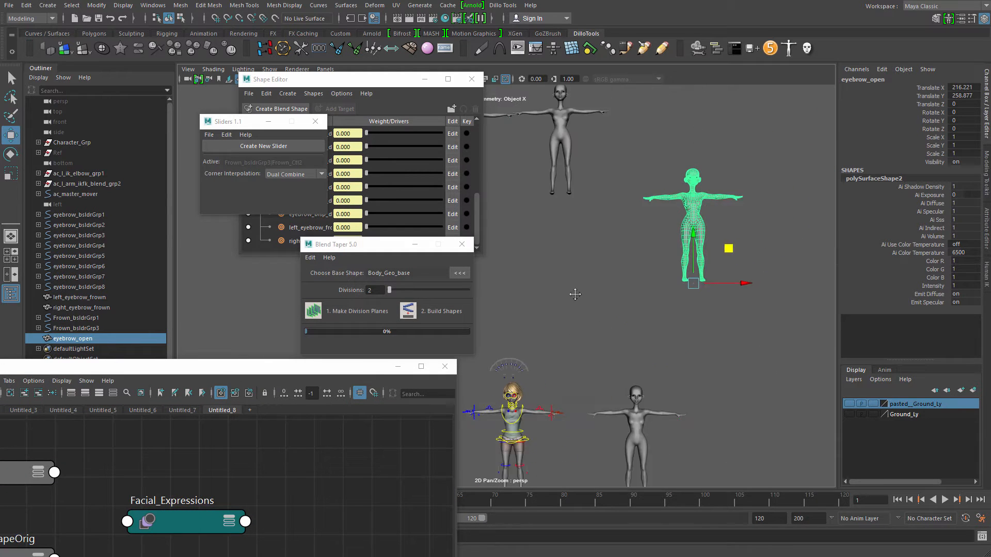
- Scale the division planes group along X to about 0.019 so the planes sit close to the face's centre line
{"action": "key", "text": "f"}
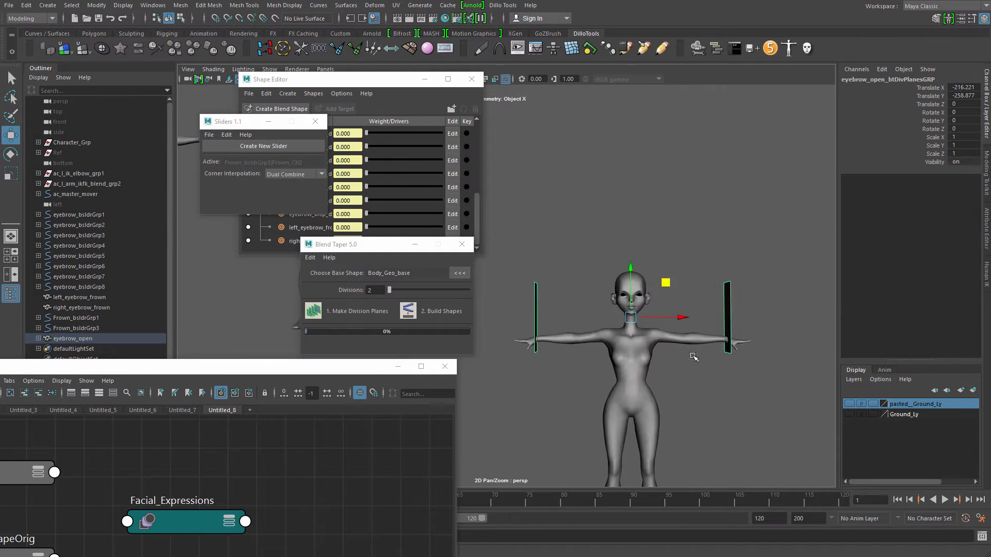
{"action": "key", "text": "r"}
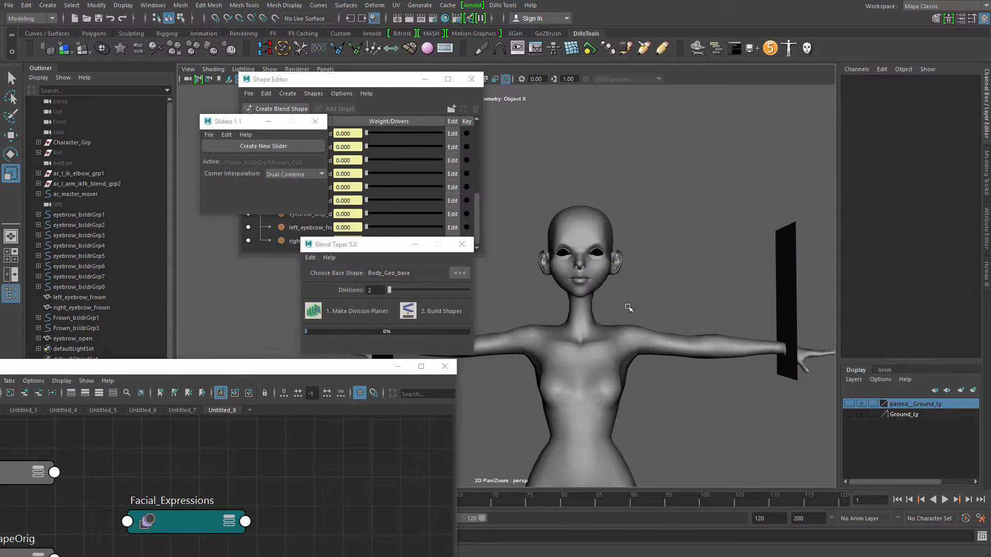
{"action": "left_click_drag", "start_coordinate": [597, 295], "coordinate": [578, 298]}
{"action": "middle_click_drag", "start_coordinate": [700, 358], "coordinate": [696, 384], "text": "alt"}
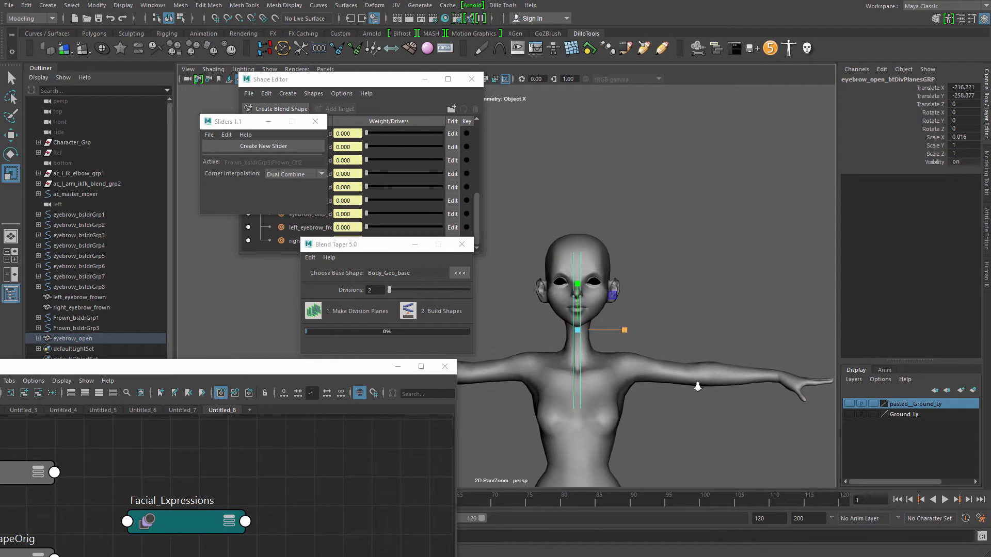
{"action": "scroll", "coordinate": [697, 385], "scroll_direction": "up", "scroll_amount": 3}
{"action": "left_click_drag", "start_coordinate": [656, 349], "coordinate": [662, 347]}
{"action": "right_click_drag", "start_coordinate": [588, 327], "coordinate": [627, 320], "text": "alt"}
- Build the left and right shapes from the eyebrow_open mesh with Blend Taper
{"action": "key", "text": "q"}
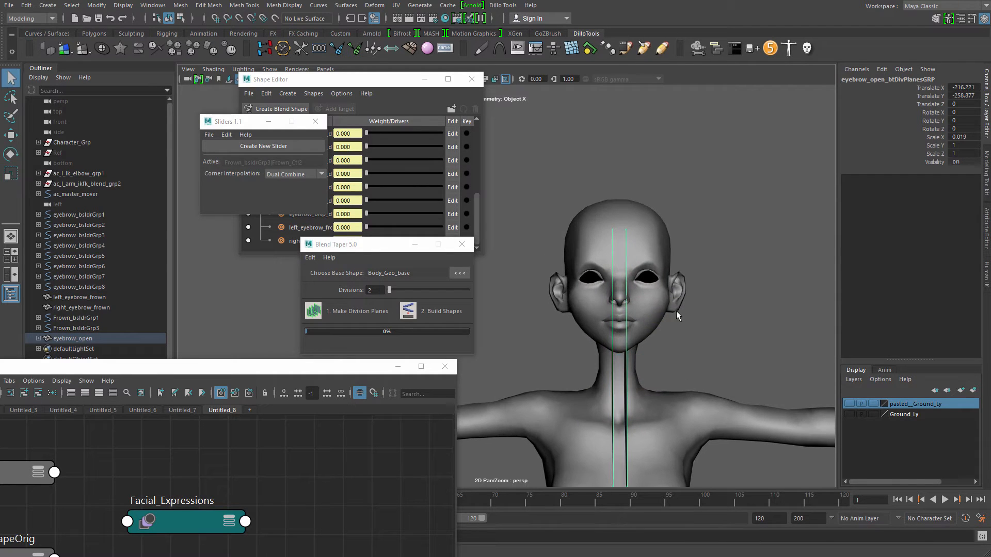
{"action": "left_click", "coordinate": [589, 320]}
{"action": "left_click", "coordinate": [413, 316]}
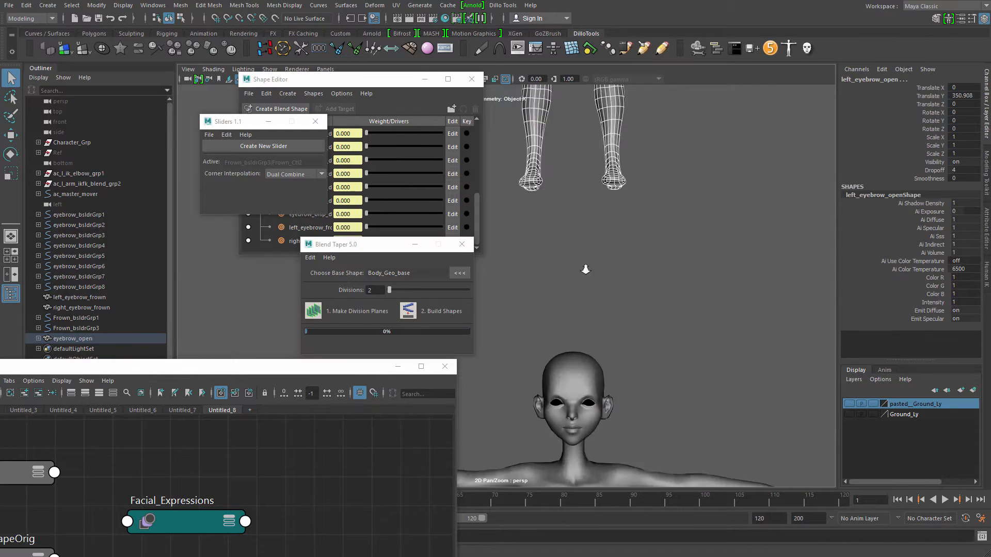
- Place the left_eyebrow_open mesh at about Translate X 93, Y 144 and the right_eyebrow_open mesh beside it at about X -29, Y 143
{"action": "scroll", "coordinate": [601, 295], "scroll_direction": "down", "scroll_amount": 4}
{"action": "middle_click_drag", "start_coordinate": [600, 296], "coordinate": [678, 339], "text": "alt"}
{"action": "left_click", "coordinate": [667, 269]}
{"action": "key", "text": "w"}
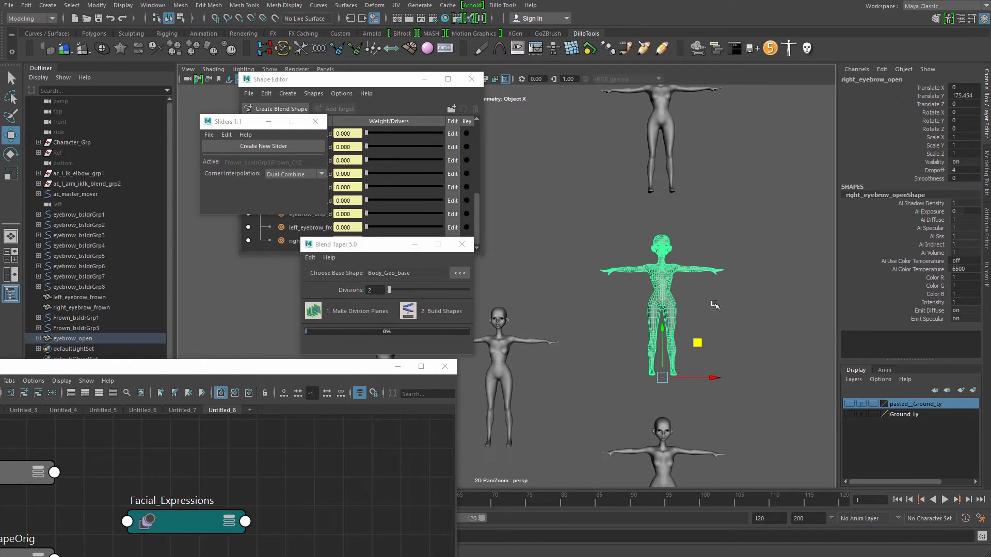
{"action": "key", "text": "Right"}
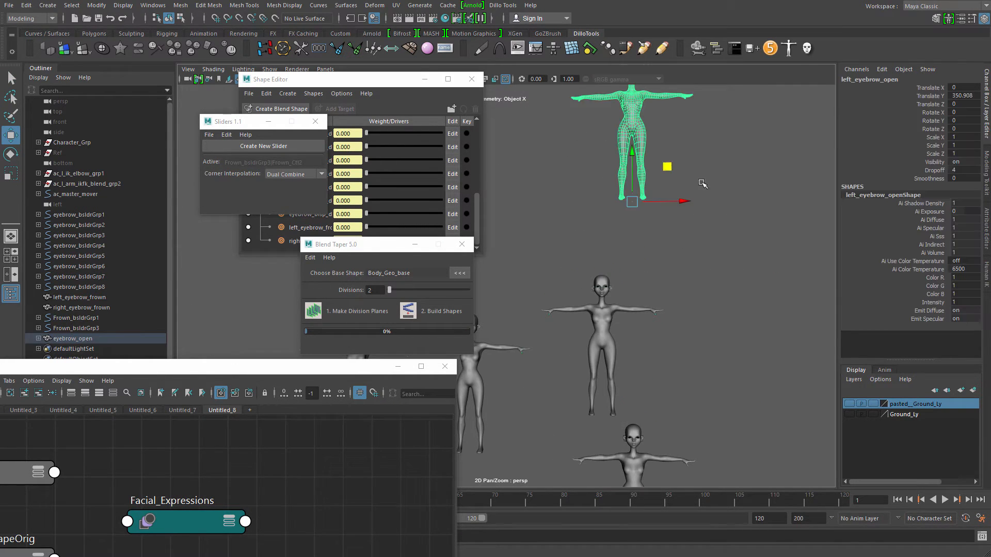
{"action": "key", "text": "Right"}
{"action": "key", "text": "f"}
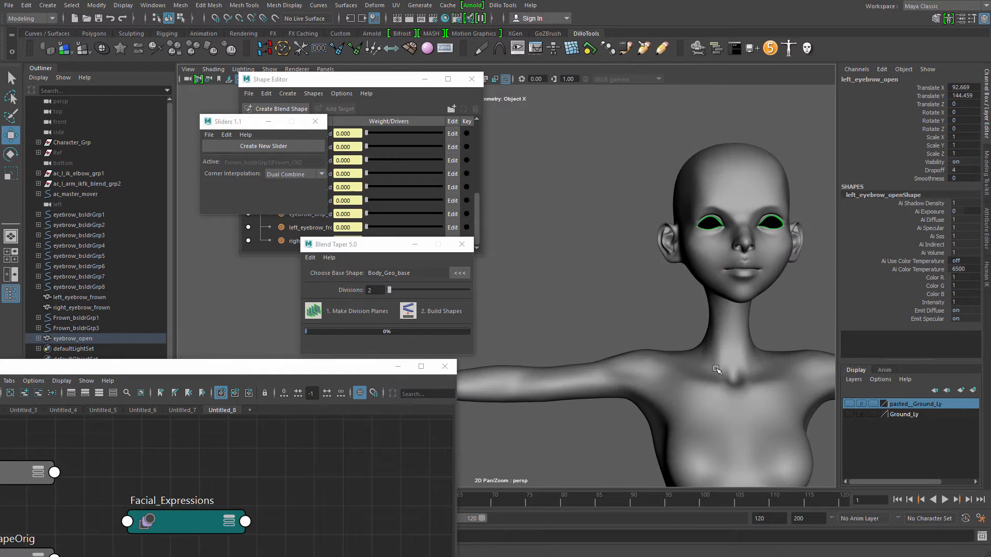
{"action": "left_click", "coordinate": [669, 272]}
{"action": "key", "text": "f"}
{"action": "right_click_drag", "start_coordinate": [667, 248], "coordinate": [498, 173], "text": "alt"}
{"action": "middle_click_drag", "start_coordinate": [598, 361], "coordinate": [678, 224], "text": "alt"}
{"action": "left_click", "coordinate": [702, 363]}
{"action": "left_click_drag", "start_coordinate": [666, 356], "coordinate": [612, 322]}
{"action": "left_click_drag", "start_coordinate": [645, 147], "coordinate": [750, 207]}
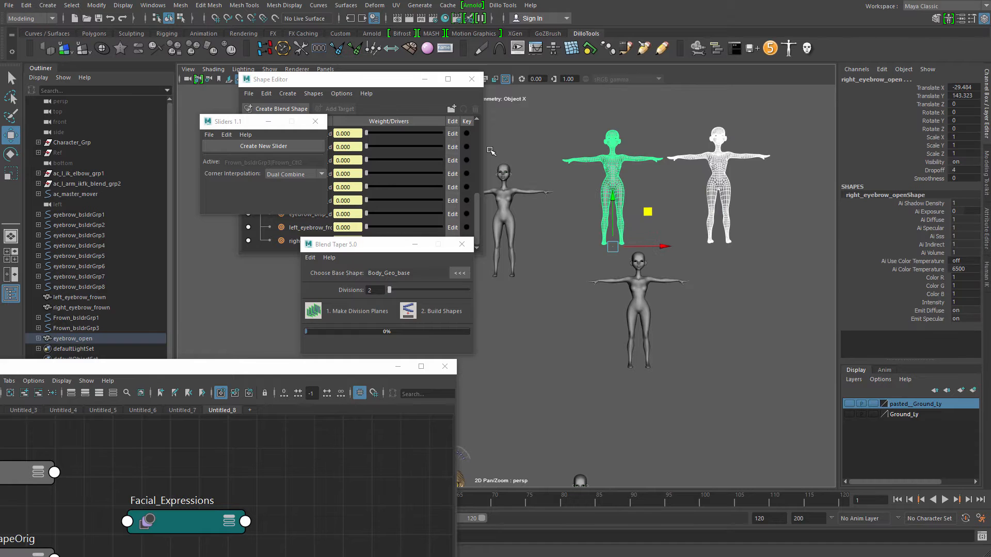
- Delete the original eyebrow_open mesh below the two split shapes
{"action": "left_click", "coordinate": [792, 331]}
{"action": "left_click_drag", "start_coordinate": [714, 314], "coordinate": [537, 352]}
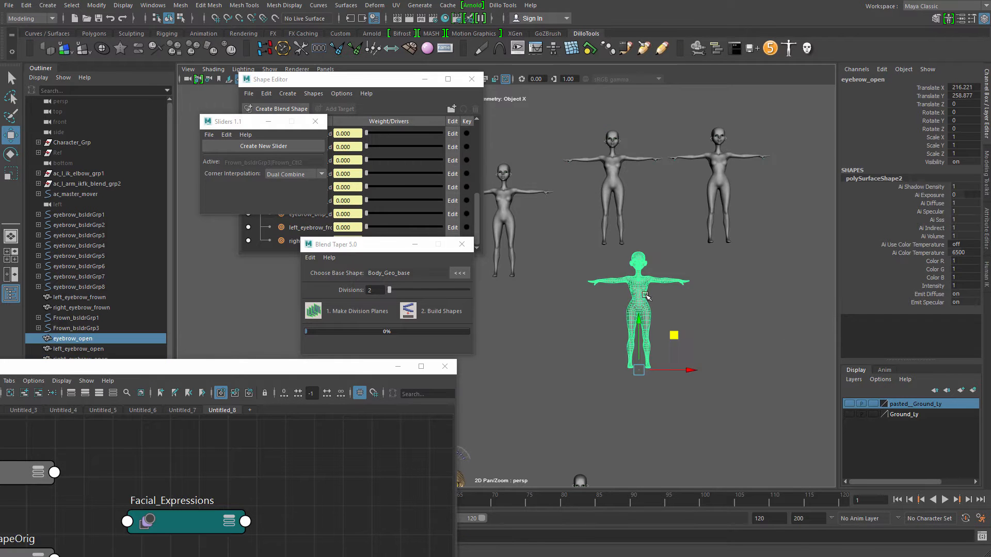
{"action": "key", "text": "Delete"}
- Move the left and right eyebrow_open meshes together, bringing right_eyebrow_open to about Translate X 197 and Translate Y 364
{"action": "left_click_drag", "start_coordinate": [640, 147], "coordinate": [757, 220]}
{"action": "left_click_drag", "start_coordinate": [653, 204], "coordinate": [662, 238]}
{"action": "left_click", "coordinate": [671, 313]}
{"action": "left_click_drag", "start_coordinate": [787, 283], "coordinate": [710, 236]}
{"action": "left_click_drag", "start_coordinate": [623, 257], "coordinate": [596, 239], "text": "shift"}
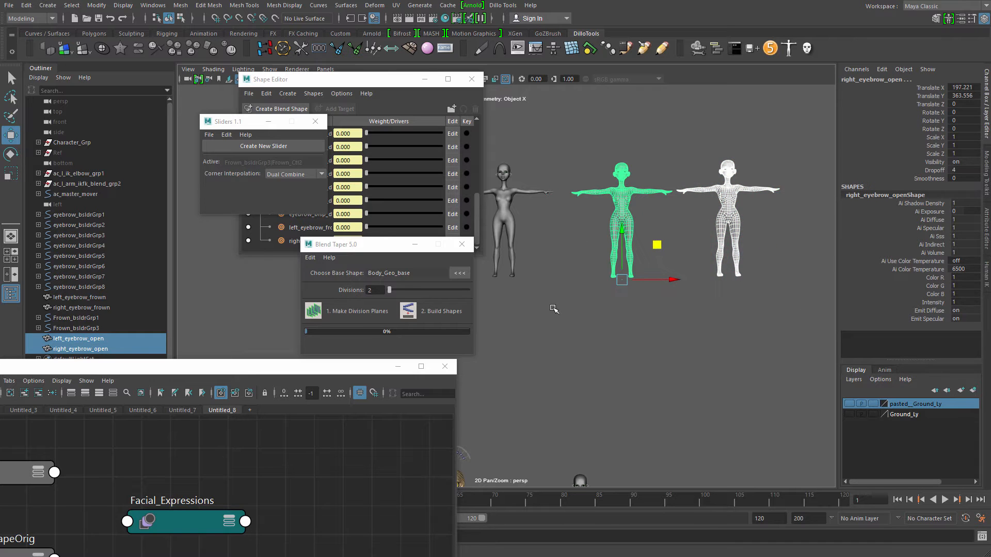
- Add the selected left_eyebrow_open and right_eyebrow_open meshes as targets of the Facial_Expressions blend shape
{"action": "middle_click_drag", "start_coordinate": [553, 308], "coordinate": [582, 288], "text": "alt"}
{"action": "left_click_drag", "start_coordinate": [283, 375], "coordinate": [257, 383]}
{"action": "left_click_drag", "start_coordinate": [380, 83], "coordinate": [434, 70]}
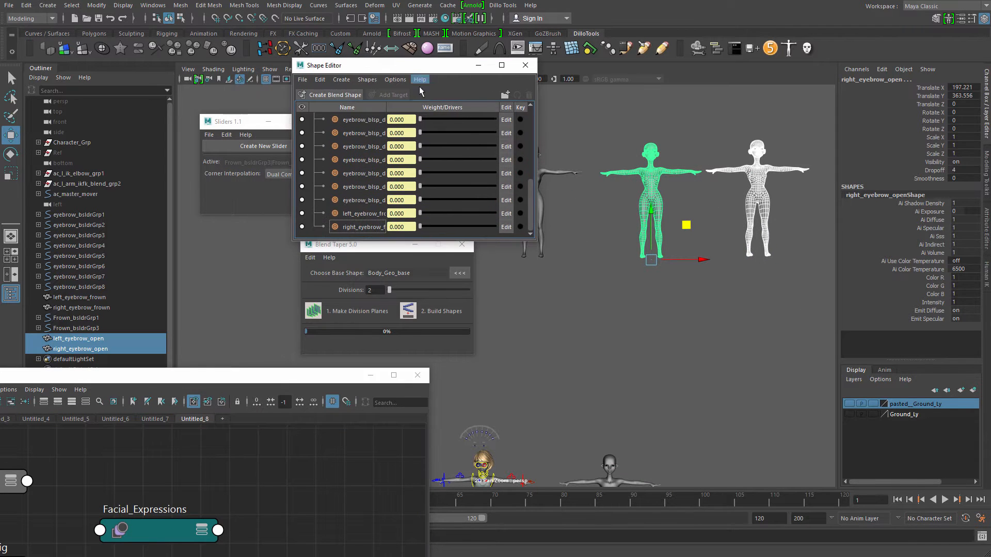
{"action": "scroll", "coordinate": [355, 147], "scroll_direction": "up", "scroll_amount": 3}
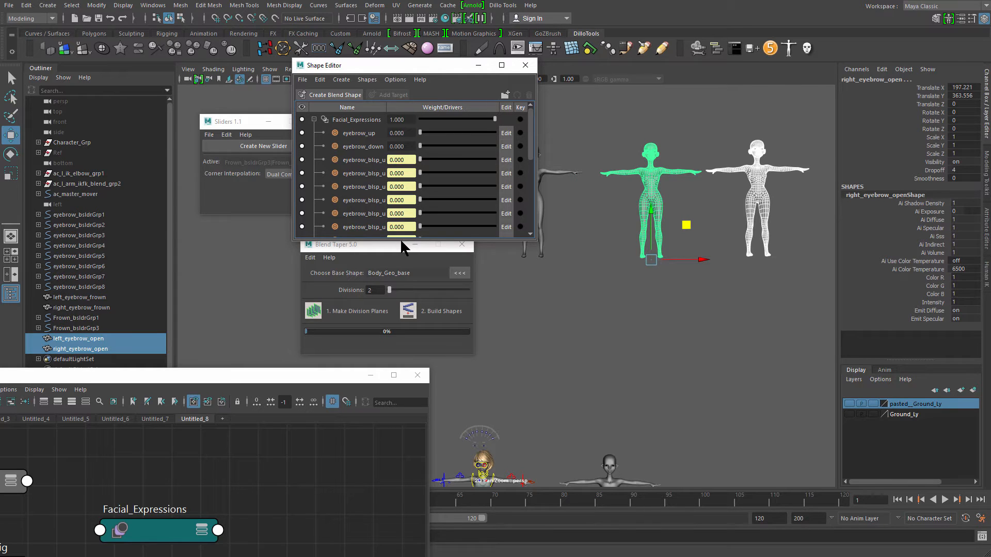
{"action": "left_click_drag", "start_coordinate": [399, 240], "coordinate": [399, 438]}
{"action": "right_click", "coordinate": [377, 122]}
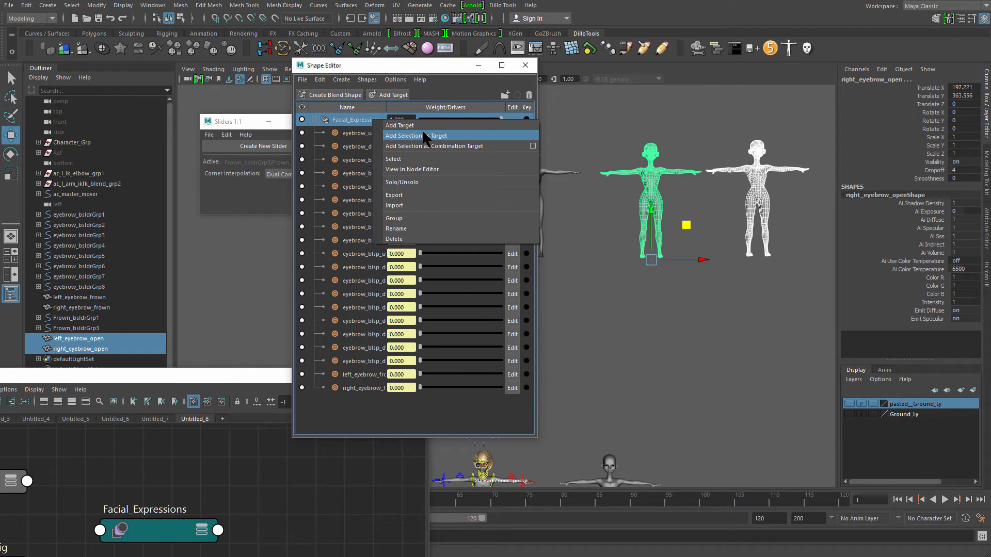
{"action": "left_click", "coordinate": [436, 136]}
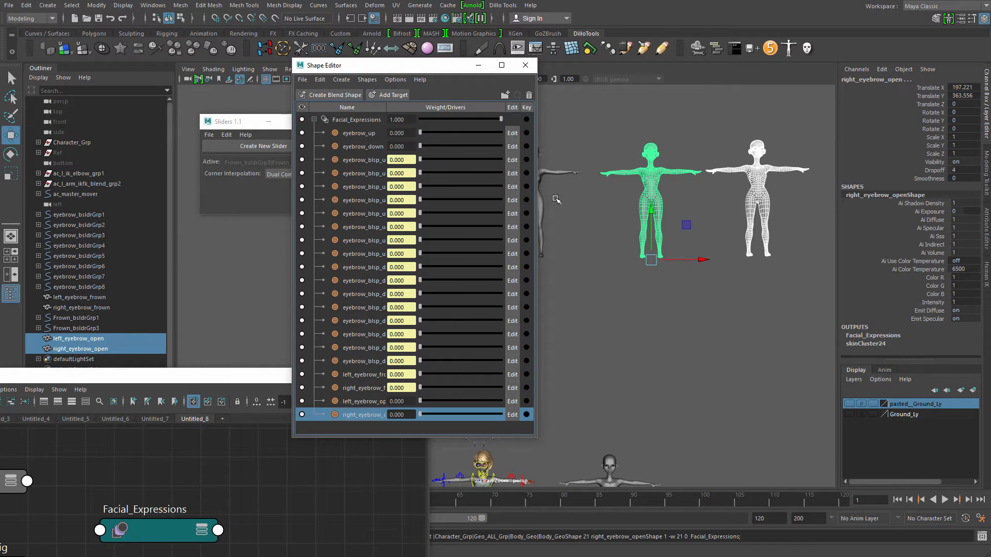
- Preview the left_eyebrow_open target of Facial_Expressions on the rigged character's face
{"action": "middle_click_drag", "start_coordinate": [640, 389], "coordinate": [738, 278], "text": "alt"}
{"action": "scroll", "coordinate": [723, 310], "scroll_direction": "up", "scroll_amount": 5}
{"action": "middle_click_drag", "start_coordinate": [712, 356], "coordinate": [581, 357], "text": "alt"}
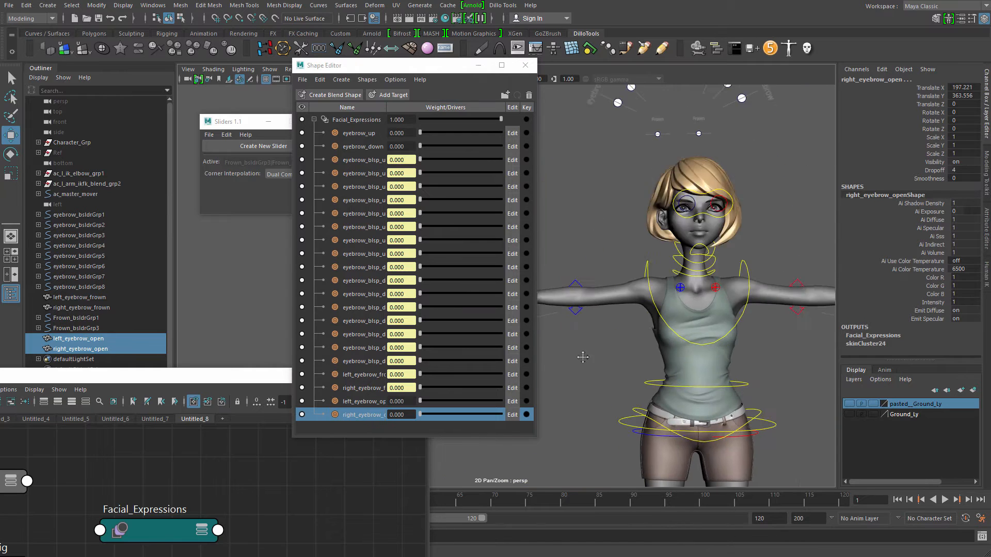
{"action": "scroll", "coordinate": [619, 357], "scroll_direction": "up", "scroll_amount": 5}
{"action": "middle_click_drag", "start_coordinate": [753, 346], "coordinate": [703, 419], "text": "alt"}
{"action": "left_click", "coordinate": [463, 404]}
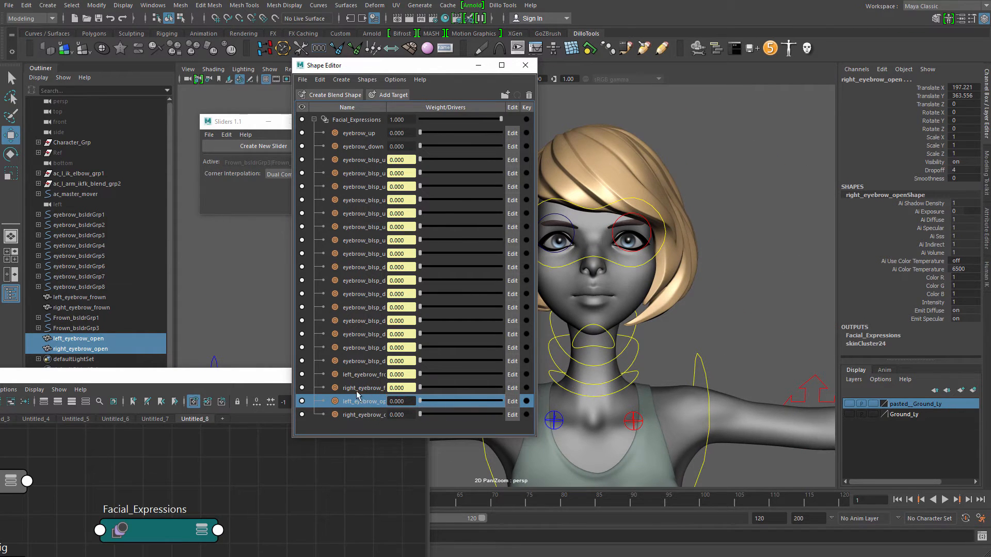
- Make the Frown_bsldrGrp1 control active in Sliders and connect right_eyebrow_openShape of Facial_Expressions to its -x direction
{"action": "middle_click_drag", "start_coordinate": [717, 217], "coordinate": [774, 356], "text": "alt"}
{"action": "right_click_drag", "start_coordinate": [774, 356], "coordinate": [789, 273], "text": "alt"}
{"action": "left_click", "coordinate": [621, 272]}
{"action": "middle_click_drag", "start_coordinate": [789, 273], "coordinate": [719, 267], "text": "alt"}
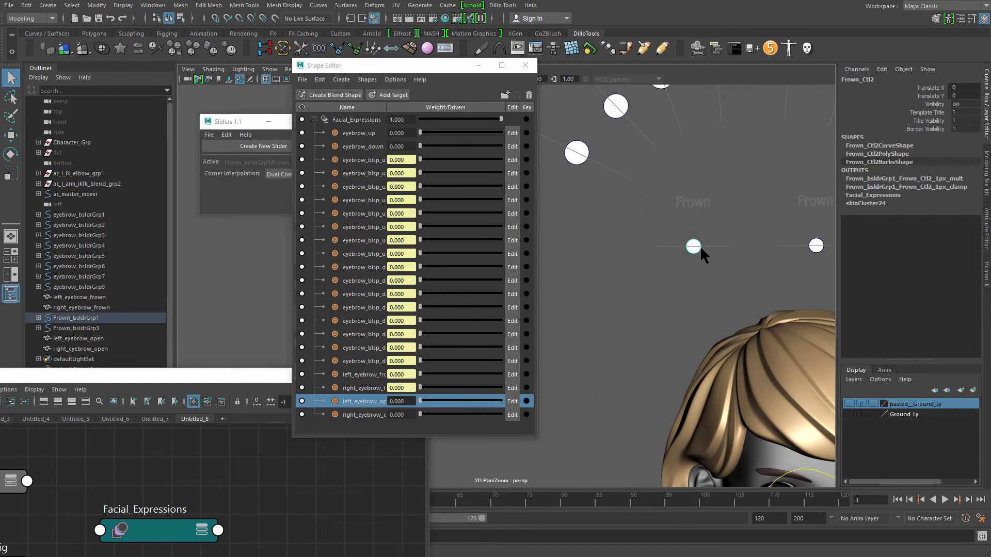
{"action": "right_click_drag", "start_coordinate": [699, 245], "coordinate": [694, 222]}
{"action": "left_click_drag", "start_coordinate": [198, 375], "coordinate": [400, 154]}
{"action": "left_click", "coordinate": [361, 308]}
{"action": "left_click", "coordinate": [904, 269]}
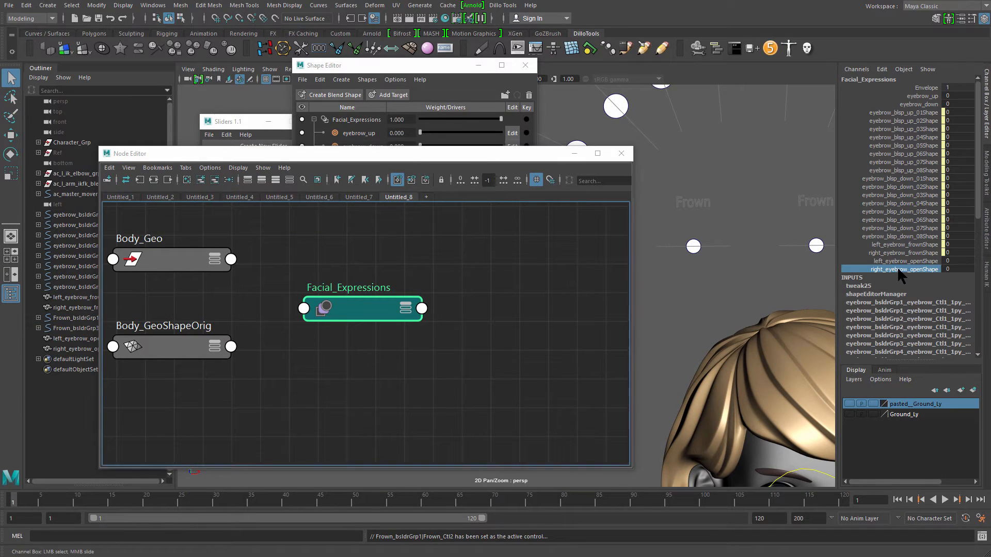
{"action": "right_click_drag", "start_coordinate": [732, 258], "coordinate": [690, 263]}
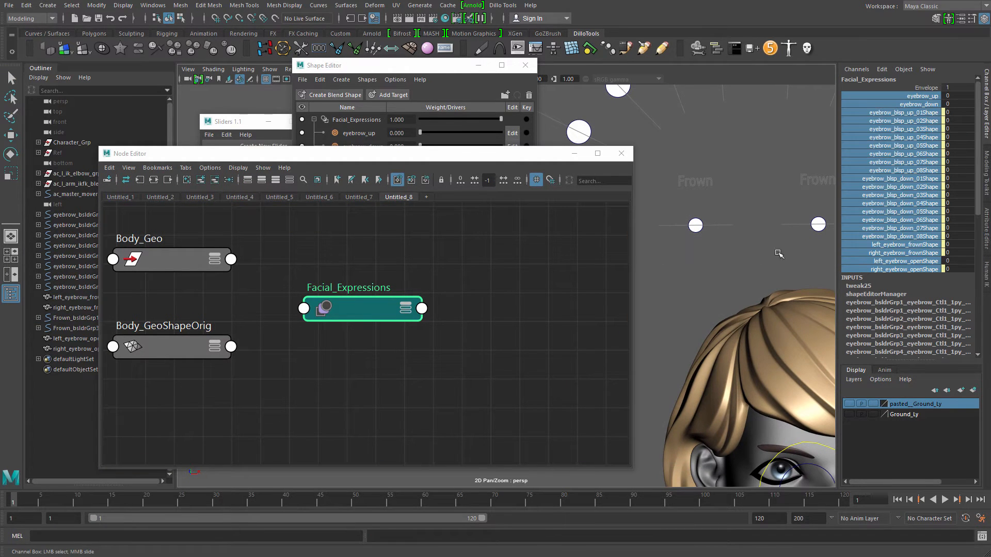
- Make the Frown_bsldrGrp3 control active and connect left_eyebrow_openShape of Facial_Expressions to its +x direction
{"action": "left_click", "coordinate": [715, 214]}
{"action": "right_click", "coordinate": [715, 216]}
{"action": "left_click", "coordinate": [717, 189]}
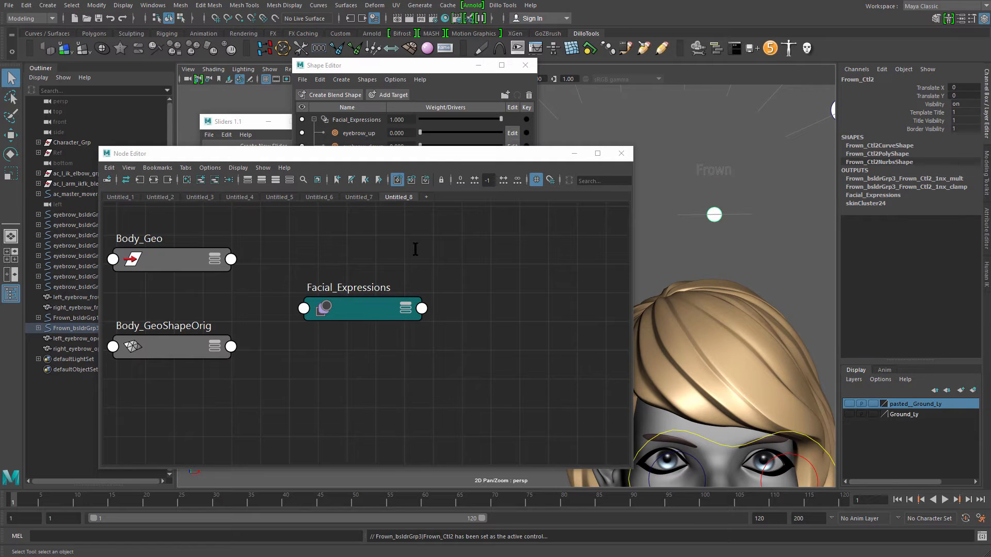
{"action": "left_click", "coordinate": [907, 261]}
{"action": "right_click", "coordinate": [715, 228]}
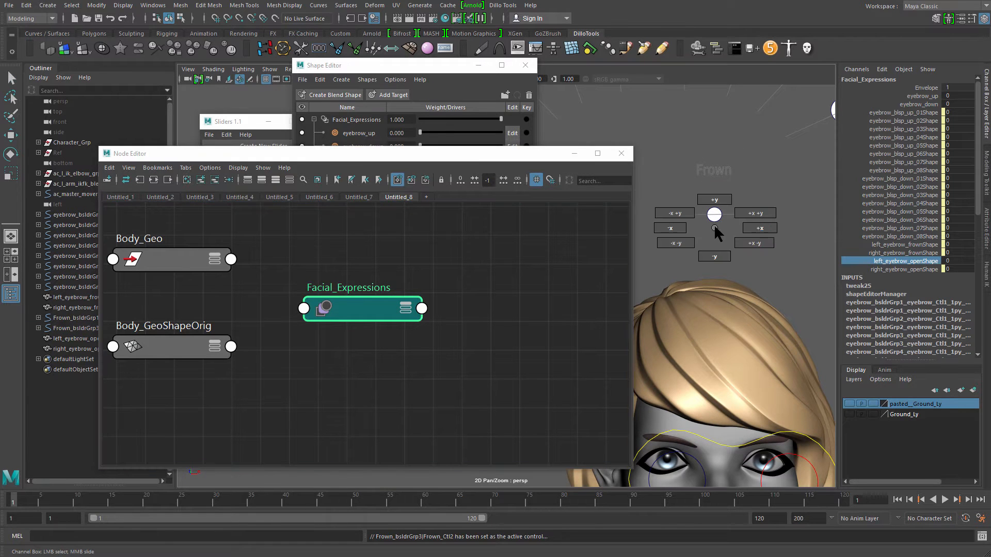
{"action": "left_click", "coordinate": [781, 235]}
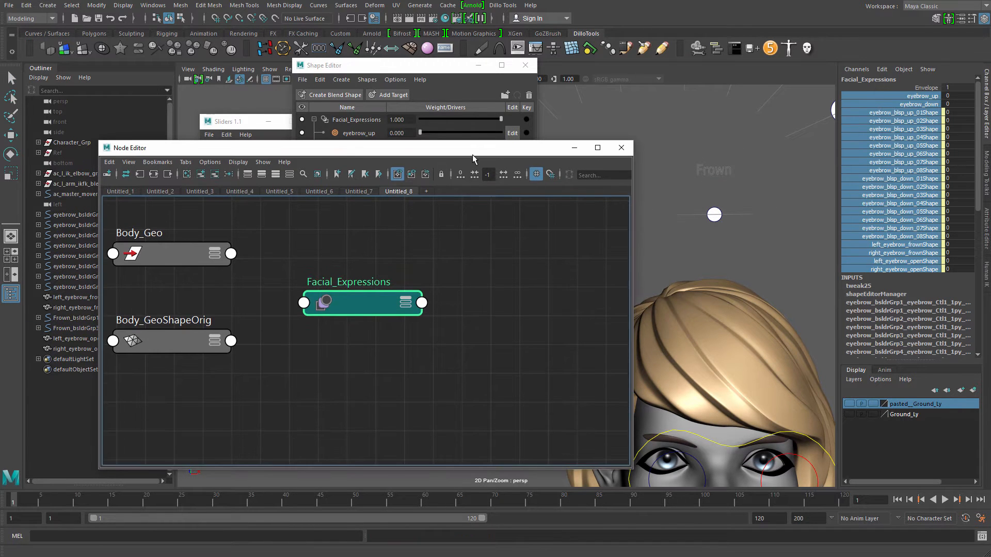
- Test the eyebrow_open shapes by sliding the Frown controls outward, with the Frown_bsldrGrp1 control at Translate X -1
{"action": "left_click_drag", "start_coordinate": [465, 153], "coordinate": [253, 162]}
{"action": "scroll", "coordinate": [610, 172], "scroll_direction": "down", "scroll_amount": 1}
{"action": "middle_click_drag", "start_coordinate": [670, 188], "coordinate": [651, 127], "text": "alt"}
{"action": "left_click_drag", "start_coordinate": [648, 120], "coordinate": [706, 157]}
{"action": "key", "text": "w"}
{"action": "left_click_drag", "start_coordinate": [552, 143], "coordinate": [457, 151]}
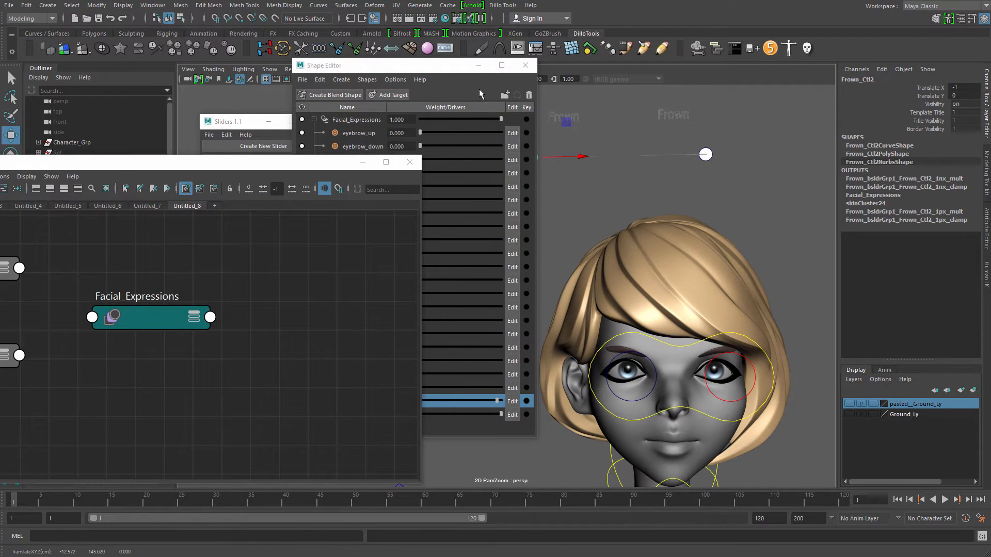
- Minimise the Node Editor, Blend Taper and Shape Editor windows to clear the viewport
{"action": "left_click_drag", "start_coordinate": [475, 67], "coordinate": [264, 90]}
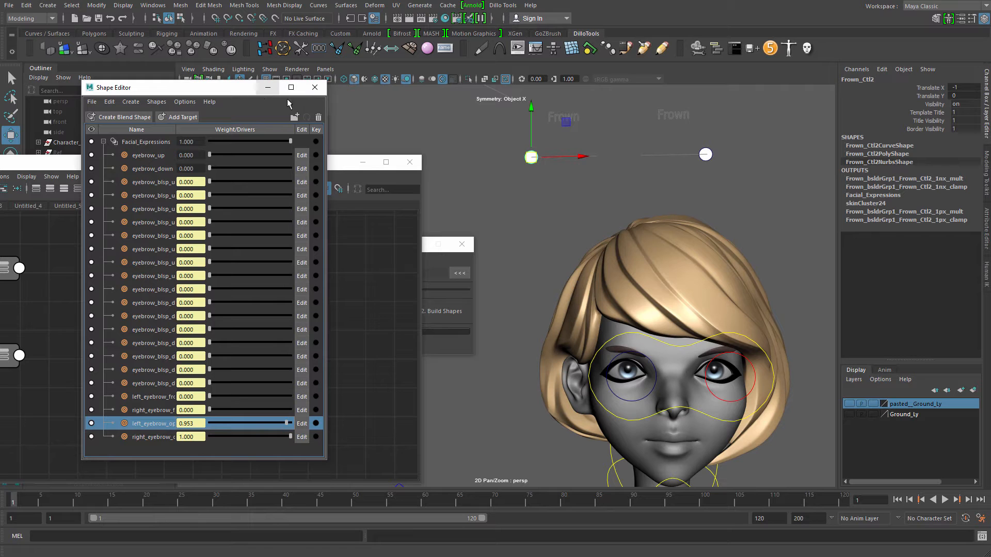
{"action": "left_click_drag", "start_coordinate": [341, 164], "coordinate": [379, 138]}
{"action": "left_click", "coordinate": [393, 138]}
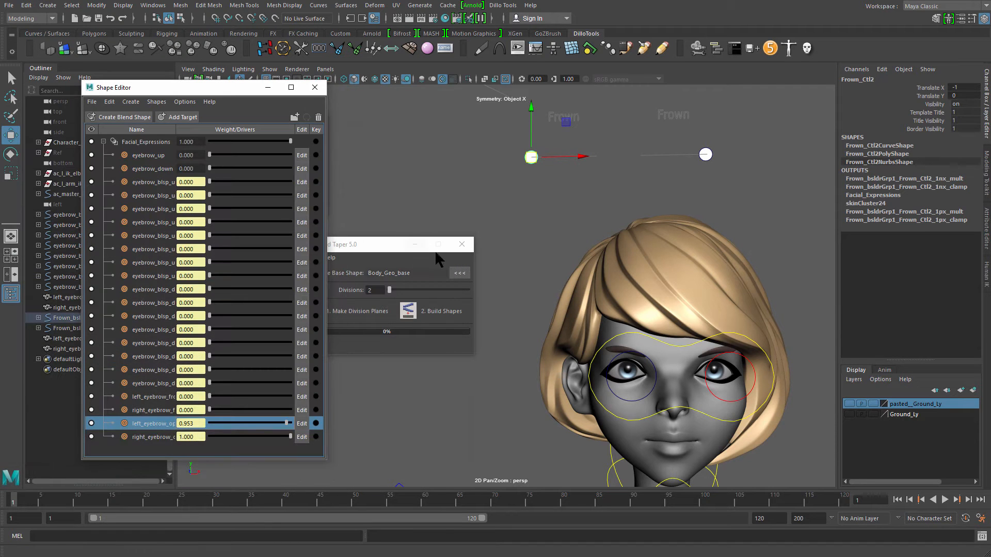
{"action": "left_click", "coordinate": [415, 244]}
{"action": "left_click", "coordinate": [268, 87]}
- Slide the Frown controls inward to test the frown, Frown_bsldrGrp1's to about Translate X 0.977 and Frown_bsldrGrp3's to about -0.848
{"action": "scroll", "coordinate": [410, 221], "scroll_direction": "down", "scroll_amount": 3}
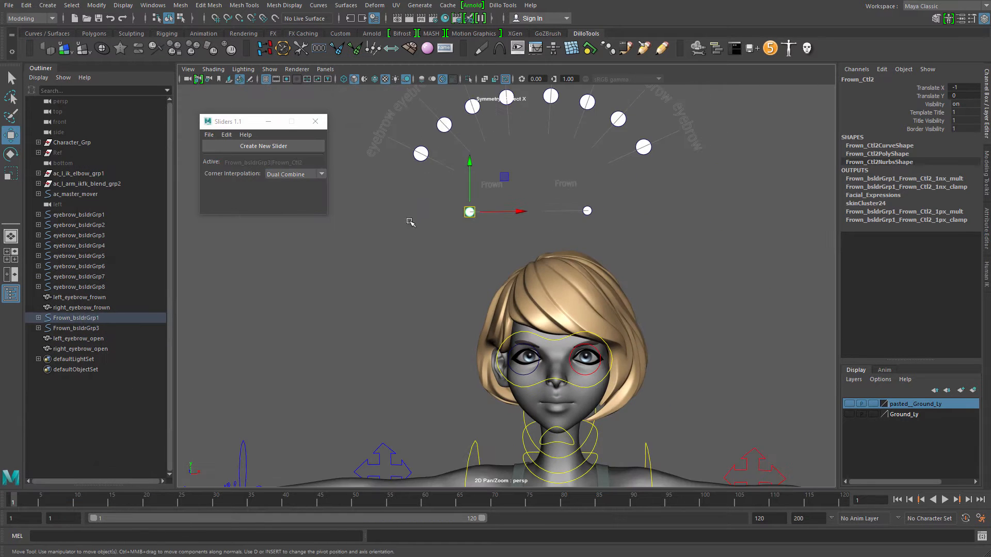
{"action": "left_click", "coordinate": [410, 222]}
{"action": "left_click_drag", "start_coordinate": [445, 204], "coordinate": [549, 226]}
{"action": "left_click", "coordinate": [466, 211]}
{"action": "middle_click_drag", "start_coordinate": [491, 250], "coordinate": [484, 282], "text": "alt"}
{"action": "scroll", "coordinate": [484, 282], "scroll_direction": "up", "scroll_amount": 3}
{"action": "left_click", "coordinate": [484, 282]}
{"action": "left_click_drag", "start_coordinate": [486, 203], "coordinate": [533, 238]}
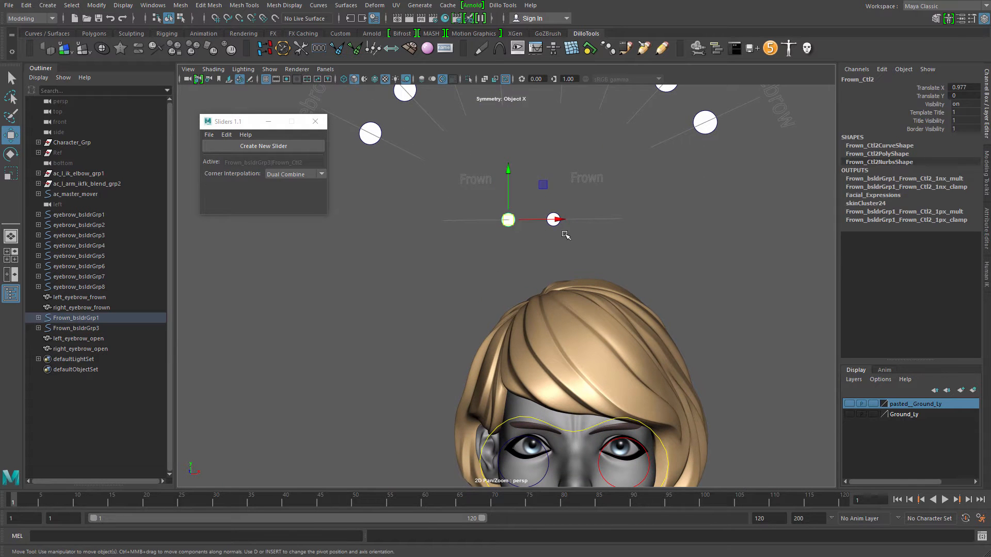
{"action": "left_click", "coordinate": [537, 206]}
{"action": "left_click_drag", "start_coordinate": [535, 196], "coordinate": [591, 243]}
{"action": "left_click_drag", "start_coordinate": [460, 202], "coordinate": [538, 220]}
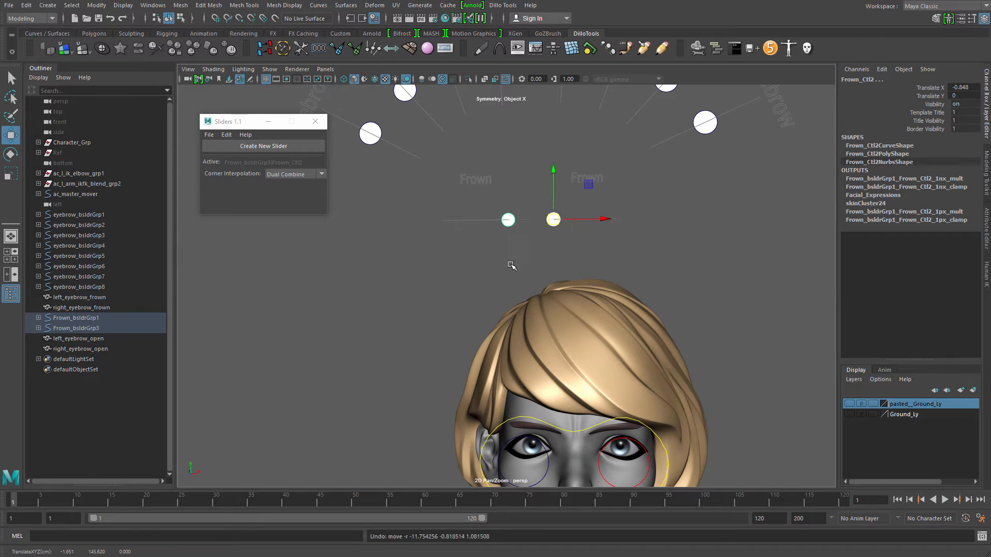
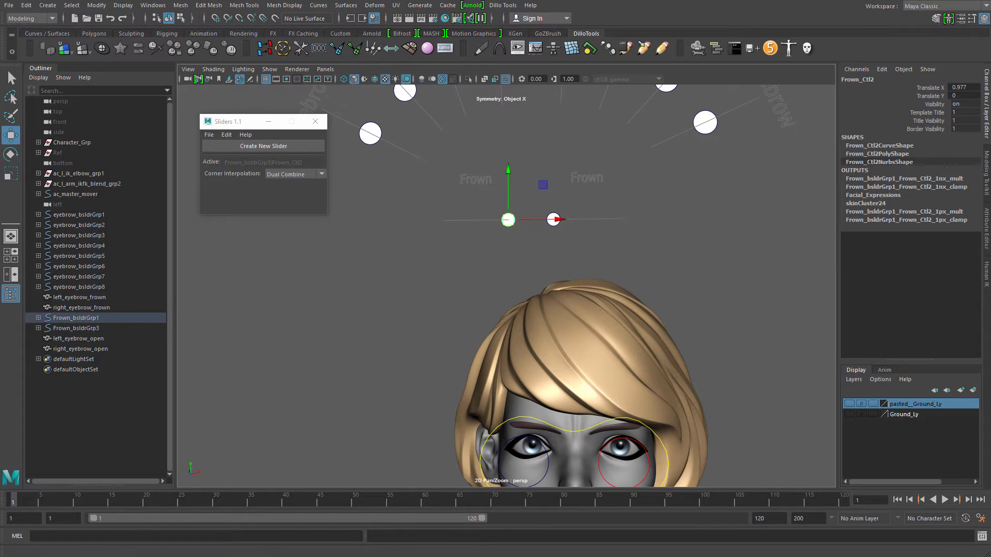
- Test moving the Frown controls together and leave the Frown_bsldrGrp1 control at about Translate X 0.929
{"action": "left_click", "coordinate": [76, 318]}
{"action": "left_click", "coordinate": [471, 236]}
{"action": "left_click_drag", "start_coordinate": [482, 206], "coordinate": [529, 233]}
{"action": "key", "text": "ctrl+z"}
{"action": "left_click", "coordinate": [565, 257]}
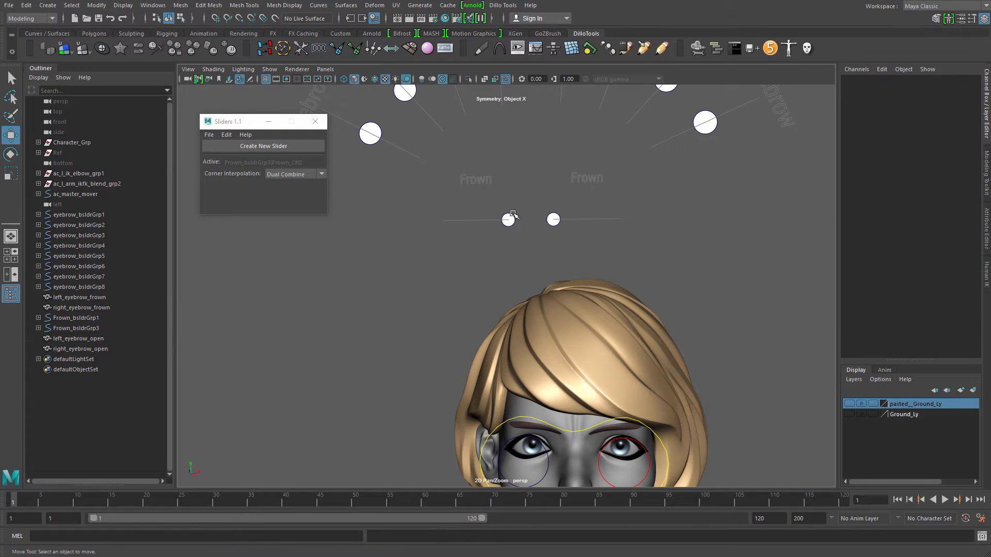
{"action": "left_click_drag", "start_coordinate": [569, 225], "coordinate": [584, 241]}
{"action": "scroll", "coordinate": [501, 190], "scroll_direction": "up", "scroll_amount": 1}
{"action": "middle_click_drag", "start_coordinate": [511, 200], "coordinate": [511, 155], "text": "alt"}
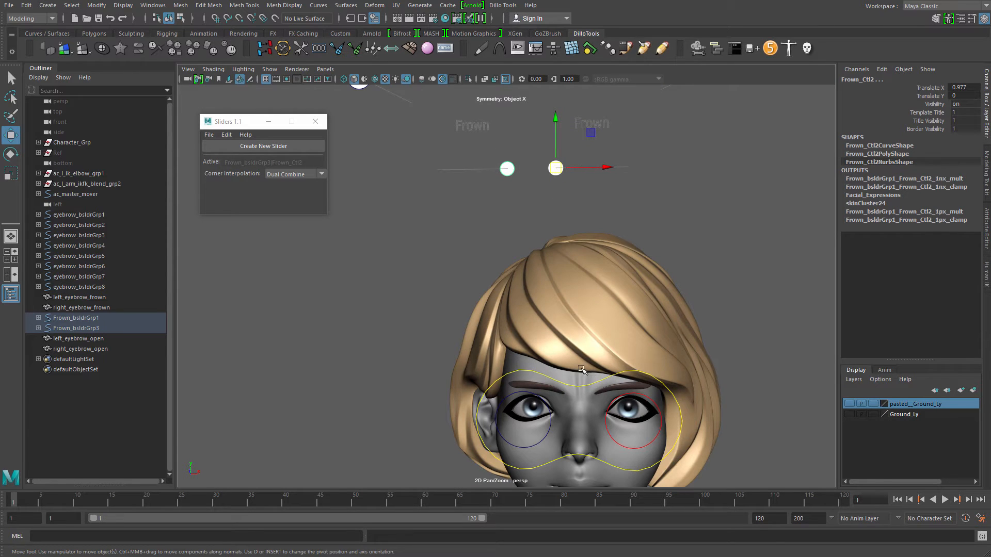
{"action": "left_click_drag", "start_coordinate": [460, 122], "coordinate": [607, 181]}
{"action": "left_click_drag", "start_coordinate": [481, 137], "coordinate": [528, 170]}
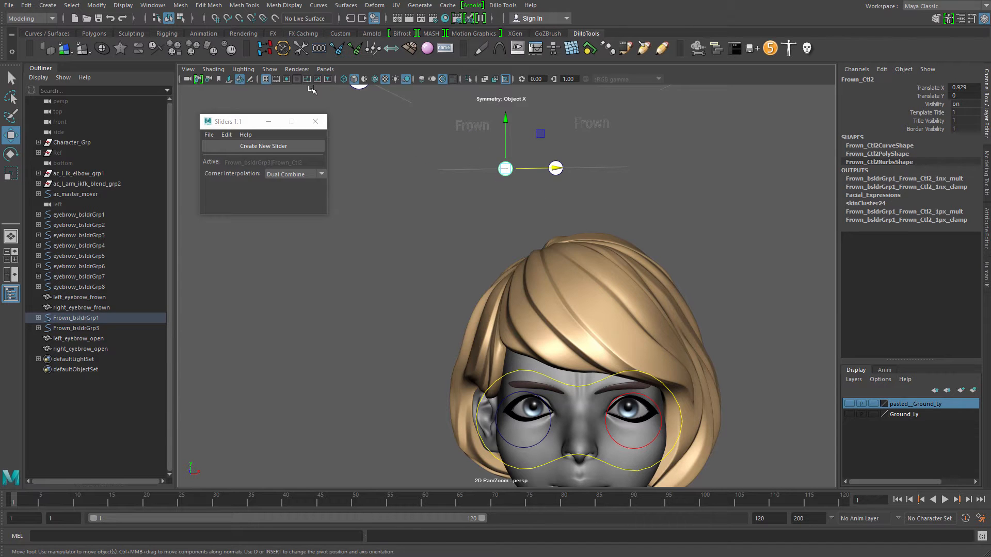
- Try rotating the Frown_bsldrGrp1 slider group to -180 degrees about Z
{"action": "key", "text": "Up"}
{"action": "key", "text": "e"}
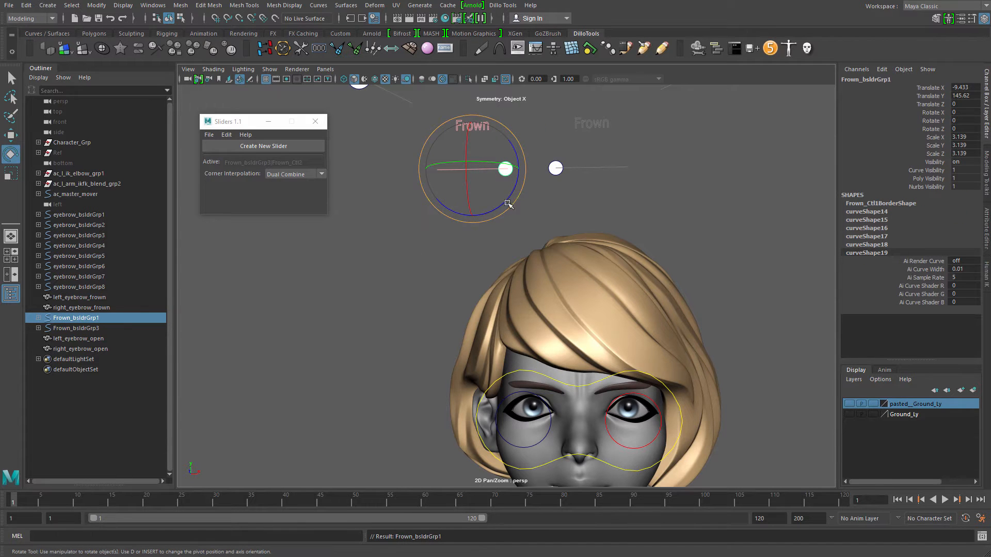
{"action": "left_click_drag", "start_coordinate": [512, 191], "coordinate": [365, 213]}
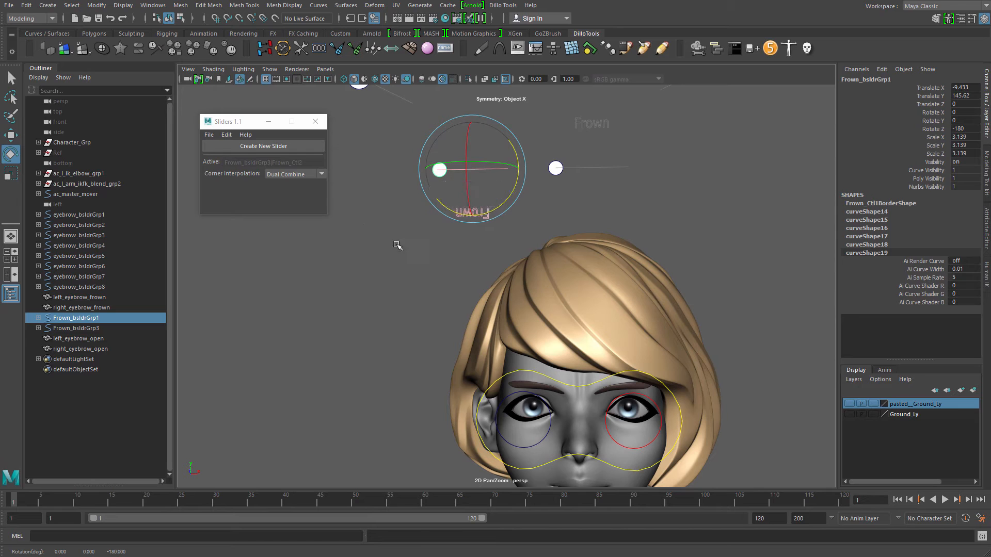
{"action": "left_click", "coordinate": [398, 243]}
- Try moving both Frown controls together with the group flipped, and undo back to the unrotated slider group
{"action": "left_click_drag", "start_coordinate": [408, 145], "coordinate": [425, 153]}
{"action": "key", "text": "w"}
{"action": "left_click_drag", "start_coordinate": [365, 141], "coordinate": [367, 142]}
{"action": "mouse_move", "coordinate": [375, 143]}
{"action": "left_mouse_down"}
{"action": "mouse_move", "coordinate": [659, 187]}
{"action": "mouse_move", "coordinate": [672, 199]}
{"action": "left_mouse_up"}
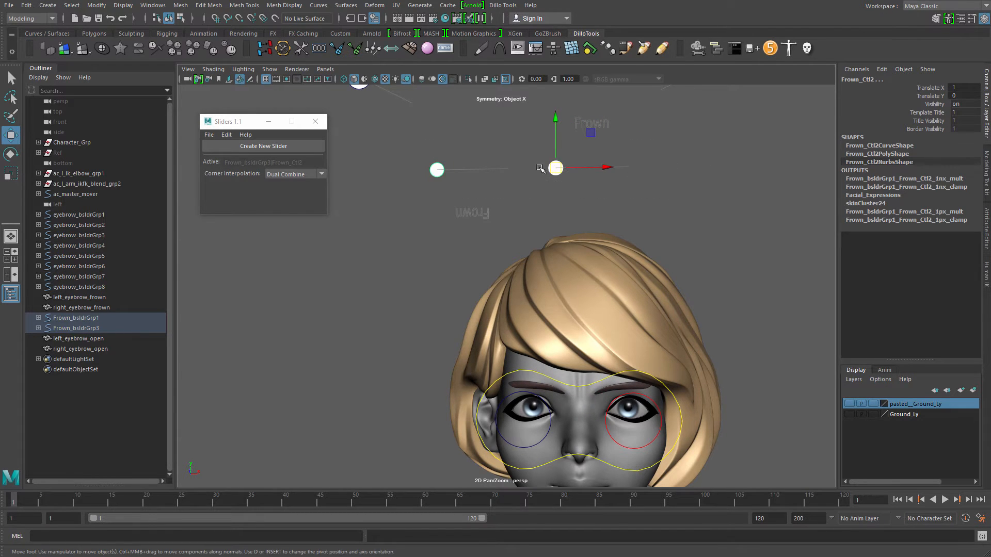
{"action": "mouse_move", "coordinate": [553, 168]}
{"action": "left_mouse_down"}
{"action": "mouse_move", "coordinate": [750, 166]}
{"action": "mouse_move", "coordinate": [347, 166]}
{"action": "mouse_move", "coordinate": [237, 199]}
{"action": "mouse_move", "coordinate": [499, 227]}
{"action": "left_mouse_up"}
{"action": "left_click", "coordinate": [515, 229]}
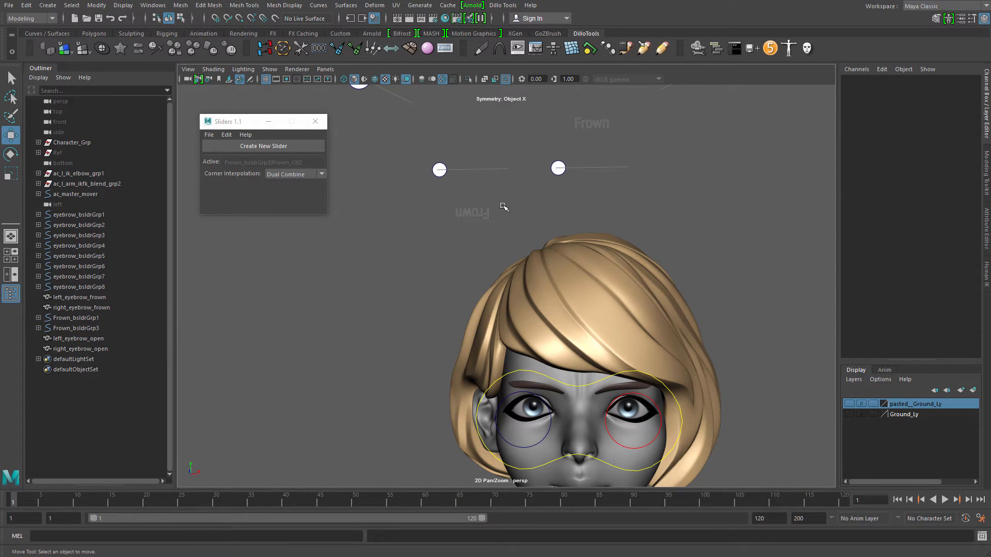
{"action": "key", "text": "ctrl+z"}
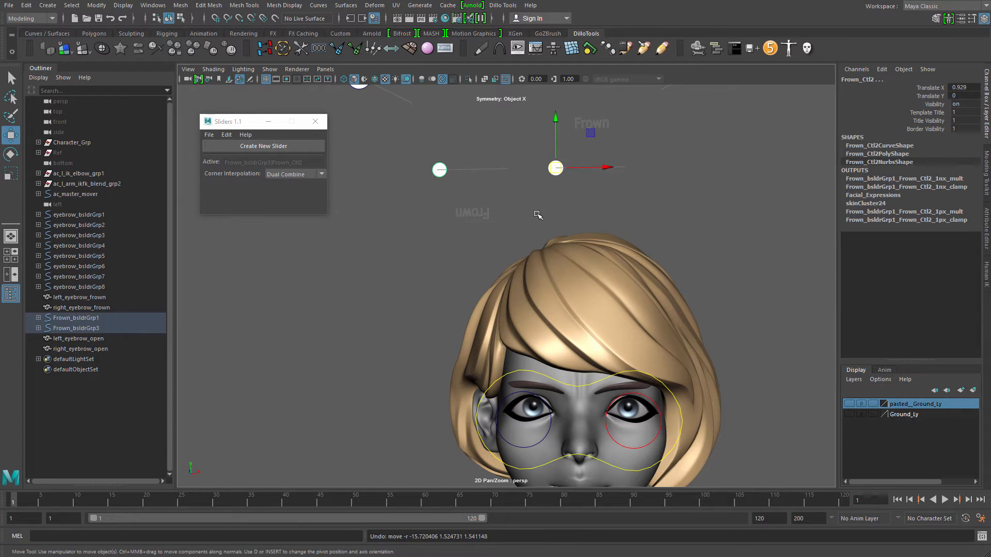
{"action": "key", "text": "ctrl+z"}
- Reset both Frown controls to Translate X 0 and clear the selection
{"action": "right_click_drag", "start_coordinate": [550, 245], "coordinate": [471, 245], "text": "alt"}
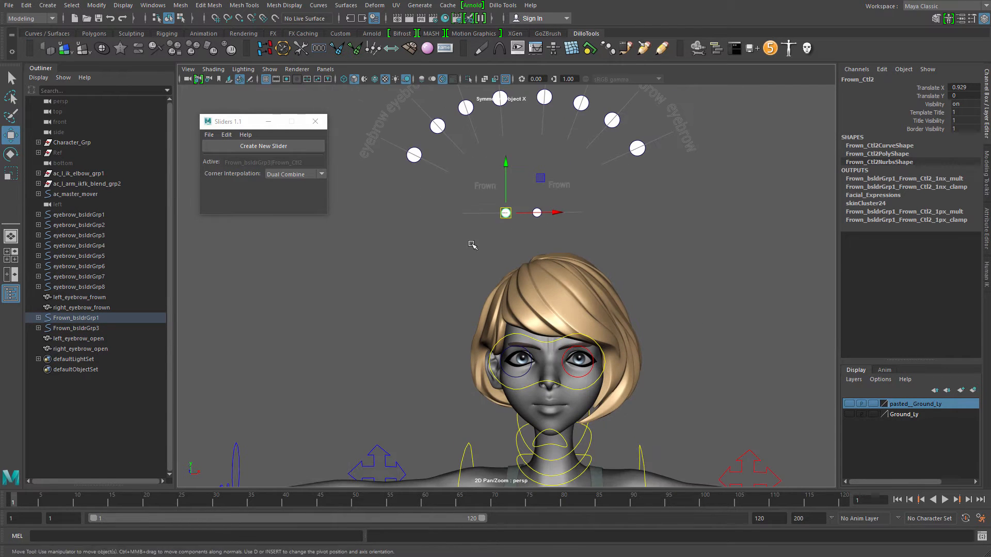
{"action": "key", "text": "super"}
{"action": "left_click", "coordinate": [475, 251]}
{"action": "left_click_drag", "start_coordinate": [466, 197], "coordinate": [623, 227]}
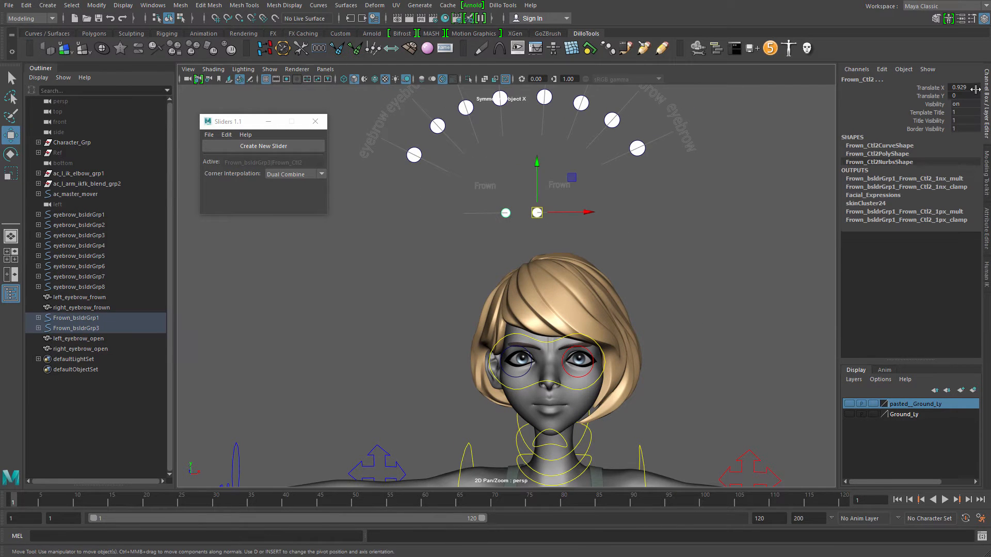
{"action": "key", "text": "Return"}
{"action": "key", "text": "super"}
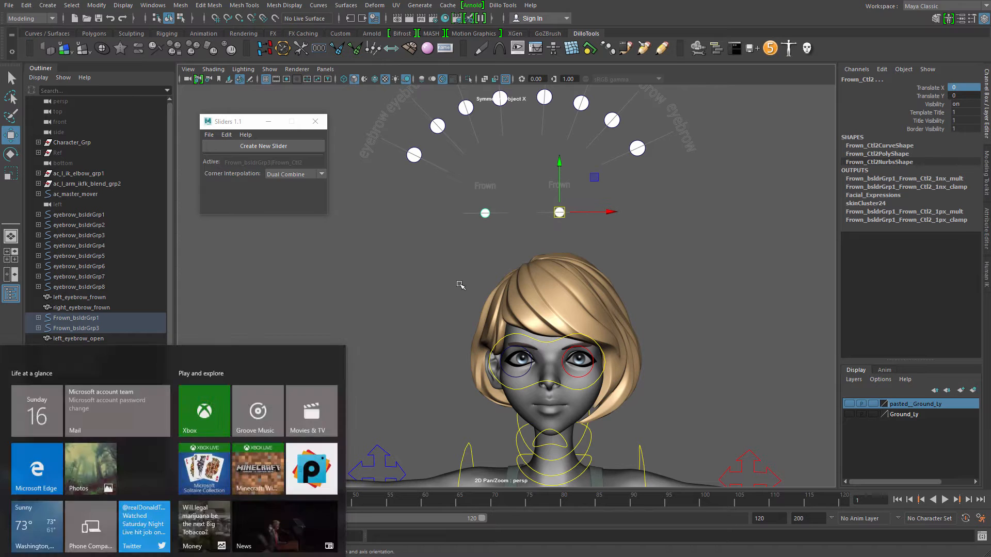
{"action": "key", "text": "super"}
{"action": "middle_click_drag", "start_coordinate": [258, 273], "coordinate": [303, 253], "text": "alt"}
{"action": "right_click_drag", "start_coordinate": [303, 253], "coordinate": [360, 283], "text": "alt"}
{"action": "left_click", "coordinate": [419, 314]}
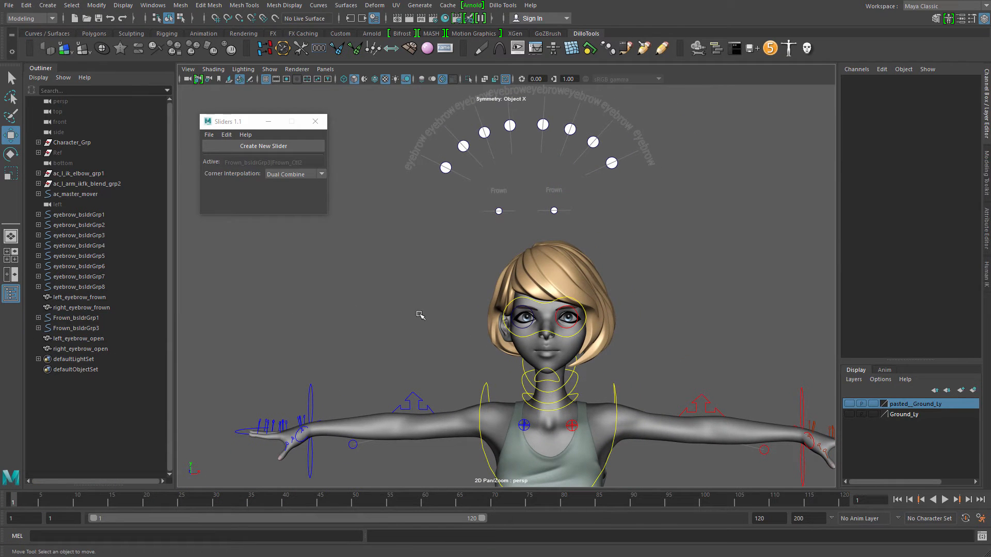
- Select all the eyebrow and Frown slider controls together and try moving them upward
{"action": "left_click_drag", "start_coordinate": [591, 225], "coordinate": [592, 226]}
{"action": "left_click_drag", "start_coordinate": [362, 247], "coordinate": [674, 320], "text": "alt"}
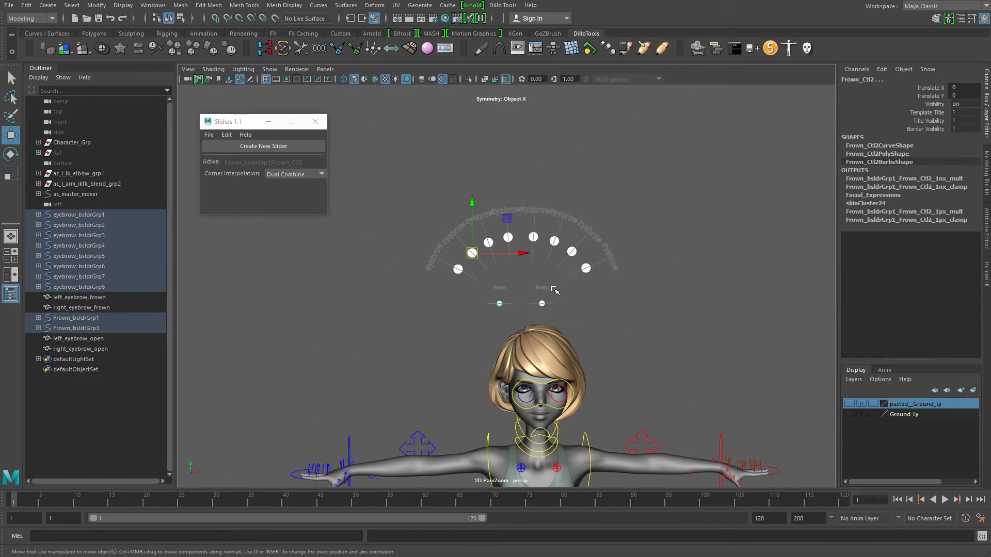
{"action": "left_click_drag", "start_coordinate": [497, 255], "coordinate": [497, 131]}
{"action": "middle_click_drag", "start_coordinate": [534, 320], "coordinate": [533, 259], "text": "alt"}
{"action": "right_click_drag", "start_coordinate": [533, 259], "coordinate": [593, 268], "text": "alt"}
{"action": "middle_click_drag", "start_coordinate": [593, 269], "coordinate": [385, 210], "text": "alt"}
{"action": "middle_click_drag", "start_coordinate": [483, 243], "coordinate": [520, 368], "text": "alt"}
- Examine the face mesh around the eyes, eyelids and eyebrows
{"action": "key", "text": "q"}
{"action": "left_click", "coordinate": [505, 326]}
{"action": "right_click_drag", "start_coordinate": [480, 344], "coordinate": [522, 352], "text": "alt"}
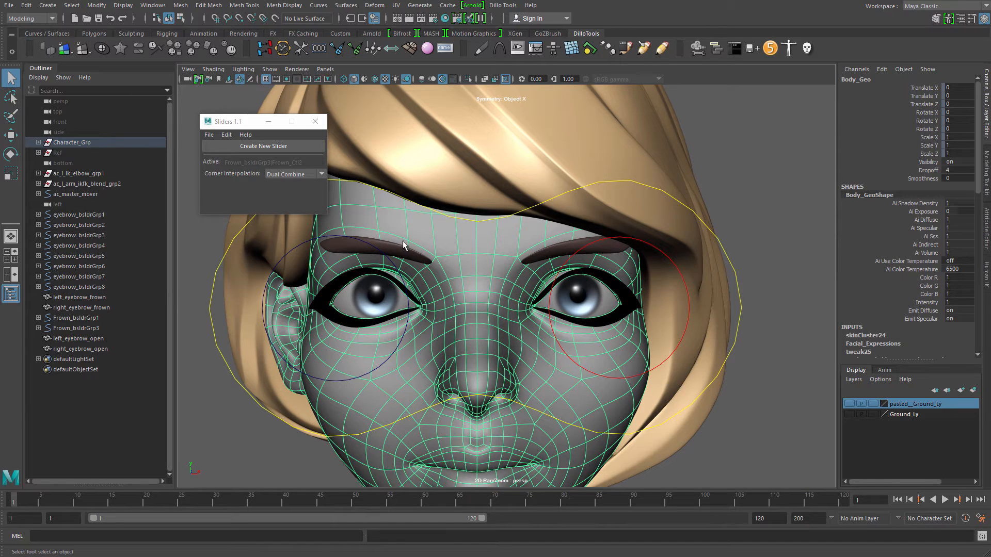
{"action": "middle_click_drag", "start_coordinate": [429, 265], "coordinate": [477, 262], "text": "alt"}
{"action": "right_click_drag", "start_coordinate": [477, 262], "coordinate": [336, 299], "text": "alt"}
{"action": "left_click_drag", "start_coordinate": [336, 299], "coordinate": [341, 301], "text": "alt"}
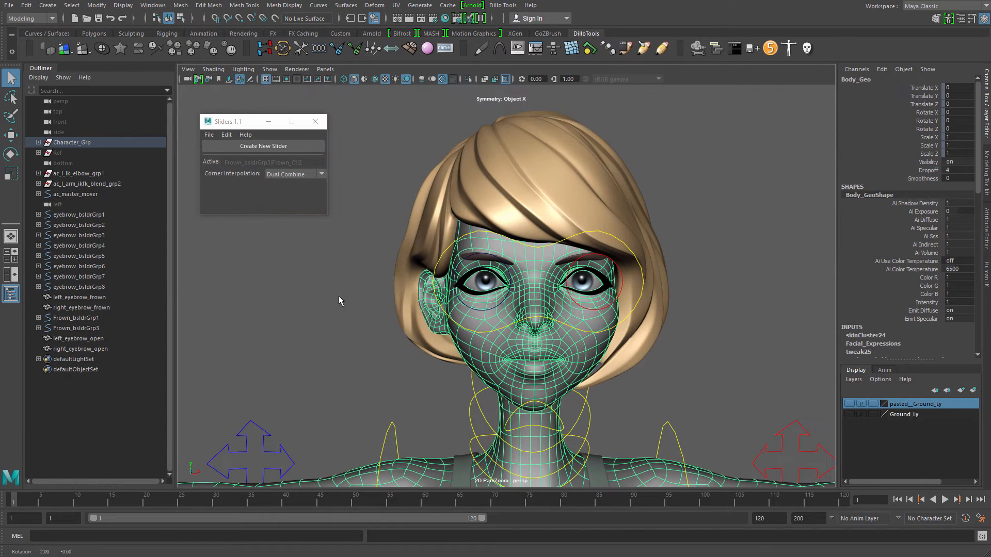
{"action": "middle_click_drag", "start_coordinate": [550, 281], "coordinate": [503, 286], "text": "alt"}
{"action": "right_click_drag", "start_coordinate": [504, 286], "coordinate": [517, 284], "text": "alt"}
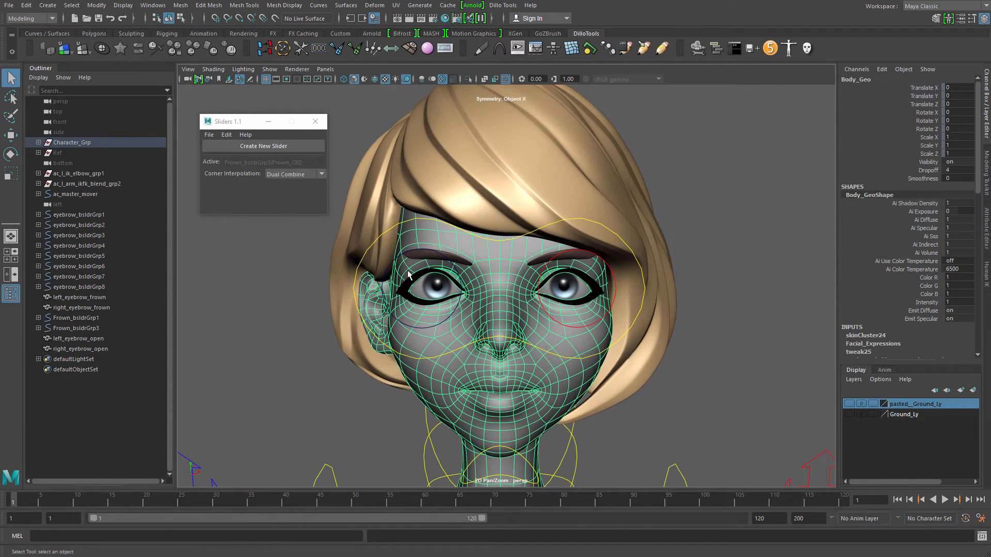
{"action": "right_click_drag", "start_coordinate": [581, 252], "coordinate": [484, 220], "text": "alt"}
{"action": "left_click", "coordinate": [699, 173]}
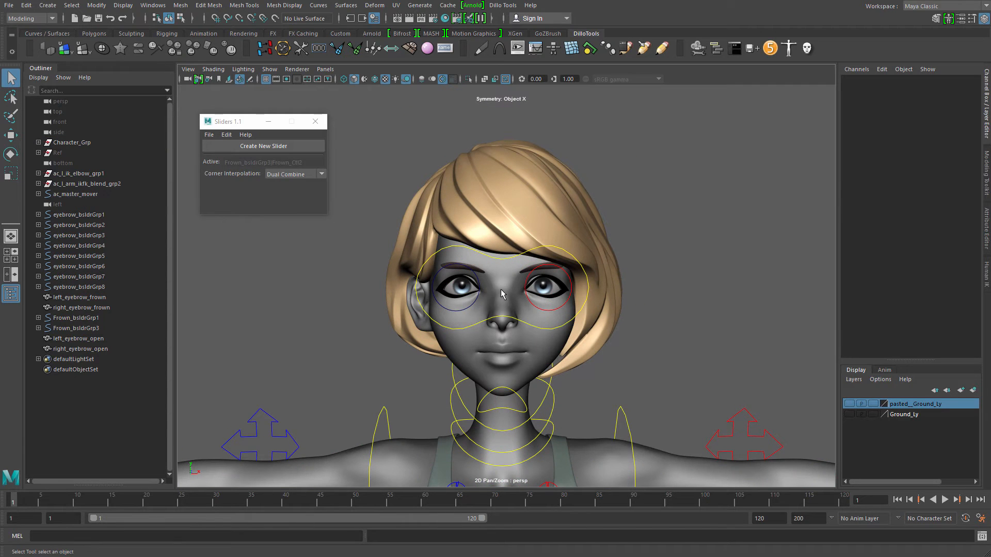
- Add a new blend shape target for Body_Geo to Facial_Expressions and name it eyelid_close
{"action": "left_click", "coordinate": [499, 287]}
{"action": "left_click", "coordinate": [133, 555]}
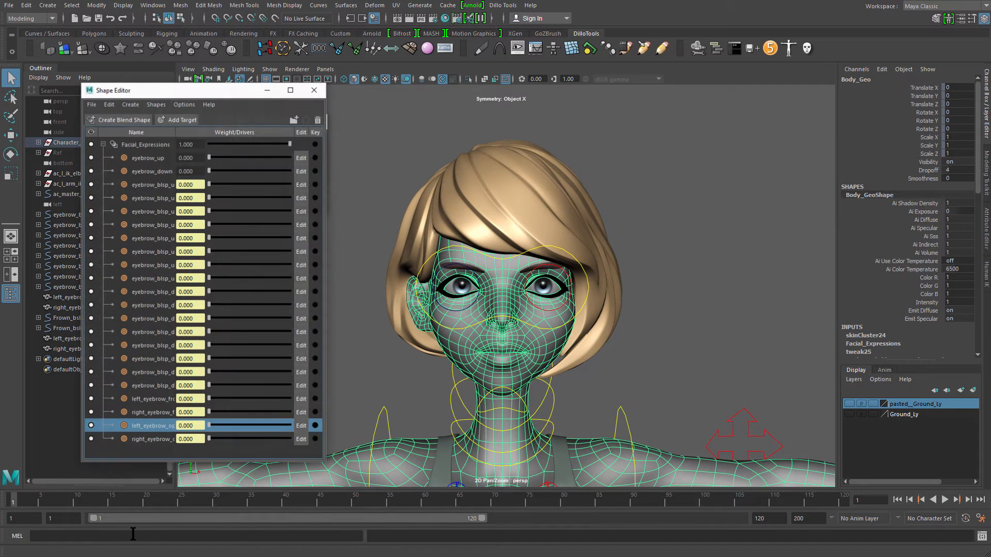
{"action": "left_click", "coordinate": [181, 117]}
{"action": "double_click", "coordinate": [155, 439]}
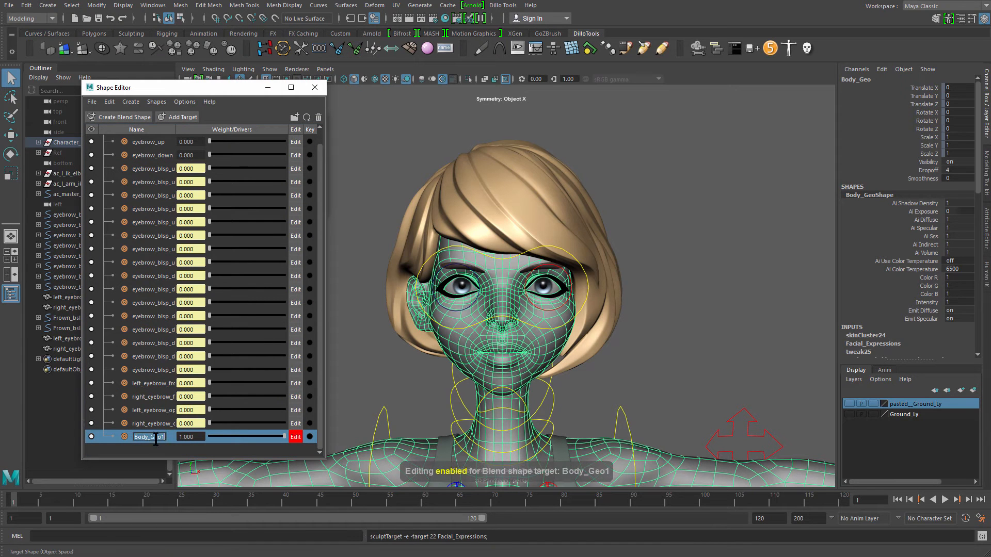
{"action": "type", "text": "eyelid_close"}
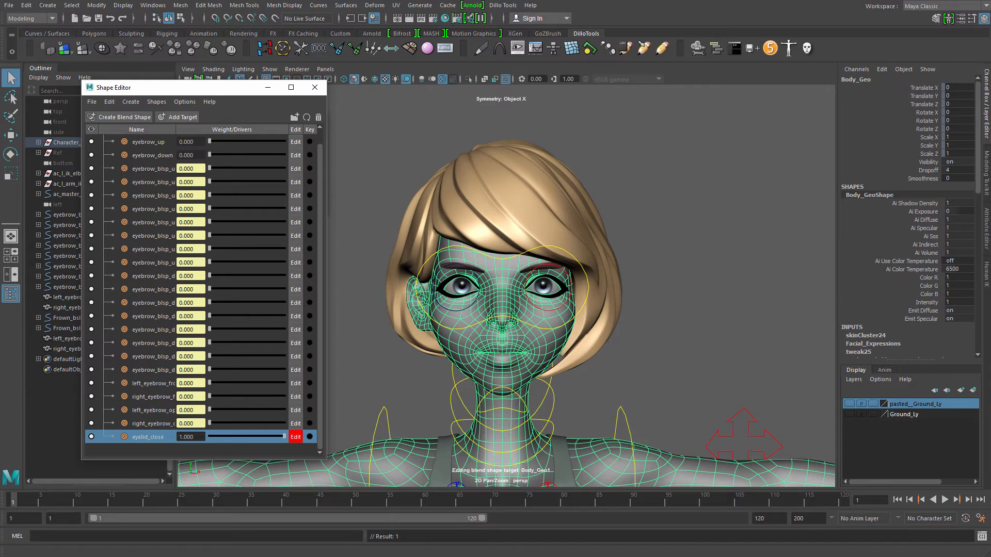
- Select the upper and lower eyelashes of both eyes along with Body_Geo and isolate them
{"action": "right_click_drag", "start_coordinate": [593, 236], "coordinate": [631, 325], "text": "alt"}
{"action": "key", "text": "ctrl+1"}
{"action": "key", "text": "ctrl+1"}
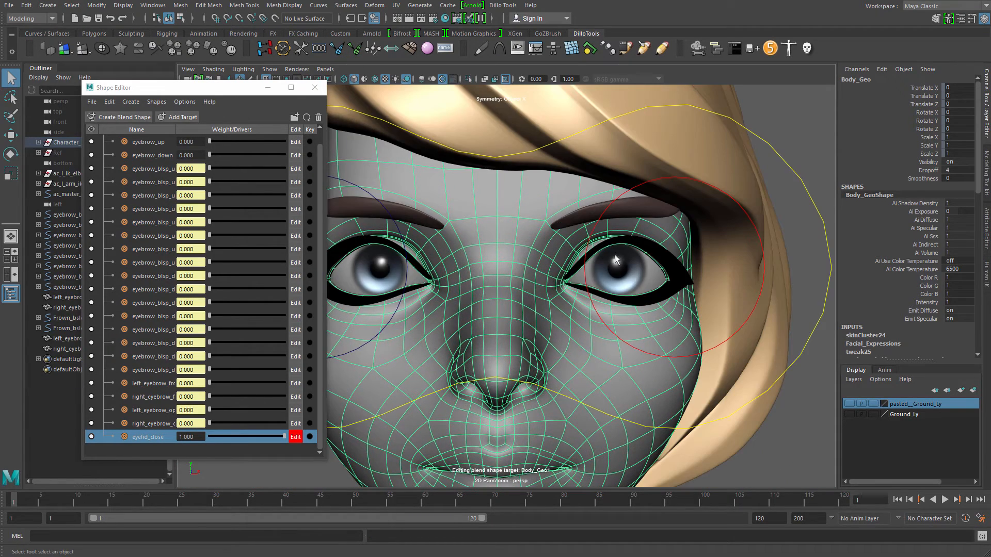
{"action": "left_click", "coordinate": [650, 252]}
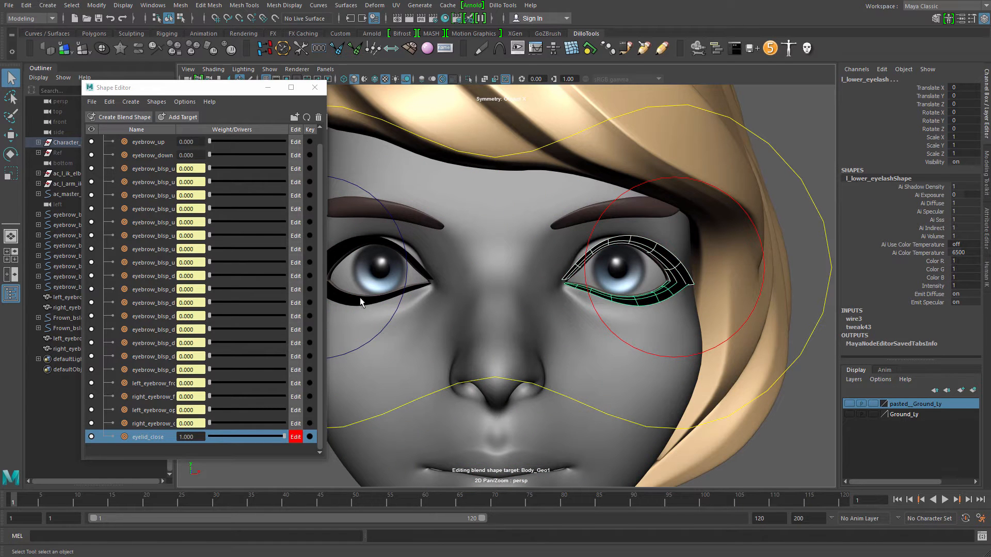
{"action": "left_click", "coordinate": [503, 242]}
{"action": "key", "text": "ctrl+1"}
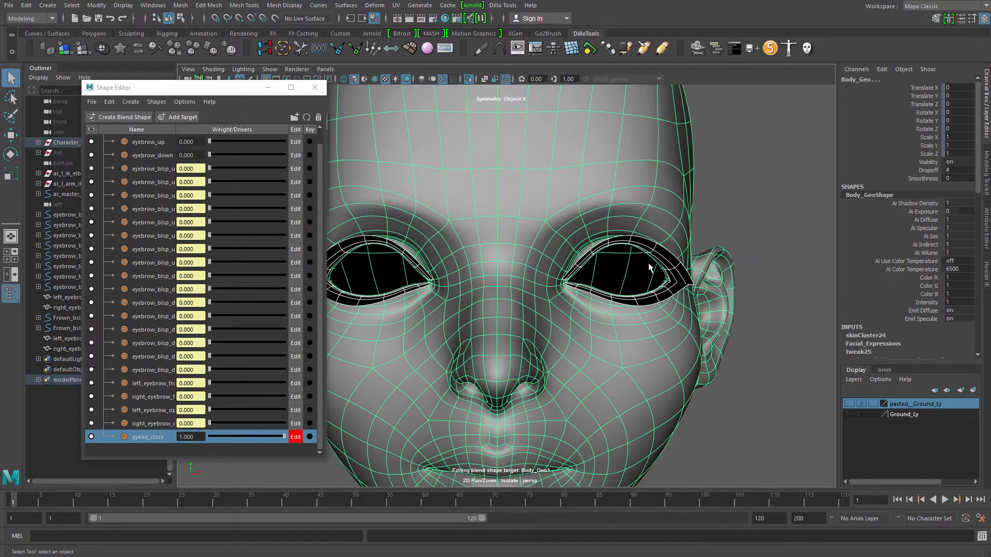
{"action": "right_click_drag", "start_coordinate": [653, 252], "coordinate": [619, 252]}
{"action": "left_click_drag", "start_coordinate": [645, 258], "coordinate": [614, 253], "text": "alt"}
{"action": "left_click", "coordinate": [656, 227]}
{"action": "right_click_drag", "start_coordinate": [614, 231], "coordinate": [640, 289], "text": "alt"}
{"action": "key", "text": "ctrl+z"}
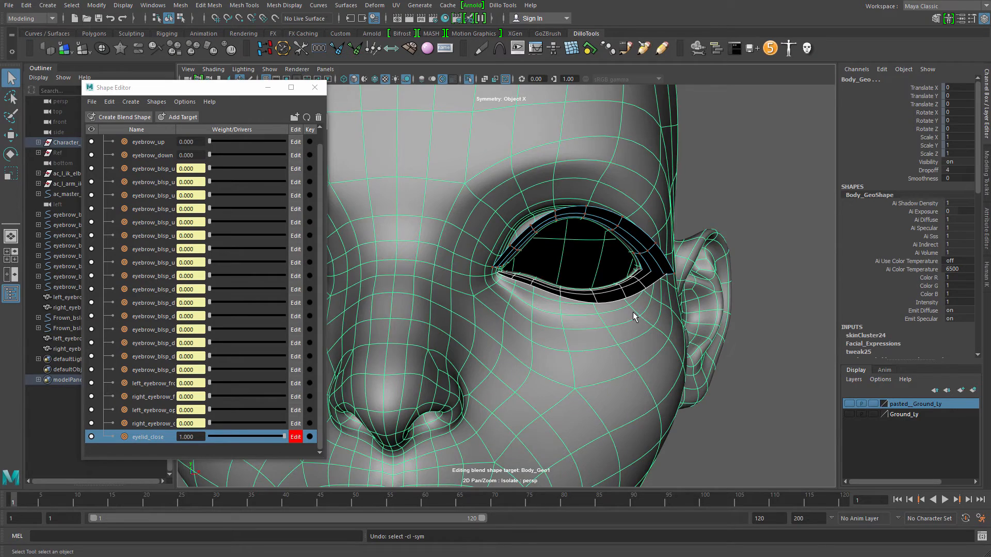
{"action": "key", "text": "ctrl+z"}
- Isolate Body_Geo with the eyelashes and both eyes, and display them shaded with textures
{"action": "middle_click_drag", "start_coordinate": [633, 312], "coordinate": [729, 279], "text": "alt"}
{"action": "right_click_drag", "start_coordinate": [730, 280], "coordinate": [592, 294], "text": "alt"}
{"action": "key", "text": "ctrl+1"}
{"action": "left_click_drag", "start_coordinate": [587, 264], "coordinate": [582, 267]}
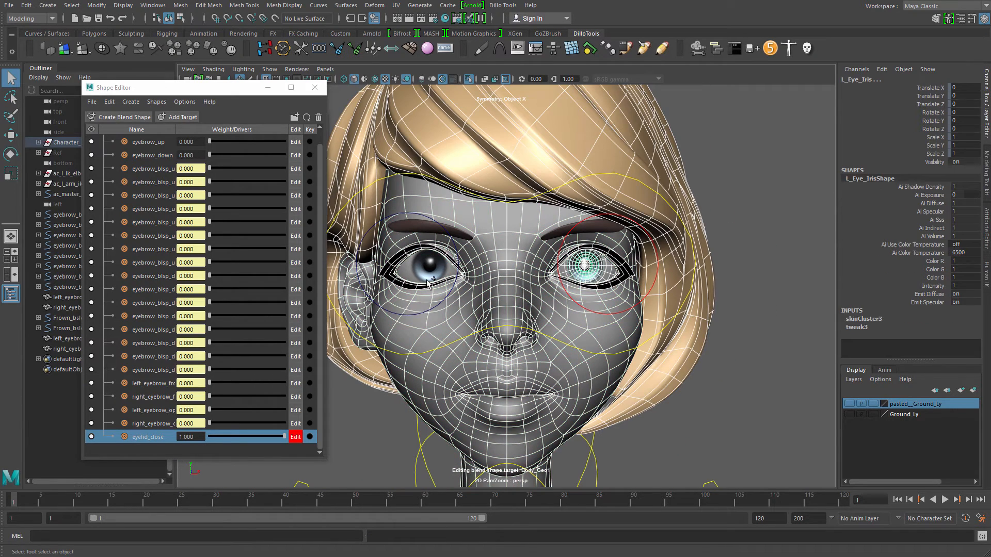
{"action": "left_click", "coordinate": [414, 262]}
{"action": "key", "text": "ctrl+1"}
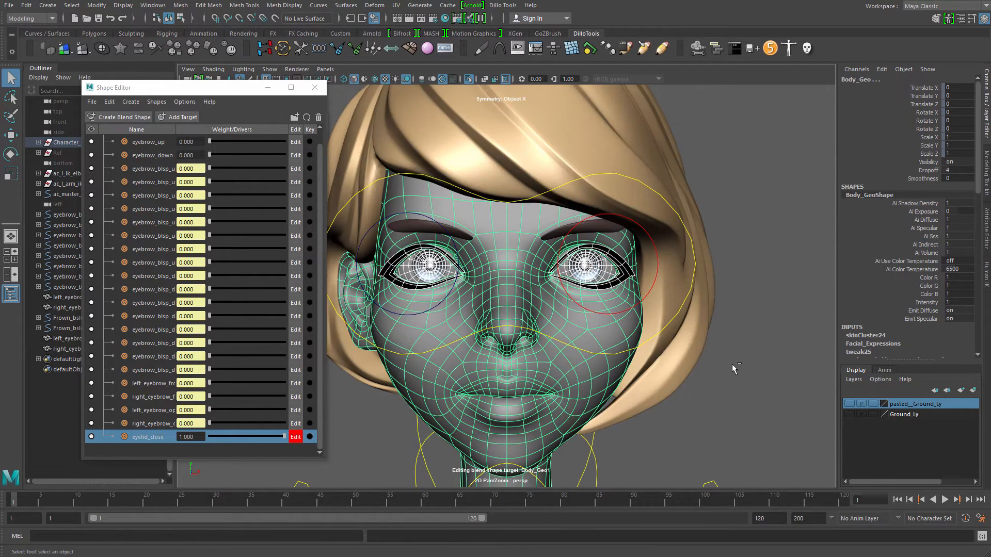
{"action": "key", "text": "4"}
{"action": "left_click", "coordinate": [710, 369]}
{"action": "key", "text": "5"}
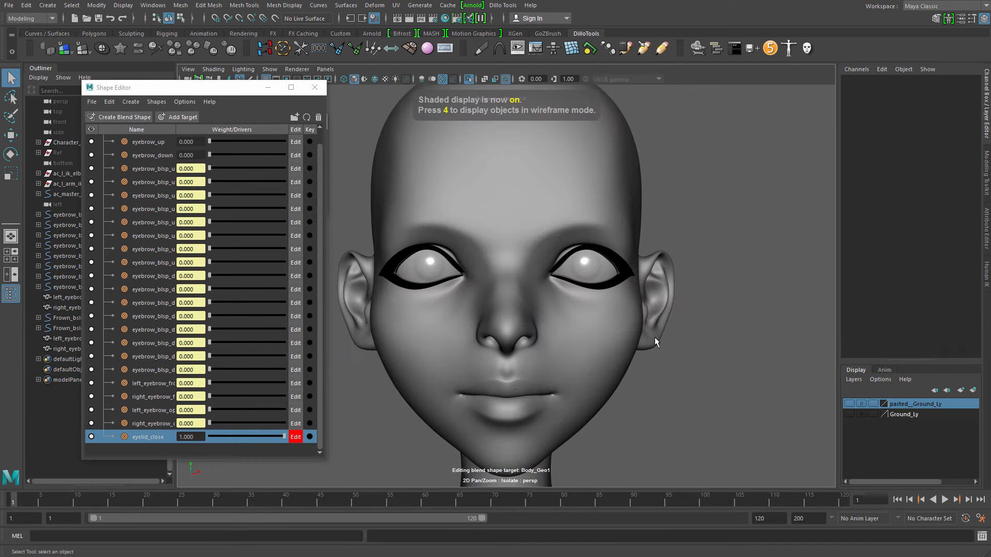
{"action": "key", "text": "6"}
- Pull the middle of the upper eyelid's edge down over the eye, using soft selection and object X symmetry
{"action": "right_click_drag", "start_coordinate": [608, 240], "coordinate": [567, 244]}
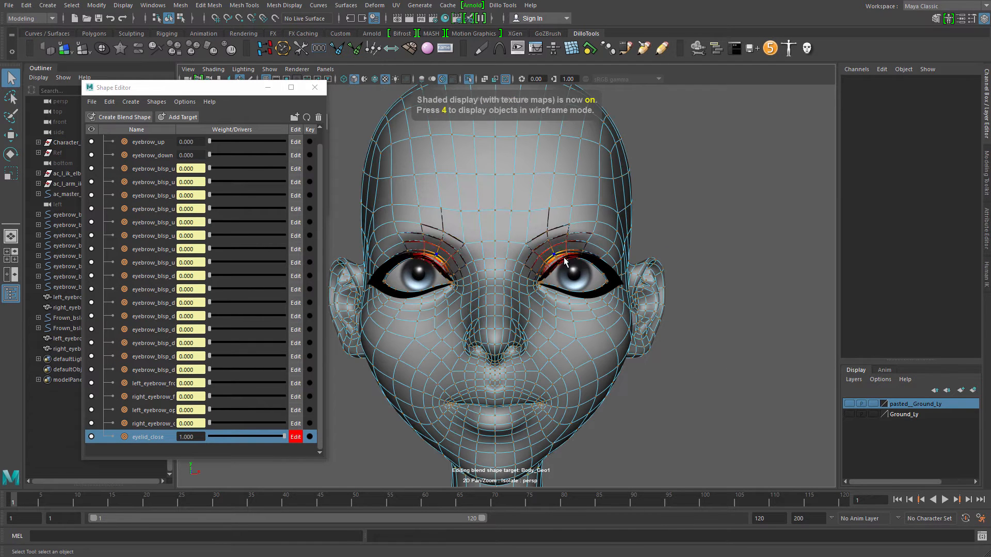
{"action": "left_click", "coordinate": [580, 258]}
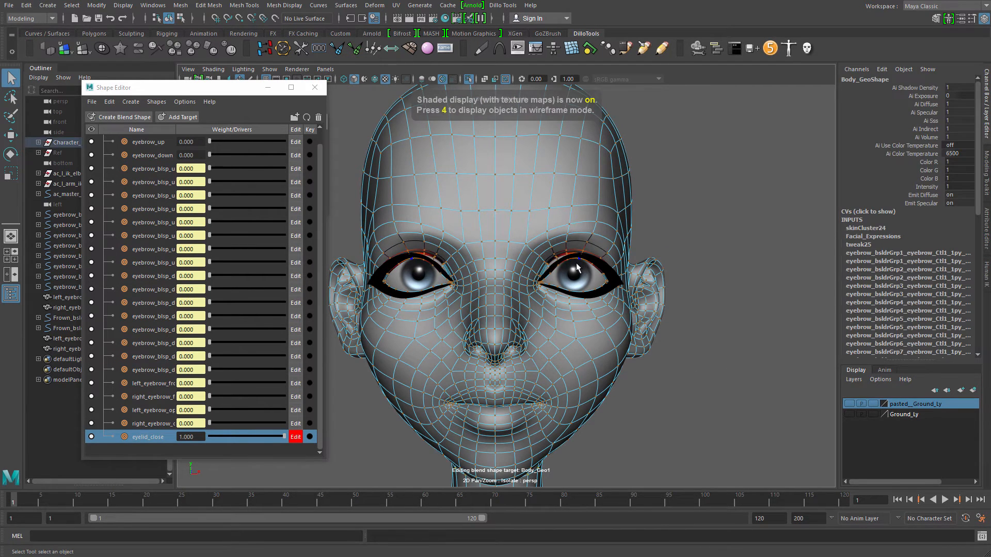
{"action": "right_click_drag", "start_coordinate": [577, 268], "coordinate": [696, 252], "text": "alt"}
{"action": "middle_click_drag", "start_coordinate": [696, 253], "coordinate": [648, 280], "text": "alt"}
{"action": "left_click", "coordinate": [616, 244]}
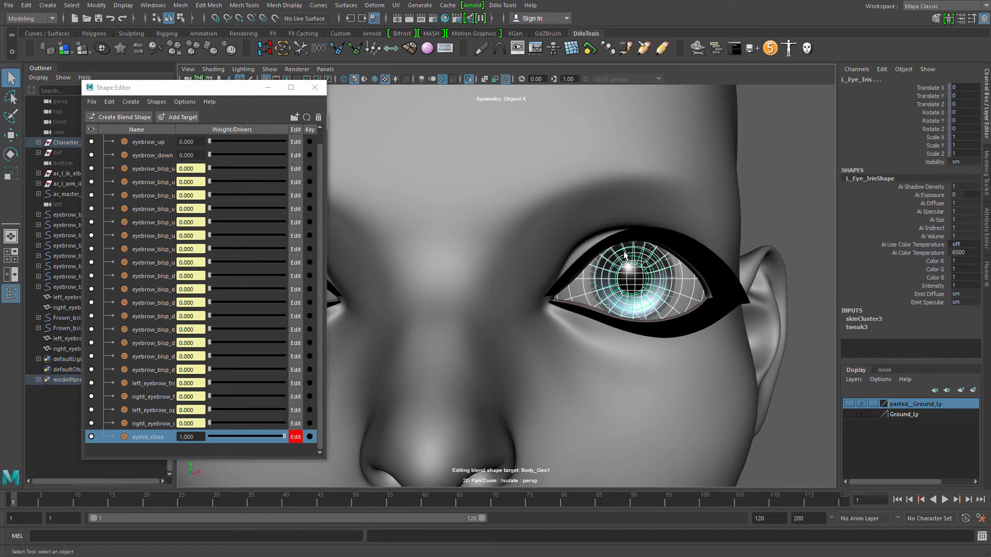
{"action": "key", "text": "ctrl+z"}
{"action": "left_click", "coordinate": [616, 243]}
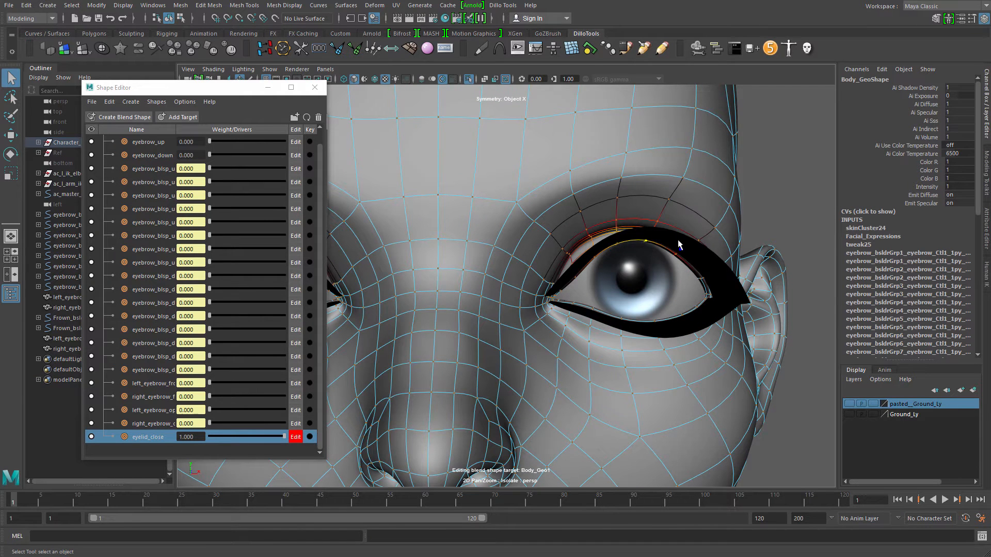
{"action": "key", "text": "w"}
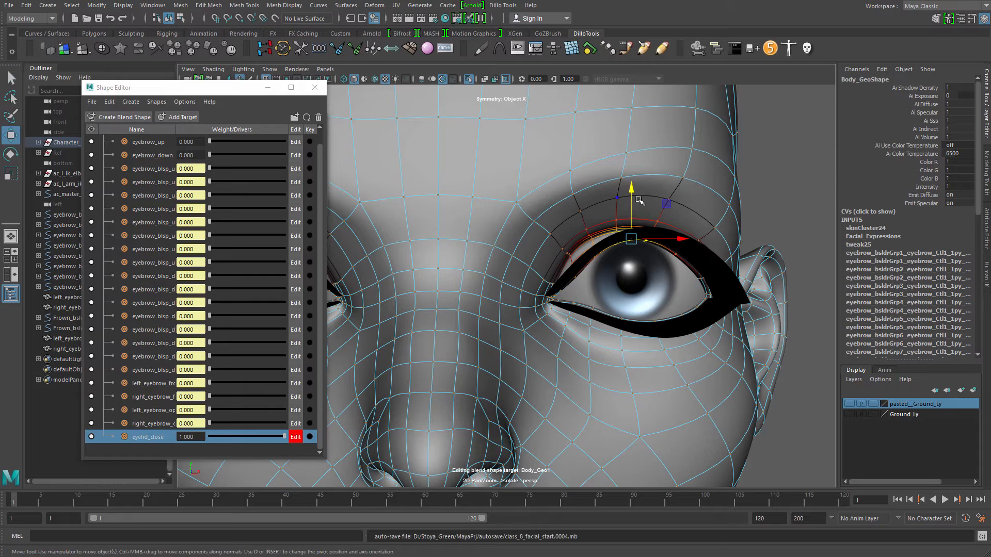
{"action": "left_click_drag", "start_coordinate": [640, 201], "coordinate": [641, 273]}
- Fine-tune the height of the lowered upper-lid edge against the lower lid
{"action": "key", "text": "f"}
{"action": "right_click_drag", "start_coordinate": [681, 282], "coordinate": [578, 235], "text": "alt"}
{"action": "middle_click_drag", "start_coordinate": [578, 234], "coordinate": [511, 223], "text": "alt"}
{"action": "right_click_drag", "start_coordinate": [511, 222], "coordinate": [597, 263], "text": "alt"}
{"action": "left_click_drag", "start_coordinate": [597, 263], "coordinate": [671, 258], "text": "alt"}
{"action": "middle_click_drag", "start_coordinate": [671, 258], "coordinate": [630, 225], "text": "alt"}
{"action": "left_click_drag", "start_coordinate": [630, 226], "coordinate": [619, 227], "text": "alt"}
{"action": "left_click_drag", "start_coordinate": [623, 184], "coordinate": [627, 187]}
{"action": "middle_click_drag", "start_coordinate": [632, 227], "coordinate": [597, 228], "text": "alt"}
{"action": "right_click_drag", "start_coordinate": [597, 229], "coordinate": [663, 243], "text": "alt"}
{"action": "middle_click_drag", "start_coordinate": [663, 243], "coordinate": [634, 269], "text": "alt"}
{"action": "left_click_drag", "start_coordinate": [580, 206], "coordinate": [580, 199]}
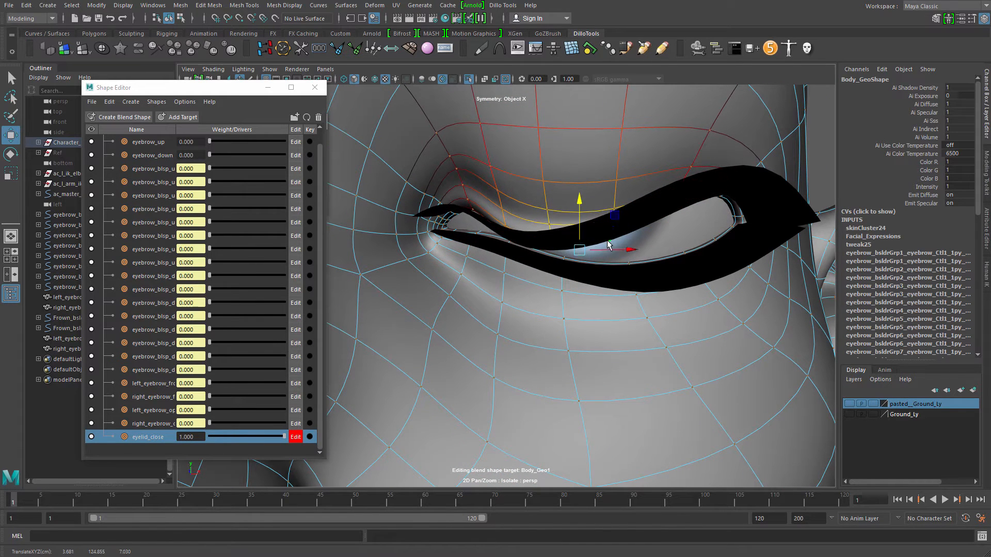
- Narrow the soft selection on the unsmoothed mesh and lower the next outward upper-lid edge vertex to the lower lid
{"action": "middle_click_drag", "start_coordinate": [612, 241], "coordinate": [579, 220]}
{"action": "key", "text": "1"}
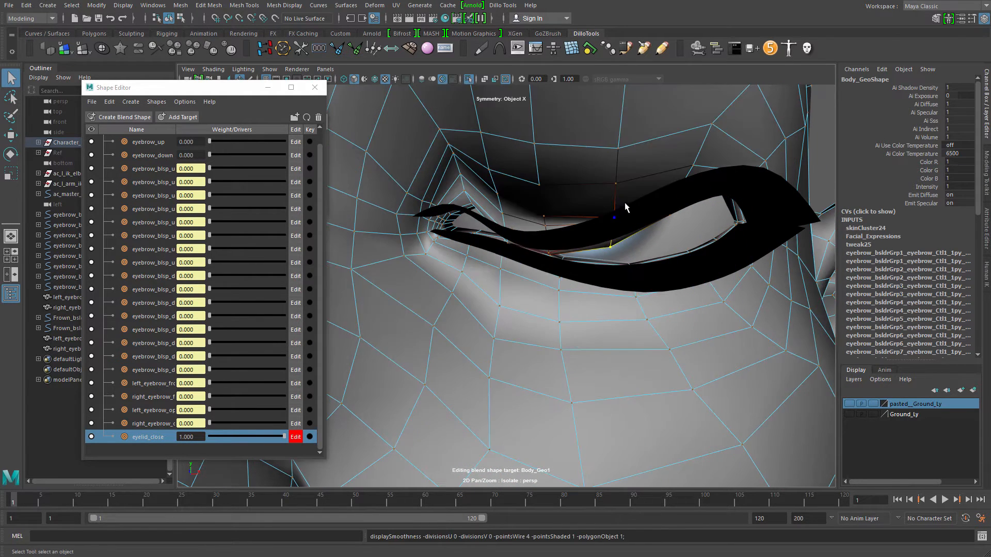
{"action": "key", "text": "w"}
{"action": "left_click_drag", "start_coordinate": [611, 200], "coordinate": [612, 213]}
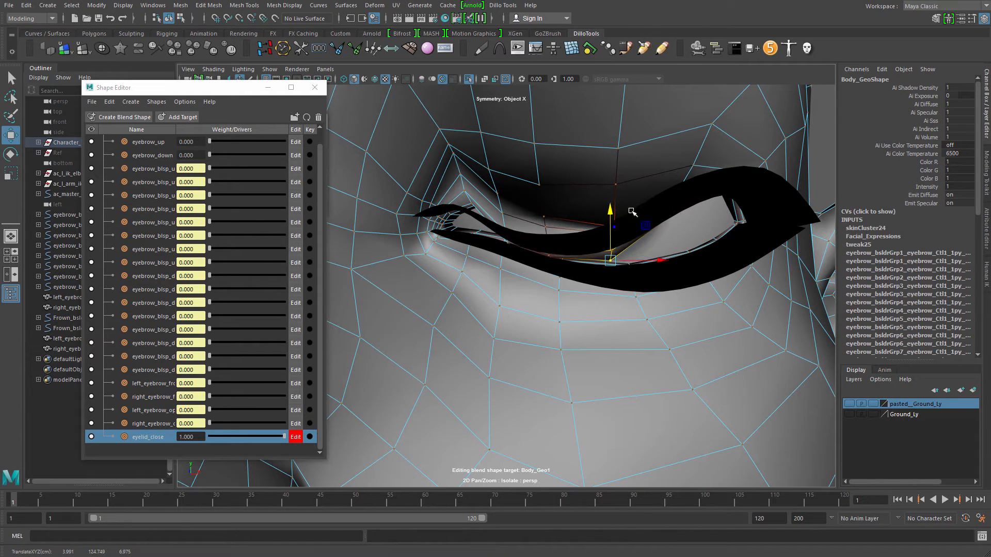
{"action": "middle_click_drag", "start_coordinate": [633, 212], "coordinate": [558, 225], "text": "alt"}
{"action": "right_click_drag", "start_coordinate": [559, 224], "coordinate": [625, 208], "text": "alt"}
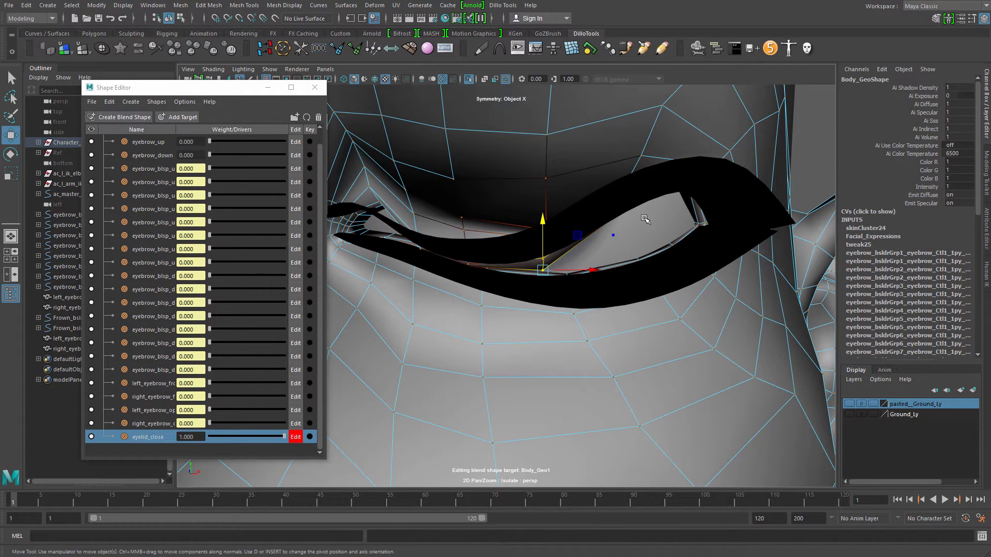
{"action": "left_click_drag", "start_coordinate": [546, 221], "coordinate": [547, 226]}
- Pick the following upper-lid edge vertex toward the outer corner in wireframe and move it down to the lower lid
{"action": "middle_click_drag", "start_coordinate": [562, 229], "coordinate": [491, 256], "text": "alt"}
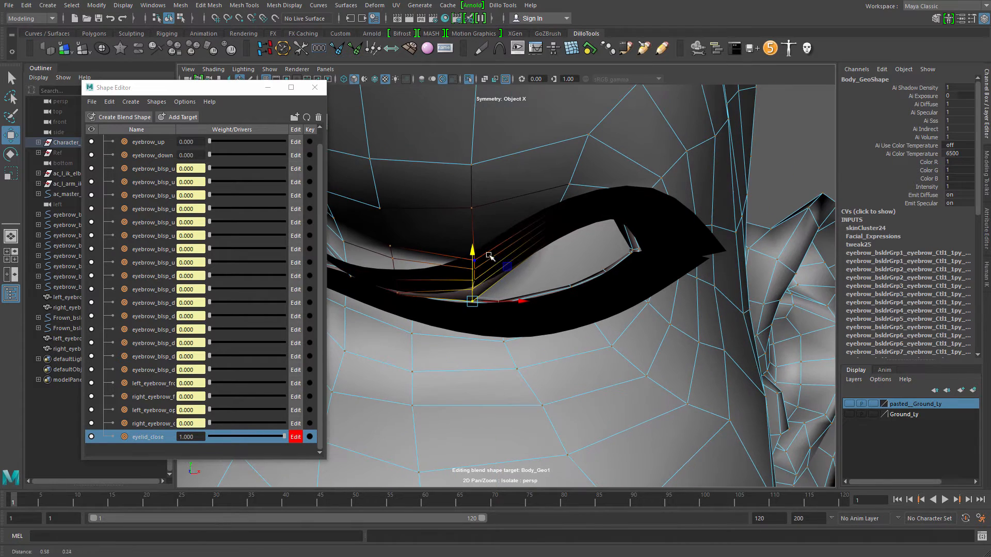
{"action": "key", "text": "4"}
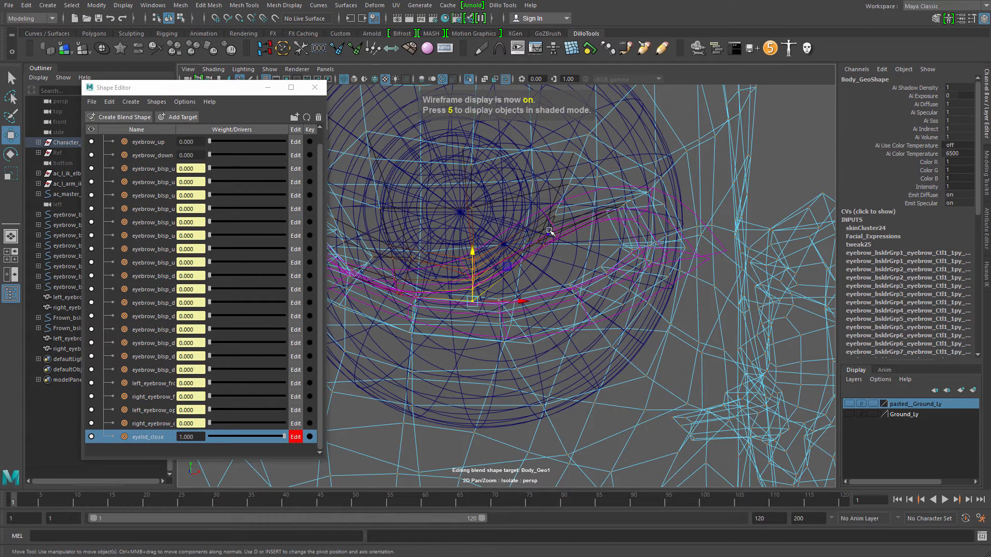
{"action": "left_click", "coordinate": [550, 232]}
{"action": "key", "text": "5"}
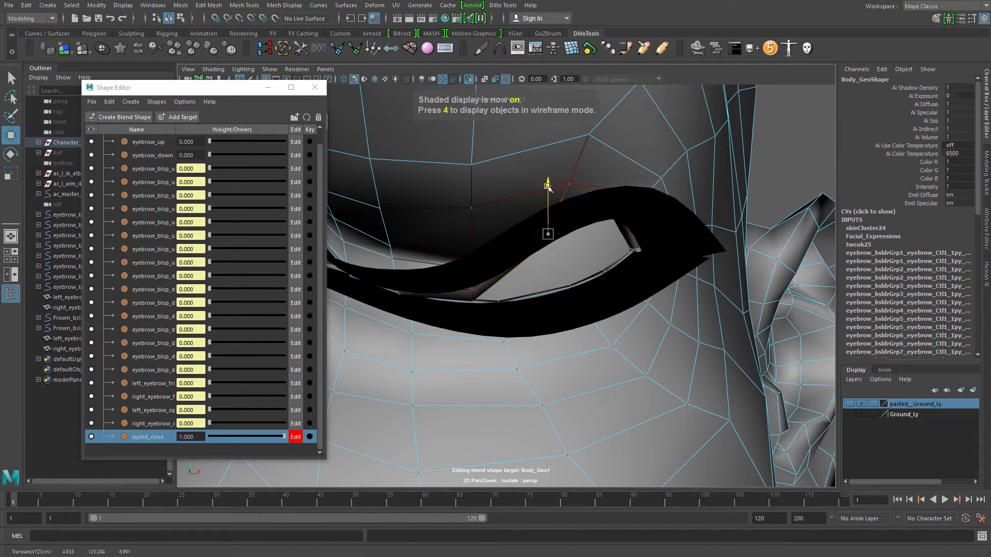
{"action": "left_click_drag", "start_coordinate": [547, 187], "coordinate": [561, 229]}
{"action": "middle_click_drag", "start_coordinate": [563, 231], "coordinate": [486, 258], "text": "alt"}
{"action": "right_click_drag", "start_coordinate": [486, 258], "coordinate": [560, 226], "text": "alt"}
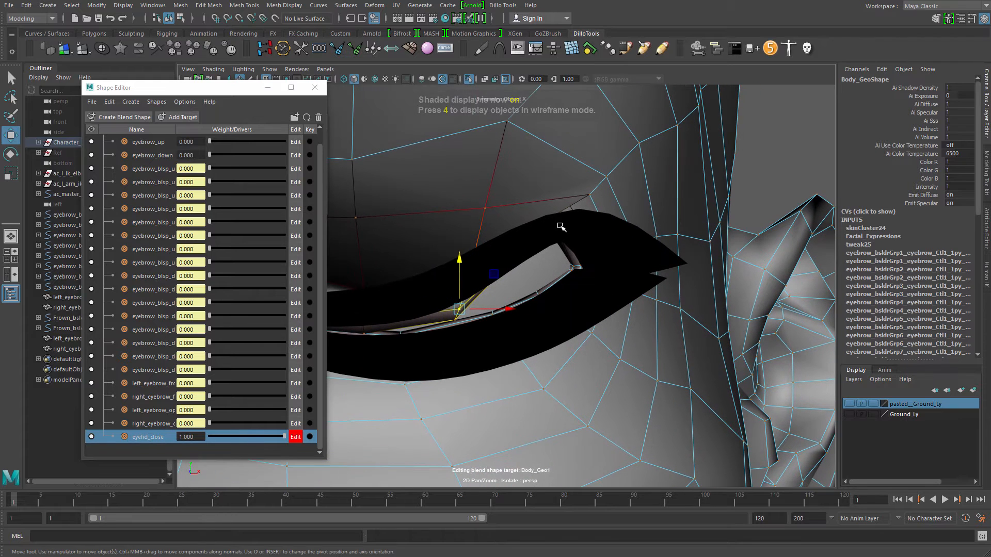
- Pick the upper-lid edge vertices near the eye's outer corner in wireframe and lower them to the lower lid
{"action": "key", "text": "3"}
{"action": "middle_click_drag", "start_coordinate": [518, 202], "coordinate": [543, 239], "text": "alt"}
{"action": "key", "text": "1"}
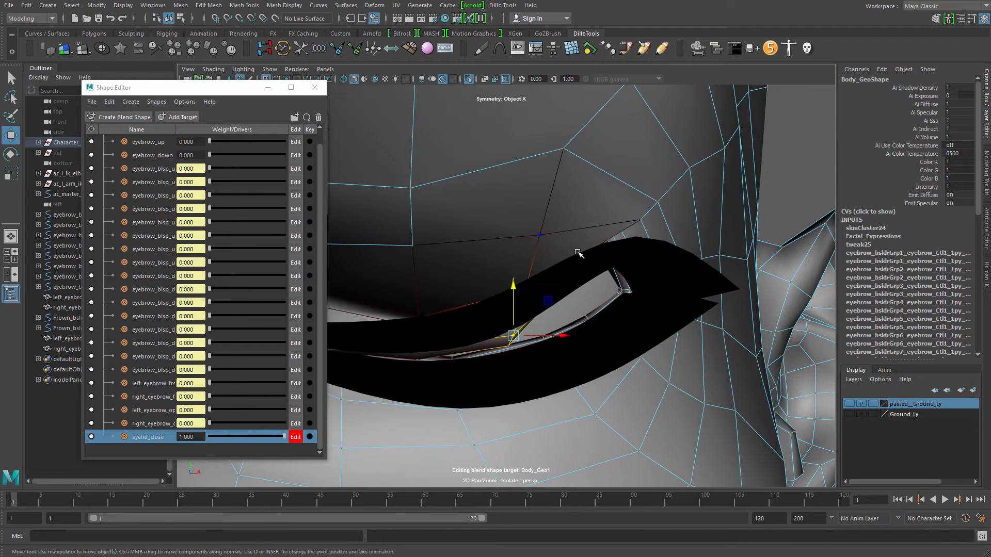
{"action": "left_click", "coordinate": [607, 241]}
{"action": "key", "text": "4"}
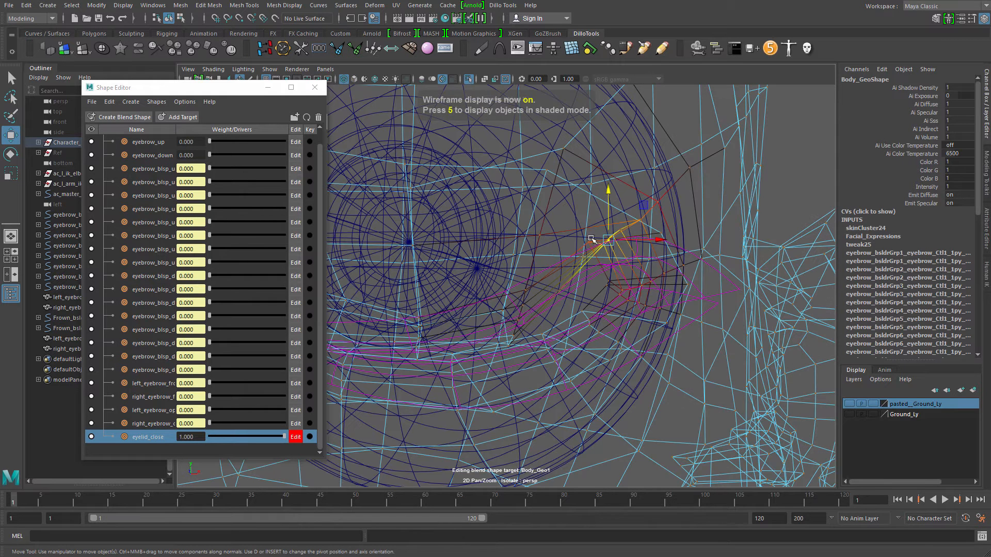
{"action": "left_click_drag", "start_coordinate": [600, 227], "coordinate": [562, 228]}
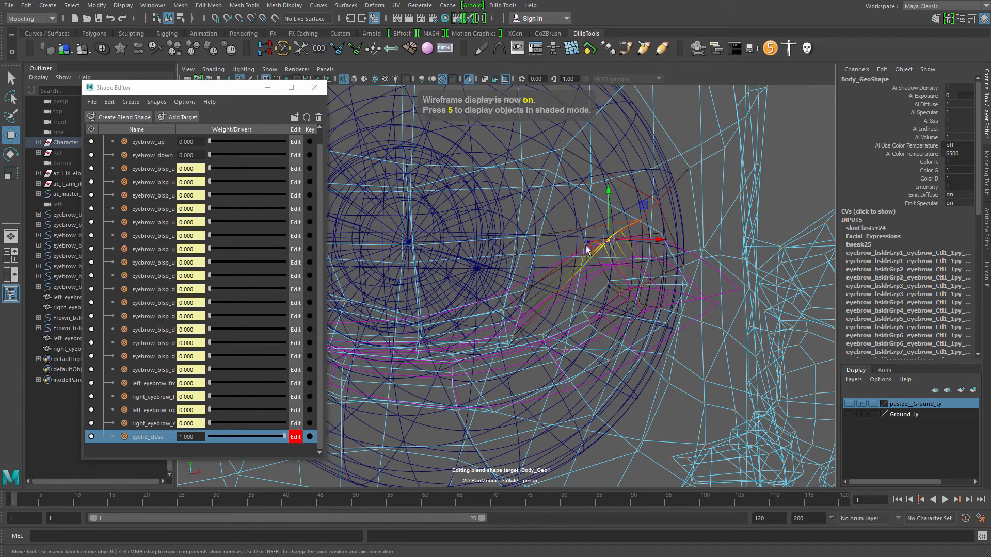
{"action": "key", "text": "q"}
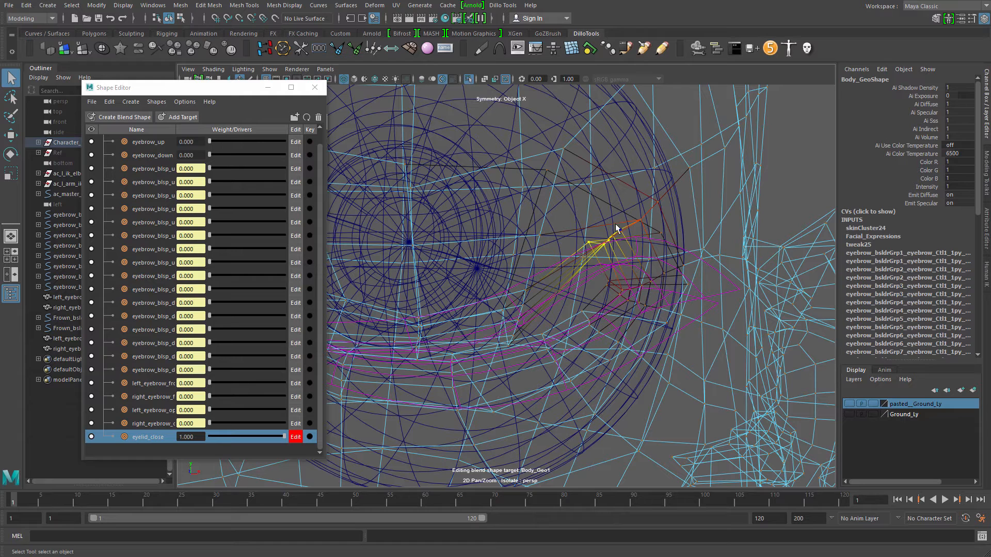
{"action": "key", "text": "w"}
{"action": "mouse_move", "coordinate": [597, 199]}
{"action": "left_mouse_down"}
{"action": "mouse_move", "coordinate": [591, 240]}
{"action": "mouse_move", "coordinate": [609, 252]}
{"action": "mouse_move", "coordinate": [723, 221]}
{"action": "mouse_move", "coordinate": [610, 270]}
{"action": "mouse_move", "coordinate": [586, 265]}
{"action": "left_mouse_up"}
{"action": "key", "text": "5"}
- Pick the upper-lid edge vertices near the inner corner in wireframe and lower them to the lower lid
{"action": "key", "text": "q"}
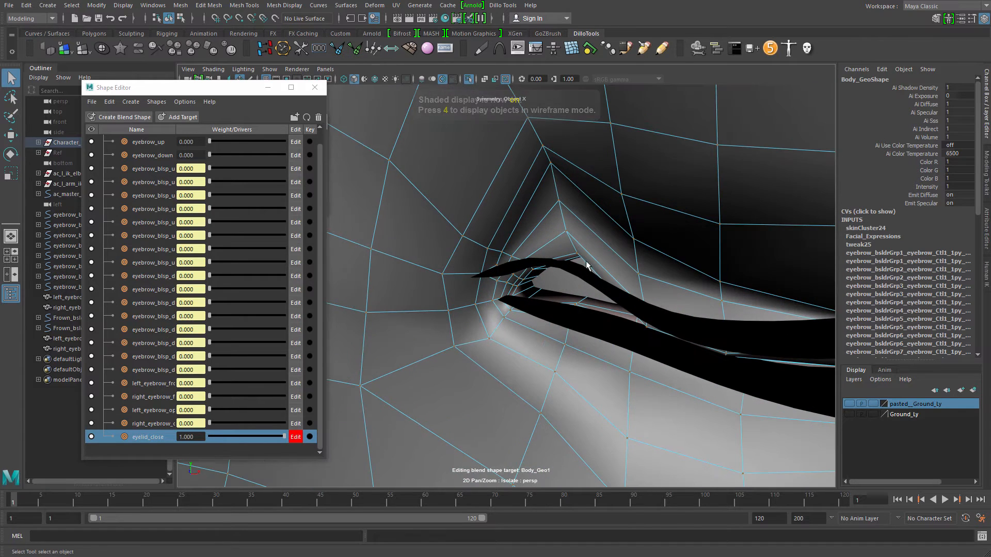
{"action": "key", "text": "4"}
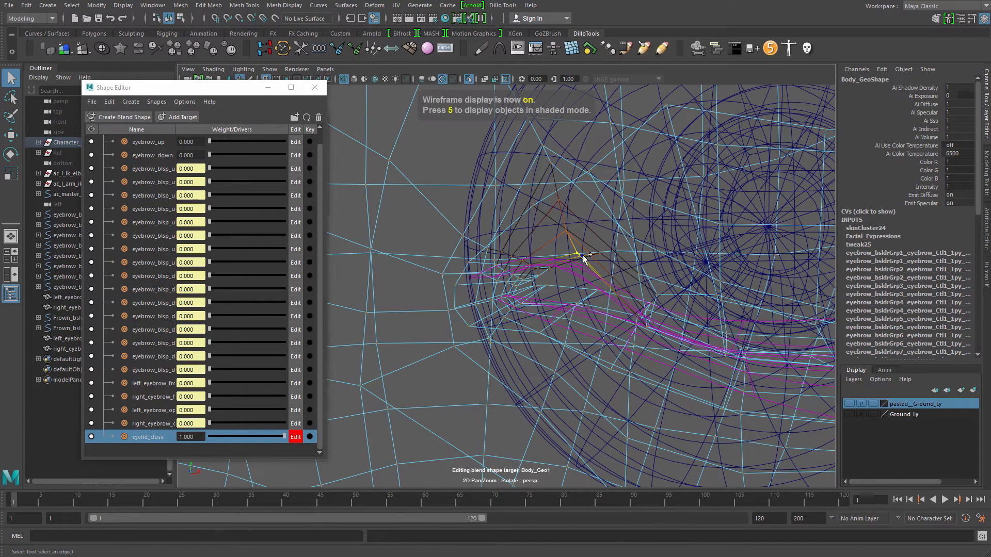
{"action": "left_click", "coordinate": [583, 256], "text": "shift"}
{"action": "key", "text": "w"}
{"action": "left_click_drag", "start_coordinate": [579, 209], "coordinate": [578, 258]}
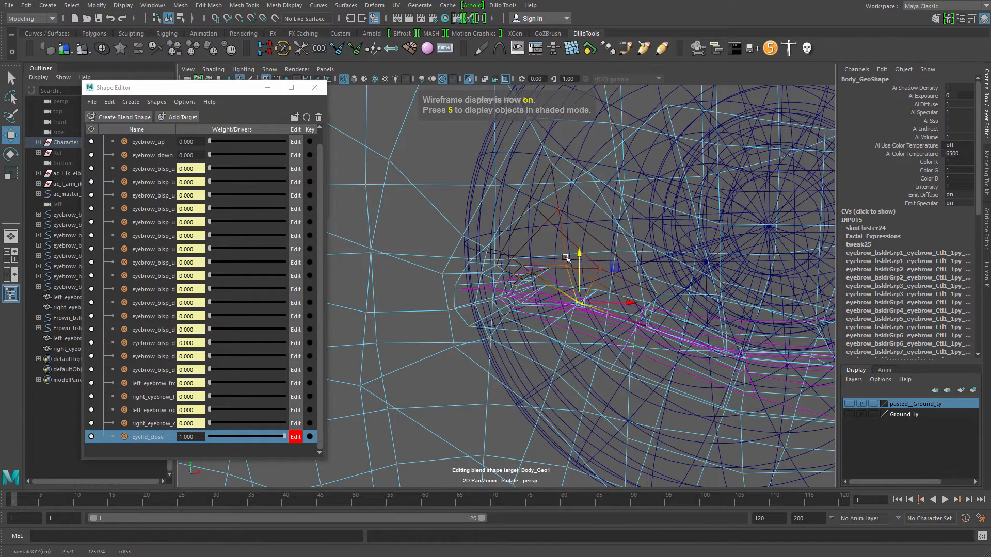
- With soft selection off, lower the lid vertices just above the edge near the inner corner
{"action": "left_click", "coordinate": [559, 210]}
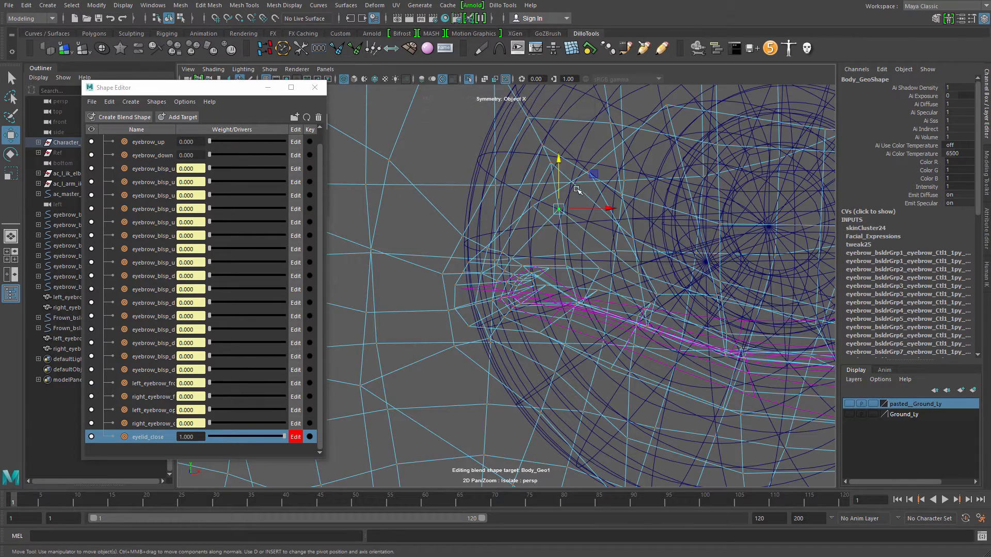
{"action": "left_click", "coordinate": [569, 258]}
{"action": "key", "text": "5"}
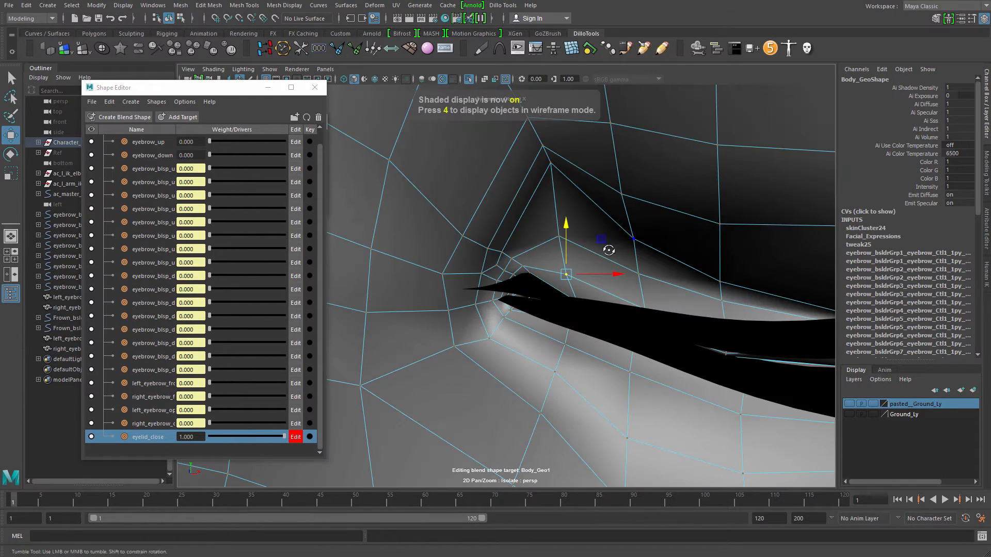
{"action": "scroll", "coordinate": [570, 258], "scroll_direction": "up", "scroll_amount": 3}
{"action": "scroll", "coordinate": [572, 272], "scroll_direction": "up", "scroll_amount": 3}
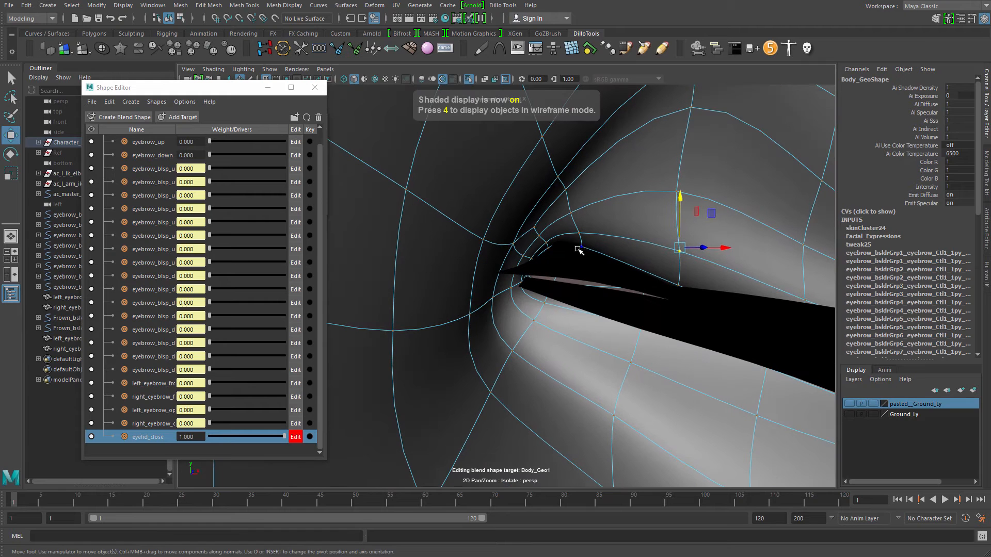
- Turn soft selection back on and adjust the upper-lid edge right at the inner corner
{"action": "key", "text": "b"}
{"action": "left_click_drag", "start_coordinate": [582, 237], "coordinate": [564, 225]}
{"action": "left_click_drag", "start_coordinate": [564, 227], "coordinate": [524, 244], "text": "alt"}
{"action": "right_click_drag", "start_coordinate": [524, 244], "coordinate": [348, 134], "text": "alt"}
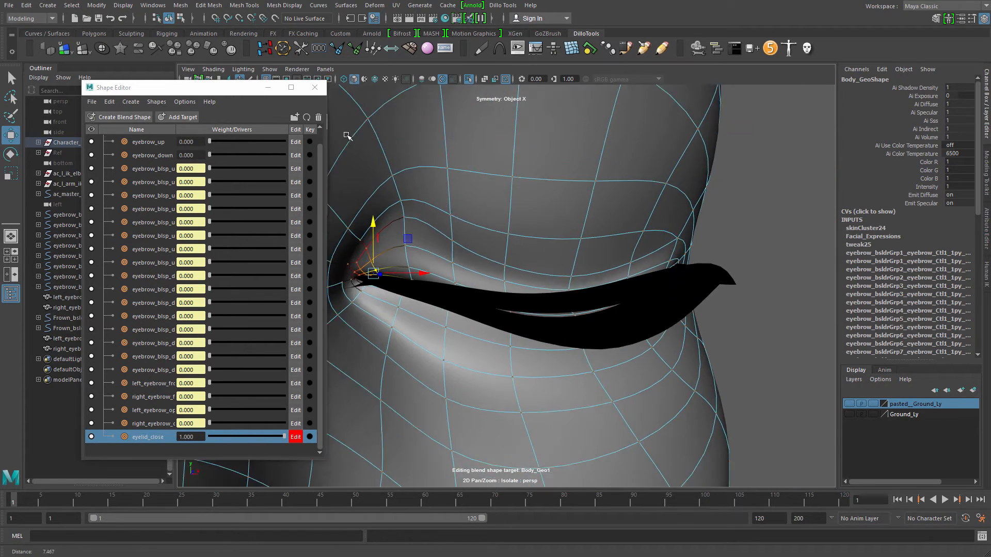
- Examine the closed lids from several angles, on the whole face and on the unsmoothed mesh
{"action": "left_click_drag", "start_coordinate": [349, 137], "coordinate": [418, 268], "text": "alt"}
{"action": "right_click_drag", "start_coordinate": [419, 269], "coordinate": [462, 283], "text": "alt"}
{"action": "key", "text": "q"}
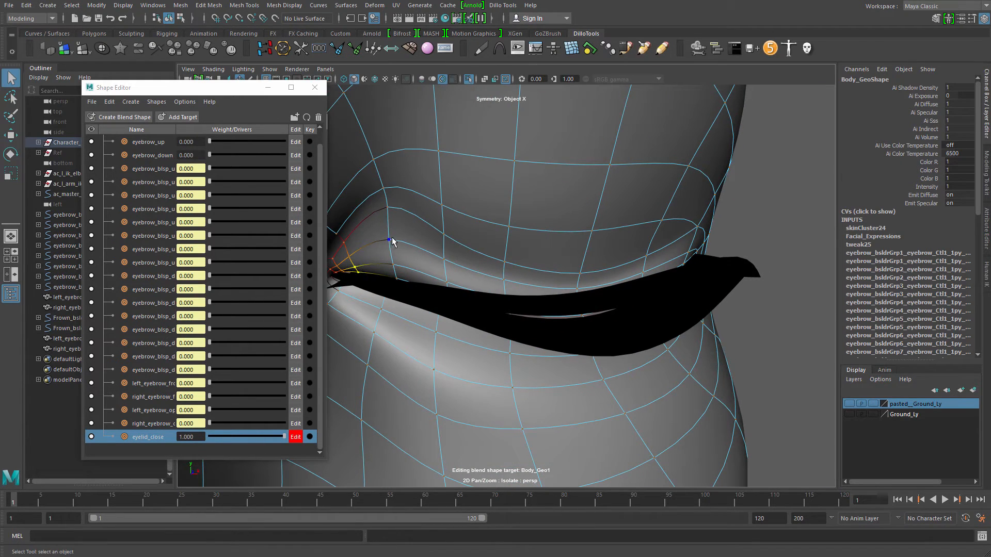
{"action": "left_click", "coordinate": [439, 243]}
{"action": "left_click_drag", "start_coordinate": [442, 244], "coordinate": [506, 249], "text": "alt"}
{"action": "left_click", "coordinate": [562, 226]}
{"action": "right_click_drag", "start_coordinate": [563, 226], "coordinate": [340, 91], "text": "alt"}
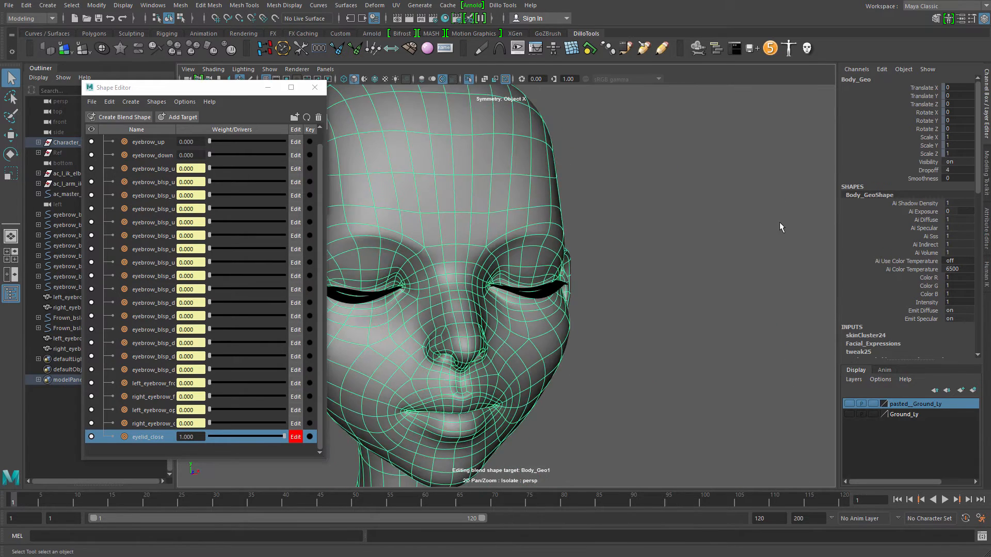
{"action": "left_click", "coordinate": [780, 223]}
{"action": "right_click_drag", "start_coordinate": [589, 240], "coordinate": [718, 261], "text": "alt"}
{"action": "right_click_drag", "start_coordinate": [542, 268], "coordinate": [621, 246], "text": "alt"}
{"action": "left_click_drag", "start_coordinate": [620, 245], "coordinate": [467, 225]}
{"action": "key", "text": "1"}
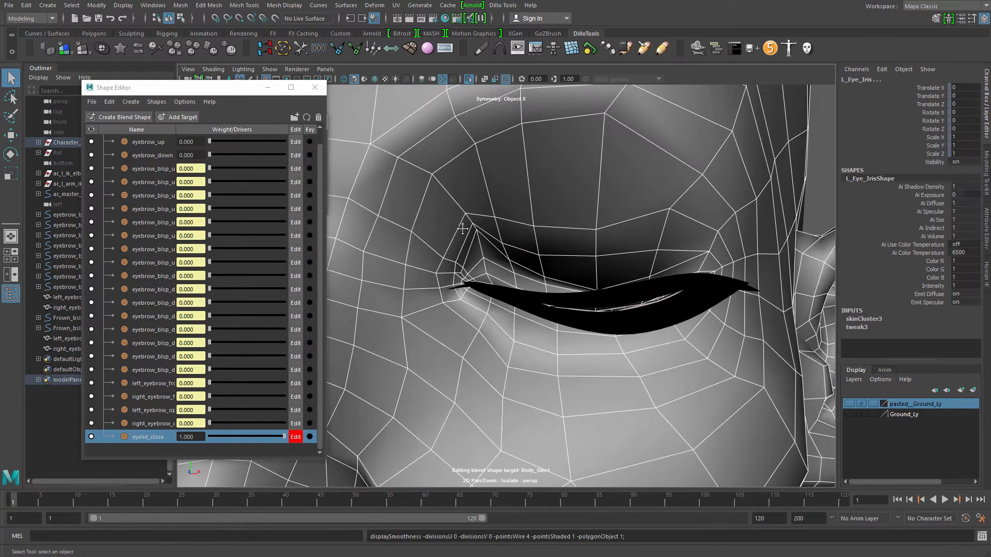
{"action": "right_click_drag", "start_coordinate": [467, 225], "coordinate": [596, 193], "text": "alt"}
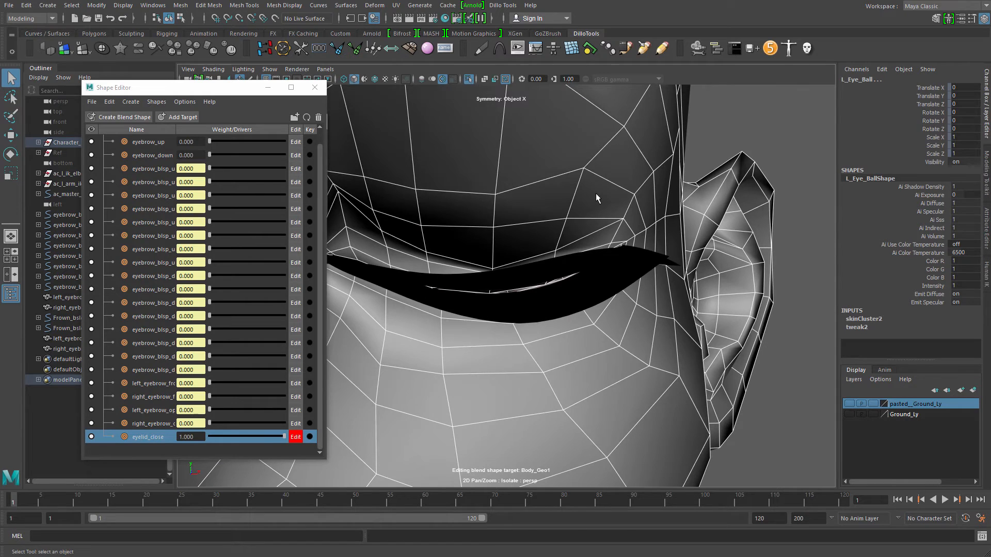
- On the smoothed mesh, lower the upper-lid edge vertex between the middle and outer corner to close the gap
{"action": "left_click", "coordinate": [598, 190]}
{"action": "key", "text": "3"}
{"action": "right_click_drag", "start_coordinate": [540, 223], "coordinate": [567, 240], "text": "alt"}
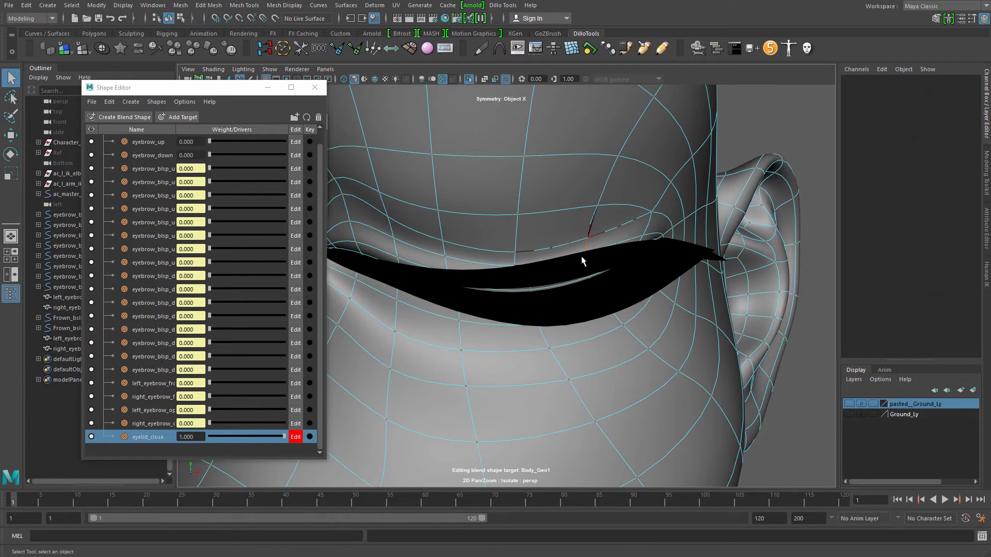
{"action": "key", "text": "4"}
{"action": "left_click", "coordinate": [588, 263]}
{"action": "key", "text": "5"}
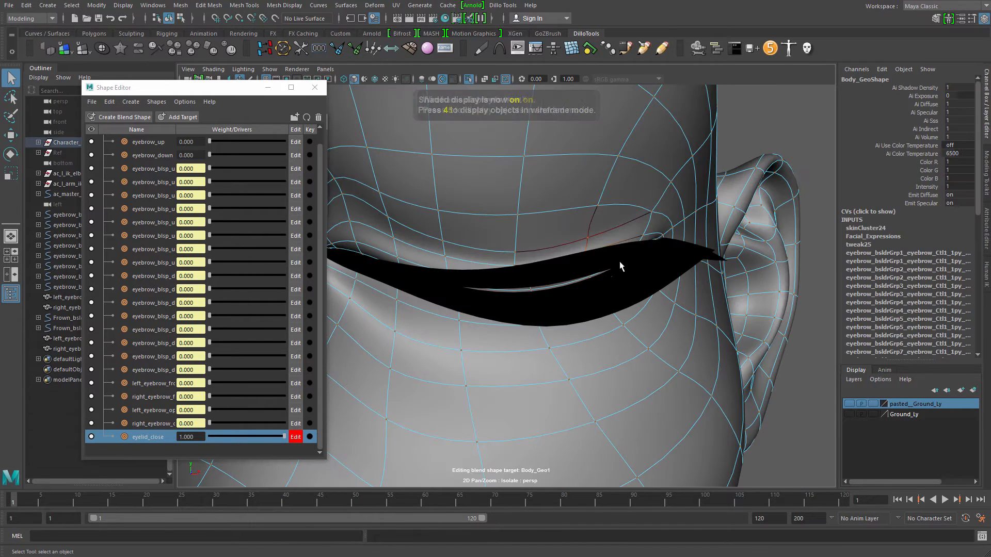
{"action": "key", "text": "w"}
{"action": "left_click_drag", "start_coordinate": [578, 224], "coordinate": [580, 226]}
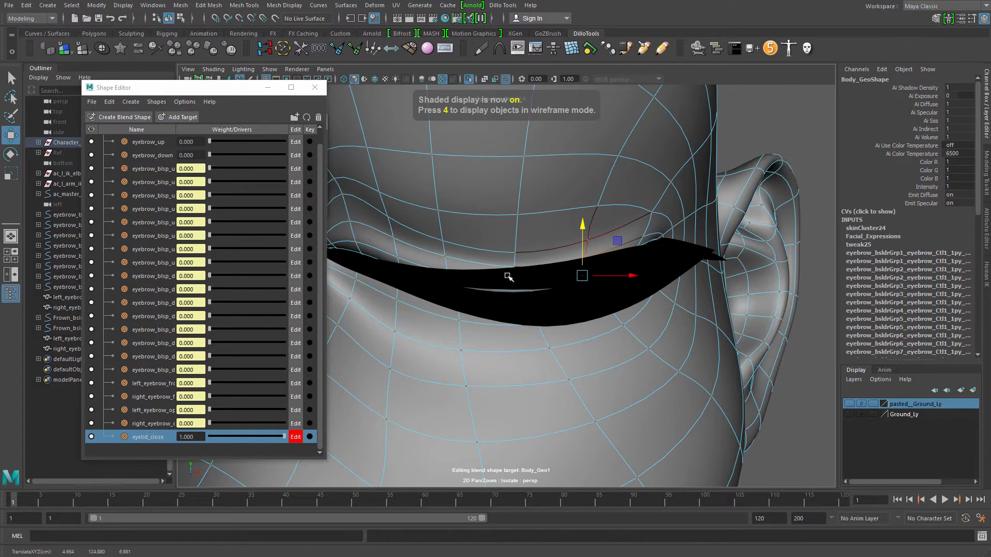
- Lower the upper lid's middle edge vertex to close the remaining gap over the eye
{"action": "key", "text": "4"}
{"action": "left_click", "coordinate": [515, 273]}
{"action": "key", "text": "5"}
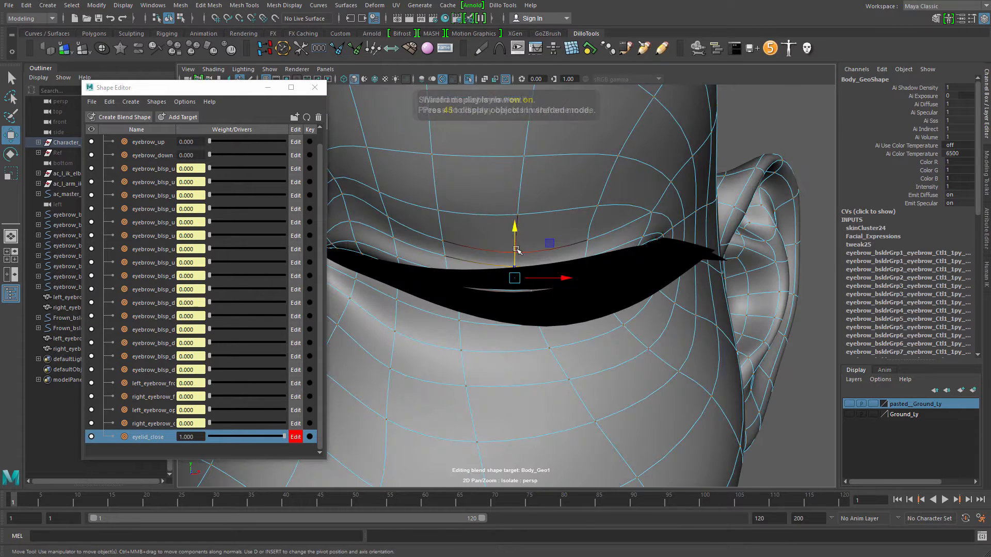
{"action": "left_click_drag", "start_coordinate": [515, 227], "coordinate": [459, 247]}
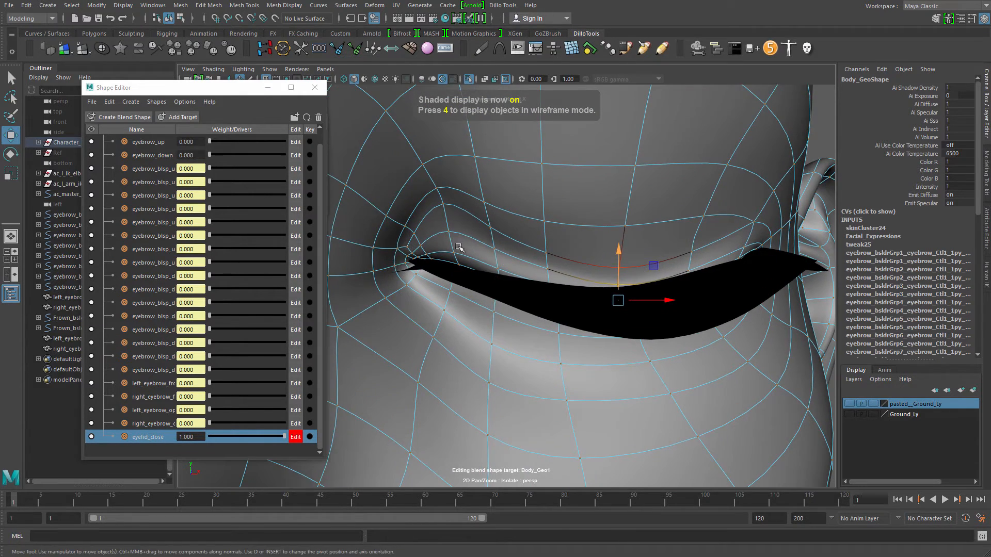
- On the unsmoothed mesh, lower the inner-side vertices of the row just above the lid edge, with soft selection off
{"action": "left_click", "coordinate": [450, 232]}
{"action": "key", "text": "1"}
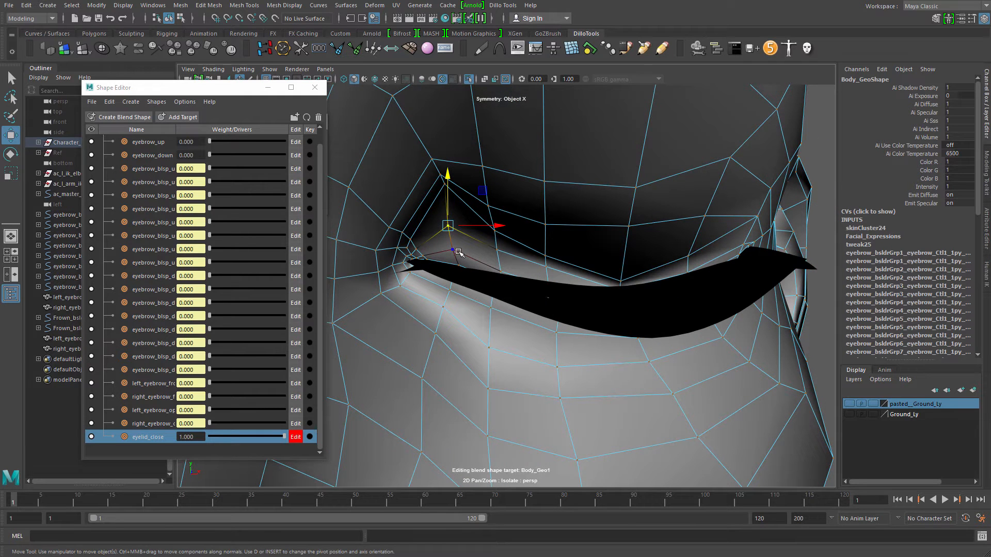
{"action": "left_click_drag", "start_coordinate": [453, 200], "coordinate": [496, 196]}
{"action": "key", "text": "q"}
{"action": "left_click", "coordinate": [448, 226]}
{"action": "key", "text": "w"}
{"action": "key", "text": "q"}
{"action": "key", "text": "w"}
{"action": "key", "text": "q"}
{"action": "key", "text": "w"}
{"action": "left_click", "coordinate": [449, 240]}
{"action": "left_click", "coordinate": [495, 231]}
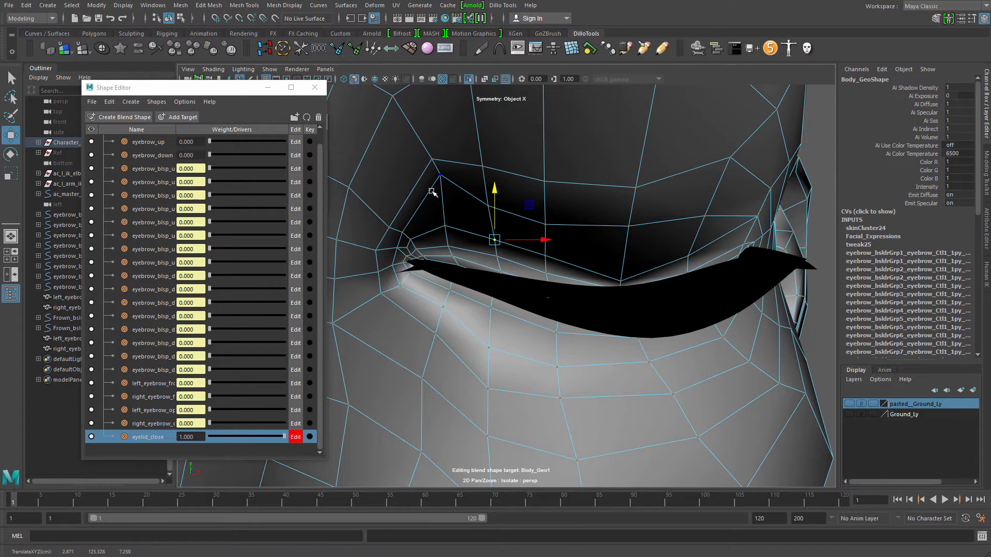
- Lower the next row of lid vertices, from above the inner corner toward the lid's middle
{"action": "left_click", "coordinate": [439, 176]}
{"action": "left_click_drag", "start_coordinate": [440, 129], "coordinate": [440, 159]}
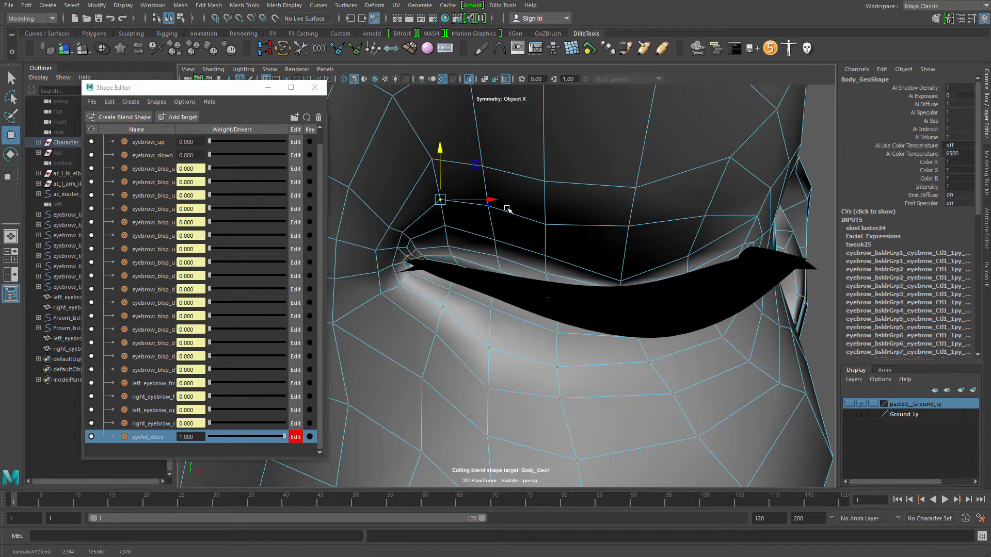
{"action": "left_click", "coordinate": [489, 206]}
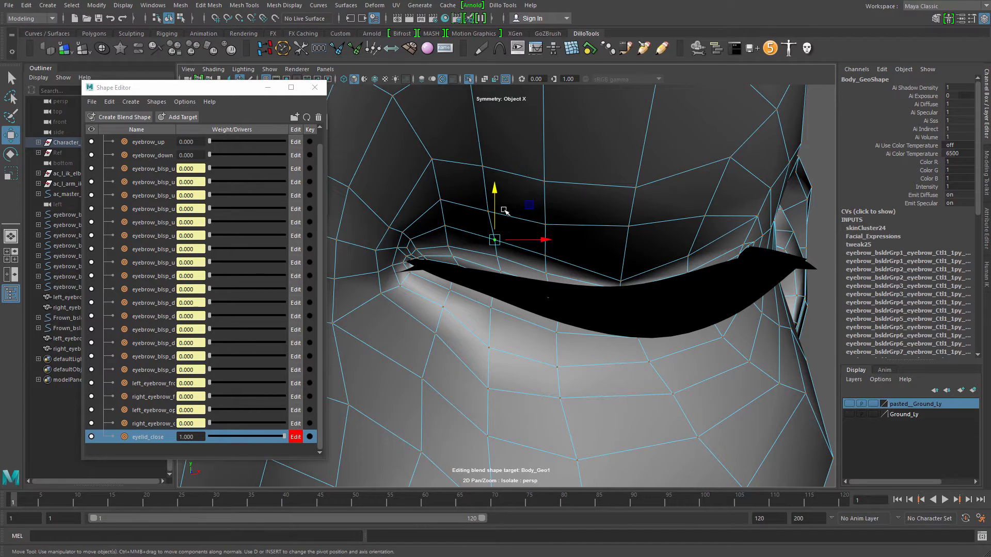
{"action": "middle_click_drag", "start_coordinate": [495, 190], "coordinate": [475, 267], "text": "alt"}
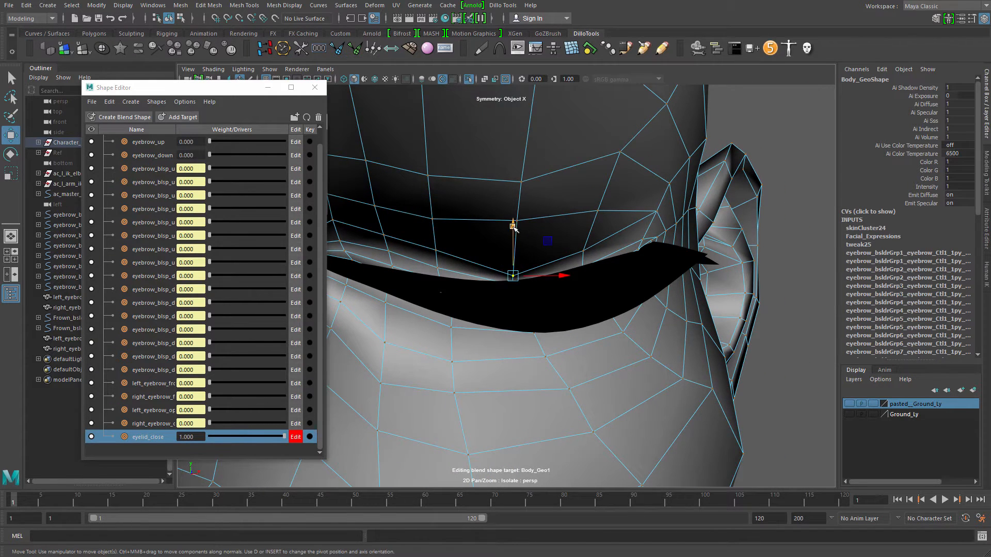
{"action": "left_click_drag", "start_coordinate": [514, 227], "coordinate": [501, 135]}
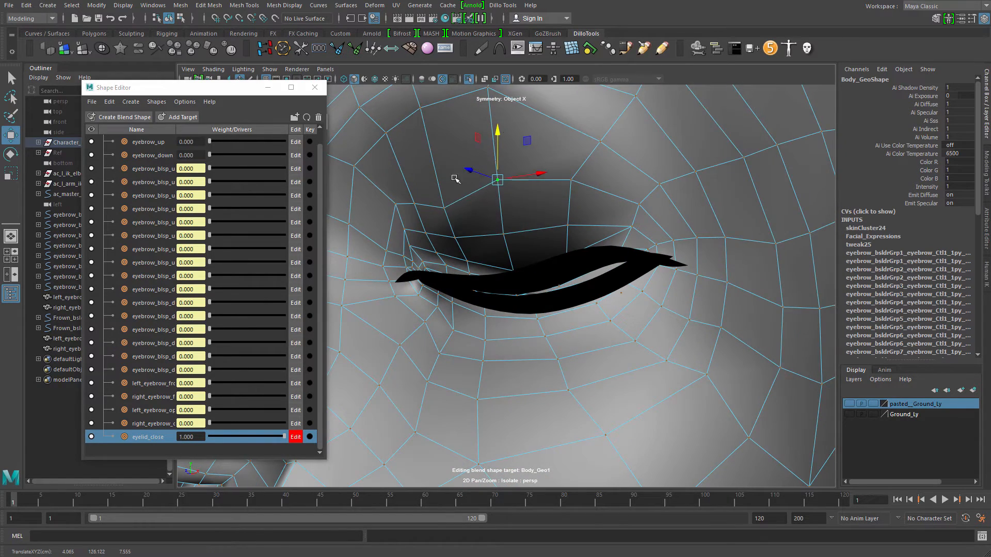
- Reshape the upper crease rows by moving their individual vertices on the inner half of the eyelid
{"action": "left_click_drag", "start_coordinate": [455, 179], "coordinate": [481, 191], "text": "alt"}
{"action": "left_click", "coordinate": [489, 202]}
{"action": "left_click_drag", "start_coordinate": [483, 154], "coordinate": [460, 134]}
{"action": "left_click", "coordinate": [403, 196]}
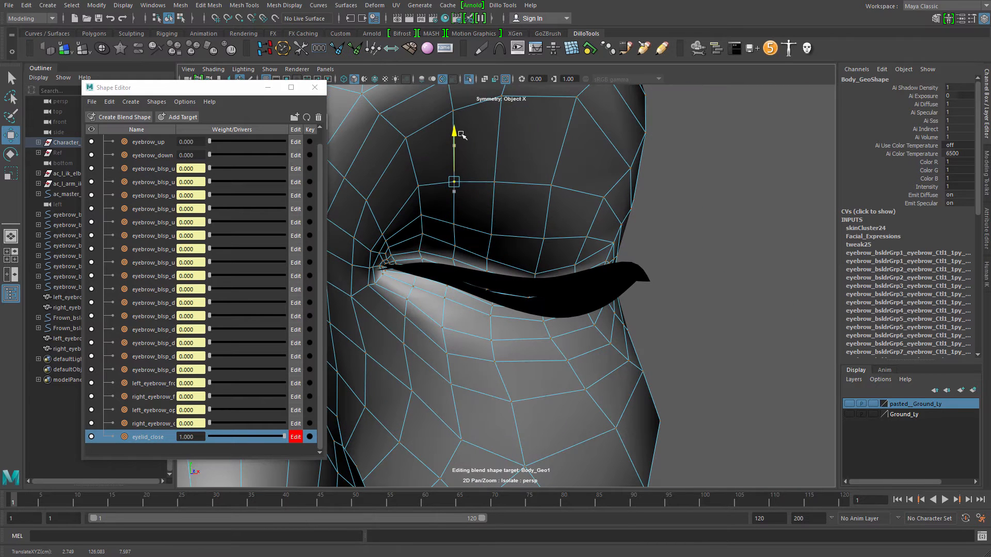
{"action": "left_click", "coordinate": [416, 187]}
{"action": "left_click_drag", "start_coordinate": [416, 189], "coordinate": [410, 212], "text": "alt"}
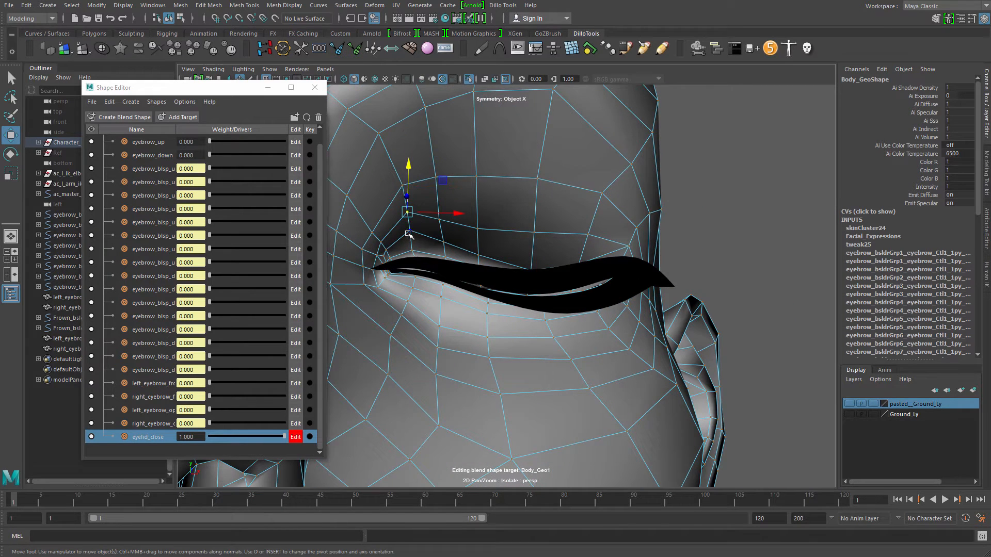
{"action": "left_click_drag", "start_coordinate": [412, 175], "coordinate": [443, 202]}
- Reposition the vertices just above the lid edge, working from the inner side past the middle toward the outer corner
{"action": "key", "text": "q"}
{"action": "left_click", "coordinate": [445, 242]}
{"action": "key", "text": "w"}
{"action": "key", "text": "q"}
{"action": "key", "text": "w"}
{"action": "left_click_drag", "start_coordinate": [595, 230], "coordinate": [471, 221], "text": "alt"}
{"action": "left_click", "coordinate": [527, 268]}
{"action": "left_click_drag", "start_coordinate": [554, 259], "coordinate": [579, 215], "text": "alt"}
{"action": "left_click", "coordinate": [577, 263]}
{"action": "left_click_drag", "start_coordinate": [576, 254], "coordinate": [509, 264], "text": "alt"}
{"action": "key", "text": "1"}
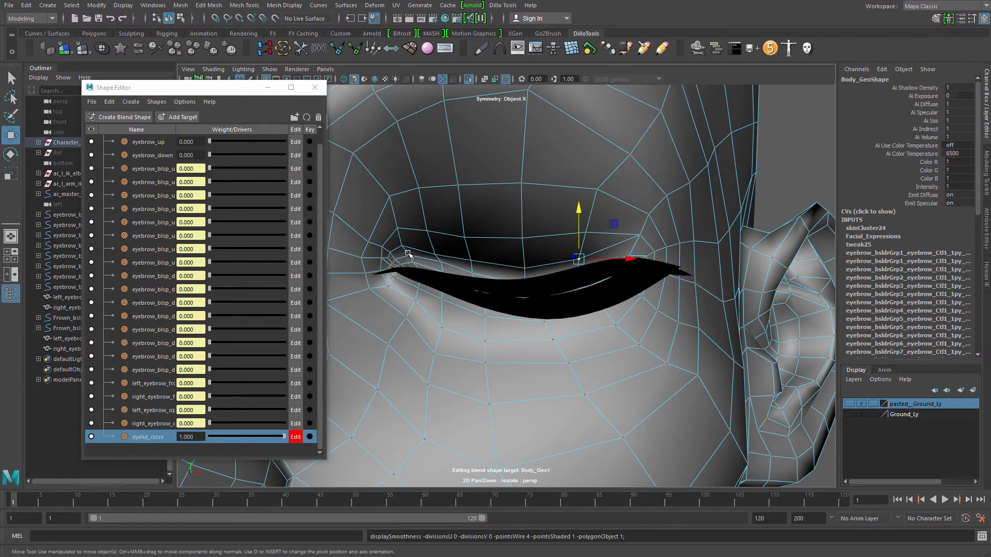
- Select several vertices of the row above the lid edge and move them in depth to round the lid over the eye
{"action": "left_click_drag", "start_coordinate": [445, 284], "coordinate": [568, 287], "text": "alt"}
{"action": "key", "text": "q"}
{"action": "left_click", "coordinate": [548, 269]}
{"action": "left_click_drag", "start_coordinate": [508, 293], "coordinate": [451, 270], "text": "alt"}
{"action": "left_click", "coordinate": [457, 258], "text": "shift"}
{"action": "key", "text": "w"}
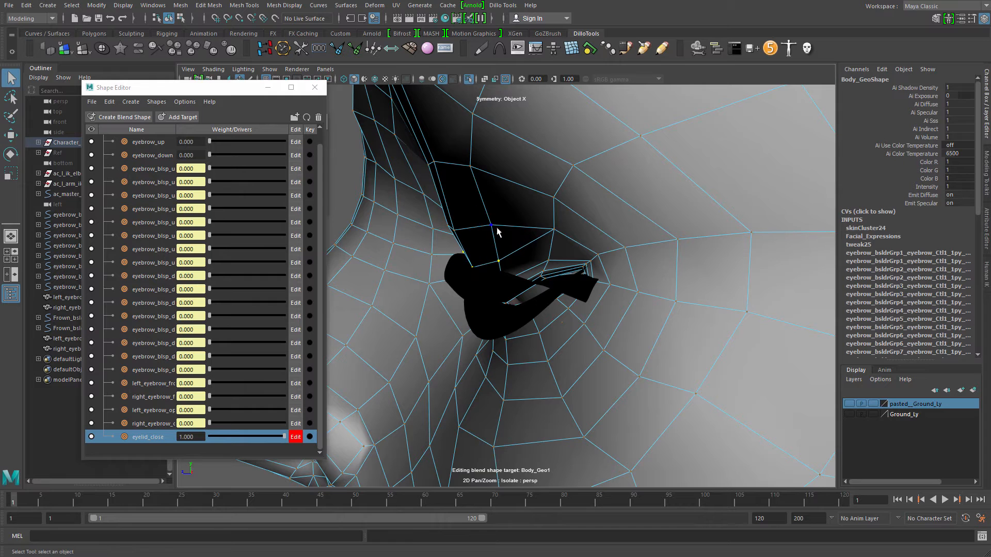
{"action": "key", "text": "w"}
{"action": "left_click_drag", "start_coordinate": [498, 232], "coordinate": [418, 222], "text": "alt"}
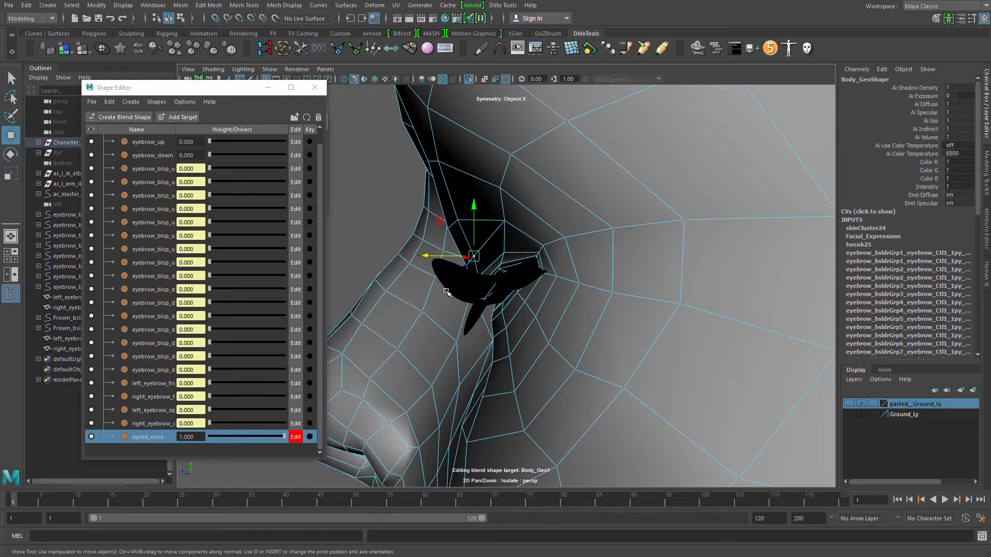
- Adjust the depth of the single inner-half vertex just above the upper-lid edge
{"action": "key", "text": "q"}
{"action": "left_click_drag", "start_coordinate": [447, 292], "coordinate": [468, 258], "text": "alt"}
{"action": "key", "text": "w"}
{"action": "key", "text": "q"}
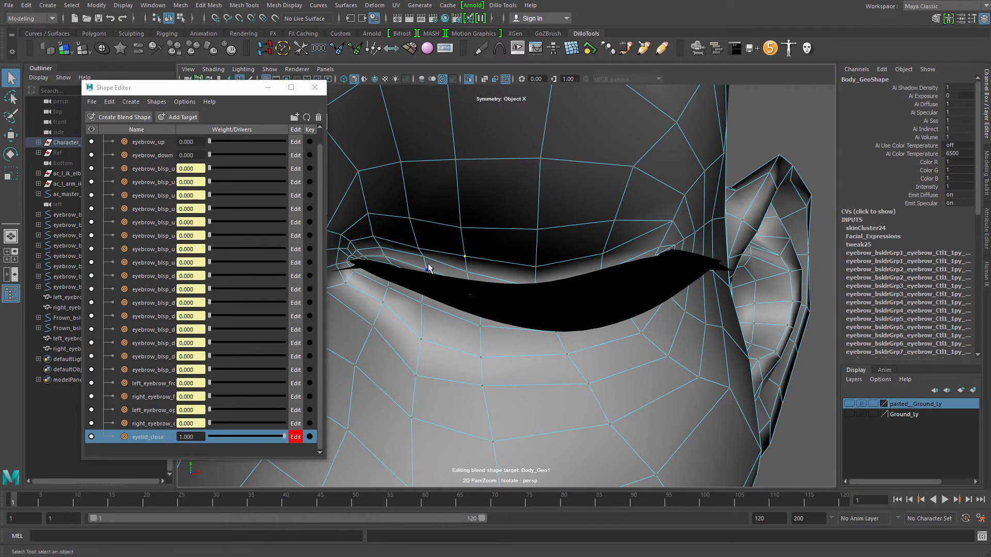
{"action": "key", "text": "w"}
{"action": "left_click_drag", "start_coordinate": [426, 232], "coordinate": [440, 209], "text": "alt"}
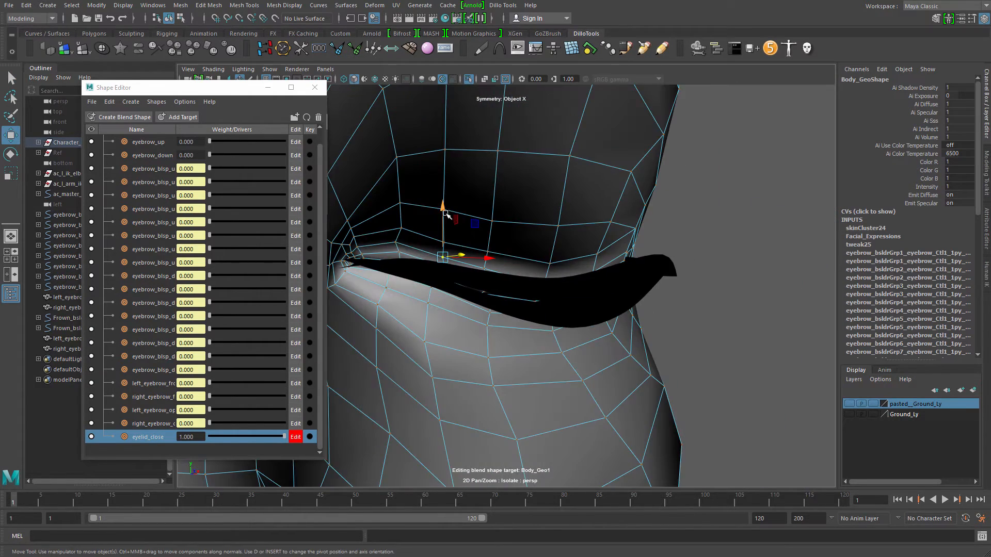
- Move the neighbouring lid vertex closest to the inner corner in depth to follow the eyeball's curve
{"action": "left_click", "coordinate": [401, 241]}
{"action": "left_click_drag", "start_coordinate": [400, 241], "coordinate": [448, 252], "text": "alt"}
{"action": "left_click_drag", "start_coordinate": [448, 252], "coordinate": [369, 253], "text": "alt"}
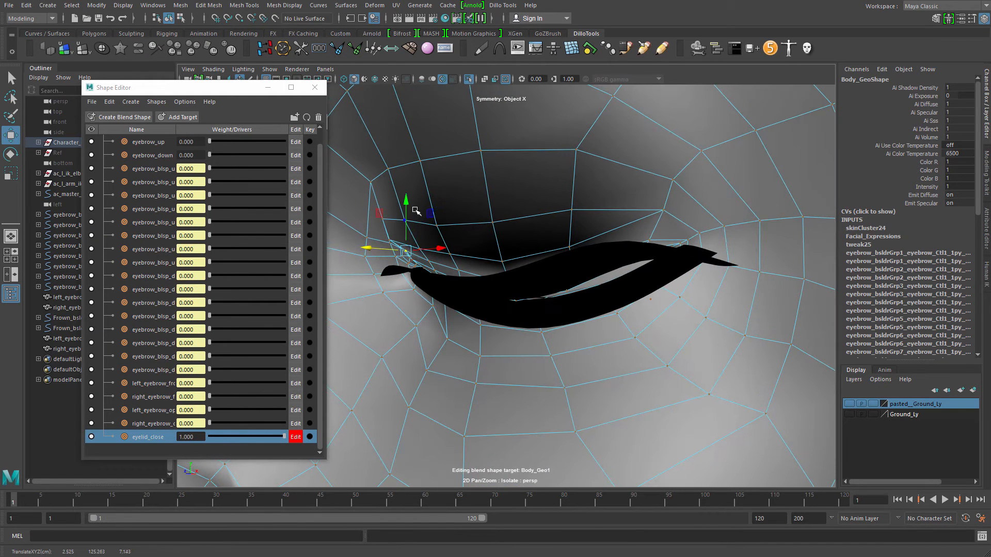
{"action": "key", "text": "w"}
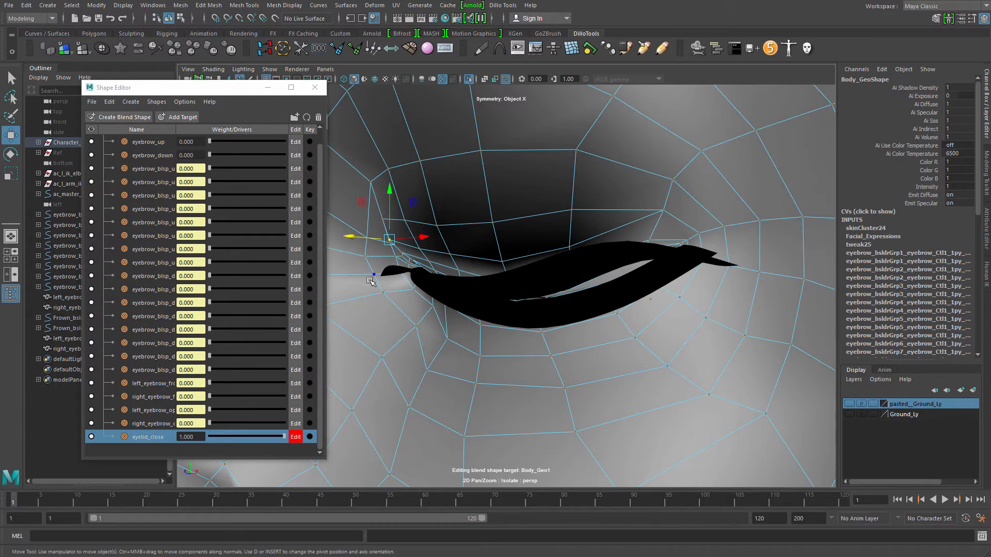
- Reposition several vertices in the rows above the upper-lid edge to round the lid over the eyeball
{"action": "left_click_drag", "start_coordinate": [384, 247], "coordinate": [494, 250], "text": "alt"}
{"action": "key", "text": "w"}
{"action": "key", "text": "q"}
{"action": "key", "text": "w"}
{"action": "key", "text": "q"}
{"action": "key", "text": "w"}
{"action": "key", "text": "w"}
{"action": "key", "text": "w"}
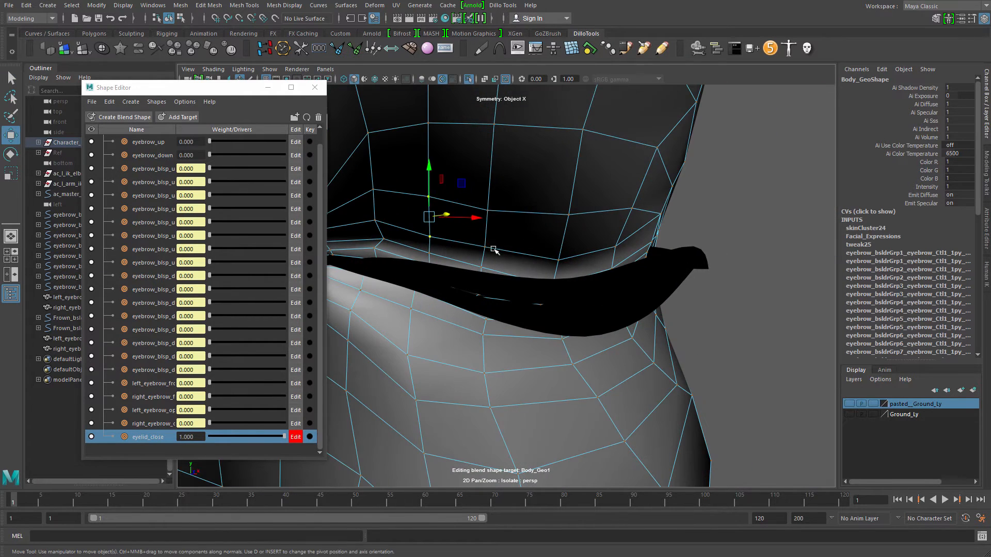
- Adjust the vertex in the upper-lid fold and the one directly below it next to the lid edge
{"action": "left_click_drag", "start_coordinate": [491, 210], "coordinate": [478, 150], "text": "alt"}
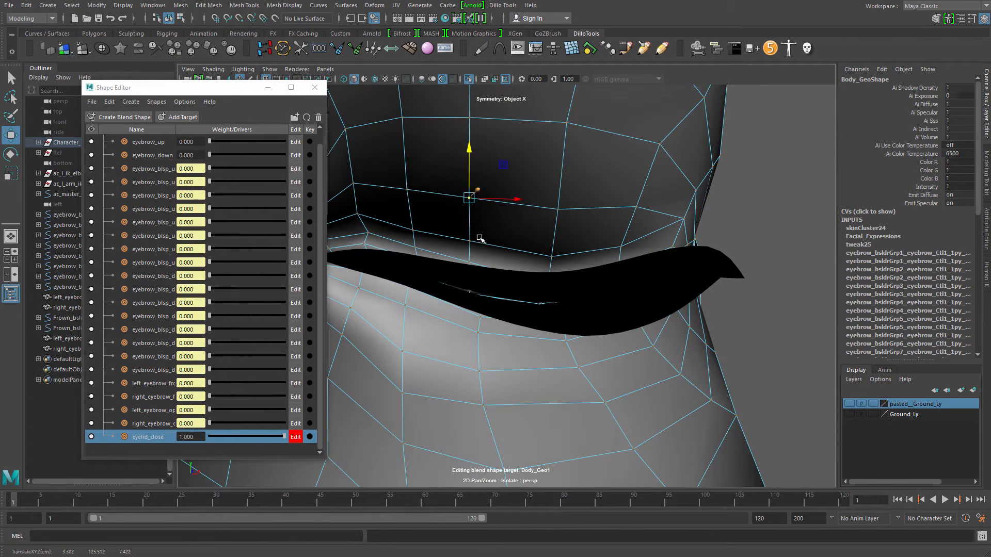
{"action": "key", "text": "q"}
{"action": "key", "text": "w"}
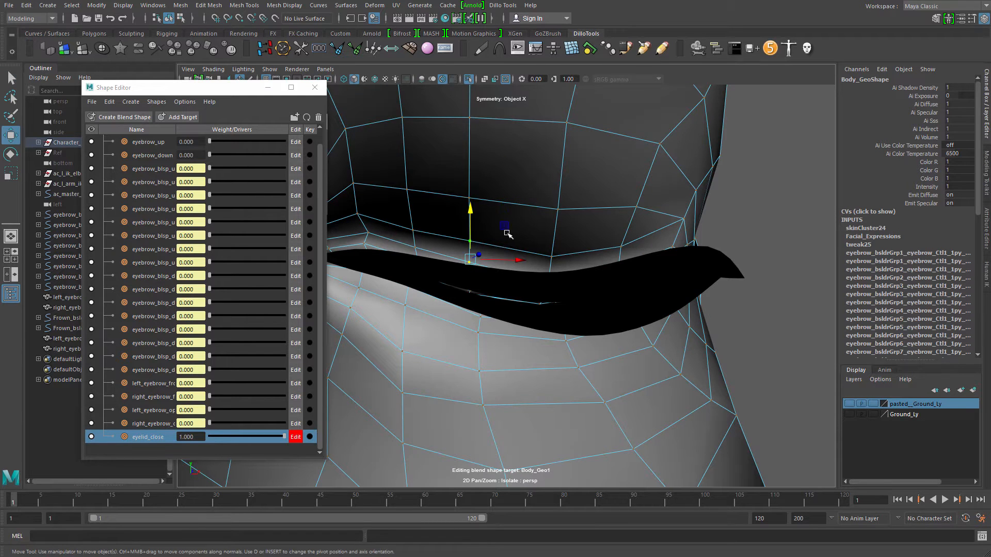
{"action": "left_click_drag", "start_coordinate": [508, 245], "coordinate": [454, 217], "text": "alt"}
{"action": "left_click_drag", "start_coordinate": [485, 250], "coordinate": [403, 269], "text": "alt"}
{"action": "key", "text": "q"}
{"action": "key", "text": "w"}
- Select the inner-half vertex in the upper-lid fold, move it in depth, and undo the stray selection
{"action": "key", "text": "q"}
{"action": "left_click", "coordinate": [428, 212]}
{"action": "key", "text": "w"}
{"action": "left_click_drag", "start_coordinate": [427, 212], "coordinate": [420, 171], "text": "alt"}
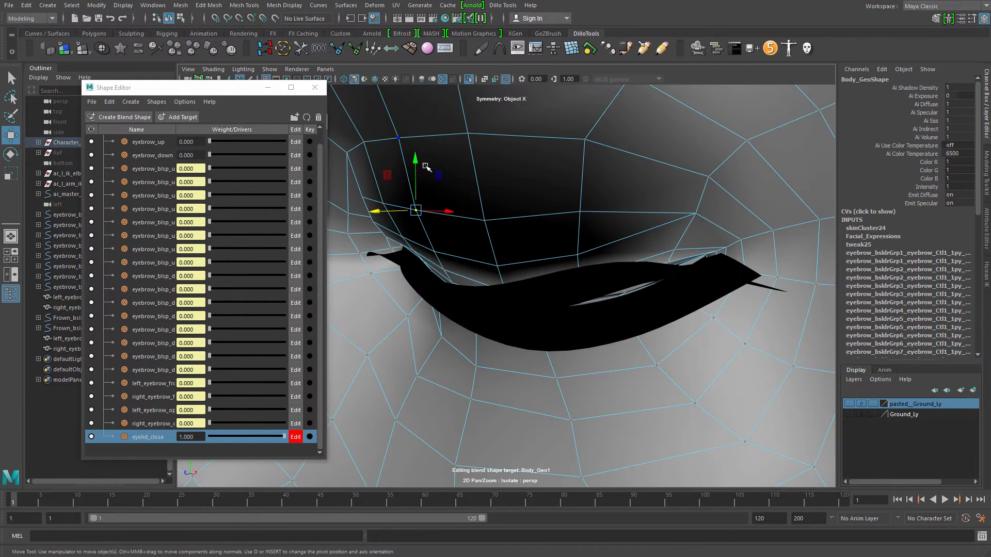
{"action": "left_click", "coordinate": [425, 166]}
{"action": "key", "text": "ctrl+z"}
- Bring back the hidden character parts and adjust the height of the two vertices under the left eyebrow
{"action": "scroll", "coordinate": [515, 193], "scroll_direction": "down", "scroll_amount": 4}
{"action": "left_click_drag", "start_coordinate": [516, 193], "coordinate": [568, 214], "text": "alt"}
{"action": "key", "text": "q"}
{"action": "left_click_drag", "start_coordinate": [581, 159], "coordinate": [528, 125], "text": "alt"}
{"action": "key", "text": "w"}
{"action": "left_click_drag", "start_coordinate": [508, 163], "coordinate": [483, 233], "text": "alt"}
{"action": "key", "text": "ctrl+1"}
{"action": "key", "text": "ctrl+1"}
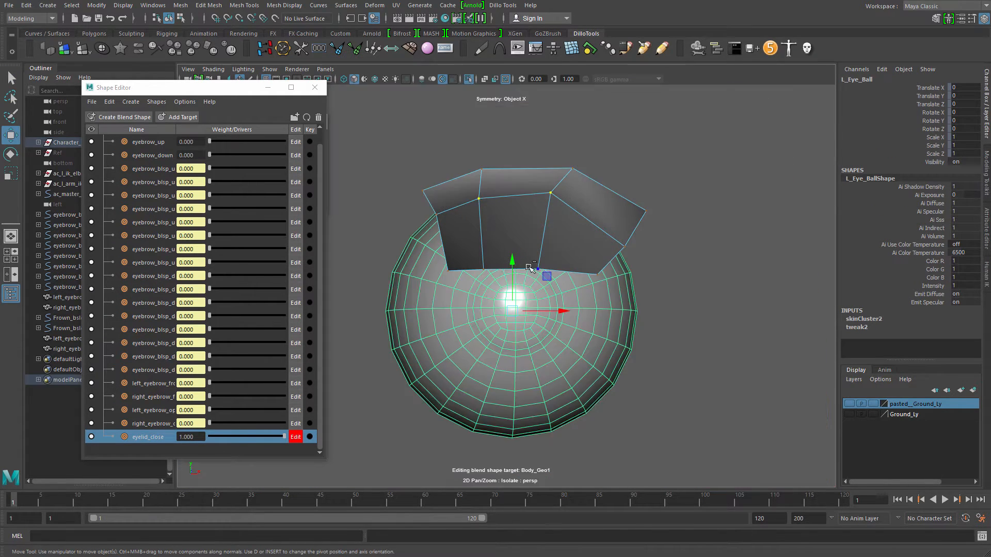
{"action": "key", "text": "ctrl+1"}
{"action": "left_click_drag", "start_coordinate": [511, 264], "coordinate": [511, 264]}
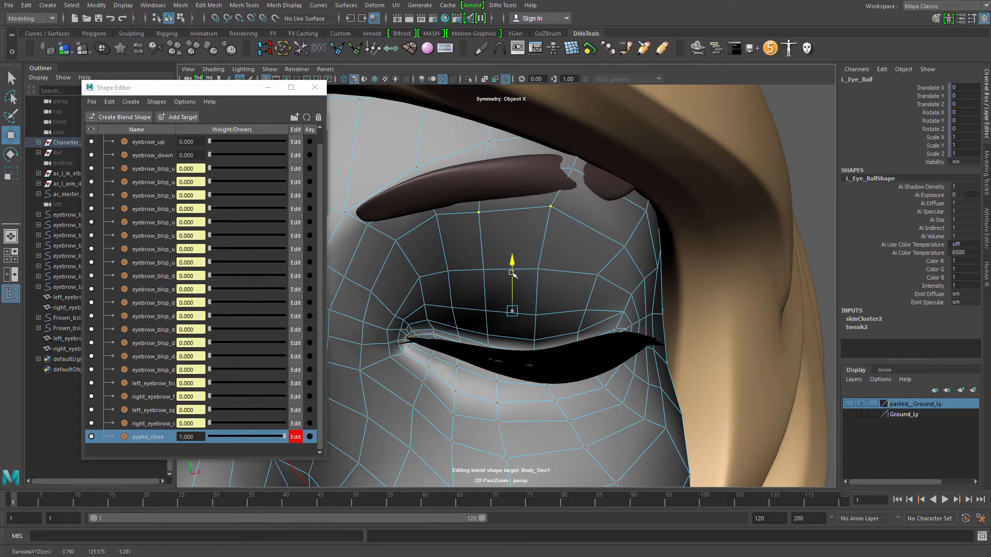
- Reposition individual vertices just beneath the left eyebrow, undoing the accidental hair selection
{"action": "left_click", "coordinate": [550, 209]}
{"action": "left_click_drag", "start_coordinate": [558, 242], "coordinate": [526, 239], "text": "alt"}
{"action": "left_click", "coordinate": [514, 202]}
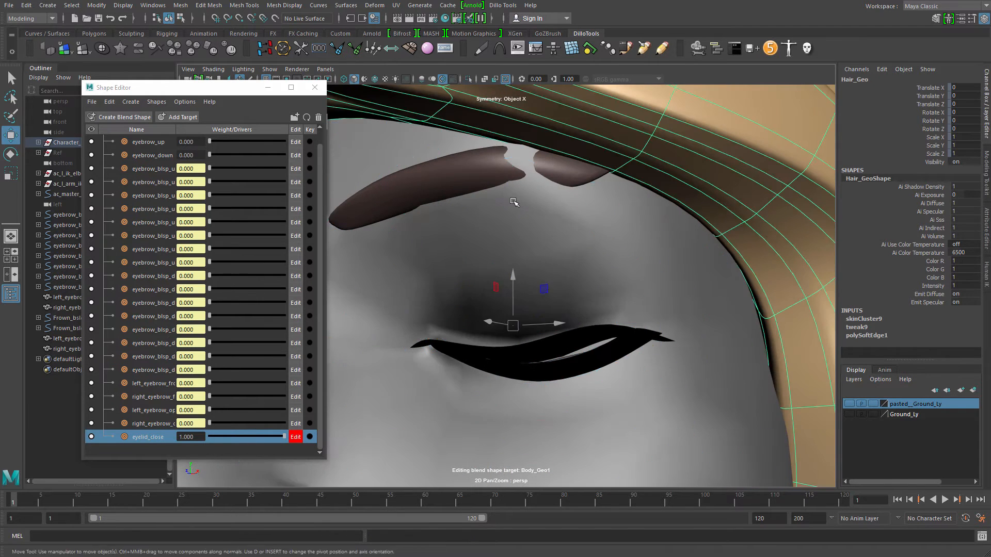
{"action": "left_click_drag", "start_coordinate": [513, 201], "coordinate": [470, 214], "text": "alt"}
{"action": "key", "text": "ctrl+z"}
{"action": "key", "text": "ctrl+z"}
{"action": "left_click", "coordinate": [503, 202]}
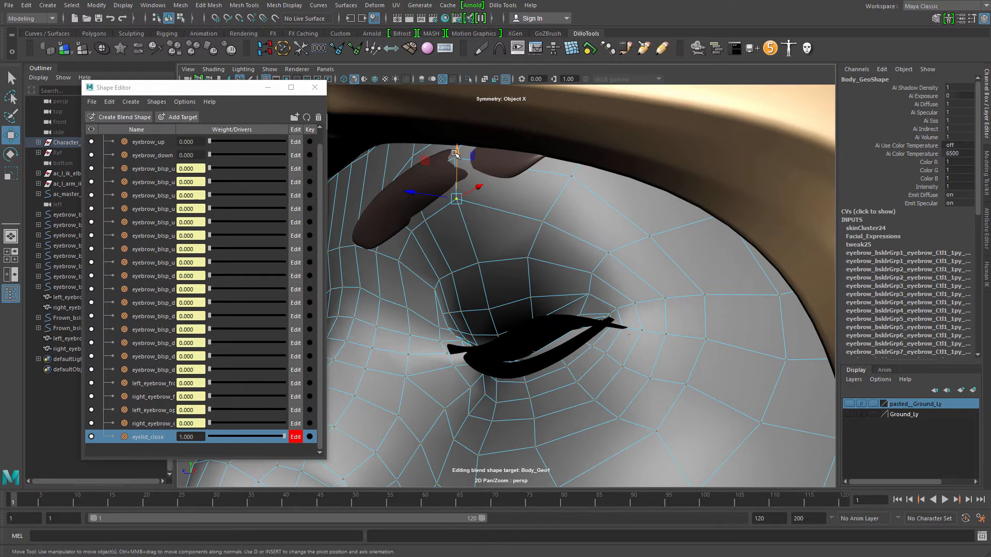
{"action": "left_click_drag", "start_coordinate": [456, 153], "coordinate": [464, 166]}
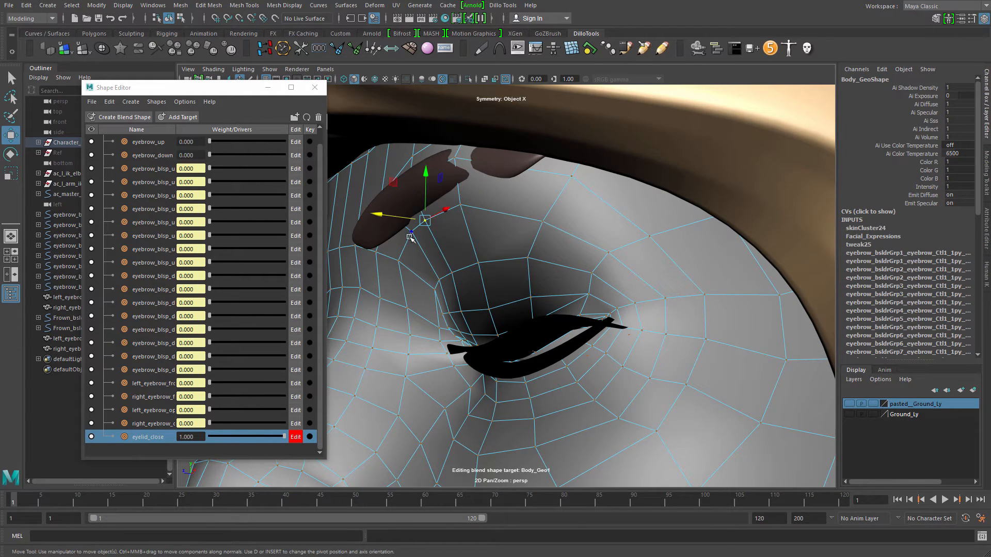
{"action": "left_click", "coordinate": [391, 237]}
- Examine the closed left eye, its lashes and the brow area from several angles
{"action": "right_click_drag", "start_coordinate": [575, 222], "coordinate": [496, 243], "text": "alt"}
{"action": "left_click_drag", "start_coordinate": [495, 243], "coordinate": [518, 316], "text": "alt"}
{"action": "key", "text": "q"}
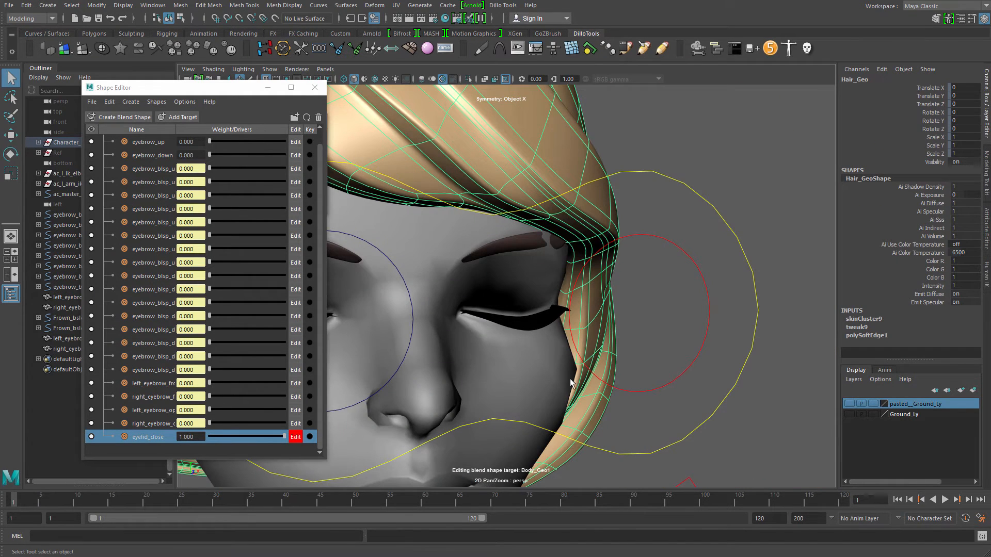
{"action": "right_click_drag", "start_coordinate": [575, 387], "coordinate": [311, 308], "text": "alt"}
{"action": "left_click_drag", "start_coordinate": [312, 307], "coordinate": [593, 369], "text": "alt"}
{"action": "left_click", "coordinate": [543, 378]}
{"action": "left_click", "coordinate": [725, 342]}
{"action": "right_click_drag", "start_coordinate": [724, 342], "coordinate": [481, 337], "text": "alt"}
{"action": "left_click_drag", "start_coordinate": [481, 337], "coordinate": [433, 356], "text": "alt"}
{"action": "right_click_drag", "start_coordinate": [433, 356], "coordinate": [653, 406], "text": "alt"}
{"action": "left_click_drag", "start_coordinate": [653, 405], "coordinate": [632, 281], "text": "alt"}
{"action": "right_click_drag", "start_coordinate": [632, 281], "coordinate": [687, 261], "text": "alt"}
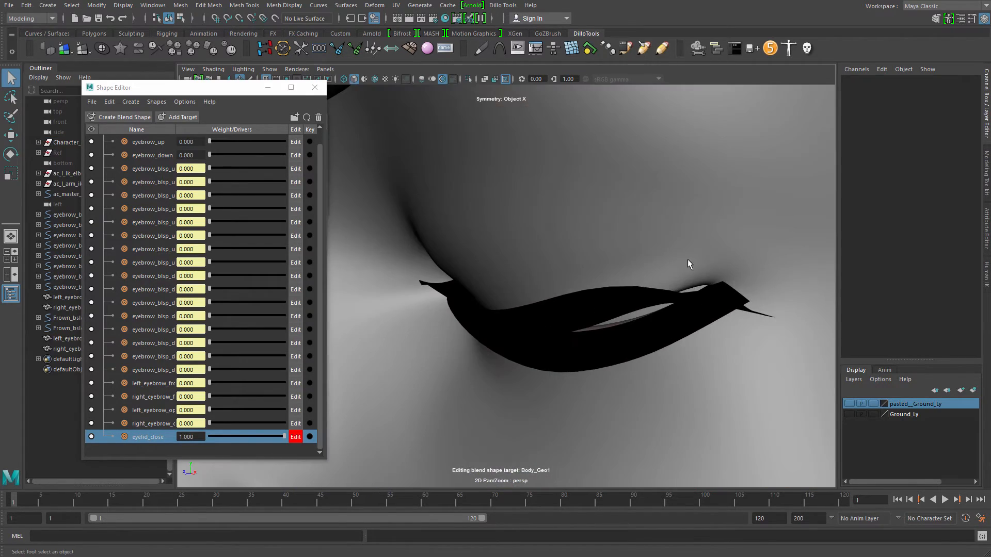
- Isolate the body mesh together with the left eyelashes
{"action": "left_click", "coordinate": [642, 251]}
{"action": "middle_click_drag", "start_coordinate": [640, 250], "coordinate": [586, 237], "text": "alt"}
{"action": "left_click", "coordinate": [500, 299]}
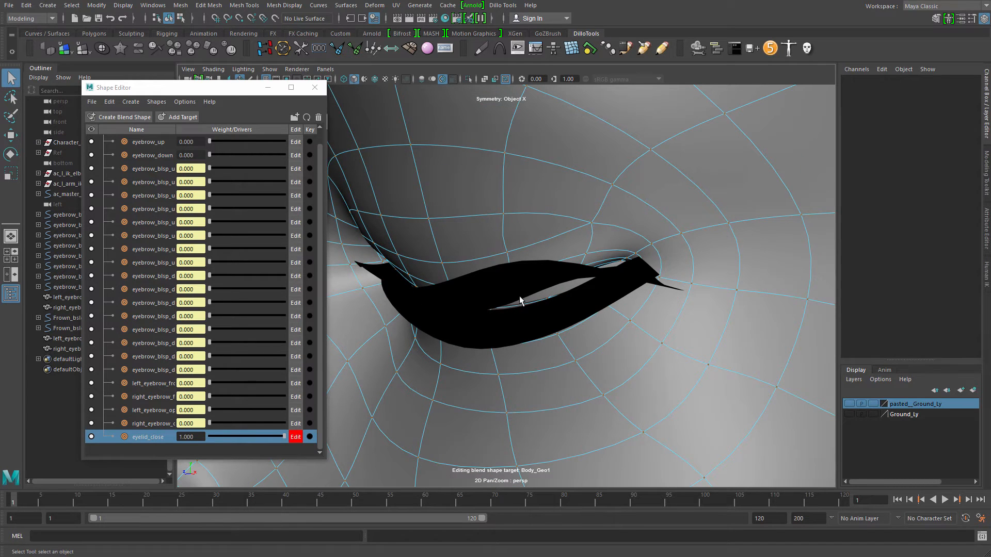
{"action": "left_click", "coordinate": [730, 219]}
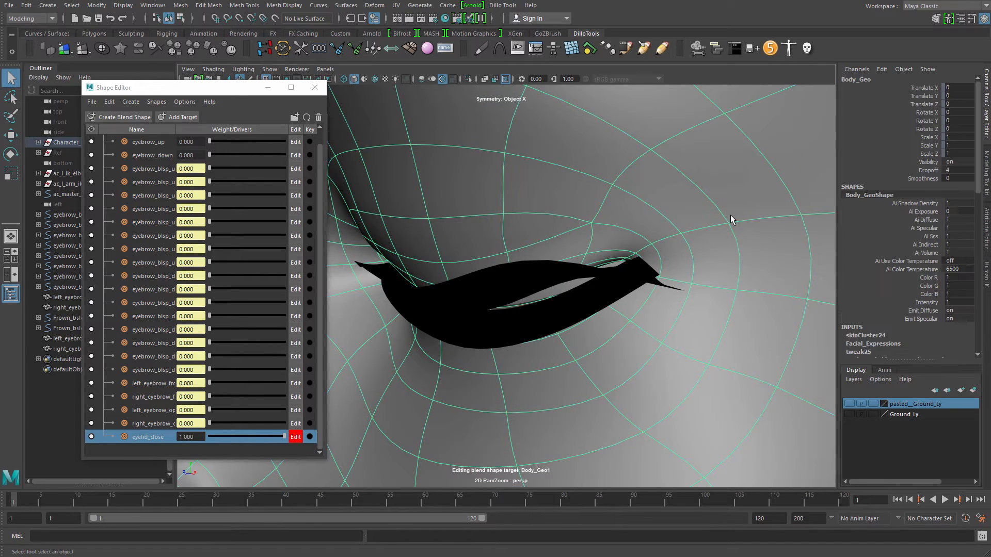
{"action": "left_click", "coordinate": [522, 277], "text": "shift"}
{"action": "left_click", "coordinate": [563, 328], "text": "shift"}
{"action": "key", "text": "ctrl+1"}
- Switch the body to vertex editing and adjust the height of an upper-lid edge vertex in the outer half
{"action": "left_click_drag", "start_coordinate": [593, 331], "coordinate": [608, 230], "text": "alt"}
{"action": "left_click", "coordinate": [608, 231]}
{"action": "right_click_drag", "start_coordinate": [606, 232], "coordinate": [498, 238]}
{"action": "left_click_drag", "start_coordinate": [510, 243], "coordinate": [617, 287], "text": "alt"}
{"action": "left_click", "coordinate": [545, 331]}
{"action": "key", "text": "w"}
{"action": "left_click_drag", "start_coordinate": [559, 237], "coordinate": [567, 242]}
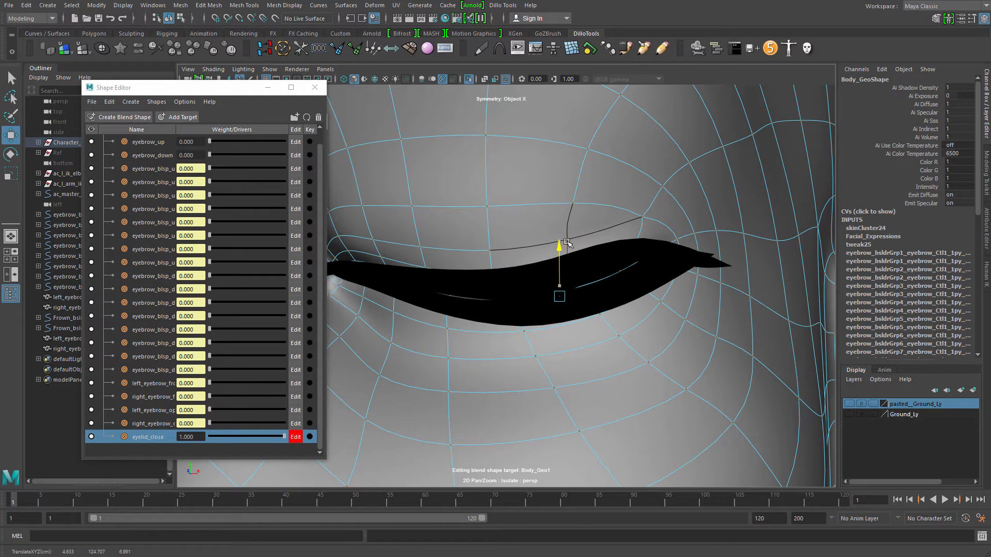
- Reposition the upper-lid edge vertex beside the outer corner of the left eye
{"action": "left_click_drag", "start_coordinate": [625, 261], "coordinate": [613, 294], "text": "alt"}
{"action": "key", "text": "q"}
{"action": "left_click", "coordinate": [612, 290]}
{"action": "key", "text": "w"}
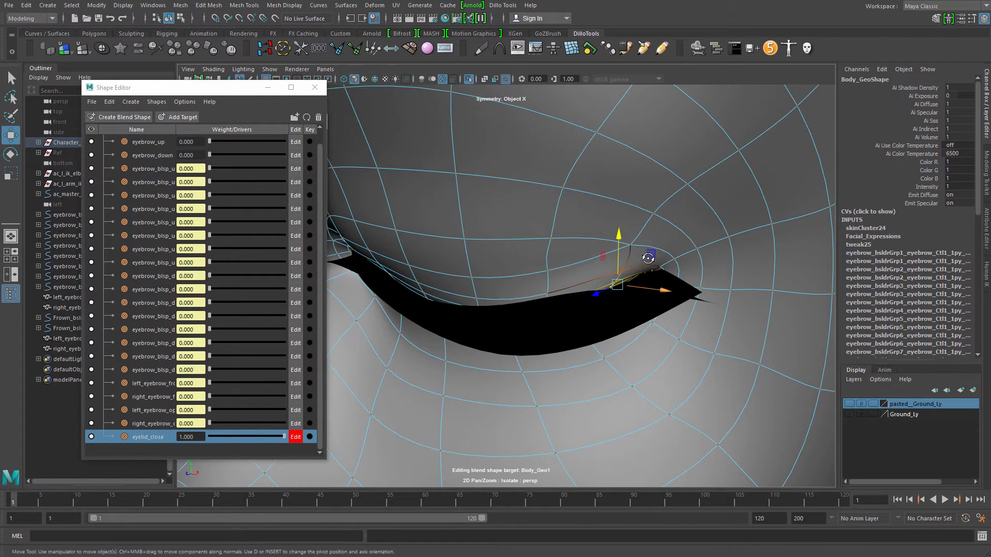
{"action": "left_click_drag", "start_coordinate": [650, 255], "coordinate": [613, 228], "text": "alt"}
{"action": "left_click_drag", "start_coordinate": [690, 258], "coordinate": [614, 297], "text": "alt"}
{"action": "key", "text": "q"}
- Examine both closed eyelids on the isolated head from the side and the front
{"action": "left_click", "coordinate": [841, 178]}
{"action": "scroll", "coordinate": [533, 191], "scroll_direction": "down", "scroll_amount": 4}
{"action": "left_click_drag", "start_coordinate": [532, 191], "coordinate": [460, 194], "text": "alt"}
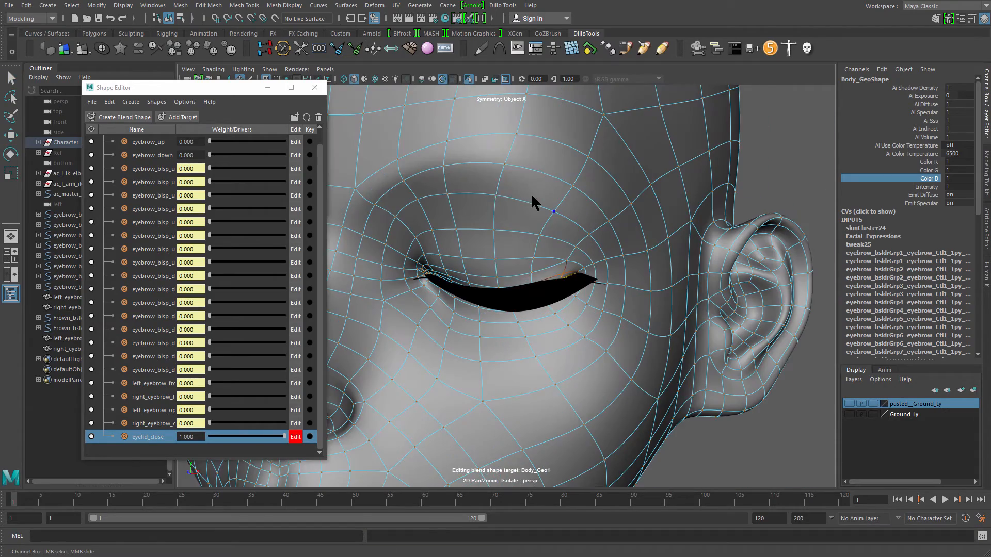
{"action": "right_click_drag", "start_coordinate": [531, 194], "coordinate": [652, 150]}
{"action": "scroll", "coordinate": [482, 203], "scroll_direction": "down", "scroll_amount": 5}
{"action": "left_click_drag", "start_coordinate": [482, 203], "coordinate": [566, 212], "text": "alt"}
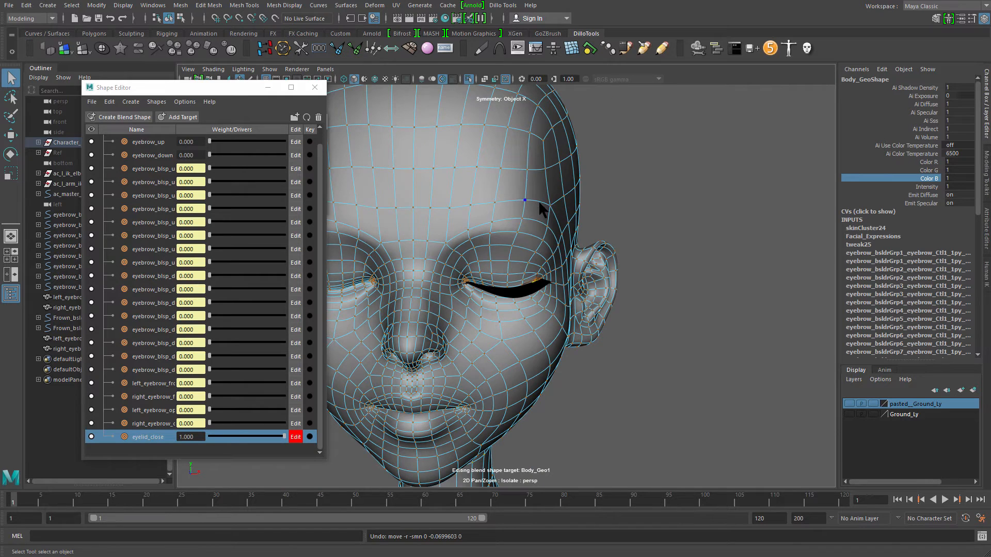
{"action": "right_click_drag", "start_coordinate": [539, 207], "coordinate": [620, 163]}
{"action": "scroll", "coordinate": [616, 205], "scroll_direction": "down", "scroll_amount": 5}
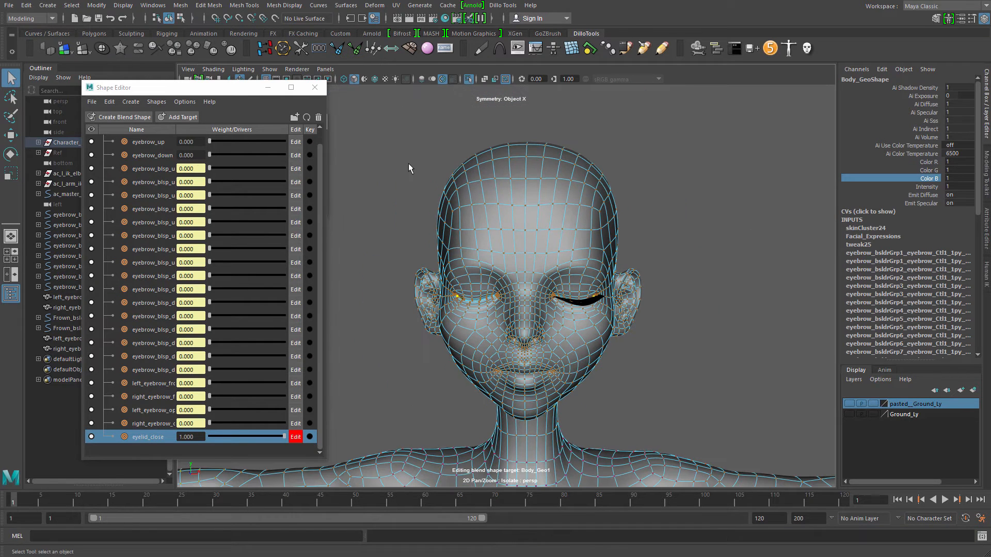
- Leave the isolated view, return the body mesh to object mode and clear the selection
{"action": "left_click_drag", "start_coordinate": [196, 91], "coordinate": [273, 276]}
{"action": "mouse_move", "coordinate": [598, 240]}
{"action": "right_mouse_down"}
{"action": "mouse_move", "coordinate": [540, 178]}
{"action": "mouse_move", "coordinate": [609, 246]}
{"action": "mouse_move", "coordinate": [597, 237]}
{"action": "right_mouse_up"}
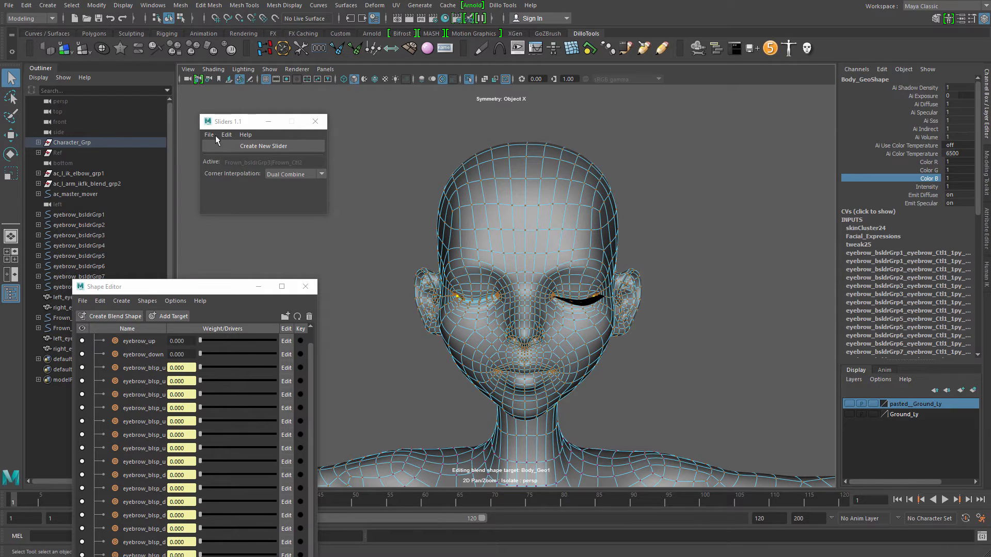
{"action": "left_click_drag", "start_coordinate": [215, 114], "coordinate": [215, 139]}
{"action": "scroll", "coordinate": [502, 206], "scroll_direction": "up", "scroll_amount": 2}
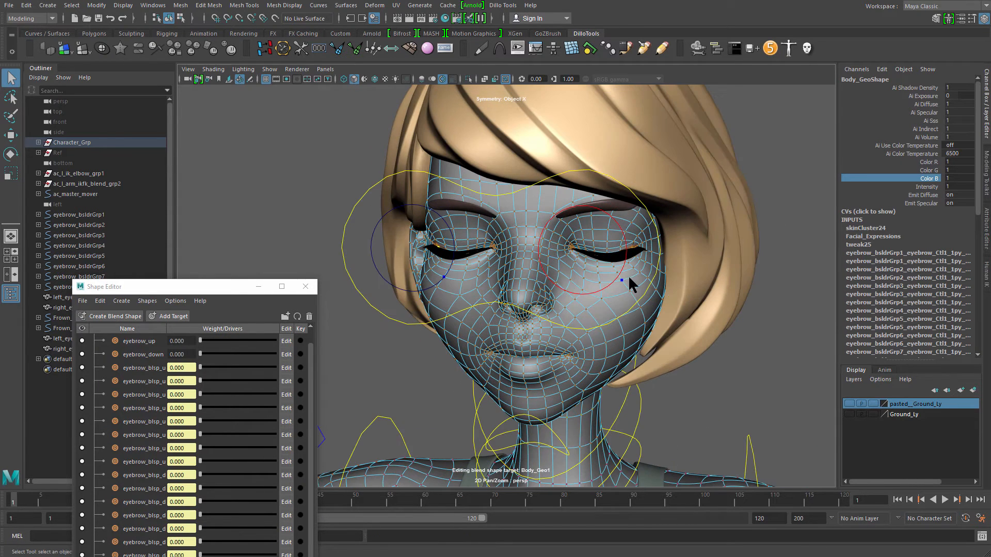
{"action": "right_click_drag", "start_coordinate": [628, 275], "coordinate": [724, 232]}
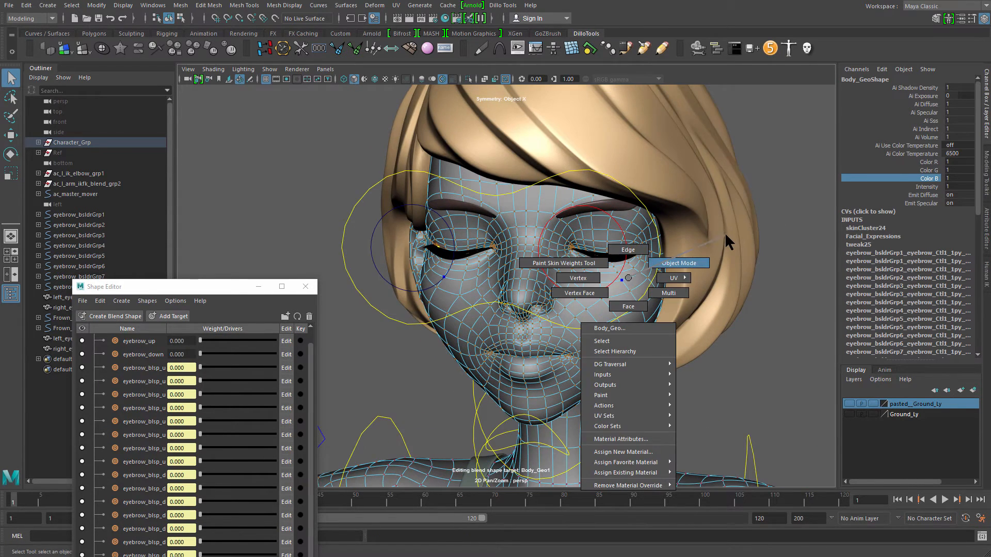
{"action": "left_click", "coordinate": [722, 345]}
- Extract the eyelid_close target from the Shape Editor as a separate mesh
{"action": "scroll", "coordinate": [516, 315], "scroll_direction": "down", "scroll_amount": 3}
{"action": "left_click_drag", "start_coordinate": [459, 315], "coordinate": [515, 318], "text": "alt"}
{"action": "left_click_drag", "start_coordinate": [194, 287], "coordinate": [361, 83]}
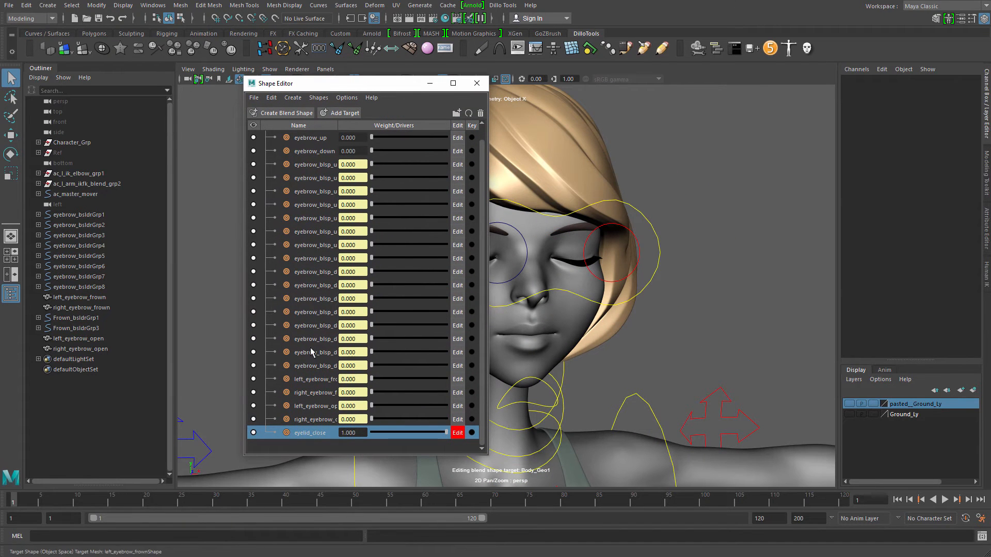
{"action": "right_click", "coordinate": [325, 436]}
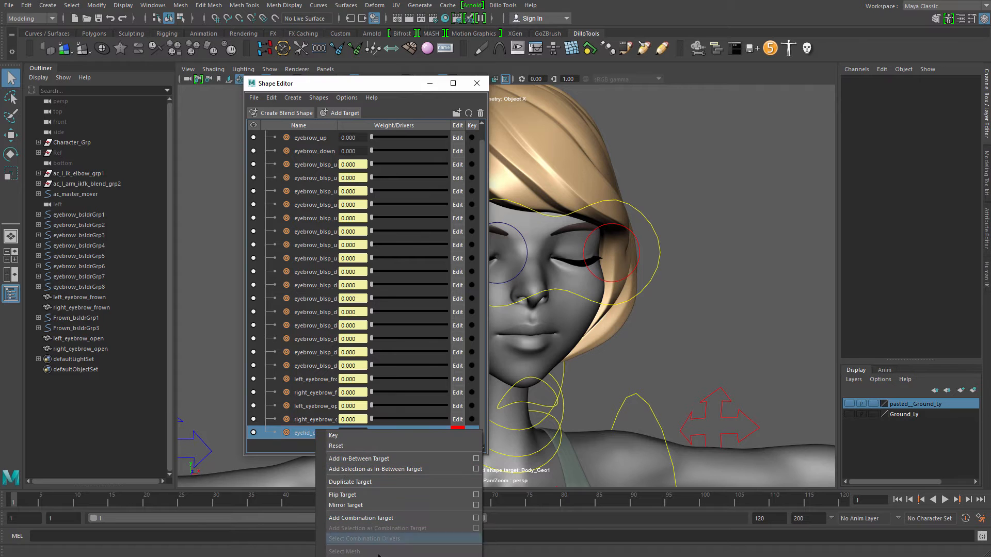
{"action": "left_click", "coordinate": [344, 551]}
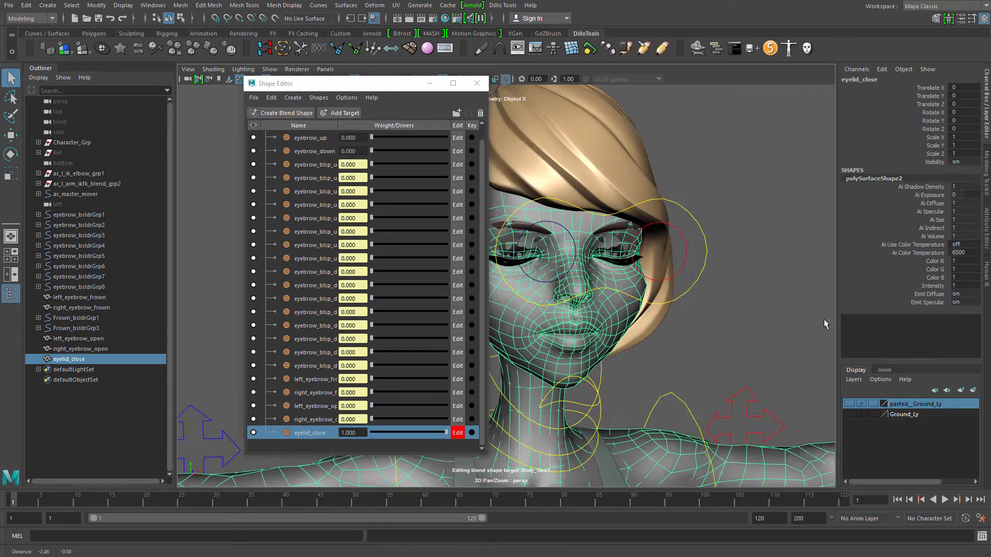
- Delete the four old left and right eyebrow frown and open meshes and place the eyelid_close mesh at about X 162, Y 203
{"action": "scroll", "coordinate": [631, 313], "scroll_direction": "down", "scroll_amount": 10}
{"action": "key", "text": "w"}
{"action": "left_click_drag", "start_coordinate": [619, 335], "coordinate": [764, 204]}
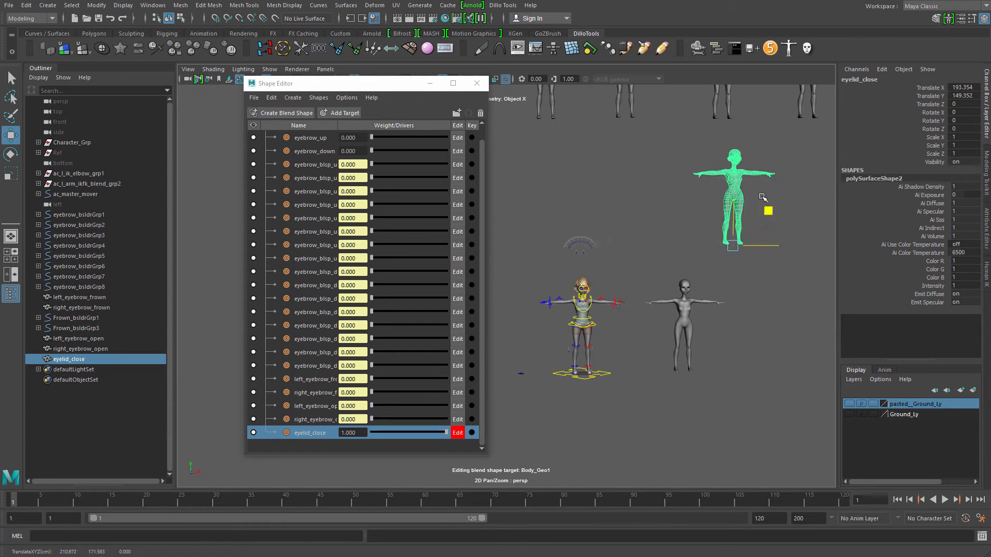
{"action": "scroll", "coordinate": [688, 237], "scroll_direction": "down", "scroll_amount": 4}
{"action": "left_click_drag", "start_coordinate": [688, 237], "coordinate": [699, 277]}
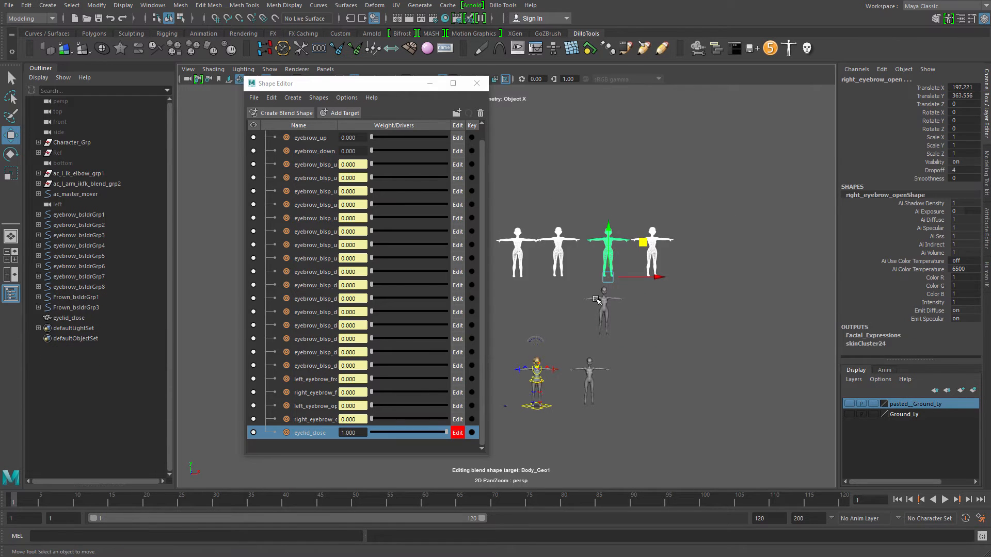
{"action": "key", "text": "Delete"}
{"action": "scroll", "coordinate": [624, 306], "scroll_direction": "up", "scroll_amount": 4}
{"action": "left_click_drag", "start_coordinate": [640, 249], "coordinate": [624, 248]}
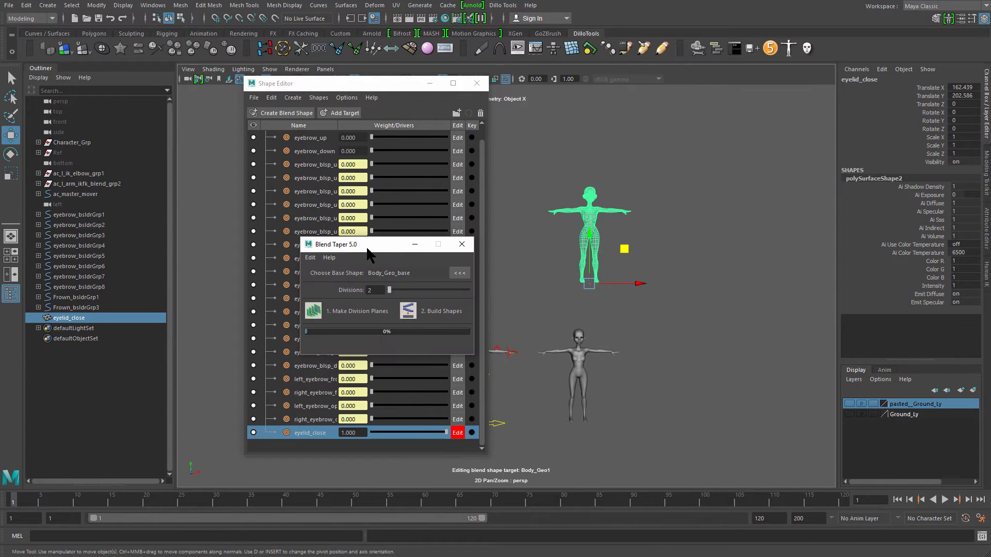
- Make division planes for eyelid_close with 2 divisions in Blend Taper and scale their group in X to 0.012
{"action": "left_click_drag", "start_coordinate": [367, 249], "coordinate": [357, 245]}
{"action": "left_click", "coordinate": [347, 308]}
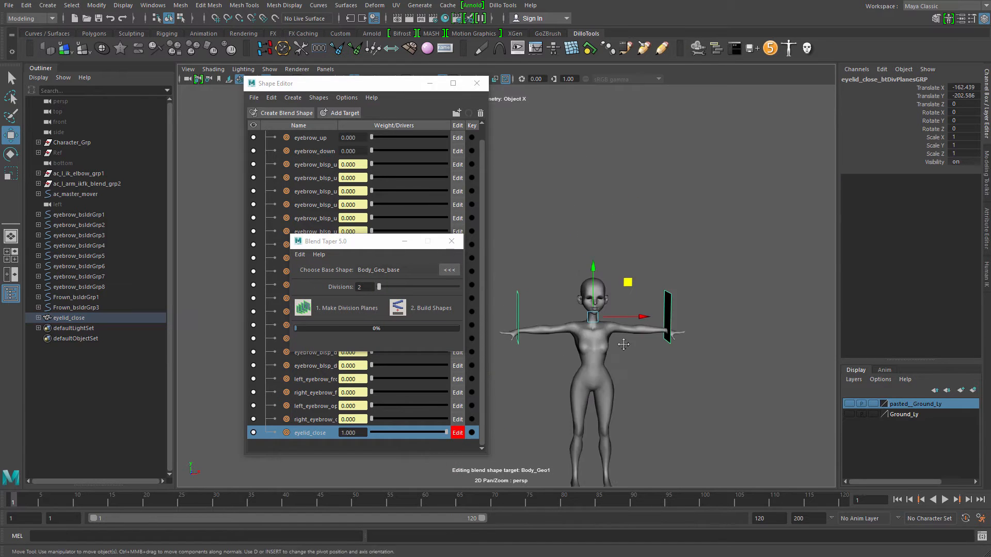
{"action": "left_click_drag", "start_coordinate": [727, 241], "coordinate": [678, 238]}
{"action": "scroll", "coordinate": [692, 309], "scroll_direction": "up", "scroll_amount": 5}
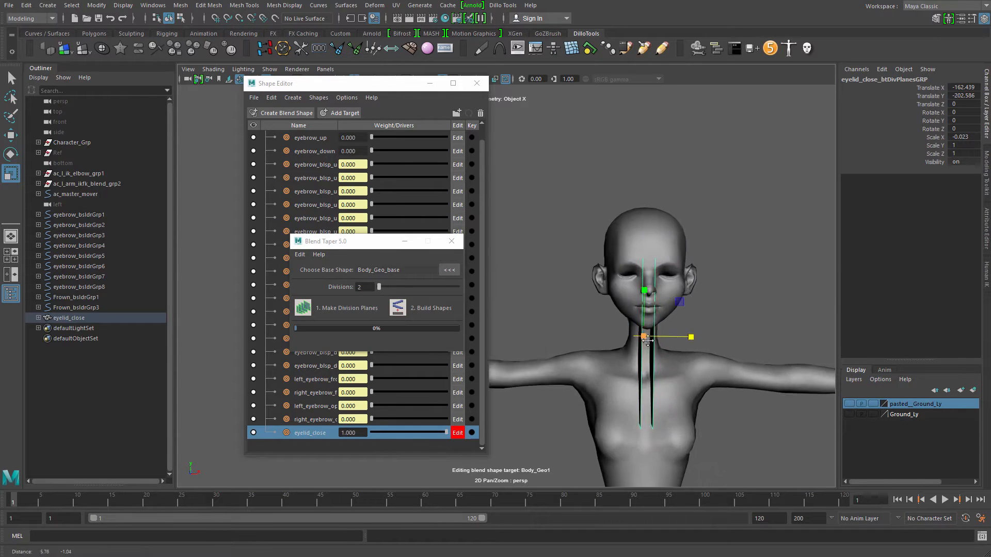
{"action": "left_click", "coordinate": [689, 305]}
{"action": "key", "text": "ctrl+z"}
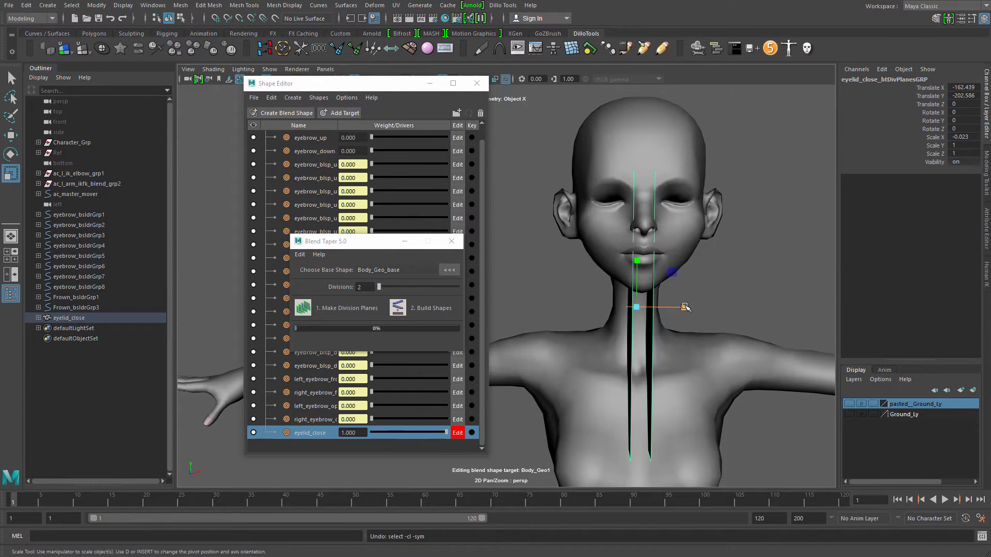
{"action": "left_click_drag", "start_coordinate": [684, 308], "coordinate": [607, 308]}
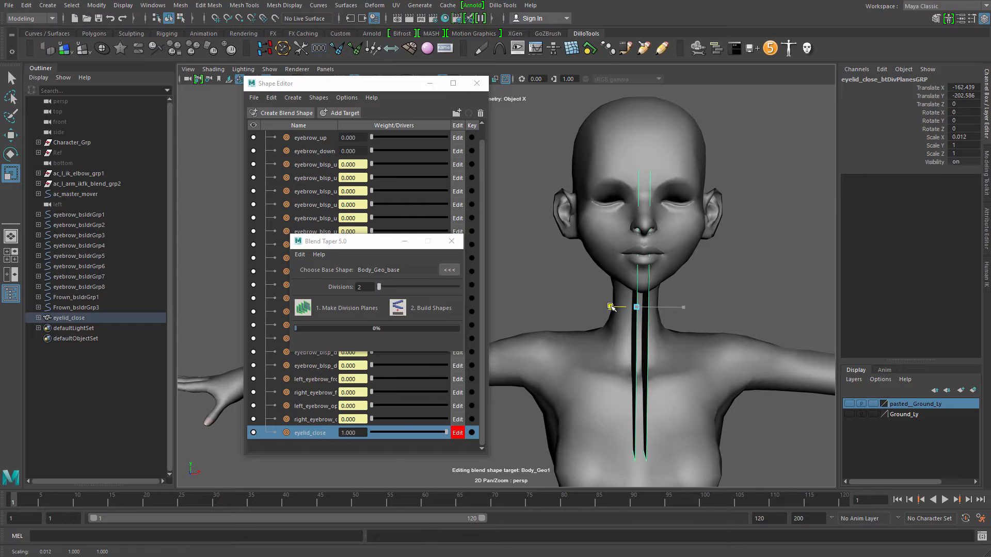
- Select the eyelid_close mesh and build its left and right shapes with Blend Taper
{"action": "left_click", "coordinate": [761, 276]}
{"action": "left_click", "coordinate": [703, 234]}
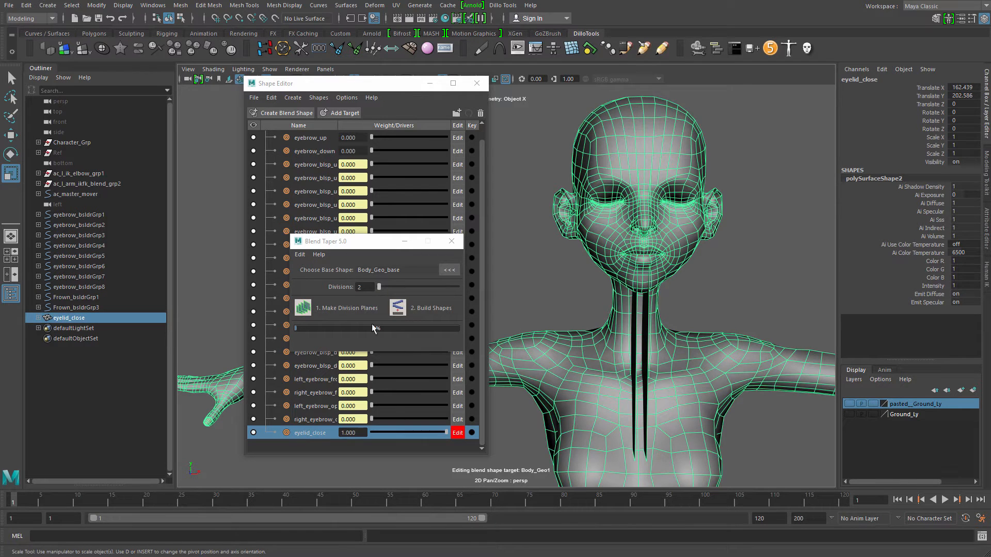
{"action": "left_click", "coordinate": [440, 313]}
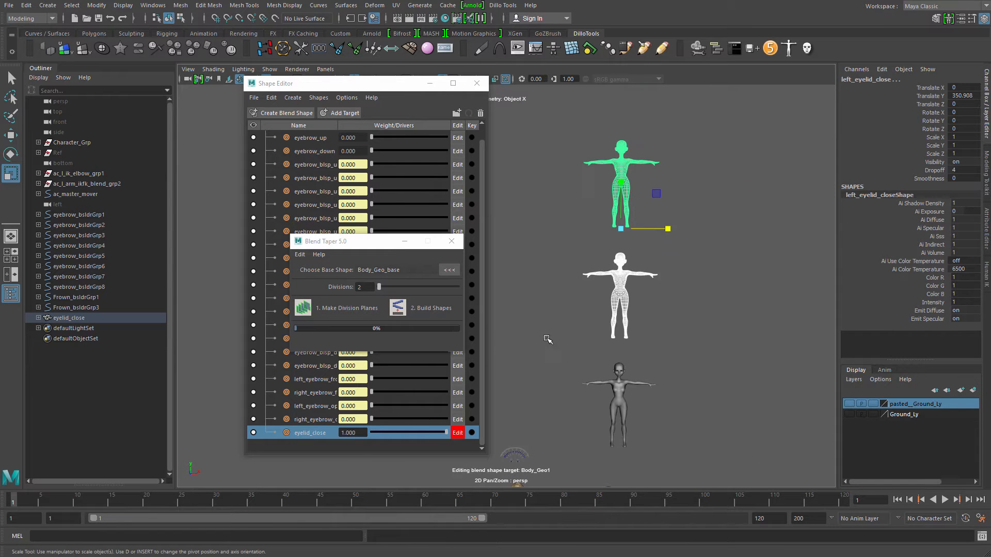
- Move the left_eyelid_close and right_eyelid_close meshes apart, placing the right one at about X -54, Y 188
{"action": "left_click", "coordinate": [588, 287]}
{"action": "left_click", "coordinate": [620, 293]}
{"action": "key", "text": "w"}
{"action": "left_click_drag", "start_coordinate": [656, 305], "coordinate": [621, 297]}
{"action": "left_click", "coordinate": [659, 230]}
{"action": "left_click", "coordinate": [622, 191]}
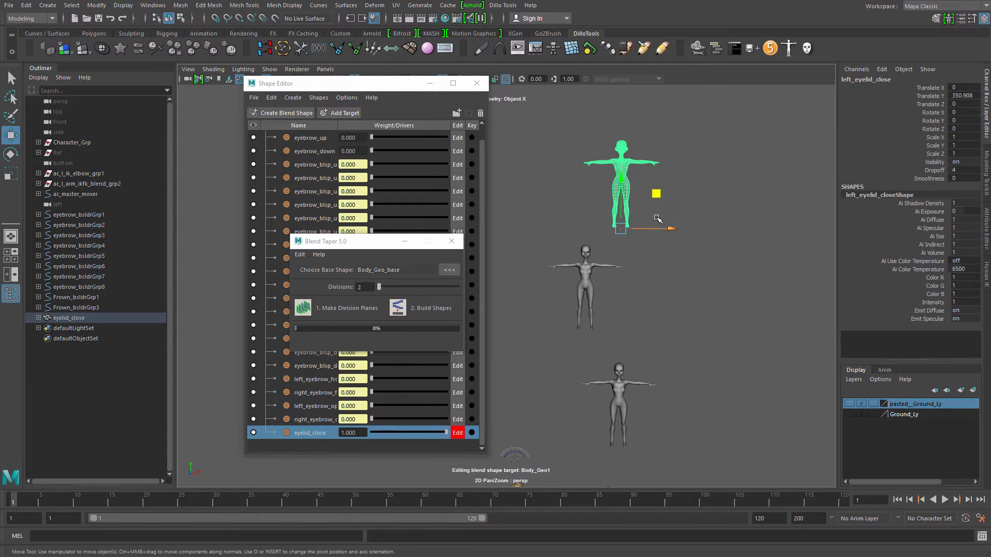
{"action": "left_click_drag", "start_coordinate": [655, 195], "coordinate": [723, 293]}
{"action": "left_click_drag", "start_coordinate": [540, 246], "coordinate": [610, 266]}
{"action": "key", "text": "f"}
{"action": "middle_click_drag", "start_coordinate": [677, 325], "coordinate": [792, 465], "text": "alt"}
{"action": "scroll", "coordinate": [633, 305], "scroll_direction": "up", "scroll_amount": 5}
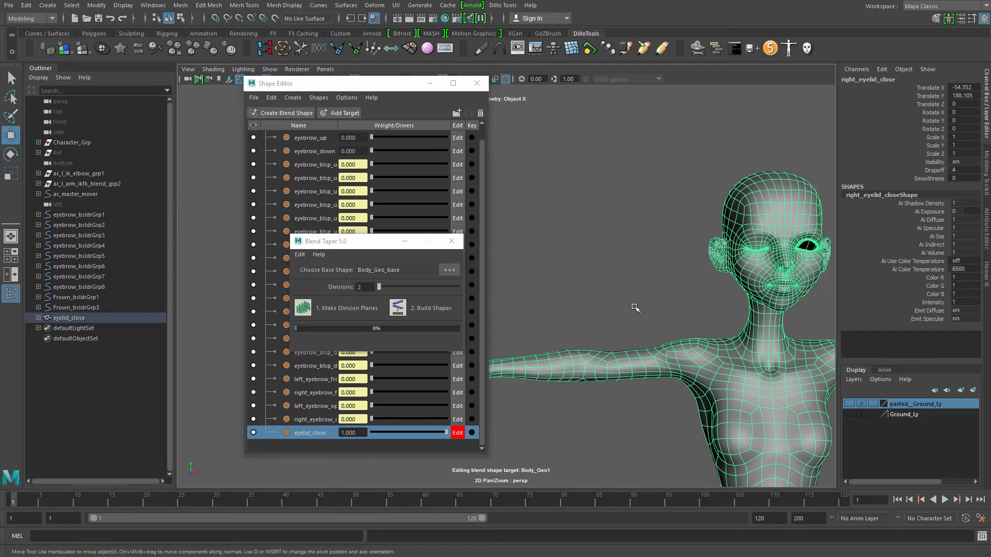
- Make division planes for the right_eyelid_close mesh with 2 divisions in Blend Taper
{"action": "middle_click_drag", "start_coordinate": [633, 305], "coordinate": [498, 295], "text": "alt"}
{"action": "scroll", "coordinate": [704, 350], "scroll_direction": "up", "scroll_amount": 5}
{"action": "middle_click_drag", "start_coordinate": [703, 350], "coordinate": [417, 376], "text": "alt"}
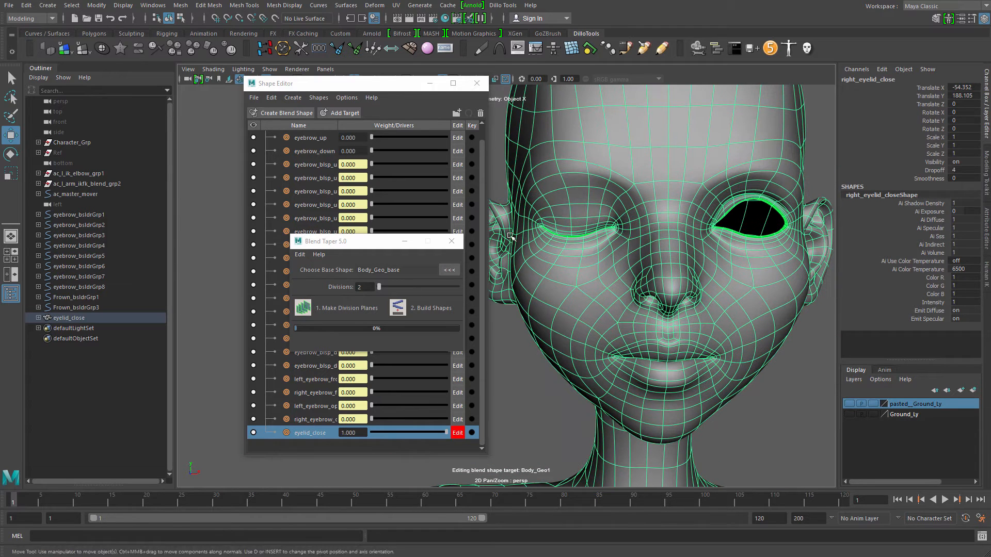
{"action": "left_click", "coordinate": [302, 308]}
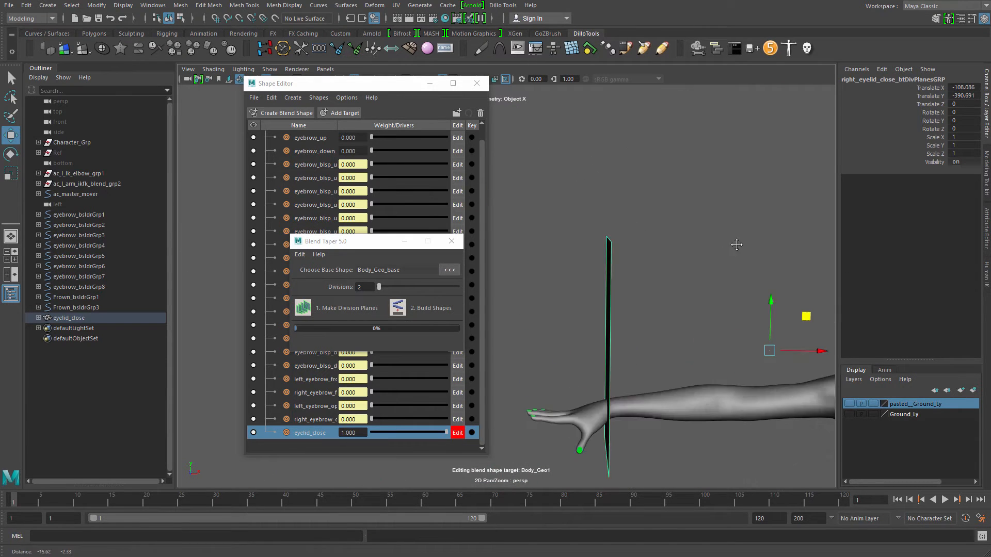
- Move the outer division plane of right_eyelid_close from the hand to the closed eye, at about X 102
{"action": "middle_click_drag", "start_coordinate": [736, 245], "coordinate": [755, 235], "text": "alt"}
{"action": "left_click", "coordinate": [628, 285]}
{"action": "middle_click_drag", "start_coordinate": [694, 290], "coordinate": [454, 245], "text": "alt"}
{"action": "scroll", "coordinate": [504, 309], "scroll_direction": "down", "scroll_amount": 3}
{"action": "middle_click_drag", "start_coordinate": [504, 309], "coordinate": [555, 302], "text": "alt"}
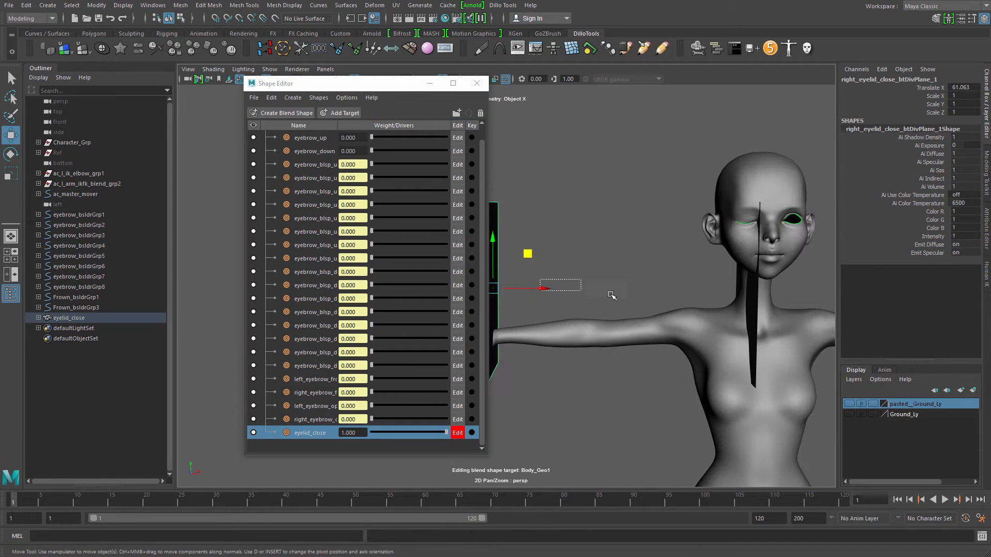
{"action": "left_click_drag", "start_coordinate": [611, 295], "coordinate": [697, 296]}
{"action": "key", "text": "ctrl+z"}
{"action": "left_click_drag", "start_coordinate": [546, 289], "coordinate": [778, 294]}
{"action": "key", "text": "f"}
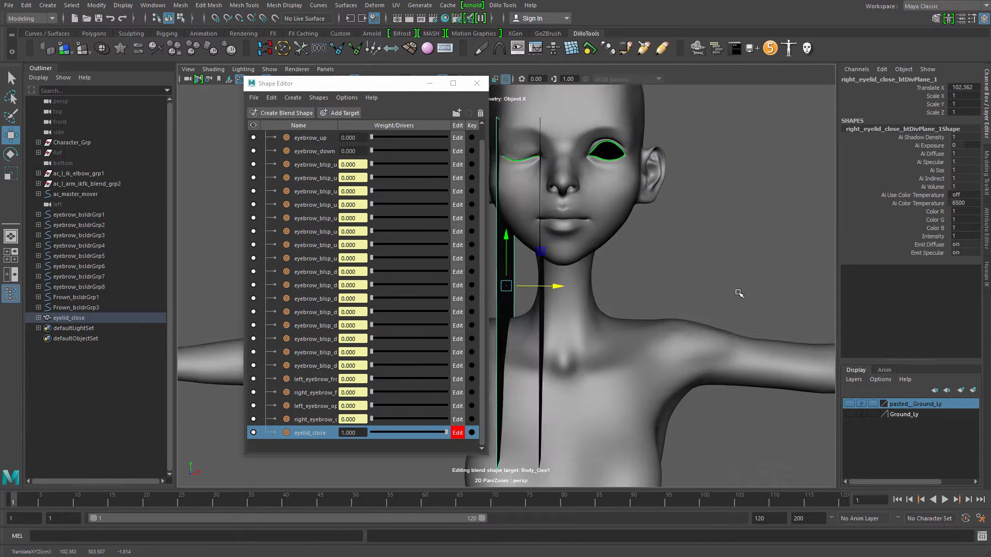
- Fine-tune the right_eyelid_close division planes across the closed eyelid, with the outer plane at about X 103
{"action": "middle_click_drag", "start_coordinate": [646, 264], "coordinate": [746, 301], "text": "alt"}
{"action": "scroll", "coordinate": [671, 320], "scroll_direction": "up", "scroll_amount": 3}
{"action": "scroll", "coordinate": [632, 340], "scroll_direction": "down", "scroll_amount": 1}
{"action": "left_click_drag", "start_coordinate": [658, 327], "coordinate": [678, 332]}
{"action": "key", "text": "q"}
{"action": "left_click", "coordinate": [665, 271]}
{"action": "key", "text": "w"}
{"action": "left_click", "coordinate": [615, 323]}
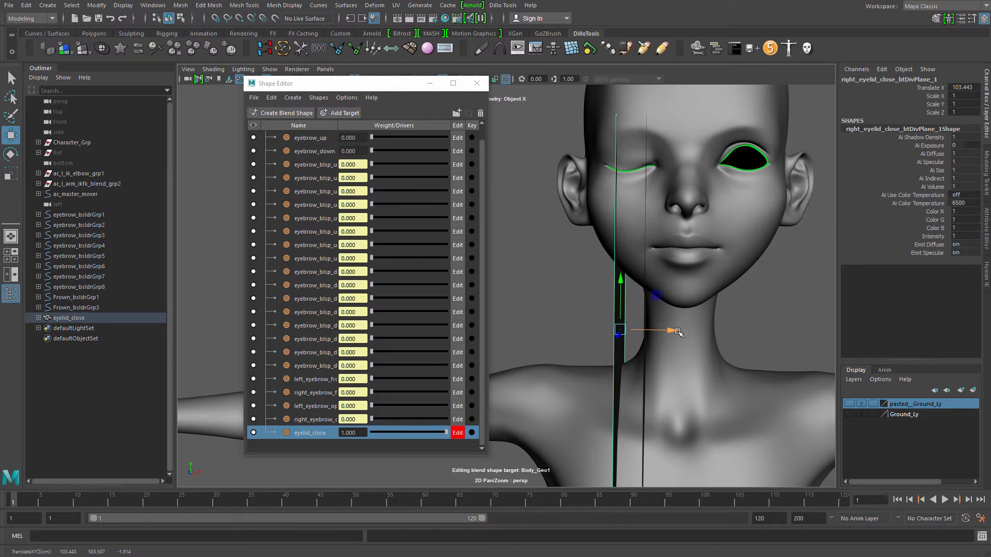
- Select the right_eyelid_close mesh, clear the Shape Editor away from Blend Taper, and build the mesh's left and right shapes
{"action": "key", "text": "q"}
{"action": "left_click", "coordinate": [697, 286]}
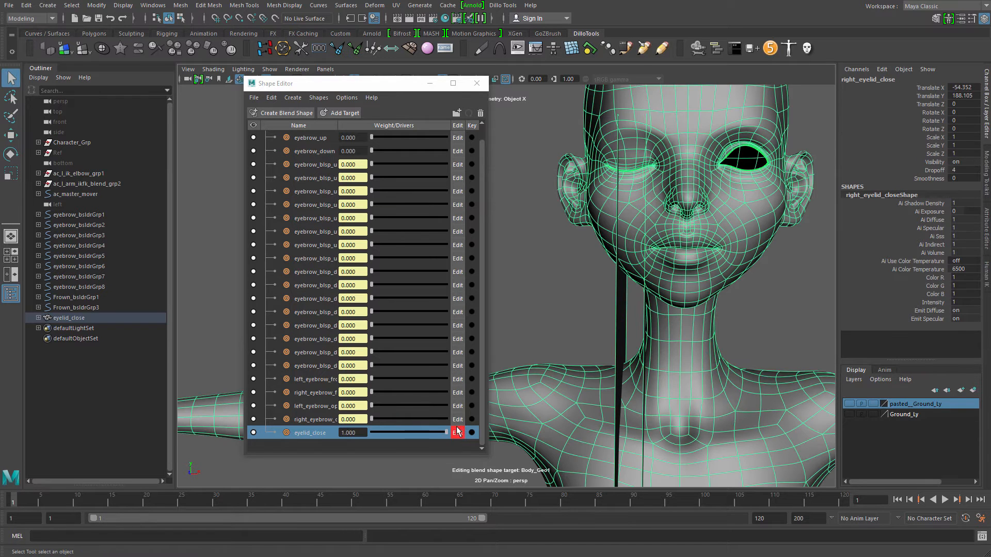
{"action": "left_click_drag", "start_coordinate": [391, 77], "coordinate": [372, 154]}
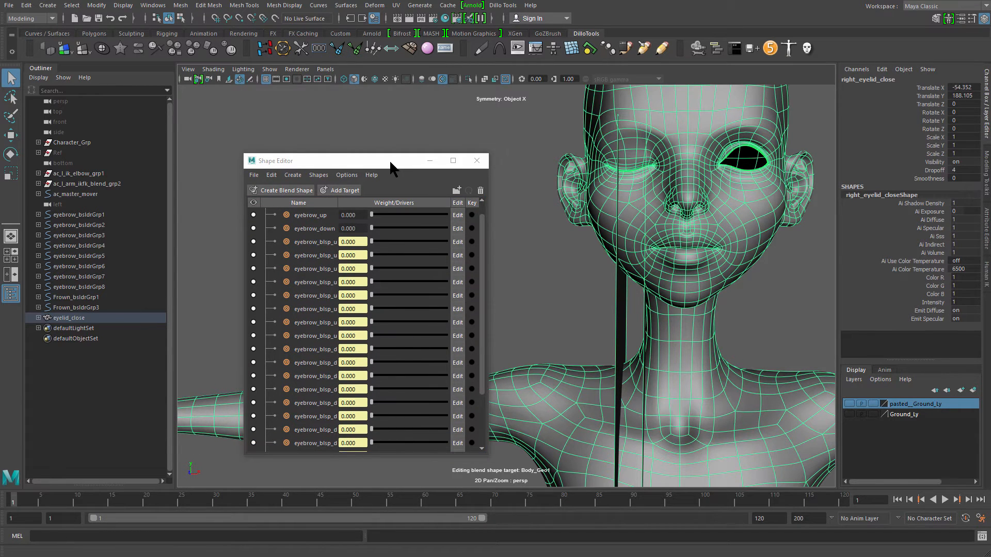
{"action": "left_click_drag", "start_coordinate": [391, 163], "coordinate": [167, 109]}
{"action": "left_click_drag", "start_coordinate": [362, 244], "coordinate": [336, 167]}
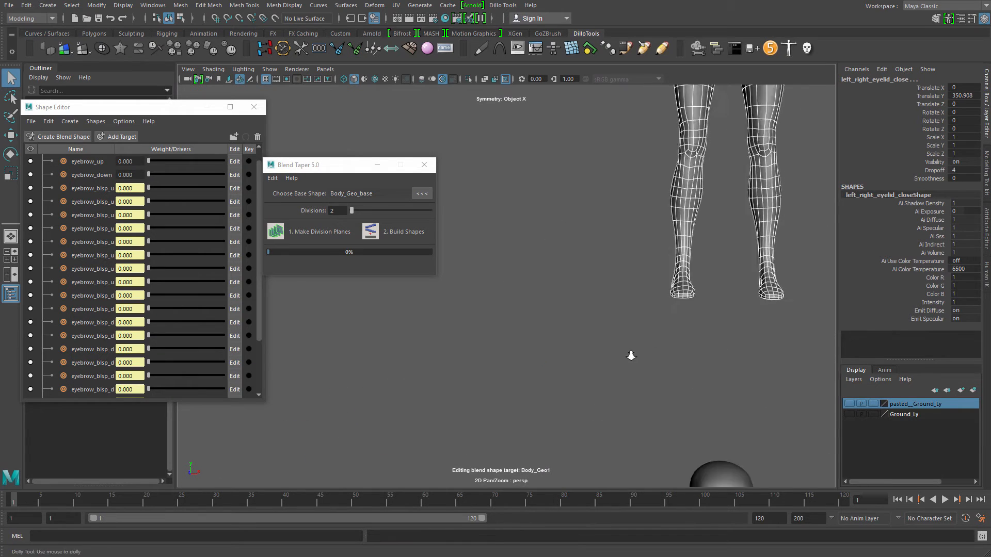
- Move the left_right_eyelid_close and right_right_eyelid_close meshes apart, placing right_right_eyelid_close at about X -83, Y 205
{"action": "left_click_drag", "start_coordinate": [489, 311], "coordinate": [634, 356]}
{"action": "key", "text": "w"}
{"action": "middle_click_drag", "start_coordinate": [609, 335], "coordinate": [546, 311]}
{"action": "key", "text": "q"}
{"action": "left_click", "coordinate": [589, 213]}
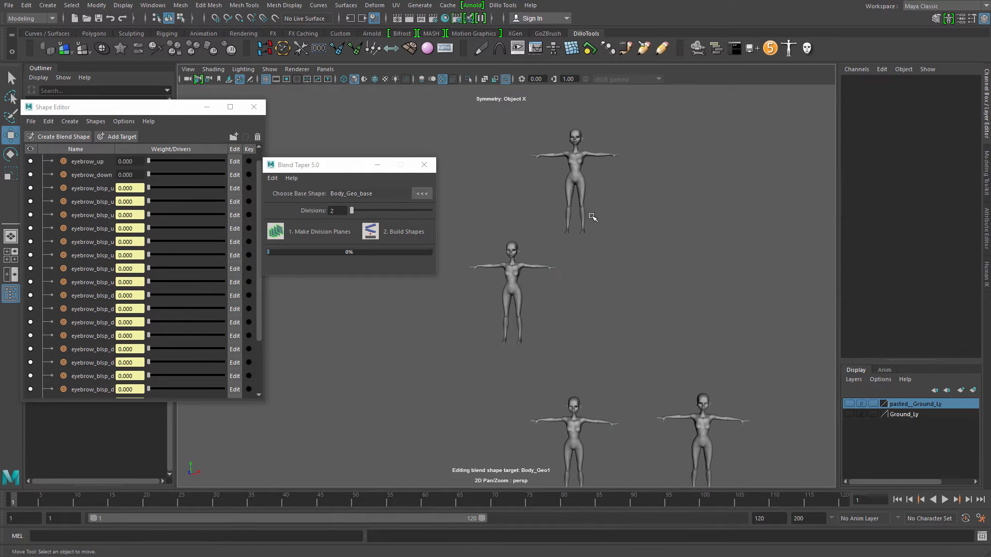
{"action": "key", "text": "w"}
{"action": "left_click_drag", "start_coordinate": [583, 209], "coordinate": [642, 316]}
- Select the right_right_eyelid_close mesh and make its division planes with 2 divisions in Blend Taper
{"action": "right_click_drag", "start_coordinate": [642, 317], "coordinate": [805, 369], "text": "alt"}
{"action": "middle_click_drag", "start_coordinate": [805, 369], "coordinate": [657, 358], "text": "alt"}
{"action": "left_click", "coordinate": [636, 298]}
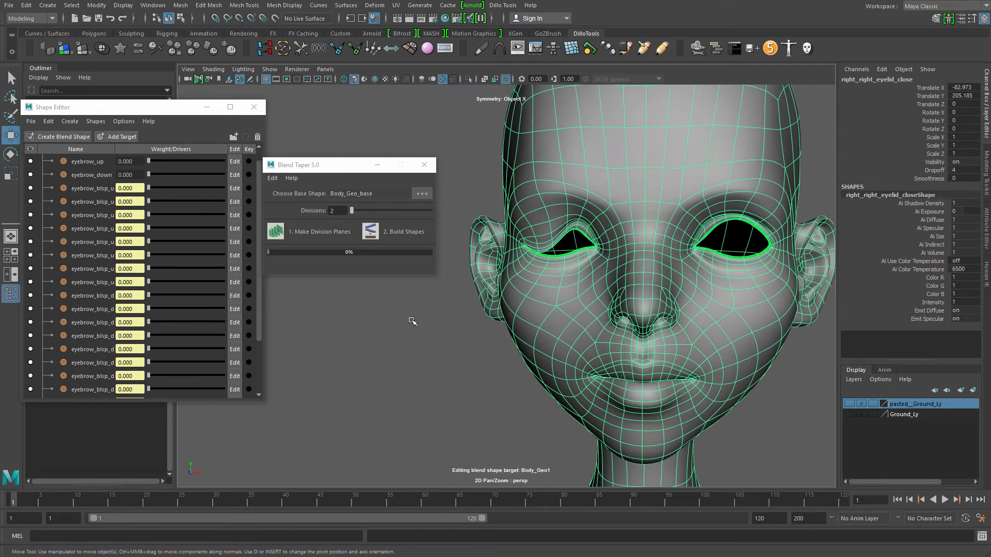
{"action": "left_click", "coordinate": [276, 233]}
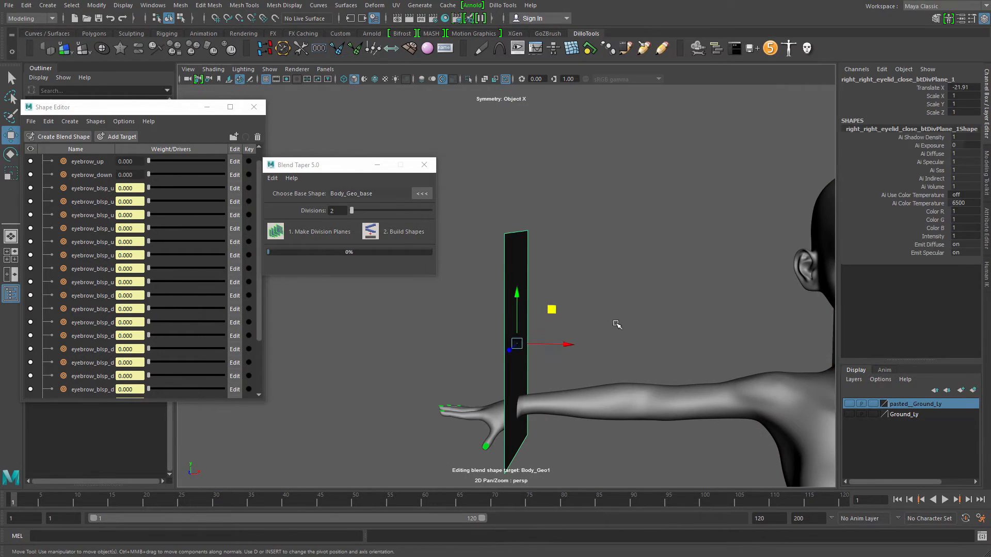
- Move the right_right_eyelid_close outer division plane to about X 20 and bring the inner plane closer to it across the eyelid
{"action": "left_click_drag", "start_coordinate": [486, 309], "coordinate": [794, 310]}
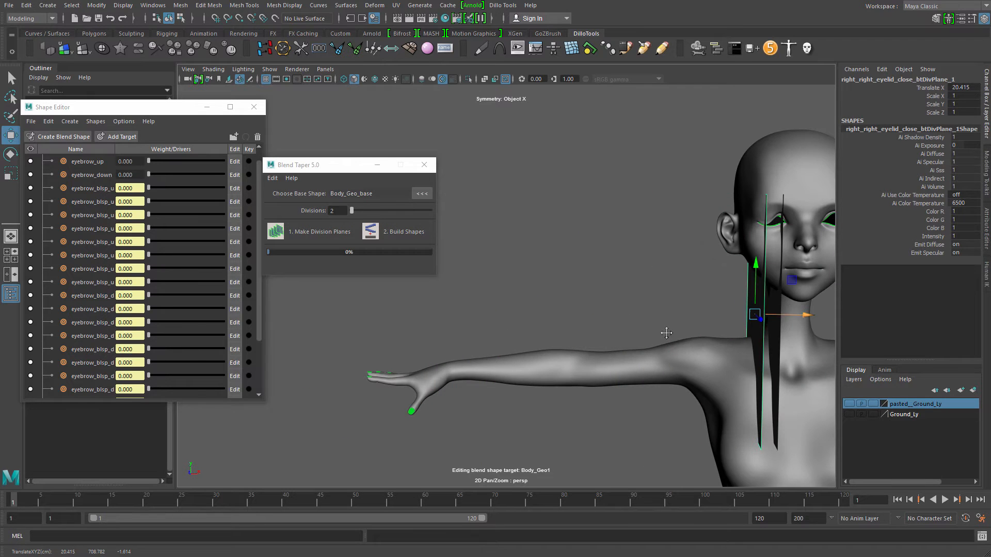
{"action": "middle_click_drag", "start_coordinate": [666, 333], "coordinate": [677, 324], "text": "alt"}
{"action": "scroll", "coordinate": [677, 324], "scroll_direction": "up", "scroll_amount": 3}
{"action": "left_click", "coordinate": [701, 312]}
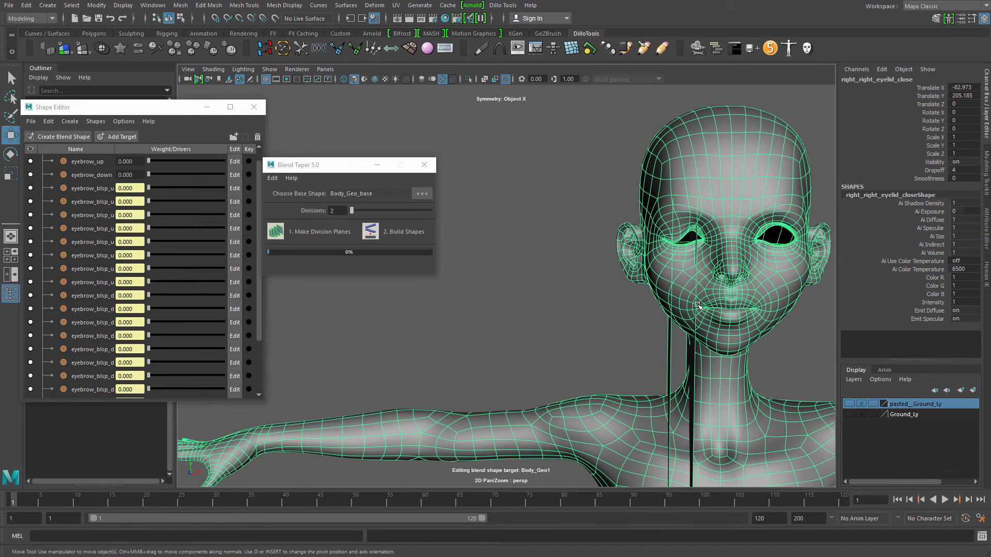
{"action": "left_click", "coordinate": [699, 305]}
{"action": "left_click_drag", "start_coordinate": [743, 369], "coordinate": [718, 368]}
{"action": "left_click", "coordinate": [672, 342]}
- Select the right_right_eyelid_close mesh and build its left and right shapes with Blend Taper
{"action": "key", "text": "q"}
{"action": "left_click", "coordinate": [715, 338]}
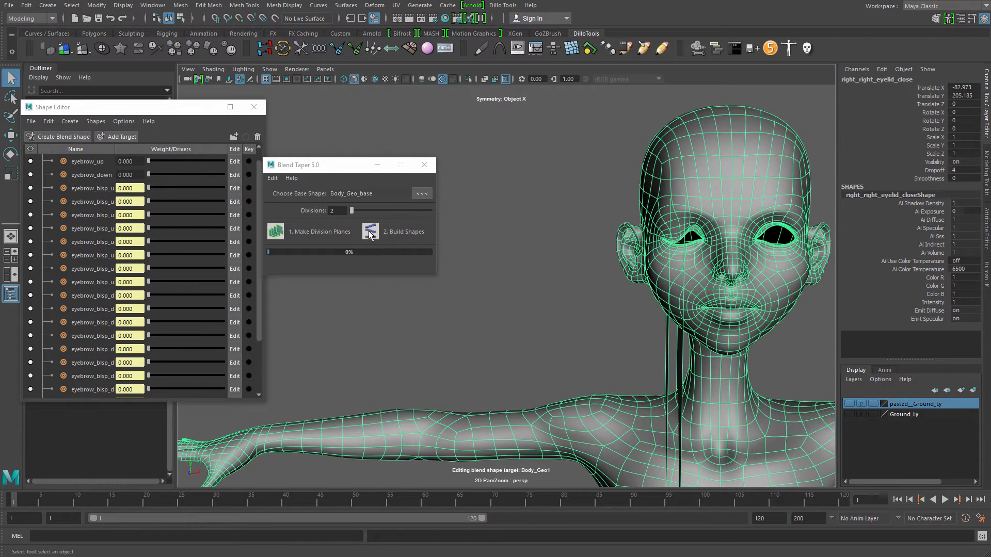
{"action": "left_click", "coordinate": [369, 233]}
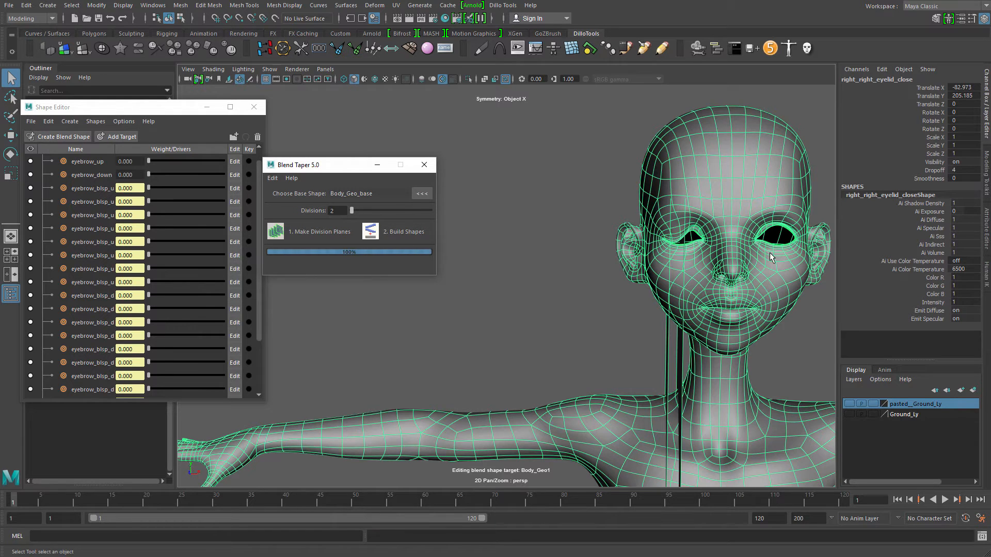
- Move the newly built right_right_right_eyelid_close mesh down, away from the other built shape
{"action": "scroll", "coordinate": [769, 257], "scroll_direction": "down", "scroll_amount": 10}
{"action": "middle_click_drag", "start_coordinate": [413, 155], "coordinate": [516, 361], "text": "alt"}
{"action": "scroll", "coordinate": [534, 366], "scroll_direction": "down", "scroll_amount": 8}
{"action": "middle_click_drag", "start_coordinate": [629, 287], "coordinate": [735, 329], "text": "alt"}
{"action": "left_click", "coordinate": [610, 310]}
{"action": "key", "text": "w"}
{"action": "left_click_drag", "start_coordinate": [611, 310], "coordinate": [614, 348]}
- Place left_right_right_eyelid_close beside right_right_right_eyelid_close and shift both meshes together, with the right_right_right one at about X -143, Y 184
{"action": "left_click", "coordinate": [633, 207]}
{"action": "left_click_drag", "start_coordinate": [632, 201], "coordinate": [711, 233]}
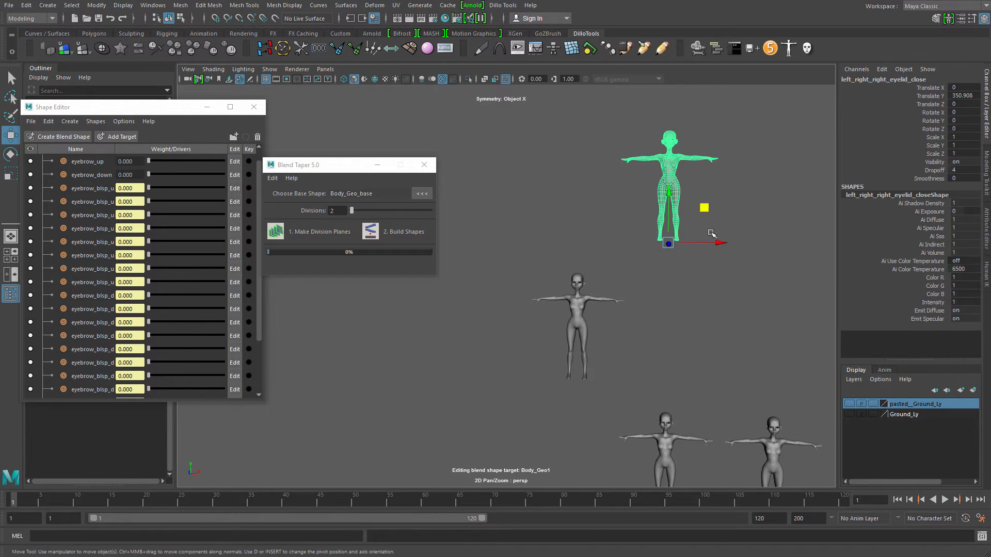
{"action": "left_click_drag", "start_coordinate": [705, 297], "coordinate": [709, 356]}
{"action": "left_click_drag", "start_coordinate": [616, 189], "coordinate": [698, 211]}
{"action": "left_click_drag", "start_coordinate": [710, 334], "coordinate": [710, 336]}
{"action": "left_click_drag", "start_coordinate": [614, 192], "coordinate": [704, 245]}
{"action": "left_click_drag", "start_coordinate": [703, 207], "coordinate": [710, 352]}
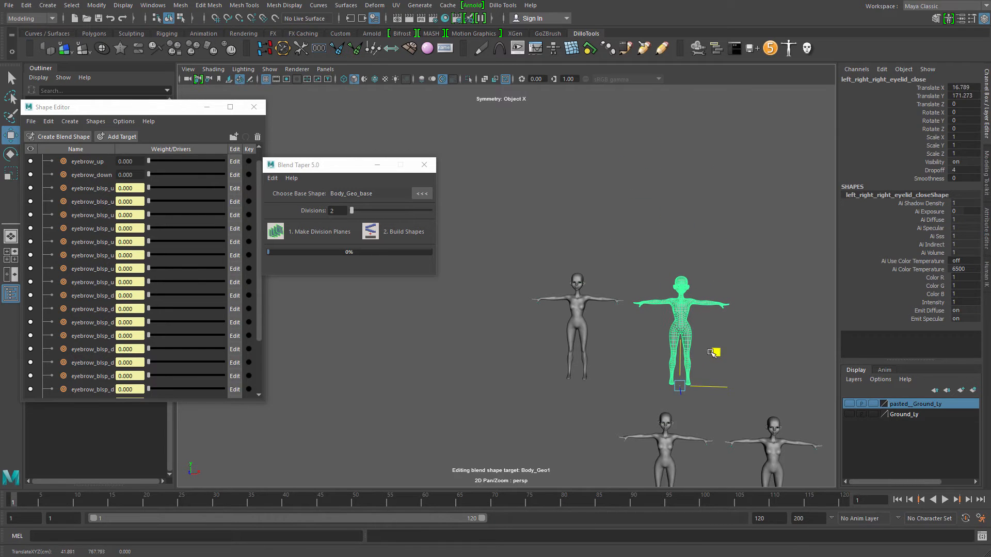
{"action": "left_click_drag", "start_coordinate": [640, 350], "coordinate": [515, 334]}
{"action": "left_click_drag", "start_coordinate": [618, 348], "coordinate": [591, 339]}
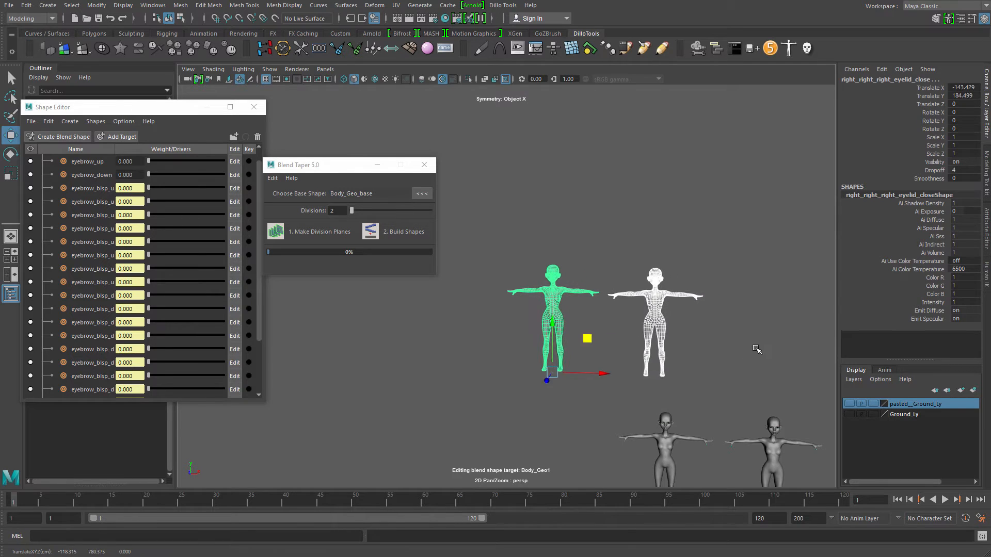
- Select the left_right_eyelid_close mesh and make its division planes with 2 divisions in Blend Taper
{"action": "left_click", "coordinate": [757, 347]}
{"action": "middle_click_drag", "start_coordinate": [597, 315], "coordinate": [504, 274], "text": "alt"}
{"action": "right_click_drag", "start_coordinate": [504, 274], "coordinate": [653, 346], "text": "alt"}
{"action": "left_click_drag", "start_coordinate": [653, 346], "coordinate": [511, 294]}
{"action": "left_click", "coordinate": [317, 240]}
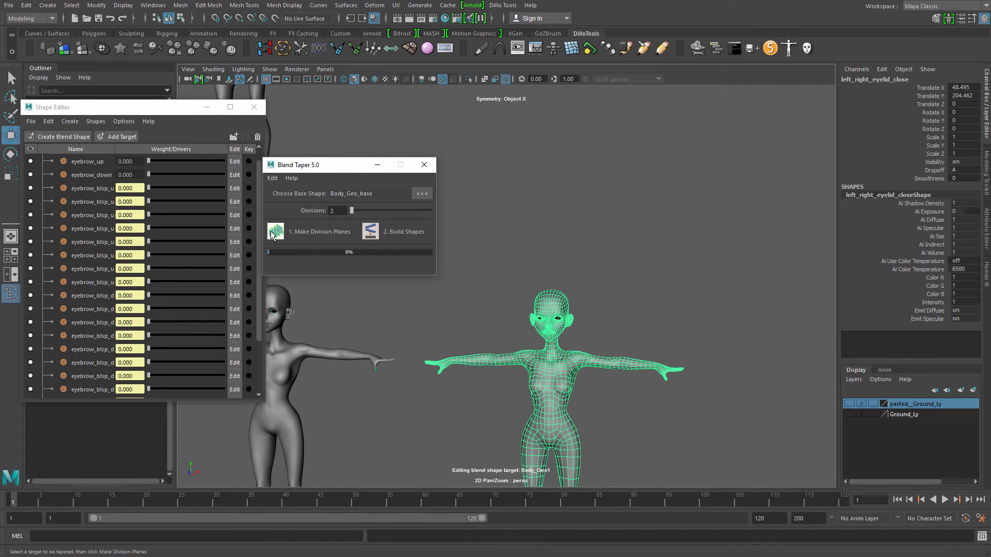
- Move the outer division plane of left_right_eyelid_close onto the middle of the partly closed eye, at about X 153
{"action": "right_click_drag", "start_coordinate": [340, 242], "coordinate": [647, 433], "text": "alt"}
{"action": "middle_click_drag", "start_coordinate": [449, 281], "coordinate": [686, 442], "text": "alt"}
{"action": "key", "text": "q"}
{"action": "left_click", "coordinate": [508, 246]}
{"action": "key", "text": "w"}
{"action": "left_click_drag", "start_coordinate": [568, 235], "coordinate": [586, 232]}
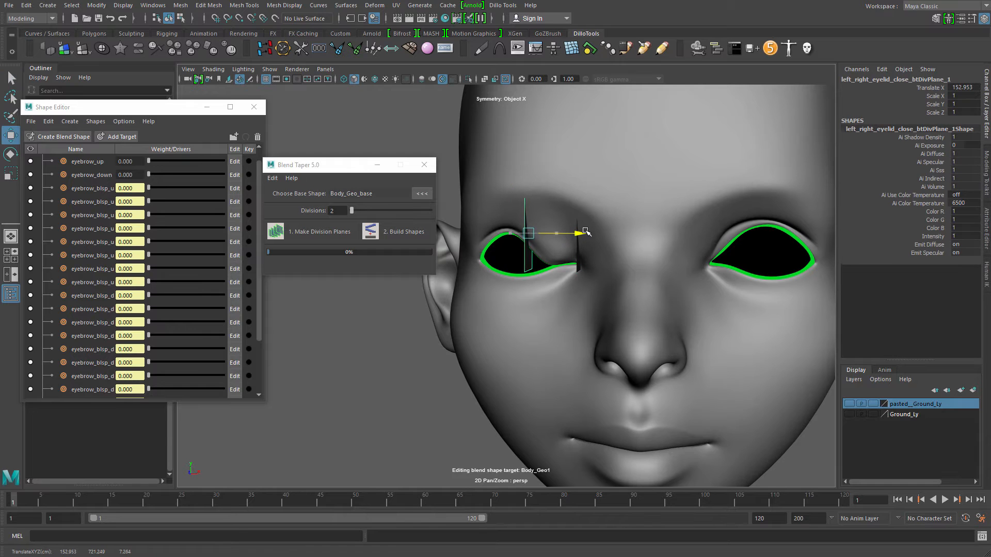
{"action": "left_click", "coordinate": [579, 246]}
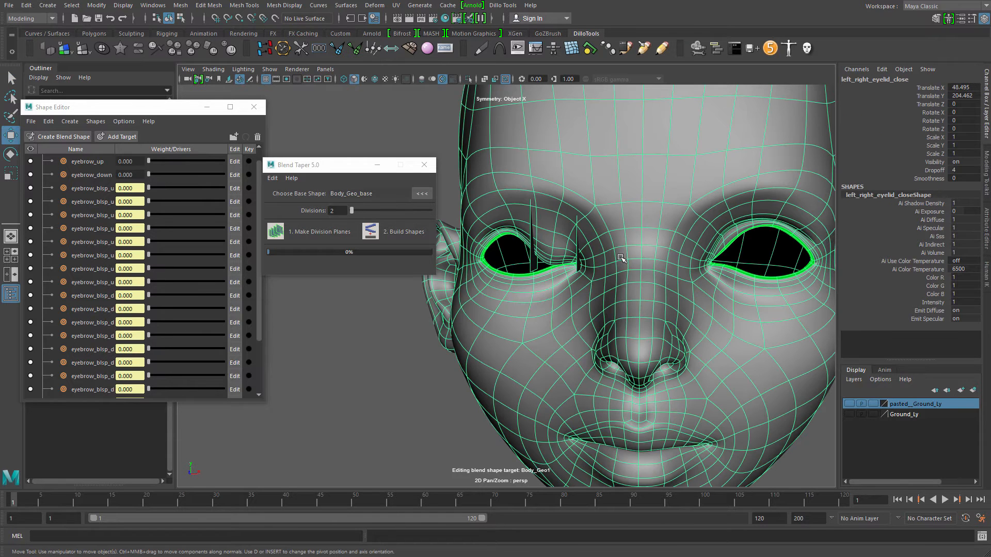
- Move the inner division plane closer to the inner eye corner and build the tapered shapes for left_right_eyelid_close
{"action": "left_click", "coordinate": [577, 265]}
{"action": "left_click_drag", "start_coordinate": [623, 234], "coordinate": [591, 236]}
{"action": "left_click", "coordinate": [532, 246]}
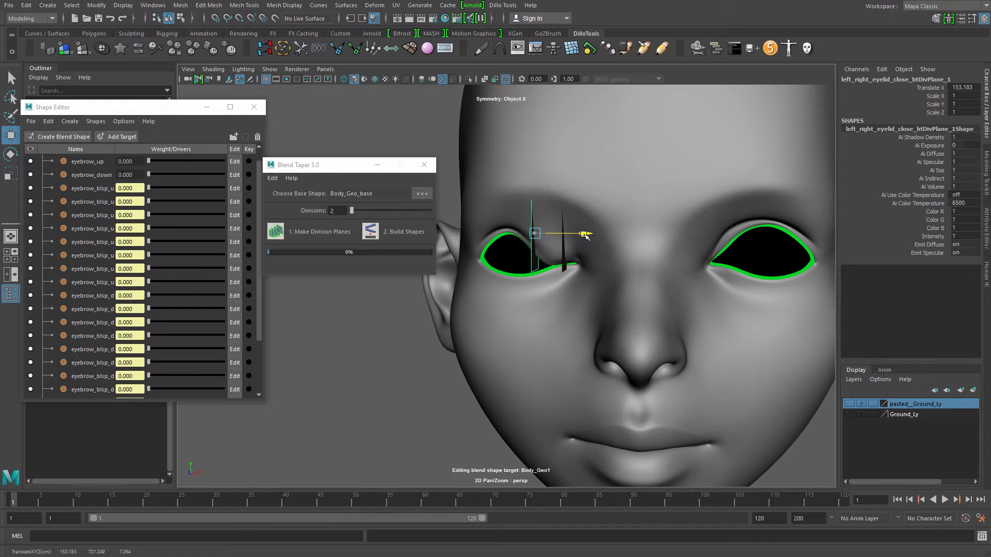
{"action": "key", "text": "q"}
{"action": "left_click", "coordinate": [637, 279]}
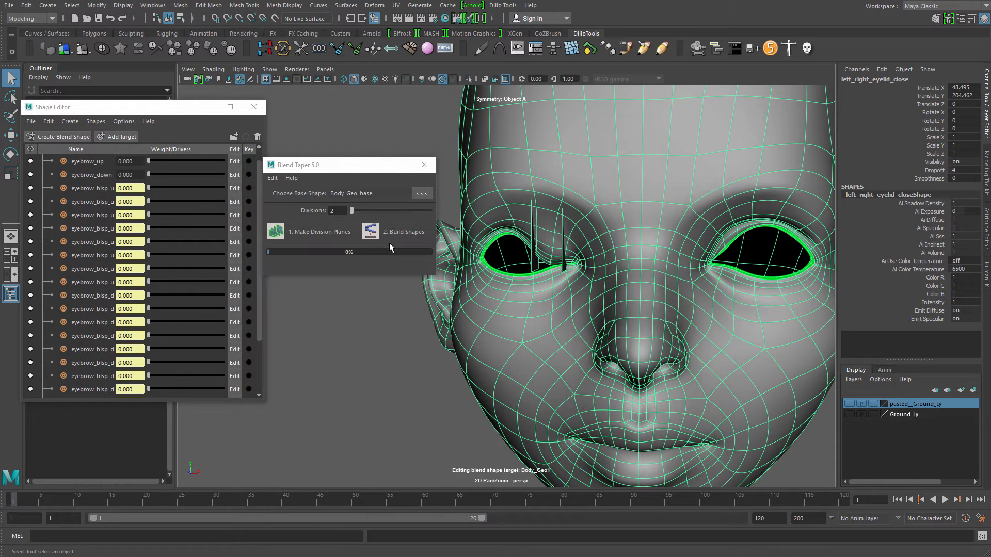
{"action": "left_click", "coordinate": [373, 237]}
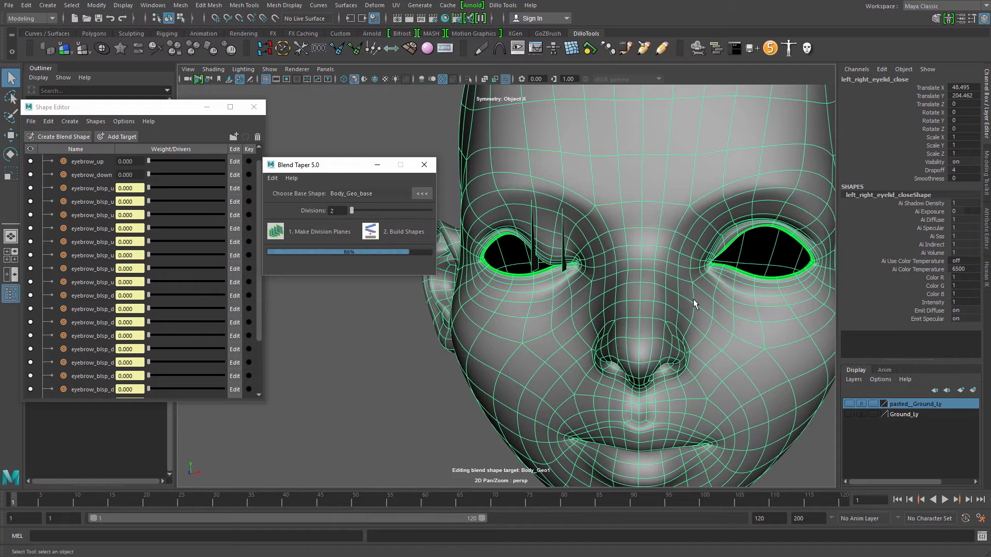
- Move the left_left_right_eyelid_close mesh to the far end of the upper row of split eyelid meshes
{"action": "right_click_drag", "start_coordinate": [699, 314], "coordinate": [330, 171], "text": "alt"}
{"action": "middle_click_drag", "start_coordinate": [573, 268], "coordinate": [774, 433], "text": "alt"}
{"action": "right_click_drag", "start_coordinate": [666, 335], "coordinate": [516, 269], "text": "alt"}
{"action": "left_click", "coordinate": [558, 210]}
{"action": "left_click", "coordinate": [587, 201]}
{"action": "key", "text": "w"}
{"action": "left_click_drag", "start_coordinate": [622, 202], "coordinate": [688, 285]}
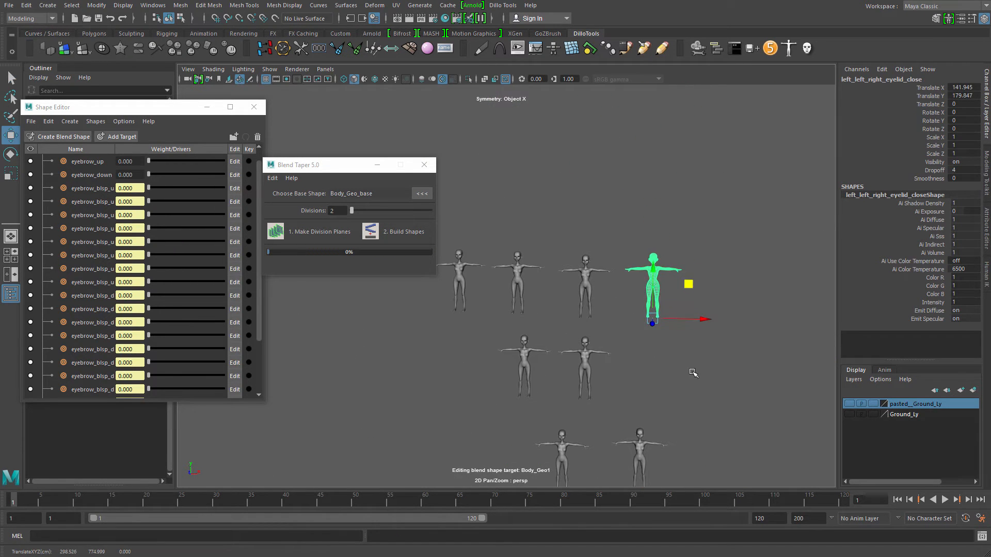
- Delete the five intermediate eyelid meshes between the character and the row of four split meshes
{"action": "left_click", "coordinate": [693, 373]}
{"action": "middle_click_drag", "start_coordinate": [563, 281], "coordinate": [657, 219], "text": "alt"}
{"action": "right_click_drag", "start_coordinate": [657, 218], "coordinate": [562, 201], "text": "alt"}
{"action": "left_click_drag", "start_coordinate": [495, 199], "coordinate": [745, 271]}
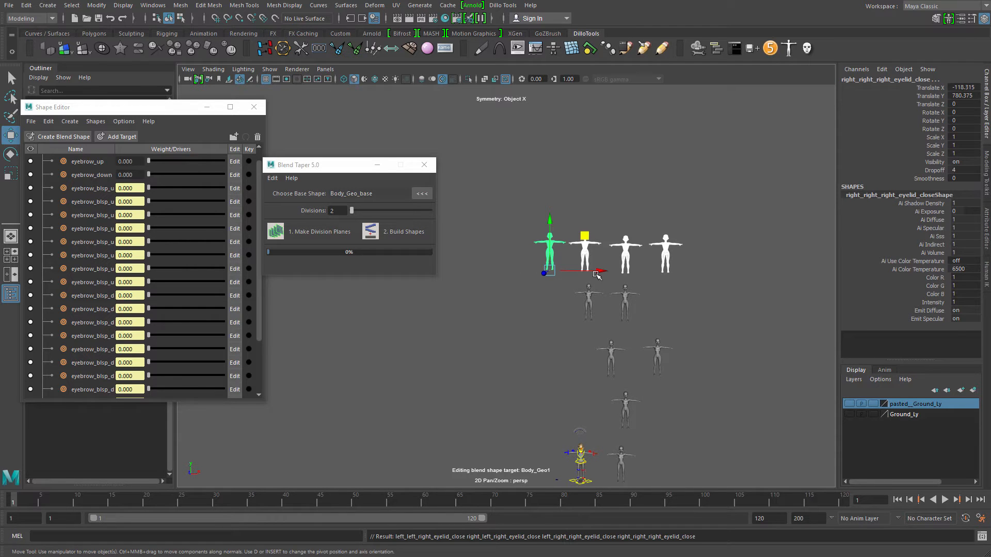
{"action": "middle_click_drag", "start_coordinate": [541, 337], "coordinate": [512, 271], "text": "alt"}
{"action": "left_click_drag", "start_coordinate": [697, 343], "coordinate": [686, 347]}
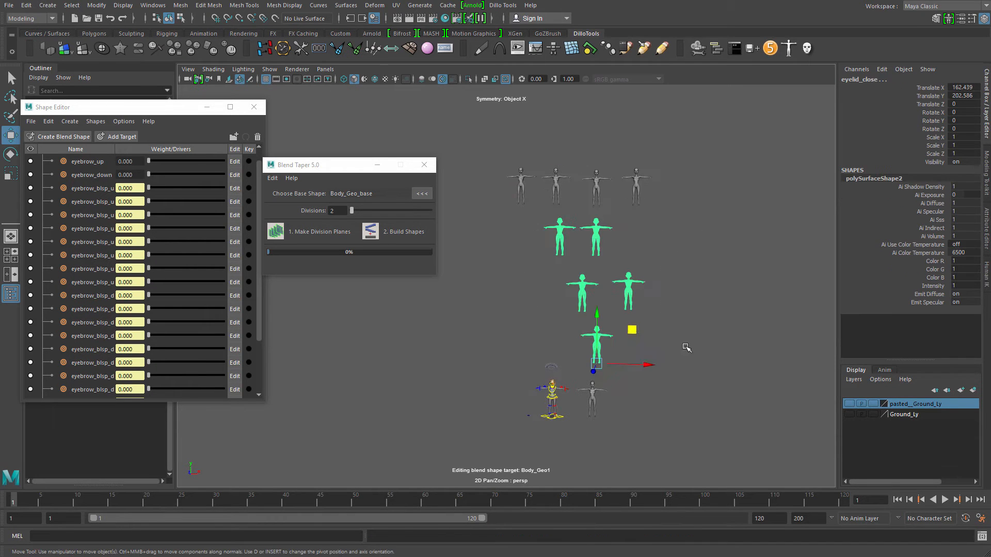
{"action": "key", "text": "Delete"}
- Select the split eyelid meshes and minimize the Shape Editor to uncover the Outliner
{"action": "left_click_drag", "start_coordinate": [670, 149], "coordinate": [522, 226]}
{"action": "key", "text": "f"}
{"action": "middle_click_drag", "start_coordinate": [503, 242], "coordinate": [630, 241], "text": "alt"}
{"action": "middle_click_drag", "start_coordinate": [450, 266], "coordinate": [587, 310], "text": "alt"}
{"action": "scroll", "coordinate": [588, 310], "scroll_direction": "up", "scroll_amount": 3}
{"action": "key", "text": "5"}
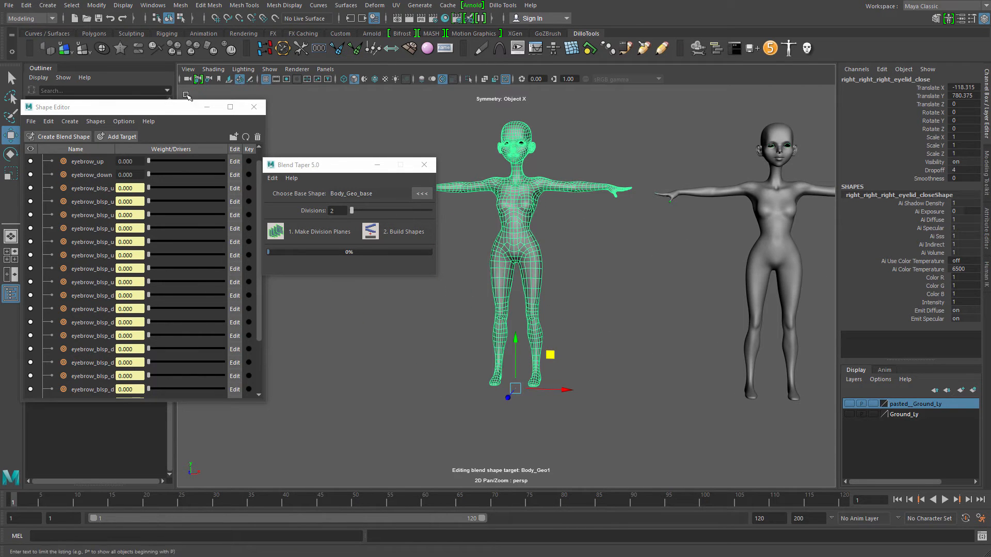
{"action": "left_click", "coordinate": [207, 106]}
- Rename the right_right_right_eyelid_close mesh as eyelid_close_01
{"action": "middle_click_drag", "start_coordinate": [694, 299], "coordinate": [716, 376], "text": "alt"}
{"action": "scroll", "coordinate": [716, 376], "scroll_direction": "up", "scroll_amount": 4}
{"action": "left_click", "coordinate": [717, 376]}
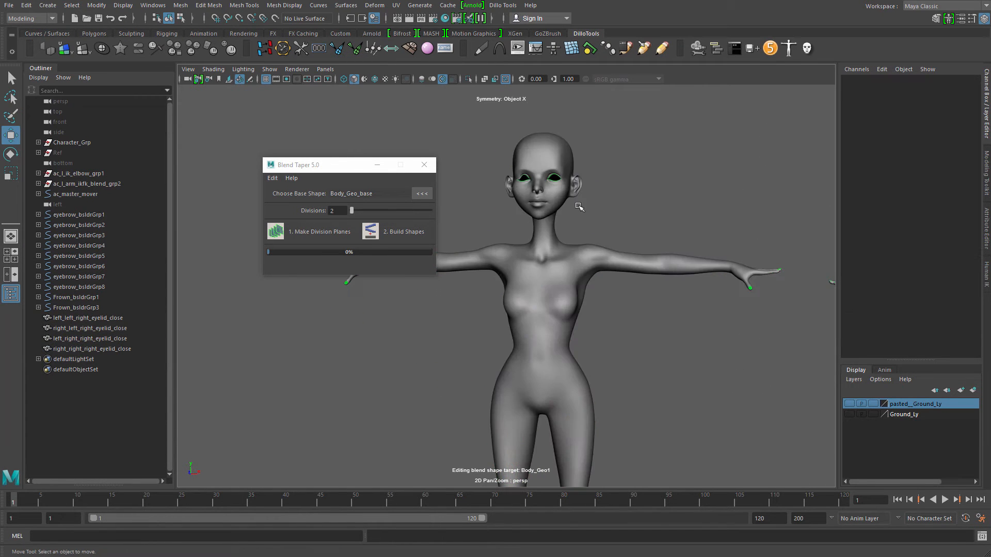
{"action": "scroll", "coordinate": [551, 200], "scroll_direction": "up", "scroll_amount": 2}
{"action": "left_click", "coordinate": [551, 200]}
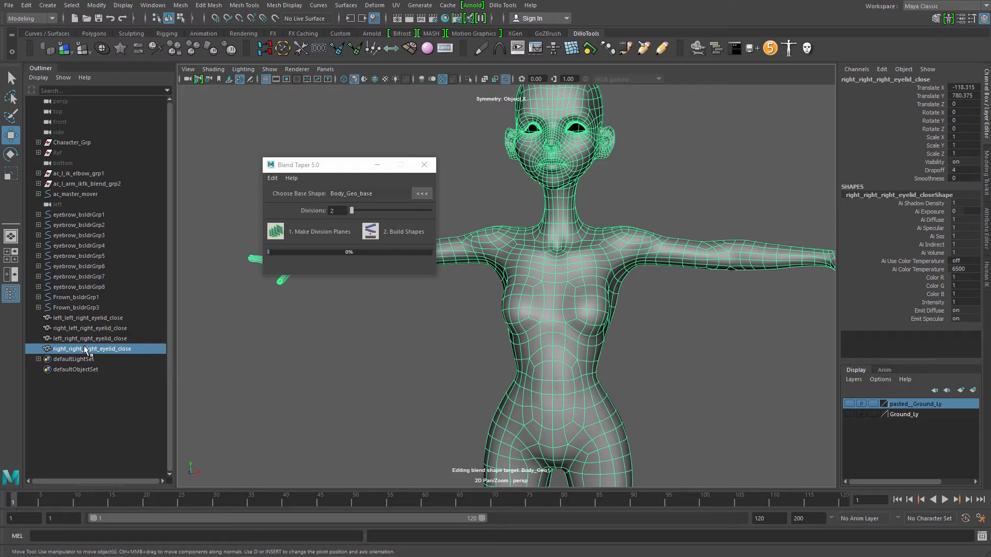
{"action": "key", "text": "f"}
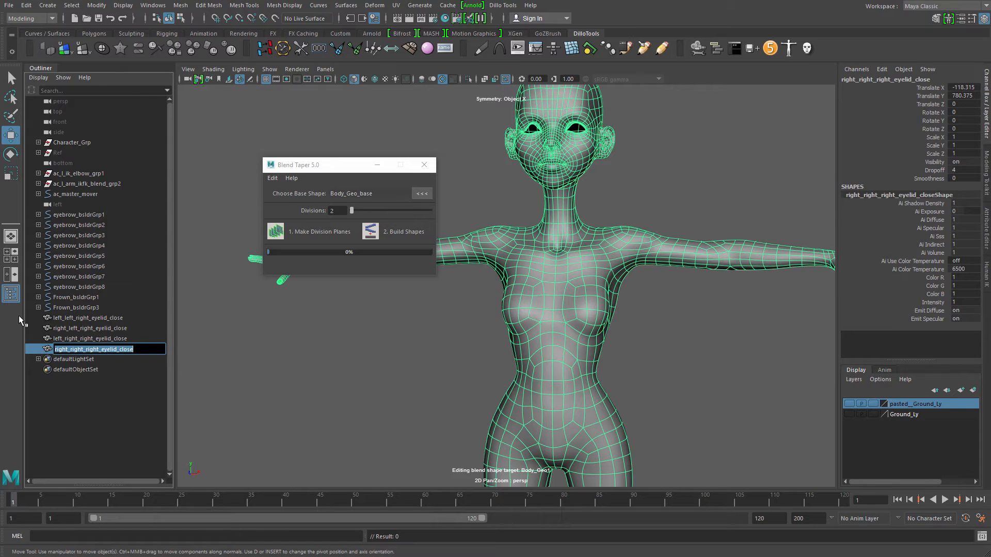
{"action": "type", "text": "eyelid"}
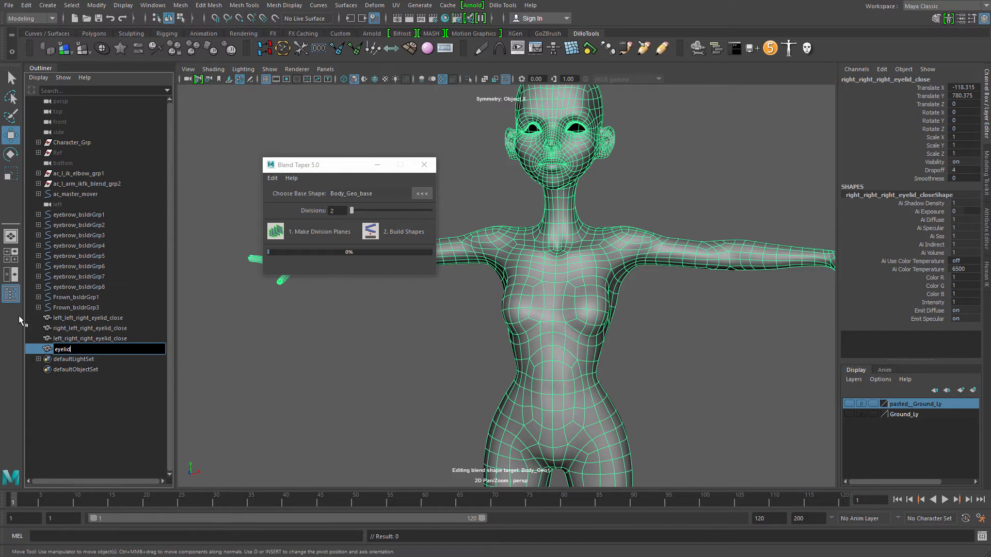
{"action": "type", "text": "_close_01"}
{"action": "key", "text": "Return"}
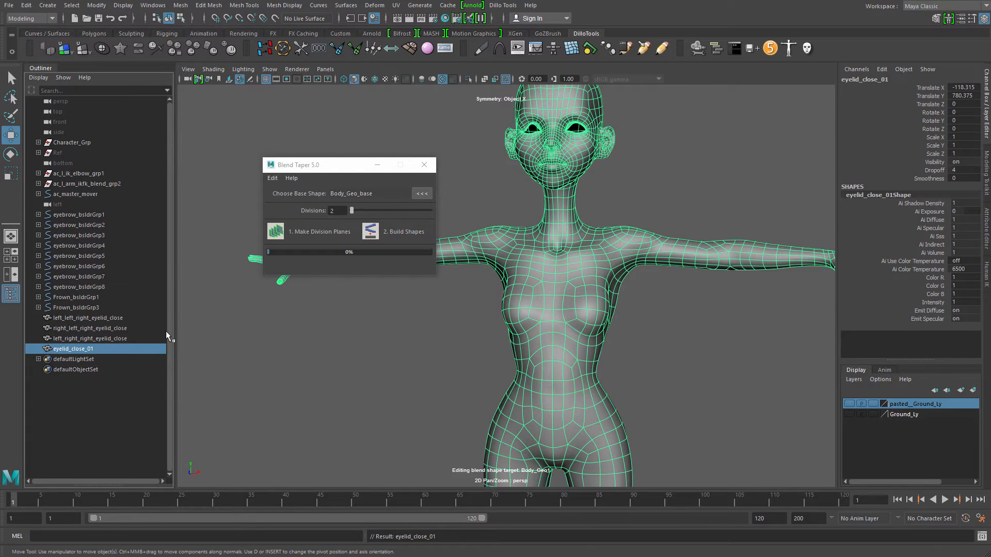
- Rename the left_right_right_eyelid_close mesh as eyelid_close_02, reusing the first mesh's new name
{"action": "double_click", "coordinate": [123, 350]}
{"action": "right_click_drag", "start_coordinate": [477, 348], "coordinate": [382, 348], "text": "alt"}
{"action": "middle_click_drag", "start_coordinate": [608, 356], "coordinate": [447, 333], "text": "alt"}
{"action": "left_click", "coordinate": [737, 342]}
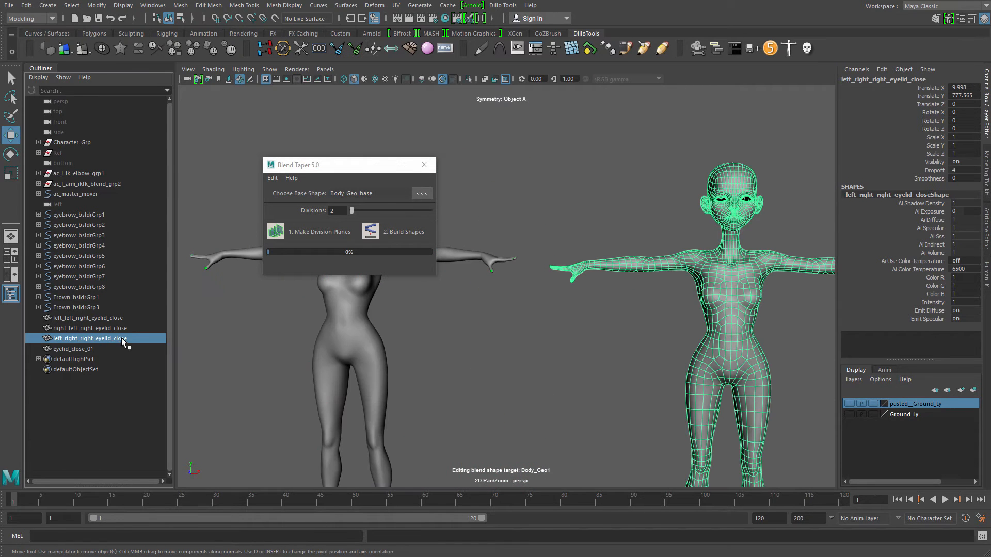
{"action": "key", "text": "BackSpace"}
{"action": "type", "text": "2"}
{"action": "key", "text": "Return"}
- Rename the right_left_right_eyelid_close mesh as eyelid_close_03
{"action": "middle_click_drag", "start_coordinate": [758, 377], "coordinate": [553, 375], "text": "alt"}
{"action": "right_click_drag", "start_coordinate": [743, 374], "coordinate": [672, 372], "text": "alt"}
{"action": "middle_click_drag", "start_coordinate": [672, 371], "coordinate": [505, 303], "text": "alt"}
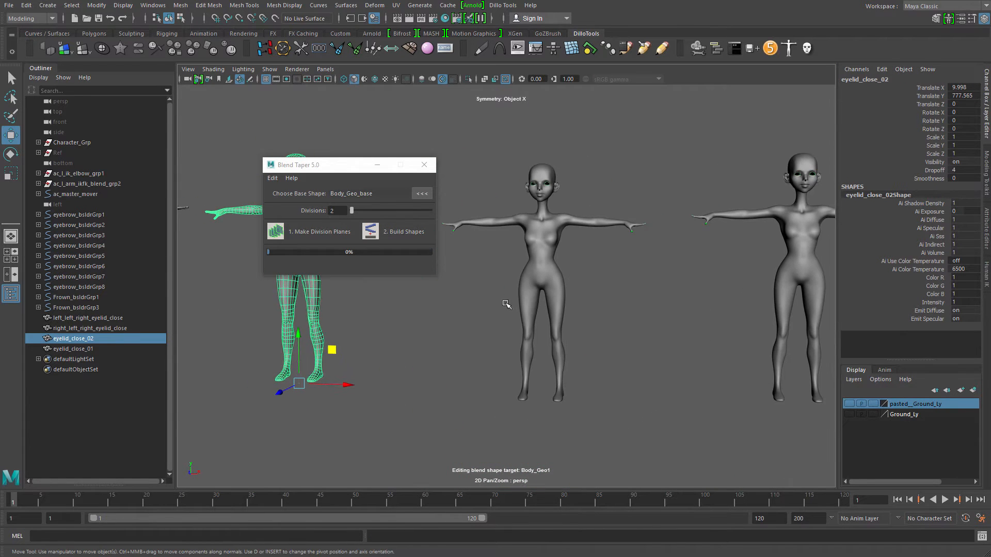
{"action": "left_click", "coordinate": [531, 311]}
{"action": "double_click", "coordinate": [135, 326]}
{"action": "type", "text": "eyelid_close_01"}
{"action": "key", "text": "BackSpace"}
{"action": "type", "text": "3"}
{"action": "key", "text": "Return"}
- Rename the left_left_right_eyelid_close mesh as eyelid_close_04
{"action": "right_click_drag", "start_coordinate": [764, 330], "coordinate": [594, 356], "text": "alt"}
{"action": "middle_click_drag", "start_coordinate": [594, 356], "coordinate": [555, 386], "text": "alt"}
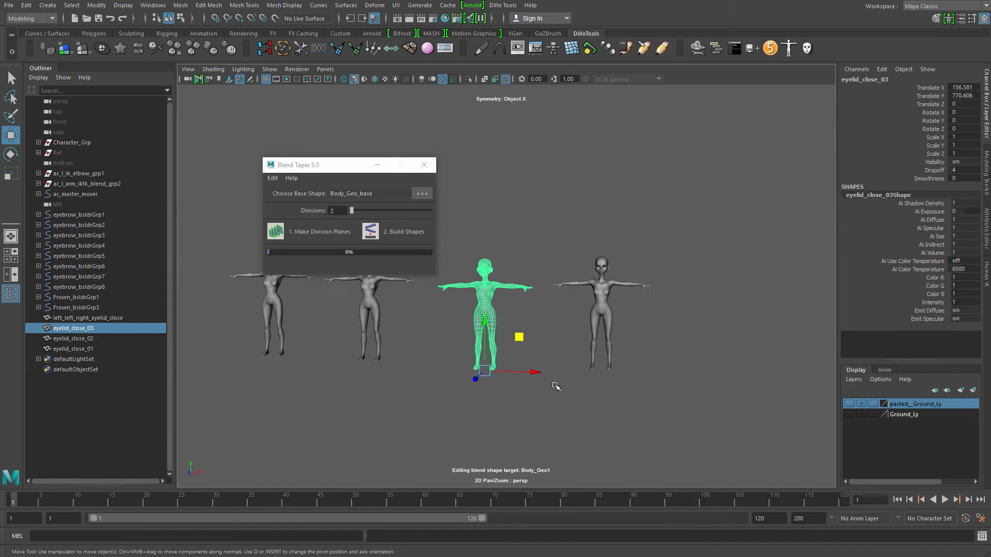
{"action": "left_click", "coordinate": [609, 360]}
{"action": "double_click", "coordinate": [106, 318]}
{"action": "type", "text": "eyelid_close_01"}
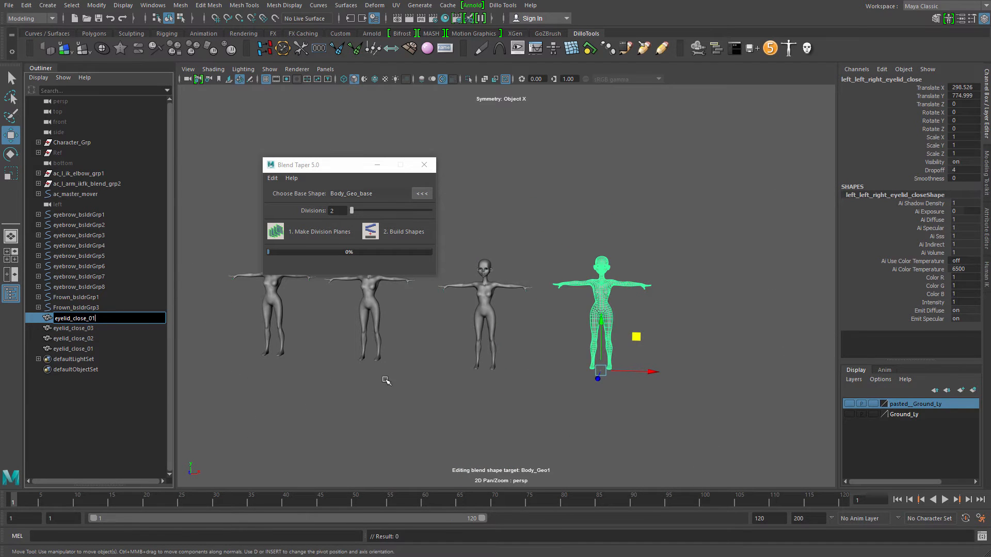
{"action": "key", "text": "BackSpace"}
{"action": "type", "text": "4"}
{"action": "key", "text": "Return"}
- Reorder the renamed meshes in the Outliner so they run from eyelid_close_01 to eyelid_close_04
{"action": "middle_click_drag", "start_coordinate": [386, 380], "coordinate": [452, 374], "text": "alt"}
{"action": "right_click_drag", "start_coordinate": [453, 375], "coordinate": [382, 379], "text": "alt"}
{"action": "left_click", "coordinate": [433, 360]}
{"action": "left_click", "coordinate": [457, 315]}
{"action": "middle_click_drag", "start_coordinate": [496, 347], "coordinate": [453, 351], "text": "alt"}
{"action": "right_click_drag", "start_coordinate": [358, 364], "coordinate": [396, 376], "text": "alt"}
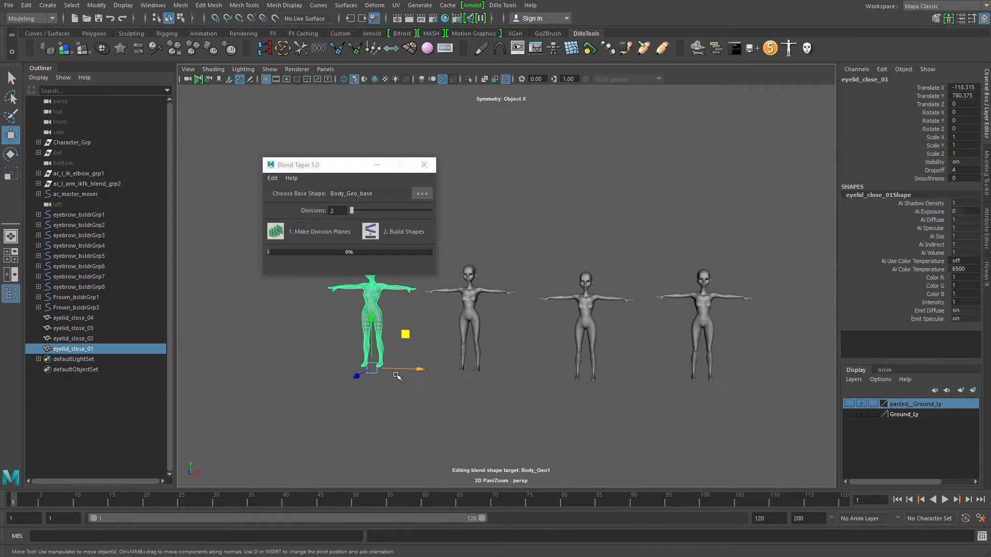
{"action": "left_click", "coordinate": [90, 351]}
{"action": "left_click_drag", "start_coordinate": [113, 312], "coordinate": [116, 311]}
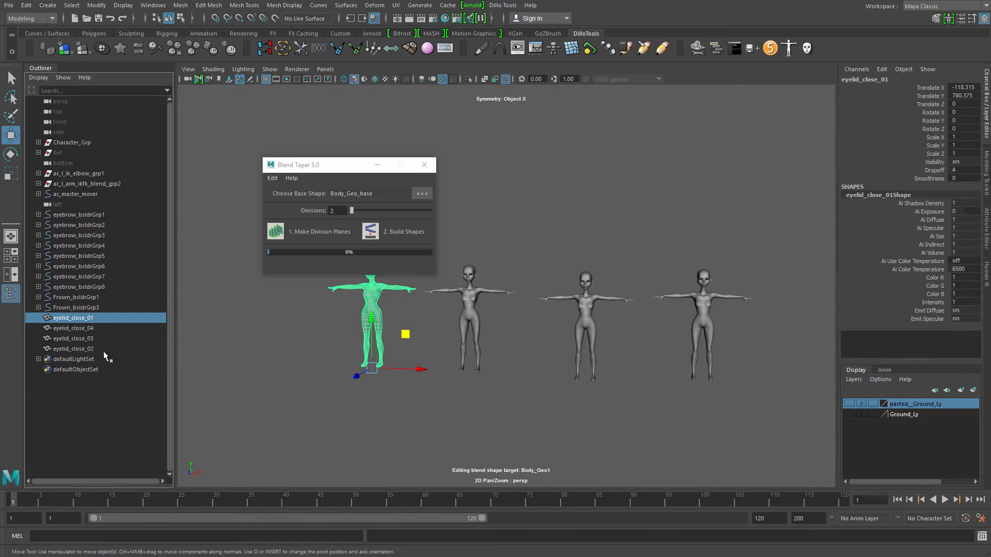
{"action": "mouse_move", "coordinate": [93, 343]}
{"action": "left_mouse_down"}
{"action": "mouse_move", "coordinate": [112, 324]}
{"action": "mouse_move", "coordinate": [96, 352]}
{"action": "mouse_move", "coordinate": [109, 331]}
{"action": "left_mouse_up"}
{"action": "key", "text": "ctrl+z"}
{"action": "key", "text": "ctrl+z"}
{"action": "left_click", "coordinate": [96, 351]}
{"action": "key", "text": "ctrl+z"}
{"action": "left_click", "coordinate": [77, 318]}
{"action": "left_click", "coordinate": [78, 349], "text": "shift"}
- Duplicate the eyelid_close_04 and eyelid_close_03 meshes and place the copies at the end of the row
{"action": "middle_click_drag", "start_coordinate": [700, 380], "coordinate": [632, 340], "text": "alt"}
{"action": "right_click_drag", "start_coordinate": [632, 339], "coordinate": [566, 432], "text": "alt"}
{"action": "left_click", "coordinate": [566, 431]}
{"action": "left_click", "coordinate": [591, 291]}
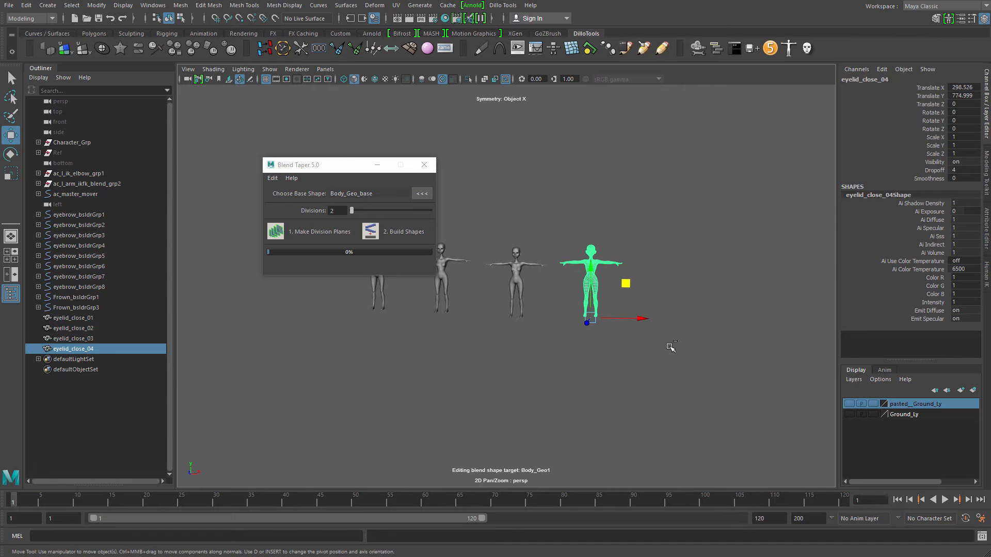
{"action": "key", "text": "ctrl+d"}
{"action": "left_click_drag", "start_coordinate": [646, 318], "coordinate": [718, 320]}
{"action": "left_click", "coordinate": [688, 339]}
{"action": "left_click_drag", "start_coordinate": [498, 294], "coordinate": [790, 325]}
{"action": "key", "text": "ctrl+d"}
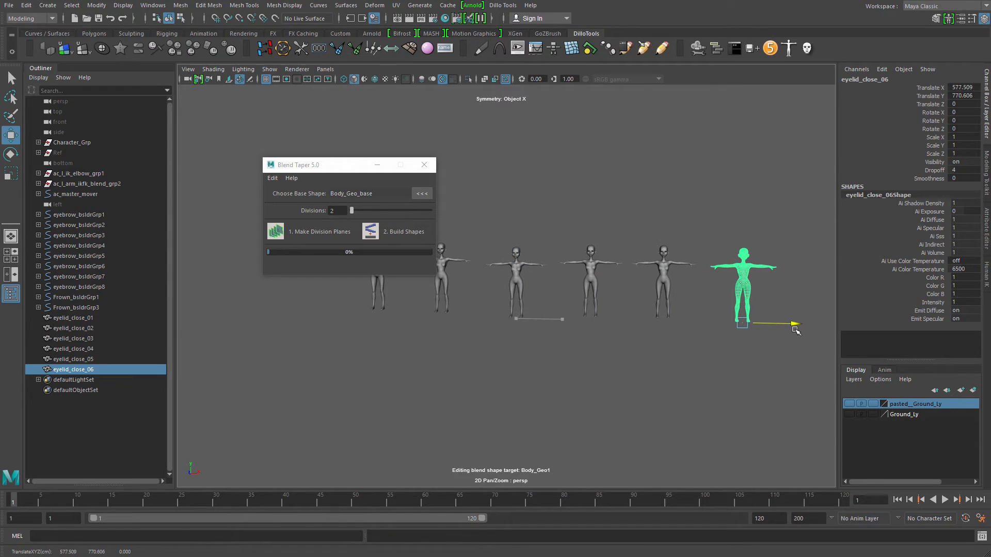
- Duplicate the eyelid_close_02 and eyelid_close_01 meshes and append the copies to complete a row of eight
{"action": "right_click_drag", "start_coordinate": [557, 364], "coordinate": [453, 349], "text": "alt"}
{"action": "left_click", "coordinate": [493, 302]}
{"action": "key", "text": "ctrl+d"}
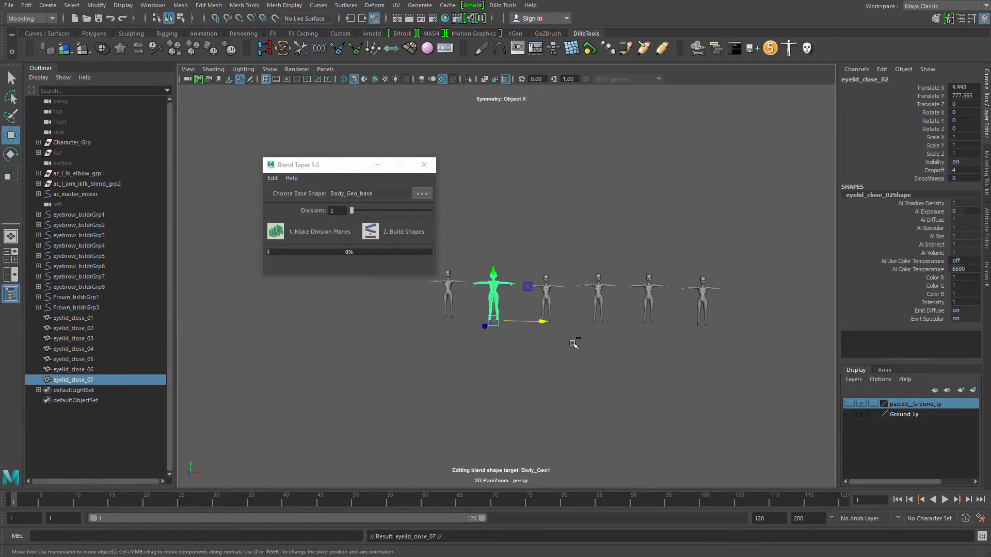
{"action": "left_click_drag", "start_coordinate": [540, 320], "coordinate": [812, 334]}
{"action": "left_click", "coordinate": [365, 325]}
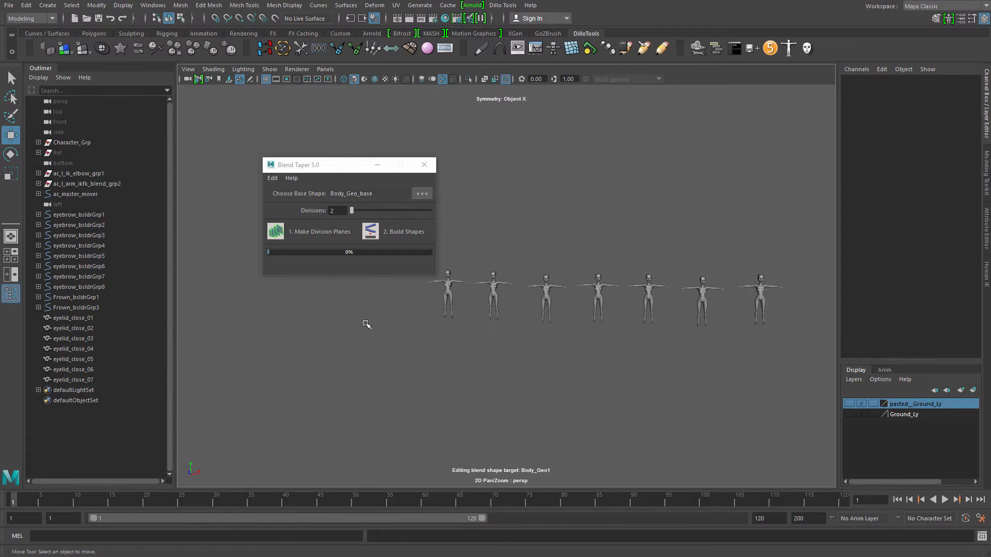
{"action": "left_click_drag", "start_coordinate": [365, 325], "coordinate": [483, 360]}
{"action": "key", "text": "ctrl+d"}
{"action": "left_click_drag", "start_coordinate": [494, 320], "coordinate": [869, 344]}
- Select the eight eyelid meshes in numerical order from eyelid_close_01 to eyelid_close_08
{"action": "middle_click_drag", "start_coordinate": [649, 379], "coordinate": [558, 391], "text": "alt"}
{"action": "right_click_drag", "start_coordinate": [558, 391], "coordinate": [429, 394], "text": "alt"}
{"action": "left_click", "coordinate": [363, 306]}
{"action": "left_click_drag", "start_coordinate": [371, 306], "coordinate": [787, 379]}
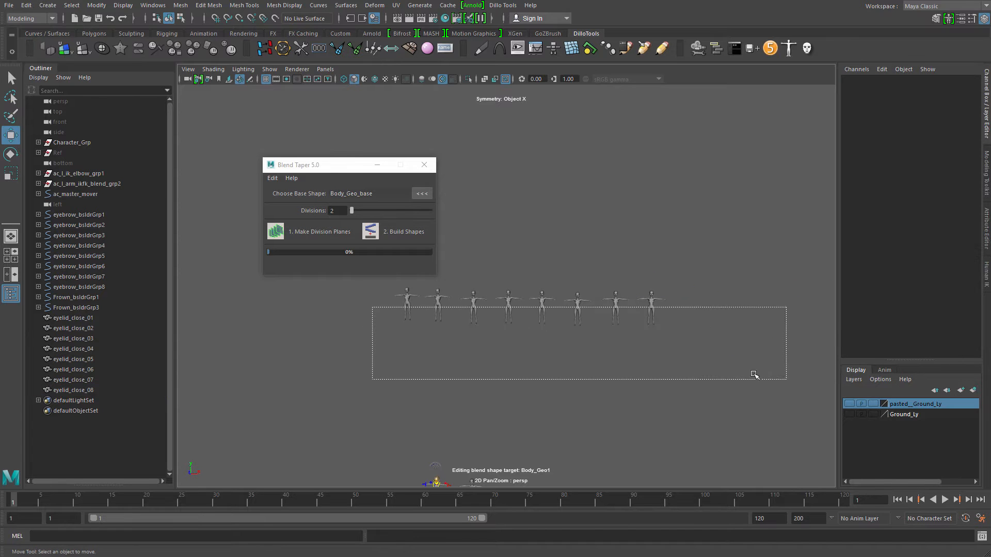
{"action": "middle_click_drag", "start_coordinate": [394, 371], "coordinate": [432, 383], "text": "alt"}
{"action": "right_click_drag", "start_coordinate": [431, 383], "coordinate": [474, 404], "text": "alt"}
{"action": "key", "text": "q"}
{"action": "left_click", "coordinate": [388, 336]}
{"action": "left_click_drag", "start_coordinate": [397, 338], "coordinate": [475, 369]}
{"action": "left_click_drag", "start_coordinate": [496, 341], "coordinate": [536, 380], "text": "shift"}
{"action": "left_click_drag", "start_coordinate": [541, 342], "coordinate": [612, 372], "text": "shift"}
{"action": "left_click_drag", "start_coordinate": [626, 341], "coordinate": [657, 379], "text": "shift"}
{"action": "left_click_drag", "start_coordinate": [674, 341], "coordinate": [758, 369], "text": "shift"}
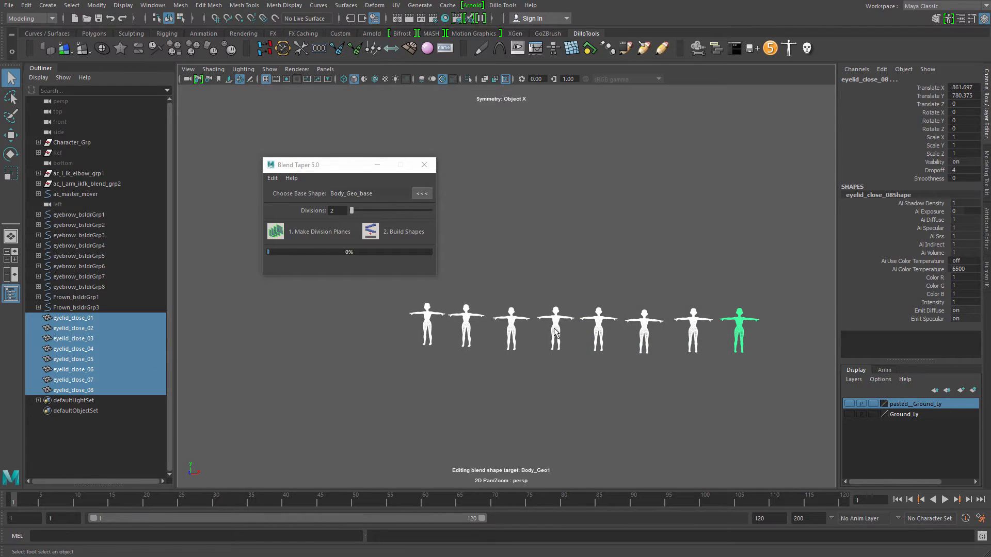
- Restore the Shape Editor and add the selected eyelid meshes as targets of the Facial_Expressions blend shape
{"action": "middle_click_drag", "start_coordinate": [632, 370], "coordinate": [738, 253], "text": "alt"}
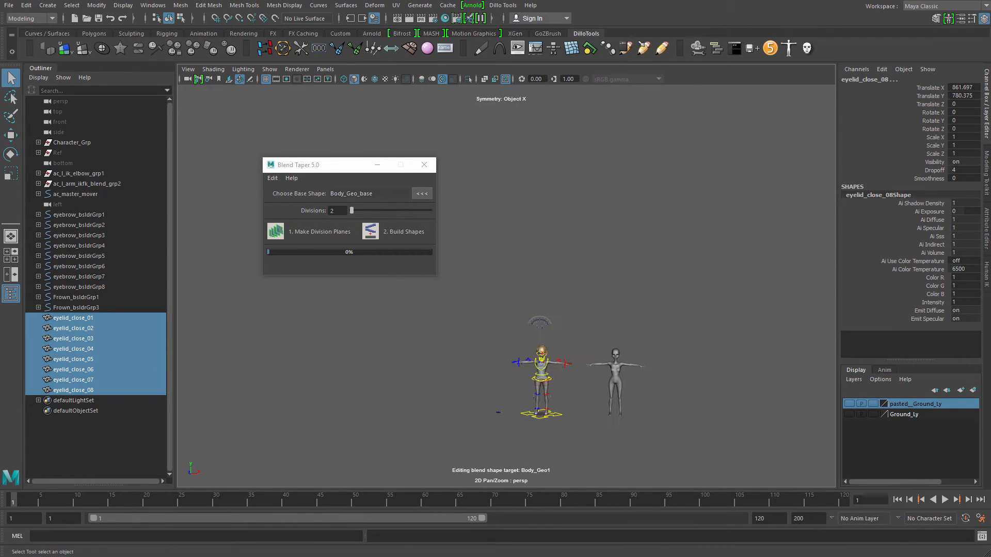
{"action": "left_click", "coordinate": [206, 556]}
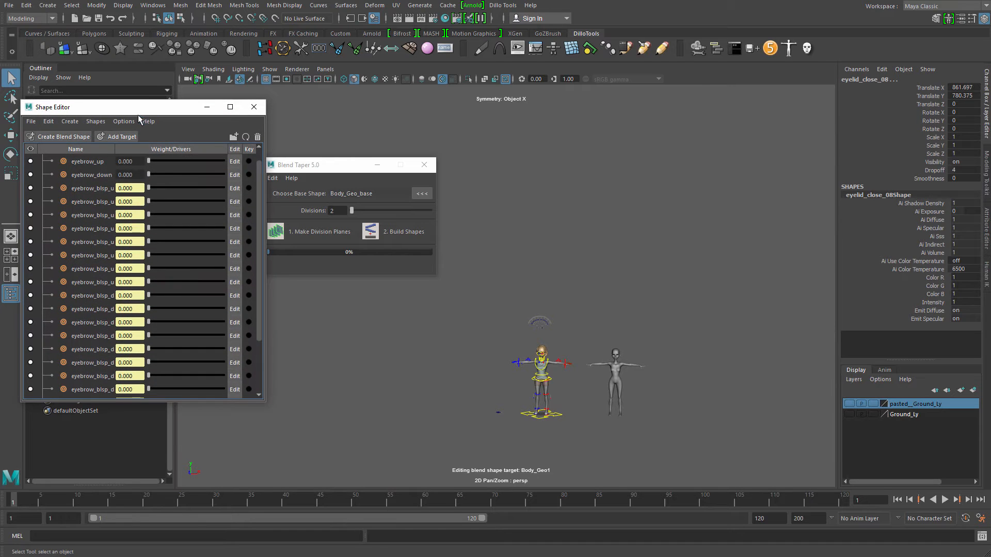
{"action": "left_click_drag", "start_coordinate": [138, 108], "coordinate": [315, 112]}
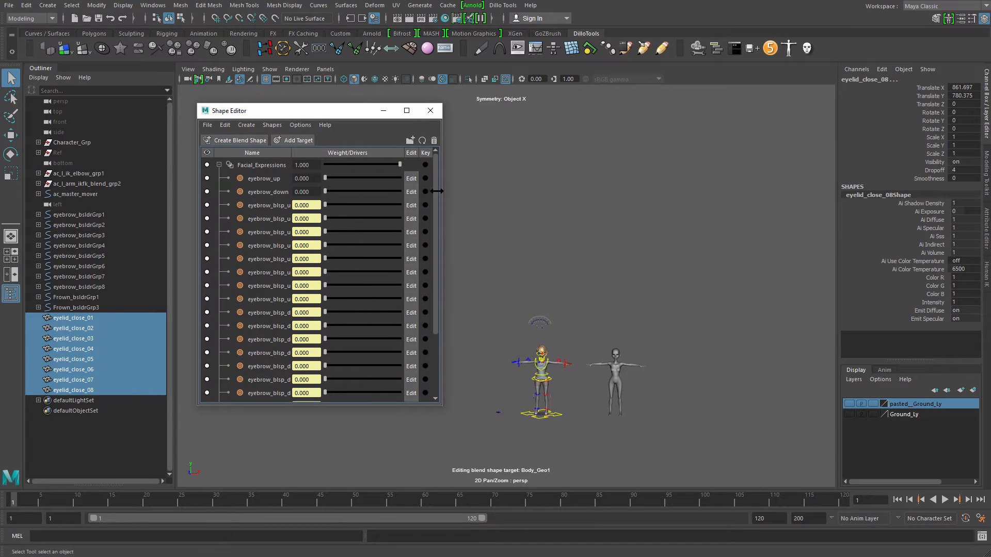
{"action": "left_click", "coordinate": [272, 164]}
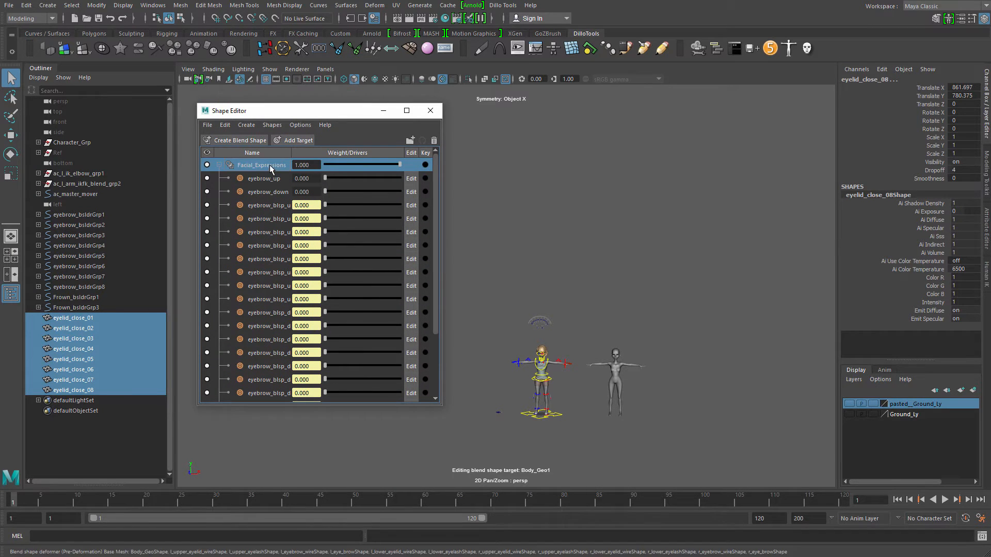
{"action": "right_click", "coordinate": [270, 164]}
{"action": "left_click", "coordinate": [330, 178]}
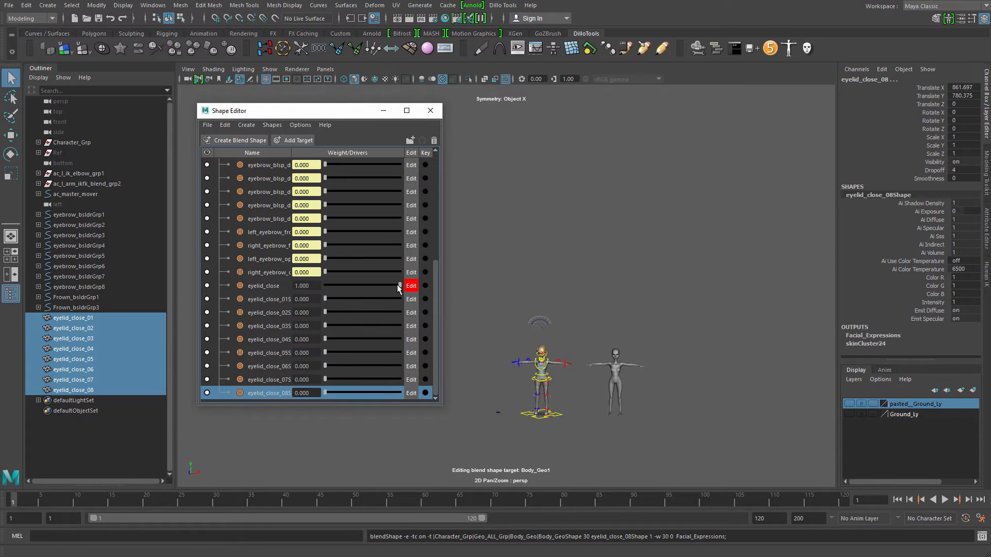
- Set the weight of the eyelid_close target to 0
{"action": "left_click_drag", "start_coordinate": [398, 284], "coordinate": [323, 283]}
{"action": "right_click_drag", "start_coordinate": [518, 347], "coordinate": [667, 323], "text": "alt"}
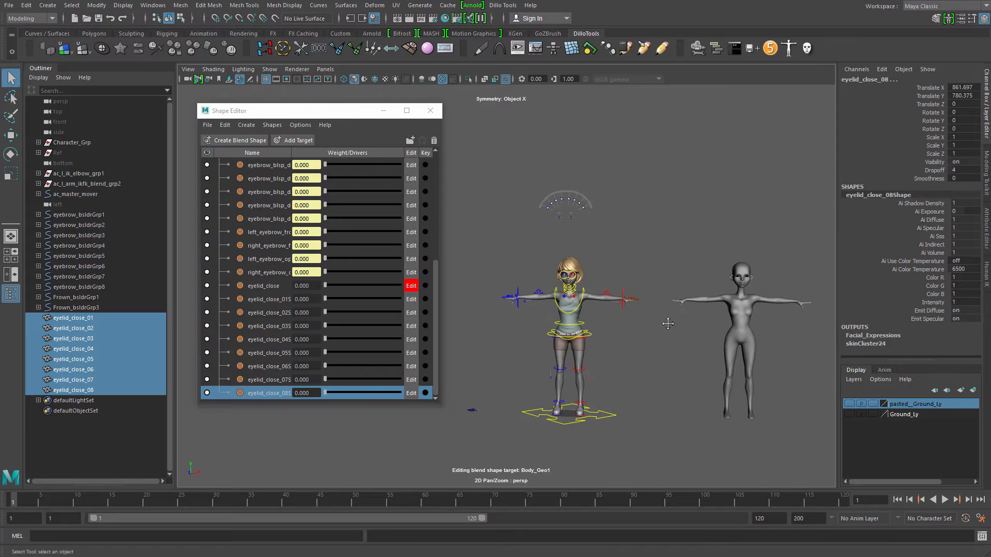
{"action": "middle_click_drag", "start_coordinate": [668, 323], "coordinate": [633, 398], "text": "alt"}
{"action": "right_click_drag", "start_coordinate": [632, 398], "coordinate": [613, 432], "text": "alt"}
{"action": "middle_click_drag", "start_coordinate": [659, 351], "coordinate": [624, 428], "text": "alt"}
{"action": "right_click_drag", "start_coordinate": [624, 428], "coordinate": [635, 320], "text": "alt"}
{"action": "middle_click_drag", "start_coordinate": [635, 320], "coordinate": [638, 307], "text": "alt"}
- Move the row of eight eyelid meshes closer to the character and deselect them
{"action": "key", "text": "w"}
{"action": "middle_click_drag", "start_coordinate": [745, 228], "coordinate": [676, 289], "text": "alt"}
{"action": "right_click_drag", "start_coordinate": [676, 289], "coordinate": [584, 365], "text": "alt"}
{"action": "middle_click_drag", "start_coordinate": [532, 260], "coordinate": [532, 312], "text": "alt"}
{"action": "left_click", "coordinate": [532, 312]}
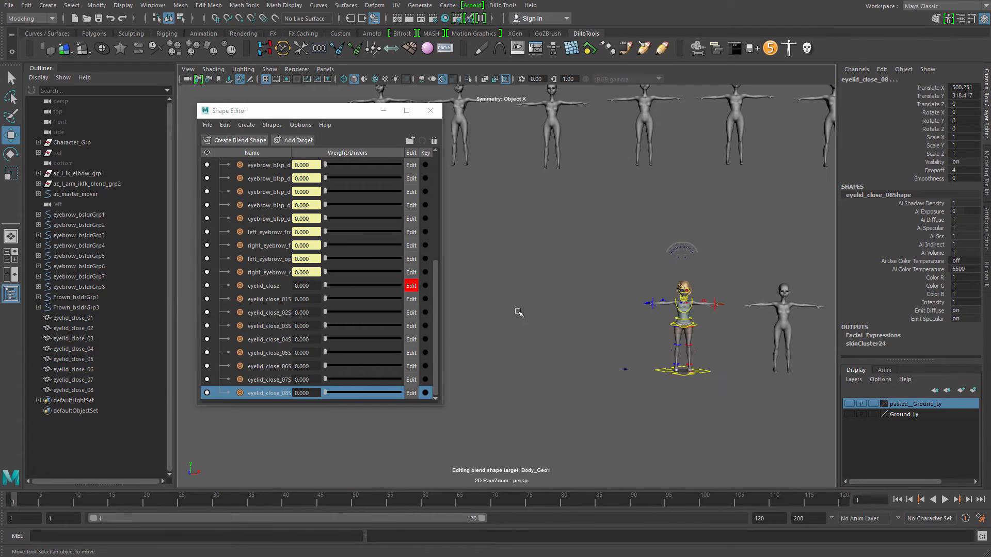
- Widen the target name column and set the weights of eyelid_close_05Shape through eyelid_close_08Shape to 1
{"action": "left_click", "coordinate": [290, 155]}
{"action": "left_click_drag", "start_coordinate": [292, 153], "coordinate": [341, 153]}
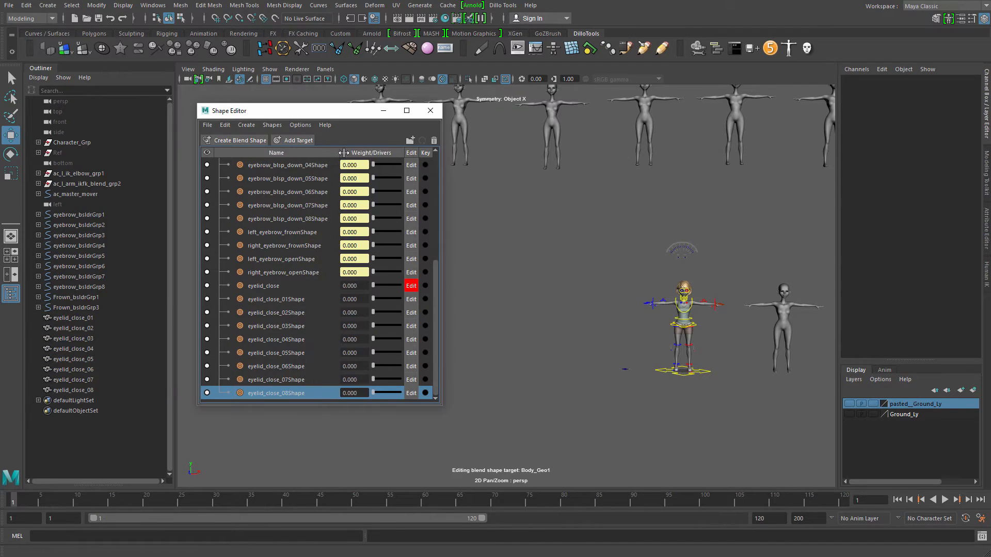
{"action": "scroll", "coordinate": [741, 449], "scroll_direction": "up", "scroll_amount": 8}
{"action": "scroll", "coordinate": [537, 263], "scroll_direction": "up", "scroll_amount": 5}
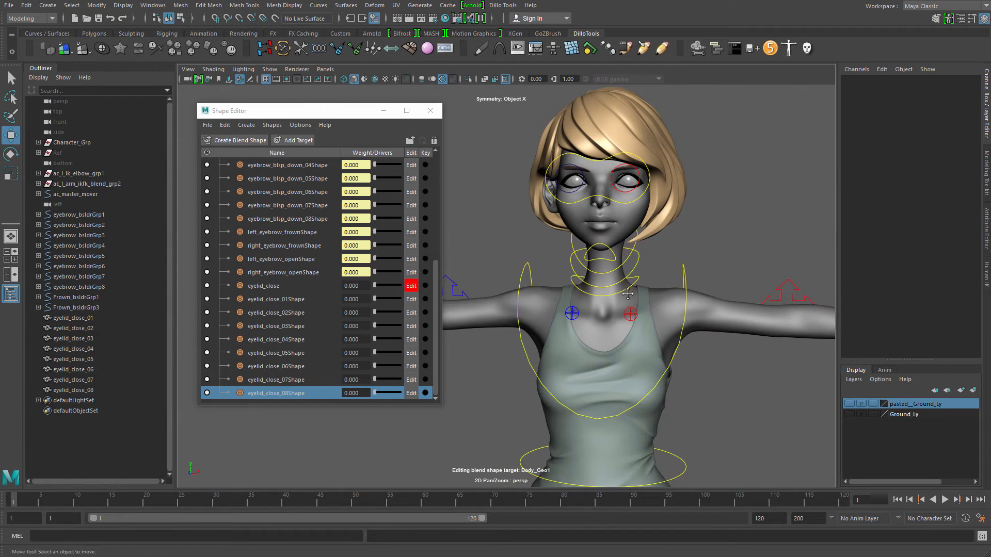
{"action": "left_click", "coordinate": [287, 354]}
{"action": "left_click", "coordinate": [289, 394], "text": "shift"}
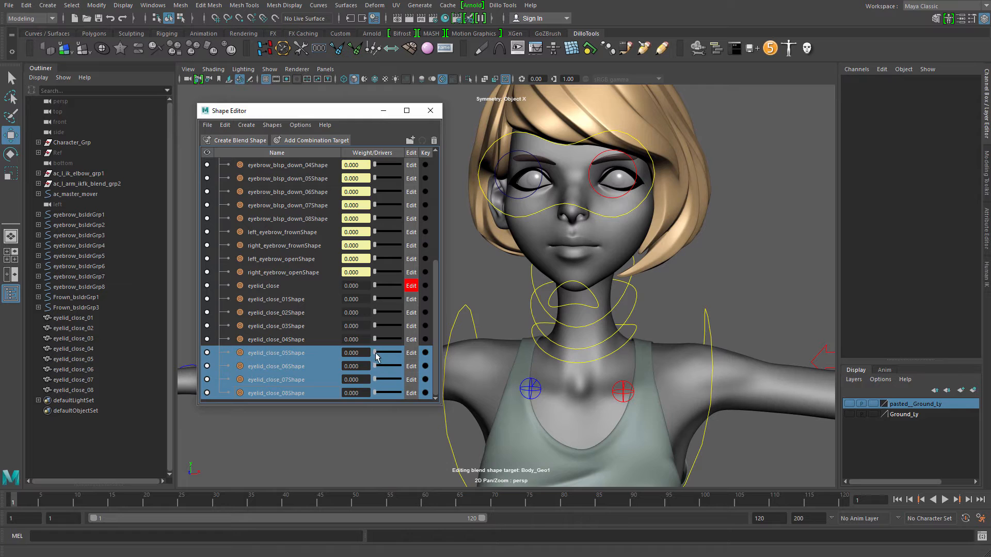
{"action": "left_click_drag", "start_coordinate": [376, 356], "coordinate": [439, 355]}
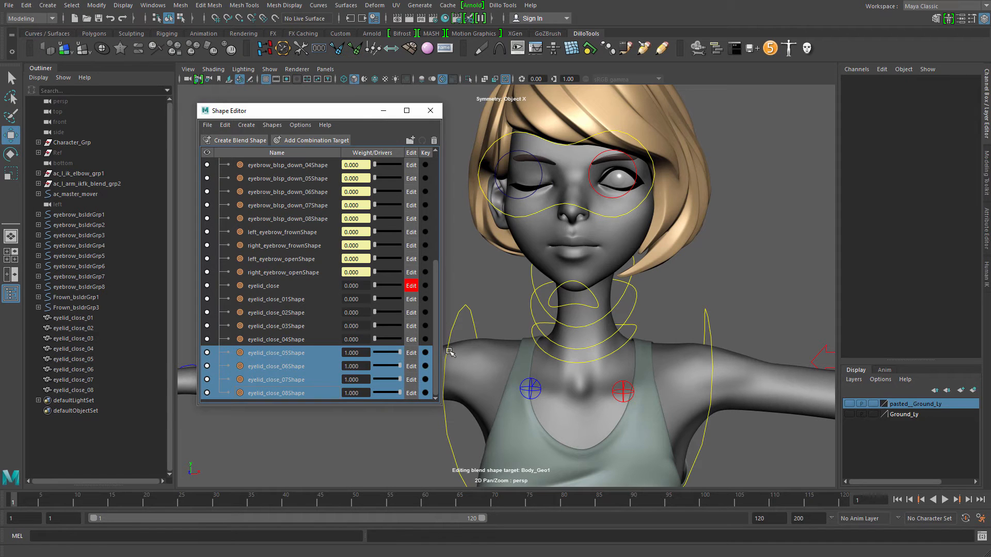
- Flip targets eyelid_close_05Shape through eyelid_close_08Shape and set their weights to 0
{"action": "right_click", "coordinate": [277, 355]}
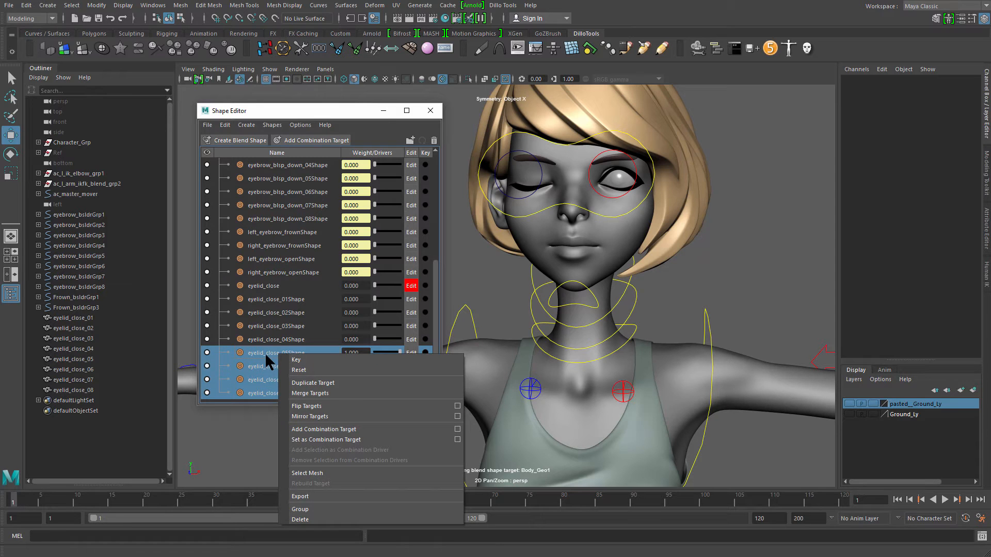
{"action": "left_click", "coordinate": [333, 404]}
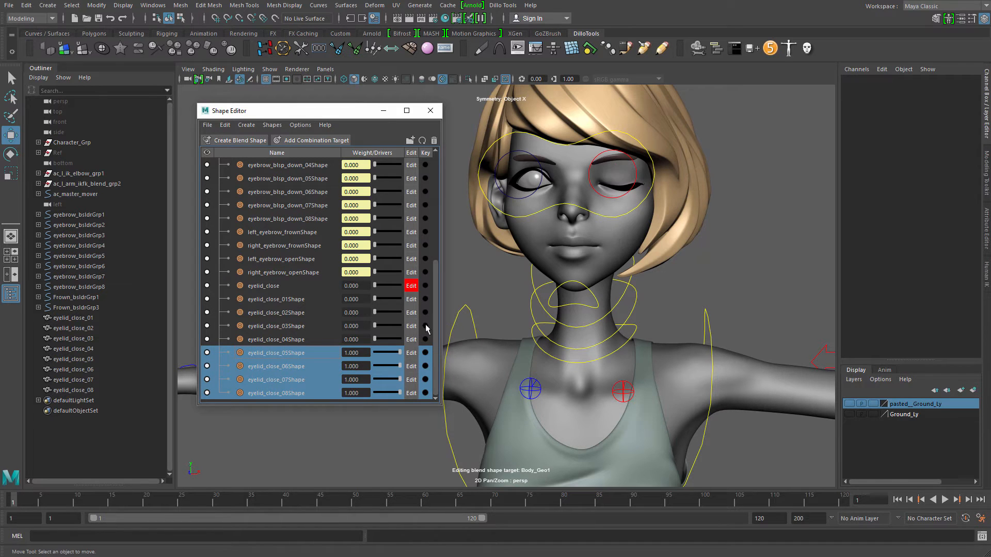
{"action": "left_click_drag", "start_coordinate": [400, 366], "coordinate": [340, 363]}
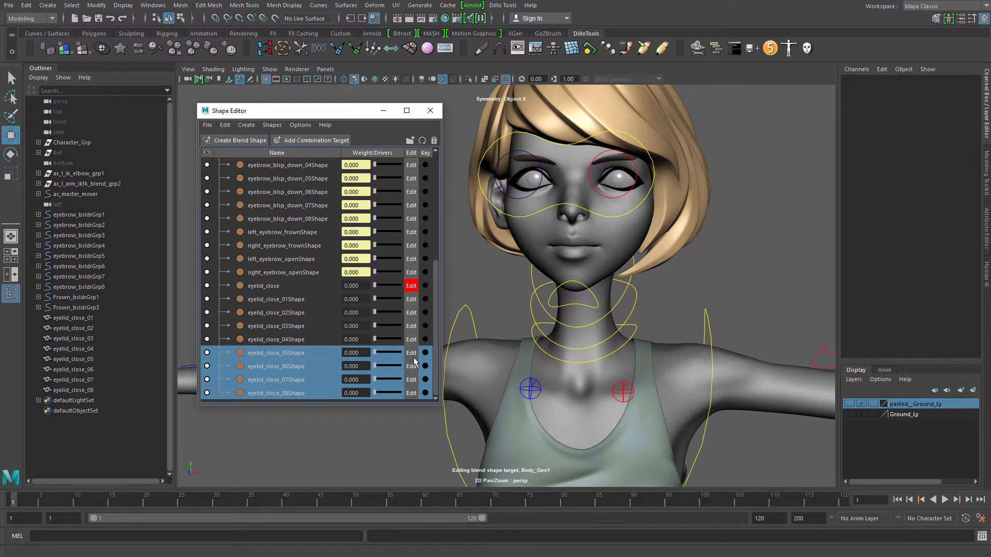
- Select targets eyelid_close_01Shape through eyelid_close_04Shape and test their weights together, returning them to 0
{"action": "left_click", "coordinate": [289, 301]}
{"action": "left_click", "coordinate": [290, 341], "text": "shift"}
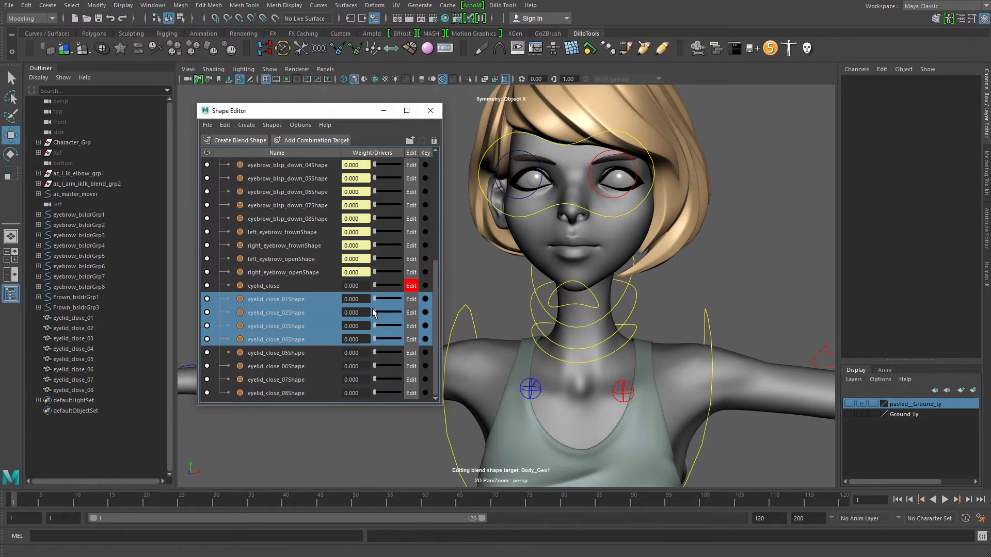
{"action": "left_click_drag", "start_coordinate": [374, 313], "coordinate": [283, 298]}
- Move the Shape Editor aside and duplicate the eight eyebrow slider groups above the character
{"action": "right_click_drag", "start_coordinate": [713, 326], "coordinate": [631, 266], "text": "alt"}
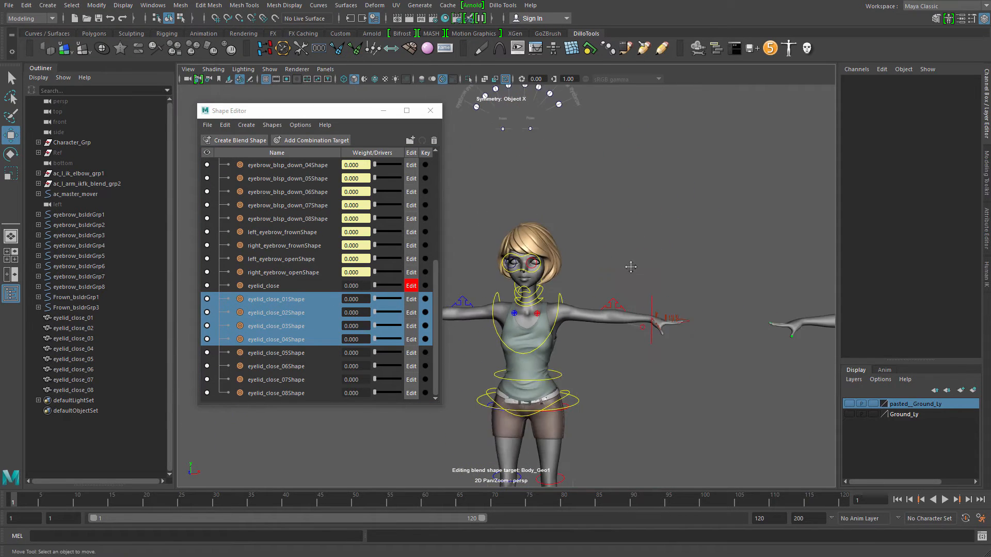
{"action": "left_click_drag", "start_coordinate": [319, 106], "coordinate": [151, 105]}
{"action": "right_click_drag", "start_coordinate": [482, 250], "coordinate": [543, 260], "text": "alt"}
{"action": "left_click_drag", "start_coordinate": [524, 159], "coordinate": [665, 201]}
{"action": "key", "text": "Up"}
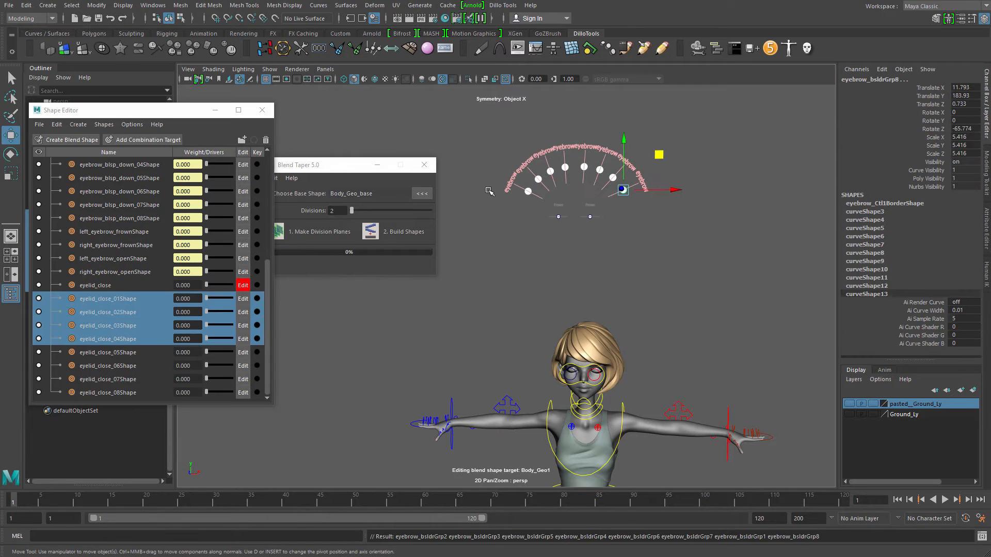
{"action": "key", "text": "ctrl+d"}
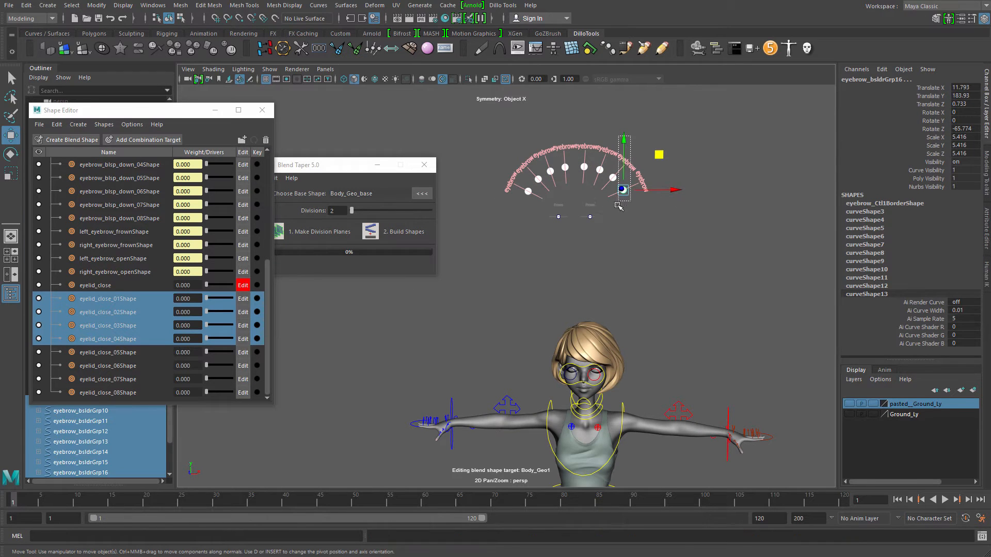
- Move the duplicated slider groups down between the frown sliders and the head, to a Translate Y of about 152
{"action": "left_click_drag", "start_coordinate": [624, 141], "coordinate": [608, 237]}
{"action": "right_click_drag", "start_coordinate": [608, 237], "coordinate": [608, 267], "text": "alt"}
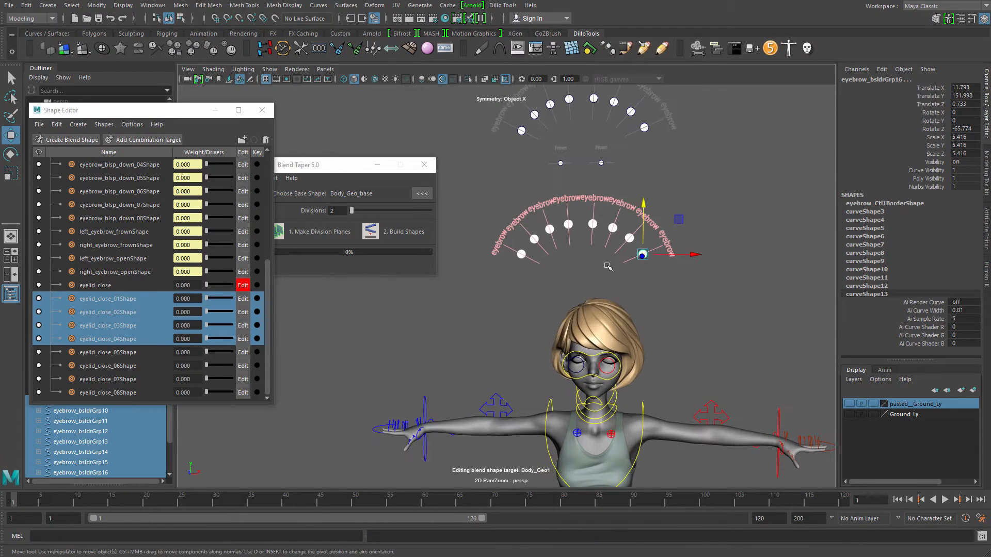
{"action": "middle_click_drag", "start_coordinate": [619, 212], "coordinate": [637, 232], "text": "alt"}
{"action": "right_click_drag", "start_coordinate": [638, 232], "coordinate": [617, 232], "text": "alt"}
{"action": "middle_click_drag", "start_coordinate": [617, 233], "coordinate": [617, 256], "text": "alt"}
{"action": "right_click_drag", "start_coordinate": [618, 256], "coordinate": [638, 256], "text": "alt"}
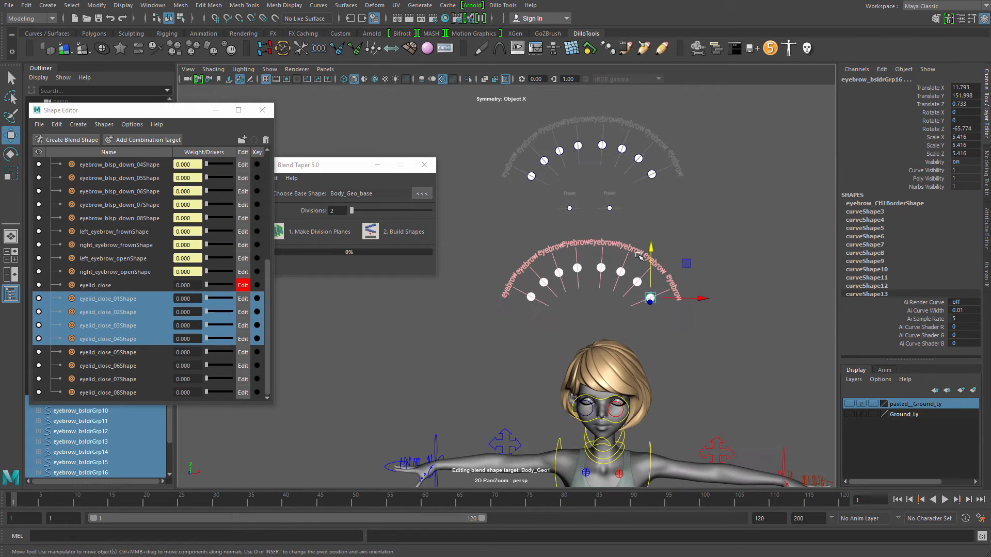
{"action": "left_click_drag", "start_coordinate": [654, 247], "coordinate": [654, 242]}
{"action": "middle_click_drag", "start_coordinate": [653, 242], "coordinate": [613, 226], "text": "alt"}
{"action": "right_click_drag", "start_coordinate": [578, 263], "coordinate": [568, 305], "text": "alt"}
{"action": "middle_click_drag", "start_coordinate": [568, 305], "coordinate": [612, 265], "text": "alt"}
- Open the Sliders 1.1 tool for working on the leftmost slider of the duplicated arc
{"action": "left_click", "coordinate": [540, 237]}
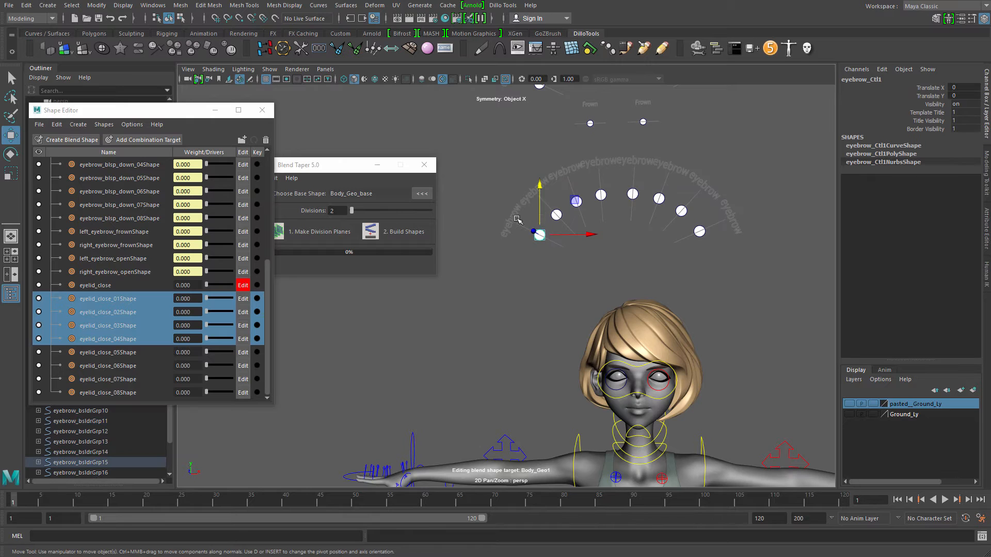
{"action": "right_click_drag", "start_coordinate": [517, 219], "coordinate": [504, 288], "text": "alt"}
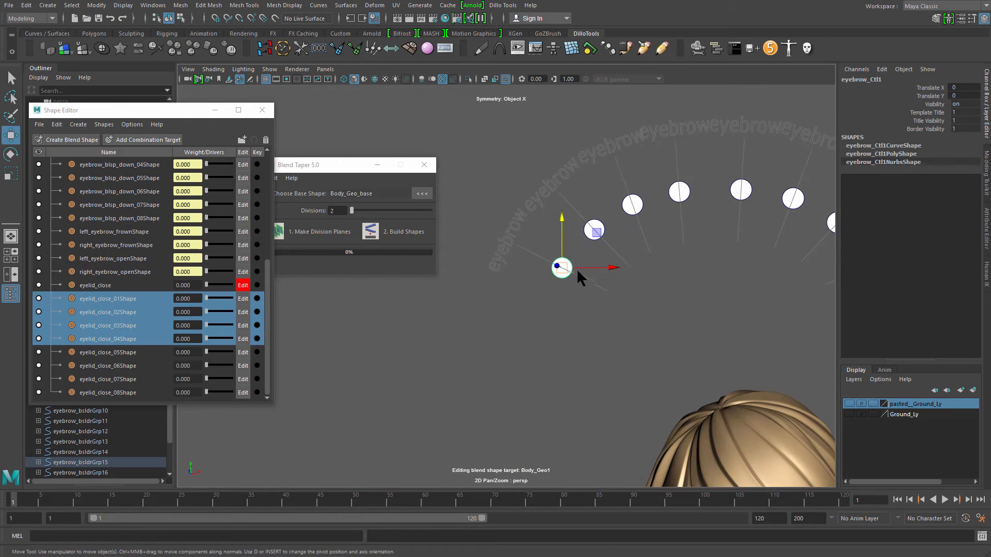
{"action": "right_click_drag", "start_coordinate": [568, 273], "coordinate": [509, 272]}
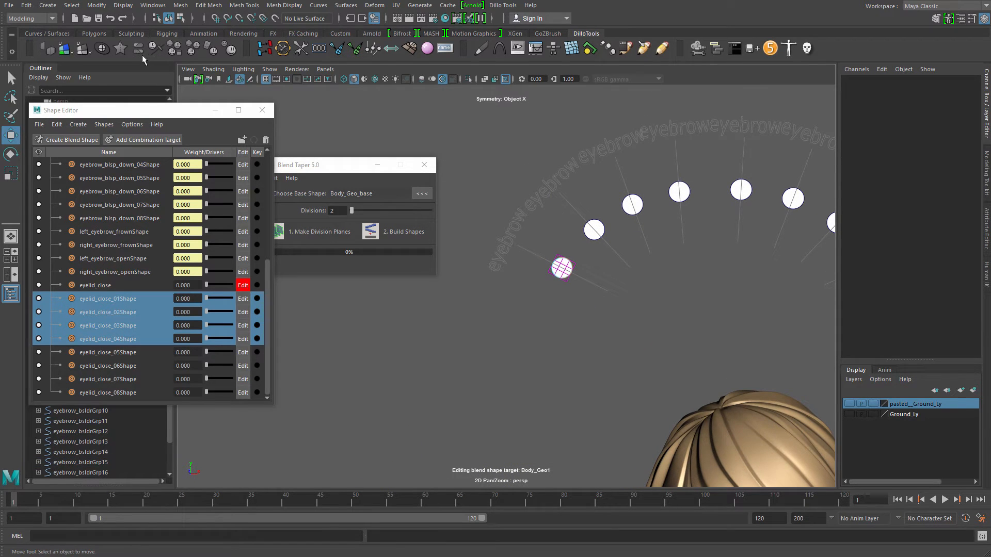
{"action": "left_click", "coordinate": [373, 49]}
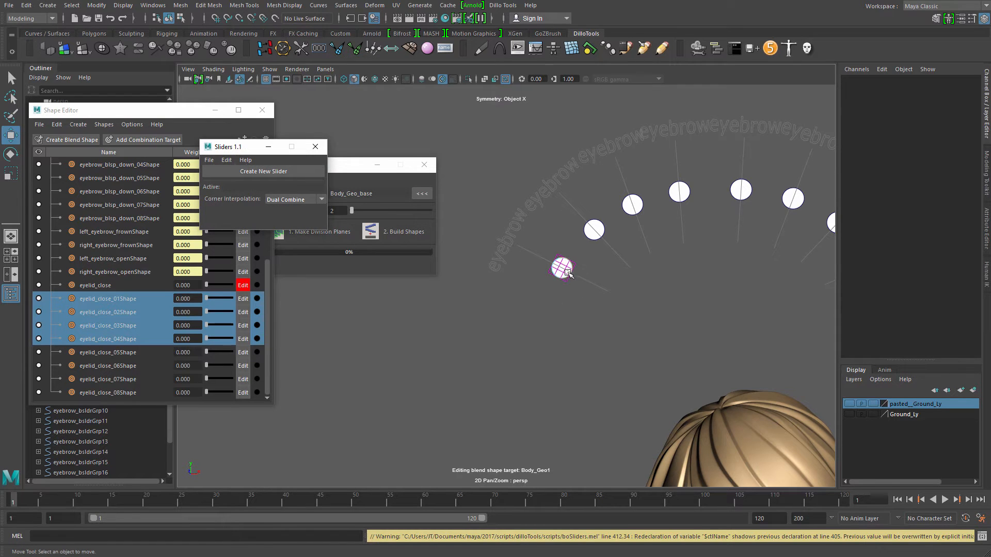
- Try to rename the leftmost duplicated eyebrow slider to Upper_eyelid
{"action": "left_click_drag", "start_coordinate": [526, 300], "coordinate": [591, 245]}
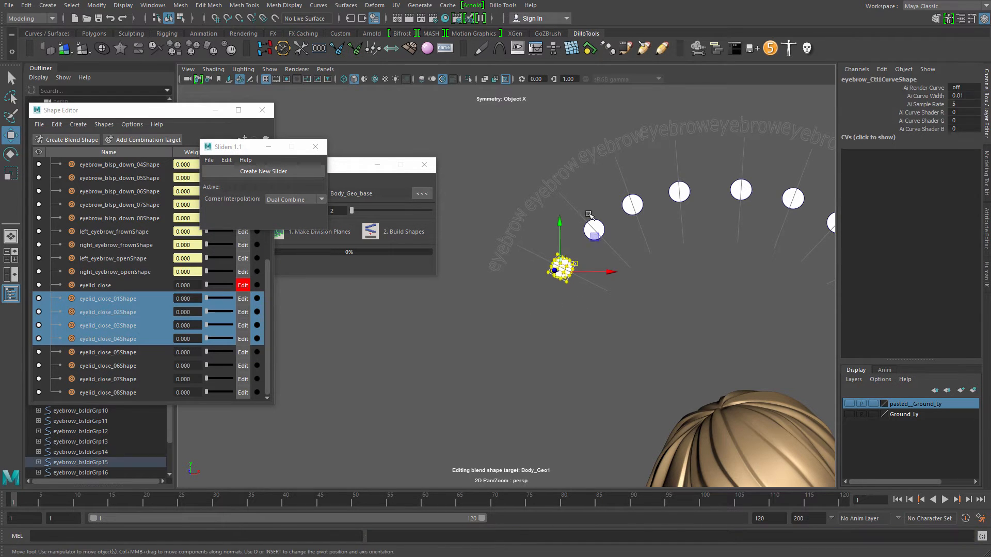
{"action": "left_click", "coordinate": [593, 228]}
{"action": "left_click", "coordinate": [563, 269]}
{"action": "right_click", "coordinate": [564, 269]}
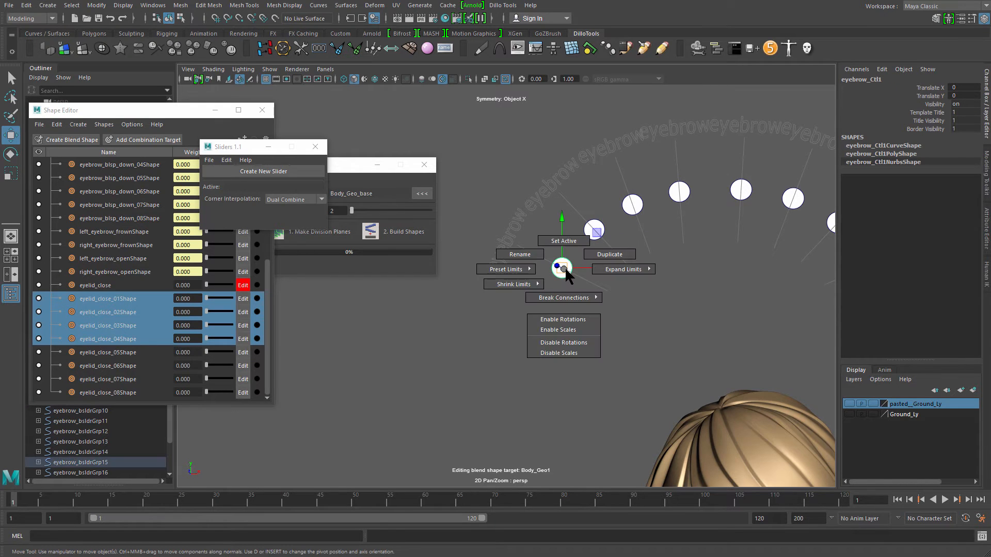
{"action": "left_click", "coordinate": [518, 254]}
{"action": "type", "text": "eye"}
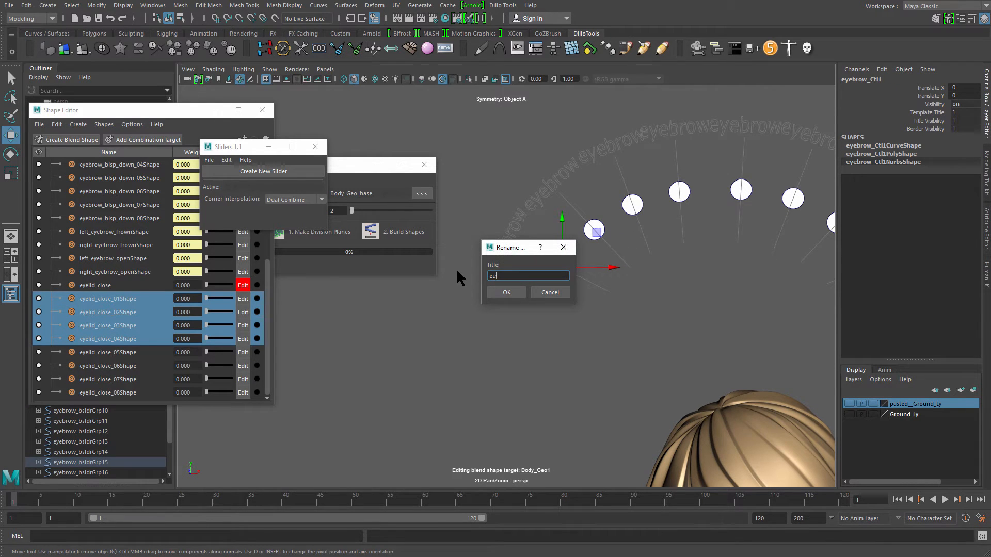
{"action": "type", "text": "lid"}
{"action": "type", "text": "Upper_"}
{"action": "left_click", "coordinate": [507, 291]}
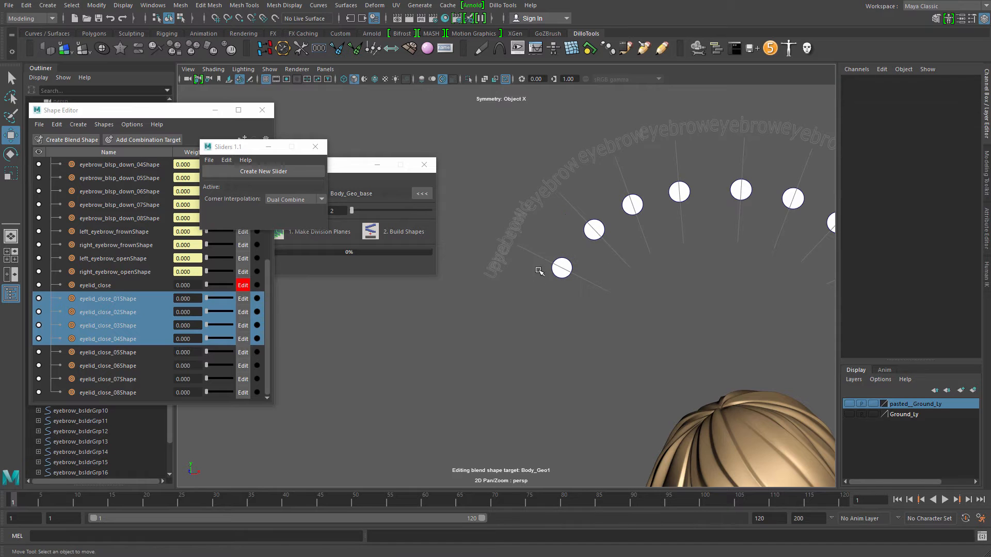
{"action": "middle_click_drag", "start_coordinate": [531, 321], "coordinate": [528, 326]}
{"action": "right_click_drag", "start_coordinate": [529, 327], "coordinate": [562, 378], "text": "alt"}
{"action": "left_click", "coordinate": [564, 276]}
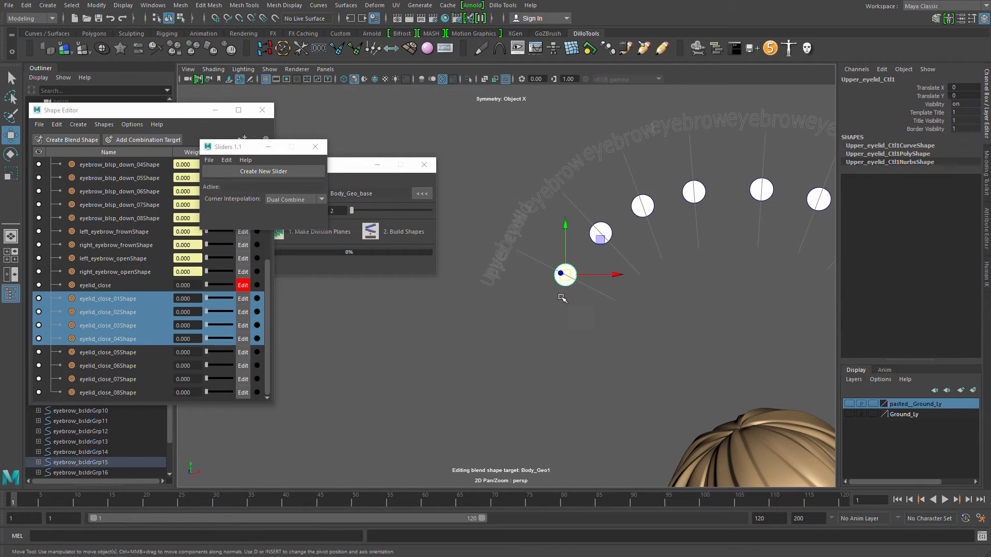
- Undo the renaming of the leftmost duplicated slider and clear the selection
{"action": "key", "text": "ctrl+z"}
{"action": "key", "text": "ctrl+z"}
{"action": "key", "text": "ctrl+z"}
{"action": "key", "text": "ctrl+z"}
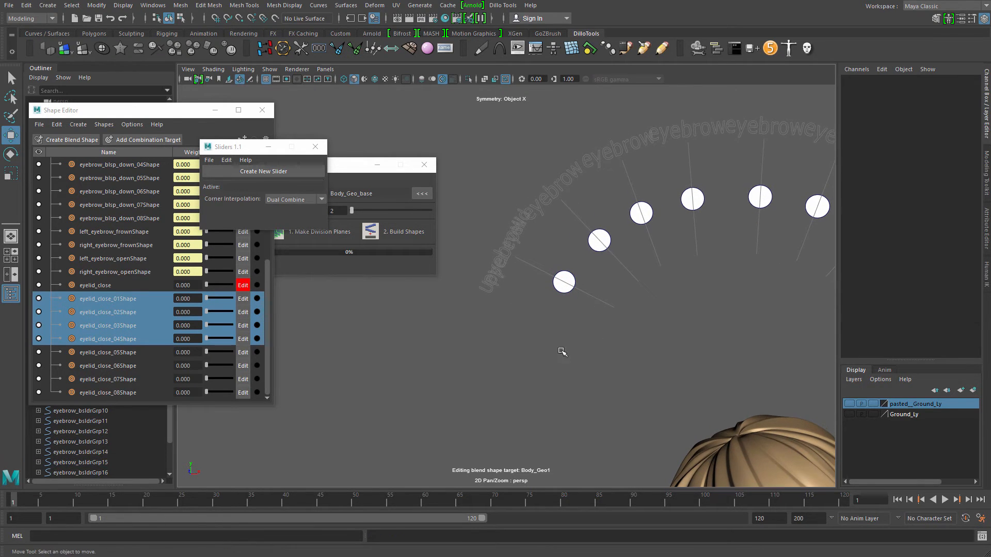
{"action": "key", "text": "ctrl+z"}
{"action": "key", "text": "ctrl+z"}
{"action": "left_click", "coordinate": [599, 238]}
{"action": "left_click", "coordinate": [614, 312]}
- Examine the original and duplicated slider arcs above the head, undoing any accidental slider move
{"action": "right_click_drag", "start_coordinate": [614, 312], "coordinate": [502, 175], "text": "alt"}
{"action": "right_click_drag", "start_coordinate": [677, 230], "coordinate": [548, 226], "text": "alt"}
{"action": "left_click_drag", "start_coordinate": [504, 224], "coordinate": [769, 316]}
{"action": "right_click_drag", "start_coordinate": [702, 320], "coordinate": [563, 330], "text": "alt"}
{"action": "middle_click_drag", "start_coordinate": [560, 335], "coordinate": [547, 384], "text": "alt"}
{"action": "right_click_drag", "start_coordinate": [542, 390], "coordinate": [602, 398], "text": "alt"}
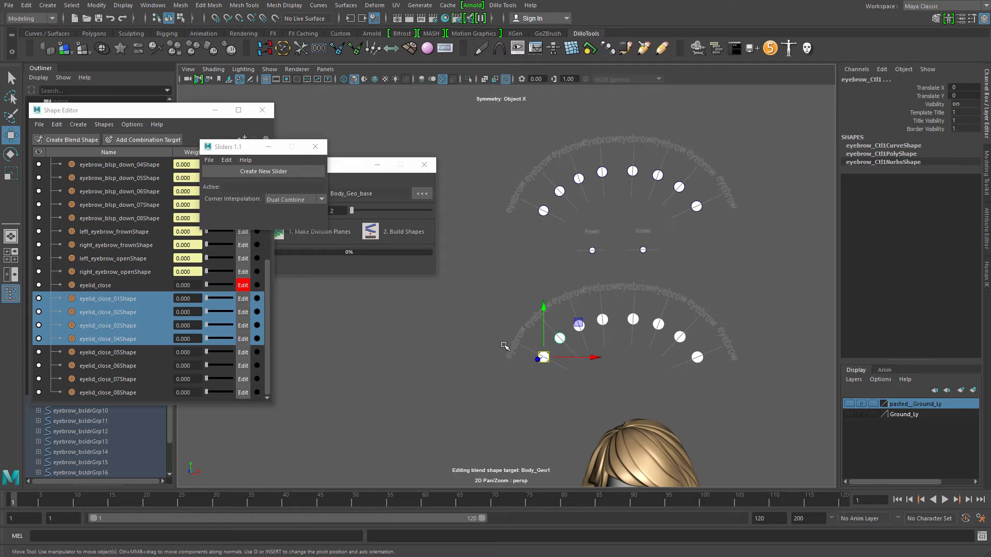
{"action": "middle_click_drag", "start_coordinate": [718, 335], "coordinate": [712, 301], "text": "alt"}
{"action": "right_click_drag", "start_coordinate": [552, 362], "coordinate": [613, 372], "text": "alt"}
{"action": "left_click", "coordinate": [613, 372]}
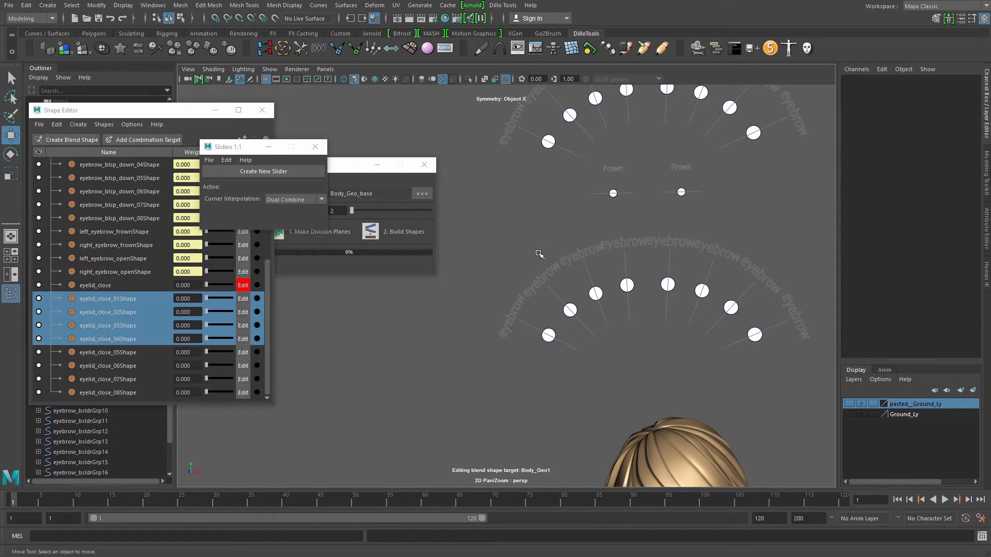
{"action": "left_click_drag", "start_coordinate": [501, 252], "coordinate": [815, 379]}
{"action": "middle_click_drag", "start_coordinate": [659, 284], "coordinate": [644, 146], "text": "alt"}
{"action": "left_click", "coordinate": [558, 230]}
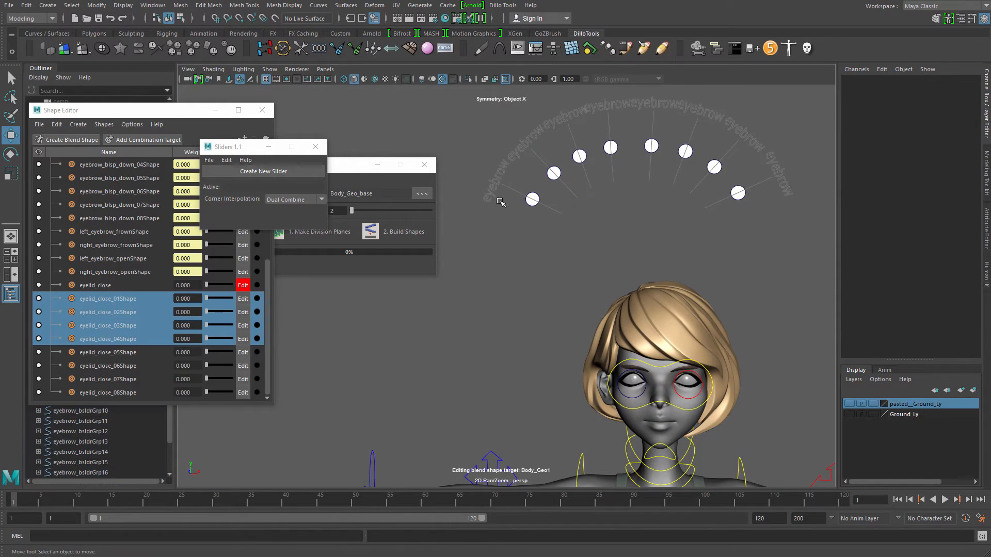
{"action": "left_click_drag", "start_coordinate": [490, 177], "coordinate": [583, 220]}
{"action": "key", "text": "ctrl+z"}
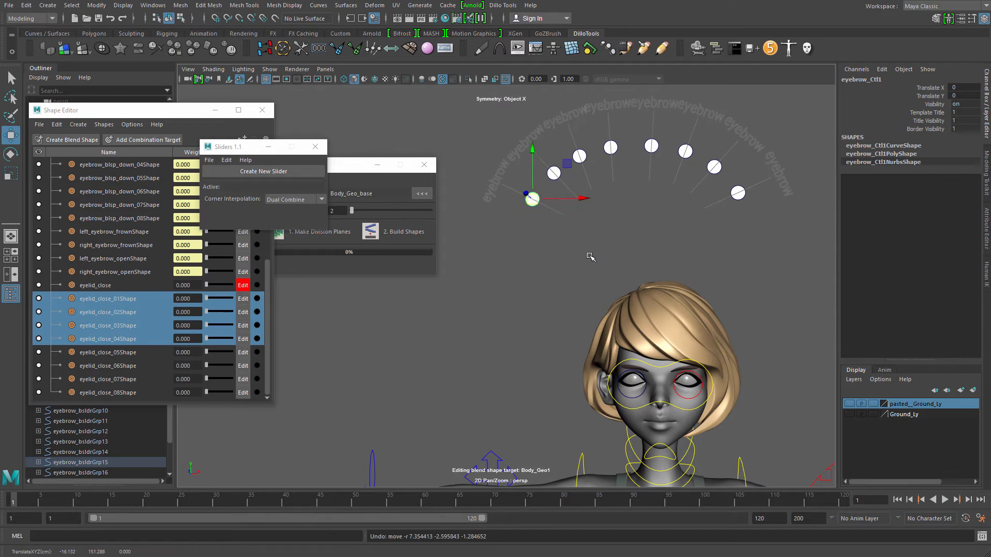
{"action": "mouse_move", "coordinate": [588, 250]}
{"action": "middle_mouse_down", "text": "alt"}
{"action": "mouse_move", "coordinate": [546, 234]}
{"action": "mouse_move", "coordinate": [579, 249]}
{"action": "middle_mouse_up", "text": "alt"}
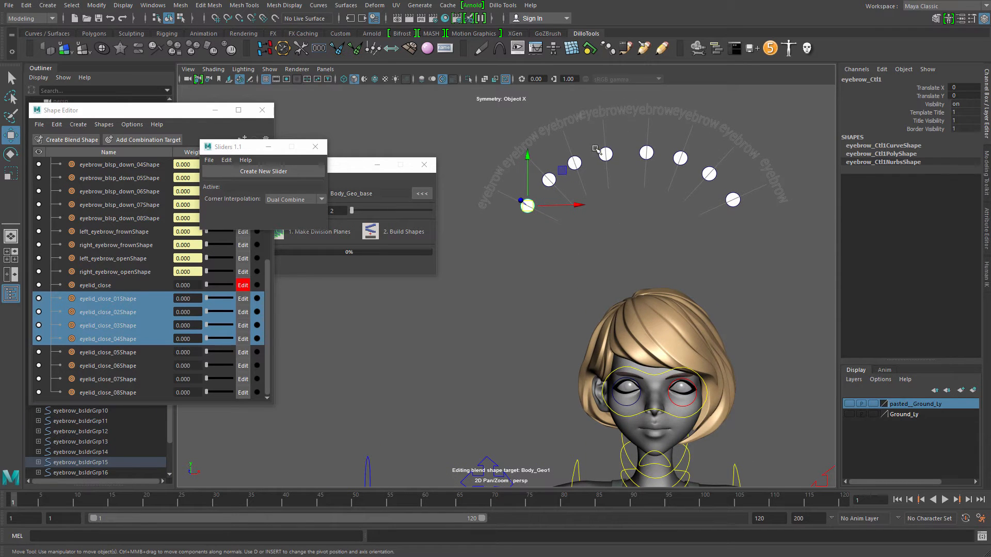
{"action": "right_click_drag", "start_coordinate": [599, 216], "coordinate": [609, 216], "text": "alt"}
{"action": "middle_click_drag", "start_coordinate": [610, 217], "coordinate": [608, 204], "text": "alt"}
{"action": "left_click", "coordinate": [602, 247]}
{"action": "right_click_drag", "start_coordinate": [602, 304], "coordinate": [555, 281], "text": "alt"}
{"action": "middle_click_drag", "start_coordinate": [555, 282], "coordinate": [572, 417], "text": "alt"}
{"action": "right_click_drag", "start_coordinate": [626, 376], "coordinate": [635, 356], "text": "alt"}
{"action": "middle_click_drag", "start_coordinate": [636, 356], "coordinate": [622, 314], "text": "alt"}
{"action": "right_click_drag", "start_coordinate": [621, 314], "coordinate": [639, 319], "text": "alt"}
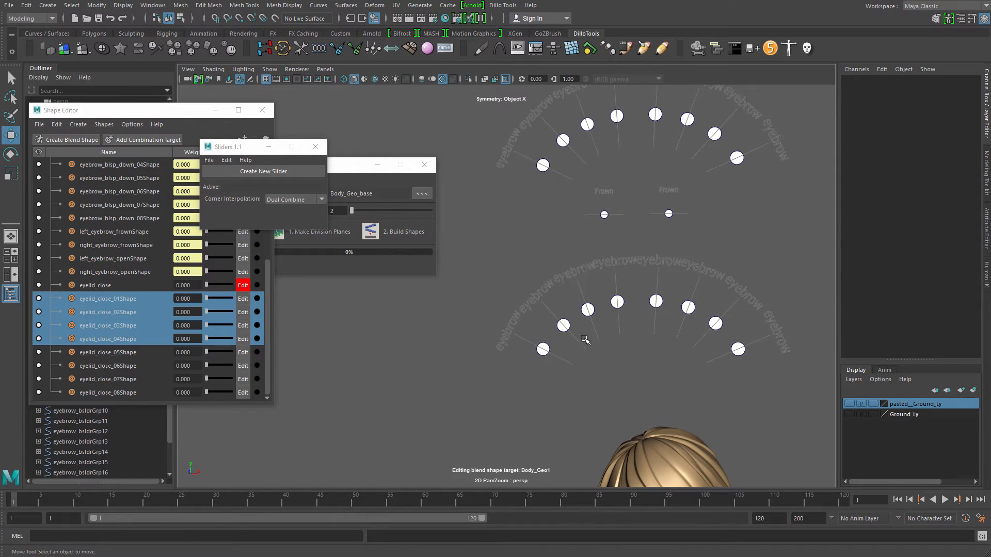
- Set the leftmost slider of the duplicated arc as the active control
{"action": "middle_click_drag", "start_coordinate": [598, 330], "coordinate": [594, 170], "text": "alt"}
{"action": "right_click_drag", "start_coordinate": [531, 253], "coordinate": [567, 260], "text": "alt"}
{"action": "middle_click_drag", "start_coordinate": [568, 259], "coordinate": [547, 249], "text": "alt"}
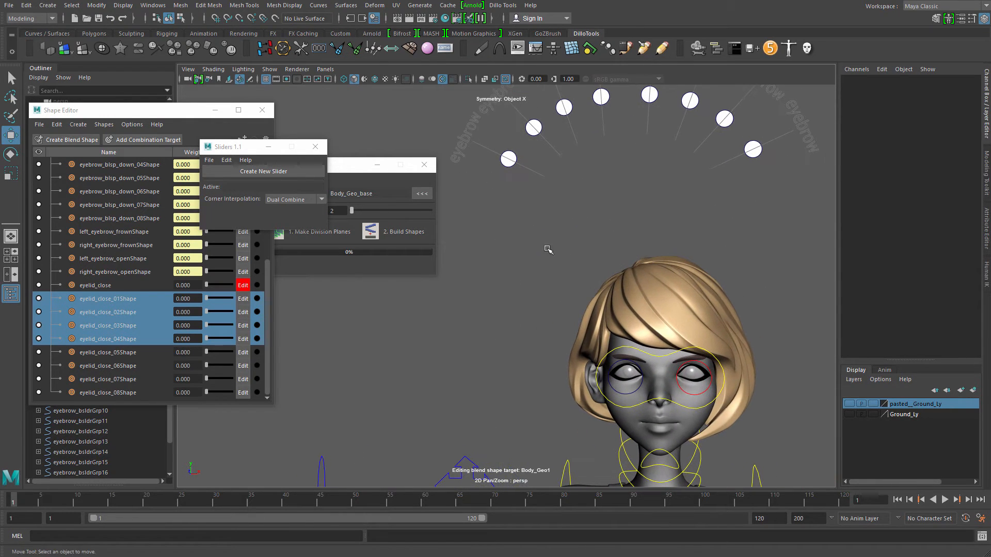
{"action": "left_click_drag", "start_coordinate": [465, 134], "coordinate": [514, 182]}
{"action": "right_click", "coordinate": [511, 158]}
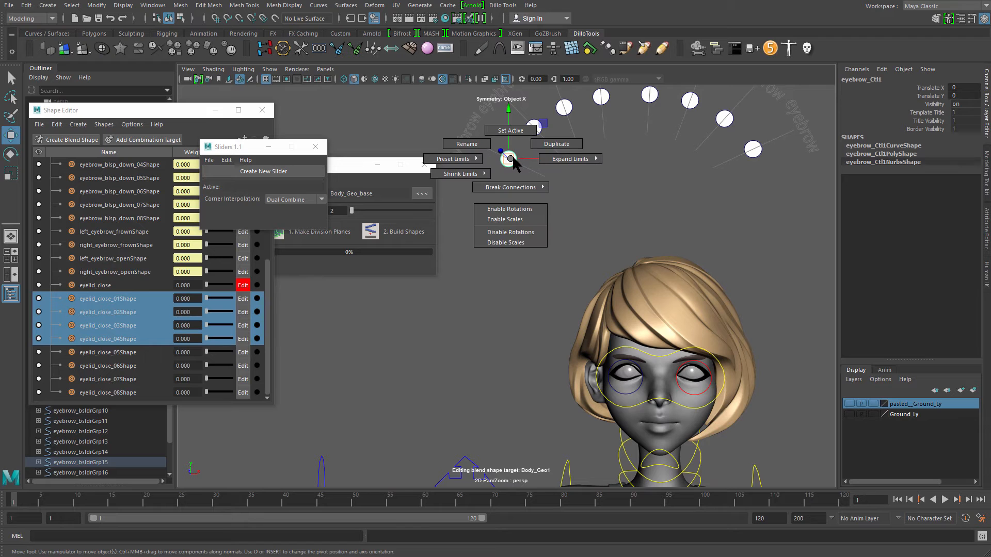
{"action": "left_click", "coordinate": [525, 105]}
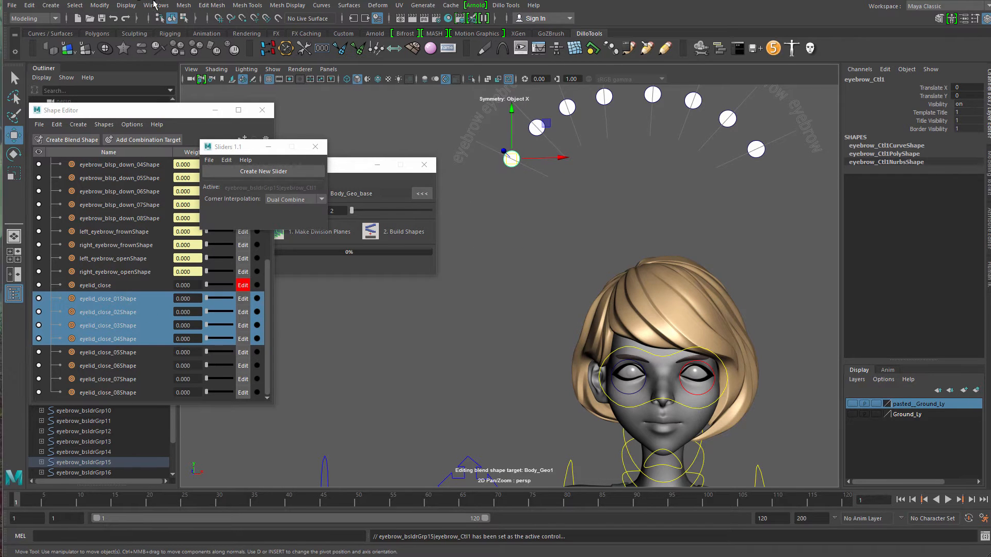
- Select the Facial_Expressions node in the Node Editor and connect its eyelid_close_01Shape weight to the active slider's -y direction
{"action": "left_click", "coordinate": [156, 5]}
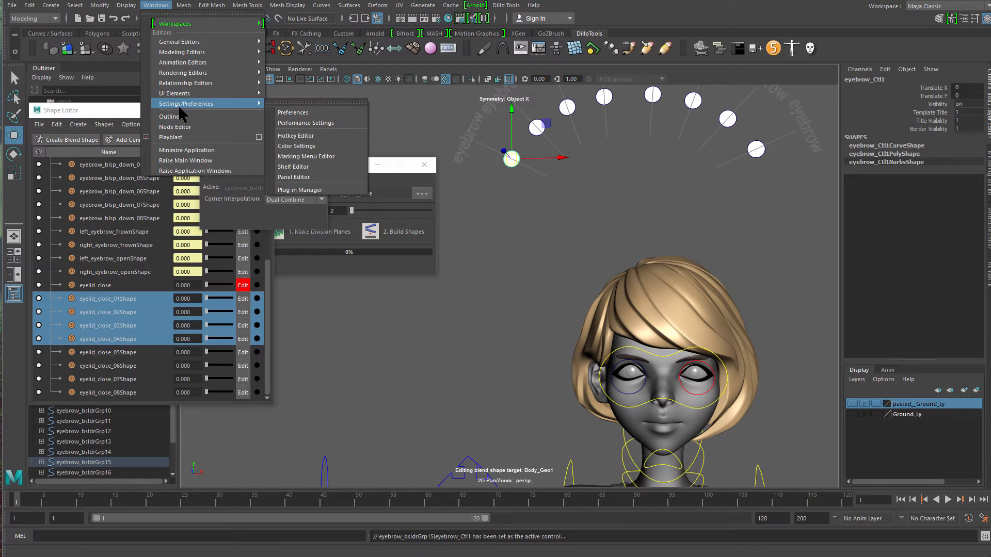
{"action": "left_click", "coordinate": [186, 126]}
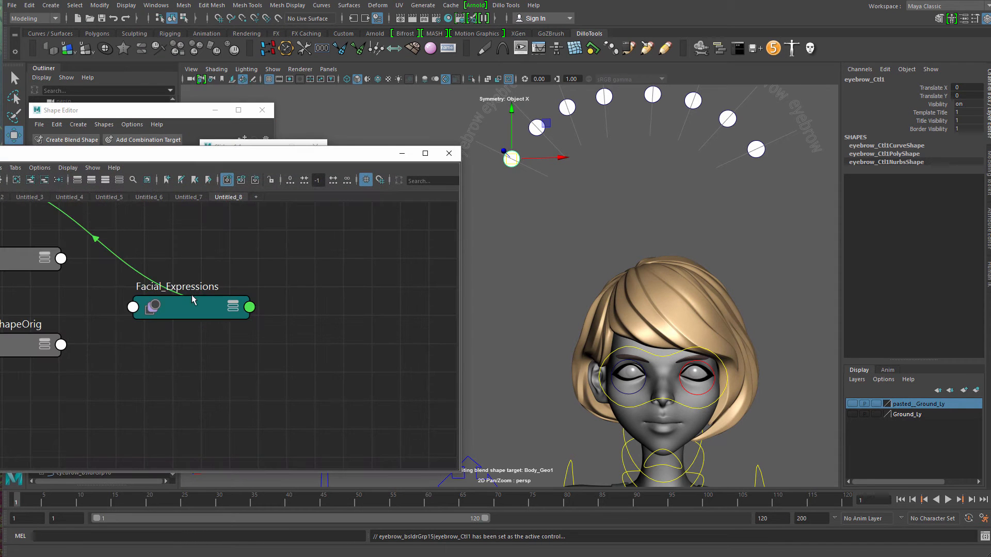
{"action": "left_click", "coordinate": [196, 307]}
{"action": "left_click", "coordinate": [904, 286]}
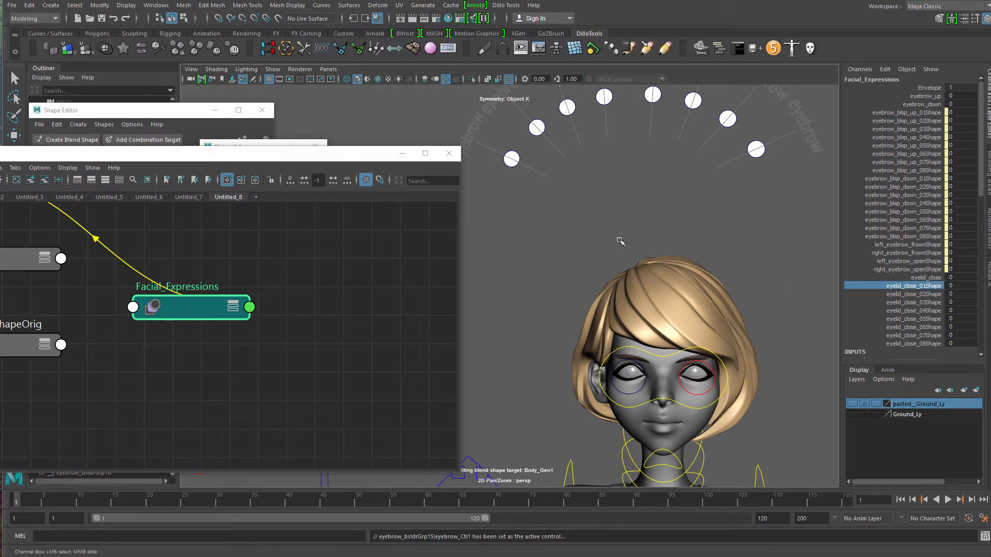
{"action": "middle_click_drag", "start_coordinate": [519, 233], "coordinate": [541, 234], "text": "alt"}
{"action": "right_click", "coordinate": [559, 232]}
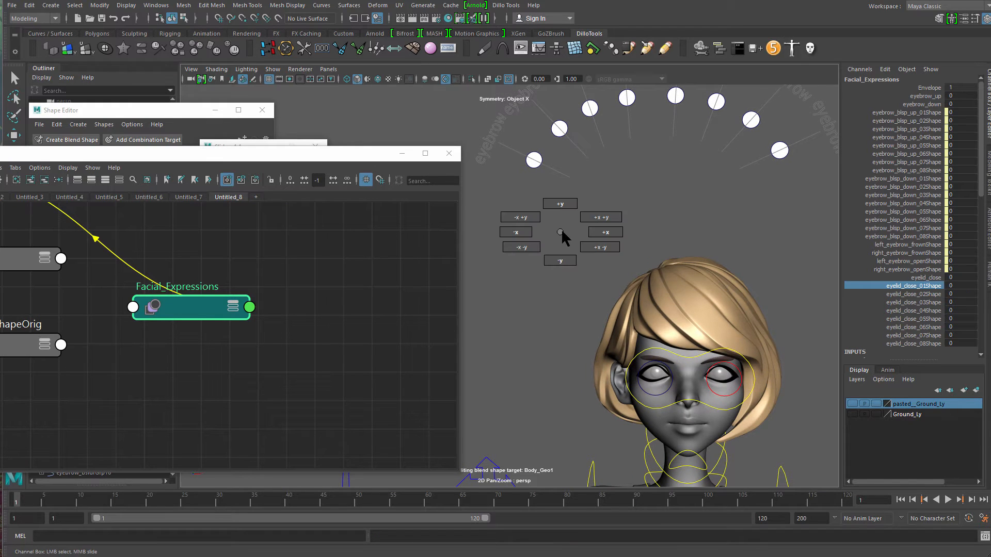
{"action": "right_click_drag", "start_coordinate": [556, 277], "coordinate": [556, 276]}
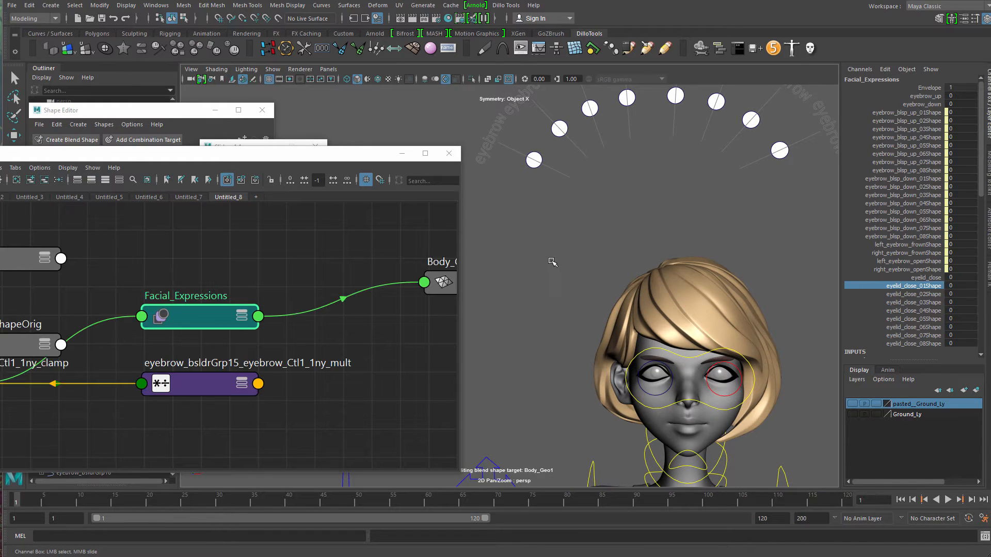
- Set the second slider from the left in the duplicated arc as the active control
{"action": "middle_click_drag", "start_coordinate": [550, 246], "coordinate": [550, 261], "text": "alt"}
{"action": "left_click_drag", "start_coordinate": [537, 117], "coordinate": [576, 152]}
{"action": "right_click_drag", "start_coordinate": [569, 141], "coordinate": [589, 69]}
- Turn off the Node Editor's Add to Graph on Create option
{"action": "left_click", "coordinate": [199, 316]}
{"action": "left_click", "coordinate": [63, 168]}
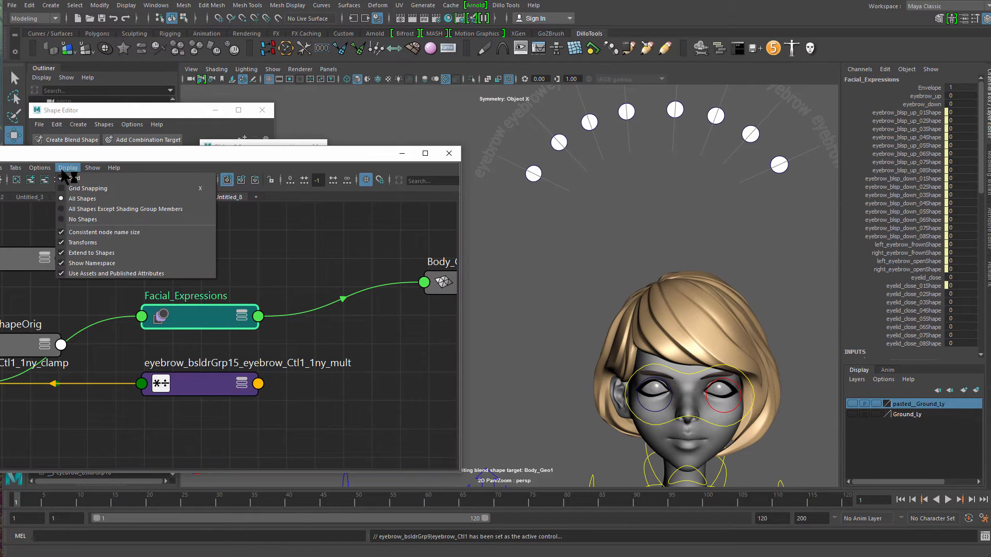
{"action": "mouse_move", "coordinate": [39, 168]}
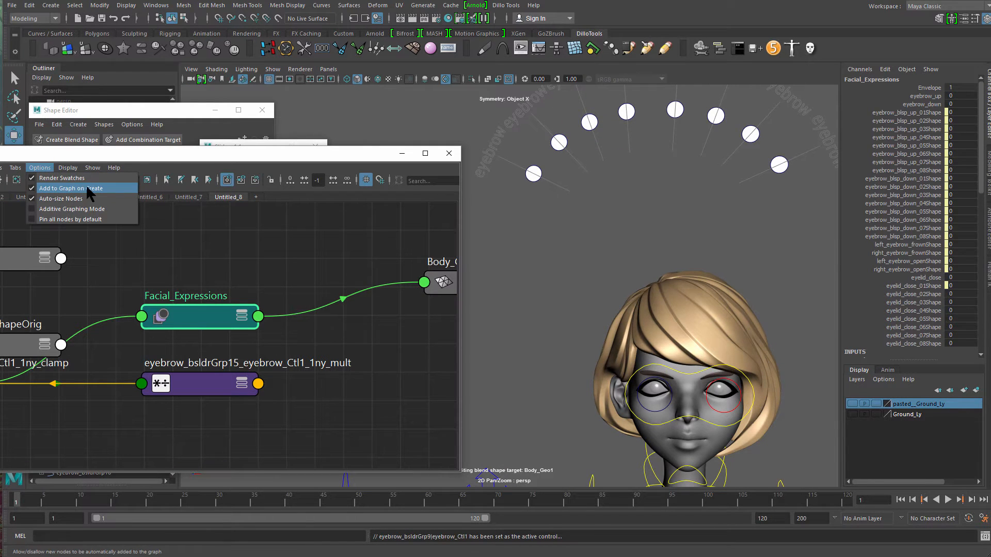
{"action": "left_click", "coordinate": [100, 187]}
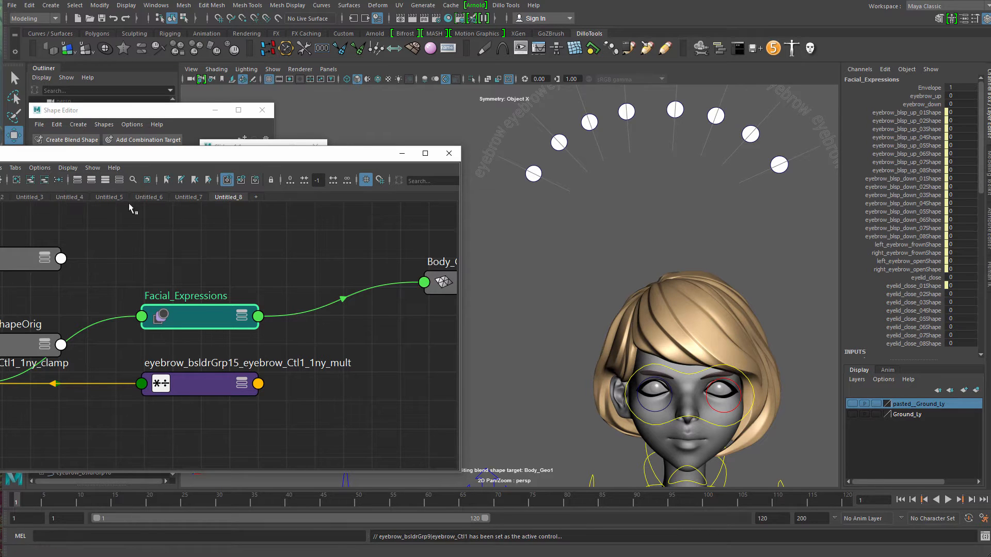
- Try to connect the eyelid_close_02Shape weight of Facial_Expressions to a duplicated-arc slider's -y direction and undo the connection
{"action": "left_click", "coordinate": [559, 142]}
{"action": "right_click_drag", "start_coordinate": [560, 142], "coordinate": [568, 76]}
{"action": "left_click", "coordinate": [192, 315]}
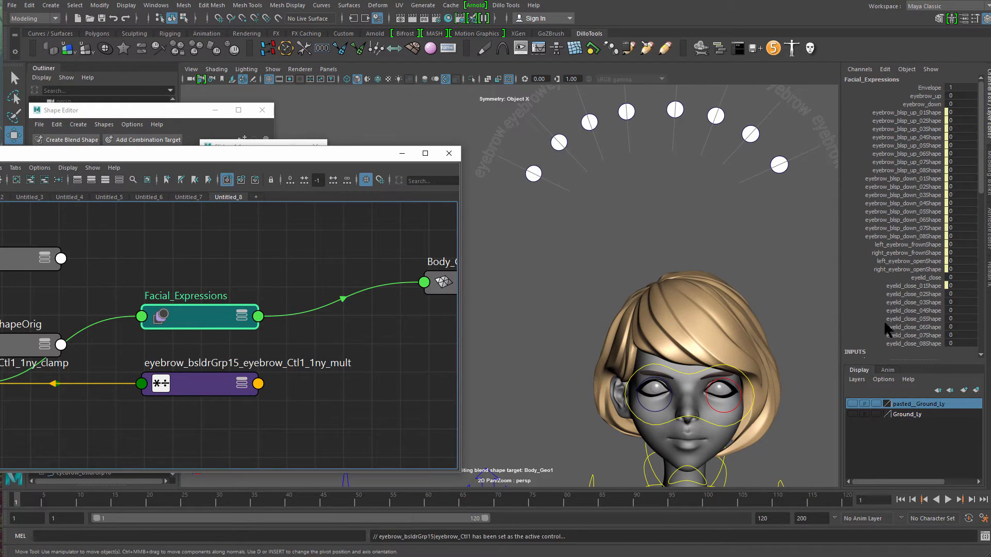
{"action": "left_click", "coordinate": [917, 293]}
{"action": "right_click_drag", "start_coordinate": [594, 229], "coordinate": [600, 223]}
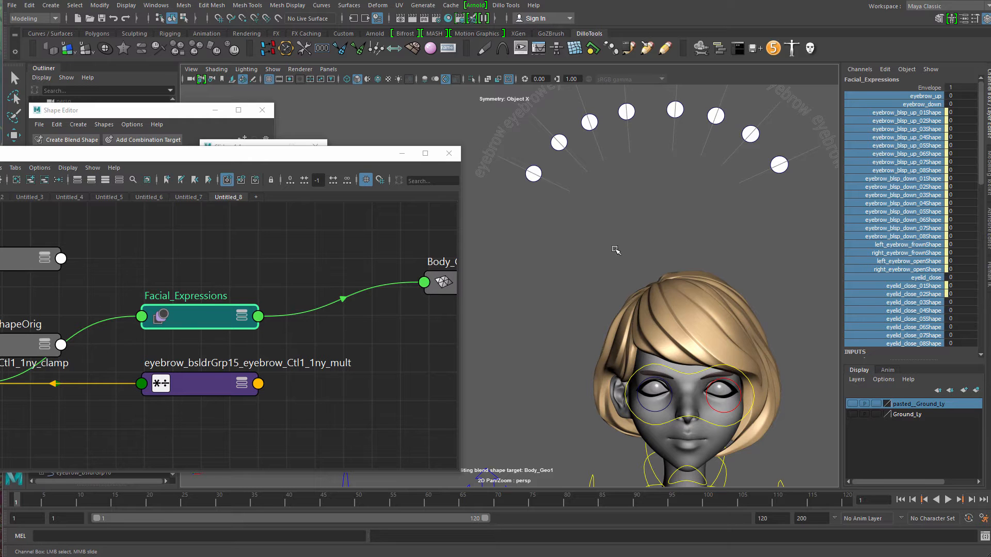
{"action": "key", "text": "ctrl+z"}
- Set the duplicated arc's second slider from the left as active and connect its -y direction to eyelid_close_02Shape of Facial_Expressions
{"action": "left_click", "coordinate": [559, 165]}
{"action": "key", "text": "w"}
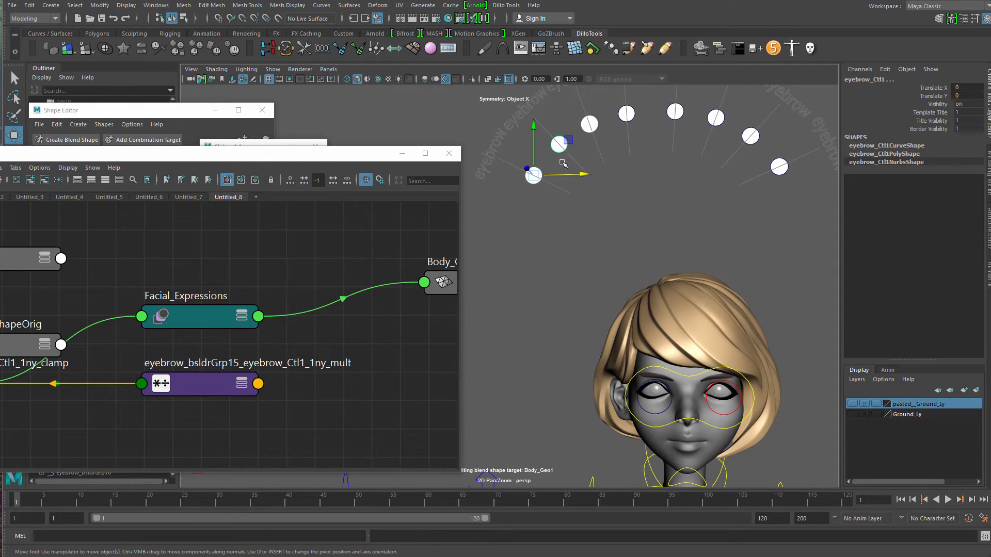
{"action": "left_click", "coordinate": [559, 145]}
{"action": "right_click_drag", "start_coordinate": [559, 148], "coordinate": [566, 109]}
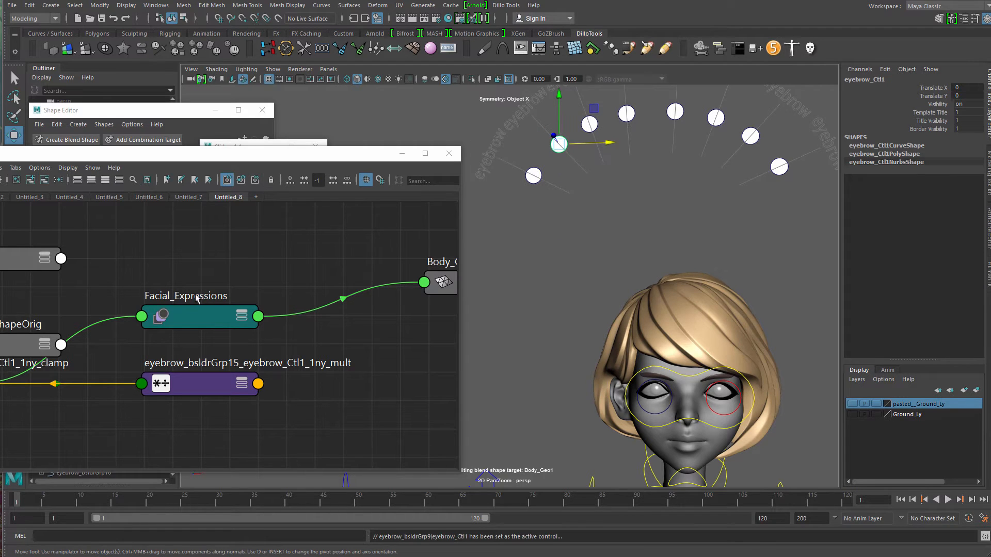
{"action": "left_click", "coordinate": [198, 312]}
{"action": "left_click", "coordinate": [908, 286]}
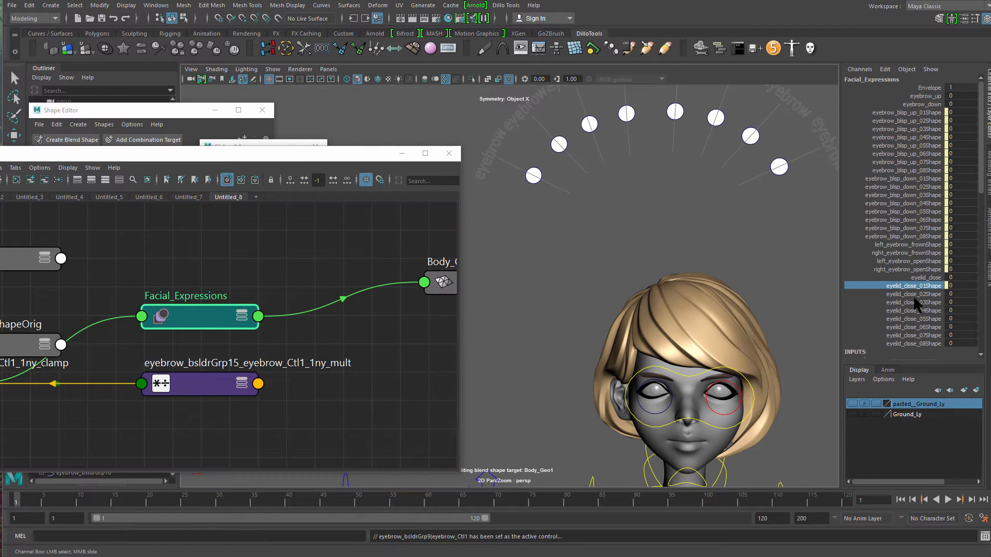
{"action": "left_click", "coordinate": [914, 295]}
{"action": "right_click_drag", "start_coordinate": [651, 222], "coordinate": [644, 260]}
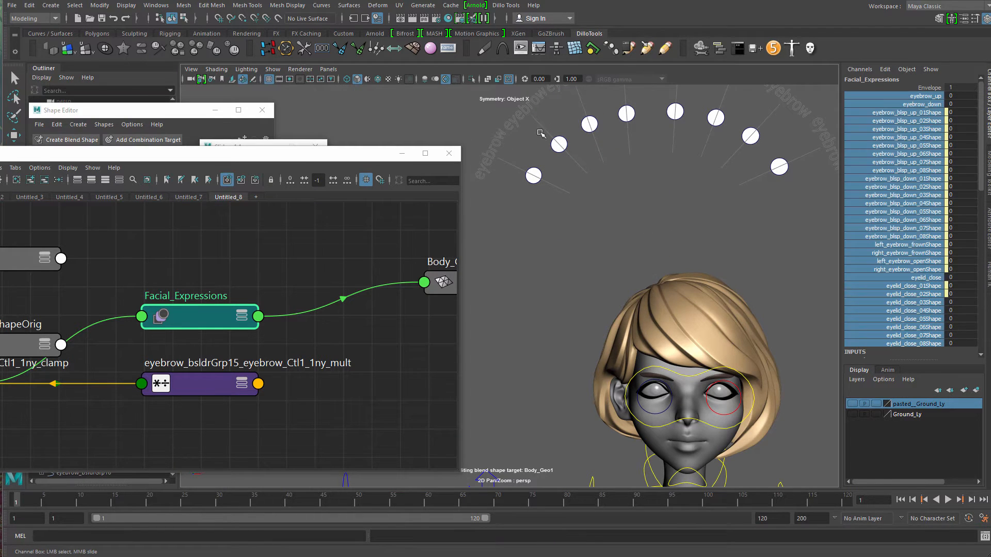
- Lower all eight sliders of the duplicated arc to Translate Y -1
{"action": "key", "text": "w"}
{"action": "left_click_drag", "start_coordinate": [540, 129], "coordinate": [614, 181]}
{"action": "left_click", "coordinate": [533, 175]}
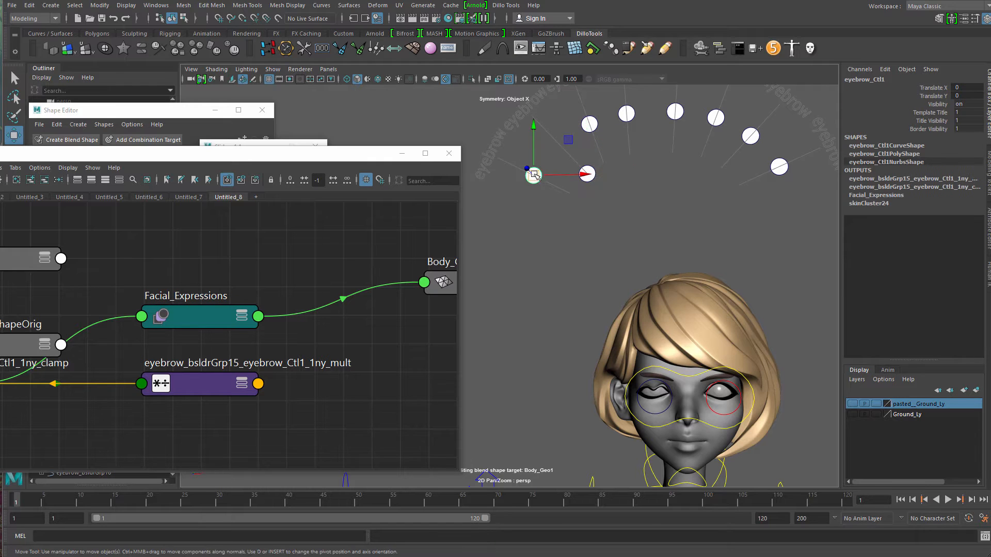
{"action": "left_click_drag", "start_coordinate": [533, 176], "coordinate": [569, 193]}
{"action": "left_click_drag", "start_coordinate": [574, 97], "coordinate": [622, 174]}
{"action": "left_click_drag", "start_coordinate": [675, 107], "coordinate": [787, 191]}
{"action": "left_click_drag", "start_coordinate": [712, 114], "coordinate": [686, 188]}
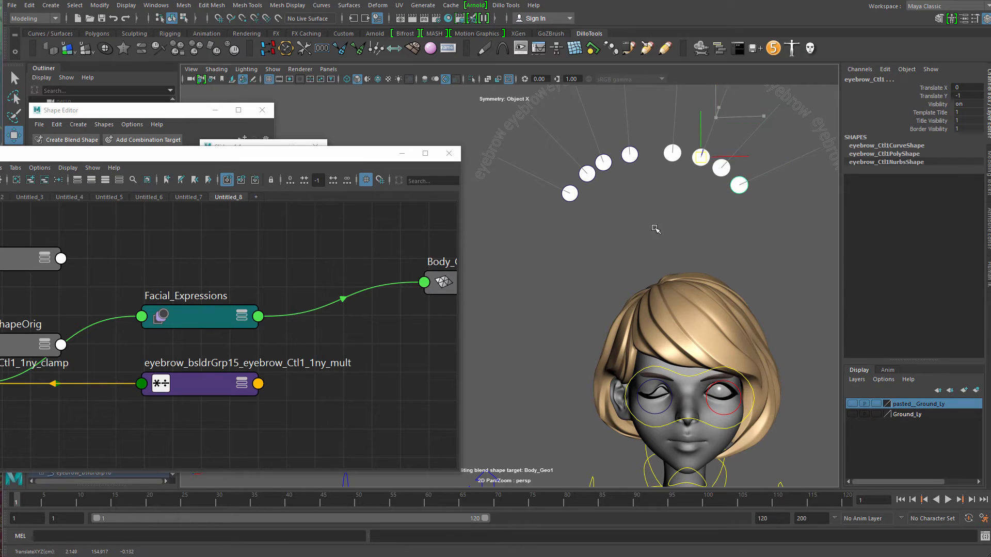
{"action": "left_click", "coordinate": [653, 227]}
- Set the duplicated arc's third slider from the left as active and connect its -y direction to eyelid_close_03Shape of Facial_Expressions
{"action": "left_click", "coordinate": [606, 160]}
{"action": "right_click", "coordinate": [609, 157]}
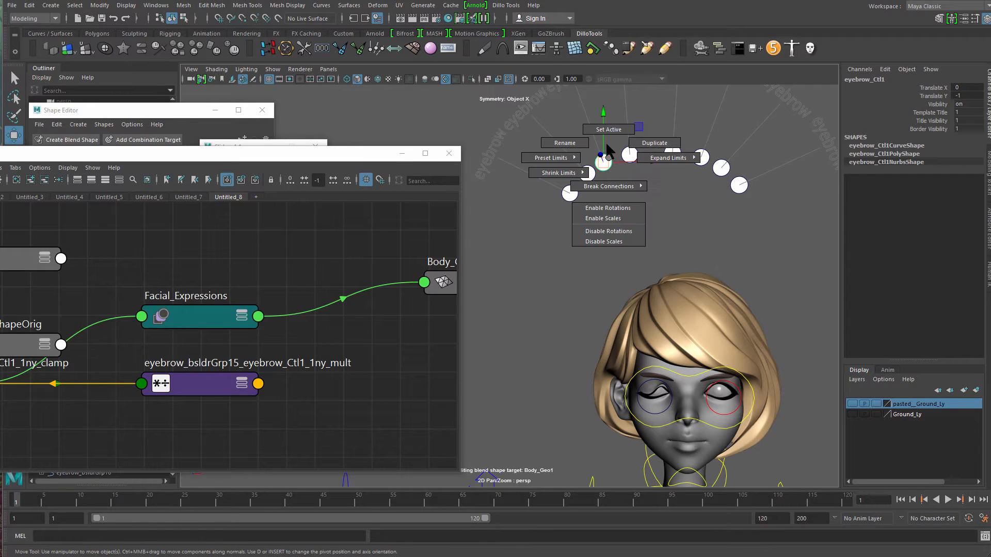
{"action": "left_click", "coordinate": [609, 129]}
{"action": "left_click", "coordinate": [206, 316]}
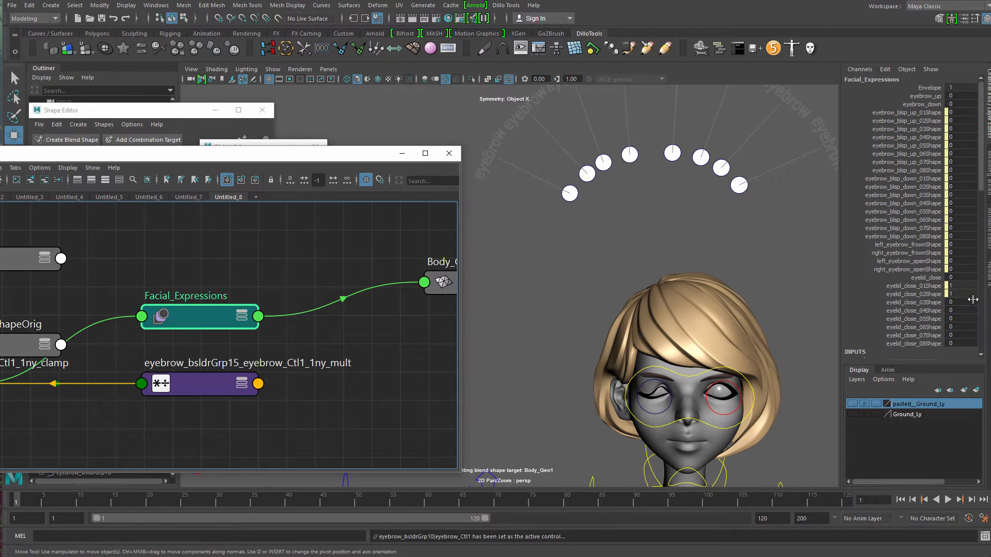
{"action": "left_click", "coordinate": [934, 302]}
{"action": "right_click_drag", "start_coordinate": [690, 234], "coordinate": [692, 259]}
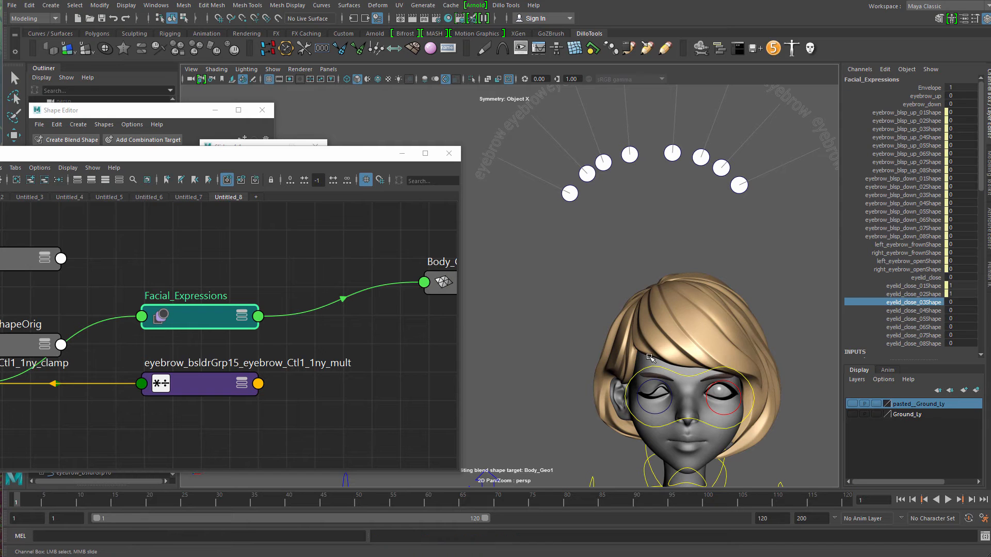
- Connect the -y directions of the duplicated arc's fourth and fifth sliders to eyelid_close_04Shape and eyelid_close_05Shape, activating each slider first
{"action": "left_click", "coordinate": [629, 154]}
{"action": "right_click_drag", "start_coordinate": [629, 153], "coordinate": [637, 92]}
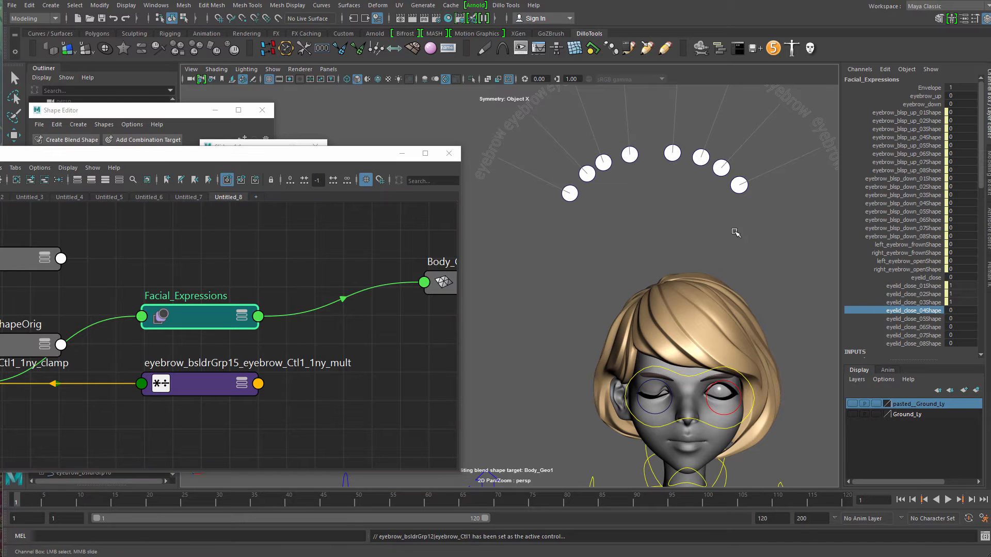
{"action": "left_click", "coordinate": [672, 155]}
{"action": "right_click_drag", "start_coordinate": [673, 156], "coordinate": [676, 88]}
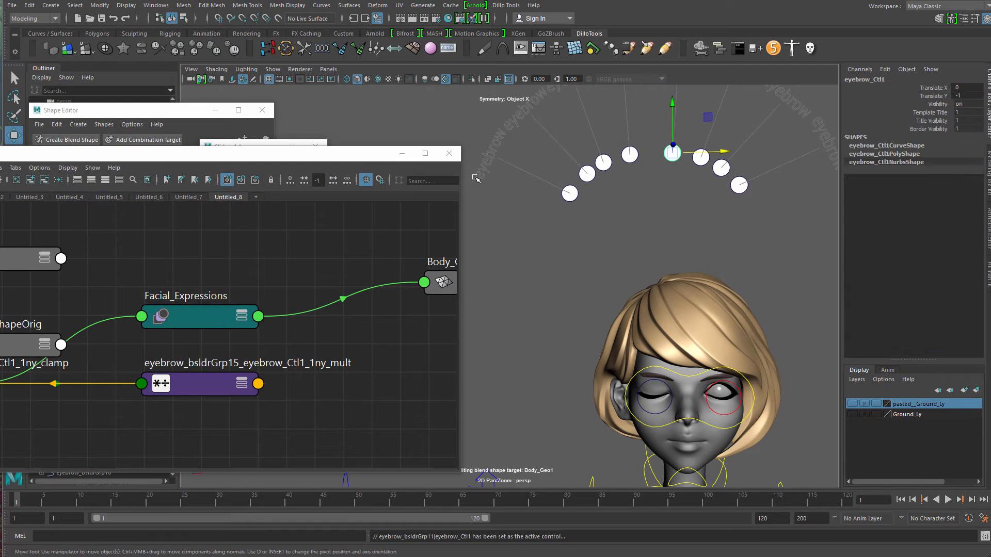
{"action": "left_click_drag", "start_coordinate": [172, 259], "coordinate": [213, 341]}
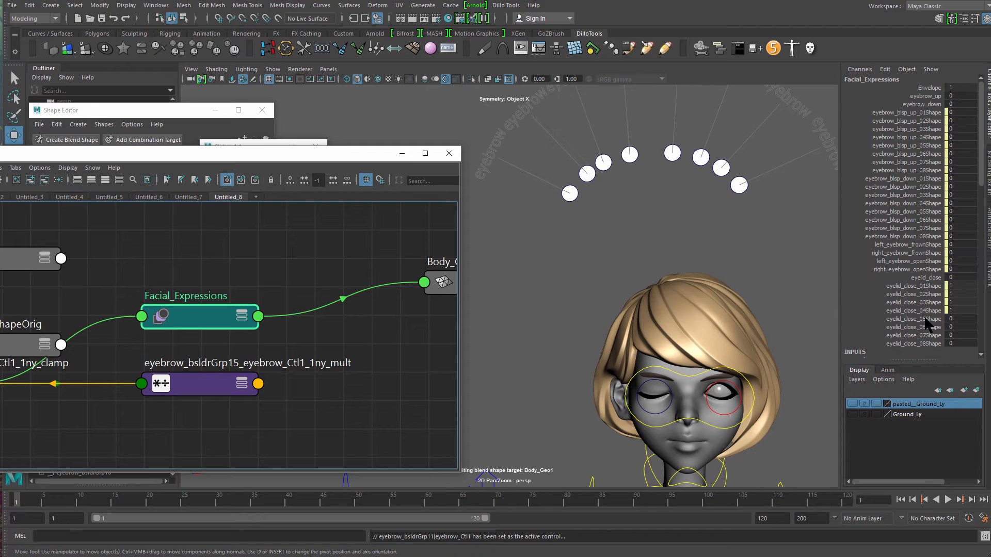
{"action": "left_click", "coordinate": [923, 318]}
- Set the duplicated arc's sixth slider from the left as active and connect its -y direction to eyelid_close_06Shape
{"action": "left_click", "coordinate": [701, 153]}
{"action": "key", "text": "w"}
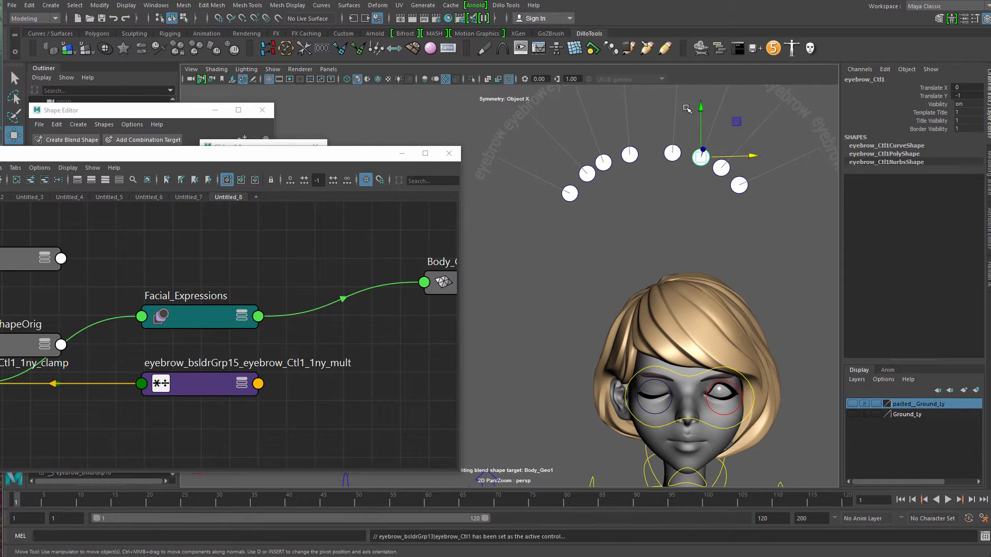
{"action": "left_click_drag", "start_coordinate": [206, 271], "coordinate": [219, 332]}
{"action": "left_click", "coordinate": [929, 327]}
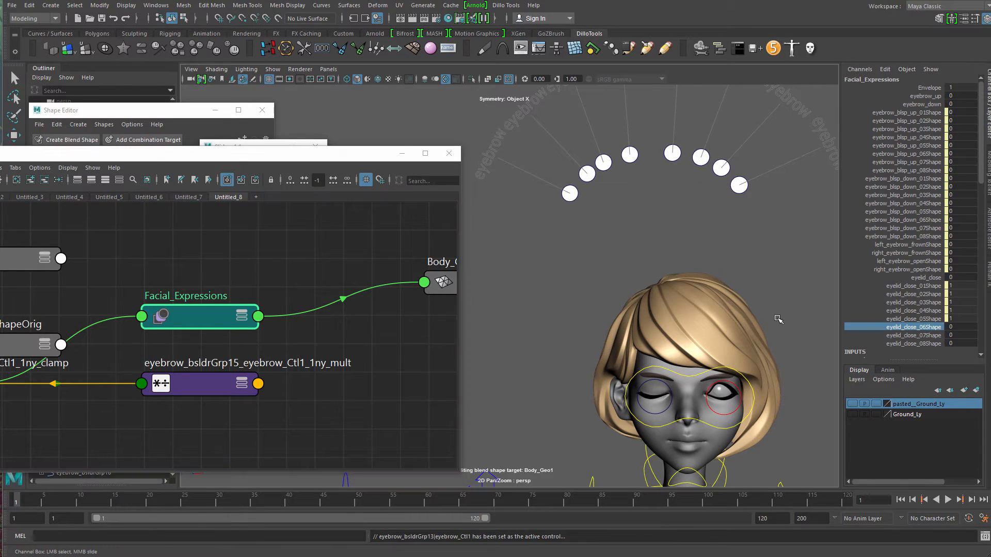
- Set the duplicated arc's seventh slider from the left as active and connect its -y direction to eyelid_close_07Shape
{"action": "key", "text": "g"}
{"action": "left_click_drag", "start_coordinate": [733, 170], "coordinate": [733, 171]}
{"action": "right_click_drag", "start_coordinate": [730, 169], "coordinate": [745, 101]}
{"action": "left_click_drag", "start_coordinate": [210, 274], "coordinate": [220, 333]}
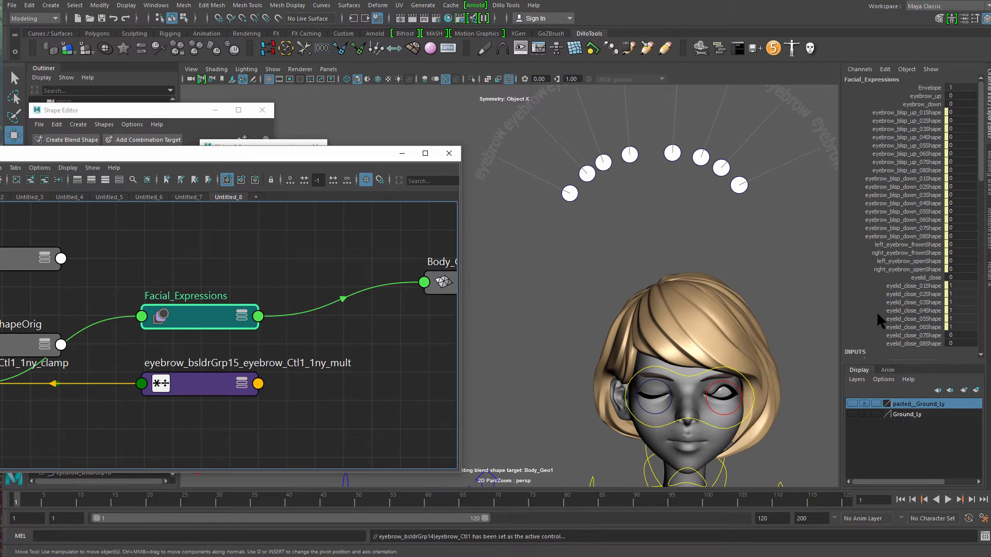
{"action": "left_click", "coordinate": [916, 337]}
- Set the rightmost slider of the duplicated arc as active and connect its -y direction to eyelid_close_08Shape
{"action": "key", "text": "w"}
{"action": "left_click_drag", "start_coordinate": [735, 174], "coordinate": [764, 200]}
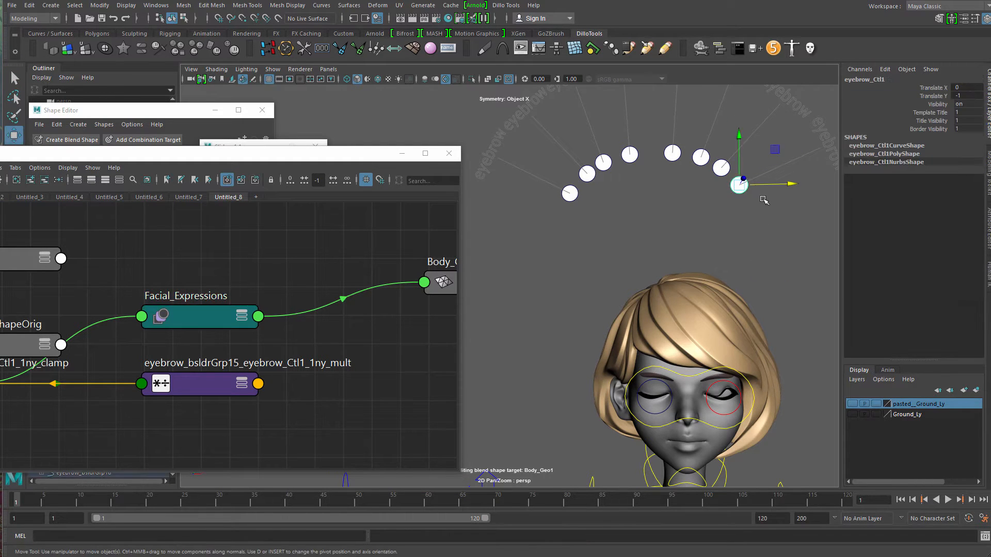
{"action": "right_click_drag", "start_coordinate": [754, 187], "coordinate": [753, 154]}
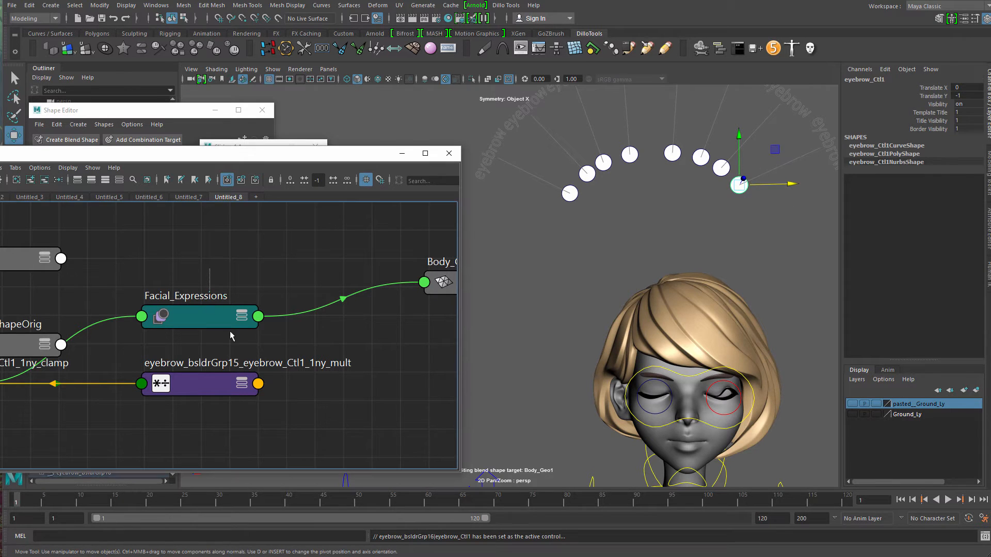
{"action": "left_click", "coordinate": [906, 344]}
{"action": "right_click_drag", "start_coordinate": [760, 212], "coordinate": [757, 265]}
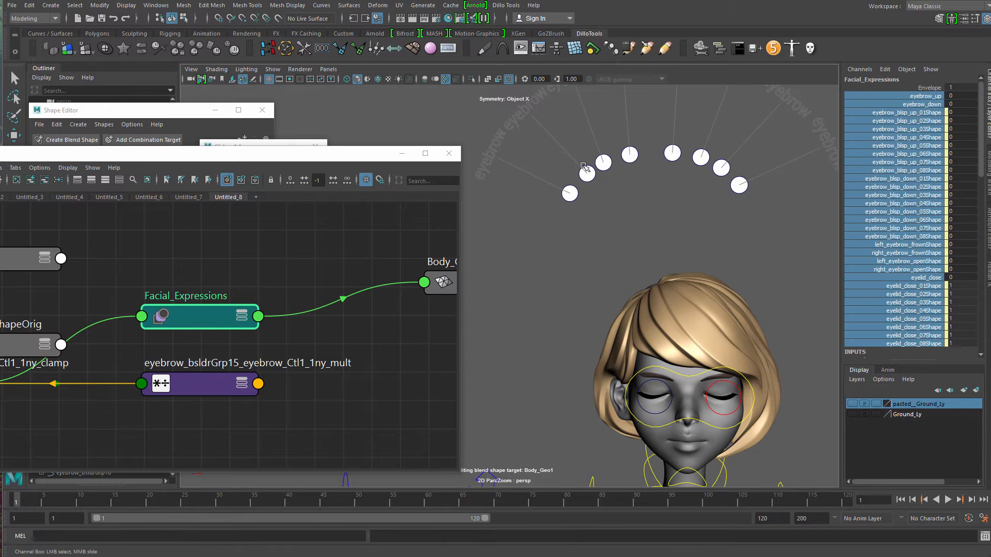
- Test the eyelid connections by raising the duplicated arc's sliders in groups, with the fifth slider at about -0.82 in Translate Y
{"action": "left_click_drag", "start_coordinate": [535, 133], "coordinate": [757, 213]}
{"action": "left_click_drag", "start_coordinate": [559, 193], "coordinate": [626, 229]}
{"action": "left_click", "coordinate": [617, 227]}
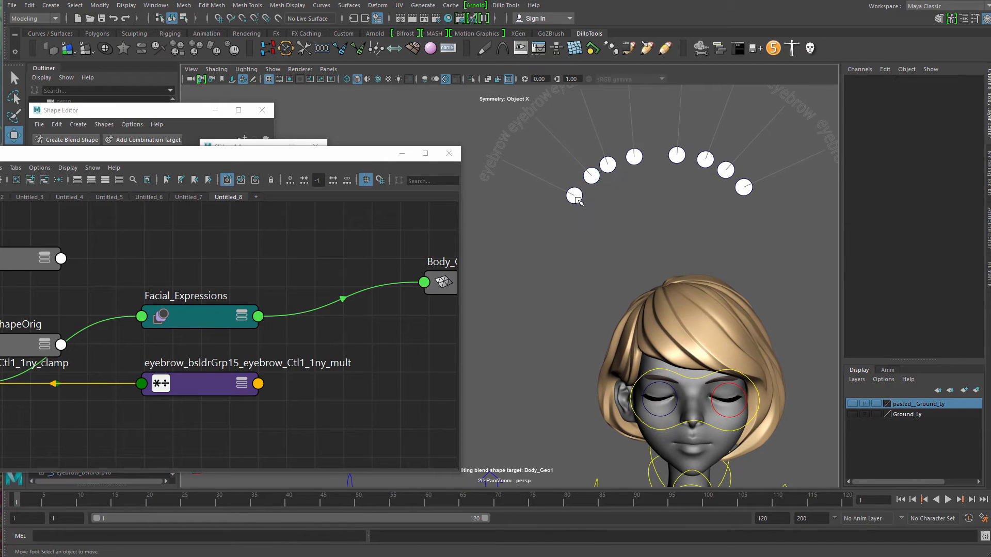
{"action": "left_click_drag", "start_coordinate": [550, 111], "coordinate": [639, 206]}
{"action": "left_click_drag", "start_coordinate": [574, 195], "coordinate": [556, 186]}
{"action": "left_click", "coordinate": [653, 186]}
{"action": "left_click_drag", "start_coordinate": [675, 147], "coordinate": [746, 187]}
{"action": "left_click_drag", "start_coordinate": [707, 160], "coordinate": [678, 148]}
{"action": "left_click", "coordinate": [745, 101]}
{"action": "left_click", "coordinate": [677, 142]}
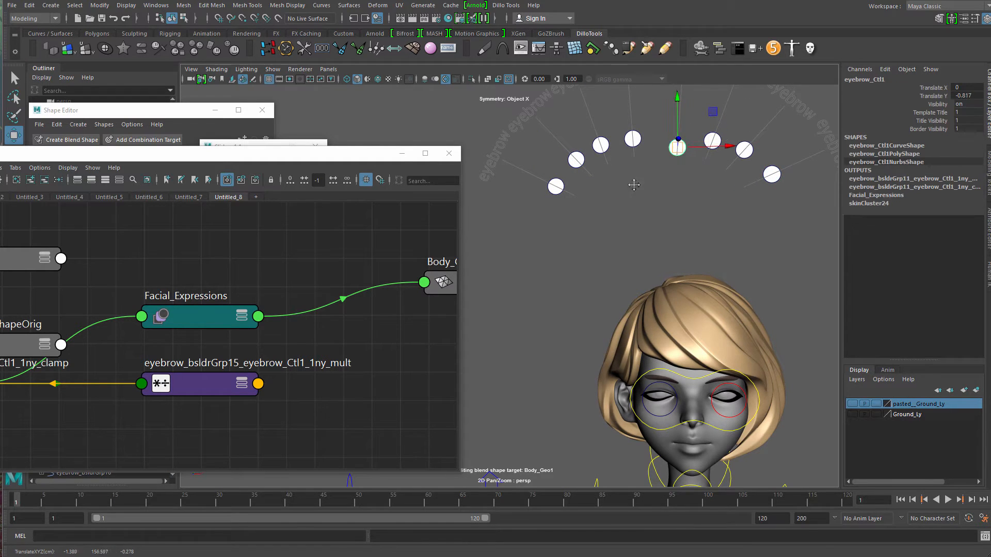
- Test the right-hand sliders individually, moving the rightmost to about 0.47 and the seventh to about -0.37 in Translate Y, and inspect the eyelids
{"action": "middle_click_drag", "start_coordinate": [634, 184], "coordinate": [608, 190], "text": "alt"}
{"action": "left_click", "coordinate": [746, 178]}
{"action": "left_click_drag", "start_coordinate": [748, 179], "coordinate": [779, 166]}
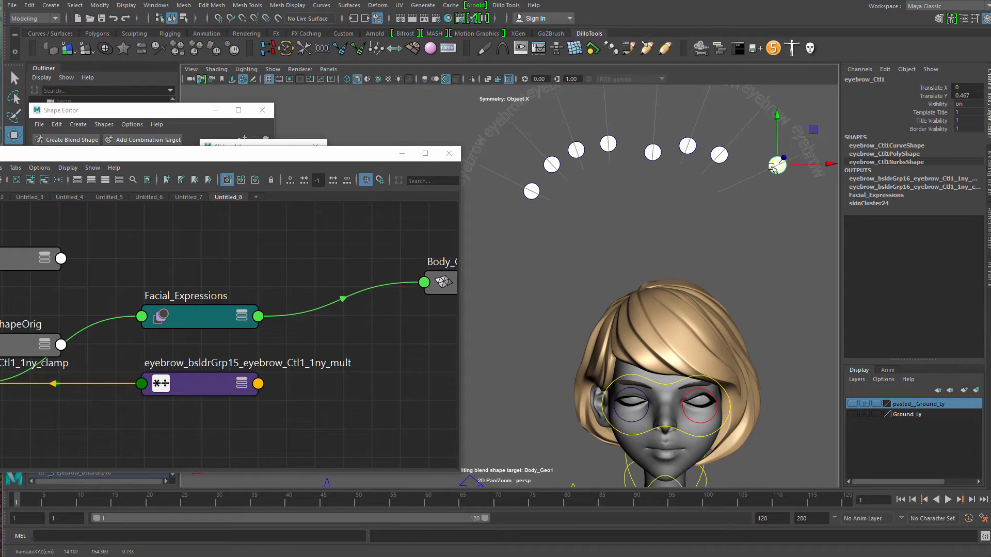
{"action": "left_click", "coordinate": [720, 154]}
{"action": "left_click_drag", "start_coordinate": [720, 155], "coordinate": [690, 151]}
{"action": "left_click", "coordinate": [692, 144]}
{"action": "left_click_drag", "start_coordinate": [719, 119], "coordinate": [745, 176]}
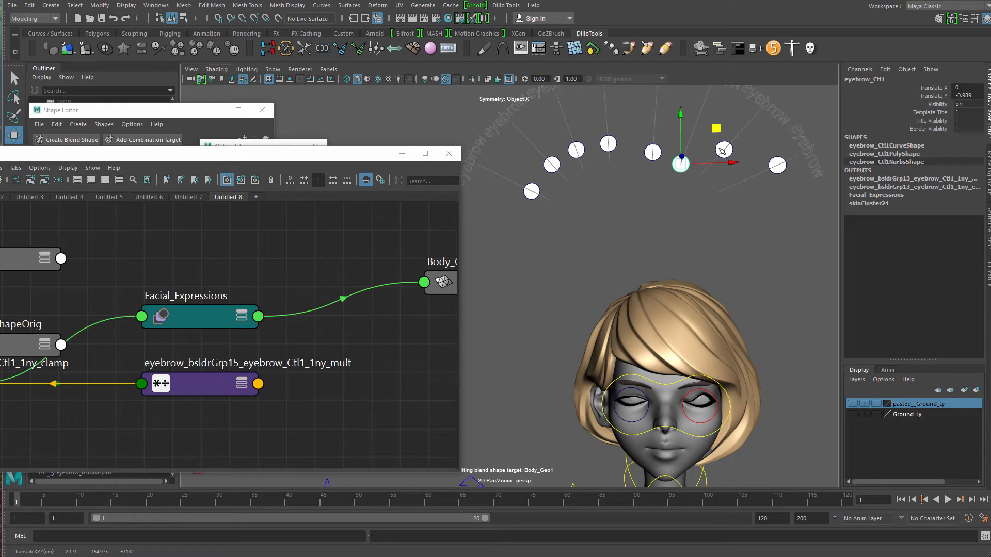
{"action": "left_click_drag", "start_coordinate": [683, 163], "coordinate": [723, 159]}
{"action": "left_click", "coordinate": [725, 151]}
{"action": "left_click_drag", "start_coordinate": [666, 185], "coordinate": [659, 164], "text": "alt"}
{"action": "middle_click_drag", "start_coordinate": [649, 196], "coordinate": [606, 171], "text": "alt"}
{"action": "right_click_drag", "start_coordinate": [606, 171], "coordinate": [771, 321], "text": "alt"}
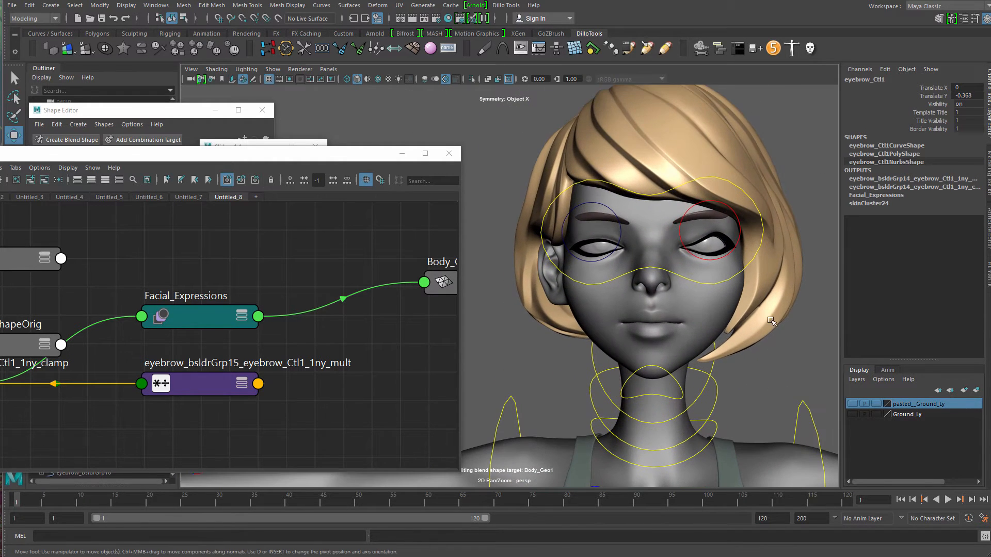
- Select all eight sliders of the duplicated arc and reset their Translate Y to 0
{"action": "right_click_drag", "start_coordinate": [741, 240], "coordinate": [490, 188], "text": "alt"}
{"action": "middle_click_drag", "start_coordinate": [490, 189], "coordinate": [567, 276], "text": "alt"}
{"action": "left_click_drag", "start_coordinate": [536, 294], "coordinate": [753, 333]}
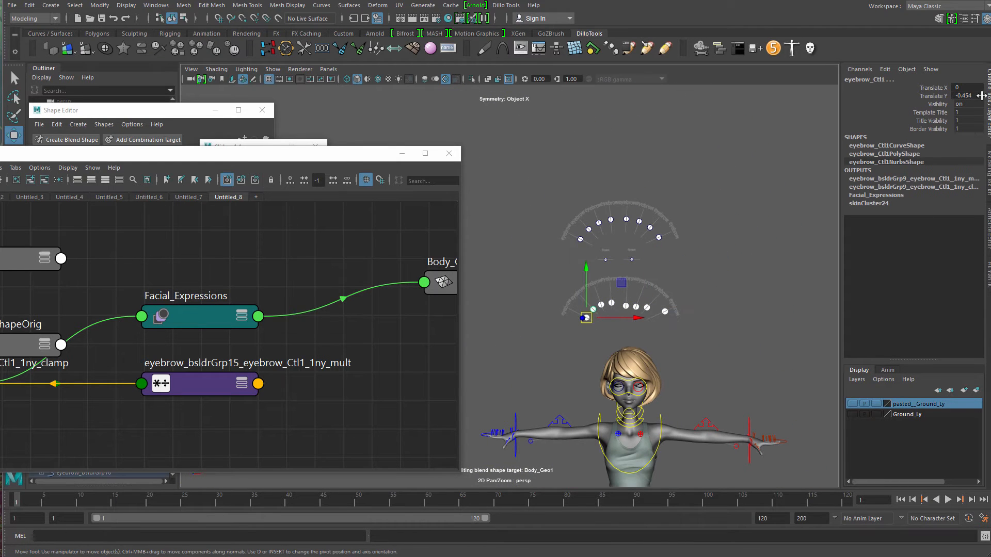
{"action": "type", "text": "0"}
{"action": "key", "text": "Return"}
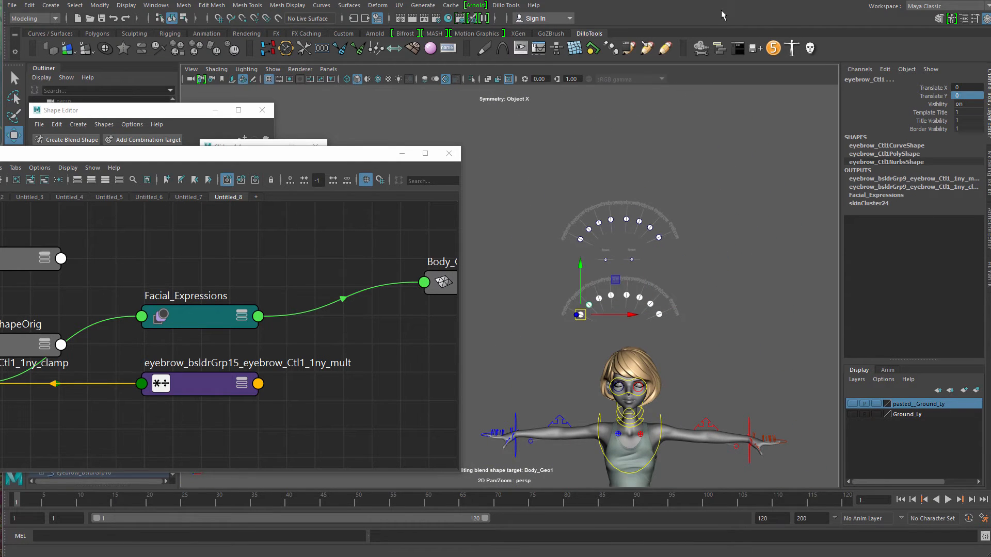
- Select the parent groups of both slider arcs and the two Frown sliders, move them higher above the head, and clear the selection
{"action": "scroll", "coordinate": [580, 299], "scroll_direction": "up", "scroll_amount": 5}
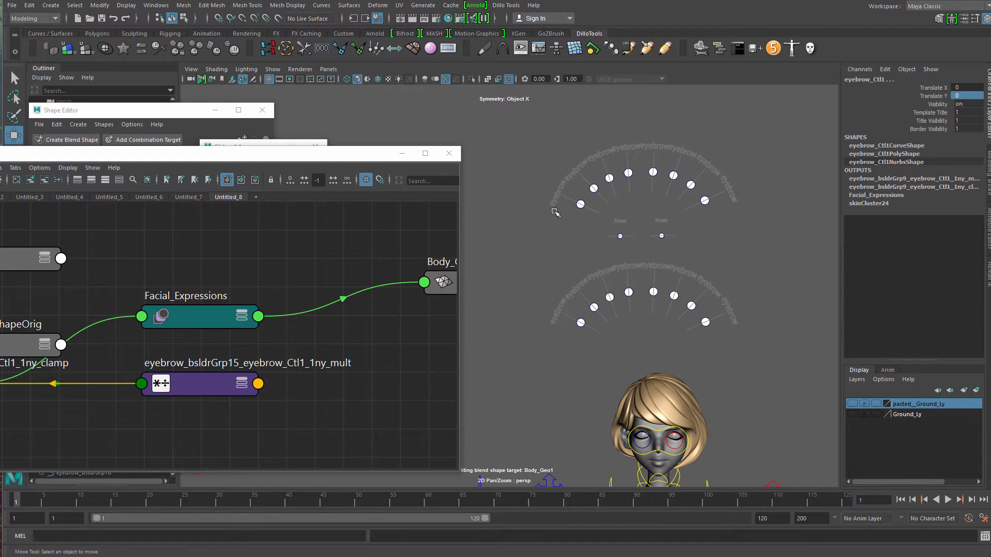
{"action": "left_click_drag", "start_coordinate": [508, 138], "coordinate": [788, 332]}
{"action": "key", "text": "Up"}
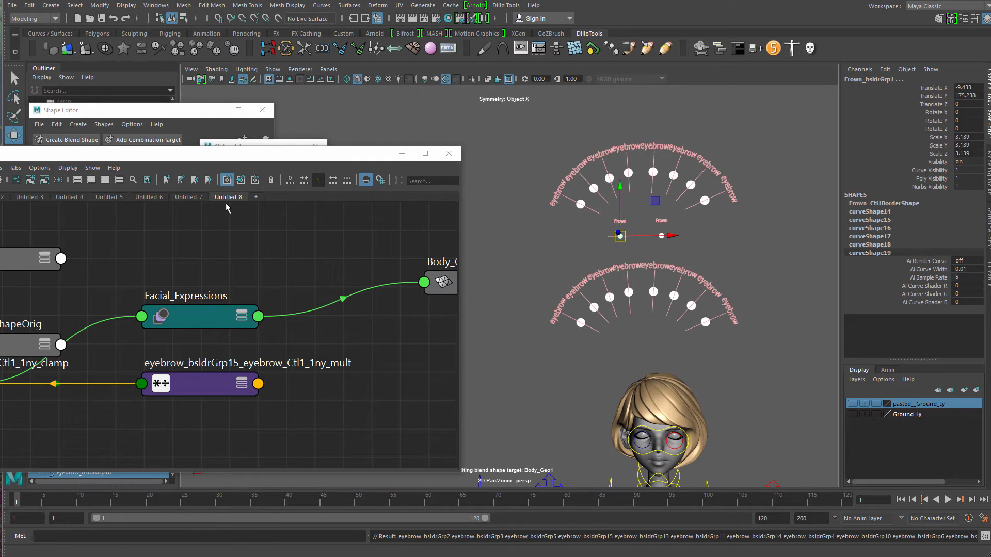
{"action": "left_click_drag", "start_coordinate": [618, 190], "coordinate": [621, 142]}
{"action": "left_click", "coordinate": [568, 358]}
- Frame the character's head and minimize the Node Editor, Sliders 1.1 and Blend Taper 5.0 windows, keeping the Shape Editor open
{"action": "scroll", "coordinate": [568, 358], "scroll_direction": "up", "scroll_amount": 5}
{"action": "middle_click_drag", "start_coordinate": [569, 358], "coordinate": [588, 160], "text": "alt"}
{"action": "left_click_drag", "start_coordinate": [366, 148], "coordinate": [366, 165]}
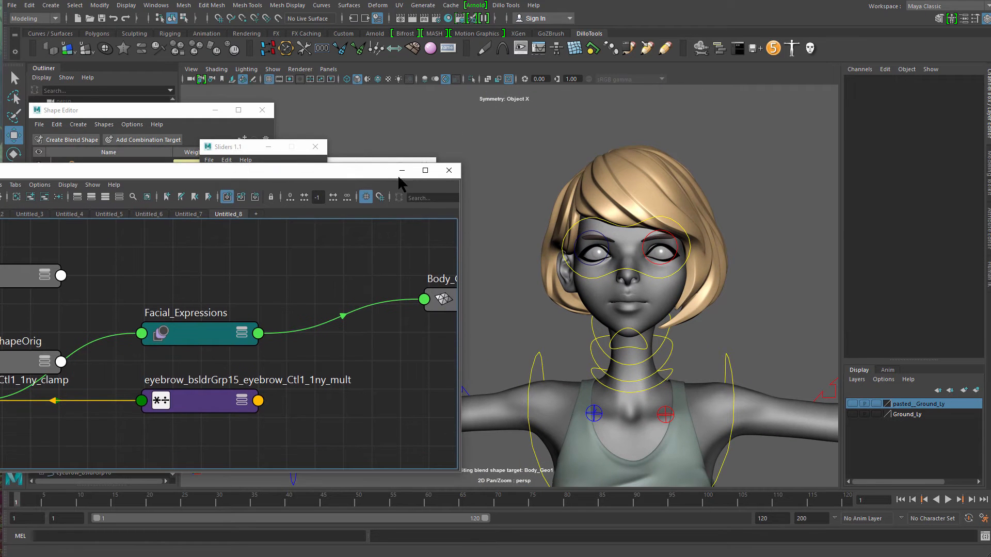
{"action": "left_click", "coordinate": [402, 174]}
{"action": "left_click", "coordinate": [268, 147]}
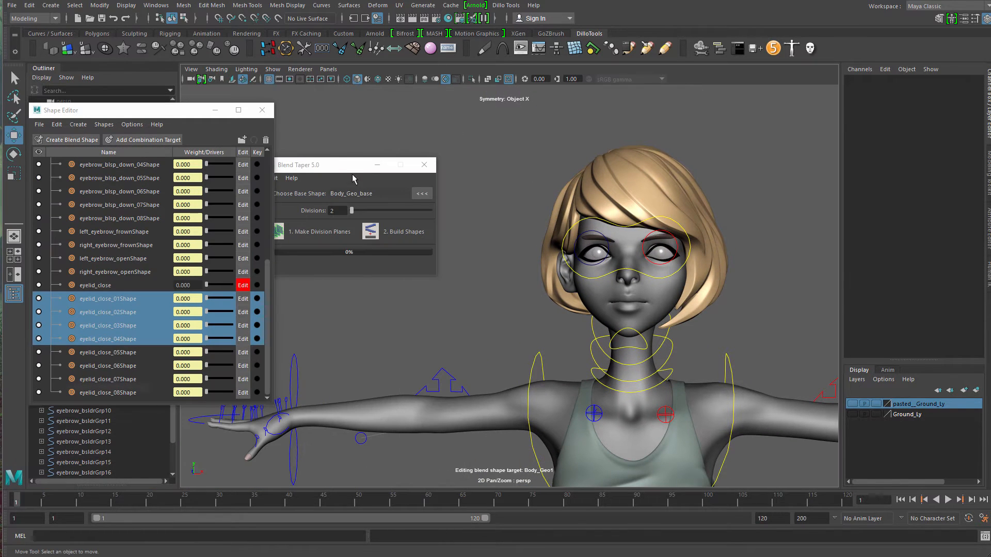
{"action": "left_click", "coordinate": [377, 165]}
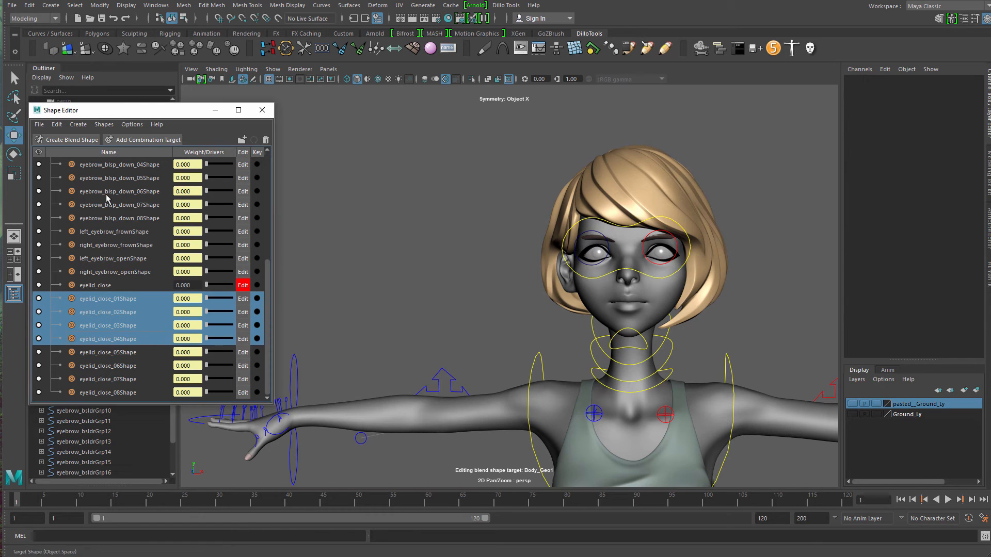
- Add a new target to the Facial_Expressions blend shape and name it eyelid_open
{"action": "left_click_drag", "start_coordinate": [266, 258], "coordinate": [283, 151]}
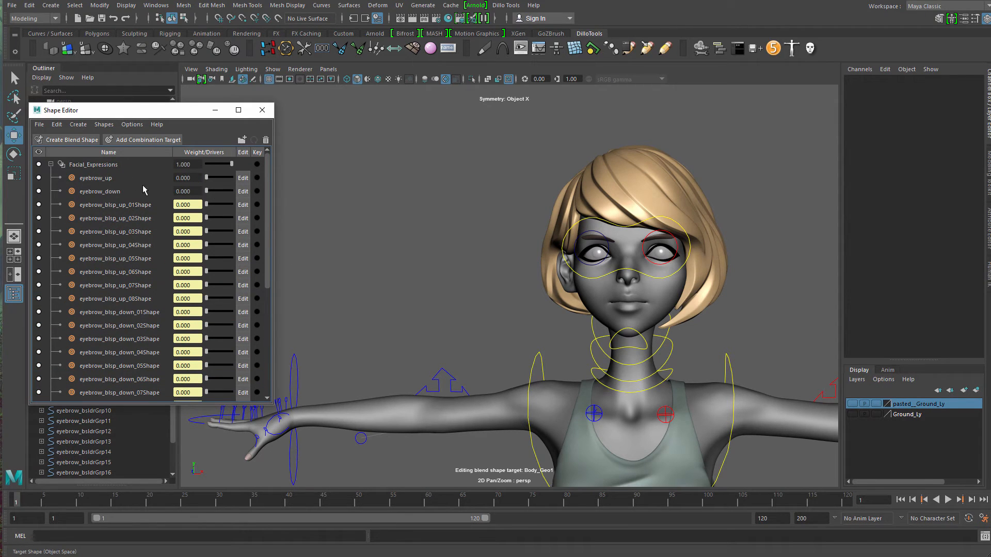
{"action": "left_click", "coordinate": [120, 170]}
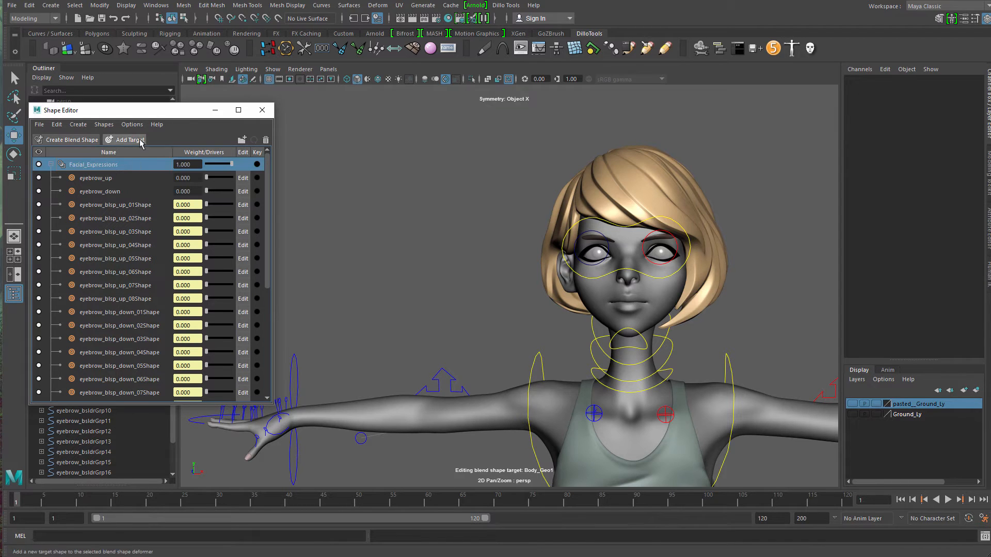
{"action": "left_click", "coordinate": [127, 140]}
{"action": "double_click", "coordinate": [113, 397]}
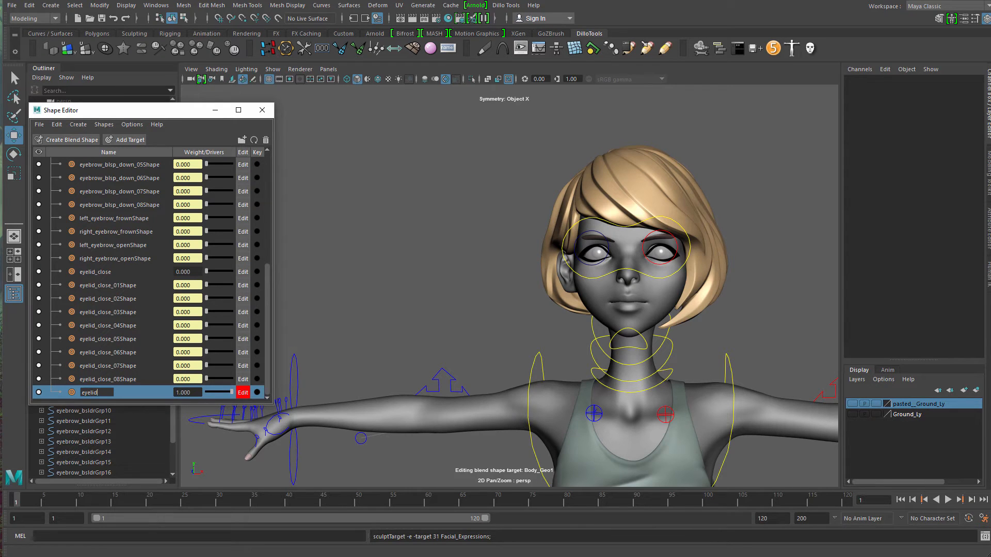
{"action": "type", "text": "eyelid_open"}
{"action": "key", "text": "Return"}
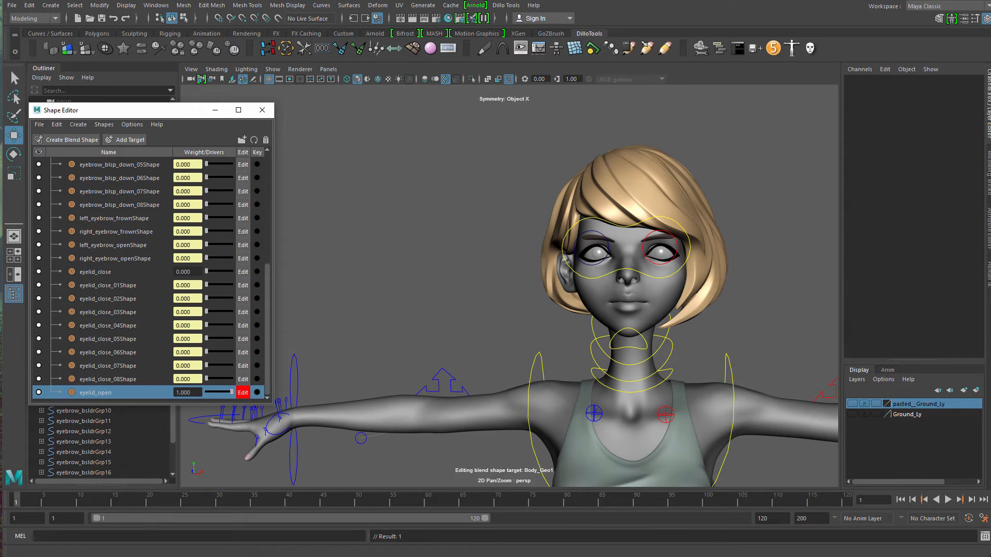
- Add the prefix "upper_" to the names of the targets eyelid_close_01Shape through eyelid_close_04Shape
{"action": "double_click", "coordinate": [96, 287]}
{"action": "left_click", "coordinate": [82, 286]}
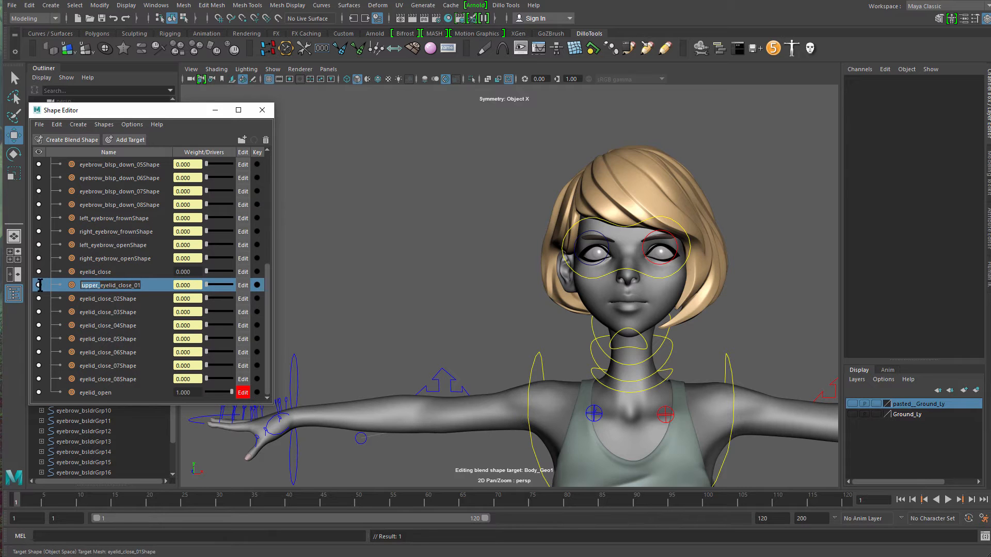
{"action": "double_click", "coordinate": [91, 300]}
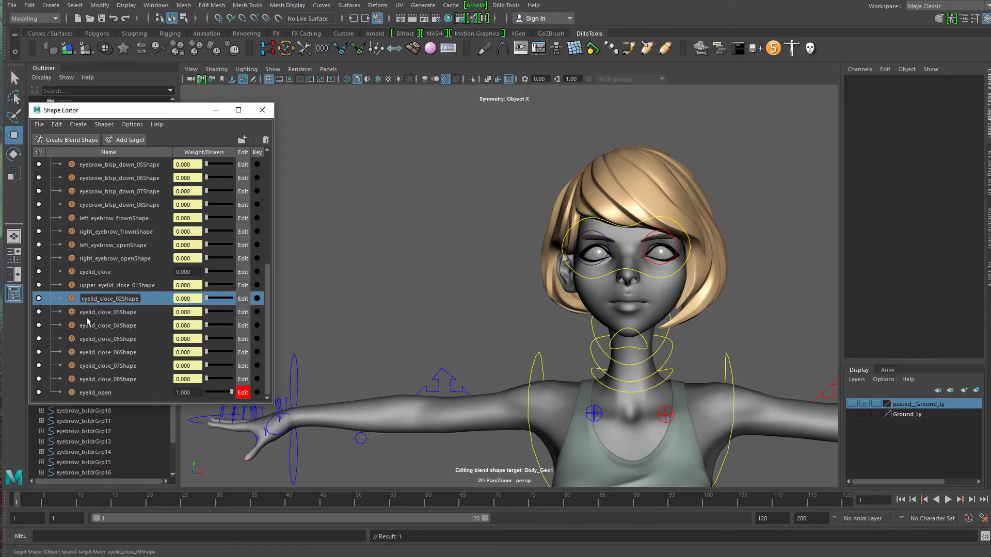
{"action": "double_click", "coordinate": [87, 312]}
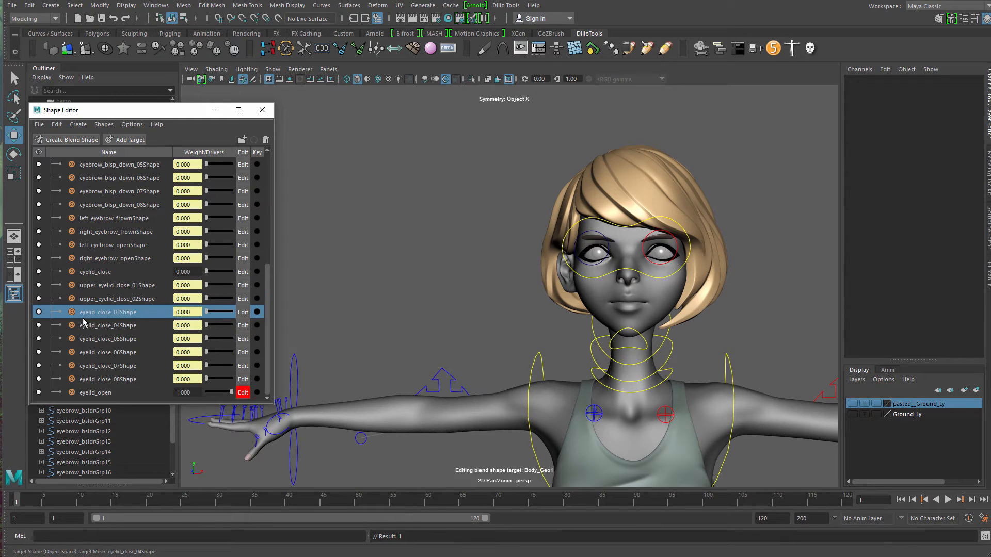
{"action": "left_click", "coordinate": [83, 314]}
{"action": "type", "text": "upper_"}
{"action": "double_click", "coordinate": [88, 327]}
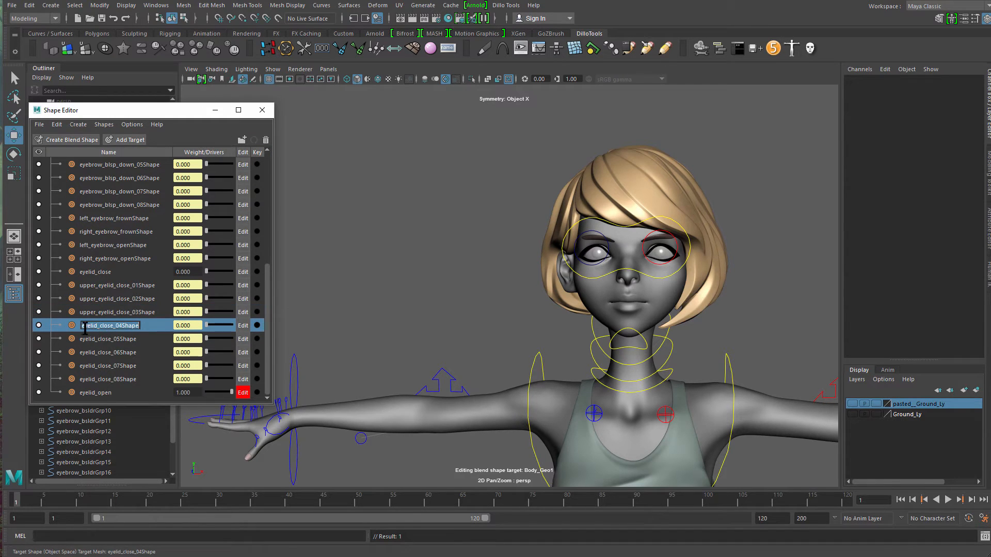
{"action": "left_click", "coordinate": [81, 327]}
{"action": "type", "text": "upper_"}
- Add the prefix "upper_" to the names of the targets eyelid_close_05Shape through eyelid_close_08Shape
{"action": "double_click", "coordinate": [91, 340]}
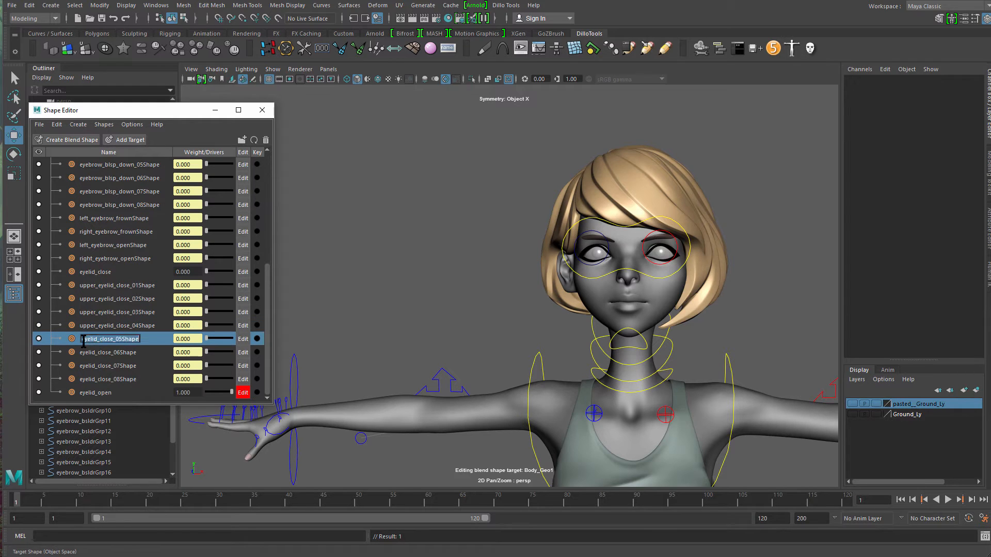
{"action": "left_click", "coordinate": [83, 340]}
{"action": "double_click", "coordinate": [94, 354]}
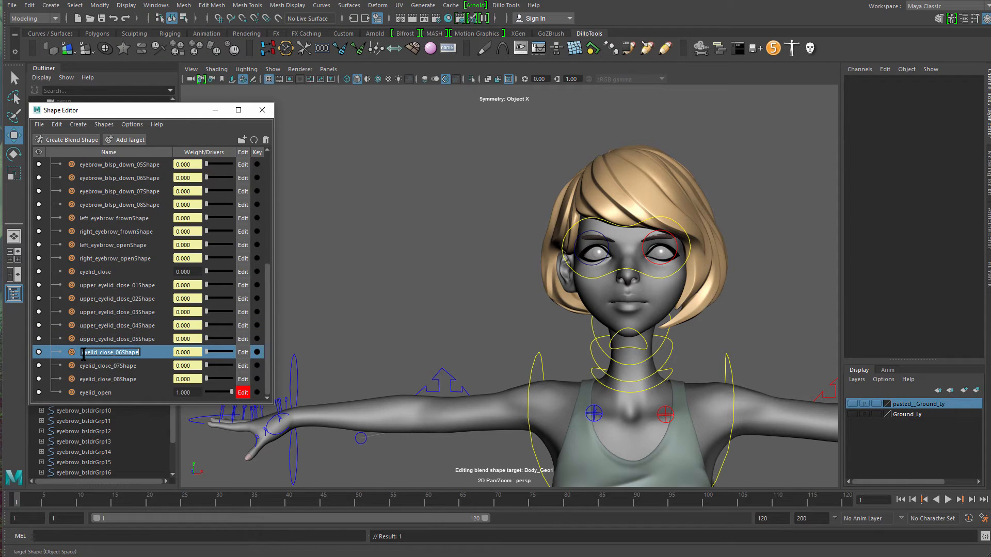
{"action": "left_click", "coordinate": [82, 353]}
{"action": "double_click", "coordinate": [96, 367]}
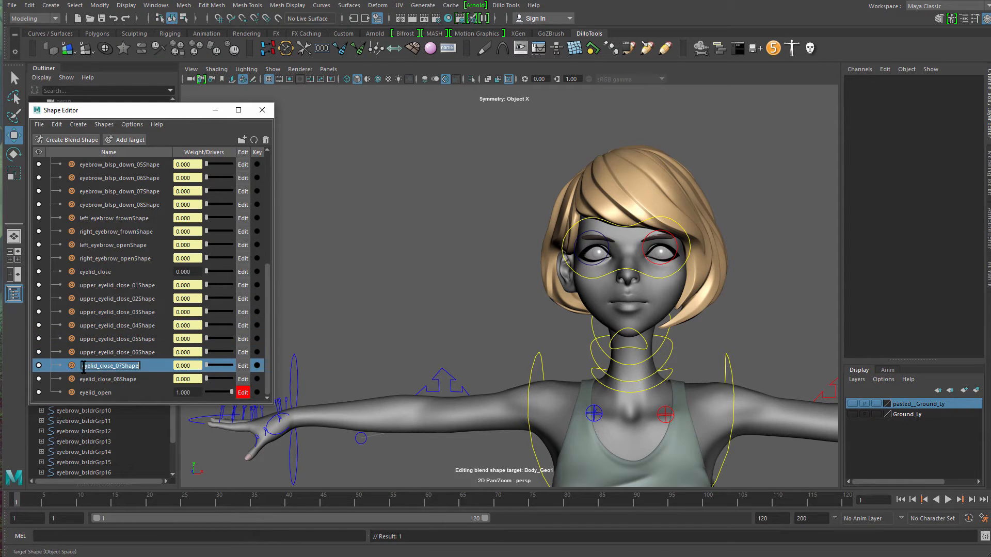
{"action": "left_click", "coordinate": [81, 366]}
{"action": "type", "text": "upper_"}
{"action": "double_click", "coordinate": [91, 380]}
{"action": "left_click", "coordinate": [81, 381]}
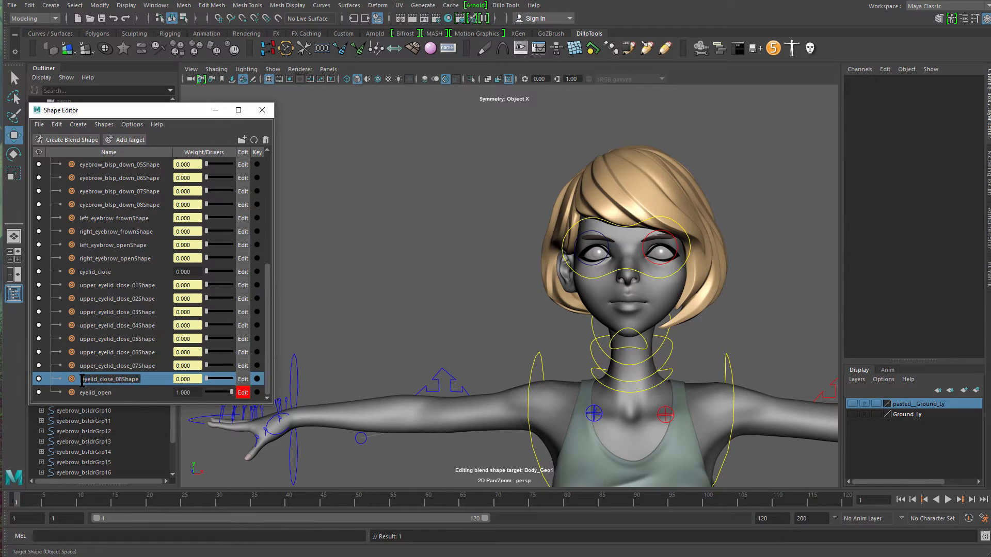
{"action": "left_click", "coordinate": [95, 394]}
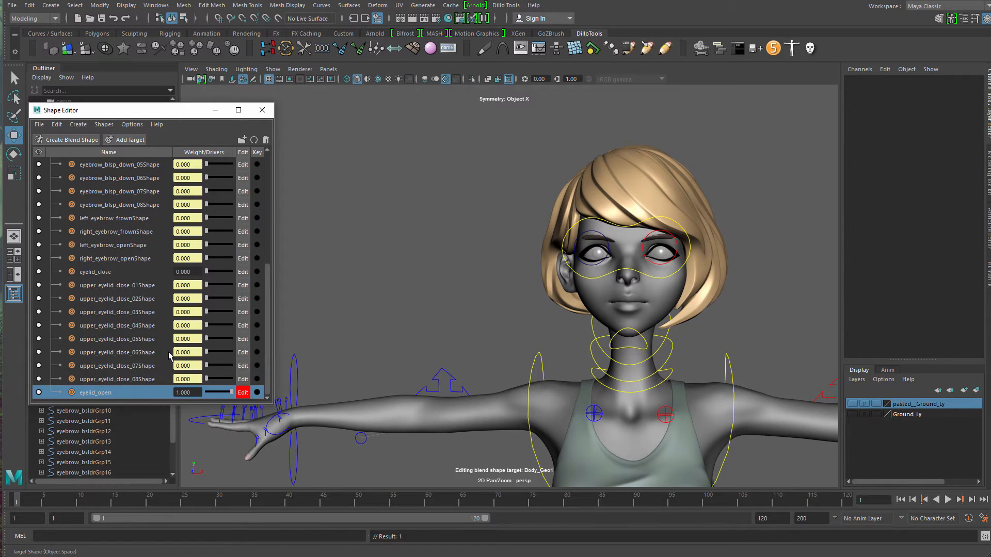
- Select the eyelid_open target in the Shape Editor and frame the character's head in the viewport
{"action": "left_click", "coordinate": [145, 287]}
{"action": "left_click", "coordinate": [139, 380], "text": "ctrl"}
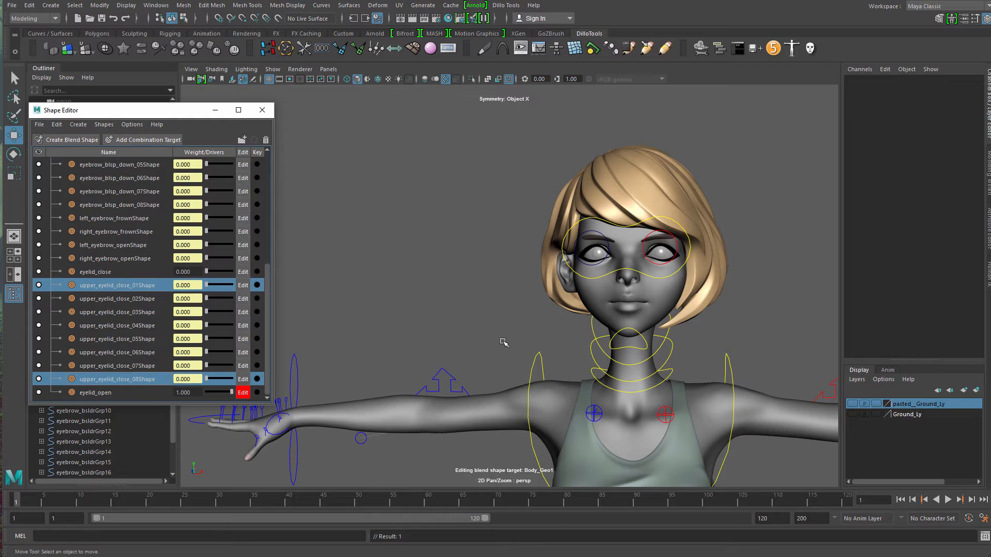
{"action": "middle_click_drag", "start_coordinate": [475, 325], "coordinate": [402, 332], "text": "alt"}
{"action": "right_click_drag", "start_coordinate": [403, 331], "coordinate": [526, 426], "text": "alt"}
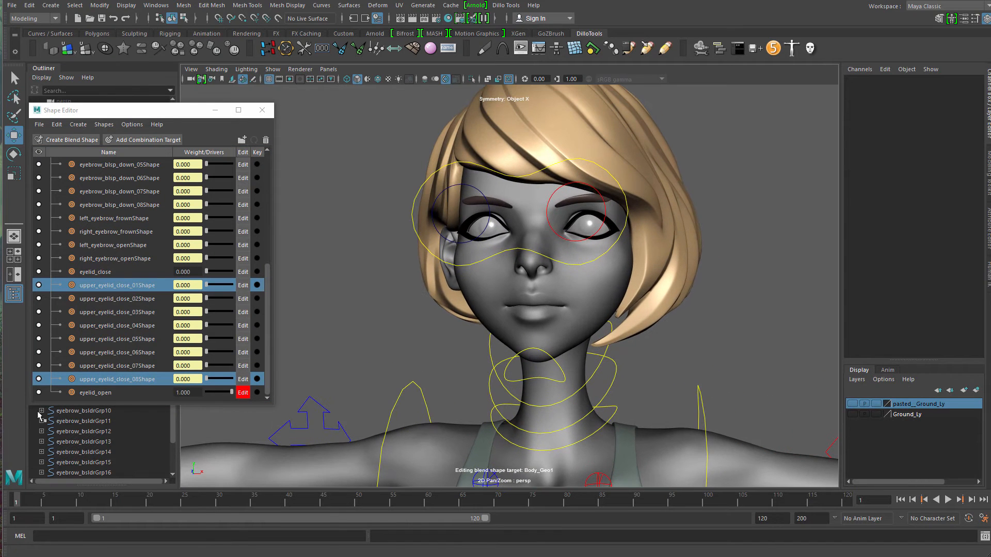
{"action": "left_click", "coordinate": [118, 394]}
{"action": "right_click_drag", "start_coordinate": [571, 376], "coordinate": [551, 416], "text": "alt"}
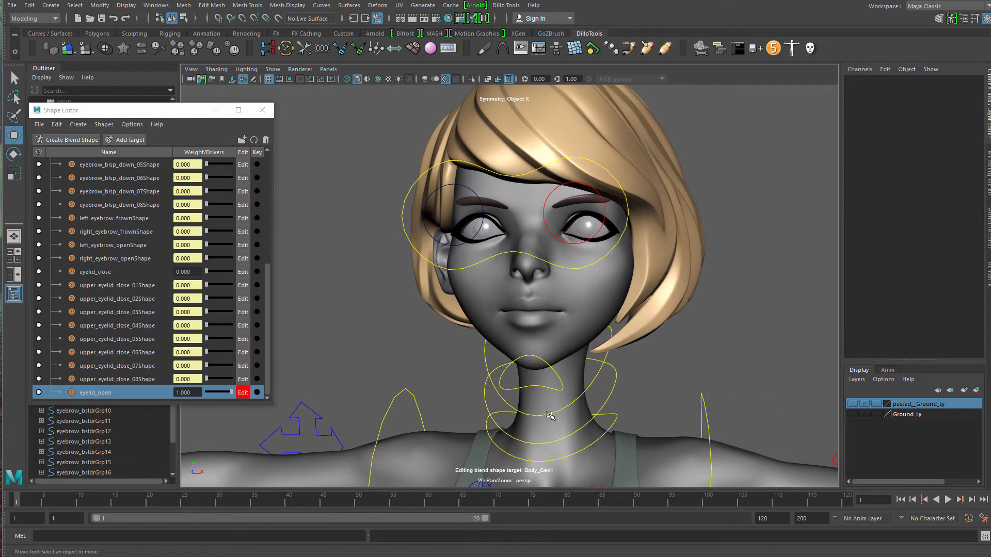
{"action": "key", "text": "a"}
{"action": "middle_click_drag", "start_coordinate": [550, 296], "coordinate": [528, 201], "text": "alt"}
{"action": "right_click_drag", "start_coordinate": [527, 201], "coordinate": [570, 544], "text": "alt"}
{"action": "middle_click_drag", "start_coordinate": [320, 124], "coordinate": [529, 414], "text": "alt"}
{"action": "right_click_drag", "start_coordinate": [529, 415], "coordinate": [583, 414], "text": "alt"}
{"action": "middle_click_drag", "start_coordinate": [454, 221], "coordinate": [599, 318], "text": "alt"}
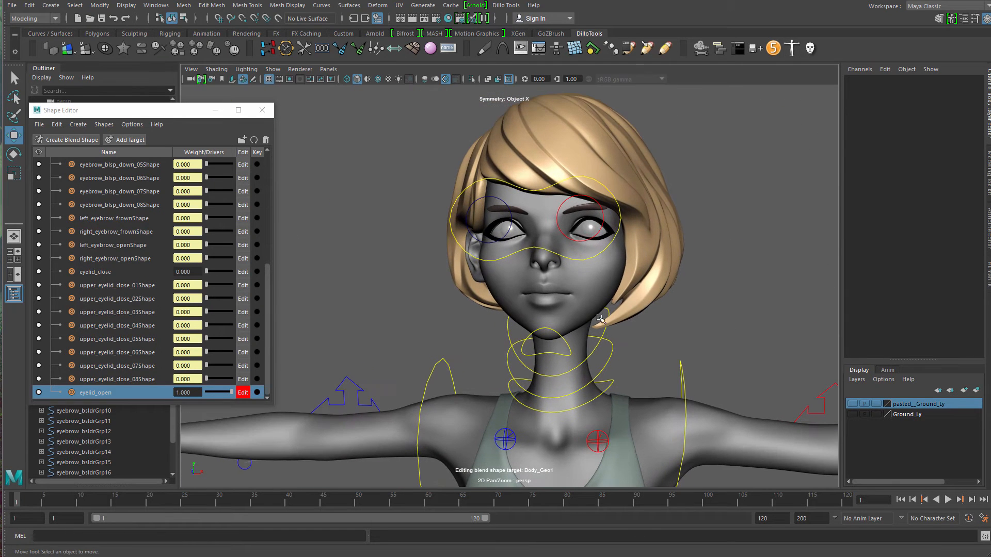
- Isolate the upper eyelashes, eyebrows, eyeballs and body mesh in the viewport without the hair, and clear the selection
{"action": "left_click", "coordinate": [608, 283]}
{"action": "middle_click_drag", "start_coordinate": [570, 266], "coordinate": [494, 357], "text": "alt"}
{"action": "right_click_drag", "start_coordinate": [494, 357], "coordinate": [671, 464], "text": "alt"}
{"action": "key", "text": "q"}
{"action": "left_click", "coordinate": [538, 329]}
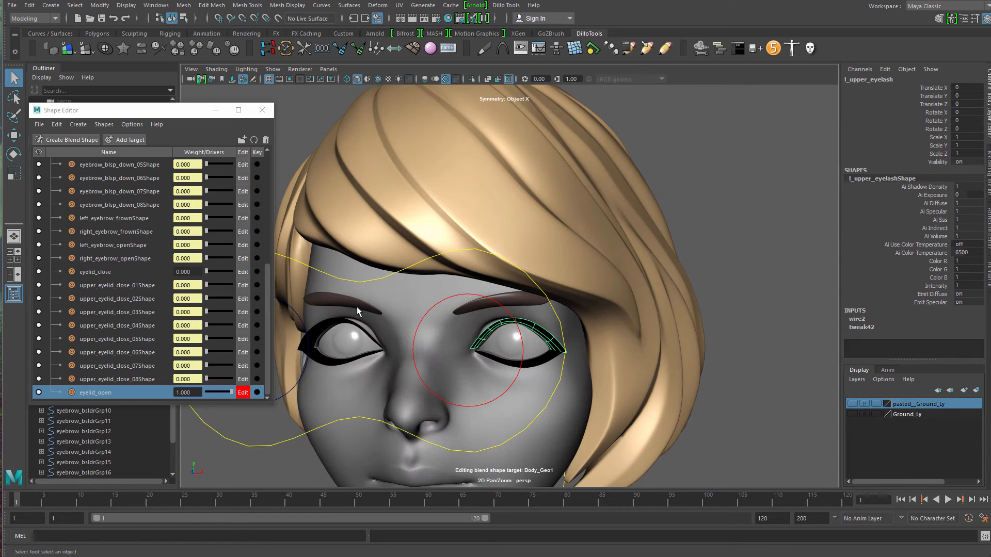
{"action": "left_click", "coordinate": [345, 324], "text": "shift"}
{"action": "left_click", "coordinate": [498, 301], "text": "shift"}
{"action": "left_click", "coordinate": [503, 340], "text": "shift"}
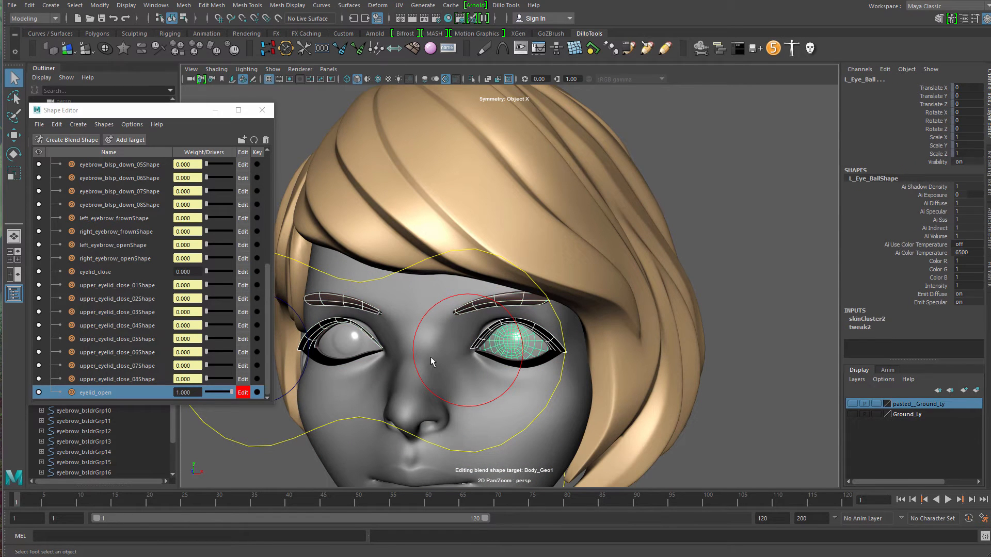
{"action": "left_click", "coordinate": [363, 349], "text": "shift"}
{"action": "left_click", "coordinate": [514, 373], "text": "shift"}
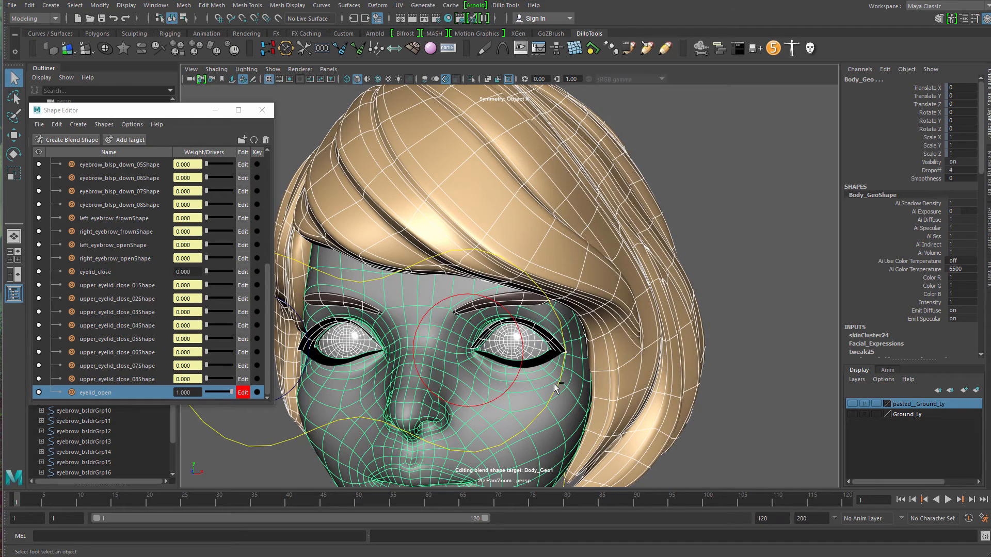
{"action": "key", "text": "ctrl+1"}
{"action": "left_click", "coordinate": [691, 294], "text": "shift"}
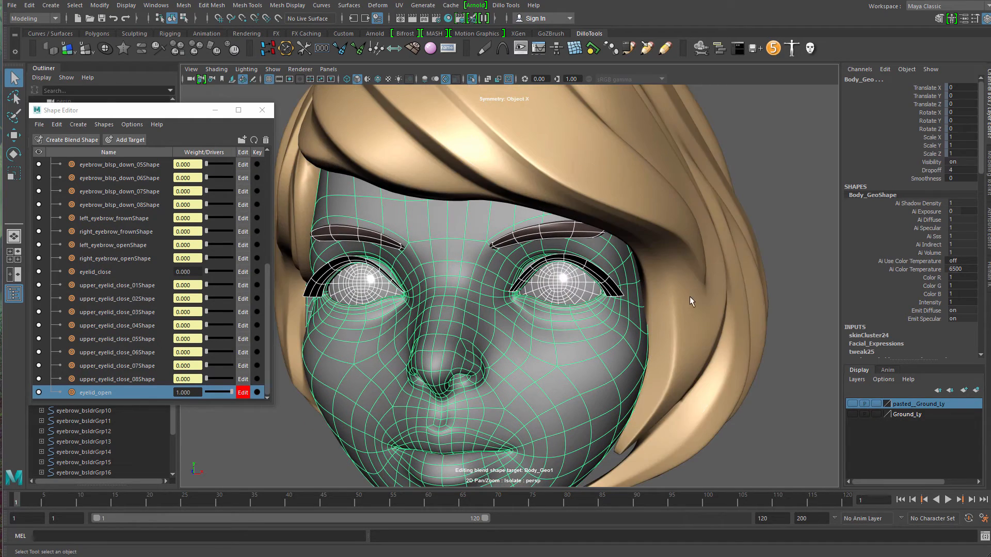
{"action": "key", "text": "ctrl+1"}
{"action": "key", "text": "ctrl+1"}
{"action": "left_click", "coordinate": [760, 225]}
- Switch the body mesh to vertex mode, pick a left upper-eyelid edge vertex and adjust the soft-selection falloff around it
{"action": "left_click", "coordinate": [628, 258]}
{"action": "right_click_drag", "start_coordinate": [627, 258], "coordinate": [553, 263]}
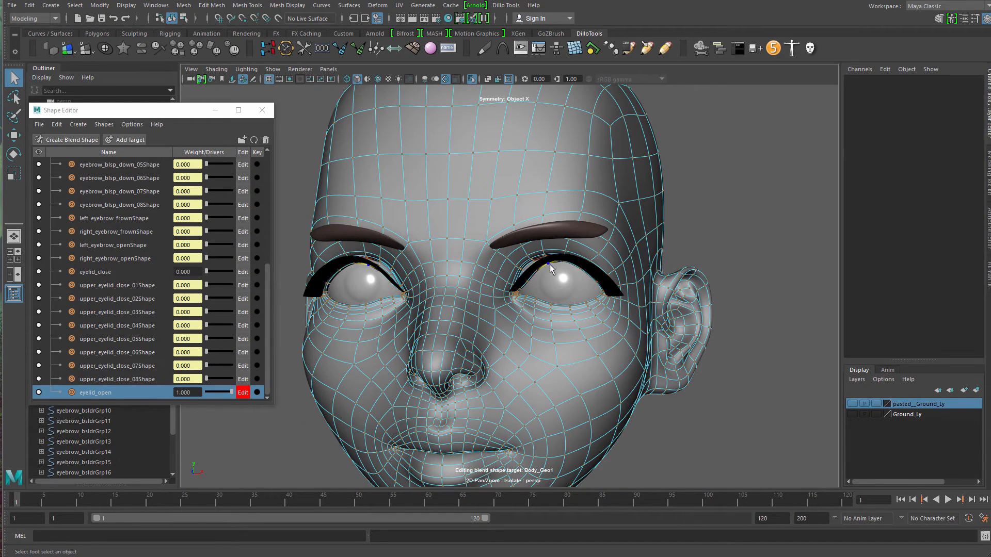
{"action": "left_click", "coordinate": [550, 261]}
{"action": "key", "text": "b"}
{"action": "left_click_drag", "start_coordinate": [539, 249], "coordinate": [585, 251]}
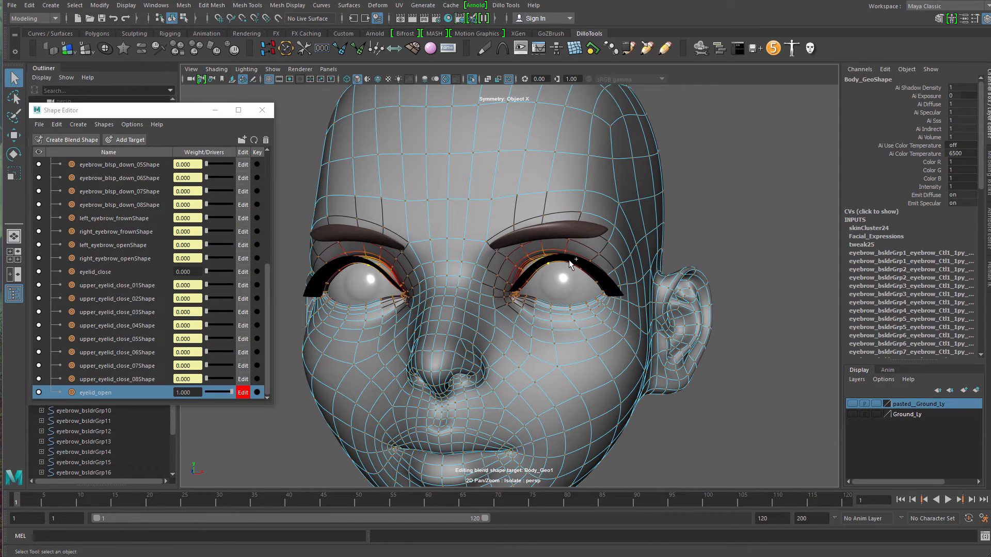
- Select the middle vertices along the edge of the left upper eyelid
{"action": "key", "text": "w"}
{"action": "key", "text": "q"}
{"action": "left_click", "coordinate": [551, 264]}
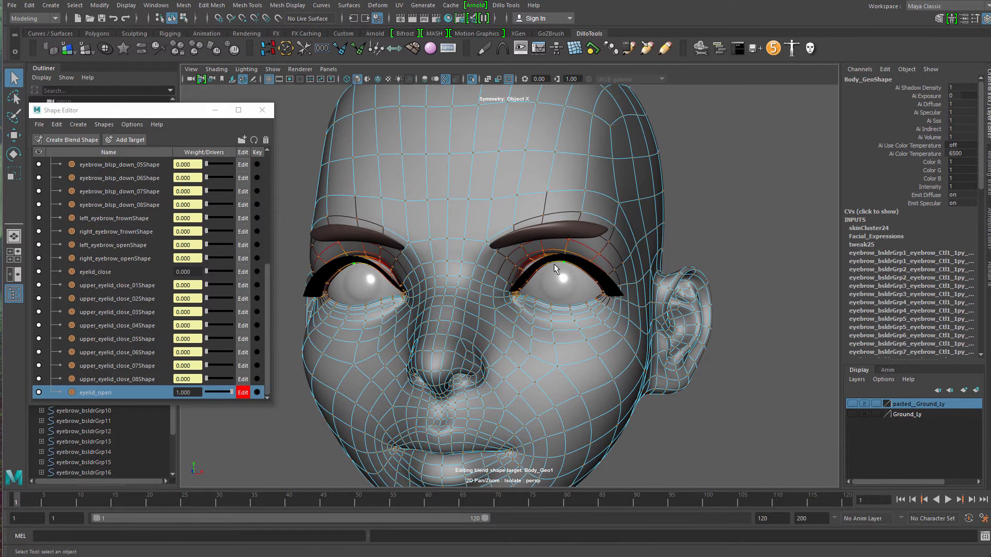
{"action": "left_click", "coordinate": [550, 264]}
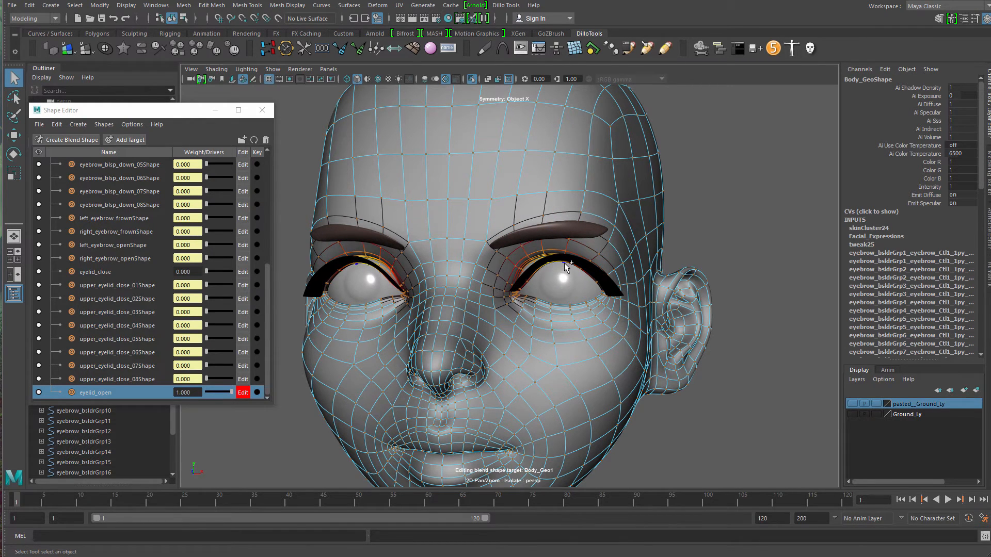
{"action": "left_click", "coordinate": [563, 267], "text": "shift"}
{"action": "left_click", "coordinate": [560, 268]}
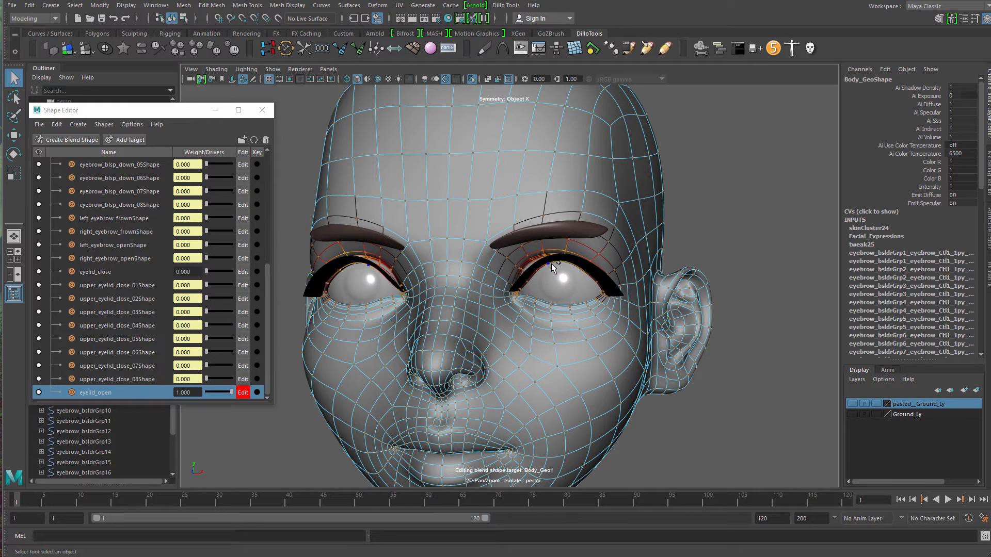
{"action": "left_click", "coordinate": [563, 264], "text": "shift"}
{"action": "left_click", "coordinate": [566, 264], "text": "ctrl"}
- Readjust the soft-selection falloff, try raising the middle of the upper eyelid, and undo the move
{"action": "key", "text": "b"}
{"action": "left_click_drag", "start_coordinate": [538, 262], "coordinate": [558, 259]}
{"action": "key", "text": "w"}
{"action": "key", "text": "b"}
{"action": "left_click_drag", "start_coordinate": [546, 213], "coordinate": [548, 204]}
{"action": "key", "text": "ctrl+z"}
- Refine the middle upper-eyelid vertex selection in wireframe and raise it with soft selection, exposing more of the eyeball, in shaded display
{"action": "middle_click_drag", "start_coordinate": [559, 282], "coordinate": [504, 323], "text": "alt"}
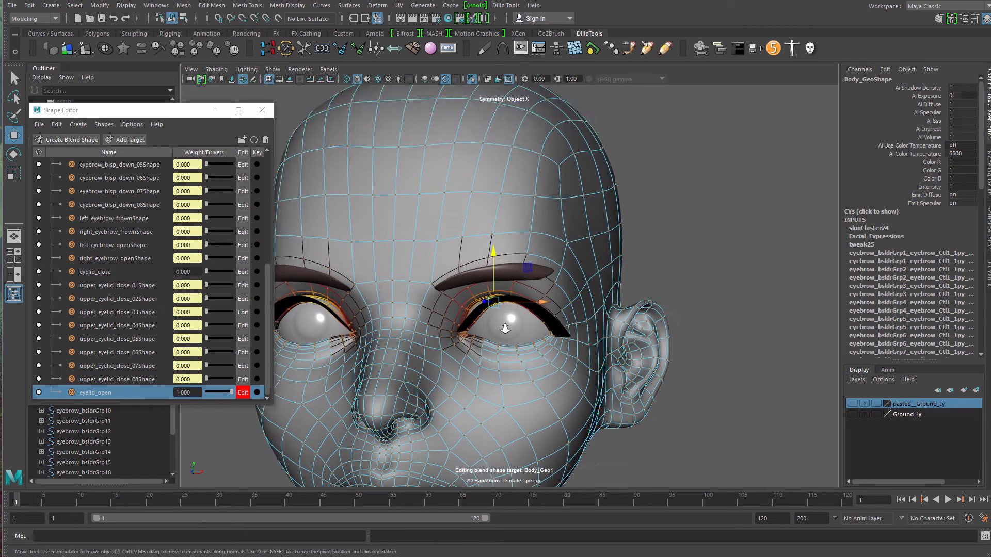
{"action": "right_click_drag", "start_coordinate": [504, 323], "coordinate": [541, 409], "text": "alt"}
{"action": "key", "text": "q"}
{"action": "key", "text": "4"}
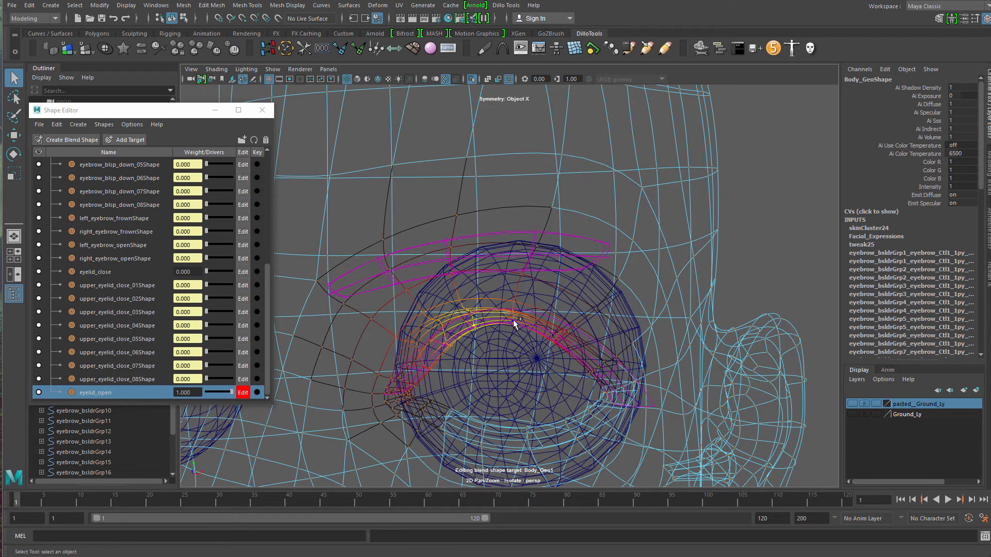
{"action": "left_click", "coordinate": [514, 321], "text": "shift"}
{"action": "key", "text": "b"}
{"action": "mouse_move", "coordinate": [503, 308]}
{"action": "left_mouse_down"}
{"action": "mouse_move", "coordinate": [486, 297]}
{"action": "mouse_move", "coordinate": [505, 244]}
{"action": "left_mouse_up"}
{"action": "key", "text": "5"}
{"action": "key", "text": "w"}
{"action": "key", "text": "q"}
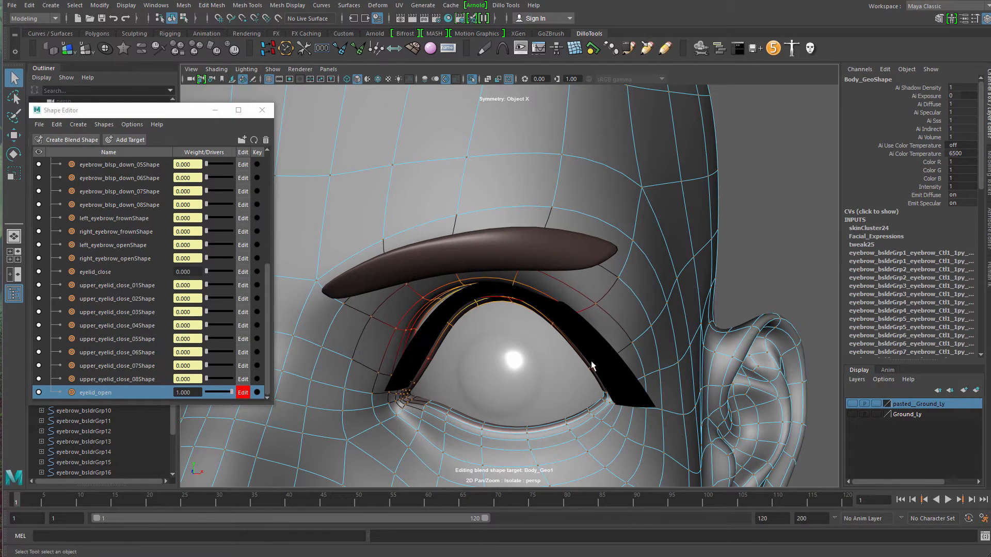
- Try moving the vertex near the outer corner of the left upper eyelid, and undo the move
{"action": "left_click", "coordinate": [592, 368]}
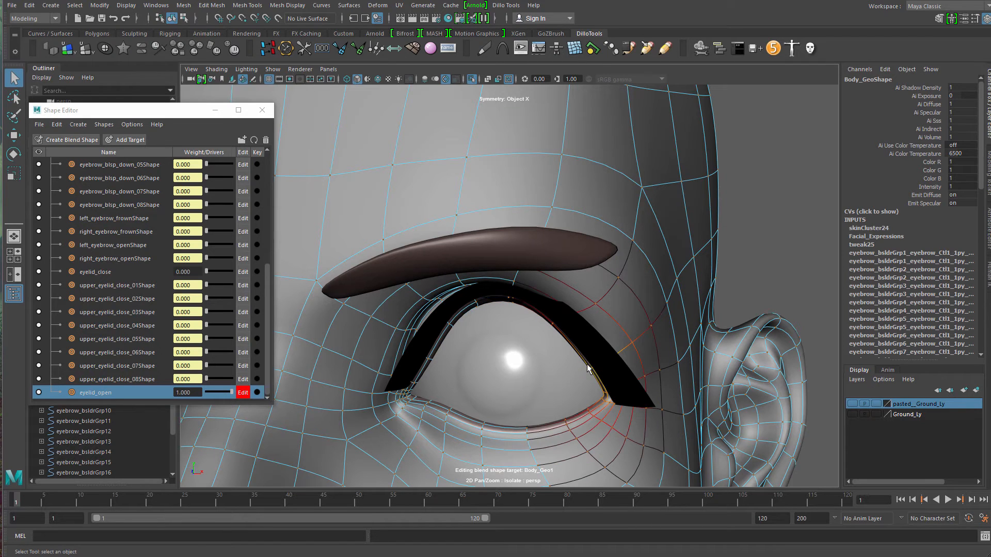
{"action": "key", "text": "w"}
{"action": "mouse_move", "coordinate": [597, 308]}
{"action": "left_mouse_down"}
{"action": "mouse_move", "coordinate": [597, 293]}
{"action": "mouse_move", "coordinate": [595, 311]}
{"action": "left_mouse_up"}
{"action": "key", "text": "ctrl+z"}
- Adjust the soft-selection falloff on the vertex between the upper eyelid's middle and outer corner, and move it up and outward
{"action": "left_click", "coordinate": [556, 325]}
{"action": "mouse_move", "coordinate": [552, 274]}
{"action": "left_mouse_down"}
{"action": "mouse_move", "coordinate": [560, 262]}
{"action": "mouse_move", "coordinate": [561, 273]}
{"action": "left_mouse_up"}
{"action": "key", "text": "ctrl+z"}
{"action": "key", "text": "b"}
{"action": "left_click_drag", "start_coordinate": [535, 305], "coordinate": [577, 322]}
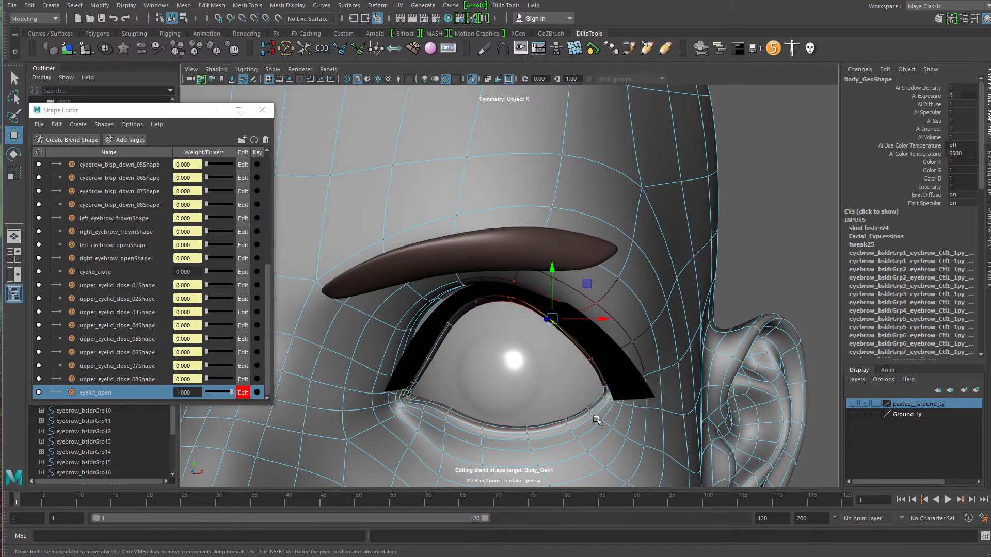
{"action": "left_click_drag", "start_coordinate": [553, 284], "coordinate": [557, 272]}
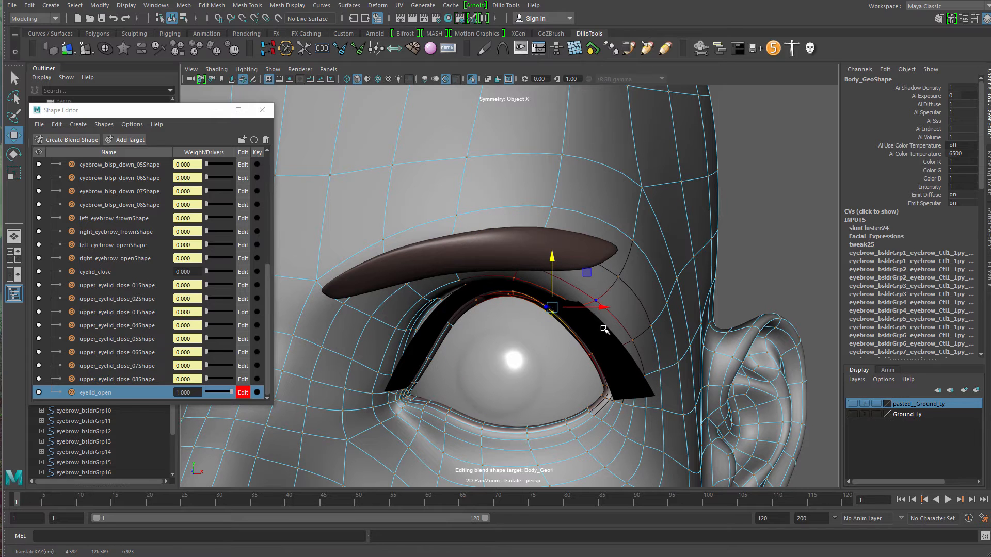
{"action": "left_click_drag", "start_coordinate": [605, 306], "coordinate": [620, 308]}
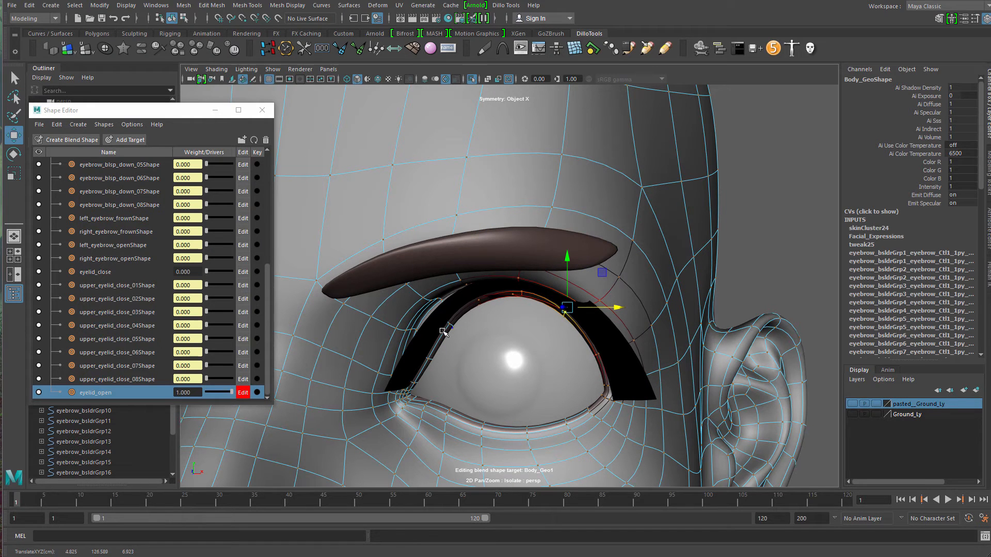
- Select the left upper-eyelid vertex between the inner corner and the middle, and raise it with soft selection
{"action": "left_click", "coordinate": [450, 327]}
{"action": "key", "text": "ctrl+z"}
{"action": "left_click", "coordinate": [453, 325]}
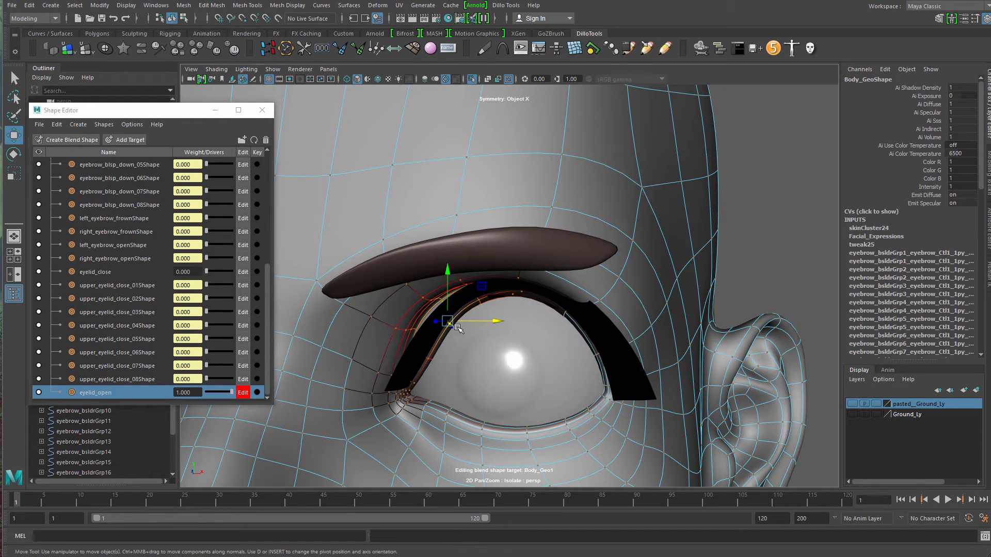
{"action": "left_click_drag", "start_coordinate": [449, 279], "coordinate": [448, 264]}
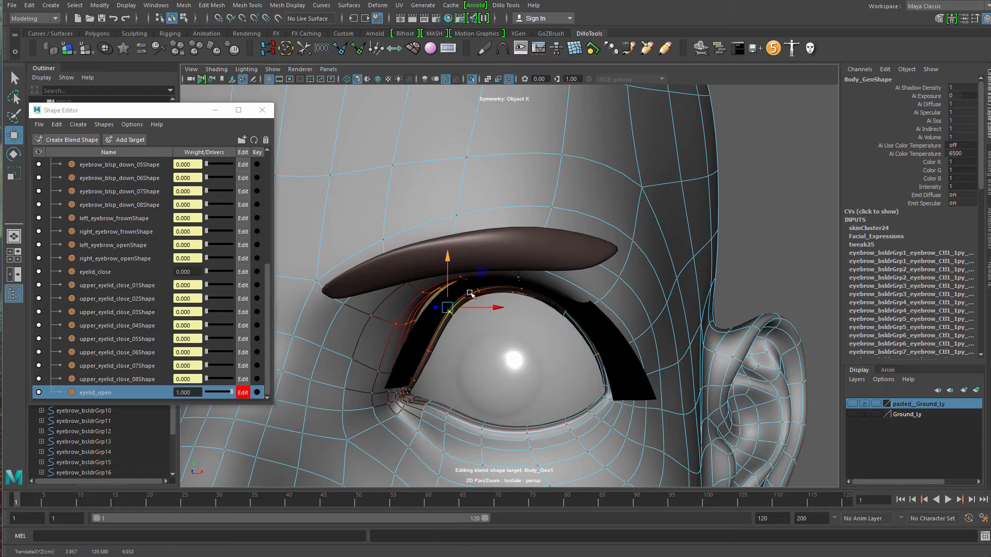
- Move the upper-eyelid vertex nearest the inner corner slightly up and toward the nose, readjusting the soft-selection falloff
{"action": "left_click", "coordinate": [422, 354]}
{"action": "mouse_move", "coordinate": [422, 306]}
{"action": "left_mouse_down"}
{"action": "mouse_move", "coordinate": [416, 294]}
{"action": "mouse_move", "coordinate": [420, 320]}
{"action": "mouse_move", "coordinate": [419, 304]}
{"action": "left_mouse_up"}
{"action": "key", "text": "ctrl+z"}
{"action": "key", "text": "b"}
{"action": "key", "text": "q"}
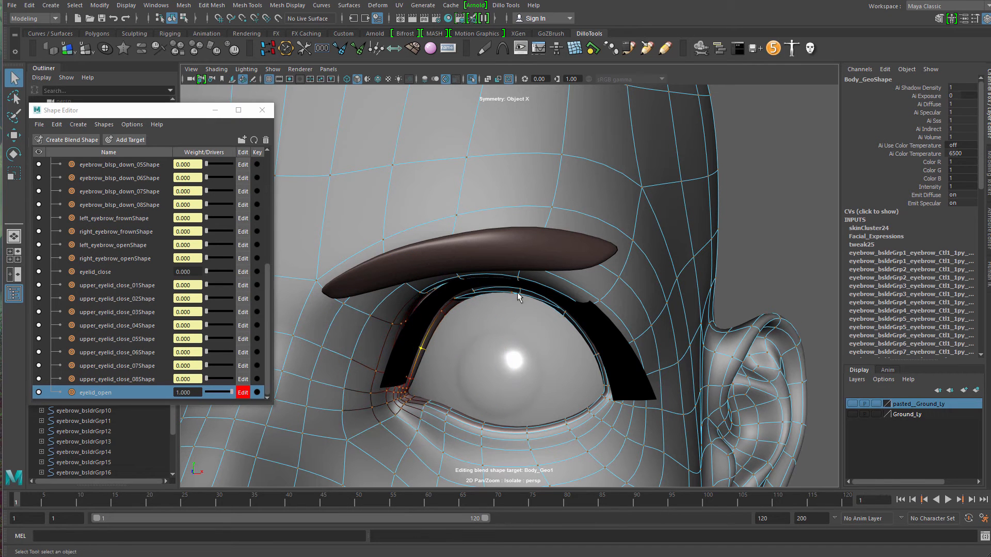
- Examine the fit of the left upper eyelid and its eyelashes against the eyeball from the side and the front
{"action": "left_click", "coordinate": [604, 318]}
{"action": "left_click_drag", "start_coordinate": [675, 320], "coordinate": [811, 341], "text": "alt"}
{"action": "middle_click_drag", "start_coordinate": [810, 341], "coordinate": [653, 311], "text": "alt"}
{"action": "left_click", "coordinate": [653, 311]}
{"action": "left_click_drag", "start_coordinate": [621, 311], "coordinate": [649, 331]}
{"action": "left_click_drag", "start_coordinate": [618, 274], "coordinate": [335, 312], "text": "alt"}
{"action": "middle_click_drag", "start_coordinate": [335, 312], "coordinate": [566, 273], "text": "alt"}
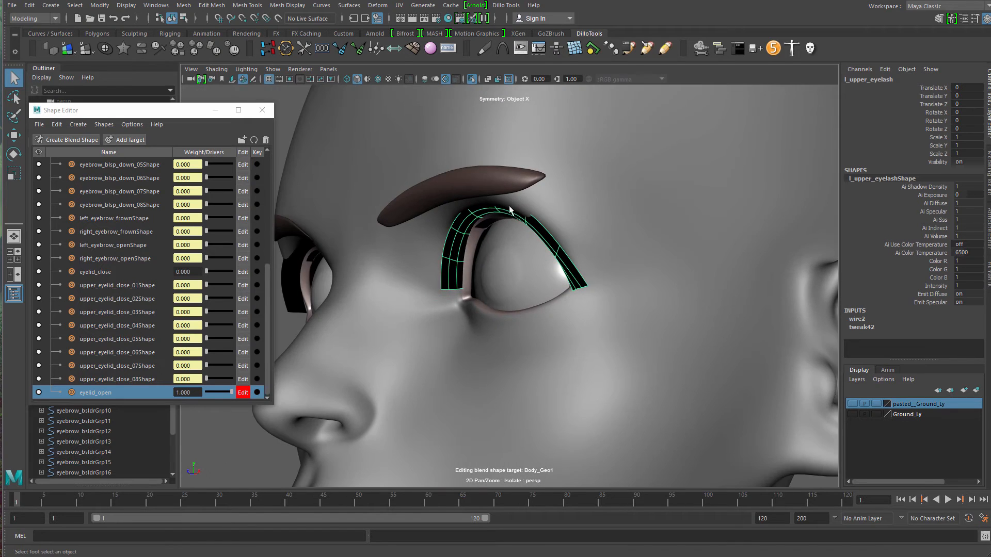
{"action": "middle_click_drag", "start_coordinate": [505, 231], "coordinate": [508, 285], "text": "alt"}
{"action": "right_click_drag", "start_coordinate": [508, 285], "coordinate": [640, 454], "text": "alt"}
{"action": "left_click_drag", "start_coordinate": [550, 304], "coordinate": [571, 300], "text": "alt"}
- Select the pair of vertices at the middle of the body mesh's left upper-eyelid rim and raise them slightly
{"action": "left_click", "coordinate": [647, 266]}
{"action": "middle_click_drag", "start_coordinate": [551, 295], "coordinate": [542, 314], "text": "alt"}
{"action": "right_click_drag", "start_coordinate": [542, 314], "coordinate": [604, 304], "text": "alt"}
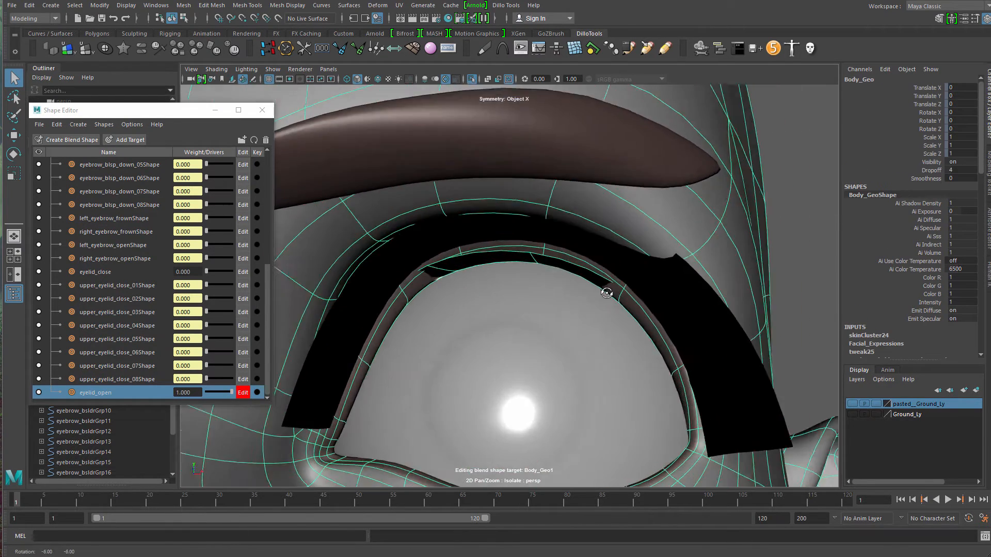
{"action": "left_click_drag", "start_coordinate": [609, 290], "coordinate": [641, 284], "text": "alt"}
{"action": "mouse_move", "coordinate": [663, 281]}
{"action": "right_mouse_down"}
{"action": "mouse_move", "coordinate": [585, 252]}
{"action": "mouse_move", "coordinate": [592, 256]}
{"action": "mouse_move", "coordinate": [592, 239]}
{"action": "right_mouse_up"}
{"action": "key", "text": "q"}
{"action": "left_click", "coordinate": [592, 239]}
{"action": "key", "text": "w"}
{"action": "left_click_drag", "start_coordinate": [592, 270], "coordinate": [560, 288], "text": "alt"}
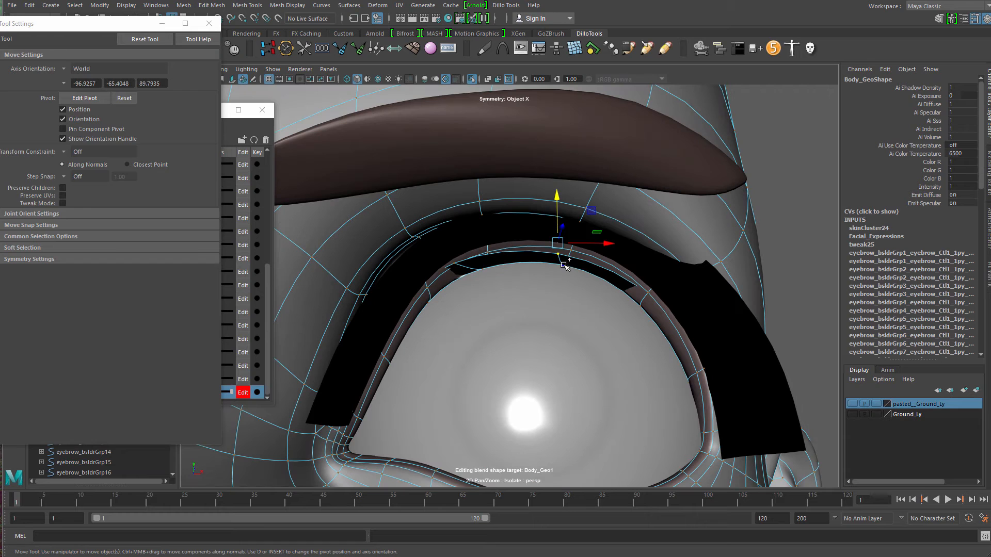
{"action": "left_click", "coordinate": [568, 264], "text": "shift"}
{"action": "mouse_move", "coordinate": [561, 211]}
{"action": "left_mouse_down"}
{"action": "mouse_move", "coordinate": [573, 190]}
{"action": "mouse_move", "coordinate": [563, 208]}
{"action": "left_mouse_up"}
- Raise the upper-eyelid rim vertex just inward of the middle slightly to smooth the lid's curve
{"action": "key", "text": "q"}
{"action": "key", "text": "w"}
{"action": "left_click", "coordinate": [484, 267]}
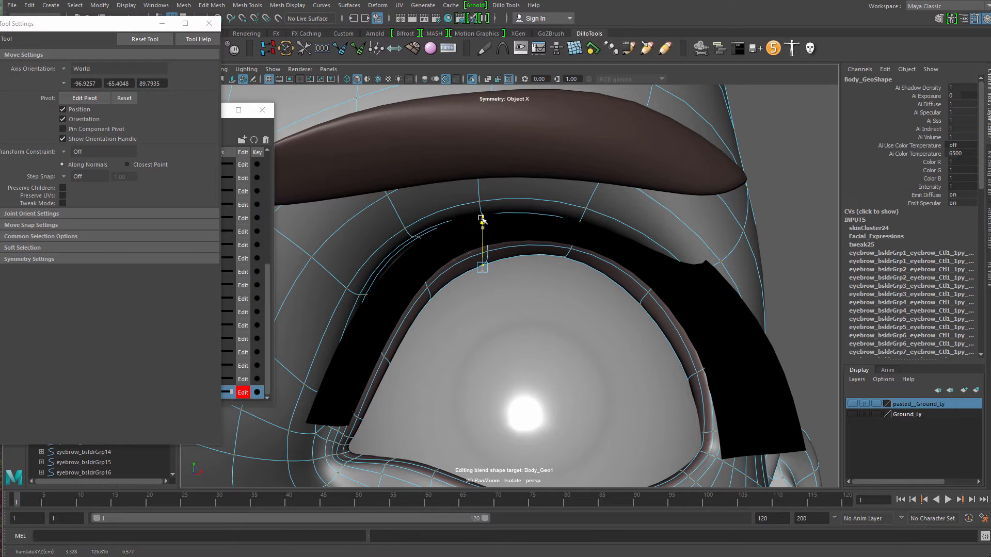
{"action": "left_click_drag", "start_coordinate": [542, 264], "coordinate": [537, 268]}
{"action": "left_click_drag", "start_coordinate": [487, 223], "coordinate": [487, 220]}
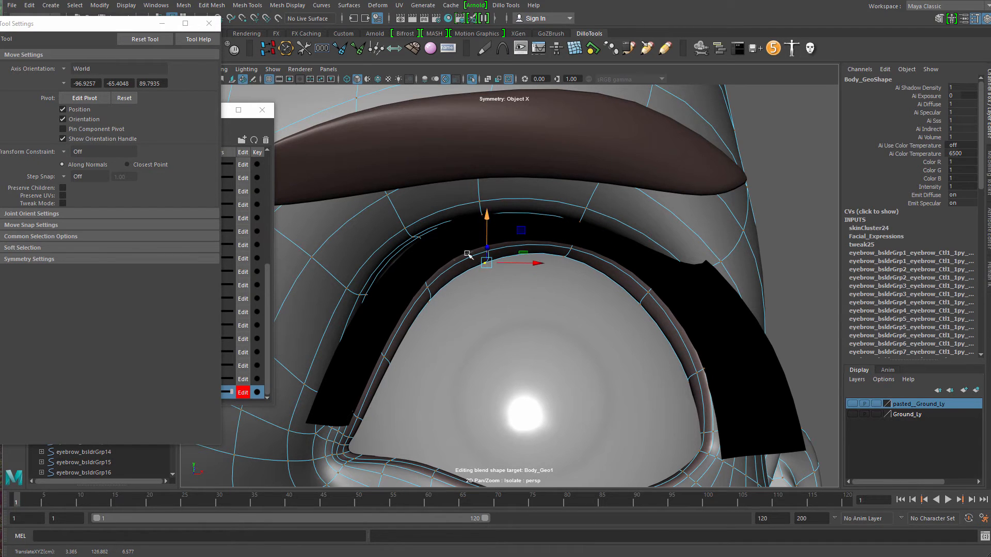
- Turn on soft selection for the rim vertex on the inner part of the upper eyelid, adjust its falloff, and raise it slightly
{"action": "middle_click_drag", "start_coordinate": [434, 319], "coordinate": [492, 274], "text": "alt"}
{"action": "left_click", "coordinate": [487, 255]}
{"action": "key", "text": "q"}
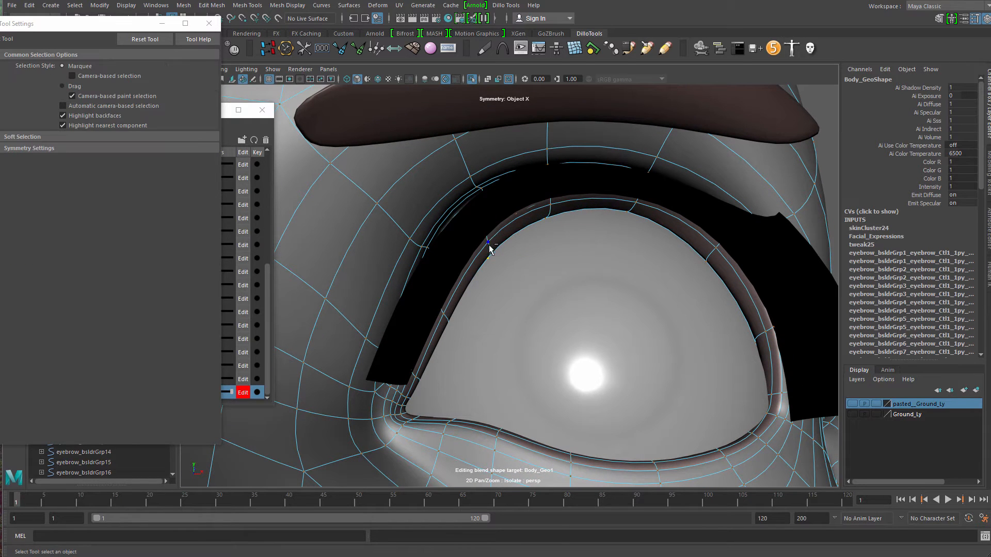
{"action": "left_click", "coordinate": [488, 243]}
{"action": "key", "text": "b"}
{"action": "left_click_drag", "start_coordinate": [466, 231], "coordinate": [491, 234]}
{"action": "key", "text": "w"}
{"action": "left_click_drag", "start_coordinate": [486, 198], "coordinate": [484, 194]}
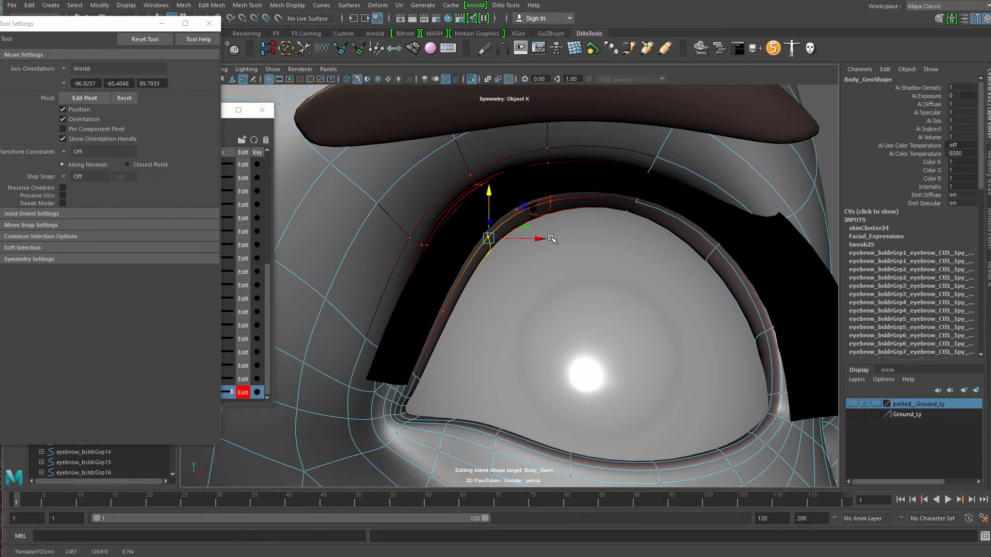
- Select the upper-eyelid rim vertex closer to the inner corner and adjust its position with the Move tool
{"action": "key", "text": "q"}
{"action": "left_click_drag", "start_coordinate": [542, 229], "coordinate": [424, 317], "text": "alt"}
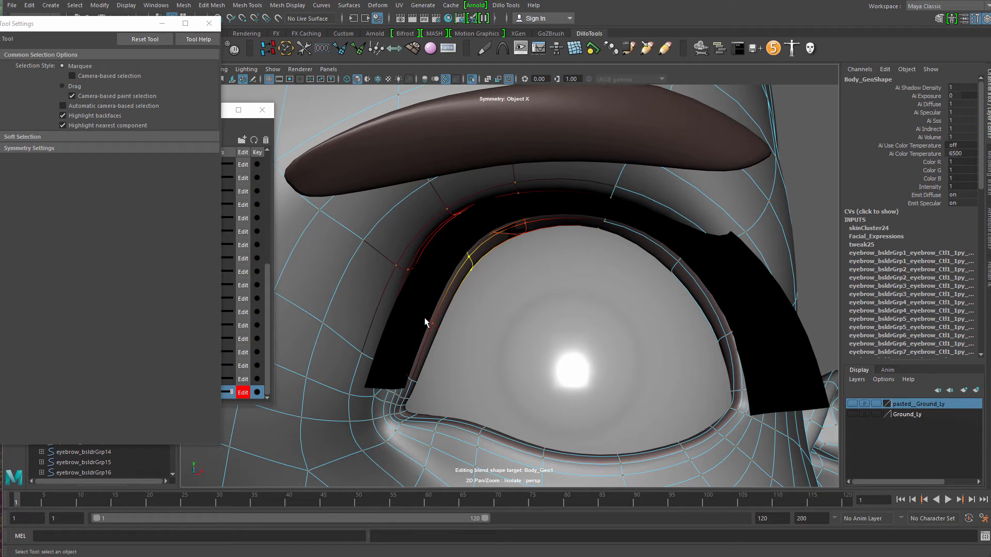
{"action": "left_click", "coordinate": [436, 328]}
{"action": "key", "text": "w"}
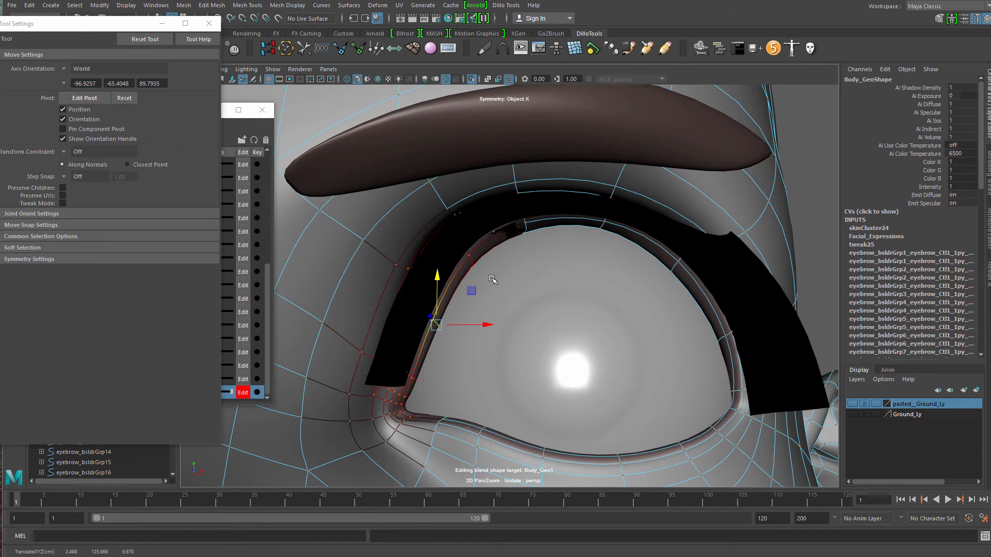
{"action": "left_click_drag", "start_coordinate": [490, 281], "coordinate": [459, 230], "text": "alt"}
{"action": "key", "text": "q"}
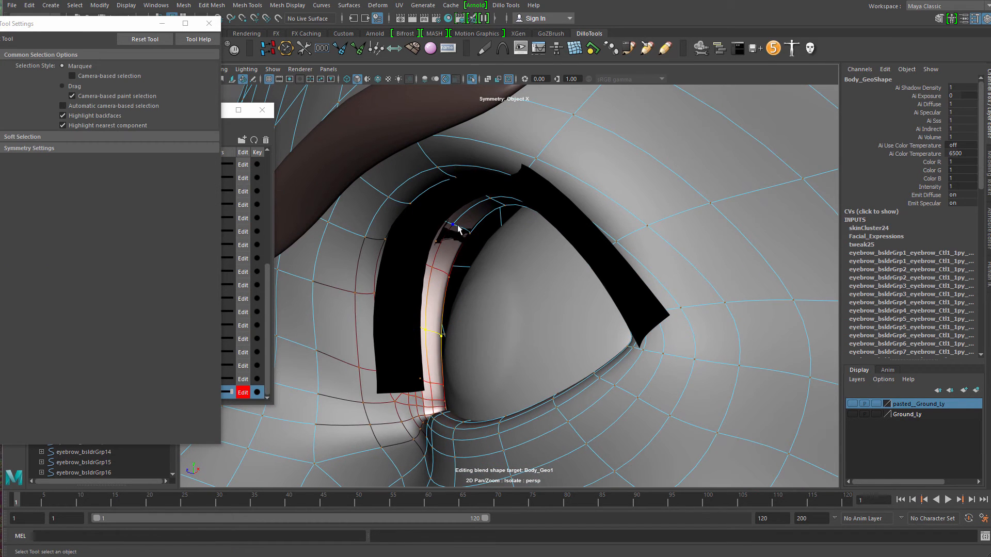
{"action": "left_click", "coordinate": [458, 229]}
{"action": "left_click", "coordinate": [449, 277]}
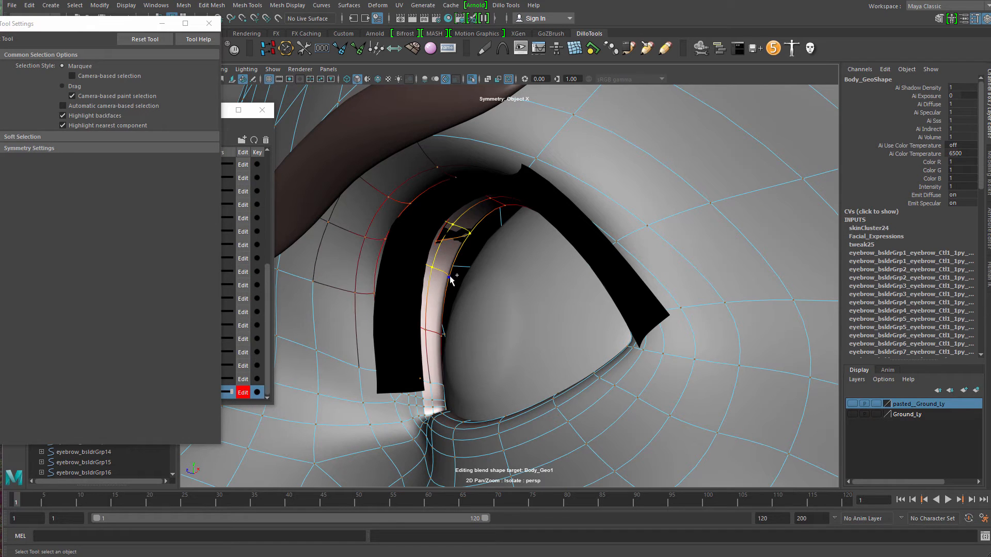
{"action": "left_click", "coordinate": [500, 210]}
{"action": "key", "text": "w"}
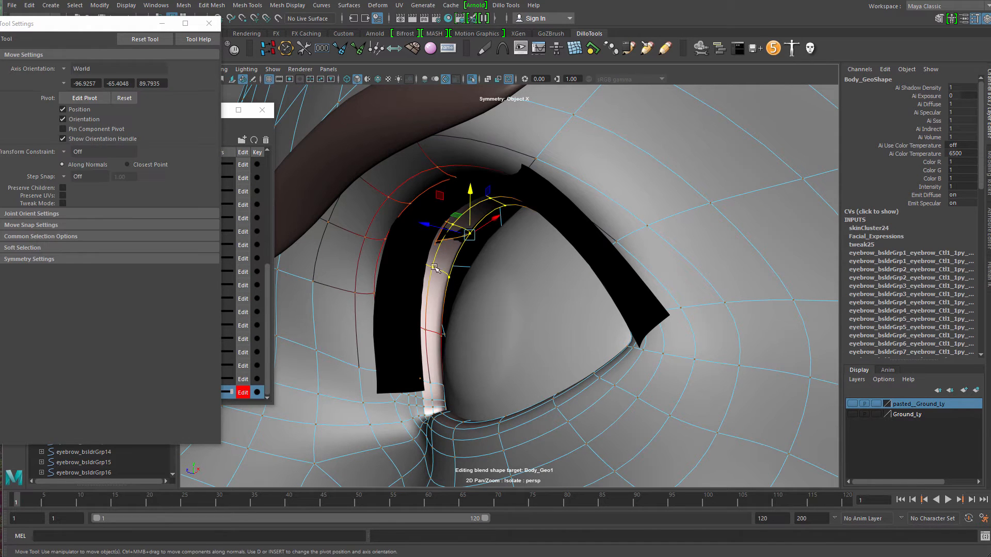
{"action": "left_click_drag", "start_coordinate": [501, 211], "coordinate": [524, 258], "text": "alt"}
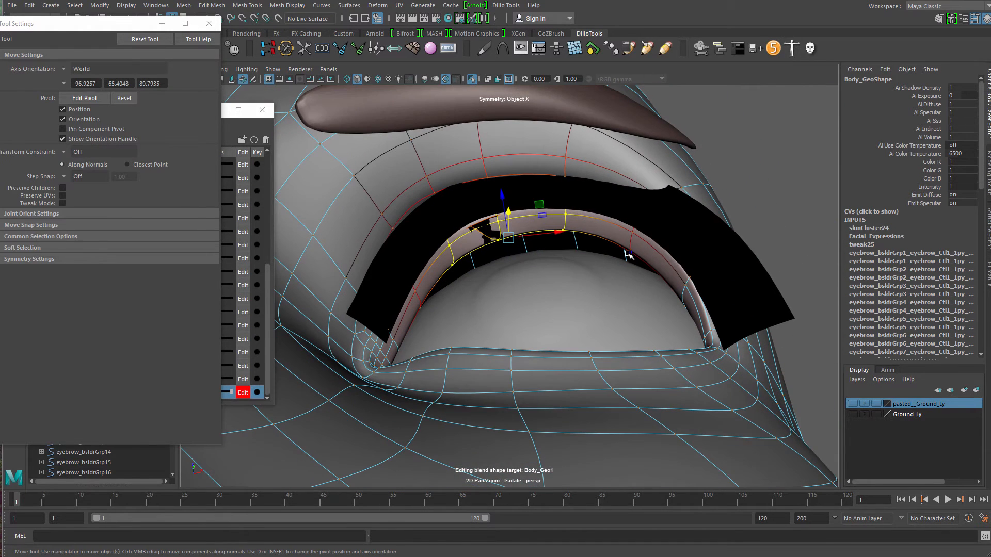
{"action": "key", "text": "q"}
{"action": "left_click", "coordinate": [535, 224]}
{"action": "right_click", "coordinate": [549, 221]}
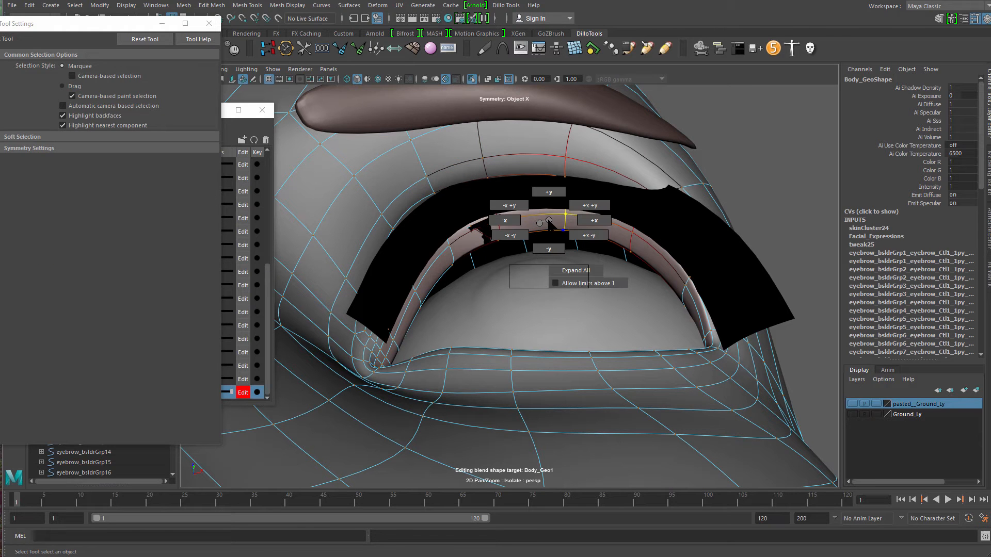
{"action": "right_click_drag", "start_coordinate": [537, 221], "coordinate": [342, 250], "text": "alt"}
{"action": "left_click_drag", "start_coordinate": [343, 250], "coordinate": [341, 295], "text": "alt"}
- Rearrange the Tool Settings and Shape Editor windows and close the Sliders 1.1 window, clearing the view of the left eye
{"action": "left_click_drag", "start_coordinate": [91, 29], "coordinate": [384, 137]}
{"action": "left_click_drag", "start_coordinate": [138, 103], "coordinate": [175, 121]}
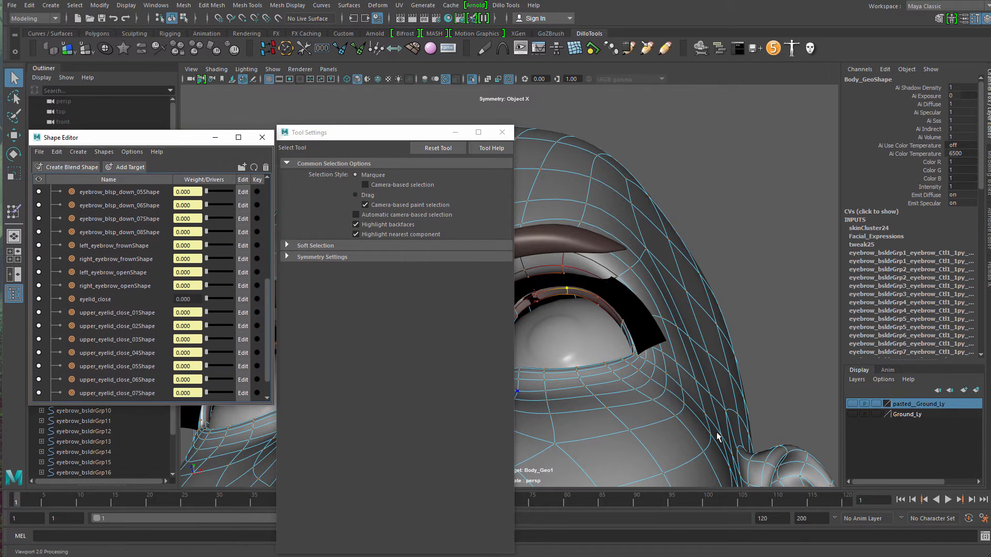
{"action": "left_click", "coordinate": [177, 48]}
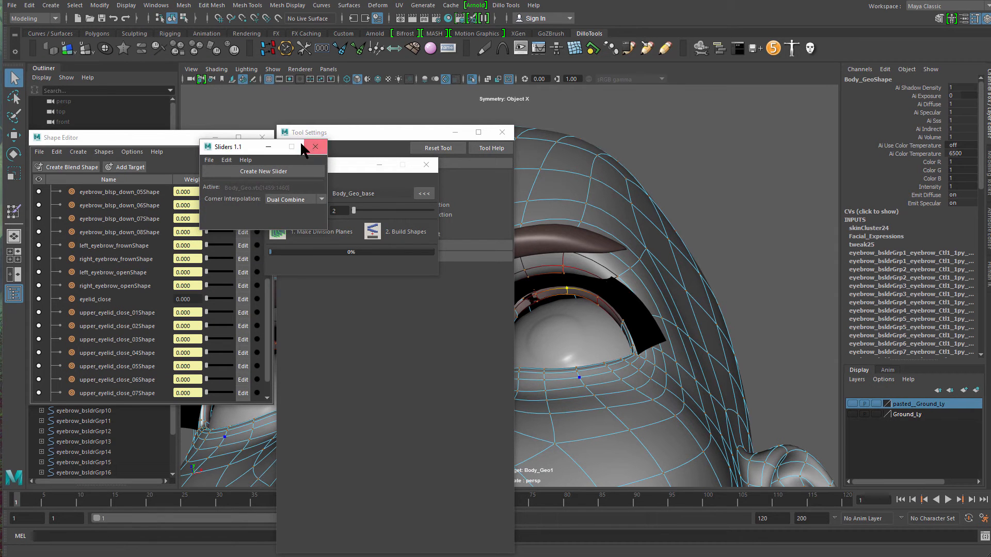
{"action": "left_click", "coordinate": [315, 147]}
{"action": "left_click", "coordinate": [330, 161]}
{"action": "left_click_drag", "start_coordinate": [344, 163], "coordinate": [318, 160]}
{"action": "left_click_drag", "start_coordinate": [423, 130], "coordinate": [303, 138]}
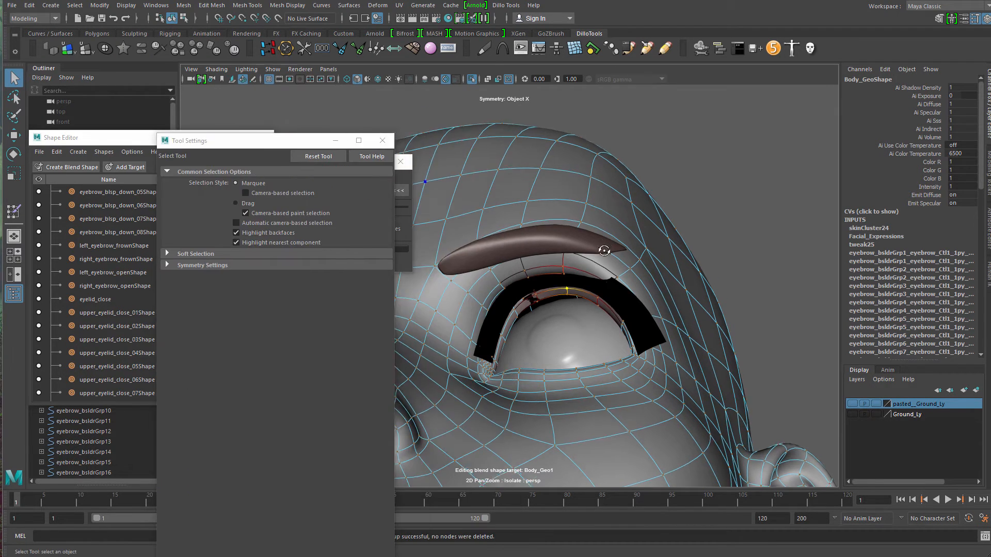
- Viewing the eye from below, select the middle edge of the upper eyelid, adjust the soft-selection falloff, and lower the edge
{"action": "right_click_drag", "start_coordinate": [604, 250], "coordinate": [572, 312], "text": "alt"}
{"action": "left_click_drag", "start_coordinate": [572, 311], "coordinate": [572, 243], "text": "alt"}
{"action": "right_click_drag", "start_coordinate": [583, 230], "coordinate": [583, 201]}
{"action": "left_click", "coordinate": [510, 277]}
{"action": "left_click_drag", "start_coordinate": [517, 282], "coordinate": [527, 285], "text": "alt"}
{"action": "key", "text": "w"}
{"action": "left_click_drag", "start_coordinate": [521, 243], "coordinate": [522, 247]}
{"action": "key", "text": "b"}
{"action": "left_click_drag", "start_coordinate": [464, 271], "coordinate": [559, 289]}
{"action": "left_click_drag", "start_coordinate": [541, 217], "coordinate": [541, 231]}
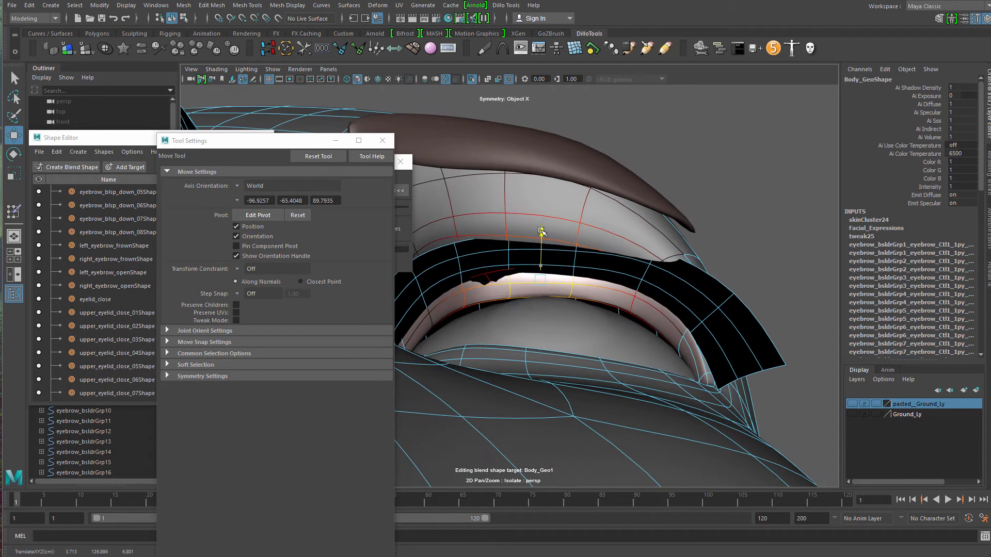
- Select the upper-eyelid edge toward the outer corner, reduce the soft-selection falloff, and move the edge down
{"action": "left_click", "coordinate": [634, 301]}
{"action": "key", "text": "b"}
{"action": "left_click_drag", "start_coordinate": [658, 300], "coordinate": [645, 301]}
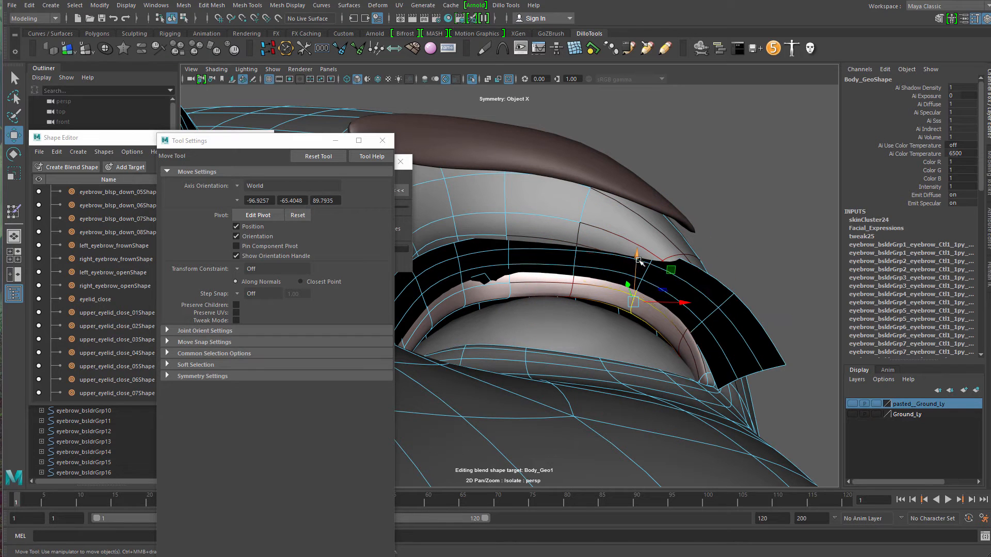
{"action": "left_click_drag", "start_coordinate": [638, 256], "coordinate": [637, 268]}
- Lower the two upper-eyelid edges between the inner corner and the middle of the lid
{"action": "left_click", "coordinate": [434, 321]}
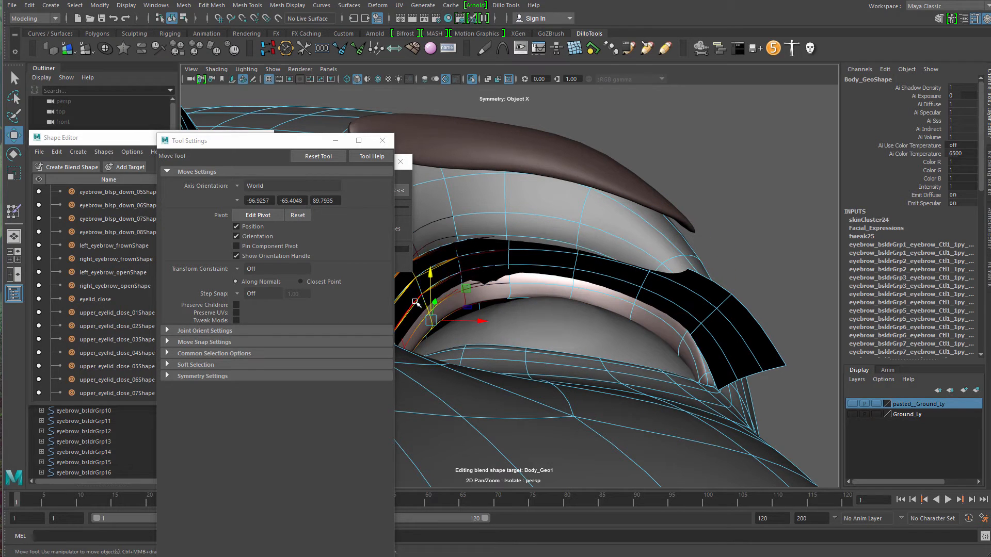
{"action": "left_click_drag", "start_coordinate": [434, 279], "coordinate": [438, 290]}
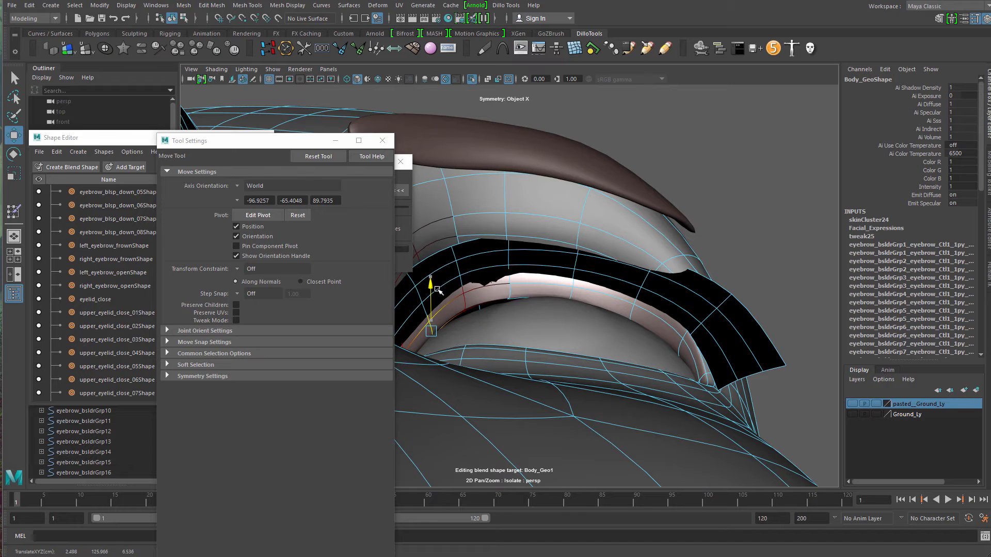
{"action": "left_click", "coordinate": [464, 304]}
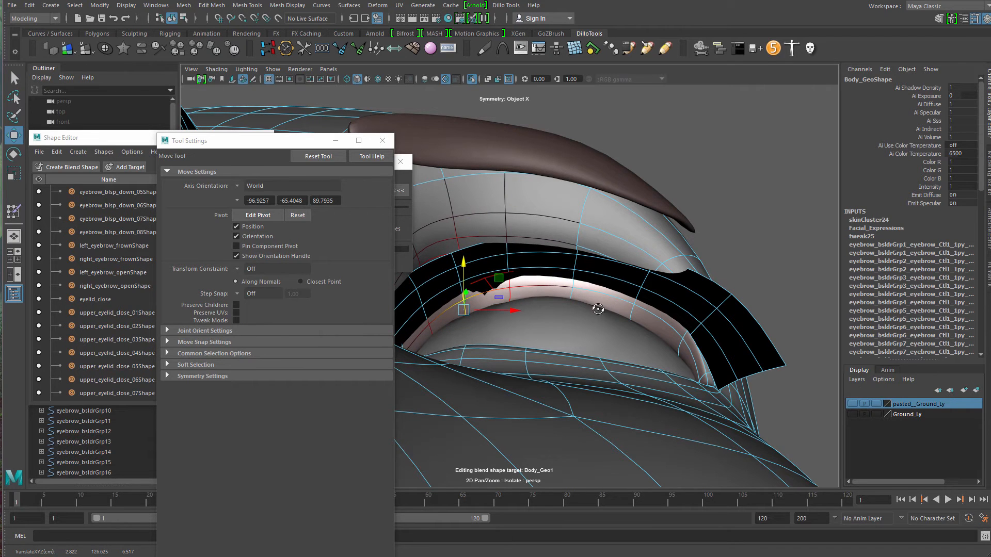
- Inspect the reshaped left upper eyelid from the front with nothing selected, moving in on the inner eye corner
{"action": "mouse_move", "coordinate": [598, 309]}
{"action": "left_mouse_down", "text": "alt"}
{"action": "mouse_move", "coordinate": [598, 340]}
{"action": "mouse_move", "coordinate": [600, 317]}
{"action": "left_mouse_up", "text": "alt"}
{"action": "left_click_drag", "start_coordinate": [663, 314], "coordinate": [660, 328], "text": "alt"}
{"action": "key", "text": "q"}
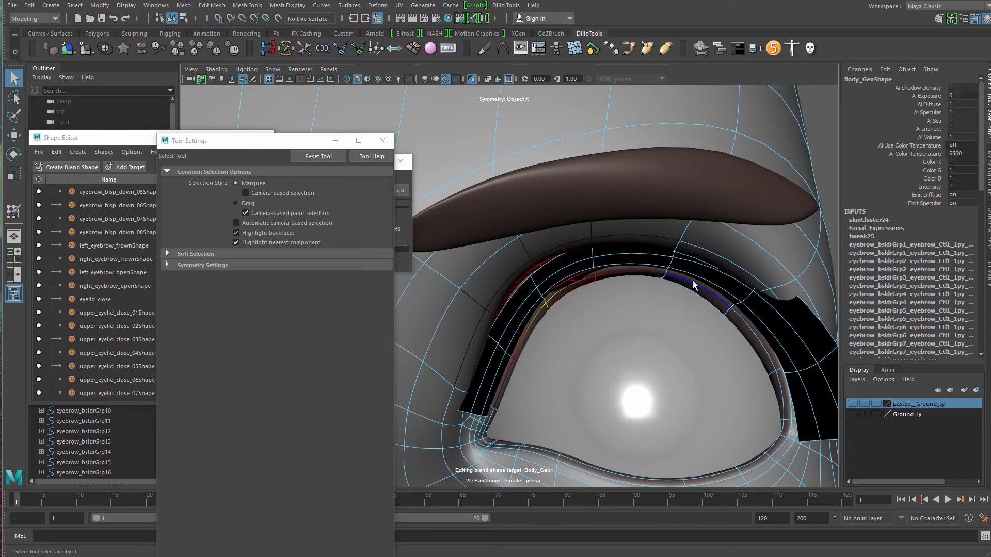
{"action": "right_click_drag", "start_coordinate": [696, 282], "coordinate": [524, 258]}
{"action": "left_click", "coordinate": [745, 230]}
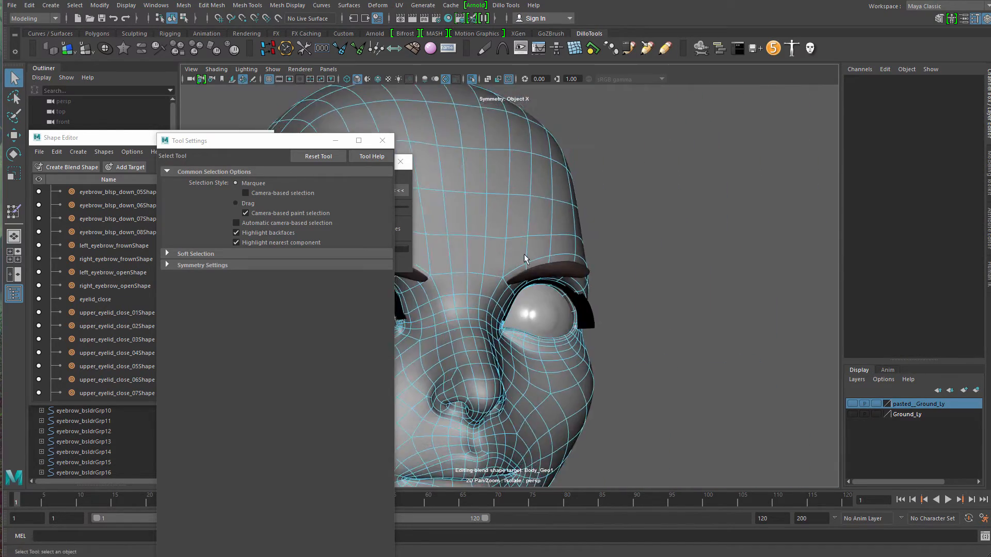
{"action": "left_click_drag", "start_coordinate": [524, 258], "coordinate": [482, 298], "text": "alt"}
{"action": "left_click_drag", "start_coordinate": [471, 389], "coordinate": [531, 420], "text": "alt"}
{"action": "right_click_drag", "start_coordinate": [531, 420], "coordinate": [686, 335], "text": "alt"}
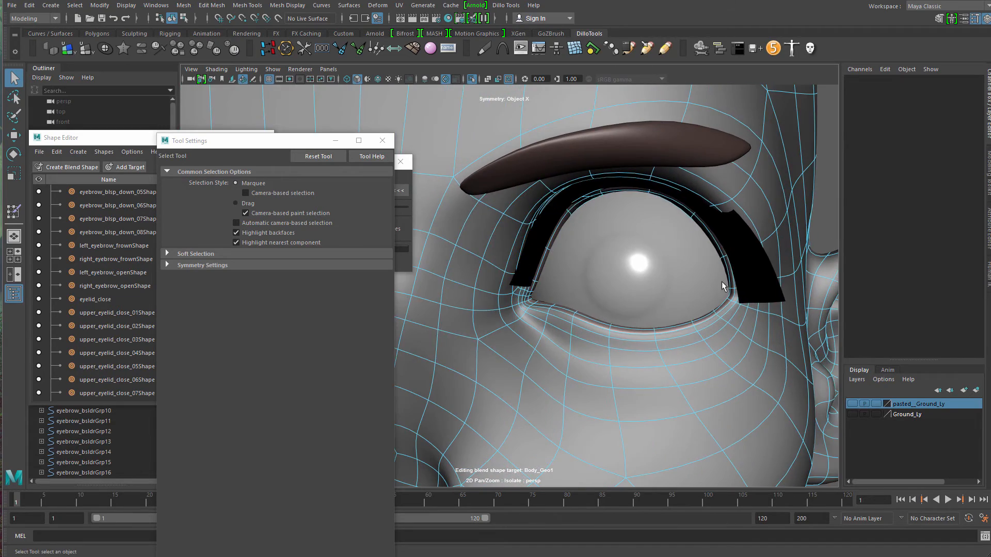
{"action": "right_click_drag", "start_coordinate": [720, 282], "coordinate": [432, 319], "text": "alt"}
{"action": "left_click_drag", "start_coordinate": [432, 319], "coordinate": [493, 323], "text": "alt"}
{"action": "right_click_drag", "start_coordinate": [493, 322], "coordinate": [626, 258], "text": "alt"}
{"action": "left_click_drag", "start_coordinate": [626, 258], "coordinate": [519, 232], "text": "alt"}
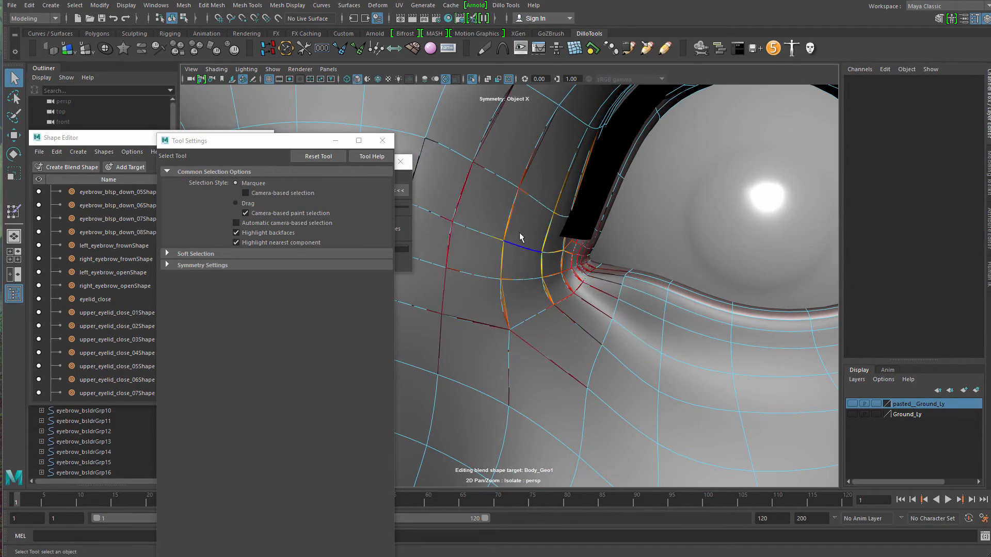
- In wireframe, select the component at the eyelid's inner corner, set the falloff radius to about 0.38, and raise it
{"action": "left_click", "coordinate": [602, 233]}
{"action": "key", "text": "4"}
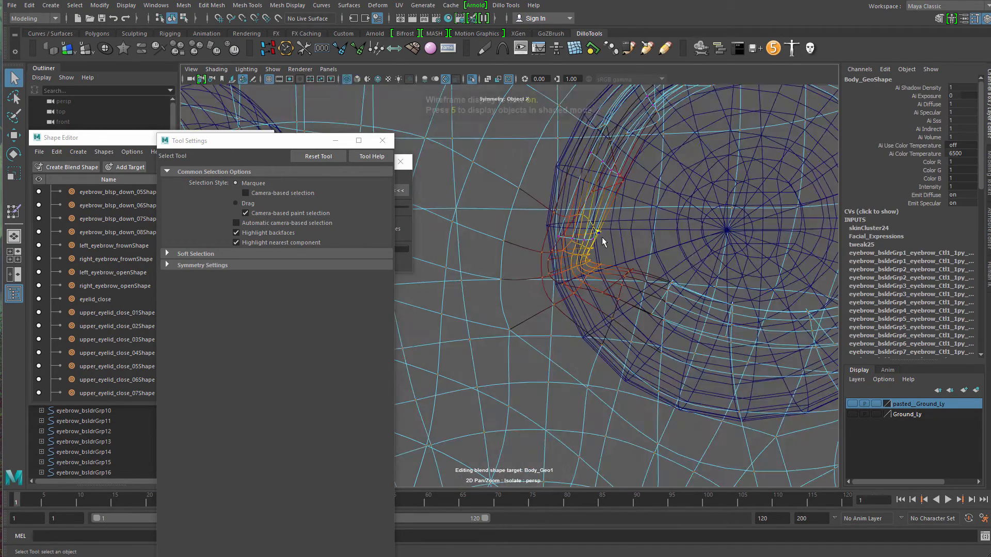
{"action": "left_click_drag", "start_coordinate": [633, 228], "coordinate": [548, 217]}
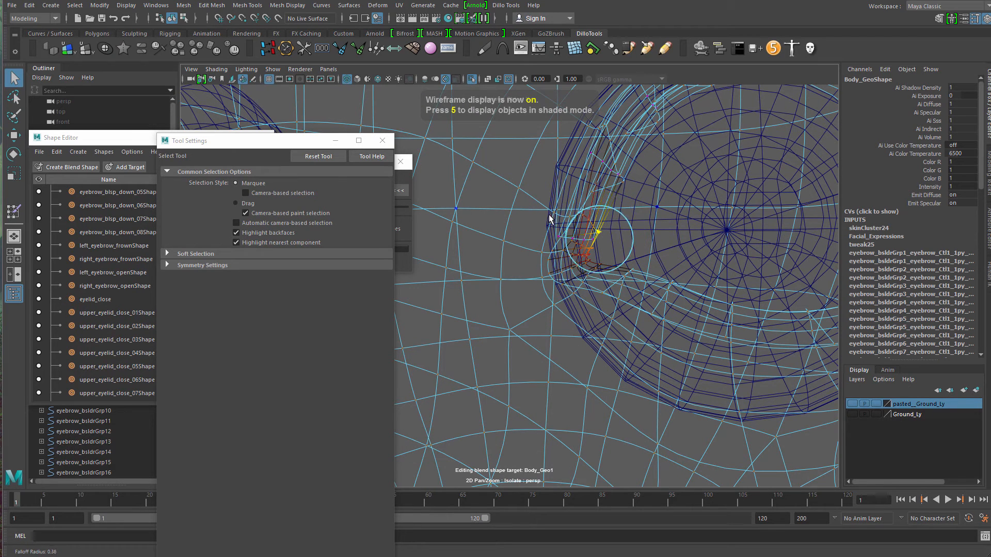
{"action": "key", "text": "w"}
{"action": "left_click_drag", "start_coordinate": [597, 191], "coordinate": [597, 183]}
- Raise the inner part of the left upper eyelash with the Move tool, and return to shaded display
{"action": "key", "text": "q"}
{"action": "left_click", "coordinate": [618, 179]}
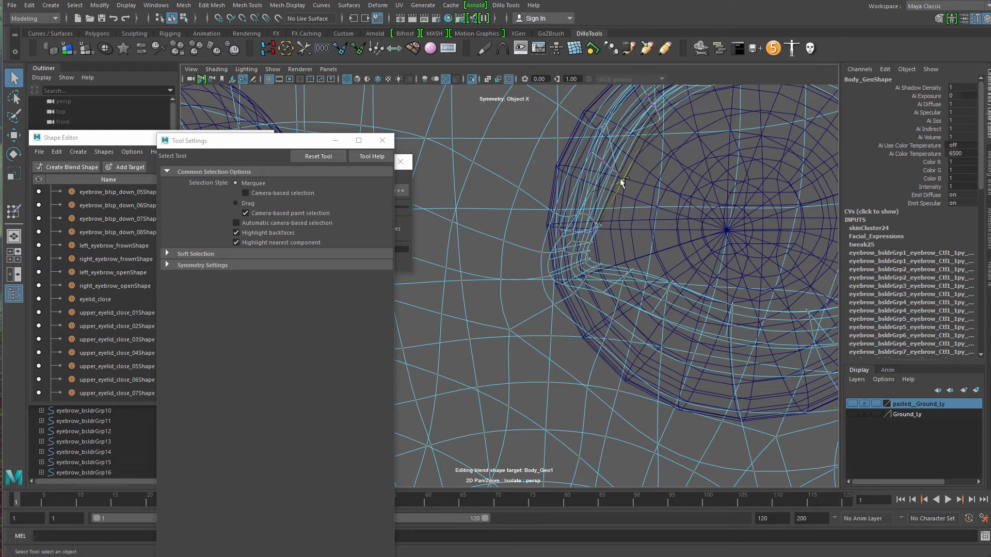
{"action": "key", "text": "w"}
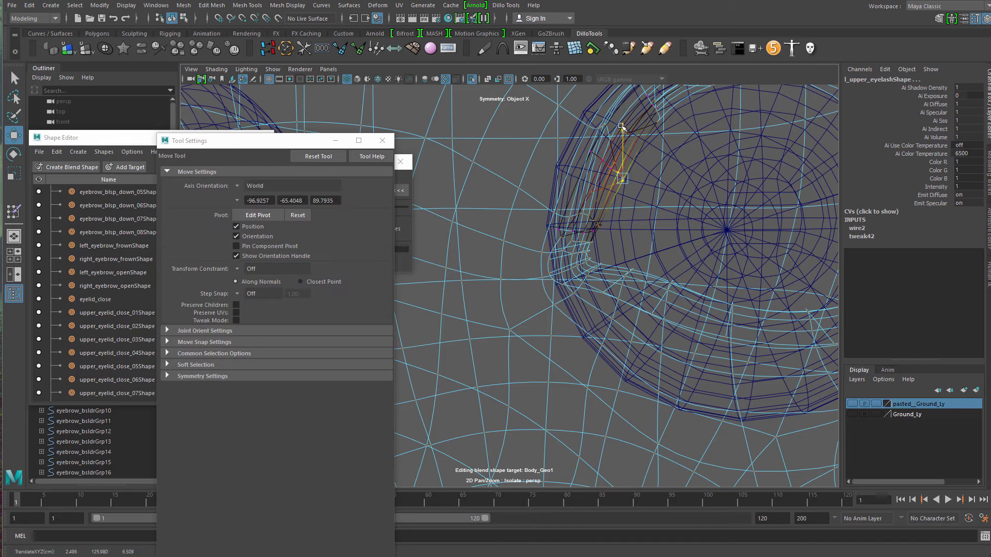
{"action": "key", "text": "5"}
{"action": "scroll", "coordinate": [702, 229], "scroll_direction": "down", "scroll_amount": 10}
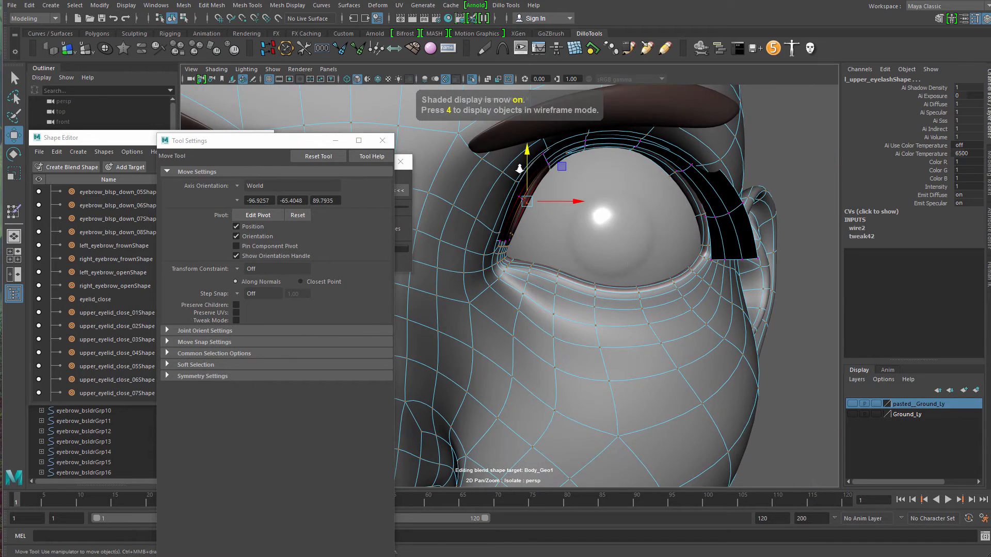
- Clear the selection and check the opened eyes on the whole face in textured shaded display
{"action": "key", "text": "q"}
{"action": "left_click", "coordinate": [682, 297]}
{"action": "right_click_drag", "start_coordinate": [681, 298], "coordinate": [459, 255], "text": "alt"}
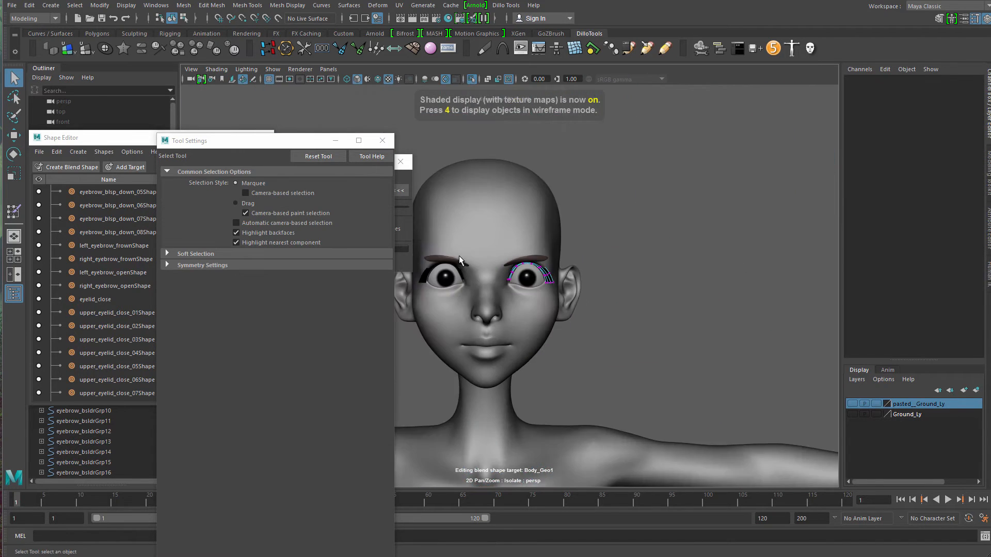
- End the isolated view and inspect the opened eyes together with the hair, then the whole character from the front
{"action": "left_click_drag", "start_coordinate": [459, 255], "coordinate": [581, 245], "text": "alt"}
{"action": "right_click_drag", "start_coordinate": [581, 245], "coordinate": [607, 329], "text": "alt"}
{"action": "left_click", "coordinate": [607, 328]}
{"action": "left_click", "coordinate": [504, 365]}
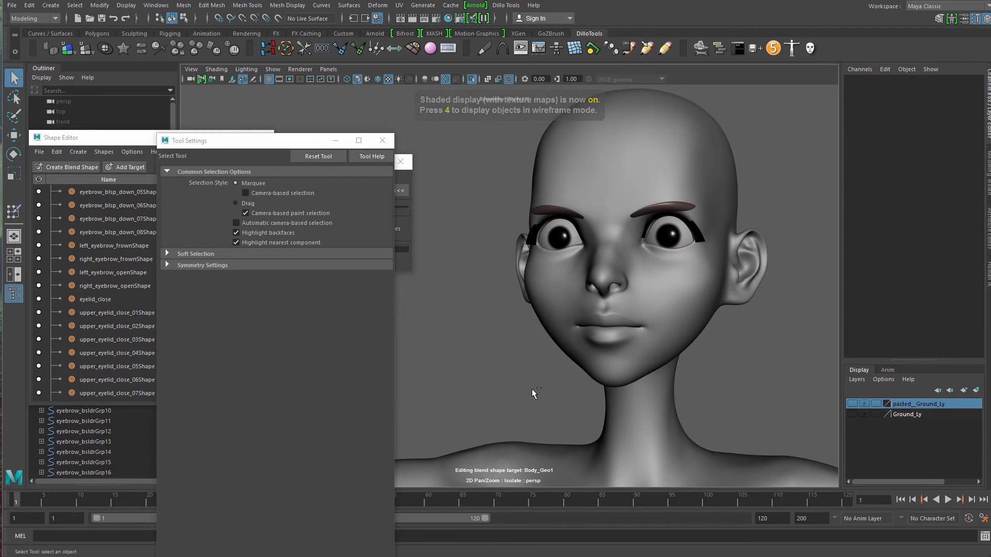
{"action": "key", "text": "ctrl+1"}
{"action": "left_click_drag", "start_coordinate": [527, 357], "coordinate": [548, 358], "text": "alt"}
{"action": "scroll", "coordinate": [482, 347], "scroll_direction": "up", "scroll_amount": 5}
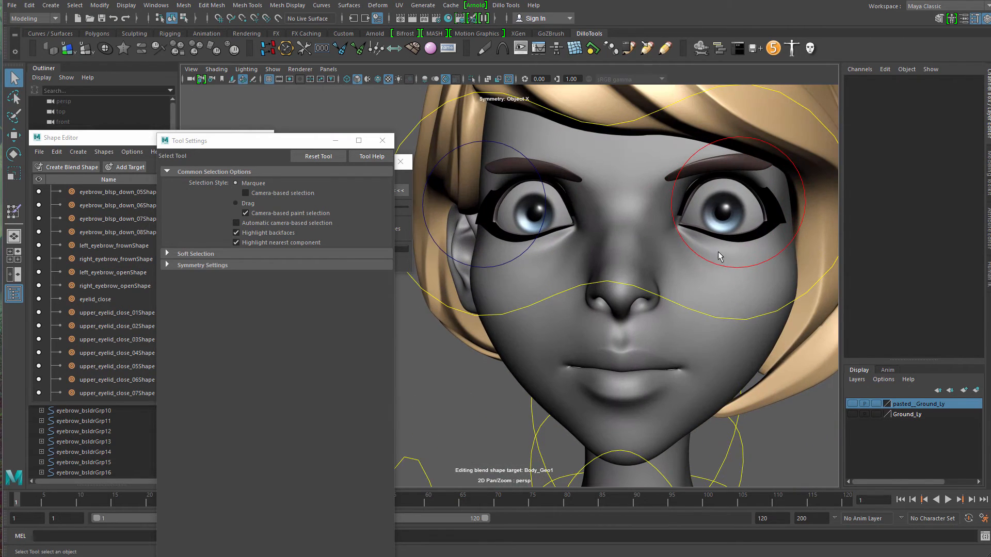
{"action": "left_click", "coordinate": [611, 258]}
{"action": "right_click_drag", "start_coordinate": [611, 258], "coordinate": [446, 135], "text": "alt"}
{"action": "middle_click_drag", "start_coordinate": [415, 254], "coordinate": [503, 265], "text": "alt"}
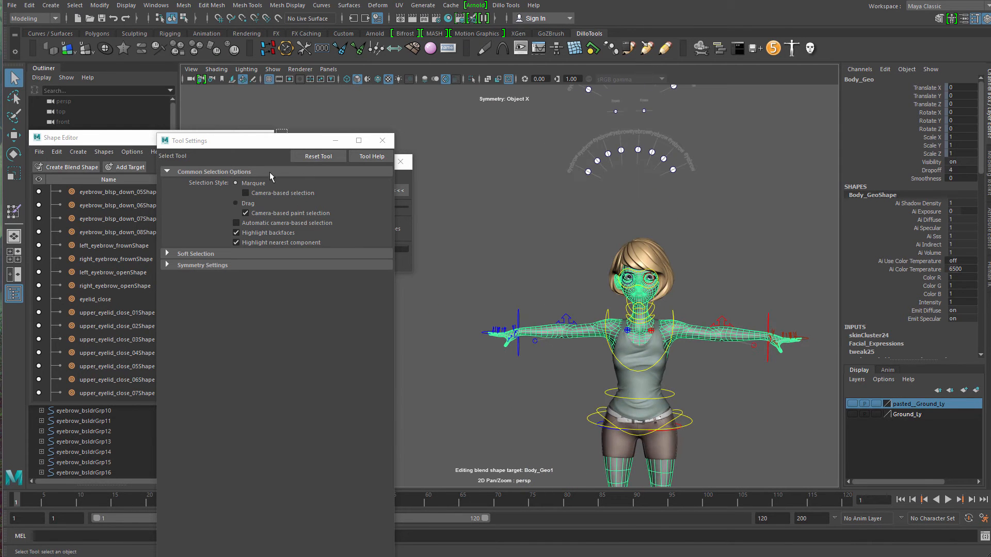
- Rebuild the eyelid_open target of the blend shape as a separate mesh
{"action": "left_click_drag", "start_coordinate": [93, 137], "coordinate": [225, 60]}
{"action": "scroll", "coordinate": [403, 260], "scroll_direction": "down", "scroll_amount": 1}
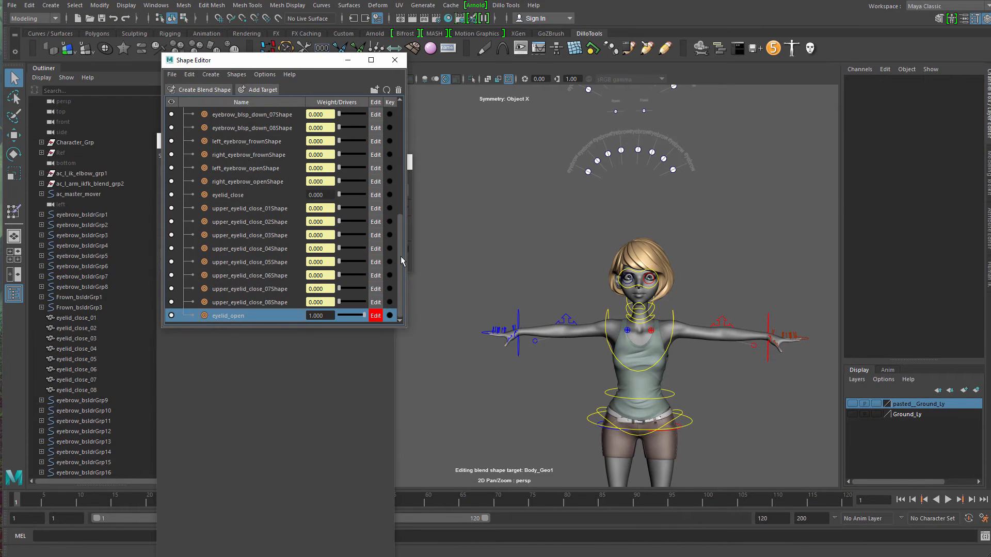
{"action": "right_click", "coordinate": [260, 317]}
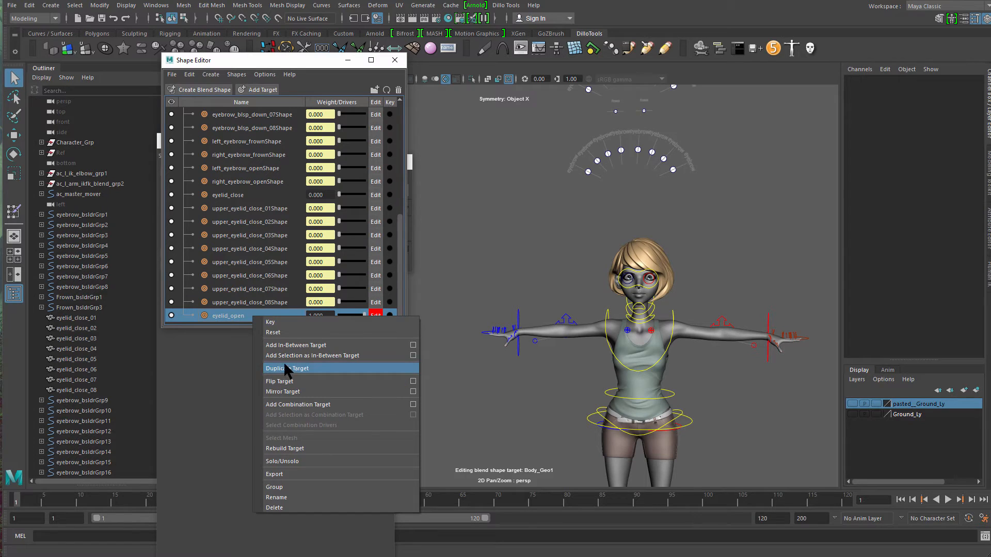
{"action": "left_click", "coordinate": [309, 449]}
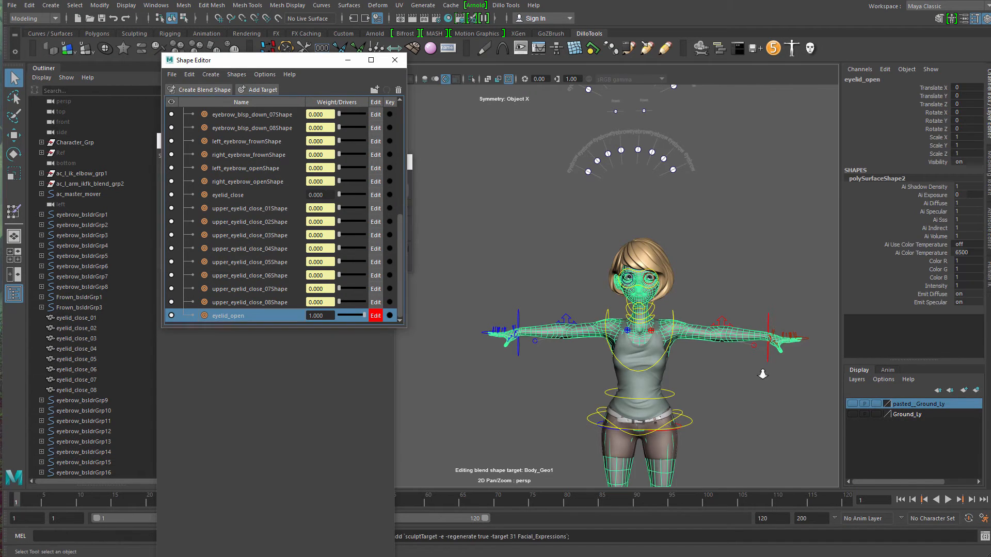
- Move the rebuilt eyelid_open mesh off the character and delete the row of leftover eyelid_close meshes
{"action": "scroll", "coordinate": [691, 296], "scroll_direction": "down", "scroll_amount": 3}
{"action": "scroll", "coordinate": [691, 297], "scroll_direction": "down", "scroll_amount": 6}
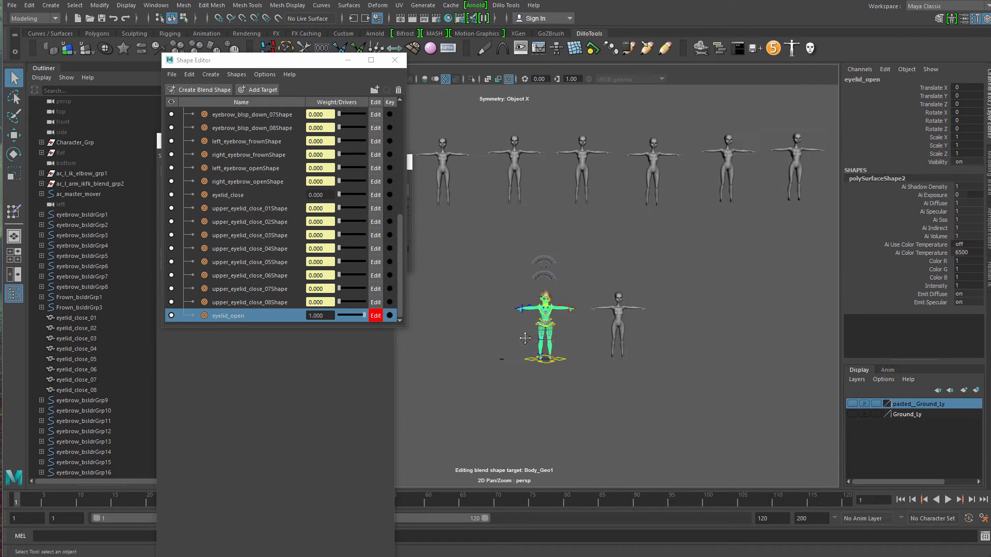
{"action": "key", "text": "w"}
{"action": "left_click_drag", "start_coordinate": [569, 285], "coordinate": [663, 273]}
{"action": "left_click_drag", "start_coordinate": [663, 273], "coordinate": [757, 268], "text": "alt"}
{"action": "key", "text": "Delete"}
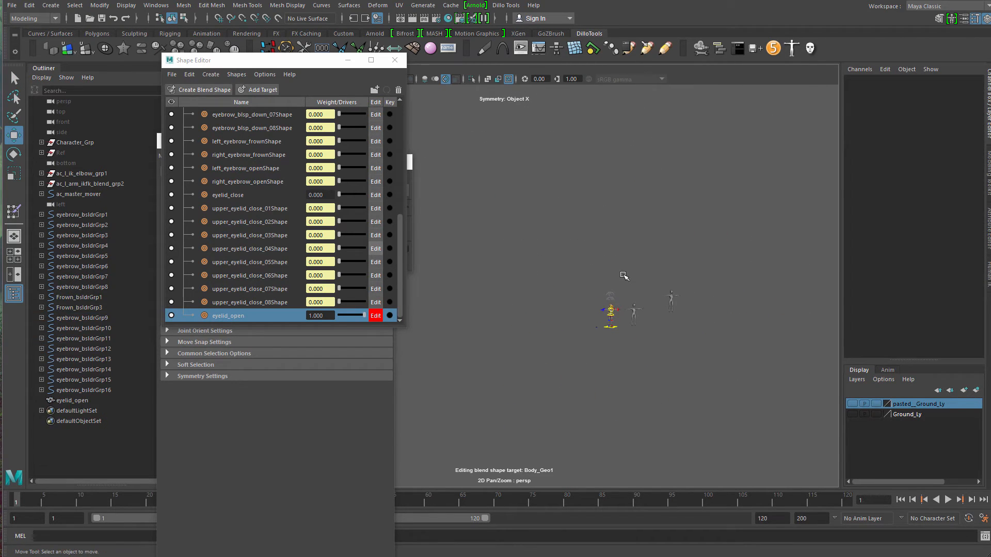
- Place the eyelid_open mesh above the character, at about X -80.15 and Y 264.07
{"action": "right_click_drag", "start_coordinate": [695, 416], "coordinate": [728, 302], "text": "alt"}
{"action": "left_click_drag", "start_coordinate": [727, 303], "coordinate": [691, 253]}
{"action": "right_click_drag", "start_coordinate": [691, 253], "coordinate": [759, 278], "text": "alt"}
{"action": "left_click_drag", "start_coordinate": [768, 274], "coordinate": [576, 194]}
{"action": "key", "text": "f"}
{"action": "middle_click_drag", "start_coordinate": [574, 230], "coordinate": [641, 251], "text": "alt"}
{"action": "right_click_drag", "start_coordinate": [641, 251], "coordinate": [579, 270], "text": "alt"}
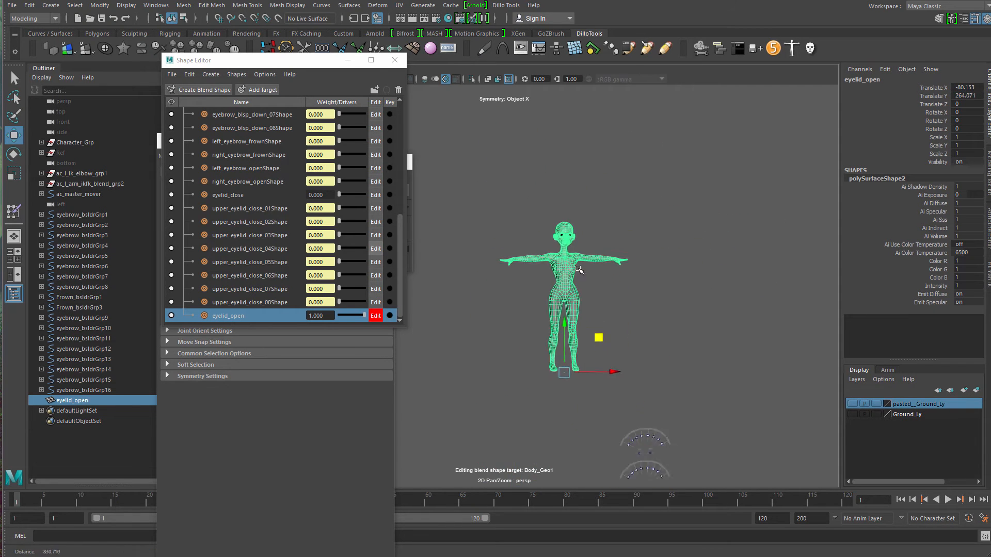
- Examine the open eyes on the eyelid_open mesh's head and select the mesh
{"action": "left_click", "coordinate": [609, 241]}
{"action": "middle_click_drag", "start_coordinate": [608, 241], "coordinate": [558, 239], "text": "alt"}
{"action": "right_click_drag", "start_coordinate": [557, 239], "coordinate": [599, 322], "text": "alt"}
{"action": "middle_click_drag", "start_coordinate": [598, 322], "coordinate": [668, 208], "text": "alt"}
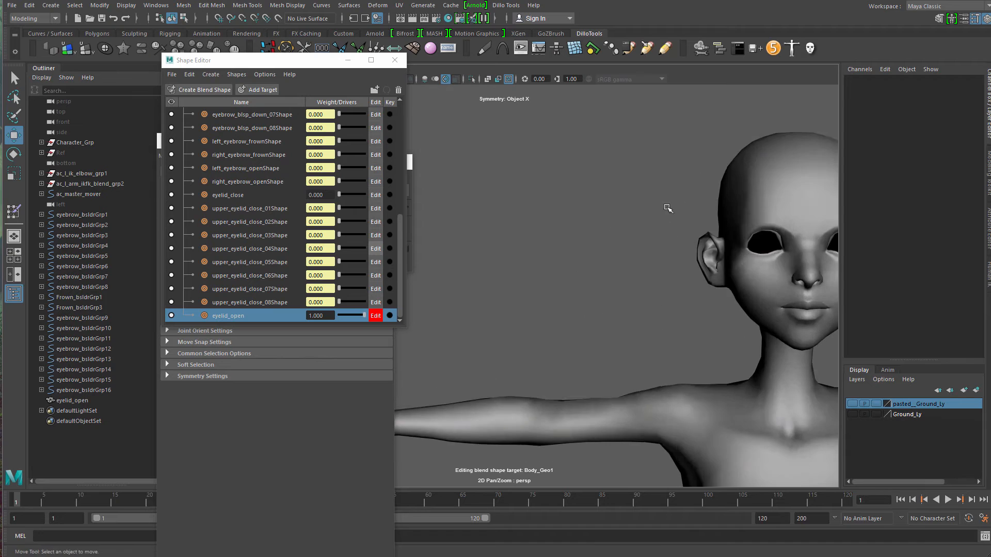
{"action": "left_click", "coordinate": [720, 238]}
{"action": "middle_click_drag", "start_coordinate": [719, 237], "coordinate": [599, 268], "text": "alt"}
{"action": "right_click_drag", "start_coordinate": [598, 269], "coordinate": [575, 325], "text": "alt"}
{"action": "middle_click_drag", "start_coordinate": [575, 325], "coordinate": [499, 319], "text": "alt"}
{"action": "left_click_drag", "start_coordinate": [623, 284], "coordinate": [482, 154]}
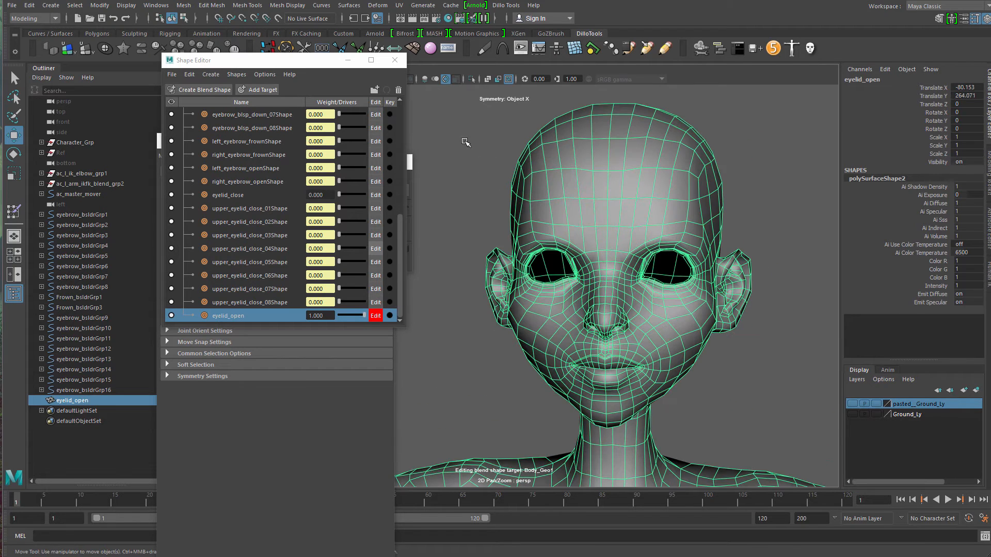
- Clear the floating windows away and make division planes for eyelid_open in Blend Taper with 2 divisions
{"action": "left_click_drag", "start_coordinate": [298, 66], "coordinate": [166, 60]}
{"action": "left_click_drag", "start_coordinate": [320, 150], "coordinate": [364, 115]}
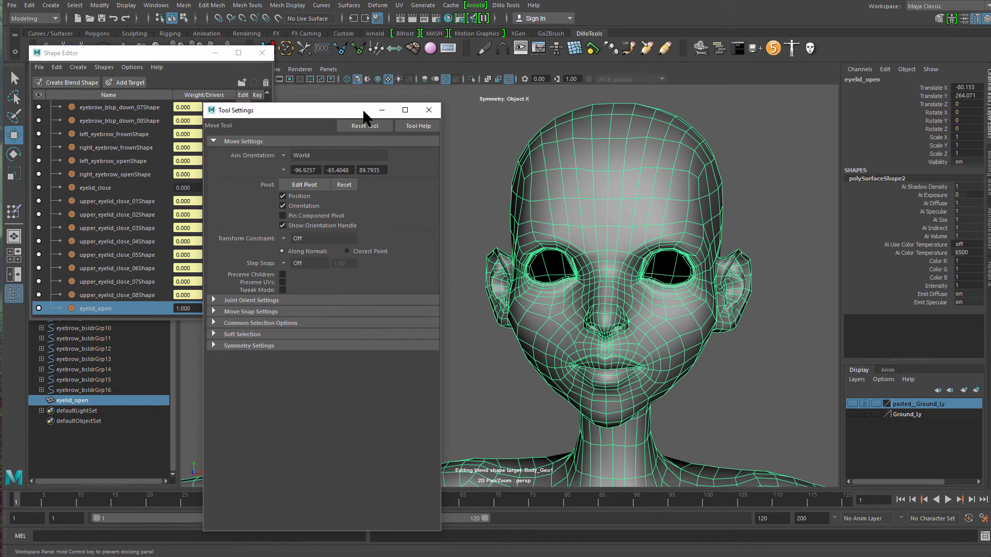
{"action": "left_click", "coordinate": [381, 110]}
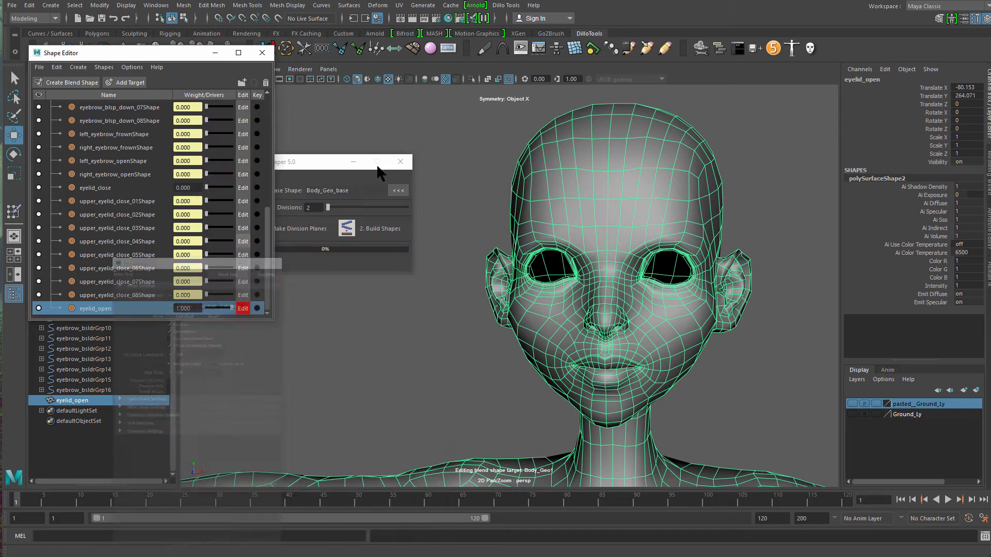
{"action": "left_click", "coordinate": [326, 159]}
{"action": "left_click_drag", "start_coordinate": [325, 156], "coordinate": [355, 151]}
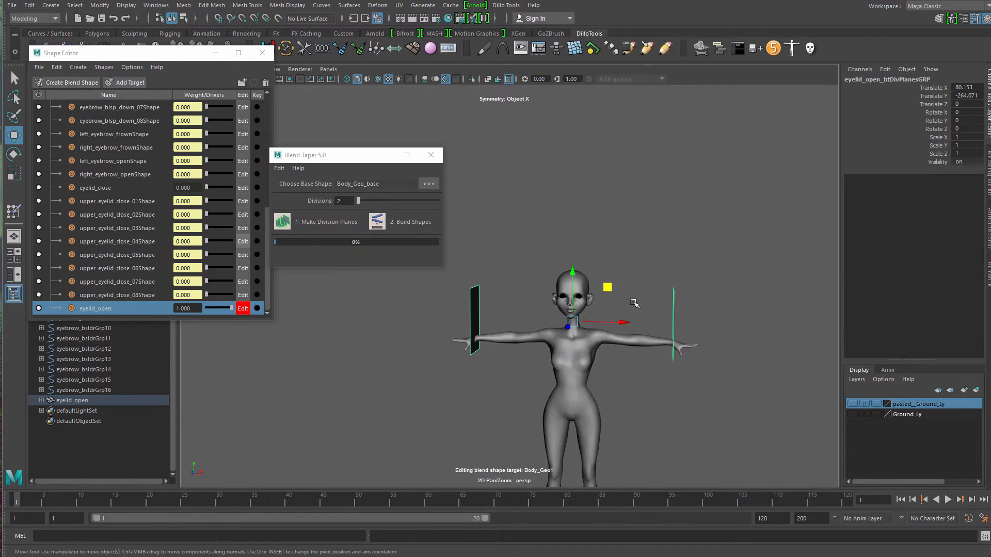
- Scale the two division planes in close to the centre of the face and build the split shapes from eyelid_open
{"action": "key", "text": "r"}
{"action": "left_click_drag", "start_coordinate": [619, 321], "coordinate": [600, 331]}
{"action": "scroll", "coordinate": [577, 321], "scroll_direction": "up", "scroll_amount": 10}
{"action": "middle_click_drag", "start_coordinate": [601, 333], "coordinate": [657, 479], "text": "alt"}
{"action": "scroll", "coordinate": [657, 474], "scroll_direction": "down", "scroll_amount": 4}
{"action": "key", "text": "q"}
{"action": "left_click", "coordinate": [642, 336]}
{"action": "left_click", "coordinate": [383, 228]}
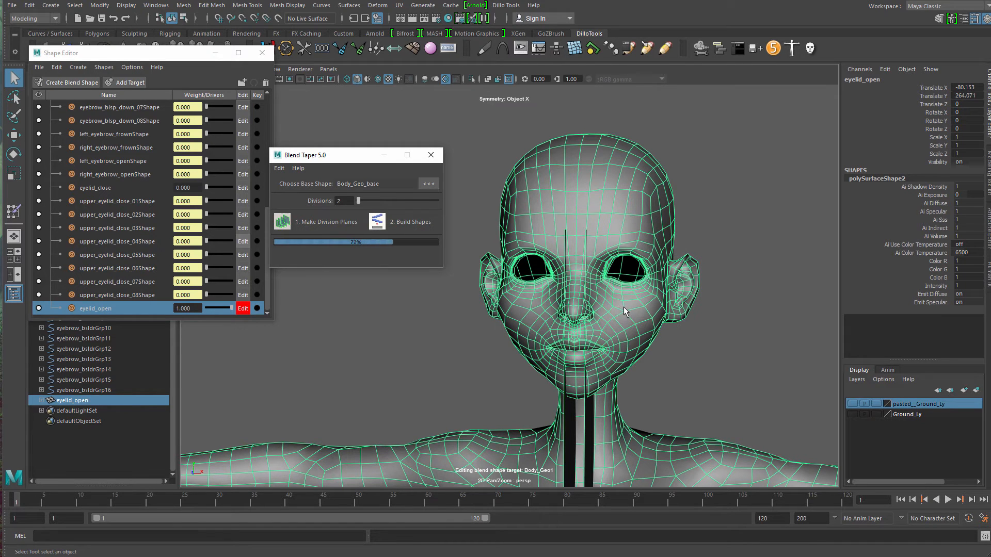
- Move right_eyelid_open and left_eyelid_open side by side above the source mesh, the left one at about X 55.67, Y 192.94
{"action": "scroll", "coordinate": [559, 262], "scroll_direction": "down", "scroll_amount": 10}
{"action": "middle_click_drag", "start_coordinate": [606, 267], "coordinate": [671, 354], "text": "alt"}
{"action": "scroll", "coordinate": [665, 341], "scroll_direction": "down", "scroll_amount": 2}
{"action": "left_click", "coordinate": [645, 278]}
{"action": "left_click", "coordinate": [623, 283]}
{"action": "key", "text": "w"}
{"action": "left_click_drag", "start_coordinate": [648, 322], "coordinate": [584, 306]}
{"action": "left_click", "coordinate": [599, 162]}
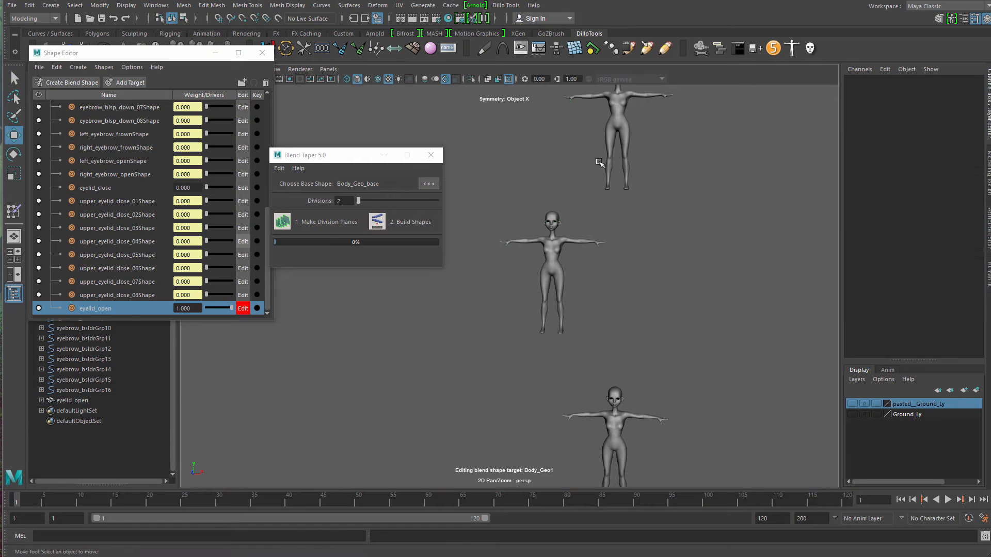
{"action": "left_click", "coordinate": [612, 164]}
{"action": "left_click_drag", "start_coordinate": [654, 158], "coordinate": [706, 307]}
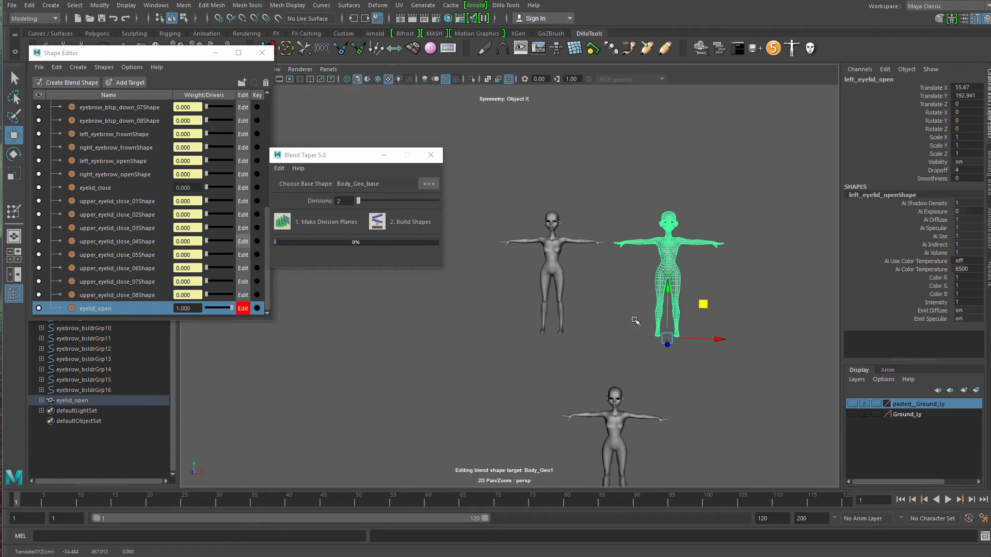
- Compare the eye openings on the right_eyelid_open and left_eyelid_open meshes
{"action": "left_click", "coordinate": [631, 319]}
{"action": "middle_click_drag", "start_coordinate": [630, 317], "coordinate": [667, 333], "text": "alt"}
{"action": "scroll", "coordinate": [619, 309], "scroll_direction": "up", "scroll_amount": 5}
{"action": "left_click_drag", "start_coordinate": [597, 284], "coordinate": [665, 356]}
{"action": "middle_click_drag", "start_coordinate": [645, 379], "coordinate": [465, 401], "text": "alt"}
{"action": "scroll", "coordinate": [463, 401], "scroll_direction": "up", "scroll_amount": 3}
{"action": "middle_click_drag", "start_coordinate": [552, 419], "coordinate": [626, 447], "text": "alt"}
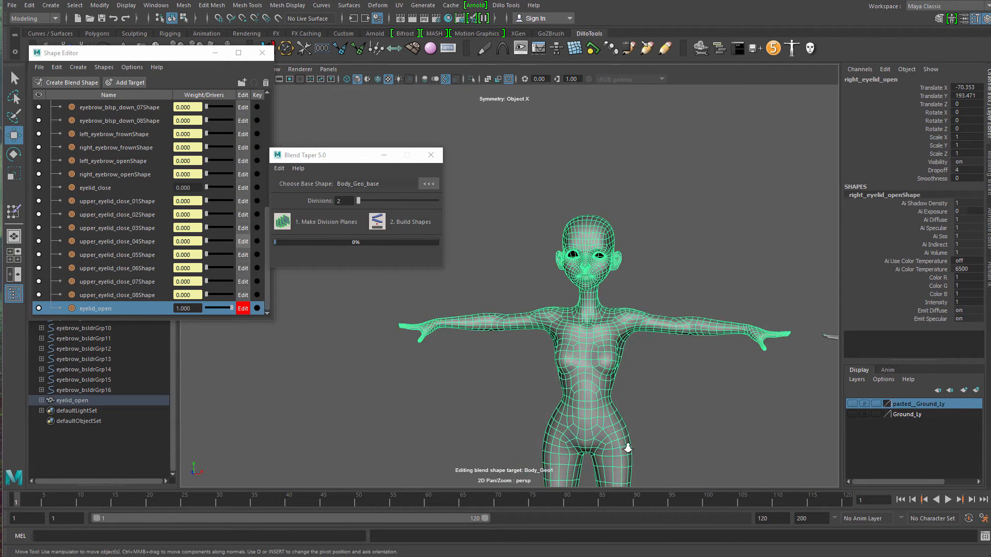
{"action": "scroll", "coordinate": [609, 382], "scroll_direction": "up", "scroll_amount": 4}
{"action": "scroll", "coordinate": [580, 302], "scroll_direction": "down", "scroll_amount": 6}
{"action": "middle_click_drag", "start_coordinate": [653, 297], "coordinate": [584, 230], "text": "alt"}
{"action": "left_click", "coordinate": [681, 222]}
{"action": "left_click_drag", "start_coordinate": [710, 225], "coordinate": [777, 345]}
{"action": "scroll", "coordinate": [645, 364], "scroll_direction": "down", "scroll_amount": 3}
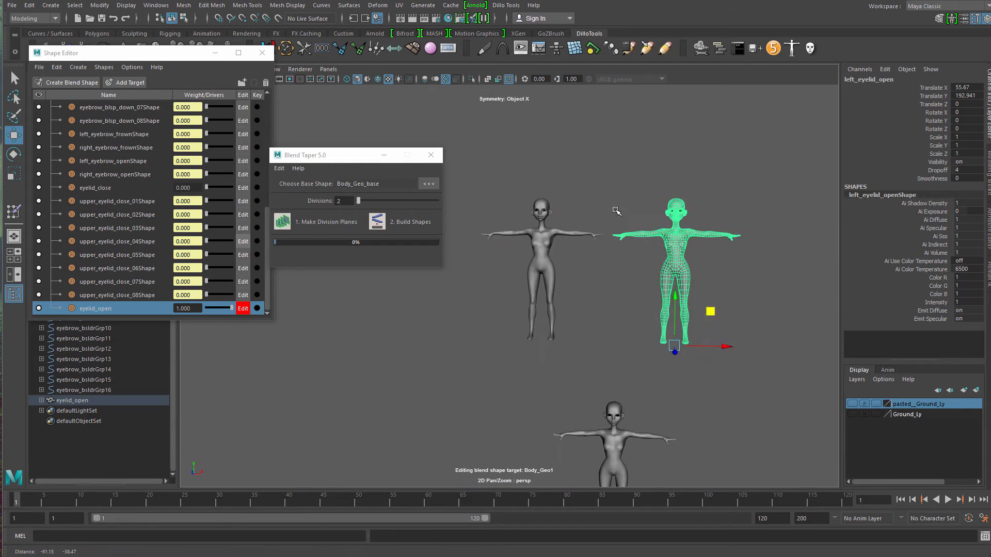
- Select right_eyelid_open and make its division planes in Blend Taper with 2 divisions
{"action": "left_click_drag", "start_coordinate": [518, 235], "coordinate": [566, 247]}
{"action": "middle_click_drag", "start_coordinate": [566, 247], "coordinate": [588, 376], "text": "alt"}
{"action": "scroll", "coordinate": [619, 402], "scroll_direction": "up", "scroll_amount": 5}
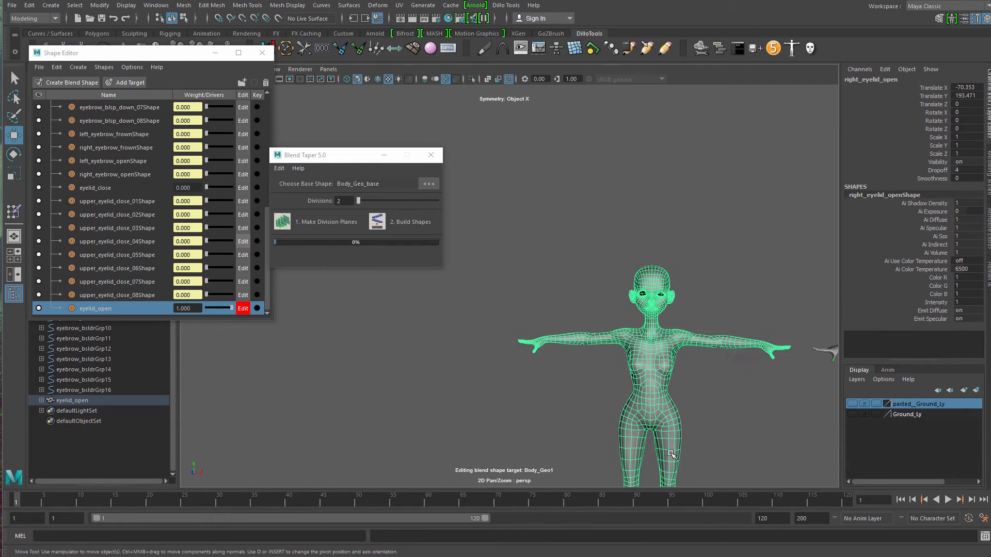
{"action": "middle_click_drag", "start_coordinate": [714, 472], "coordinate": [633, 433], "text": "alt"}
{"action": "scroll", "coordinate": [633, 433], "scroll_direction": "up", "scroll_amount": 3}
{"action": "scroll", "coordinate": [480, 364], "scroll_direction": "up", "scroll_amount": 5}
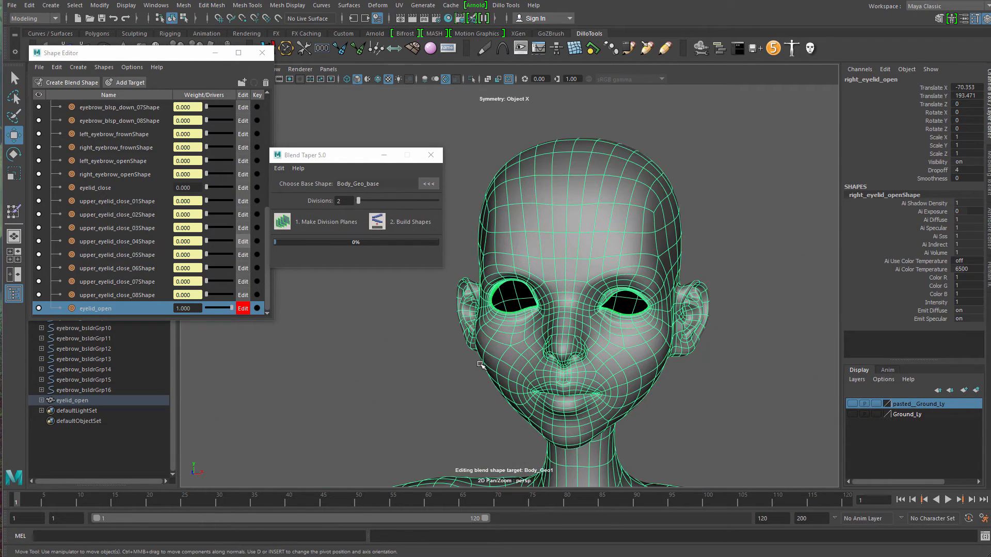
{"action": "left_click", "coordinate": [288, 221]}
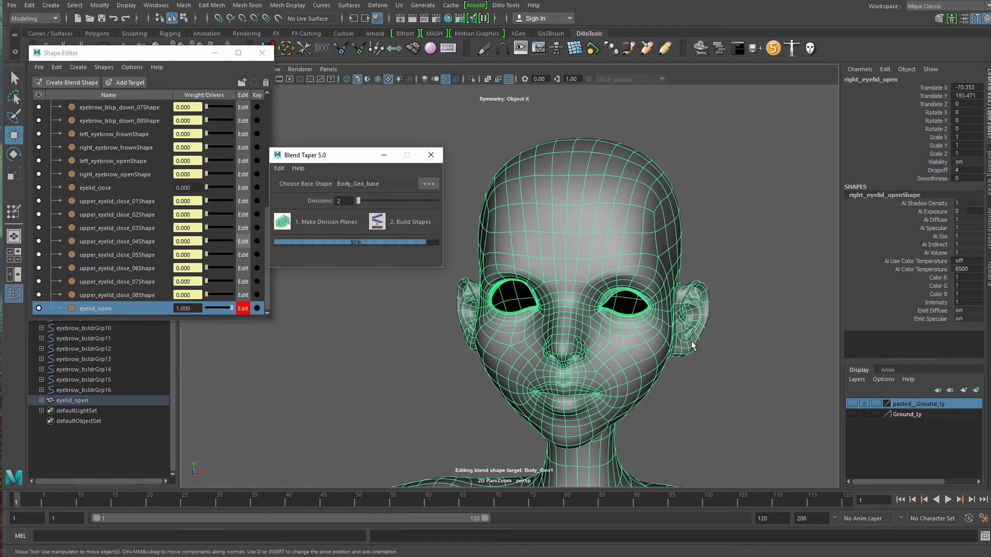
- Move the first division plane of right_eyelid_open inward to the outer side of the character's right eye, at about X -156.53
{"action": "scroll", "coordinate": [692, 346], "scroll_direction": "down", "scroll_amount": 5}
{"action": "middle_click_drag", "start_coordinate": [593, 314], "coordinate": [657, 289], "text": "alt"}
{"action": "left_click", "coordinate": [384, 321]}
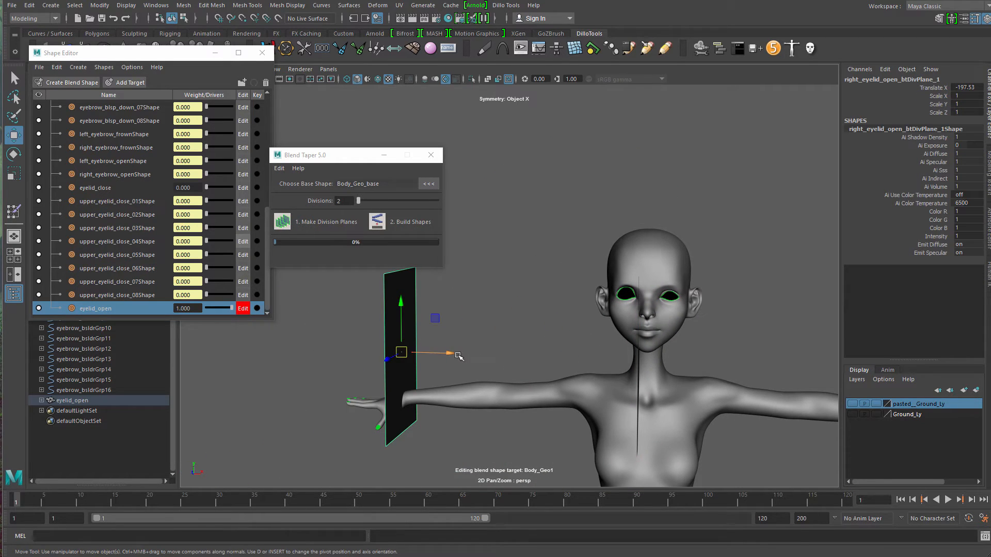
{"action": "left_click_drag", "start_coordinate": [458, 356], "coordinate": [673, 367]}
{"action": "scroll", "coordinate": [671, 368], "scroll_direction": "up", "scroll_amount": 5}
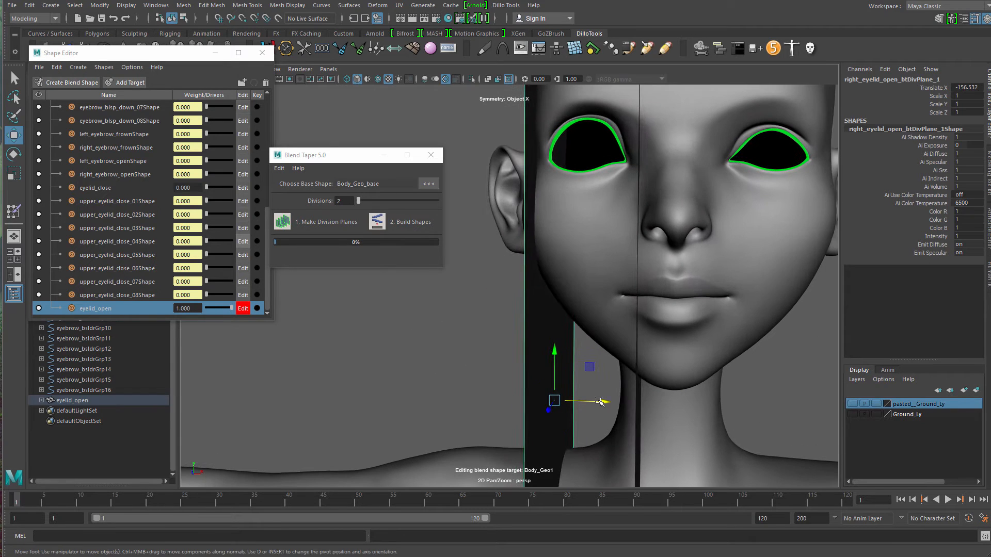
{"action": "left_click_drag", "start_coordinate": [599, 402], "coordinate": [623, 411], "text": "alt"}
{"action": "key", "text": "q"}
{"action": "left_click", "coordinate": [615, 410], "text": "shift"}
{"action": "right_click_drag", "start_coordinate": [614, 411], "coordinate": [528, 343], "text": "alt"}
{"action": "key", "text": "r"}
{"action": "left_click_drag", "start_coordinate": [528, 342], "coordinate": [586, 341], "text": "alt"}
{"action": "left_click", "coordinate": [345, 324]}
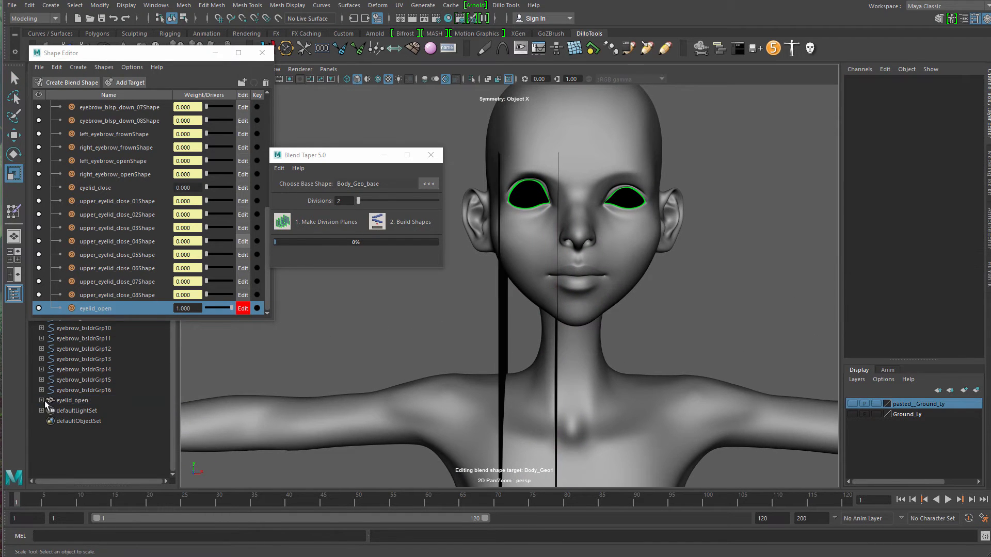
- Expand the eyelid_open hierarchy down to right_eyelid_open and select its division planes group, right_eyelid_open_btDivPlanesGRP
{"action": "left_click", "coordinate": [42, 401]}
{"action": "left_click", "coordinate": [86, 411]}
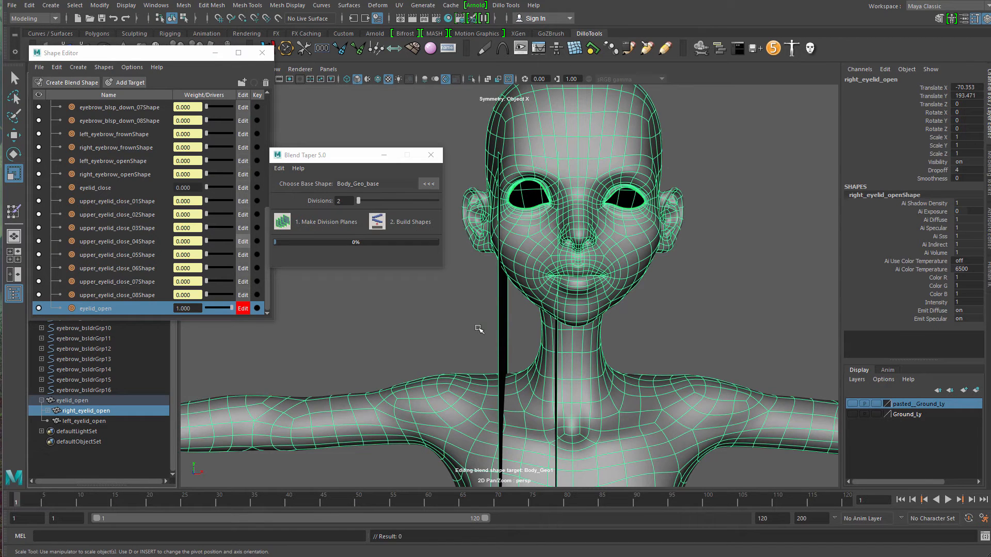
{"action": "left_click", "coordinate": [501, 340]}
{"action": "key", "text": "Up"}
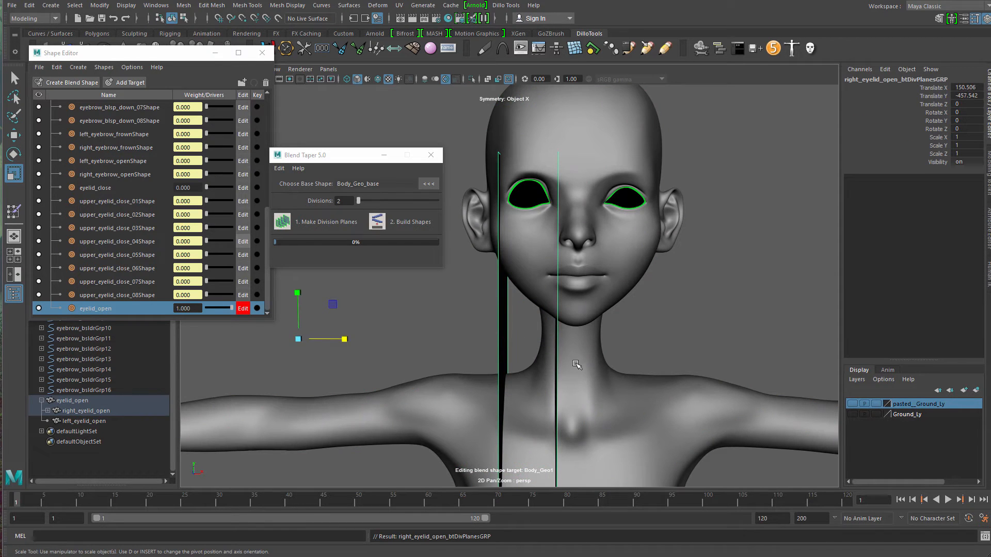
{"action": "scroll", "coordinate": [449, 339], "scroll_direction": "down", "scroll_amount": 3}
{"action": "left_click", "coordinate": [48, 410]}
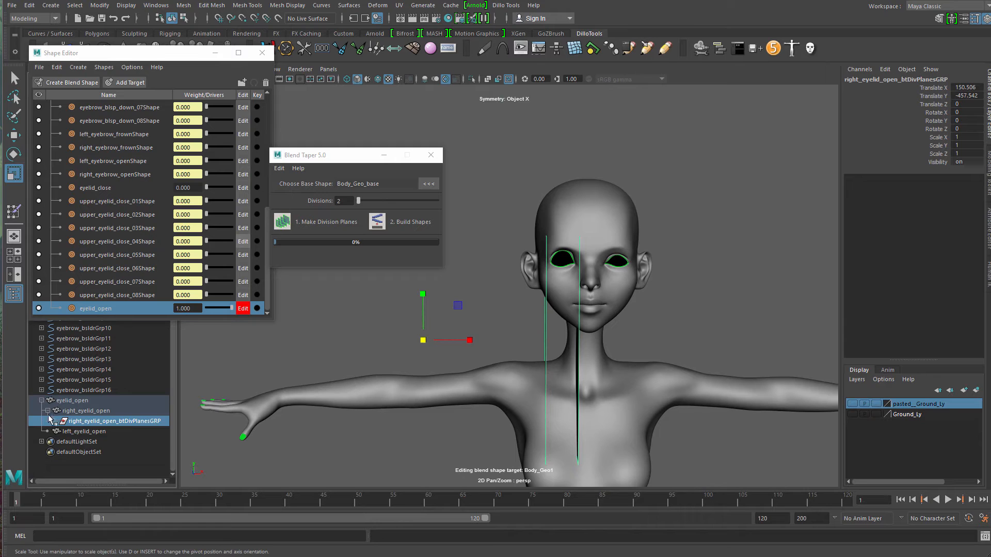
{"action": "middle_click_drag", "start_coordinate": [549, 342], "coordinate": [466, 374], "text": "alt"}
{"action": "right_click_drag", "start_coordinate": [466, 373], "coordinate": [491, 372], "text": "alt"}
{"action": "middle_click_drag", "start_coordinate": [448, 376], "coordinate": [486, 342], "text": "alt"}
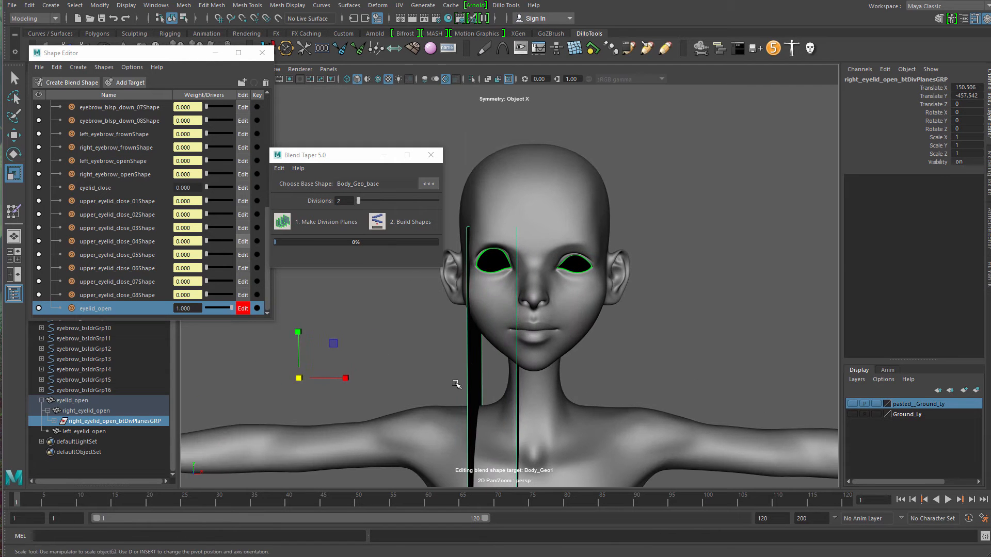
- Align the division planes with the right eye's outer and inner corners, X about -155.58 and -152.76, and build shapes from right_eyelid_open
{"action": "left_click", "coordinate": [470, 380]}
{"action": "key", "text": "w"}
{"action": "left_click_drag", "start_coordinate": [523, 379], "coordinate": [538, 379]}
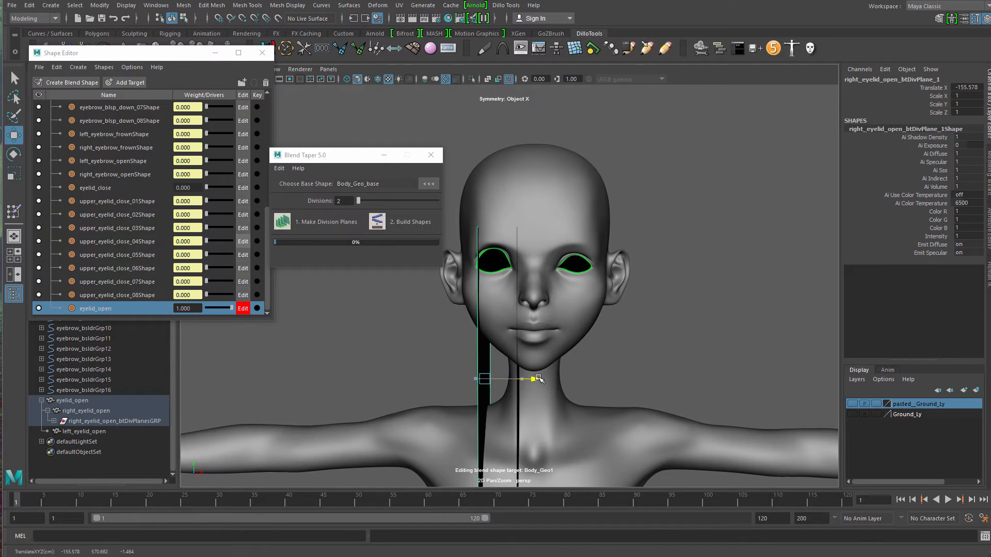
{"action": "left_click", "coordinate": [518, 392]}
{"action": "key", "text": "w"}
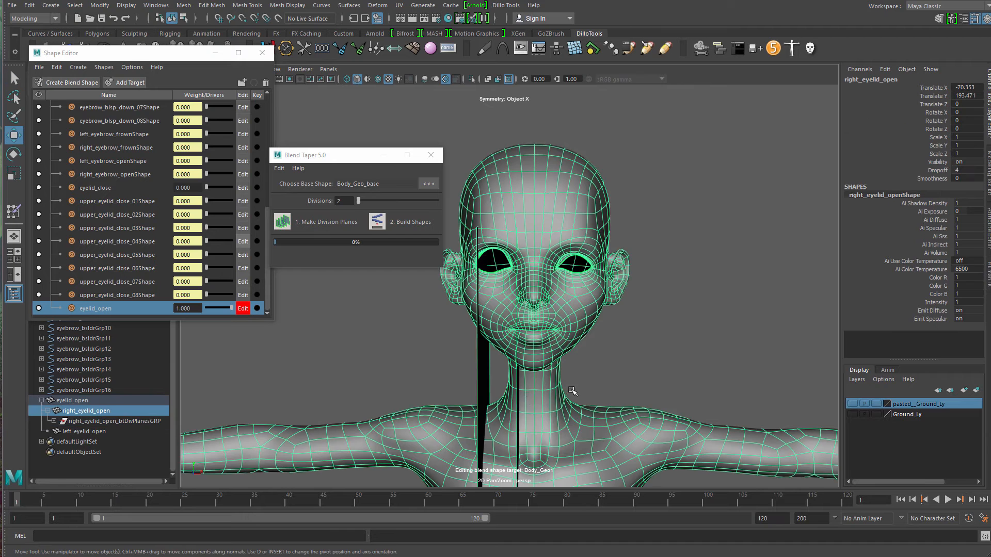
{"action": "left_click", "coordinate": [518, 391]}
{"action": "left_click_drag", "start_coordinate": [573, 379], "coordinate": [568, 381]}
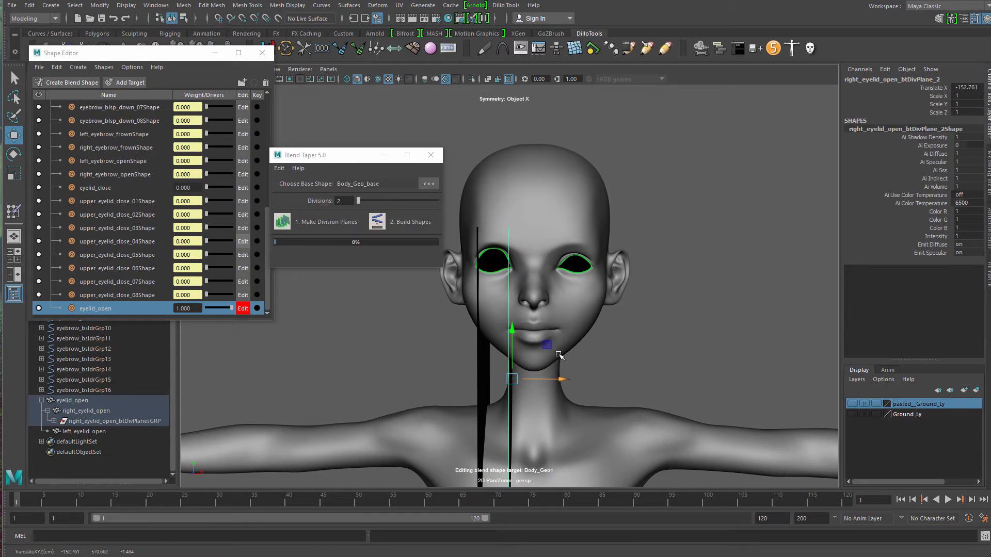
{"action": "left_click", "coordinate": [563, 300]}
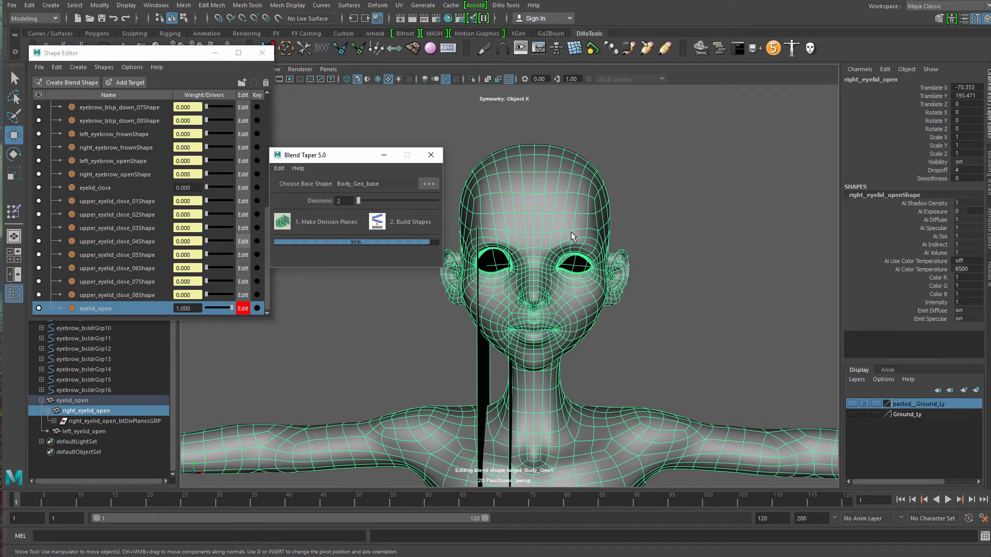
- Move right_right_eyelid_open and left_right_eyelid_open side by side above right_eyelid_open, the latter at about X 30.51, Y 178.49
{"action": "right_click_drag", "start_coordinate": [571, 258], "coordinate": [454, 232], "text": "alt"}
{"action": "middle_click_drag", "start_coordinate": [547, 244], "coordinate": [652, 343], "text": "alt"}
{"action": "right_click_drag", "start_coordinate": [652, 342], "coordinate": [439, 221], "text": "alt"}
{"action": "middle_click_drag", "start_coordinate": [439, 222], "coordinate": [472, 292], "text": "alt"}
{"action": "right_click_drag", "start_coordinate": [472, 292], "coordinate": [433, 273], "text": "alt"}
{"action": "left_click_drag", "start_coordinate": [542, 228], "coordinate": [520, 302]}
{"action": "left_click_drag", "start_coordinate": [543, 134], "coordinate": [629, 187]}
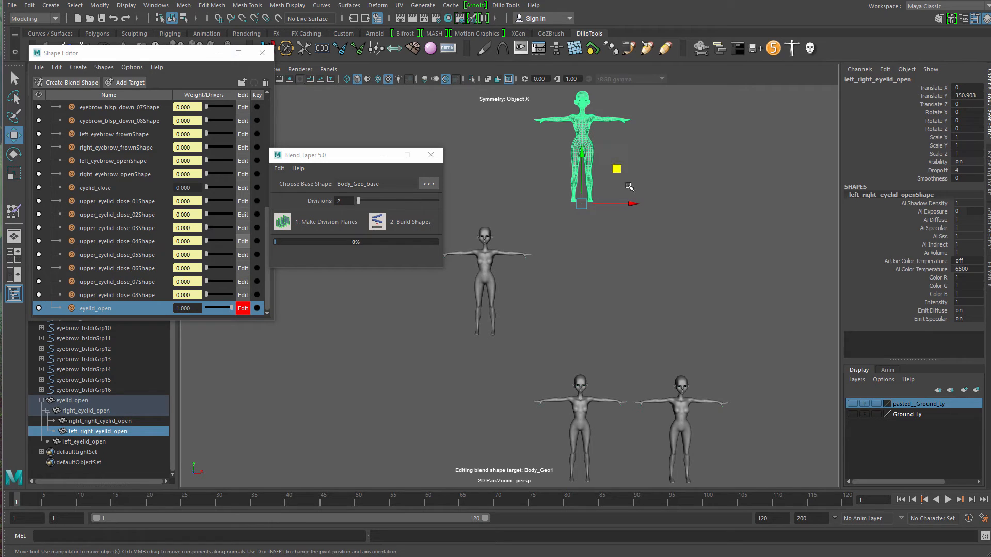
{"action": "left_click_drag", "start_coordinate": [628, 269], "coordinate": [635, 285]}
{"action": "key", "text": "ctrl+z"}
{"action": "left_click_drag", "start_coordinate": [618, 169], "coordinate": [640, 308]}
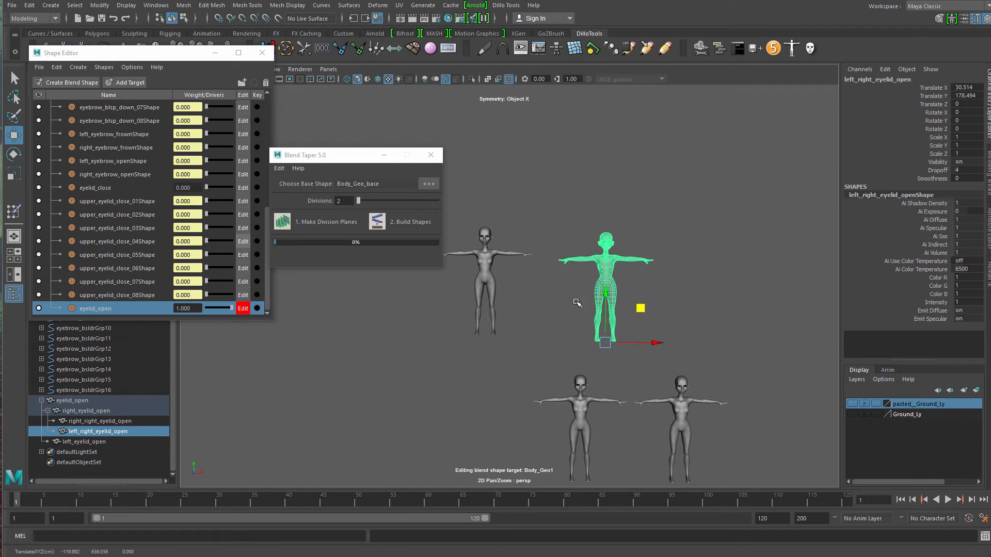
- Make two division planes for right_right_eyelid_open with Blend Taper
{"action": "middle_click_drag", "start_coordinate": [439, 309], "coordinate": [437, 361], "text": "alt"}
{"action": "right_click_drag", "start_coordinate": [438, 361], "coordinate": [478, 378], "text": "alt"}
{"action": "middle_click_drag", "start_coordinate": [481, 356], "coordinate": [547, 312], "text": "alt"}
{"action": "left_click", "coordinate": [510, 376]}
{"action": "middle_click_drag", "start_coordinate": [509, 377], "coordinate": [528, 425], "text": "alt"}
{"action": "right_click_drag", "start_coordinate": [465, 436], "coordinate": [474, 486], "text": "alt"}
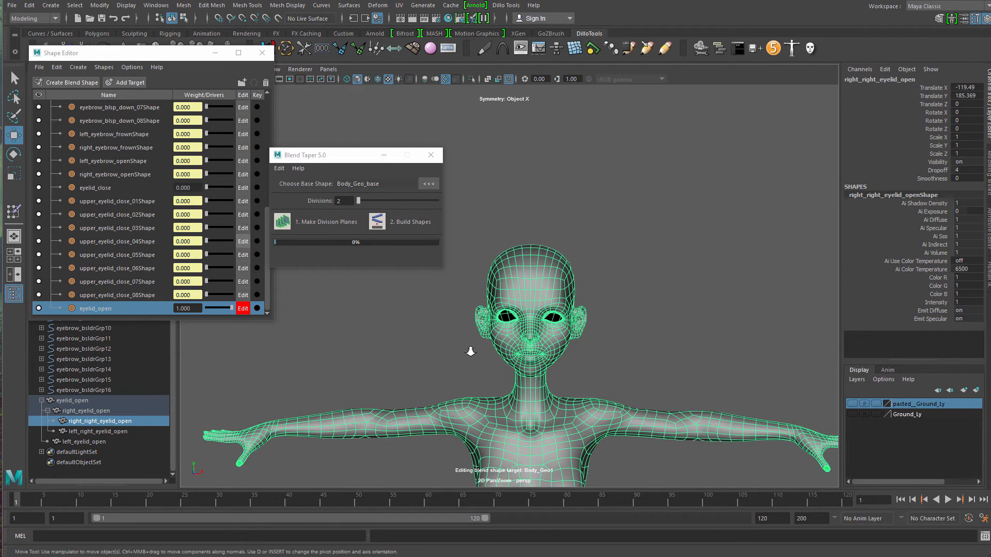
{"action": "right_click_drag", "start_coordinate": [471, 351], "coordinate": [462, 399], "text": "alt"}
{"action": "left_click", "coordinate": [330, 290]}
{"action": "left_click", "coordinate": [287, 230]}
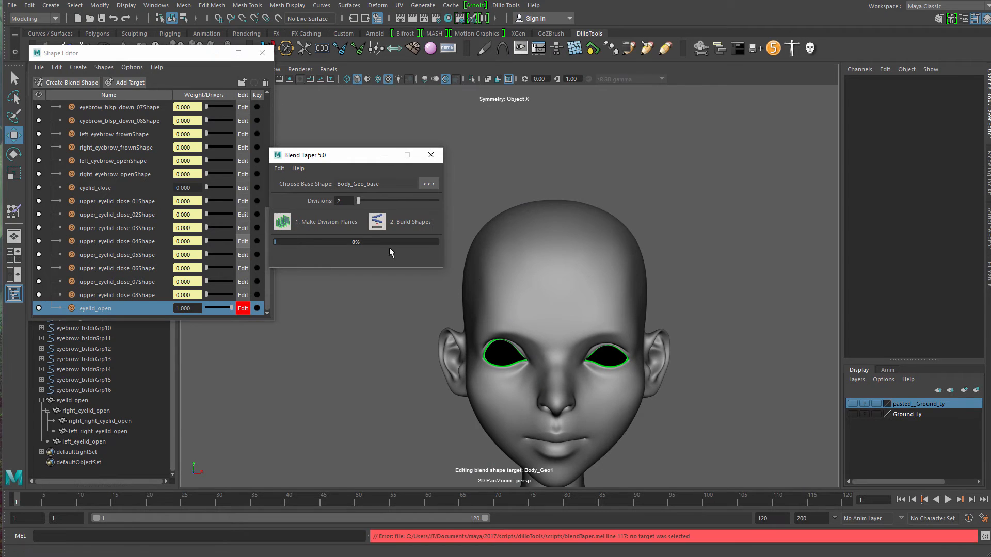
{"action": "left_click", "coordinate": [456, 331]}
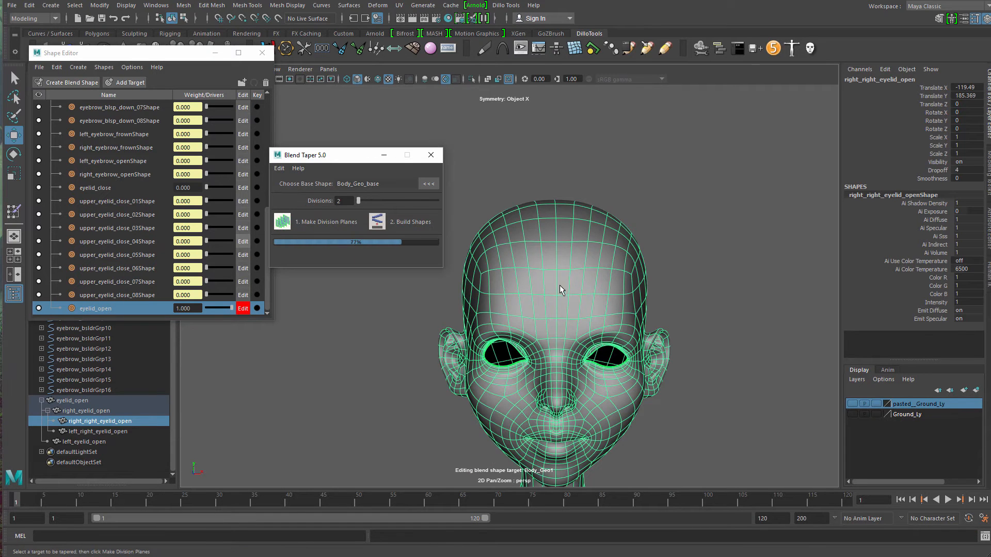
- Move the first division plane of right_right_eyelid_open inward to the outer corner of the character's right eye
{"action": "right_click_drag", "start_coordinate": [540, 277], "coordinate": [373, 184], "text": "alt"}
{"action": "middle_click_drag", "start_coordinate": [320, 305], "coordinate": [619, 322], "text": "alt"}
{"action": "left_click", "coordinate": [552, 311]}
{"action": "middle_click_drag", "start_coordinate": [537, 303], "coordinate": [453, 271], "text": "alt"}
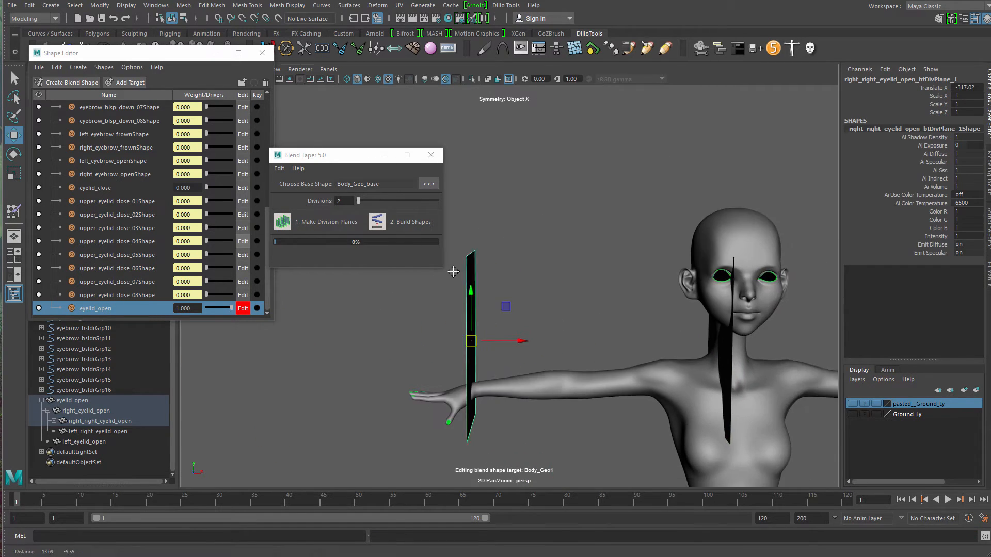
{"action": "left_click_drag", "start_coordinate": [519, 340], "coordinate": [730, 325]}
{"action": "key", "text": "f"}
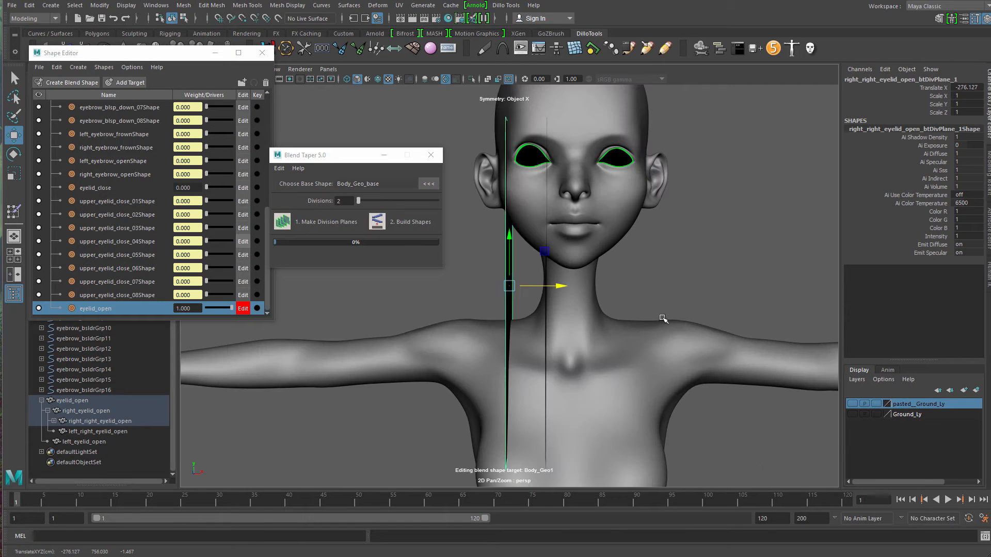
{"action": "left_click_drag", "start_coordinate": [662, 318], "coordinate": [650, 339]}
{"action": "left_click_drag", "start_coordinate": [549, 290], "coordinate": [578, 285]}
- Align the second division plane with the middle of the right eye, at about X -274.05, and build shapes from right_right_eyelid_open
{"action": "left_click", "coordinate": [547, 308]}
{"action": "key", "text": "w"}
{"action": "middle_click_drag", "start_coordinate": [580, 286], "coordinate": [593, 345], "text": "alt"}
{"action": "scroll", "coordinate": [603, 345], "scroll_direction": "up", "scroll_amount": 4}
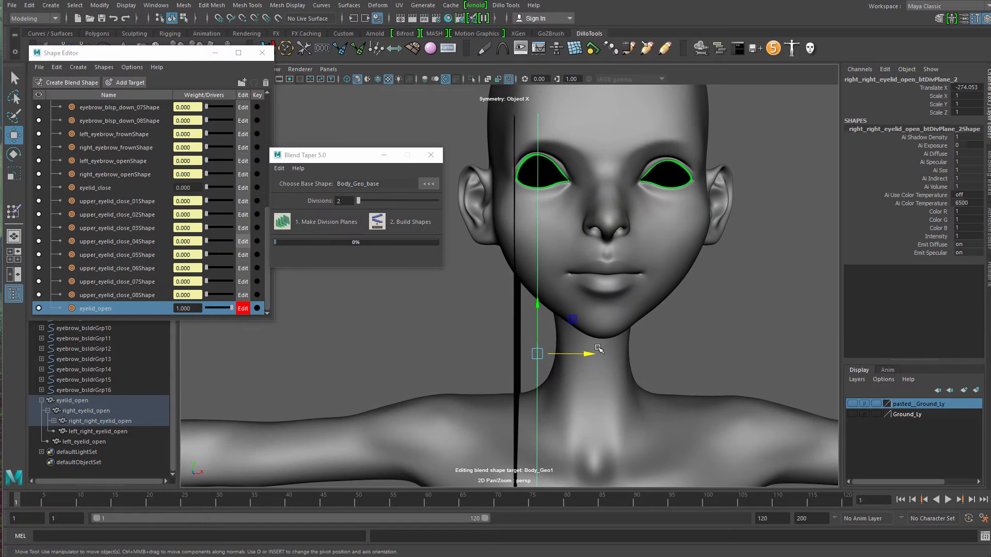
{"action": "left_click_drag", "start_coordinate": [587, 355], "coordinate": [589, 356]}
{"action": "left_click", "coordinate": [620, 270]}
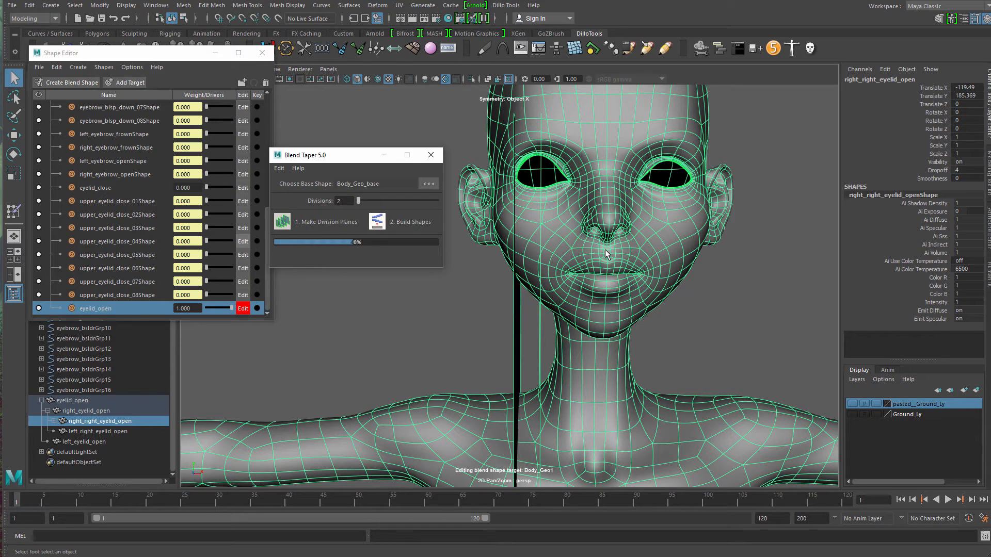
- Move right_right_right_eyelid_open out above its parent mesh, to about X -81.32, Y 182.26
{"action": "right_click_drag", "start_coordinate": [580, 240], "coordinate": [448, 237], "text": "alt"}
{"action": "middle_click_drag", "start_coordinate": [448, 237], "coordinate": [583, 415], "text": "alt"}
{"action": "right_click_drag", "start_coordinate": [583, 414], "coordinate": [473, 281], "text": "alt"}
{"action": "middle_click_drag", "start_coordinate": [474, 281], "coordinate": [475, 333], "text": "alt"}
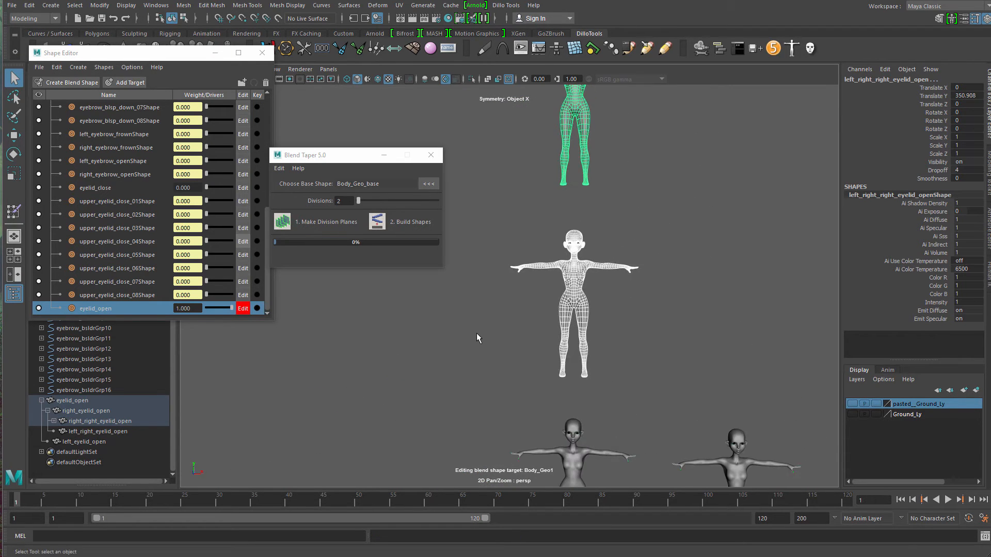
{"action": "left_click", "coordinate": [476, 333]}
{"action": "left_click", "coordinate": [583, 325]}
{"action": "key", "text": "w"}
{"action": "left_click_drag", "start_coordinate": [611, 341], "coordinate": [523, 333]}
- Move left_right_right_eyelid_open beside its sibling, at about X 42.95, Y 182.45, and shift both shapes slightly in negative X
{"action": "middle_click_drag", "start_coordinate": [612, 314], "coordinate": [636, 375], "text": "alt"}
{"action": "right_click_drag", "start_coordinate": [636, 375], "coordinate": [608, 270], "text": "alt"}
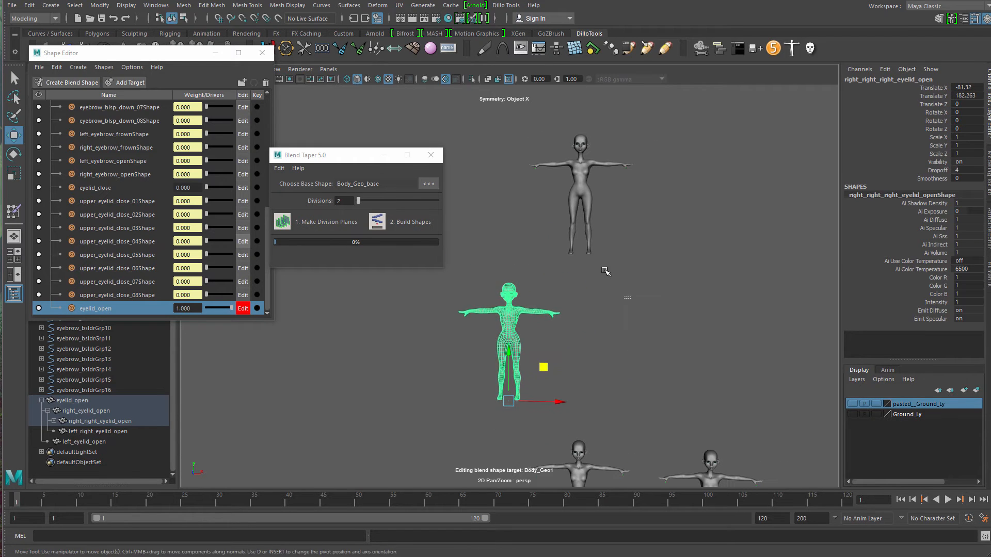
{"action": "left_click", "coordinate": [609, 269]}
{"action": "left_click", "coordinate": [588, 217]}
{"action": "left_click_drag", "start_coordinate": [615, 225], "coordinate": [662, 385]}
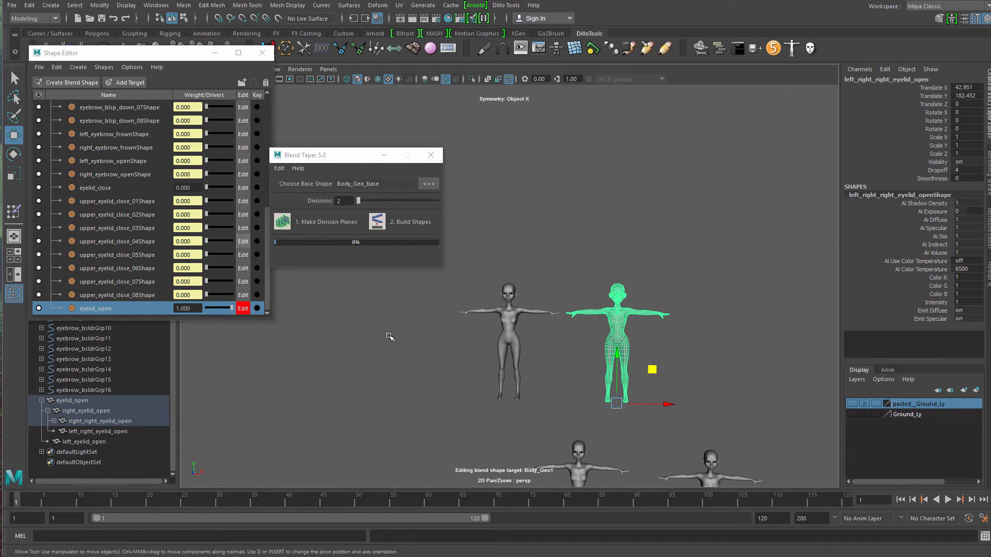
{"action": "left_click_drag", "start_coordinate": [389, 336], "coordinate": [671, 398]}
{"action": "left_click_drag", "start_coordinate": [543, 401], "coordinate": [521, 401]}
- Make two division planes for left_right_eyelid_open with Blend Taper
{"action": "middle_click_drag", "start_coordinate": [522, 401], "coordinate": [421, 203], "text": "alt"}
{"action": "left_click", "coordinate": [613, 330]}
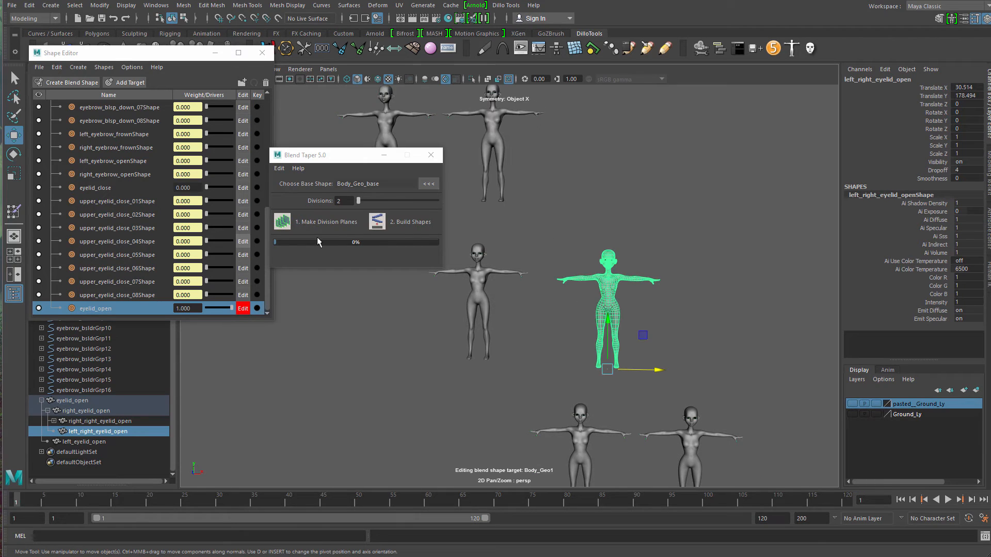
{"action": "left_click", "coordinate": [287, 230]}
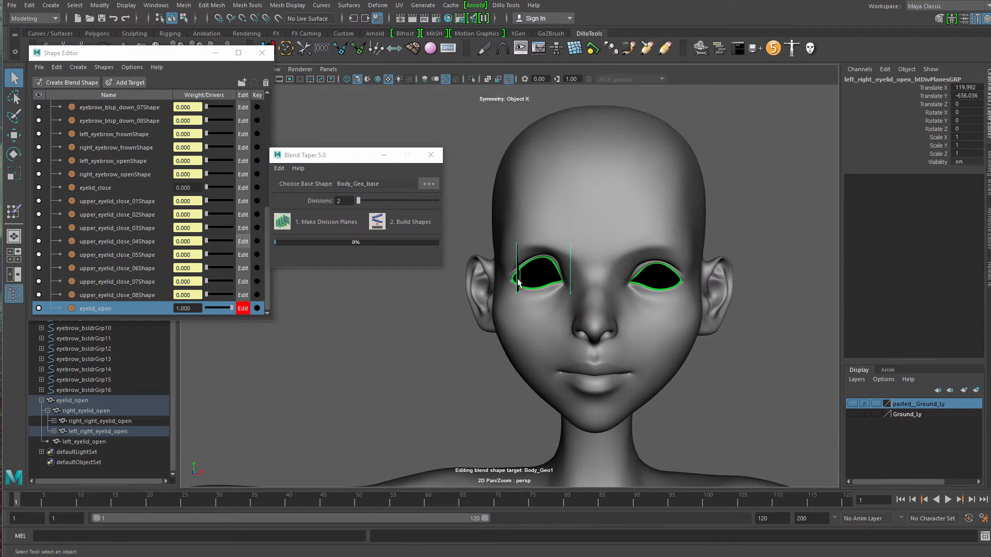
- Adjust the division planes along X at the character's right eye and build shapes from left_right_eyelid_open
{"action": "key", "text": "w"}
{"action": "left_click", "coordinate": [572, 289]}
{"action": "left_click", "coordinate": [518, 277]}
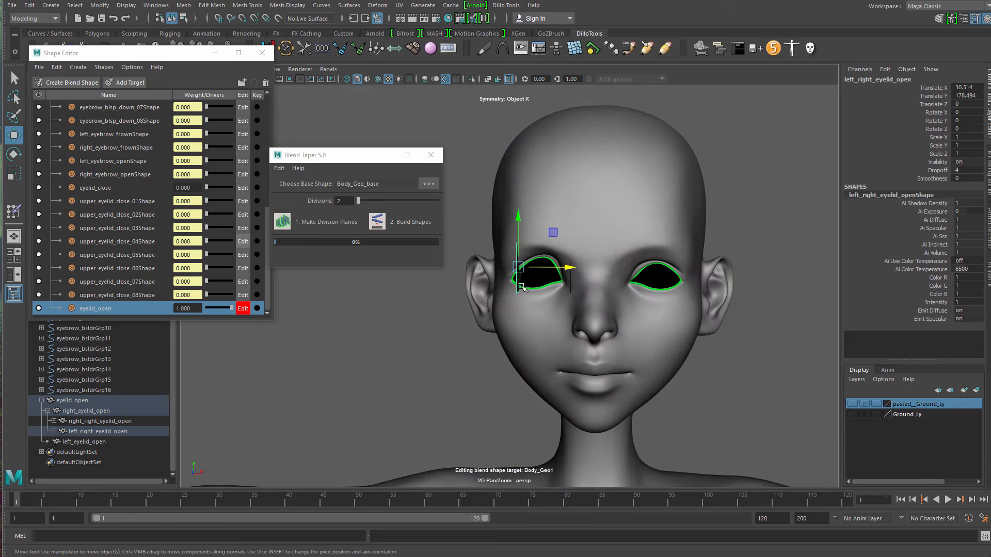
{"action": "mouse_move", "coordinate": [575, 268]}
{"action": "left_mouse_down"}
{"action": "mouse_move", "coordinate": [611, 267]}
{"action": "mouse_move", "coordinate": [585, 269]}
{"action": "left_mouse_up"}
{"action": "left_click", "coordinate": [570, 274]}
{"action": "key", "text": "w"}
{"action": "key", "text": "q"}
{"action": "left_click", "coordinate": [589, 303]}
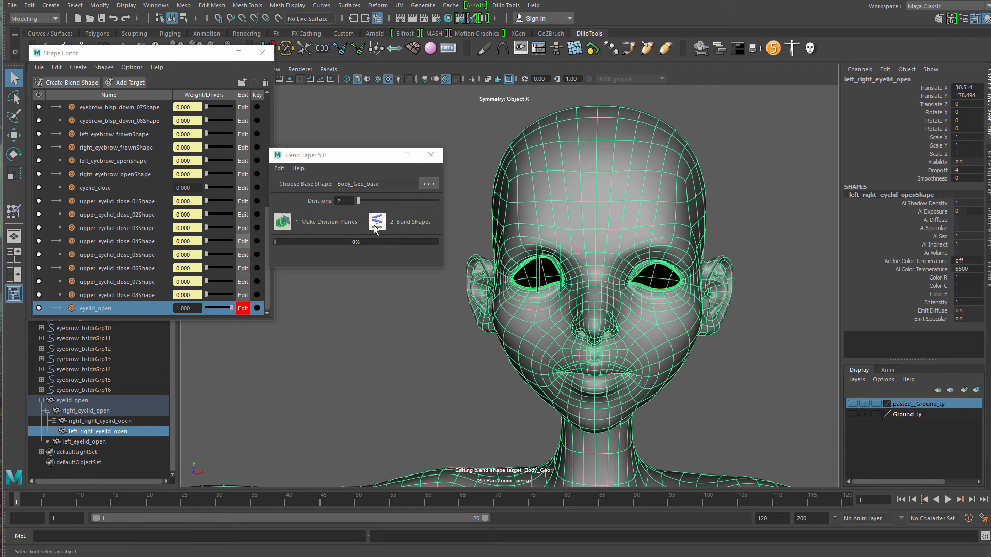
{"action": "left_click", "coordinate": [374, 226]}
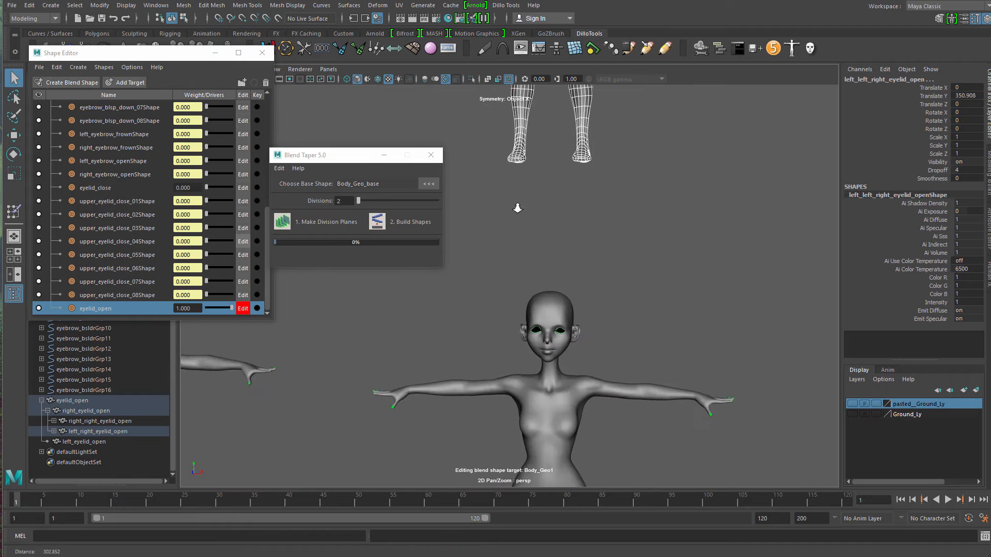
- Place right_left_right_eyelid_open at about Y 189.51 and left_left_right_eyelid_open beside it, in line with the other two divided shapes
{"action": "left_click", "coordinate": [621, 274]}
{"action": "key", "text": "w"}
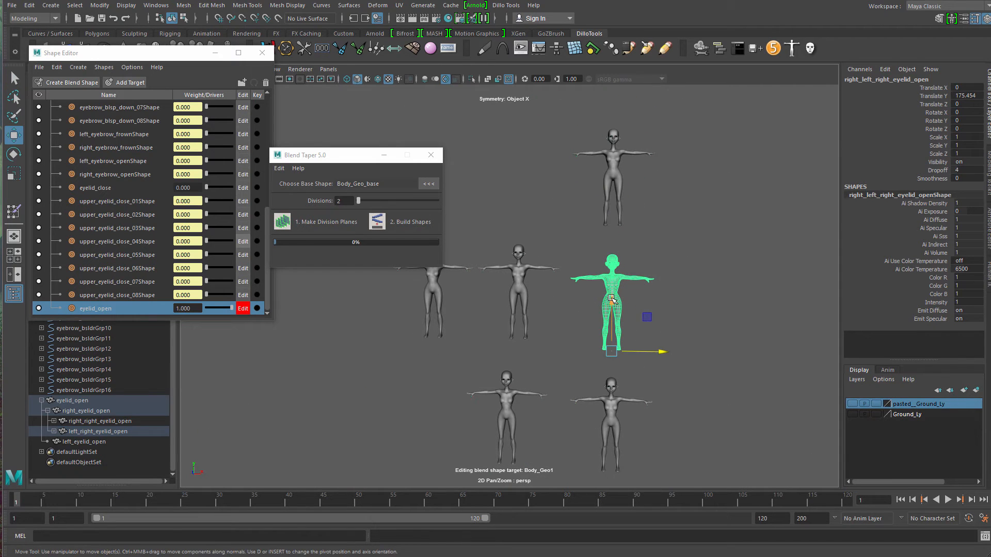
{"action": "left_click_drag", "start_coordinate": [611, 299], "coordinate": [613, 290]}
{"action": "left_click", "coordinate": [618, 178]}
{"action": "left_click_drag", "start_coordinate": [648, 194], "coordinate": [738, 312]}
- Unparent the four divided eyelid shapes in the upper row and delete the remaining eyelid_open hierarchy
{"action": "scroll", "coordinate": [681, 285], "scroll_direction": "down", "scroll_amount": 4}
{"action": "left_click_drag", "start_coordinate": [544, 216], "coordinate": [785, 306]}
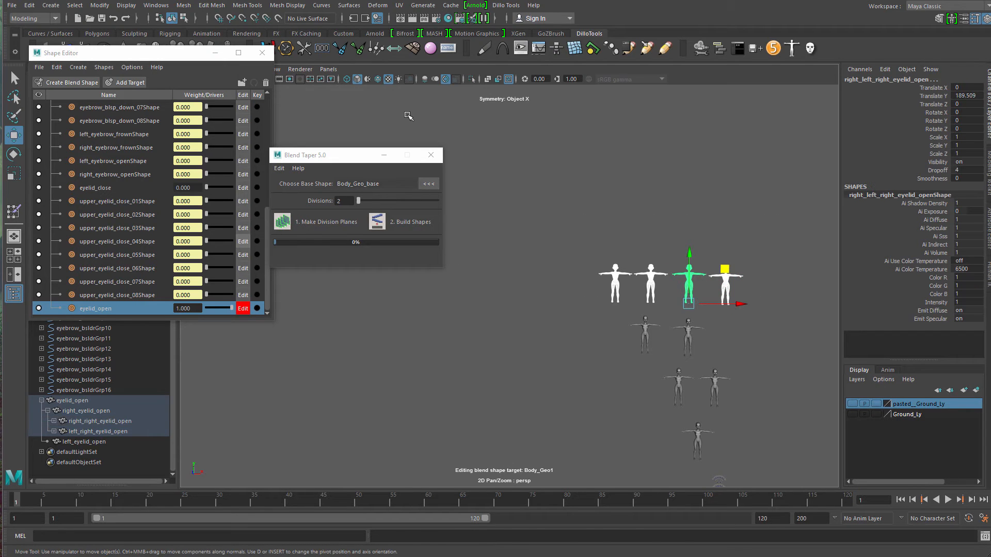
{"action": "key", "text": "shift+p"}
{"action": "middle_click_drag", "start_coordinate": [620, 343], "coordinate": [508, 253], "text": "alt"}
{"action": "left_click", "coordinate": [508, 253]}
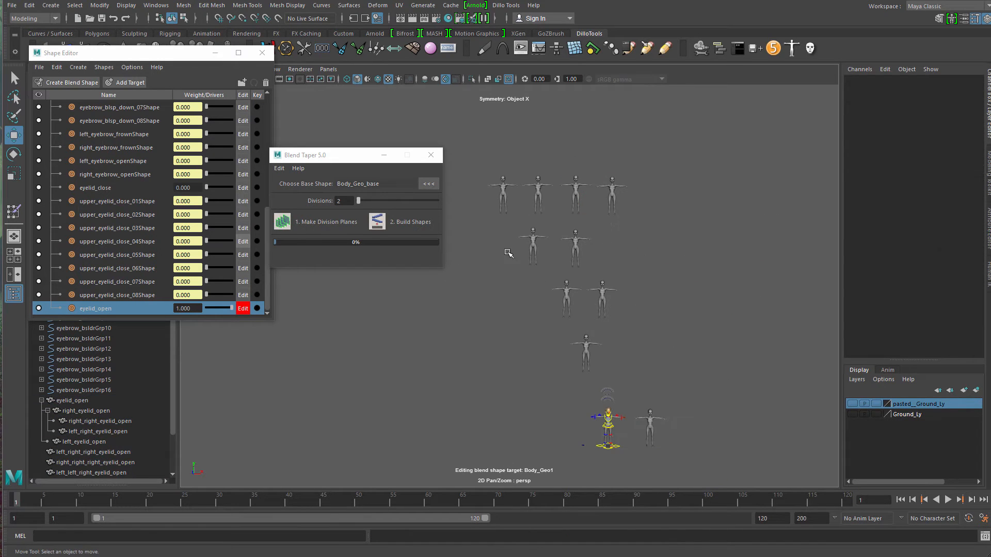
{"action": "left_click_drag", "start_coordinate": [640, 352], "coordinate": [639, 378]}
{"action": "key", "text": "Delete"}
- Rename right_right_right_eyelid_open as upper_eyelid_open_01 and copy the new name
{"action": "left_click_drag", "start_coordinate": [491, 179], "coordinate": [653, 241]}
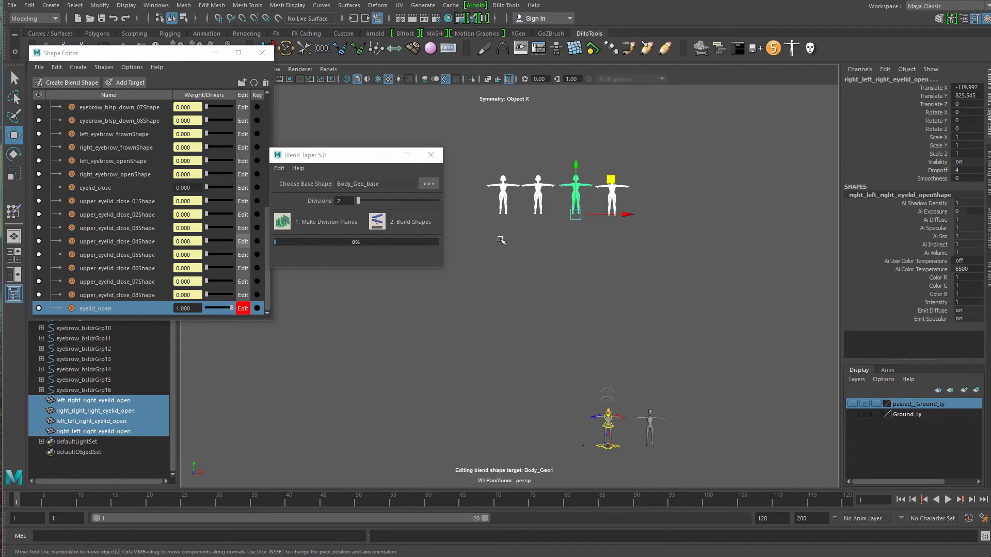
{"action": "key", "text": "f"}
{"action": "middle_click_drag", "start_coordinate": [400, 312], "coordinate": [633, 309], "text": "alt"}
{"action": "left_click_drag", "start_coordinate": [597, 328], "coordinate": [474, 388]}
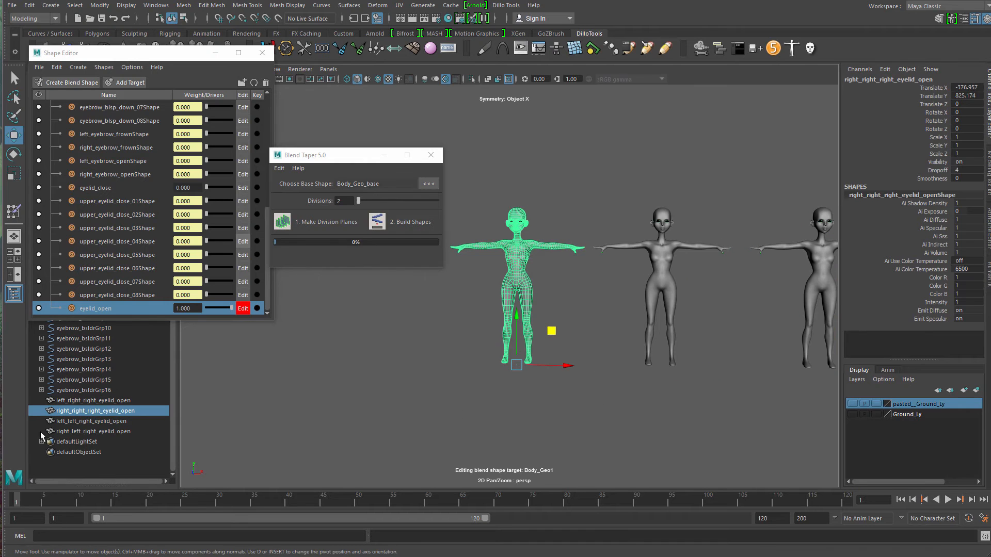
{"action": "double_click", "coordinate": [91, 411]}
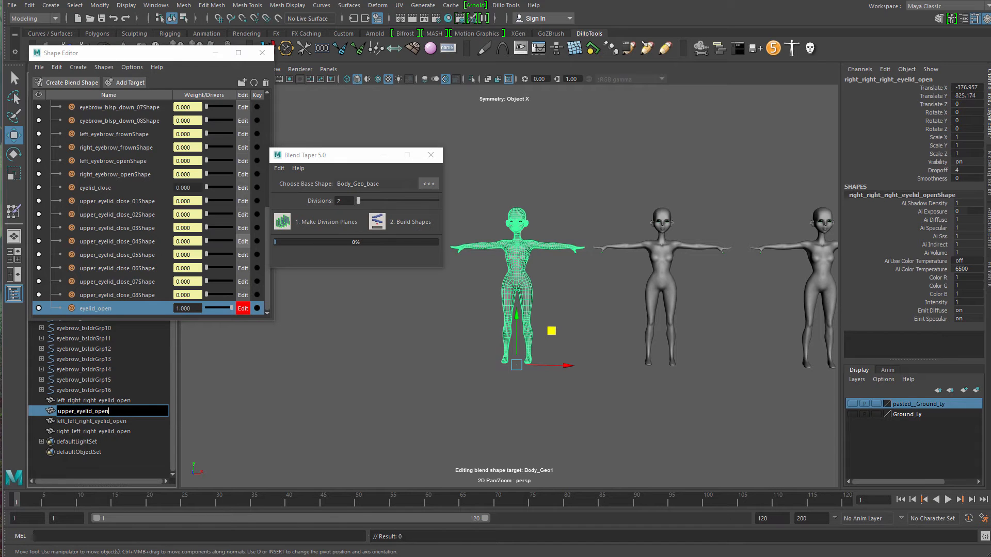
{"action": "key", "text": "ctrl+a"}
{"action": "key", "text": "ctrl+c"}
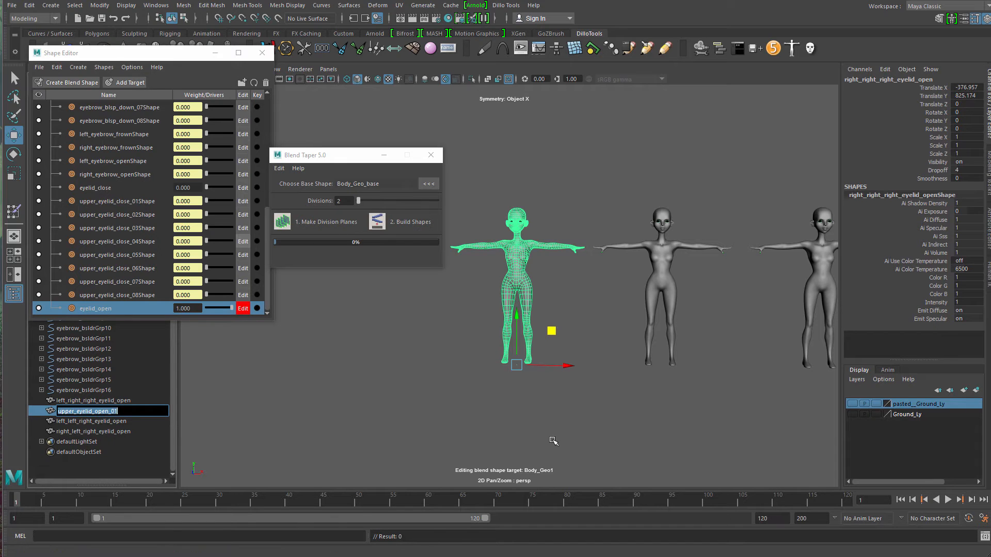
{"action": "key", "text": "Return"}
- Rename left_right_right_eyelid_open as upper_eyelid_open_02
{"action": "middle_click_drag", "start_coordinate": [630, 321], "coordinate": [545, 343], "text": "alt"}
{"action": "left_click", "coordinate": [586, 333]}
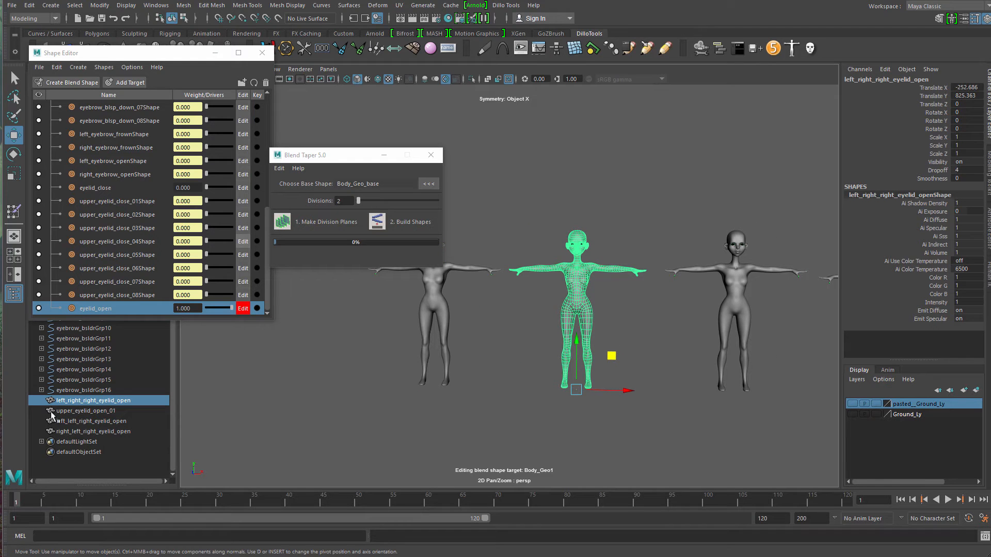
{"action": "double_click", "coordinate": [117, 402]}
{"action": "key", "text": "ctrl+v"}
{"action": "key", "text": "Return"}
- Rename right_left_right_eyelid_open as upper_eyelid_open_03
{"action": "middle_click_drag", "start_coordinate": [690, 379], "coordinate": [428, 385], "text": "alt"}
{"action": "right_click_drag", "start_coordinate": [427, 384], "coordinate": [519, 383], "text": "alt"}
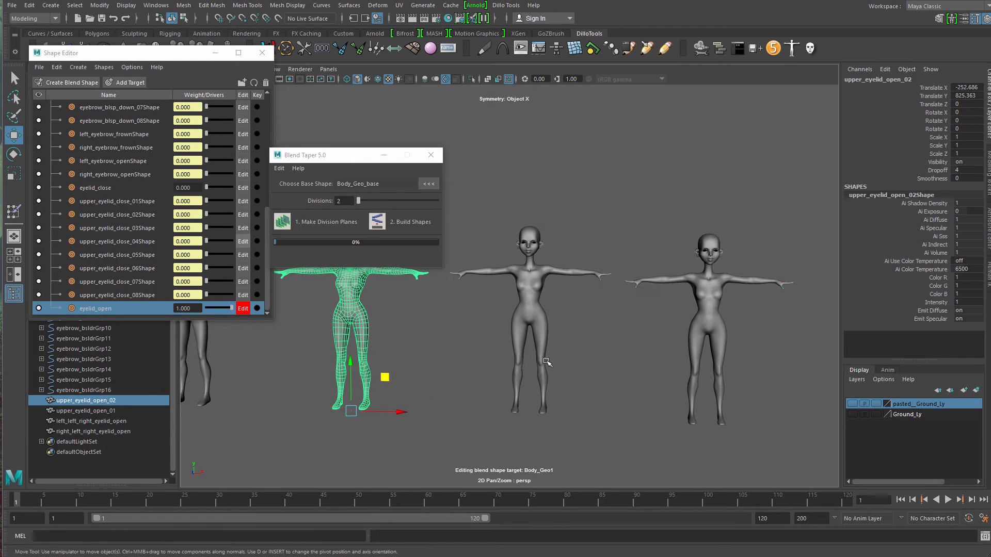
{"action": "left_click", "coordinate": [544, 360]}
{"action": "double_click", "coordinate": [92, 429]}
{"action": "key", "text": "ctrl+v"}
{"action": "key", "text": "Return"}
- Rename left_left_right_eyelid_open as upper_eyelid_open_04
{"action": "middle_click_drag", "start_coordinate": [555, 406], "coordinate": [345, 406], "text": "alt"}
{"action": "right_click_drag", "start_coordinate": [345, 406], "coordinate": [449, 368], "text": "alt"}
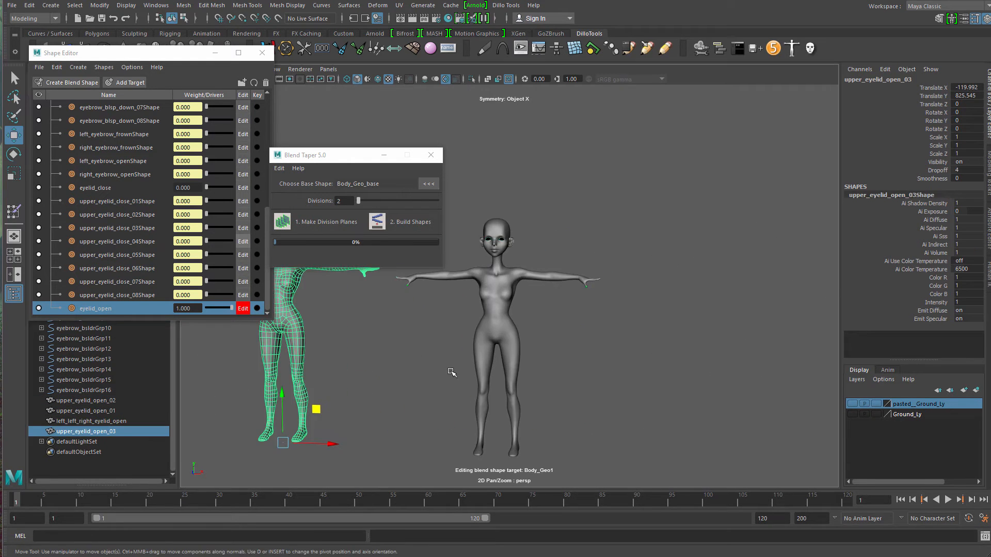
{"action": "left_click", "coordinate": [508, 395]}
{"action": "left_click", "coordinate": [124, 421]}
{"action": "key", "text": "BackSpace"}
{"action": "type", "text": "4"}
{"action": "key", "text": "Return"}
- Reorder the upper_eyelid_open meshes in the scene hierarchy so they run from 01 to 04
{"action": "middle_click_drag", "start_coordinate": [486, 400], "coordinate": [563, 399], "text": "alt"}
{"action": "right_click_drag", "start_coordinate": [563, 399], "coordinate": [464, 408], "text": "alt"}
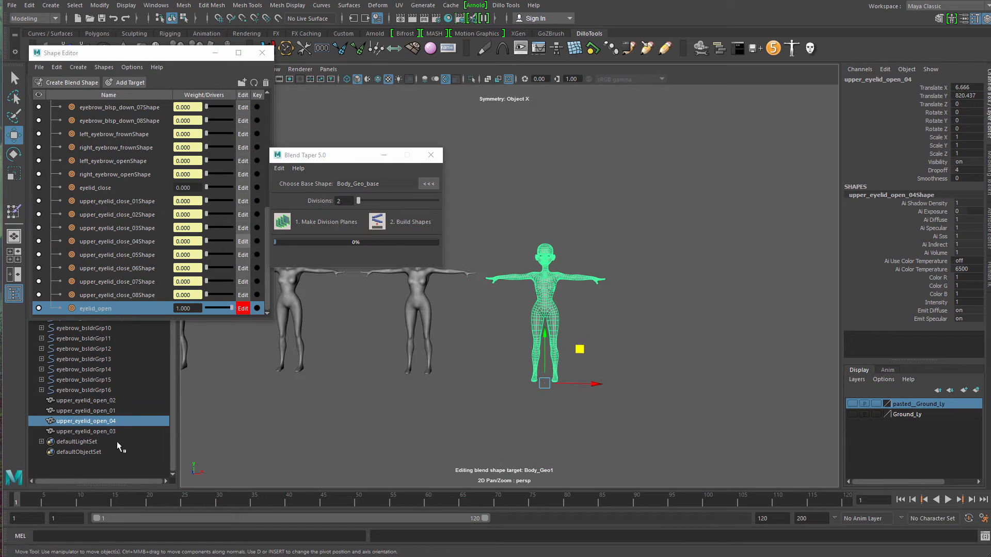
{"action": "left_click", "coordinate": [125, 431]}
{"action": "middle_click_drag", "start_coordinate": [134, 416], "coordinate": [131, 416]}
{"action": "left_click", "coordinate": [129, 401]}
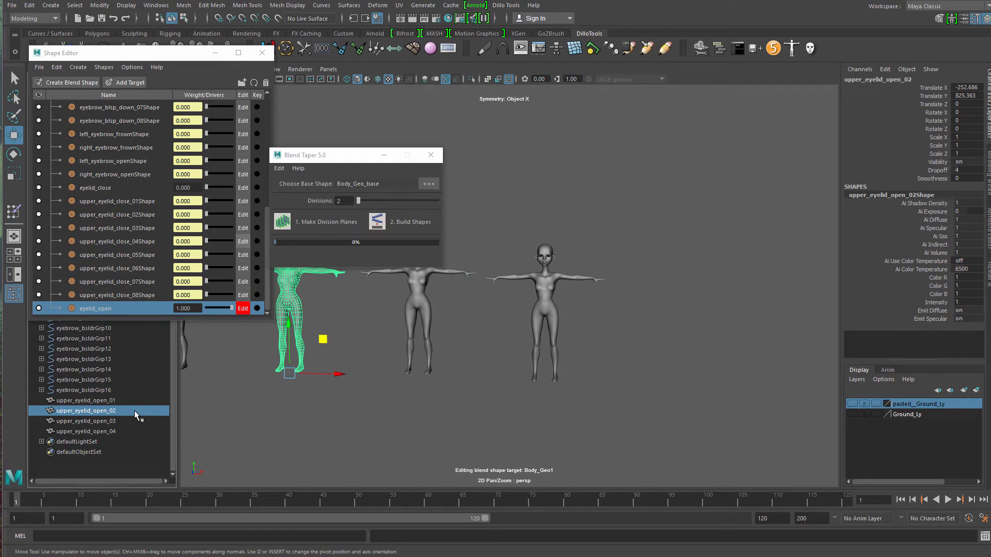
- Duplicate upper_eyelid_open_04 and move the copy along positive X to the end of the row
{"action": "left_click", "coordinate": [135, 432]}
{"action": "middle_click_drag", "start_coordinate": [516, 372], "coordinate": [555, 379], "text": "alt"}
{"action": "right_click_drag", "start_coordinate": [554, 380], "coordinate": [501, 363], "text": "alt"}
{"action": "key", "text": "ctrl+d"}
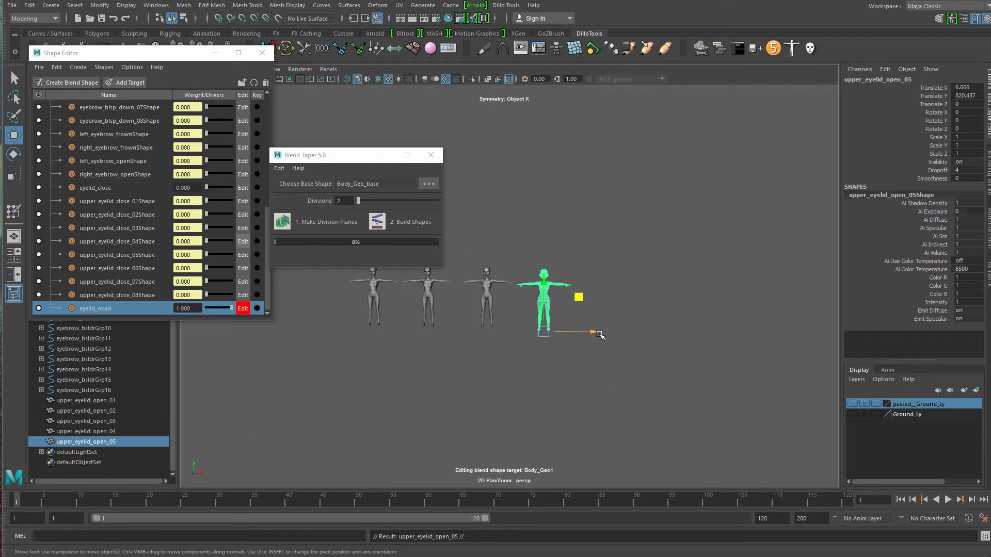
{"action": "left_click_drag", "start_coordinate": [598, 335], "coordinate": [657, 336]}
- Duplicate upper_eyelid_open_03 and move the copy along X to the far end of the row, past the copy of 04
{"action": "left_click", "coordinate": [458, 316]}
{"action": "left_click", "coordinate": [486, 310]}
{"action": "key", "text": "ctrl+d"}
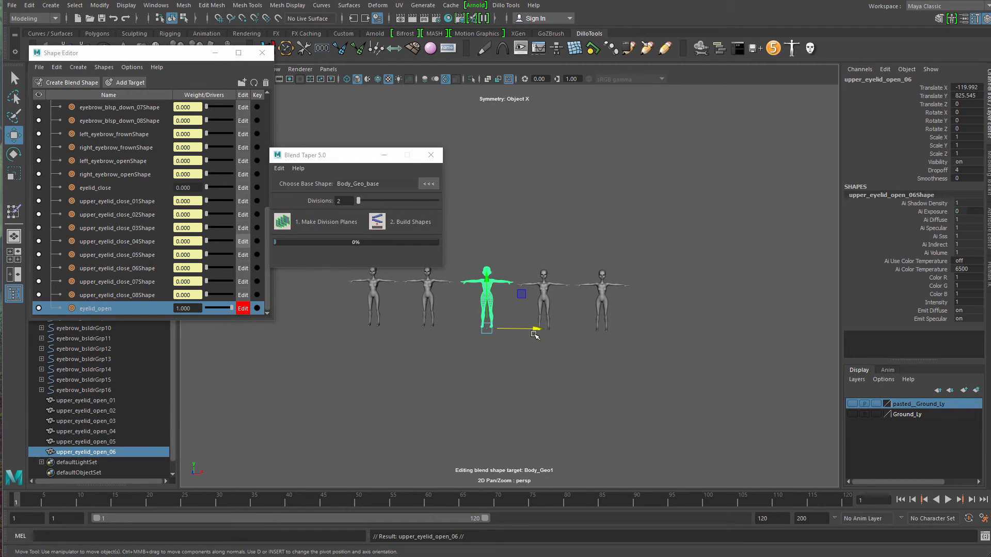
{"action": "left_click_drag", "start_coordinate": [534, 334], "coordinate": [715, 335]}
- Duplicate upper_eyelid_open_02 and move the copy to the end of the row, at about X 406
{"action": "left_click", "coordinate": [448, 347]}
{"action": "left_click", "coordinate": [427, 314]}
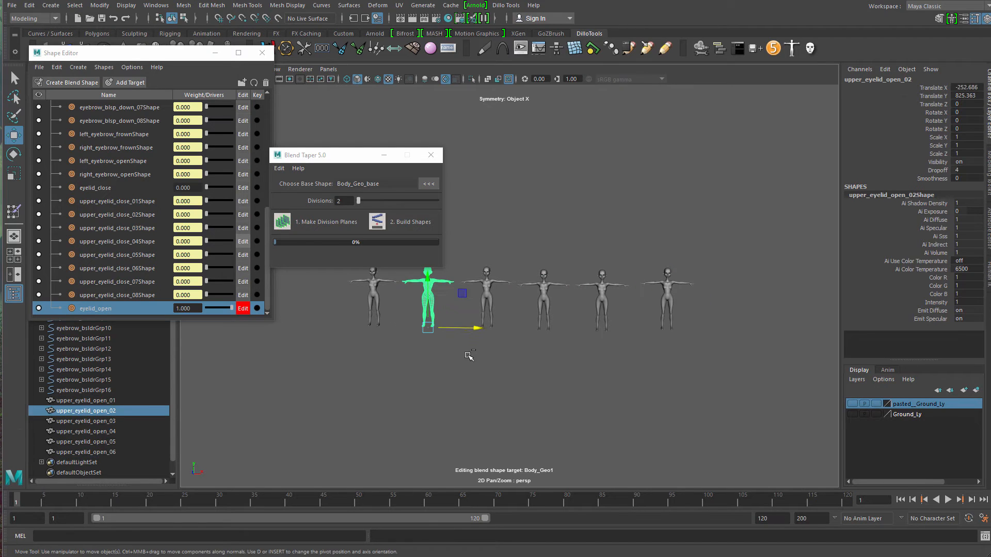
{"action": "key", "text": "ctrl+d"}
{"action": "left_click_drag", "start_coordinate": [474, 328], "coordinate": [540, 334]}
{"action": "left_click_drag", "start_coordinate": [779, 338], "coordinate": [785, 338]}
{"action": "middle_click_drag", "start_coordinate": [555, 353], "coordinate": [548, 391], "text": "alt"}
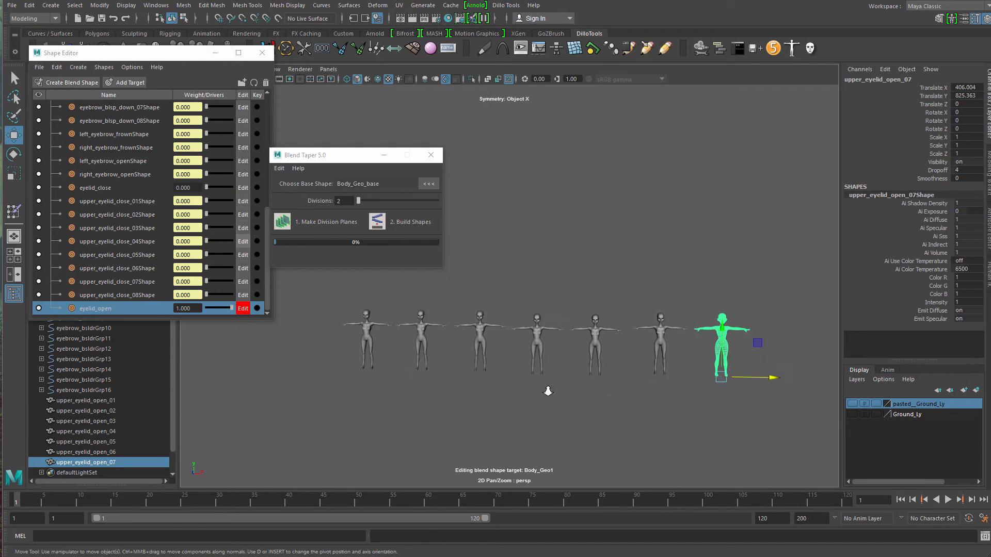
- Duplicate upper_eyelid_open_01 and move the copy to the end of the row, at about X 541.83
{"action": "scroll", "coordinate": [548, 391], "scroll_direction": "down", "scroll_amount": 4}
{"action": "left_click", "coordinate": [385, 338]}
{"action": "left_click_drag", "start_coordinate": [385, 338], "coordinate": [740, 343]}
{"action": "key", "text": "ctrl+d"}
{"action": "left_click", "coordinate": [622, 396]}
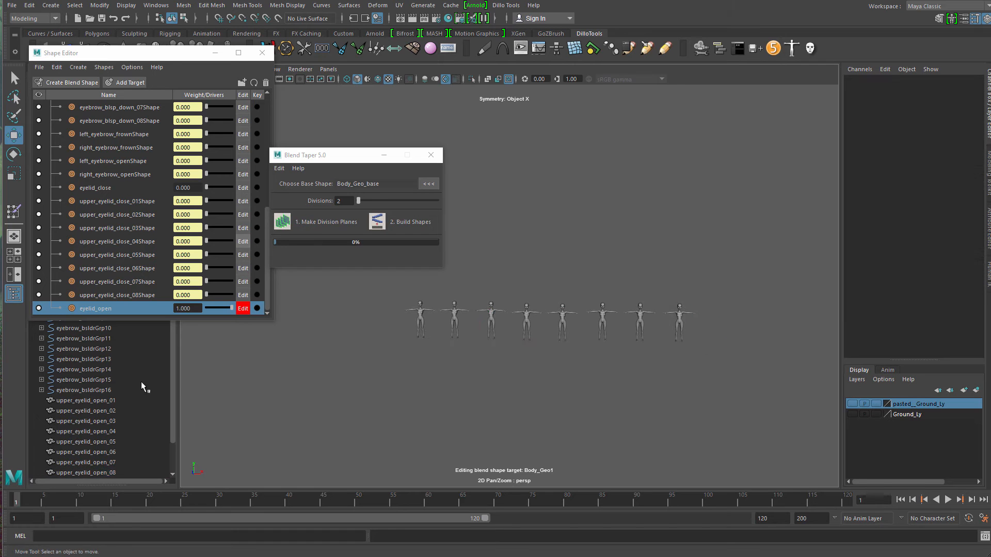
- Add the meshes upper_eyelid_open_01 to upper_eyelid_open_08 as targets of the Facial_Expressions blend shape
{"action": "left_click", "coordinate": [107, 402]}
{"action": "left_click", "coordinate": [109, 472], "text": "shift"}
{"action": "middle_click_drag", "start_coordinate": [485, 428], "coordinate": [489, 320], "text": "alt"}
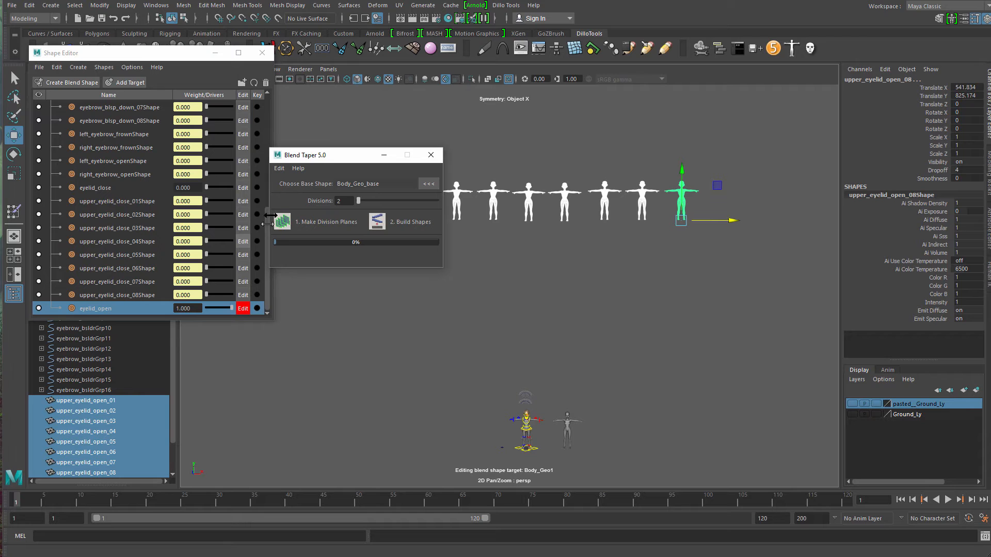
{"action": "left_click_drag", "start_coordinate": [332, 157], "coordinate": [405, 152]}
{"action": "scroll", "coordinate": [264, 215], "scroll_direction": "up", "scroll_amount": 5}
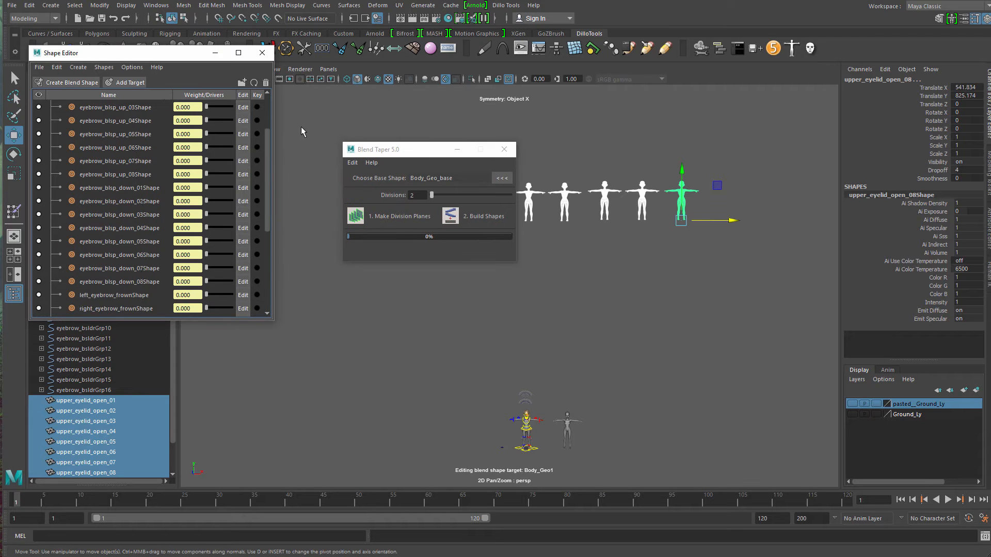
{"action": "right_click", "coordinate": [118, 108]}
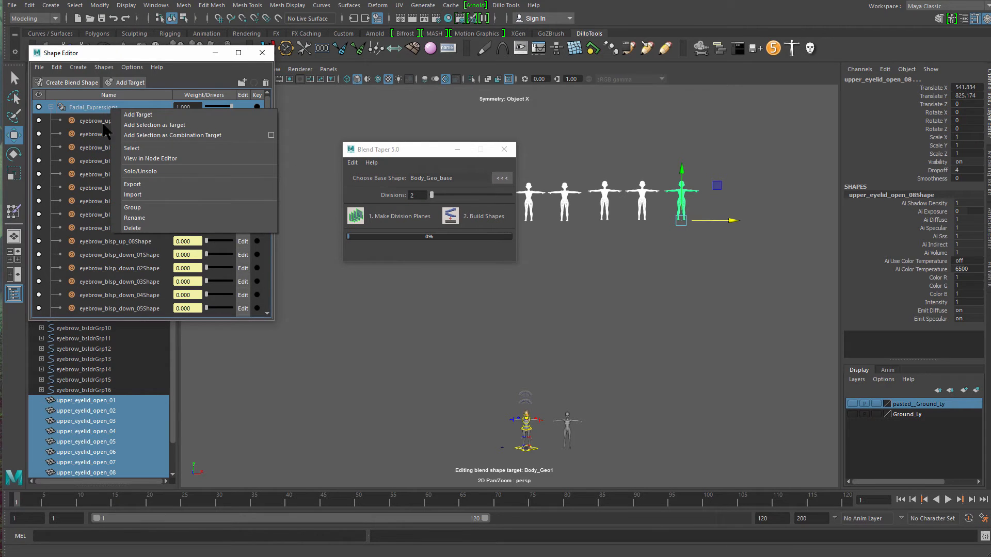
{"action": "left_click", "coordinate": [183, 127]}
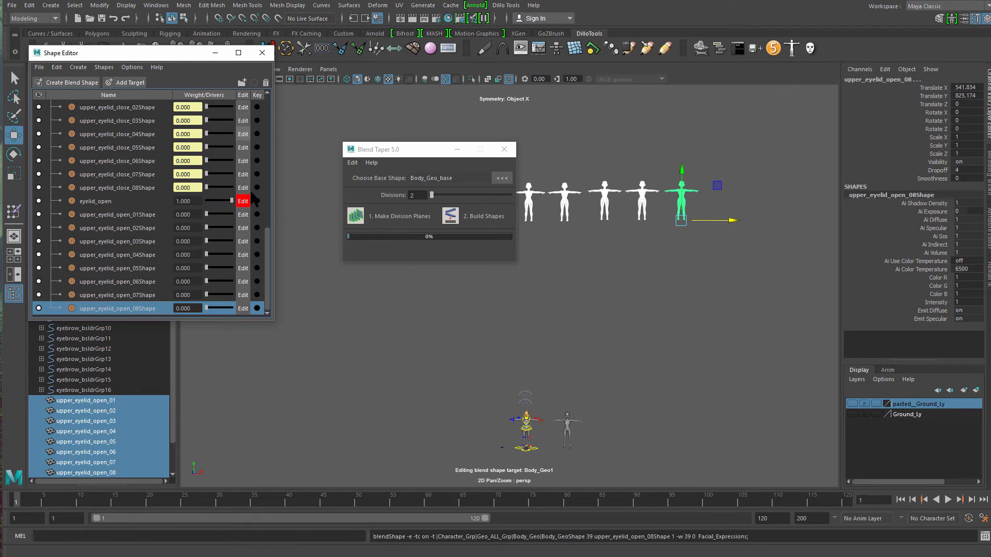
- Select the targets upper_eyelid_open_05Shape to 08Shape, set their weights to 1 and inspect the eyelids on the face
{"action": "left_click_drag", "start_coordinate": [103, 215], "coordinate": [132, 222]}
{"action": "scroll", "coordinate": [492, 445], "scroll_direction": "up", "scroll_amount": 1}
{"action": "middle_click_drag", "start_coordinate": [492, 445], "coordinate": [482, 386], "text": "alt"}
{"action": "scroll", "coordinate": [483, 386], "scroll_direction": "up", "scroll_amount": 5}
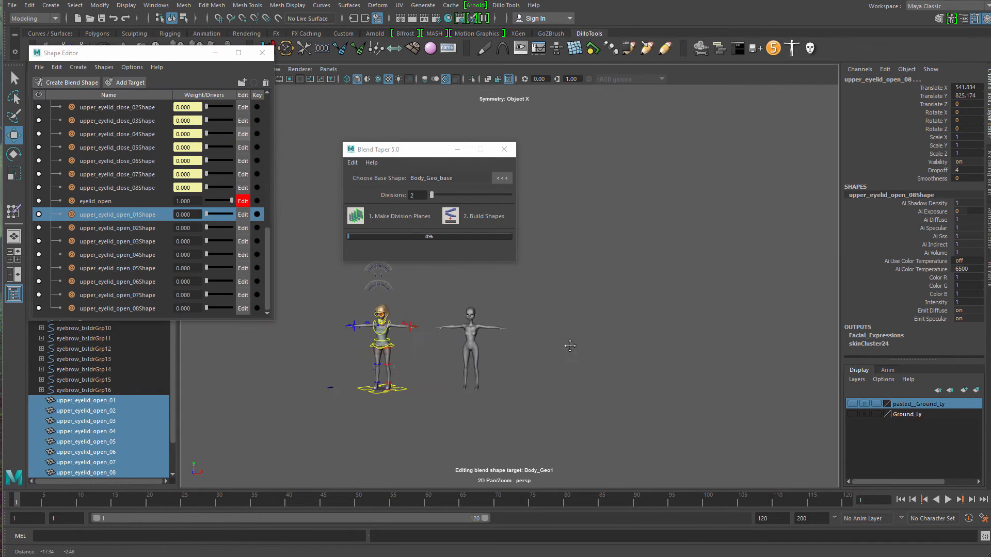
{"action": "left_click", "coordinate": [109, 271]}
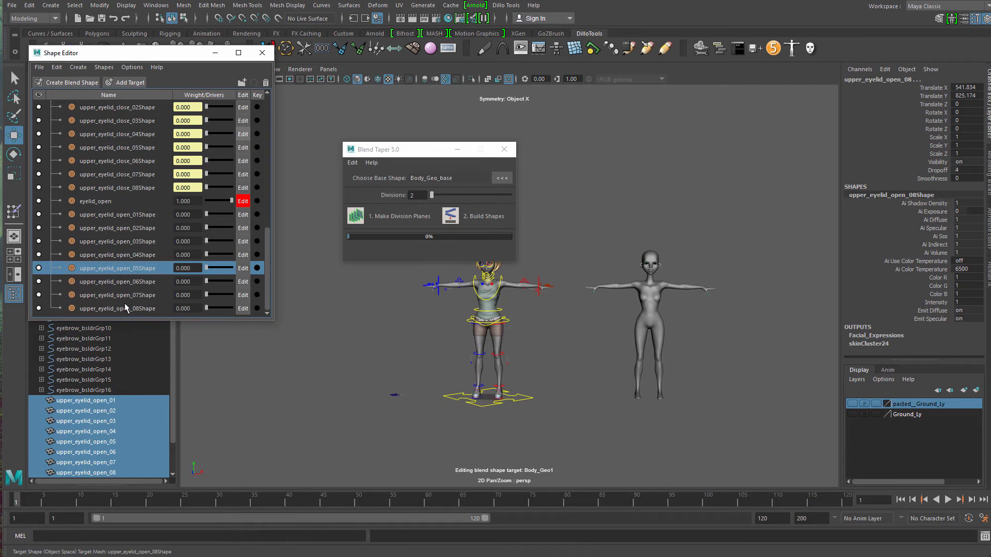
{"action": "left_click", "coordinate": [136, 306], "text": "shift"}
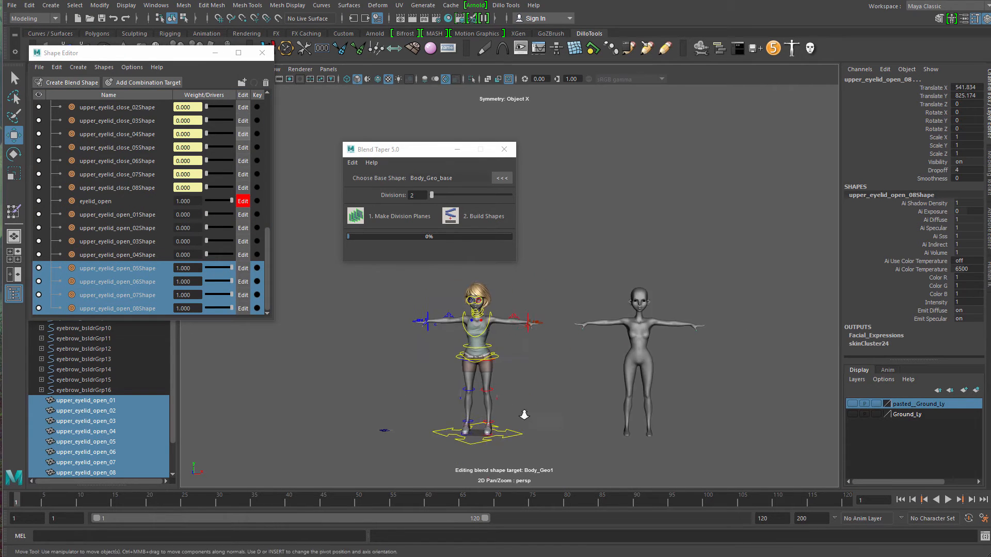
{"action": "scroll", "coordinate": [524, 413], "scroll_direction": "up", "scroll_amount": 8}
{"action": "scroll", "coordinate": [567, 308], "scroll_direction": "up", "scroll_amount": 4}
{"action": "left_click_drag", "start_coordinate": [567, 308], "coordinate": [610, 391], "text": "alt"}
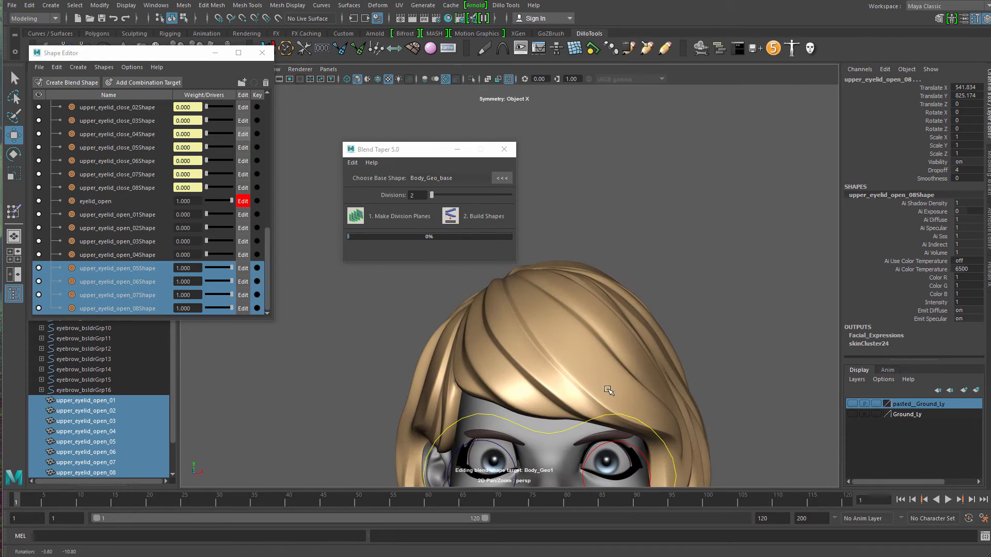
{"action": "middle_click_drag", "start_coordinate": [610, 391], "coordinate": [655, 325], "text": "alt"}
{"action": "left_click_drag", "start_coordinate": [655, 325], "coordinate": [536, 356], "text": "alt"}
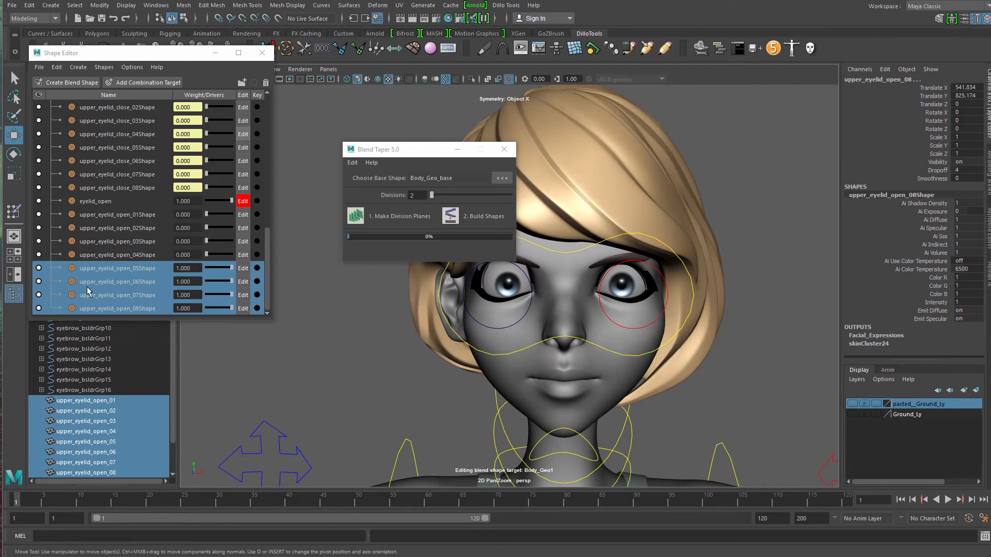
- Flip the targets upper_eyelid_open_05Shape to 08Shape and bring their weights back to 0
{"action": "right_click", "coordinate": [124, 272]}
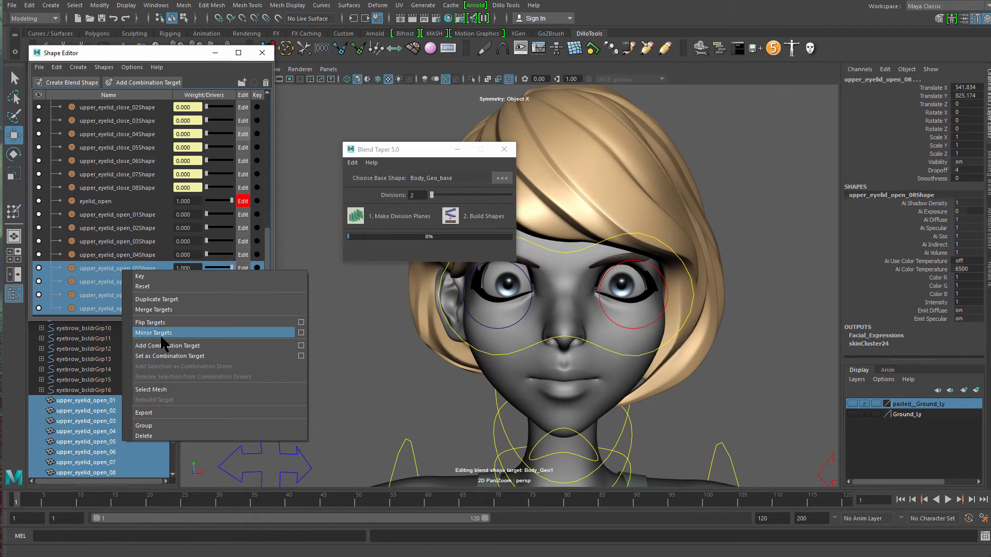
{"action": "left_click", "coordinate": [191, 321]}
{"action": "right_click_drag", "start_coordinate": [665, 357], "coordinate": [572, 359], "text": "alt"}
{"action": "left_click", "coordinate": [356, 338]}
{"action": "left_click_drag", "start_coordinate": [225, 265], "coordinate": [78, 262]}
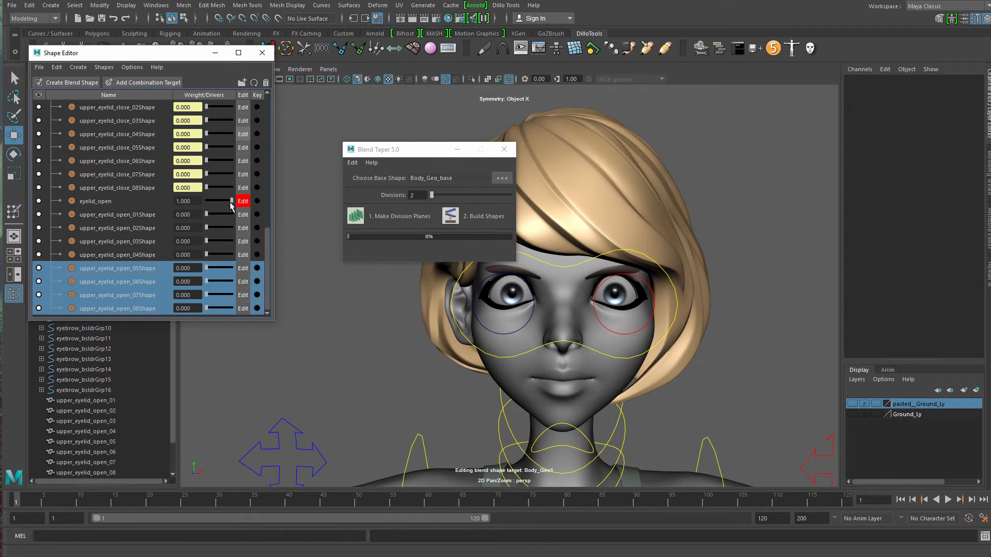
- Set the eyelid_open weight to 0 and test the weights of upper_eyelid_open_05Shape to 08Shape and 01Shape to 04Shape, leaving them at 0
{"action": "left_click_drag", "start_coordinate": [230, 202], "coordinate": [162, 197]}
{"action": "left_click_drag", "start_coordinate": [206, 266], "coordinate": [164, 263]}
{"action": "left_click", "coordinate": [118, 214]}
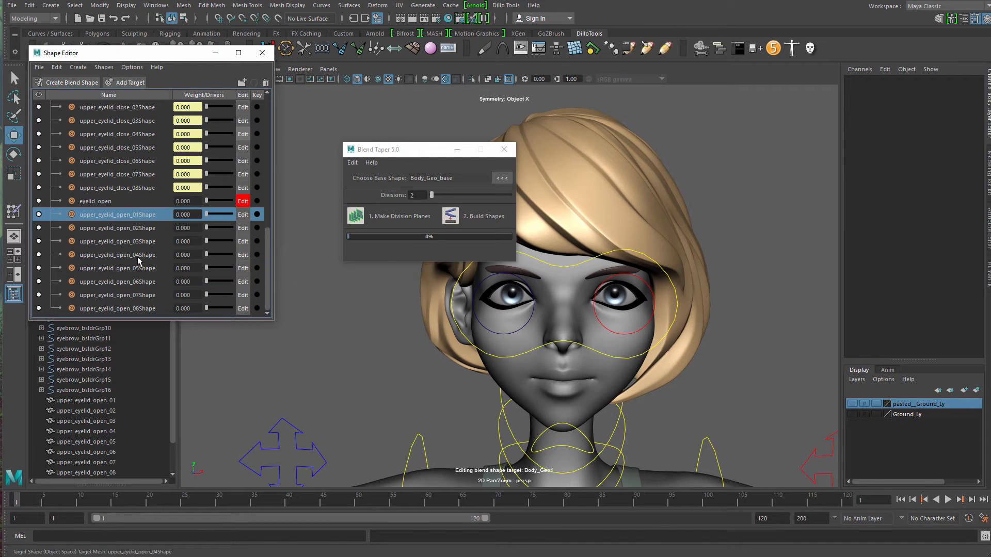
{"action": "left_click", "coordinate": [139, 255], "text": "shift"}
{"action": "left_click_drag", "start_coordinate": [209, 220], "coordinate": [170, 217]}
- Clear space in front of the character's slider controls and open the Sliders 1.1 tool
{"action": "scroll", "coordinate": [732, 401], "scroll_direction": "down", "scroll_amount": 6}
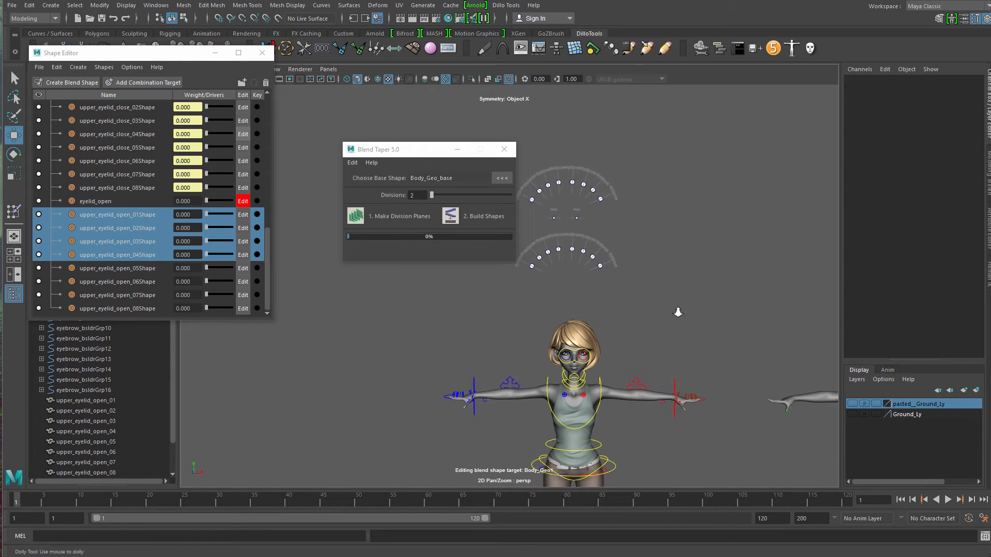
{"action": "left_click_drag", "start_coordinate": [411, 151], "coordinate": [239, 179]}
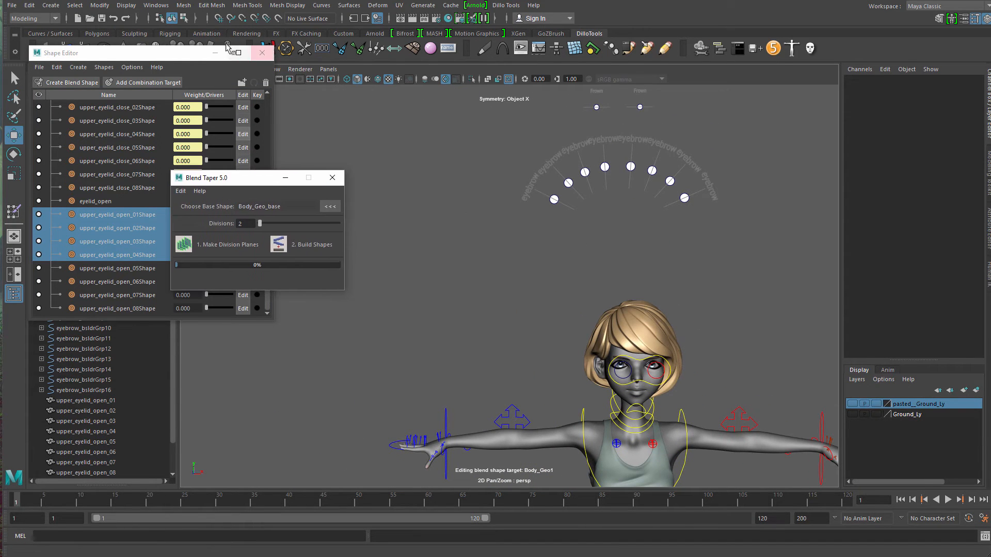
{"action": "left_click_drag", "start_coordinate": [177, 51], "coordinate": [217, 76]}
{"action": "left_click", "coordinate": [378, 49]}
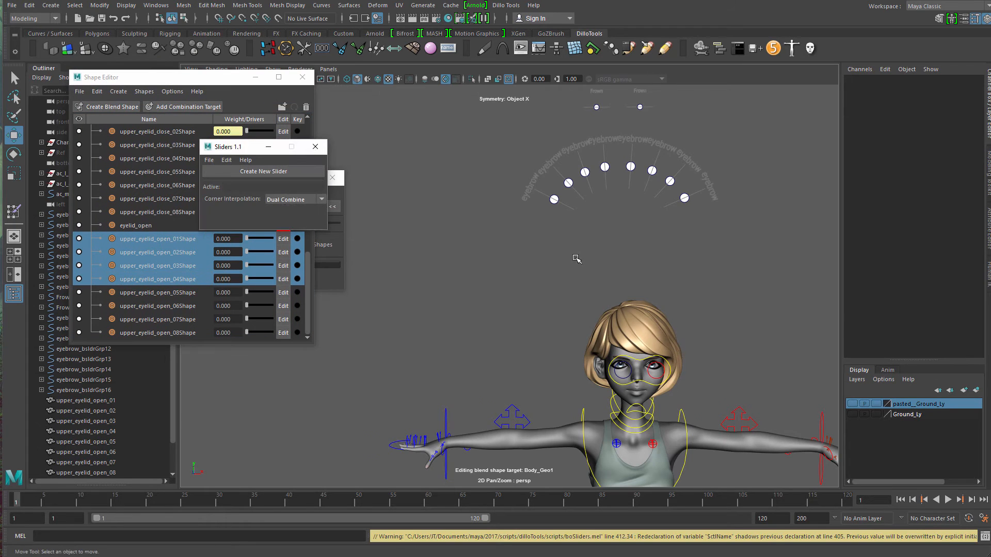
- Make the first control of the slider arc, in eyebrow_bsldrGrp15, the active control
{"action": "scroll", "coordinate": [497, 142], "scroll_direction": "up", "scroll_amount": 3}
{"action": "left_click", "coordinate": [500, 141]}
{"action": "right_click", "coordinate": [500, 140]}
{"action": "left_click", "coordinate": [500, 114]}
{"action": "middle_click_drag", "start_coordinate": [499, 115], "coordinate": [459, 91]}
{"action": "double_click", "coordinate": [13, 136]}
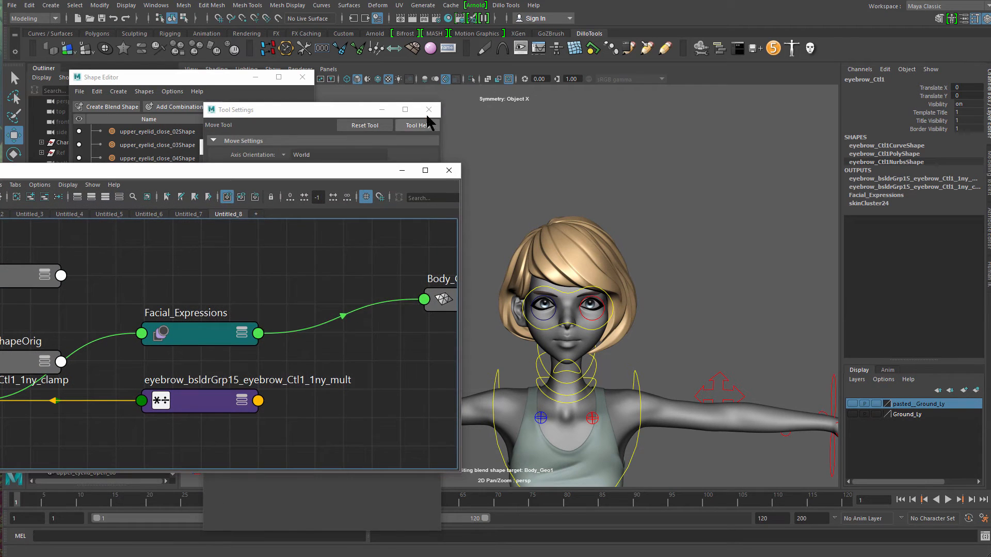
{"action": "left_click", "coordinate": [429, 110]}
- Connect the upper_eyelid_open_01Shape channel of Facial_Expressions to the active eyebrow_bsldrGrp15 control
{"action": "left_click_drag", "start_coordinate": [173, 297], "coordinate": [232, 346]}
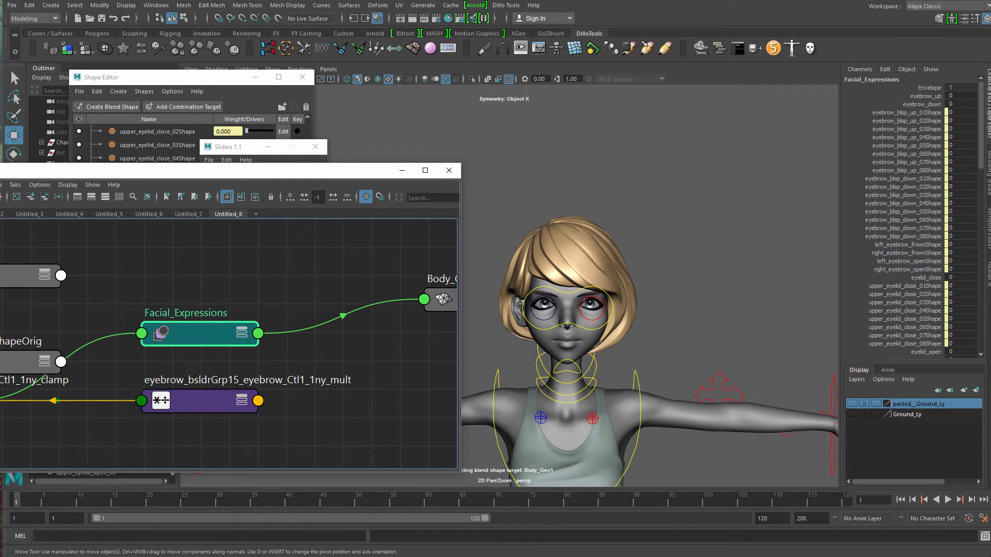
{"action": "scroll", "coordinate": [913, 206], "scroll_direction": "down", "scroll_amount": 5}
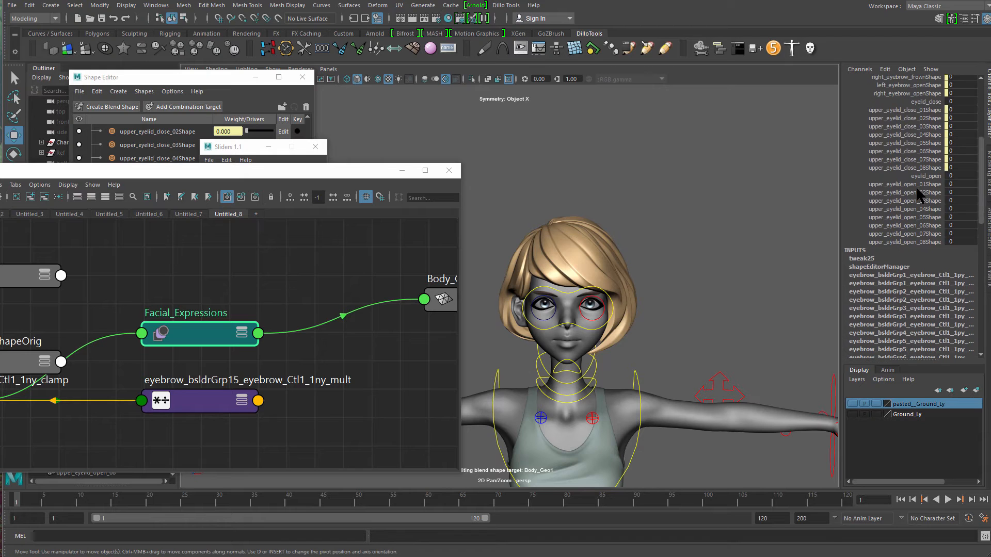
{"action": "left_click", "coordinate": [908, 184]}
{"action": "middle_click_drag", "start_coordinate": [606, 206], "coordinate": [687, 293]}
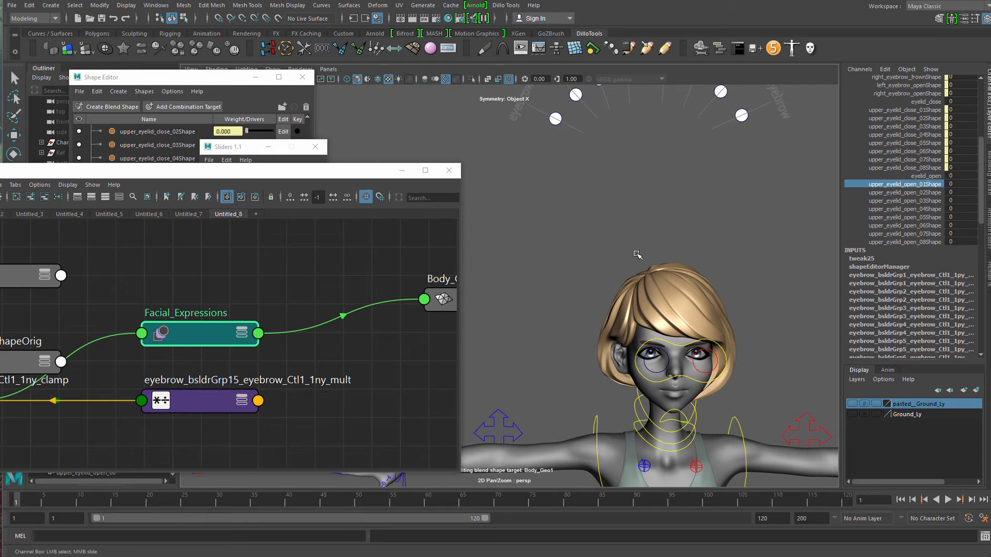
{"action": "right_click_drag", "start_coordinate": [632, 247], "coordinate": [632, 219]}
{"action": "middle_click_drag", "start_coordinate": [578, 201], "coordinate": [586, 212]}
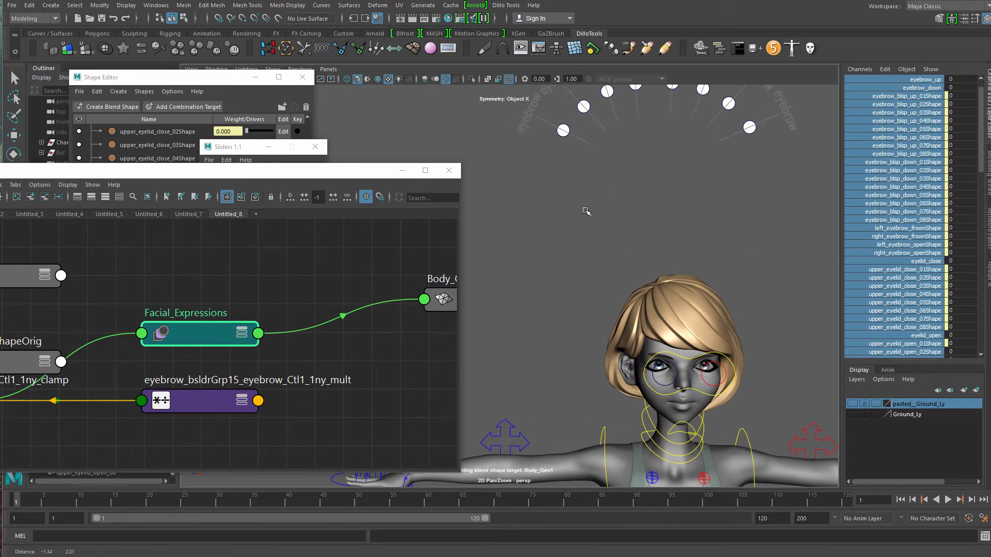
- Make the second arc control, in eyebrow_bsldrGrp9, active and connect upper_eyelid_open_02Shape of Facial_Expressions to it
{"action": "left_click", "coordinate": [581, 106]}
{"action": "right_click_drag", "start_coordinate": [591, 109], "coordinate": [607, 53]}
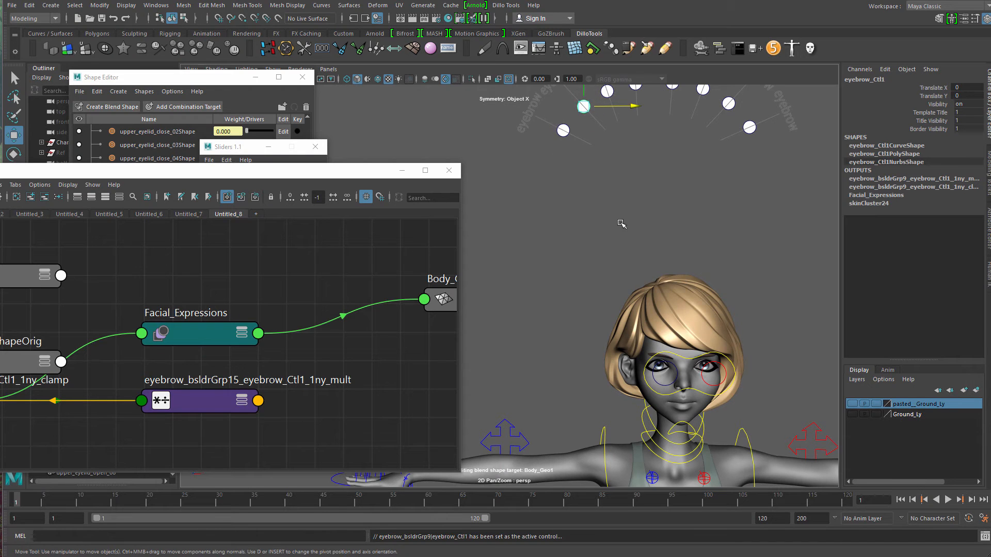
{"action": "middle_click_drag", "start_coordinate": [621, 221], "coordinate": [615, 167], "text": "alt"}
{"action": "left_click", "coordinate": [875, 196]}
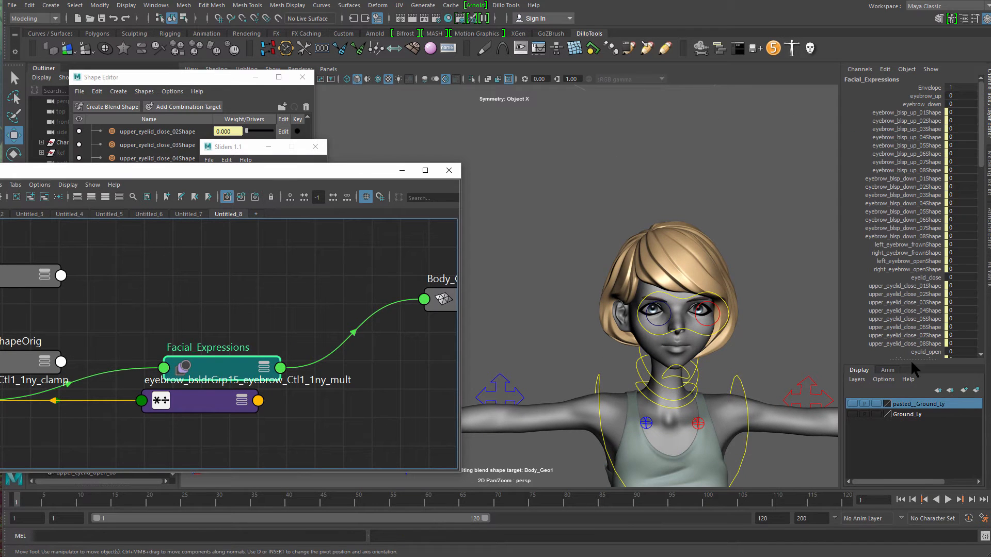
{"action": "left_click_drag", "start_coordinate": [909, 363], "coordinate": [913, 427]}
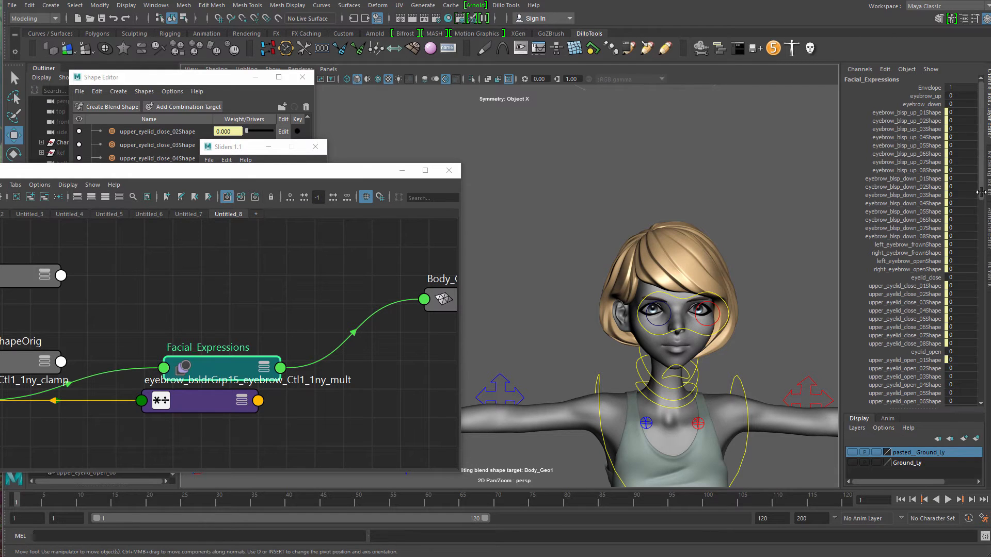
{"action": "scroll", "coordinate": [909, 232], "scroll_direction": "down", "scroll_amount": 5}
{"action": "left_click", "coordinate": [904, 248]}
{"action": "scroll", "coordinate": [650, 283], "scroll_direction": "up", "scroll_amount": 4}
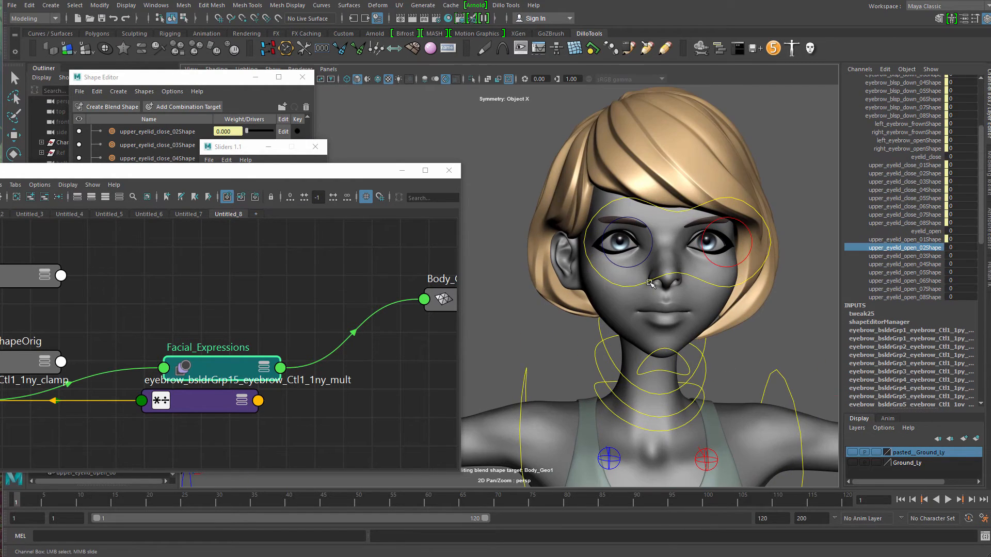
{"action": "right_click", "coordinate": [683, 260]}
{"action": "right_click_drag", "start_coordinate": [686, 223], "coordinate": [687, 221]}
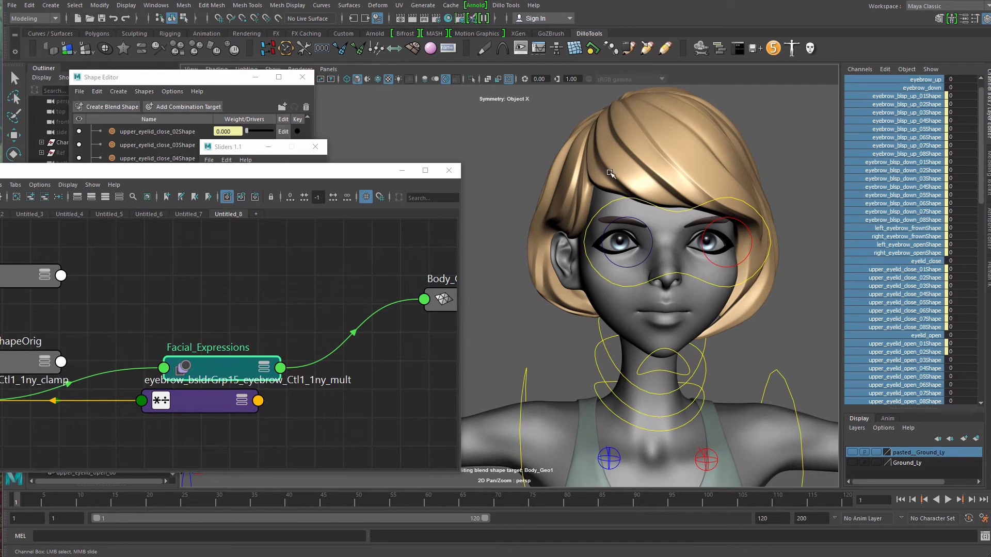
- Connect upper_eyelid_open_03Shape to the third arc control, in eyebrow_bsldrGrp10, and upper_eyelid_open_04Shape to the fourth arc control
{"action": "right_click_drag", "start_coordinate": [610, 173], "coordinate": [508, 207], "text": "alt"}
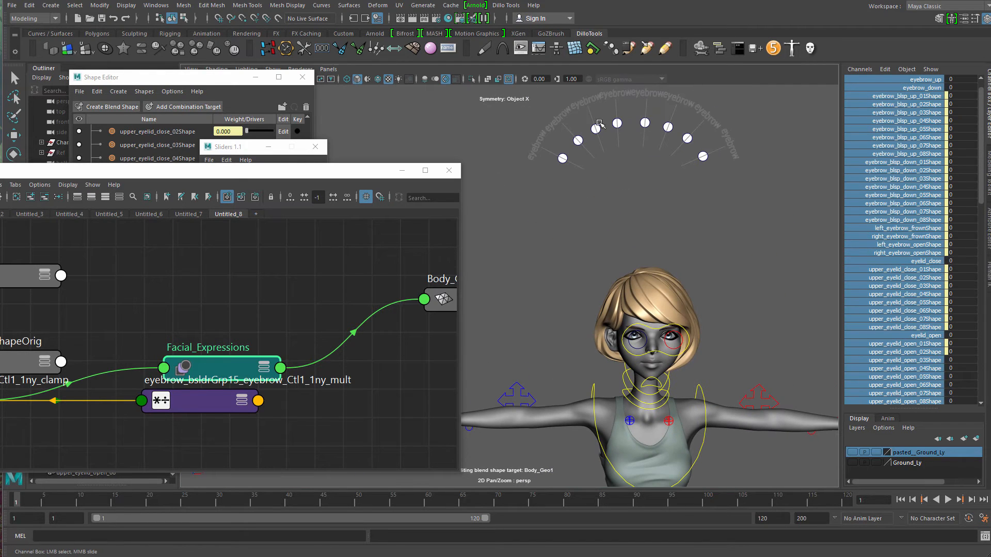
{"action": "left_click", "coordinate": [597, 127]}
{"action": "left_click", "coordinate": [246, 345]}
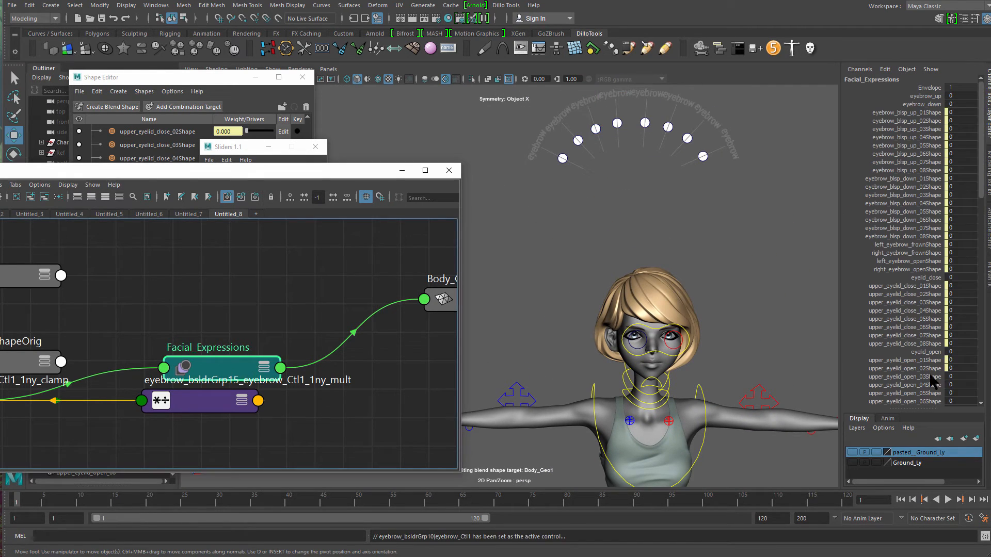
{"action": "left_click", "coordinate": [617, 123]}
{"action": "left_click", "coordinate": [227, 348]}
{"action": "left_click_drag", "start_coordinate": [920, 393], "coordinate": [642, 134]}
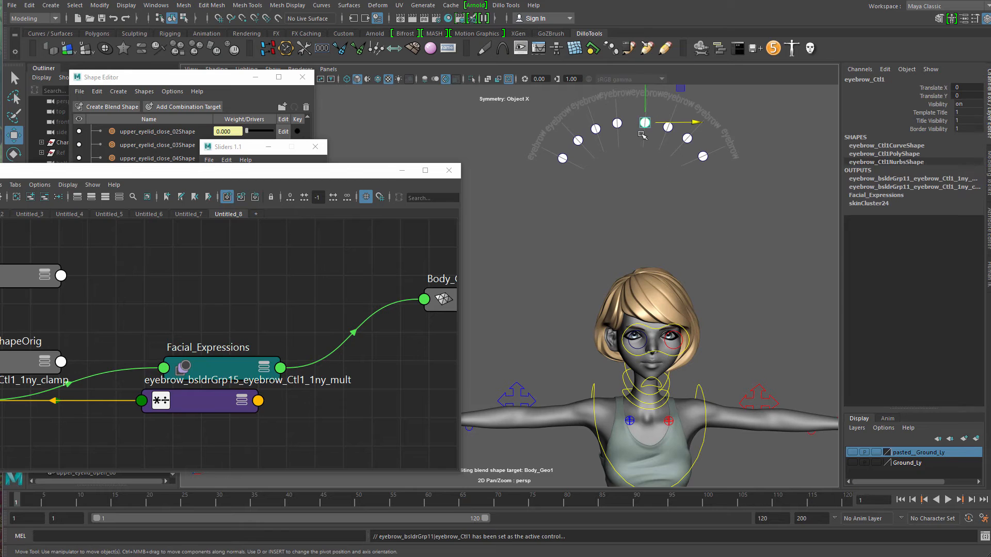
- Connect upper_eyelid_open_05Shape to the fifth arc control, in eyebrow_bsldrGrp11, and upper_eyelid_open_06Shape to the sixth, in eyebrow_bsldrGrp13
{"action": "left_click", "coordinate": [222, 361]}
{"action": "left_click_drag", "start_coordinate": [920, 395], "coordinate": [698, 181]}
{"action": "left_click_drag", "start_coordinate": [654, 128], "coordinate": [687, 75]}
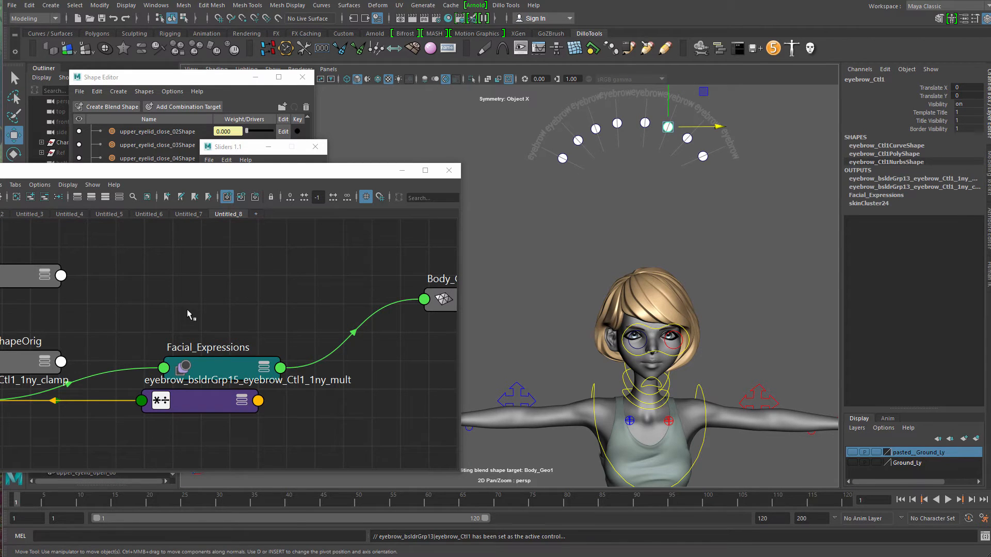
{"action": "left_click", "coordinate": [222, 364]}
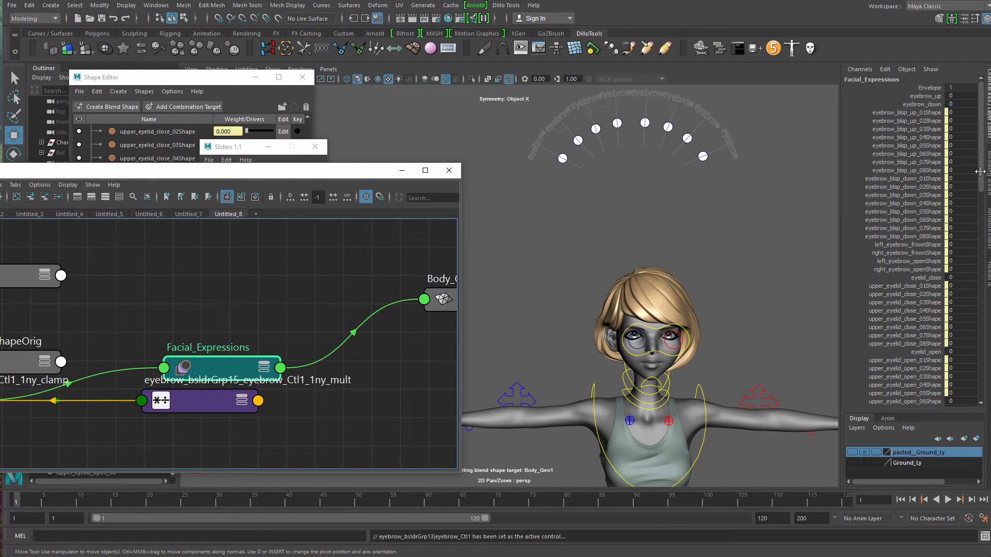
{"action": "scroll", "coordinate": [908, 216], "scroll_direction": "down", "scroll_amount": 6}
{"action": "left_click", "coordinate": [913, 237]}
{"action": "key", "text": "g"}
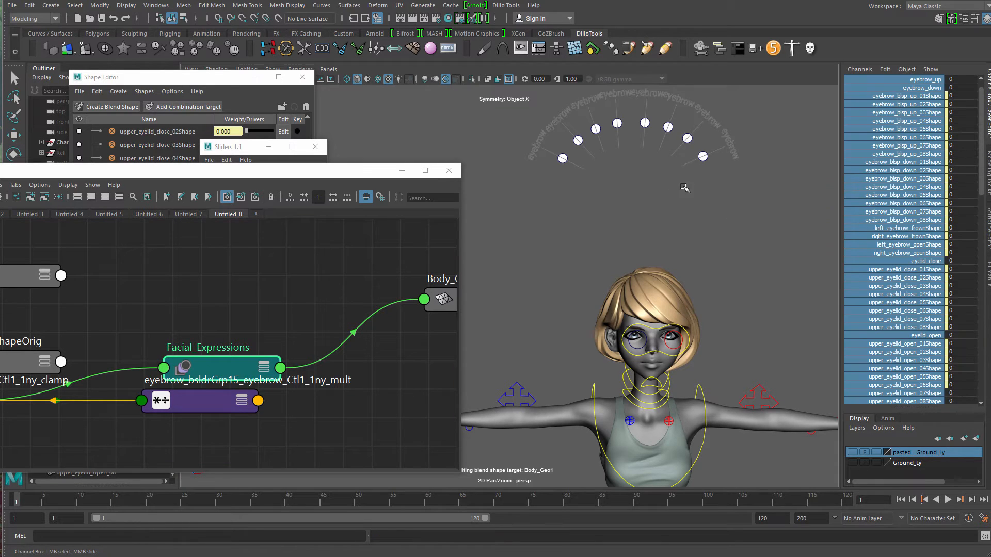
- Make the seventh arc control, in eyebrow_bsldrGrp14, active and connect upper_eyelid_open_07Shape of Facial_Expressions to it
{"action": "left_click_drag", "start_coordinate": [699, 148], "coordinate": [699, 148]}
{"action": "left_click", "coordinate": [216, 349]}
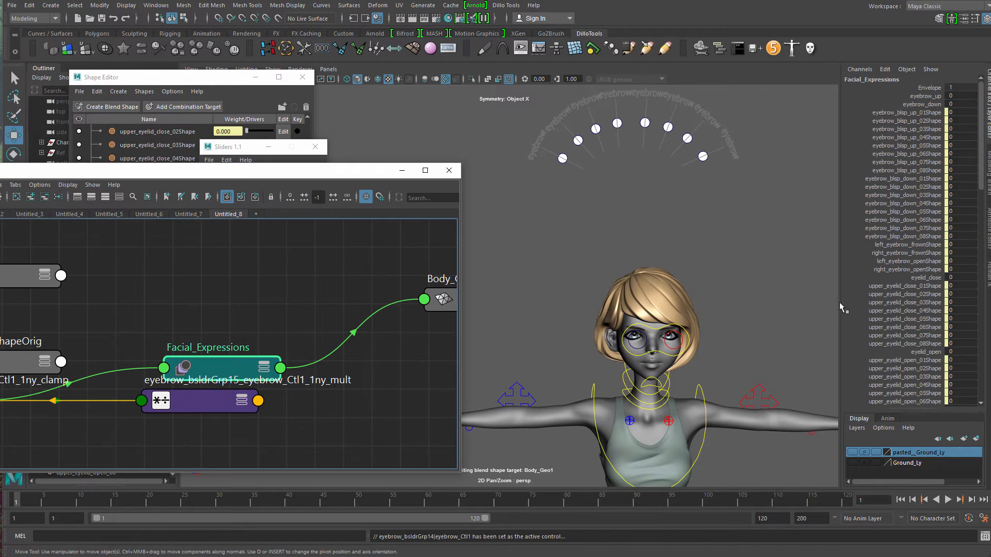
{"action": "left_click_drag", "start_coordinate": [980, 179], "coordinate": [980, 244]}
{"action": "left_click", "coordinate": [923, 212]}
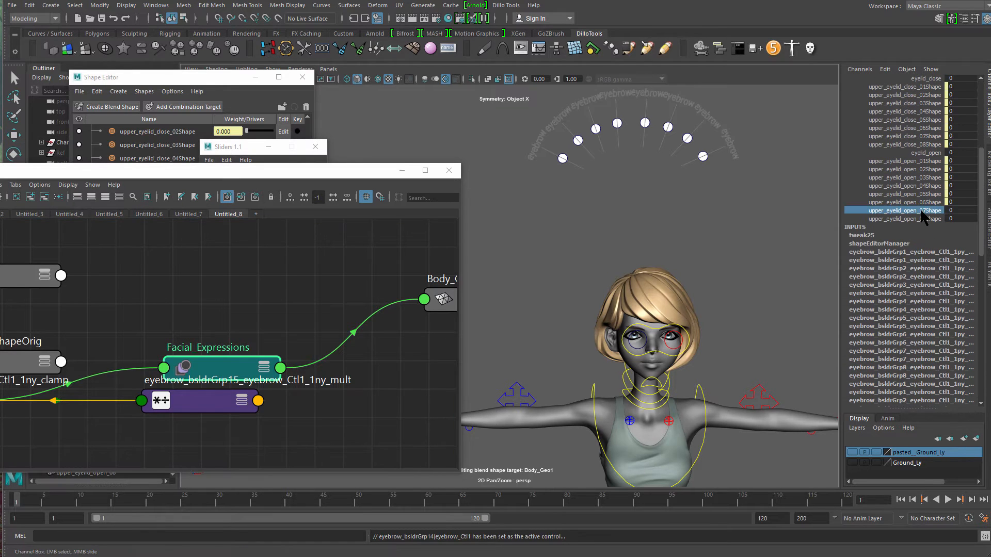
{"action": "key", "text": "g"}
- Make the eighth arc control, in eyebrow_bsldrGrp16, active and connect upper_eyelid_open_08Shape of Facial_Expressions to it
{"action": "left_click", "coordinate": [703, 155]}
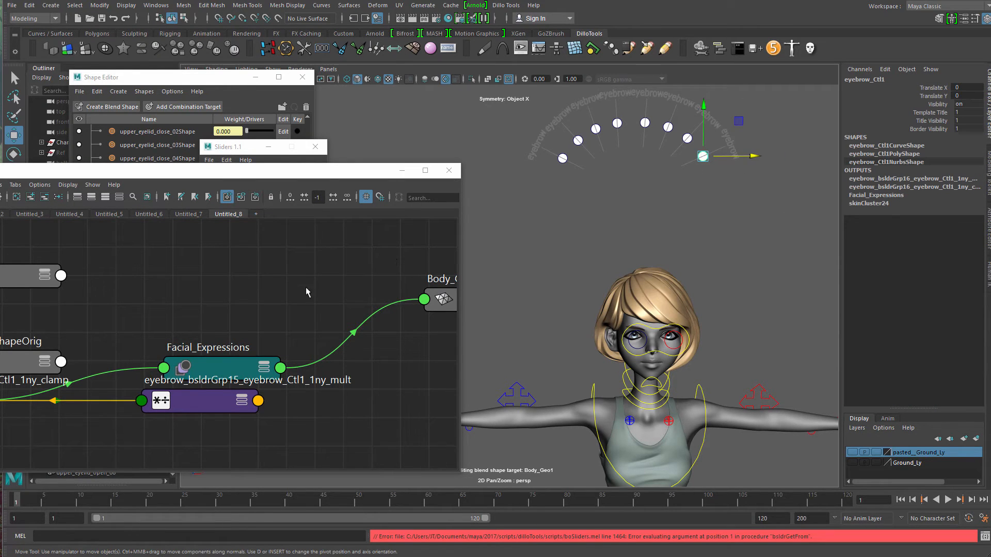
{"action": "right_click_drag", "start_coordinate": [703, 157], "coordinate": [701, 92]}
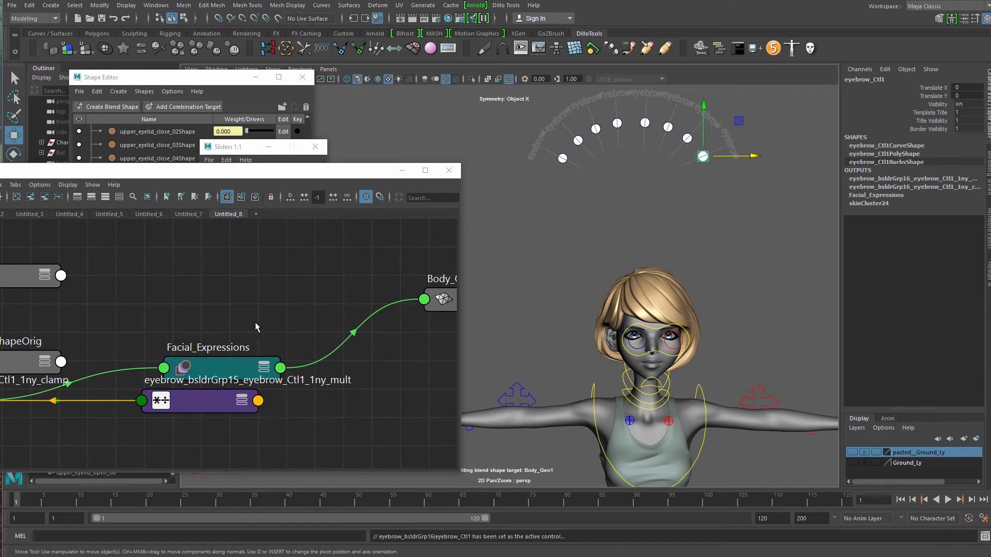
{"action": "left_click", "coordinate": [238, 352]}
{"action": "left_click_drag", "start_coordinate": [979, 169], "coordinate": [979, 240]}
{"action": "left_click", "coordinate": [923, 212]}
{"action": "scroll", "coordinate": [655, 143], "scroll_direction": "up", "scroll_amount": 2}
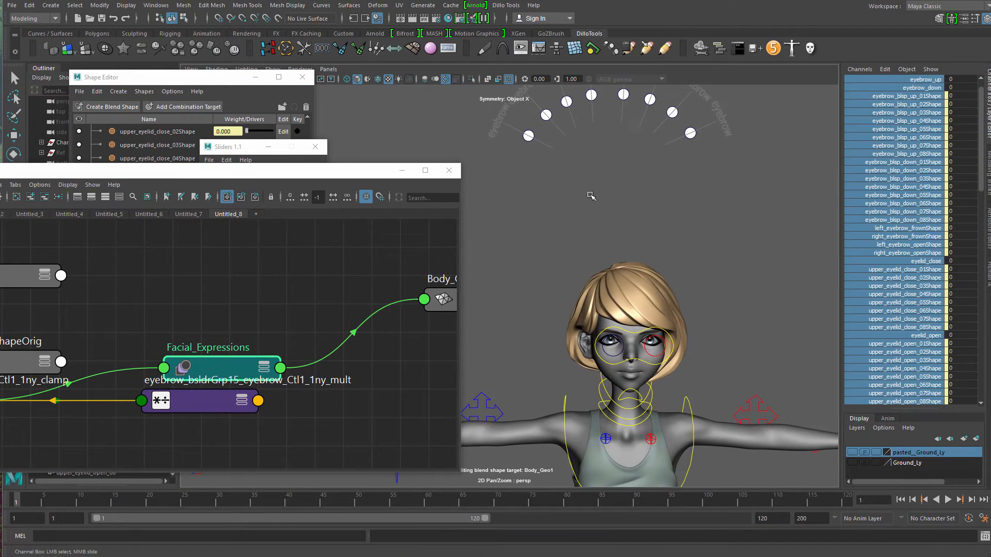
- Test the eyelid arc by moving its controls down to about -0.22 in Translate Y
{"action": "left_click", "coordinate": [590, 197]}
{"action": "key", "text": "w"}
{"action": "left_click_drag", "start_coordinate": [524, 118], "coordinate": [699, 196]}
{"action": "scroll", "coordinate": [697, 226], "scroll_direction": "up", "scroll_amount": 2}
{"action": "scroll", "coordinate": [697, 205], "scroll_direction": "up", "scroll_amount": 2}
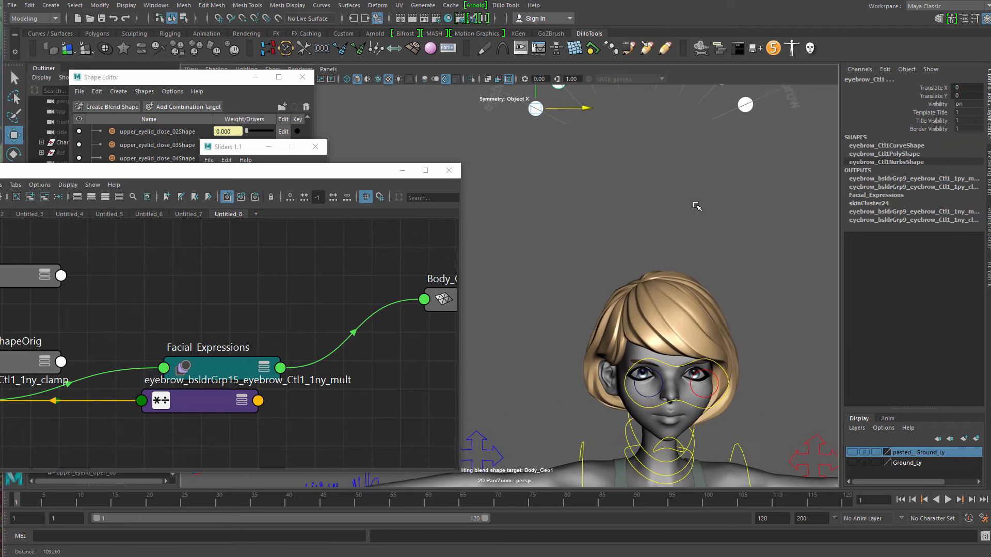
{"action": "left_click_drag", "start_coordinate": [570, 195], "coordinate": [556, 104], "text": "alt"}
{"action": "middle_click_drag", "start_coordinate": [555, 103], "coordinate": [553, 70], "text": "alt"}
{"action": "left_click_drag", "start_coordinate": [521, 126], "coordinate": [602, 156]}
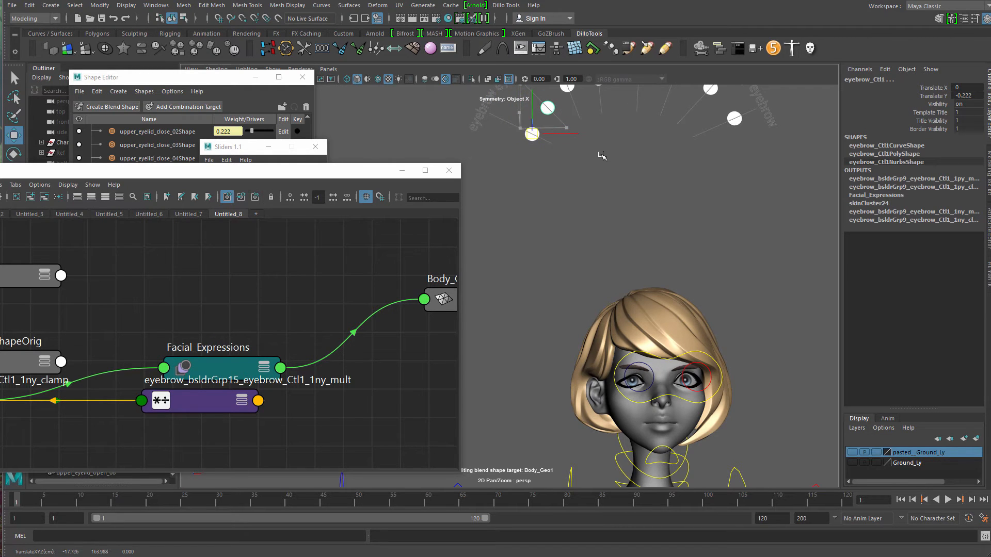
- Test the eyebrow arc by lowering its controls to -0.594 in Translate Y and check the face up close
{"action": "middle_click_drag", "start_coordinate": [570, 183], "coordinate": [597, 274], "text": "alt"}
{"action": "right_click_drag", "start_coordinate": [596, 274], "coordinate": [555, 170], "text": "alt"}
{"action": "middle_click_drag", "start_coordinate": [555, 170], "coordinate": [599, 235], "text": "alt"}
{"action": "right_click_drag", "start_coordinate": [598, 235], "coordinate": [546, 165], "text": "alt"}
{"action": "left_click_drag", "start_coordinate": [531, 115], "coordinate": [631, 175]}
{"action": "left_click_drag", "start_coordinate": [575, 154], "coordinate": [609, 145]}
{"action": "middle_click_drag", "start_coordinate": [604, 351], "coordinate": [516, 181], "text": "alt"}
{"action": "right_click_drag", "start_coordinate": [516, 180], "coordinate": [638, 264], "text": "alt"}
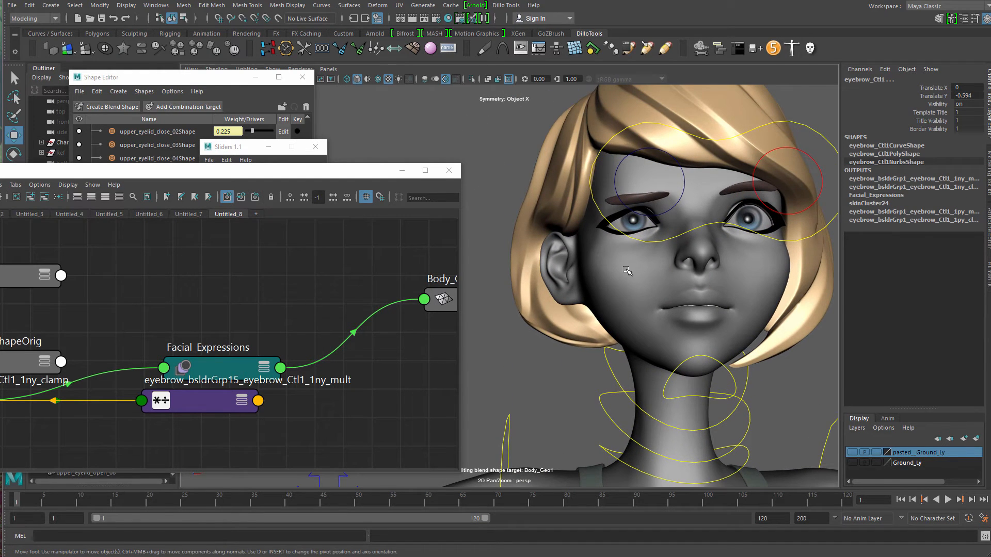
- Select the controls of both arcs and the Frown sliders and reset their Translate X and Translate Y to 0
{"action": "right_click_drag", "start_coordinate": [631, 328], "coordinate": [491, 147], "text": "alt"}
{"action": "middle_click_drag", "start_coordinate": [491, 147], "coordinate": [525, 304], "text": "alt"}
{"action": "left_click_drag", "start_coordinate": [495, 147], "coordinate": [712, 336]}
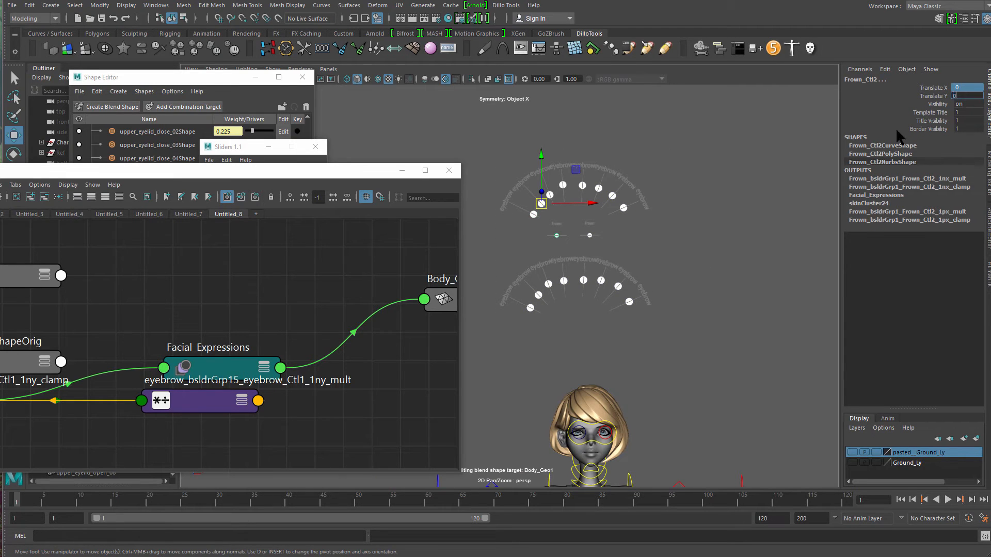
{"action": "key", "text": "Return"}
{"action": "left_click", "coordinate": [671, 187]}
- Raise the first four eyebrow arc controls as a test, settling on a Translate Y of 0.206
{"action": "left_click_drag", "start_coordinate": [473, 181], "coordinate": [517, 207]}
{"action": "middle_click_drag", "start_coordinate": [648, 321], "coordinate": [677, 254], "text": "alt"}
{"action": "right_click_drag", "start_coordinate": [521, 266], "coordinate": [523, 305], "text": "alt"}
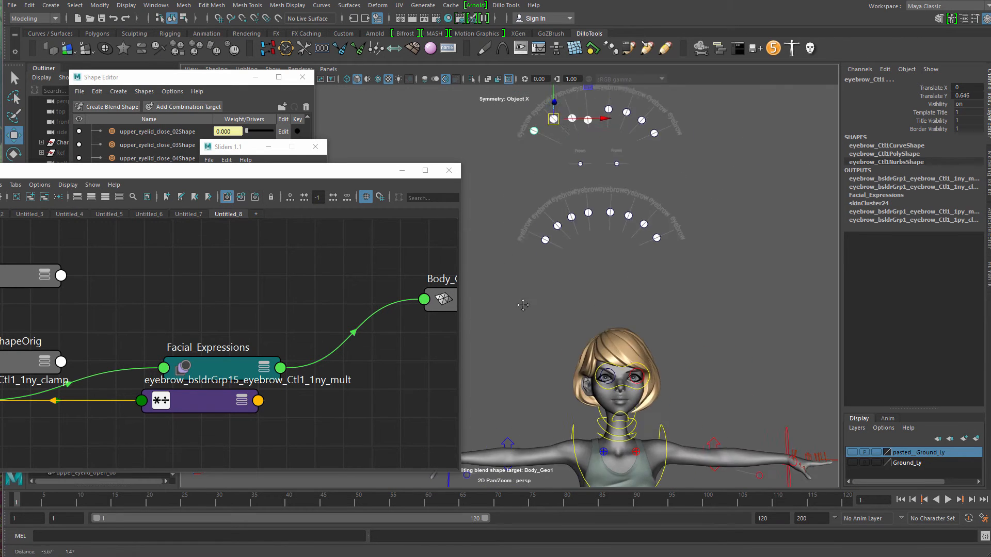
{"action": "middle_click_drag", "start_coordinate": [522, 305], "coordinate": [532, 367], "text": "alt"}
{"action": "left_click_drag", "start_coordinate": [562, 182], "coordinate": [568, 186]}
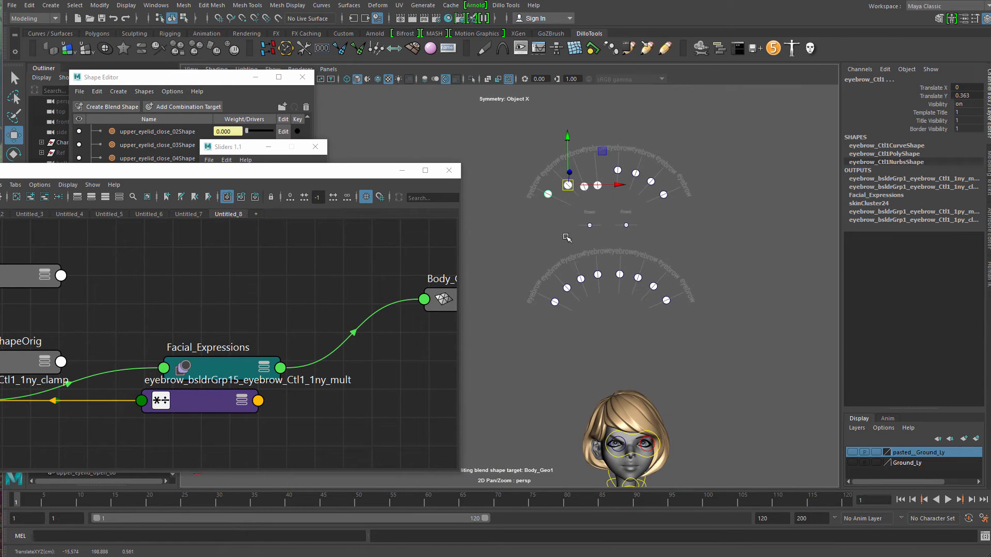
{"action": "right_click_drag", "start_coordinate": [566, 238], "coordinate": [561, 186], "text": "alt"}
{"action": "left_click_drag", "start_coordinate": [563, 175], "coordinate": [570, 178]}
{"action": "left_click_drag", "start_coordinate": [564, 136], "coordinate": [569, 142]}
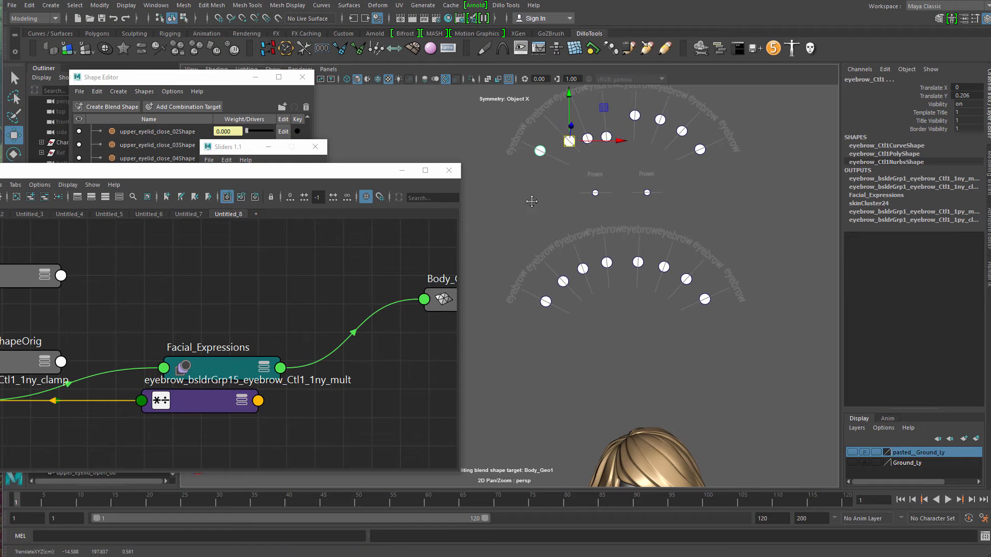
- Lower the first four eyelid arc controls together to test them combined with the eyebrow pose
{"action": "right_click_drag", "start_coordinate": [531, 199], "coordinate": [619, 294], "text": "alt"}
{"action": "middle_click_drag", "start_coordinate": [619, 294], "coordinate": [571, 166], "text": "alt"}
{"action": "right_click_drag", "start_coordinate": [570, 166], "coordinate": [510, 117], "text": "alt"}
{"action": "left_click_drag", "start_coordinate": [510, 117], "coordinate": [553, 185]}
{"action": "right_click_drag", "start_coordinate": [618, 209], "coordinate": [527, 170], "text": "alt"}
{"action": "middle_click_drag", "start_coordinate": [526, 196], "coordinate": [557, 161], "text": "alt"}
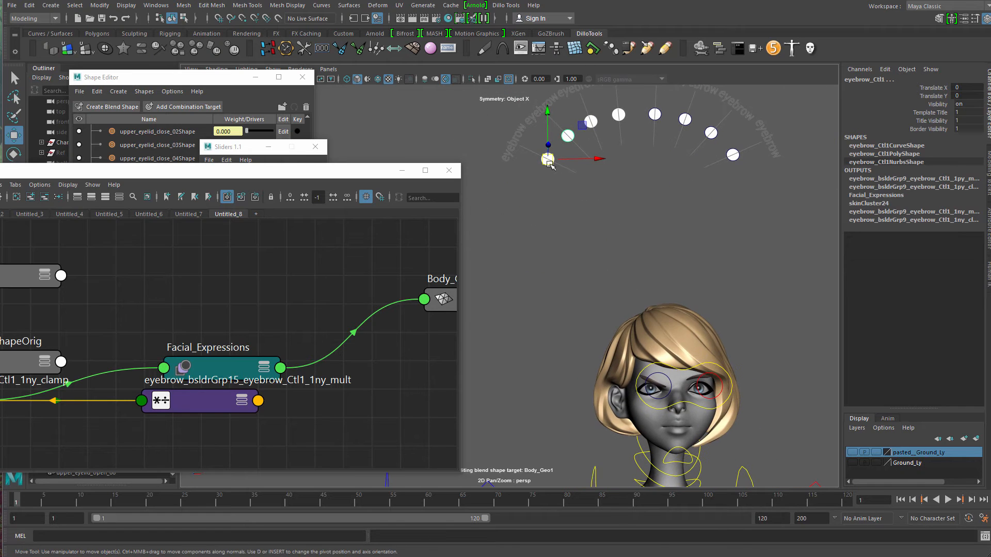
{"action": "left_click_drag", "start_coordinate": [551, 163], "coordinate": [517, 177]}
{"action": "middle_click_drag", "start_coordinate": [655, 234], "coordinate": [621, 269], "text": "alt"}
{"action": "right_click_drag", "start_coordinate": [621, 269], "coordinate": [592, 250], "text": "alt"}
{"action": "left_click", "coordinate": [608, 217]}
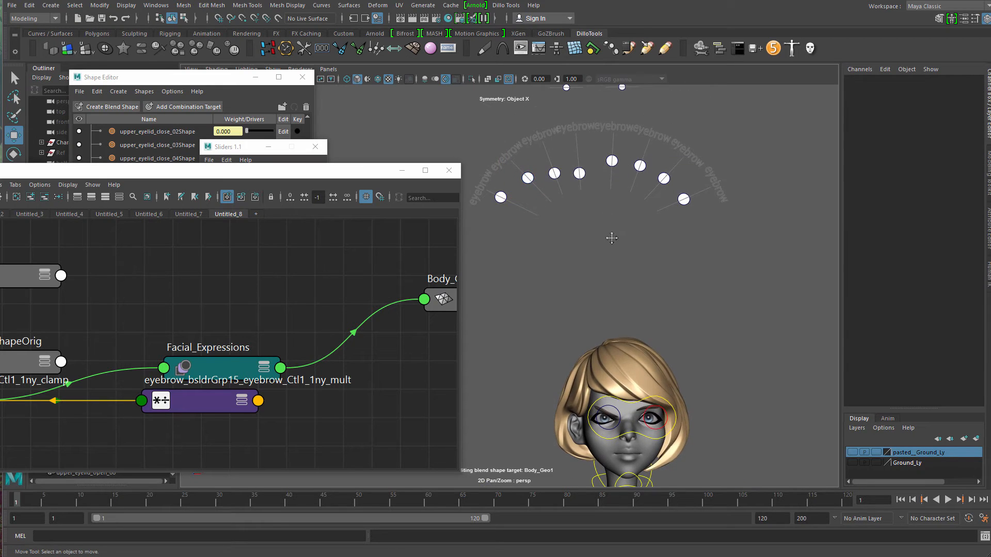
- Move the first Frown slider to 0.937 in Translate X and inspect the combined expression on the face
{"action": "middle_click_drag", "start_coordinate": [611, 235], "coordinate": [612, 274], "text": "alt"}
{"action": "left_click_drag", "start_coordinate": [556, 105], "coordinate": [590, 160]}
{"action": "left_click_drag", "start_coordinate": [606, 126], "coordinate": [623, 125]}
{"action": "middle_click_drag", "start_coordinate": [620, 343], "coordinate": [598, 235], "text": "alt"}
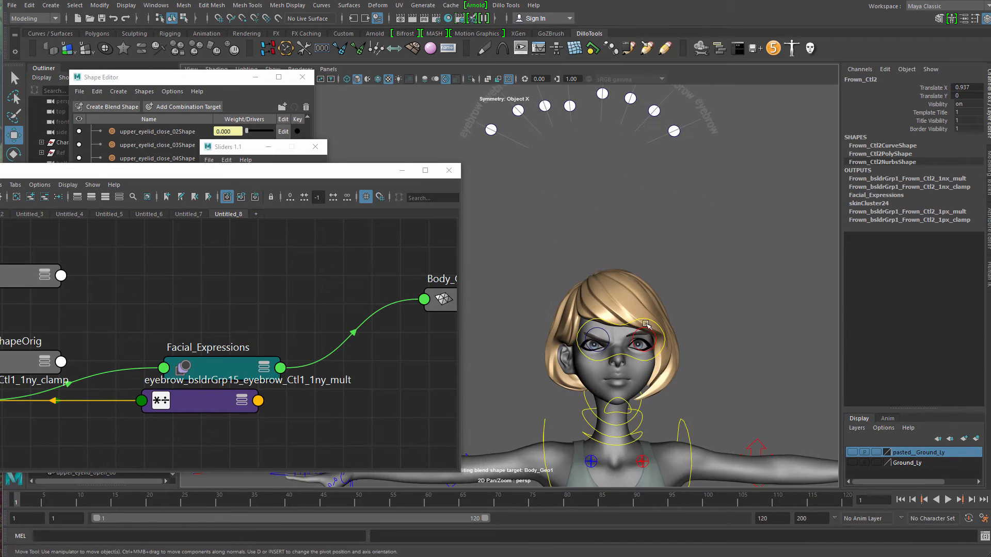
{"action": "right_click_drag", "start_coordinate": [647, 327], "coordinate": [686, 349], "text": "alt"}
{"action": "middle_click_drag", "start_coordinate": [661, 345], "coordinate": [679, 334], "text": "alt"}
{"action": "right_click_drag", "start_coordinate": [679, 334], "coordinate": [763, 360], "text": "alt"}
{"action": "right_click_drag", "start_coordinate": [641, 213], "coordinate": [479, 171], "text": "alt"}
- Select all arc and Frown controls again and set their Translate X and Translate Y back to 0
{"action": "middle_click_drag", "start_coordinate": [479, 170], "coordinate": [531, 263], "text": "alt"}
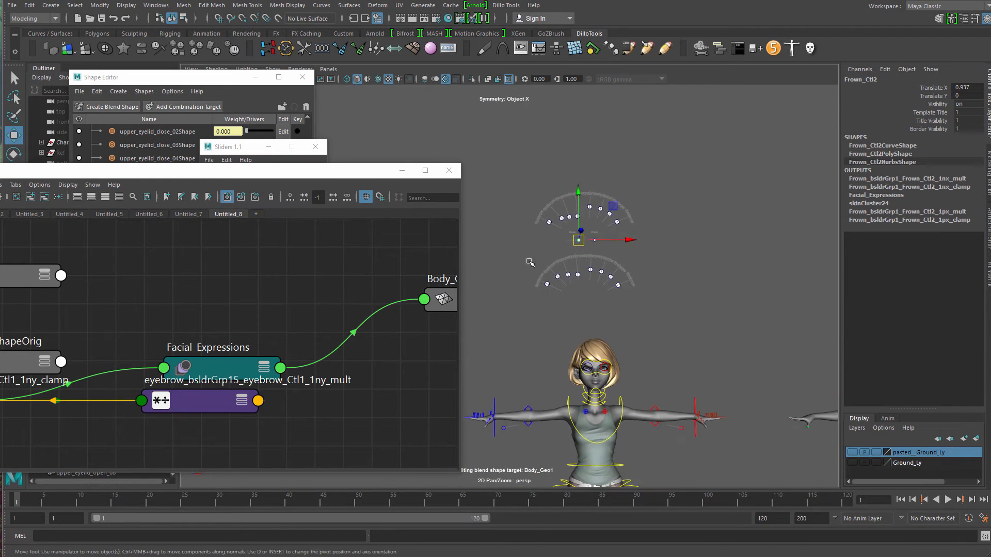
{"action": "left_click_drag", "start_coordinate": [537, 165], "coordinate": [690, 308]}
{"action": "left_click_drag", "start_coordinate": [978, 88], "coordinate": [977, 98]}
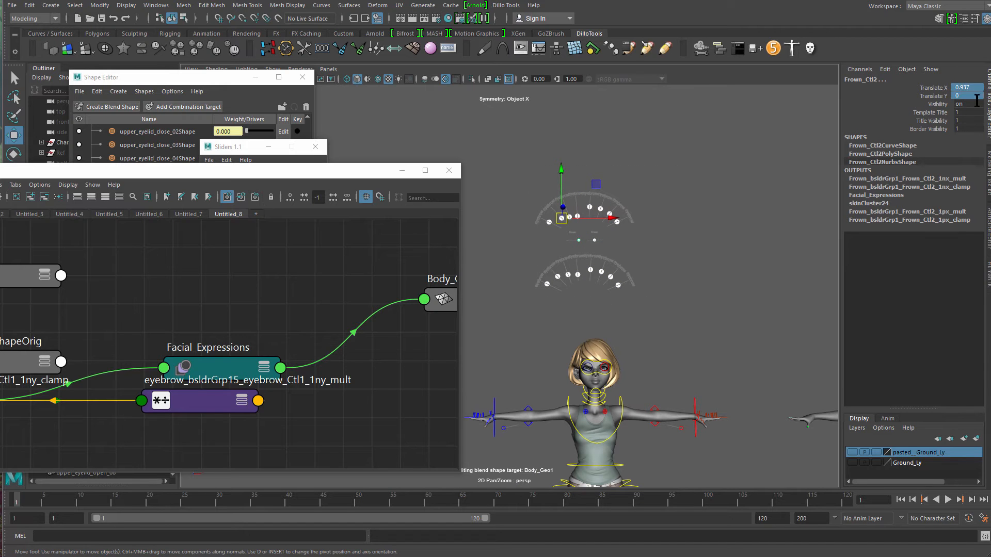
{"action": "type", "text": "0"}
{"action": "key", "text": "Return"}
{"action": "left_click", "coordinate": [660, 293]}
- Examine the eyes and eyelids of the neutral face up close
{"action": "middle_click_drag", "start_coordinate": [663, 444], "coordinate": [619, 289], "text": "alt"}
{"action": "right_click_drag", "start_coordinate": [619, 289], "coordinate": [677, 371], "text": "alt"}
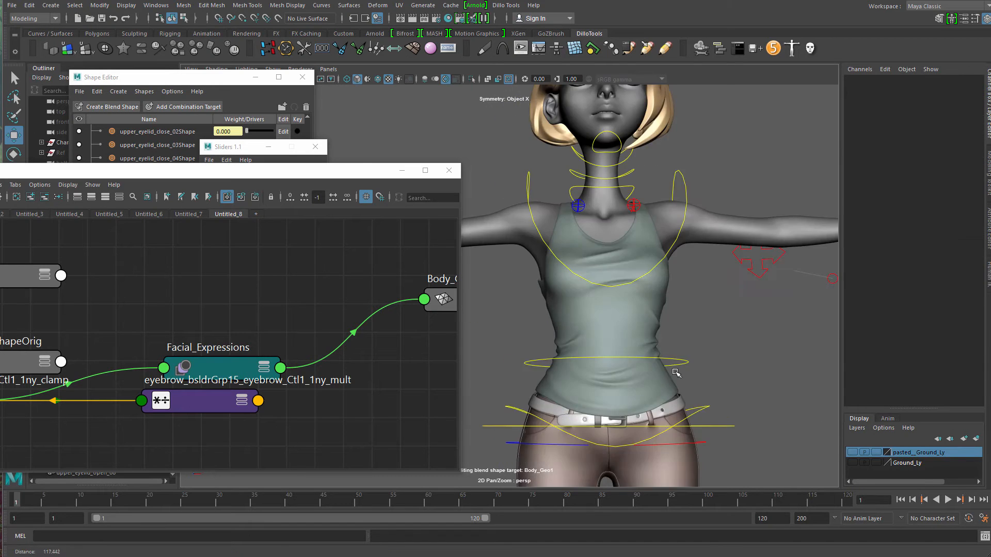
{"action": "middle_click_drag", "start_coordinate": [611, 132], "coordinate": [592, 289], "text": "alt"}
{"action": "right_click_drag", "start_coordinate": [593, 290], "coordinate": [708, 318], "text": "alt"}
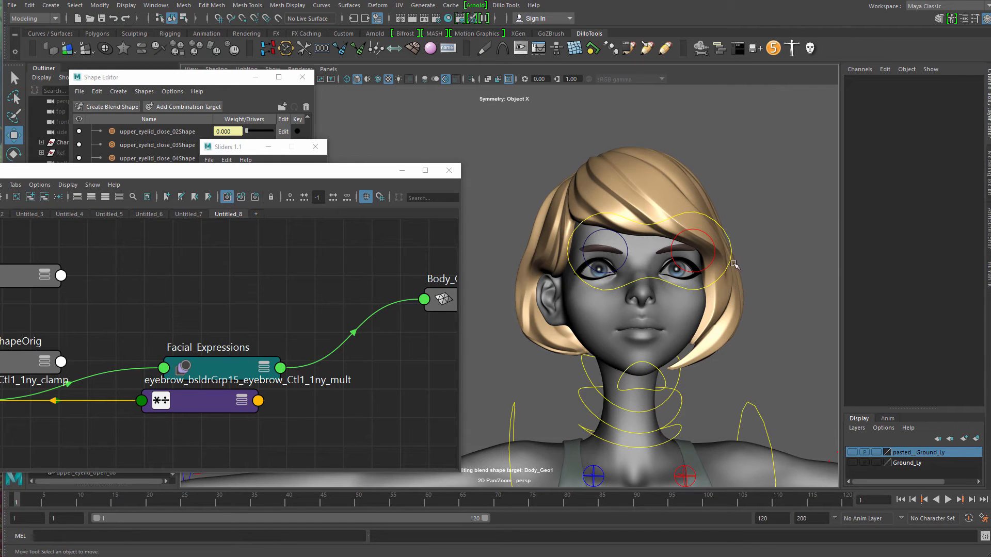
{"action": "right_click_drag", "start_coordinate": [564, 250], "coordinate": [611, 362], "text": "alt"}
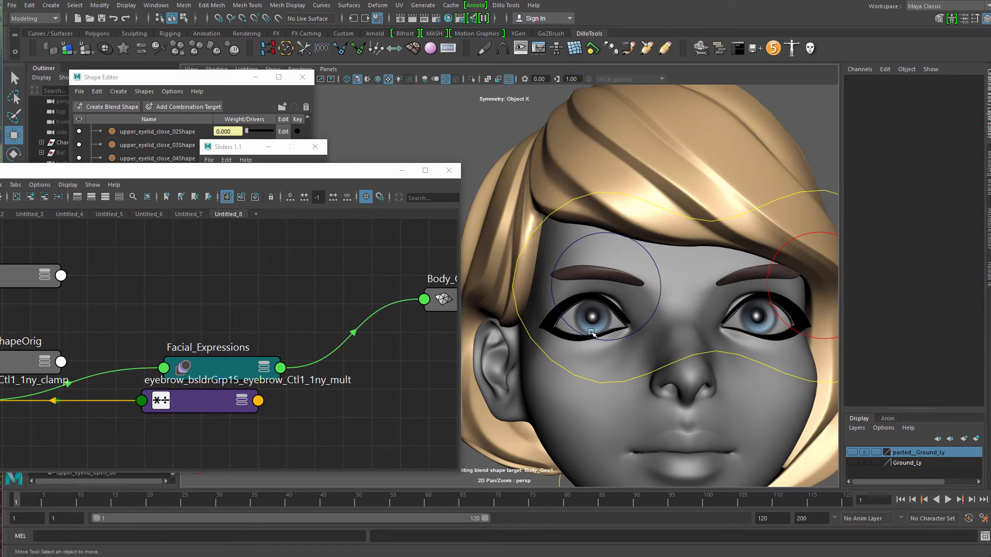
{"action": "middle_click_drag", "start_coordinate": [591, 332], "coordinate": [582, 319], "text": "alt"}
{"action": "right_click_drag", "start_coordinate": [622, 340], "coordinate": [653, 319], "text": "alt"}
{"action": "middle_click_drag", "start_coordinate": [620, 338], "coordinate": [586, 335], "text": "alt"}
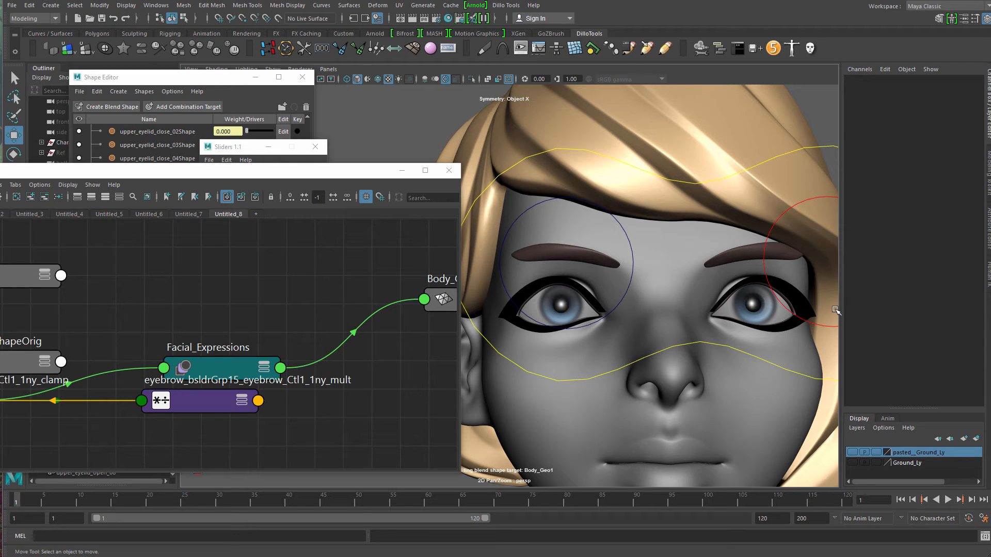
- Move all slider groups of the eyelid arc up together, closer beneath the Frown sliders
{"action": "right_click_drag", "start_coordinate": [782, 274], "coordinate": [675, 297], "text": "alt"}
{"action": "middle_click_drag", "start_coordinate": [676, 297], "coordinate": [717, 343], "text": "alt"}
{"action": "right_click_drag", "start_coordinate": [717, 343], "coordinate": [635, 268], "text": "alt"}
{"action": "middle_click_drag", "start_coordinate": [635, 268], "coordinate": [650, 325], "text": "alt"}
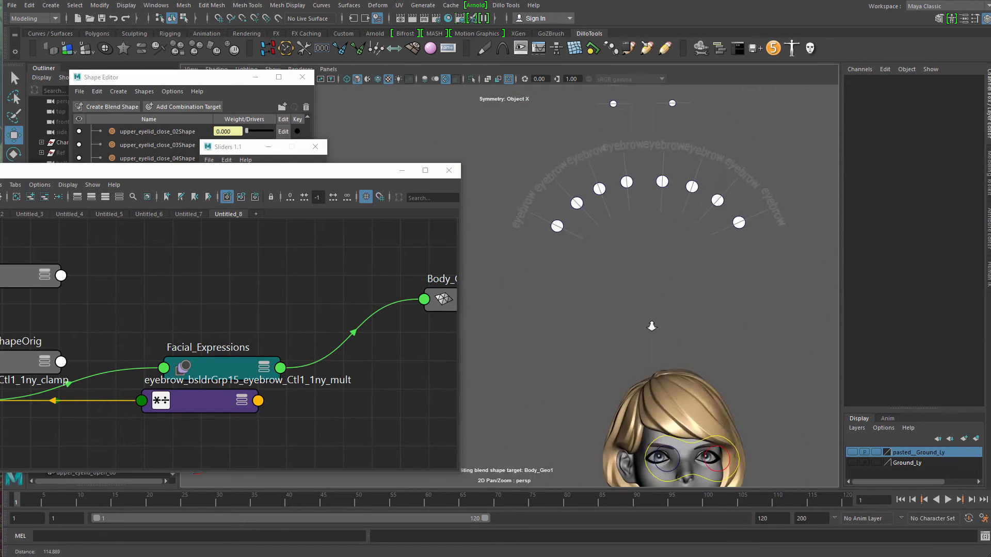
{"action": "right_click_drag", "start_coordinate": [650, 325], "coordinate": [631, 307], "text": "alt"}
{"action": "left_click_drag", "start_coordinate": [538, 211], "coordinate": [723, 296]}
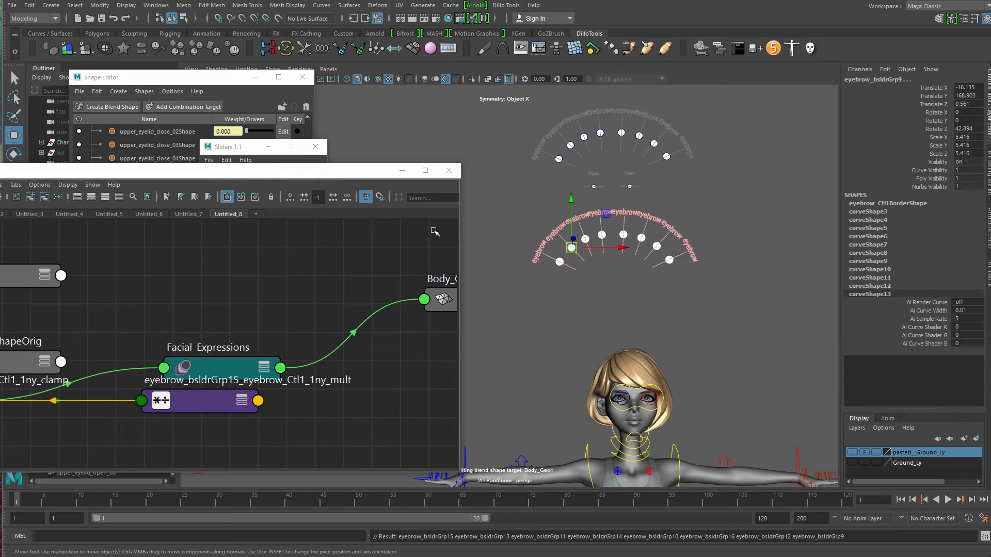
{"action": "left_click_drag", "start_coordinate": [570, 199], "coordinate": [571, 174]}
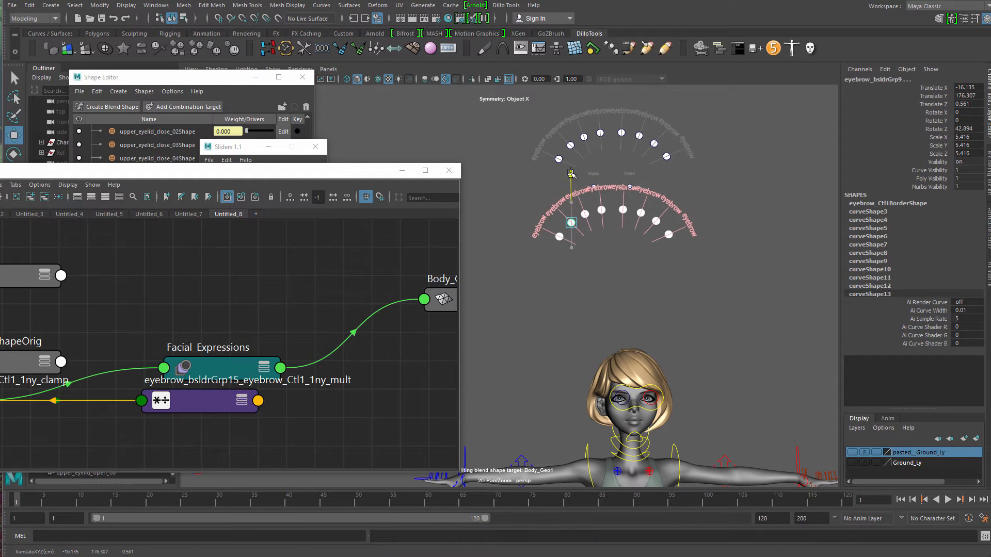
{"action": "middle_click_drag", "start_coordinate": [663, 340], "coordinate": [615, 207], "text": "alt"}
{"action": "right_click_drag", "start_coordinate": [615, 207], "coordinate": [644, 226], "text": "alt"}
{"action": "middle_click_drag", "start_coordinate": [644, 227], "coordinate": [648, 428], "text": "alt"}
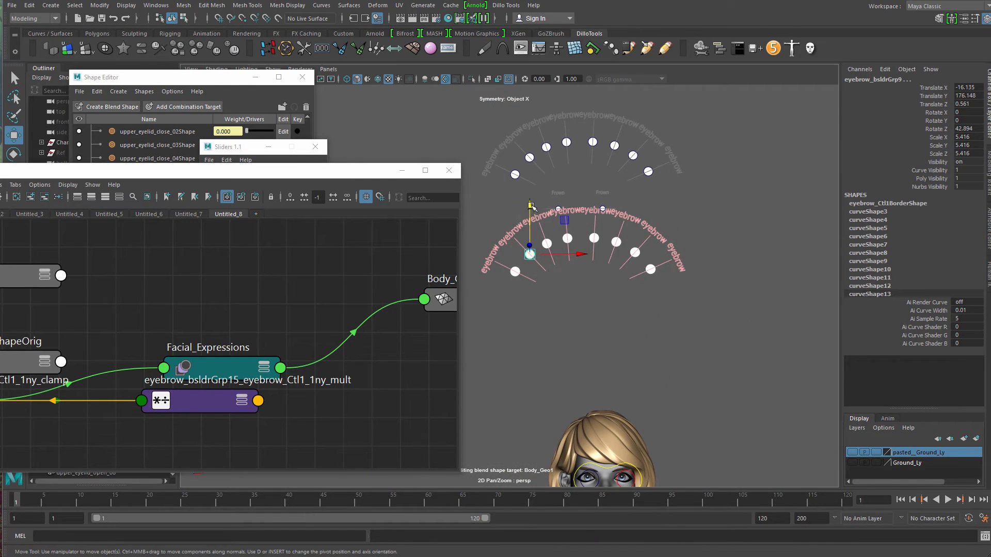
{"action": "left_click_drag", "start_coordinate": [531, 207], "coordinate": [532, 223]}
- Move the slider groups of both arcs and the Frown sliders up together, bringing Frown_bsldrGrp1 to 215.157 in Translate Y
{"action": "middle_click_drag", "start_coordinate": [582, 312], "coordinate": [661, 338], "text": "alt"}
{"action": "right_click_drag", "start_coordinate": [660, 338], "coordinate": [609, 310], "text": "alt"}
{"action": "left_click_drag", "start_coordinate": [532, 121], "coordinate": [715, 279]}
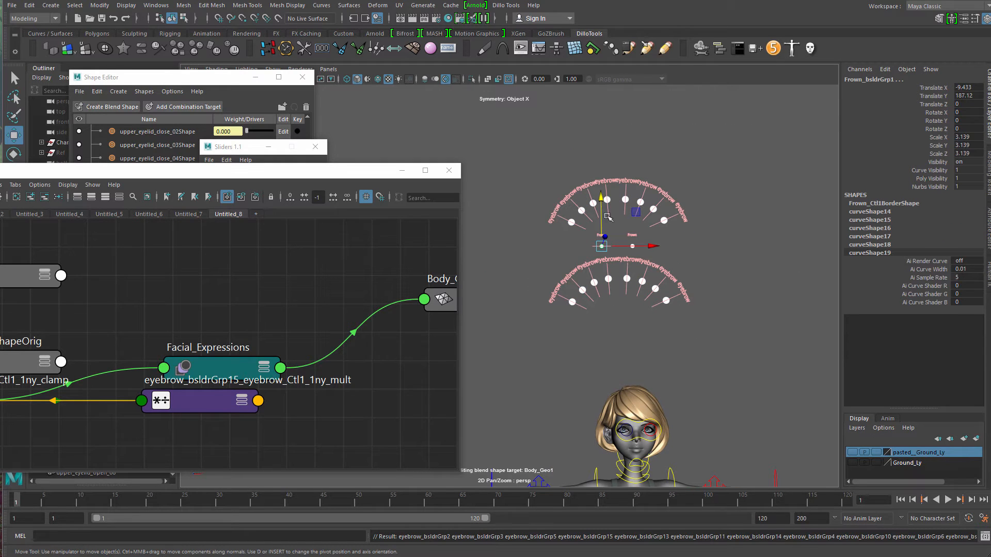
{"action": "left_click_drag", "start_coordinate": [605, 200], "coordinate": [605, 168]}
- Select Body_Geo, frame the face, and arrange the floating windows so the Shape Editor is fully accessible
{"action": "right_click_drag", "start_coordinate": [575, 287], "coordinate": [747, 244], "text": "alt"}
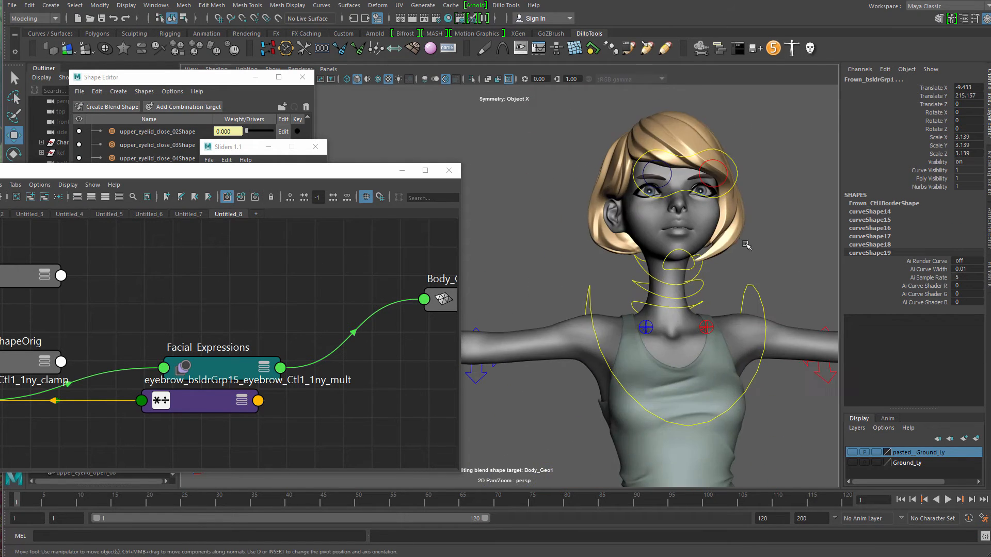
{"action": "left_click", "coordinate": [691, 229]}
{"action": "left_click_drag", "start_coordinate": [692, 228], "coordinate": [558, 335], "text": "alt"}
{"action": "right_click_drag", "start_coordinate": [558, 335], "coordinate": [613, 374], "text": "alt"}
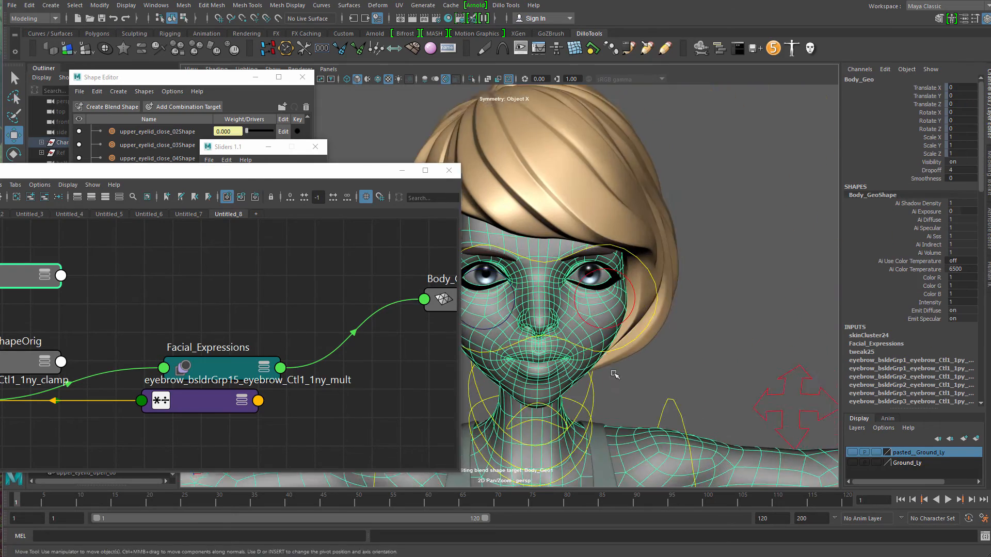
{"action": "middle_click_drag", "start_coordinate": [613, 373], "coordinate": [717, 359], "text": "alt"}
{"action": "left_click_drag", "start_coordinate": [272, 174], "coordinate": [235, 202]}
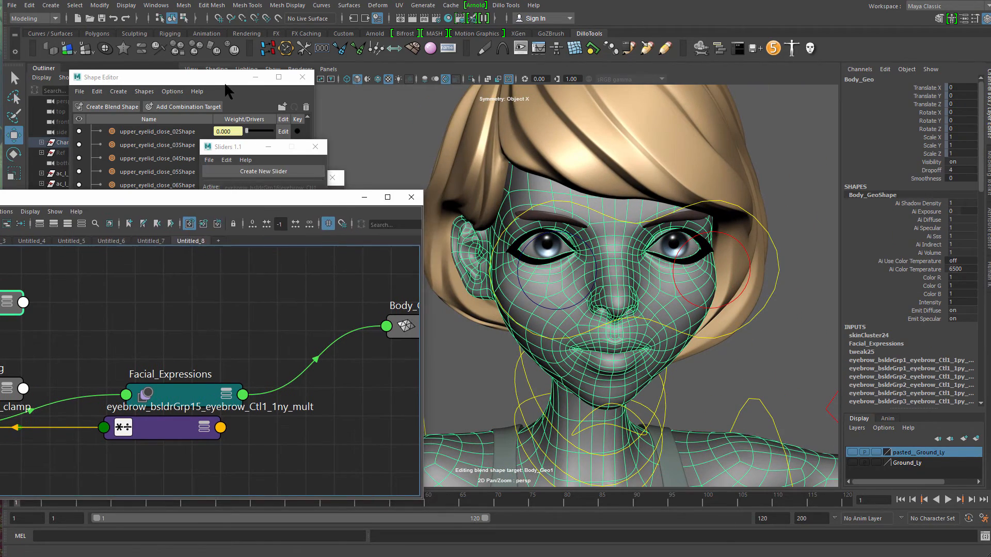
{"action": "left_click_drag", "start_coordinate": [224, 79], "coordinate": [340, 33]}
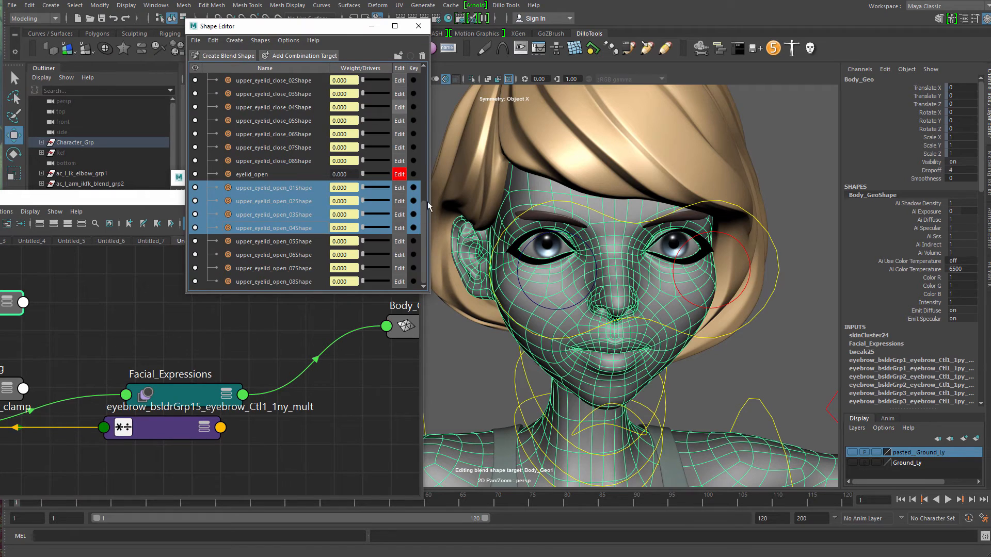
- Add two new blend shape targets to Facial_Expressions
{"action": "left_click_drag", "start_coordinate": [423, 206], "coordinate": [360, 78]}
{"action": "left_click", "coordinate": [252, 78]}
{"action": "left_click", "coordinate": [290, 55]}
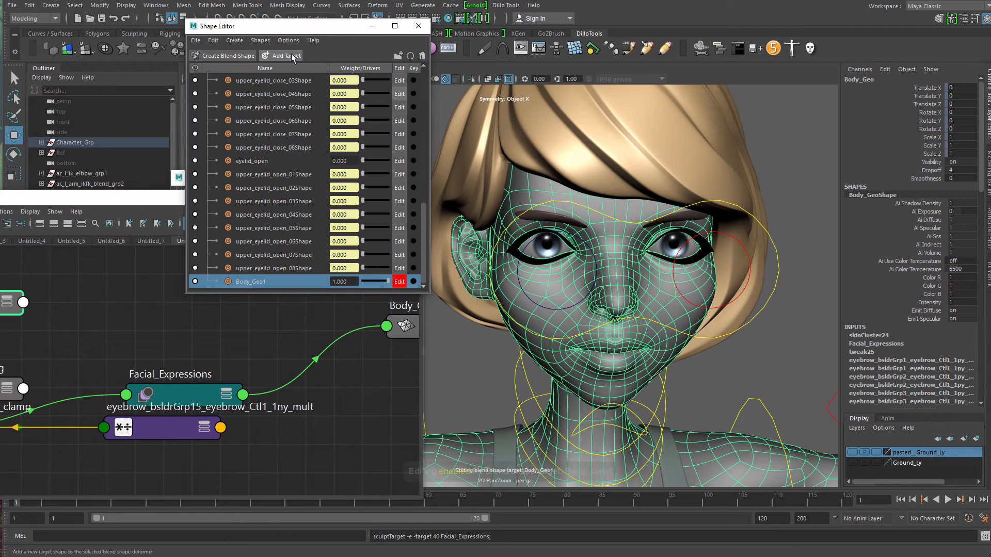
- Rename the Body_Geo1 target to lower_eyelid_close
{"action": "left_click", "coordinate": [272, 269]}
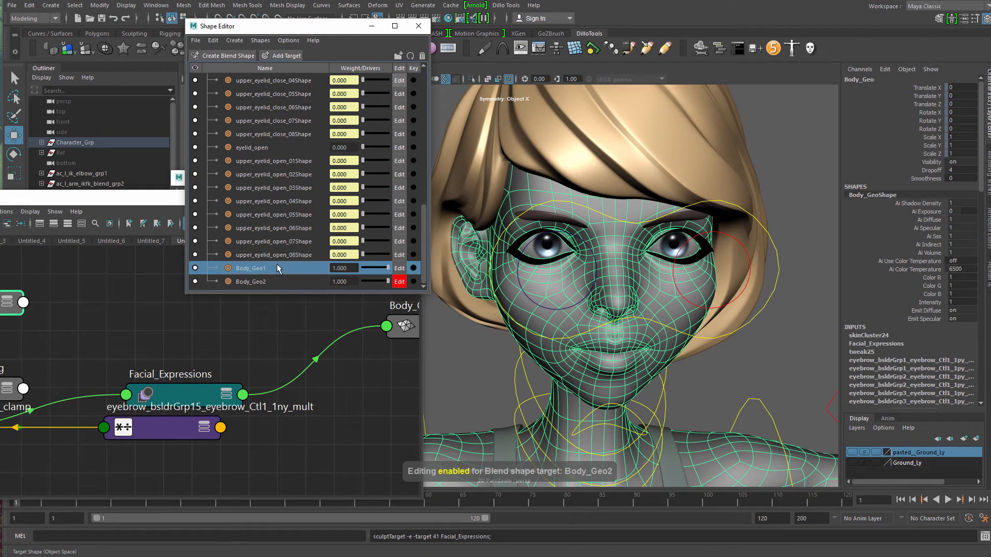
{"action": "double_click", "coordinate": [276, 268]}
{"action": "type", "text": "ey"}
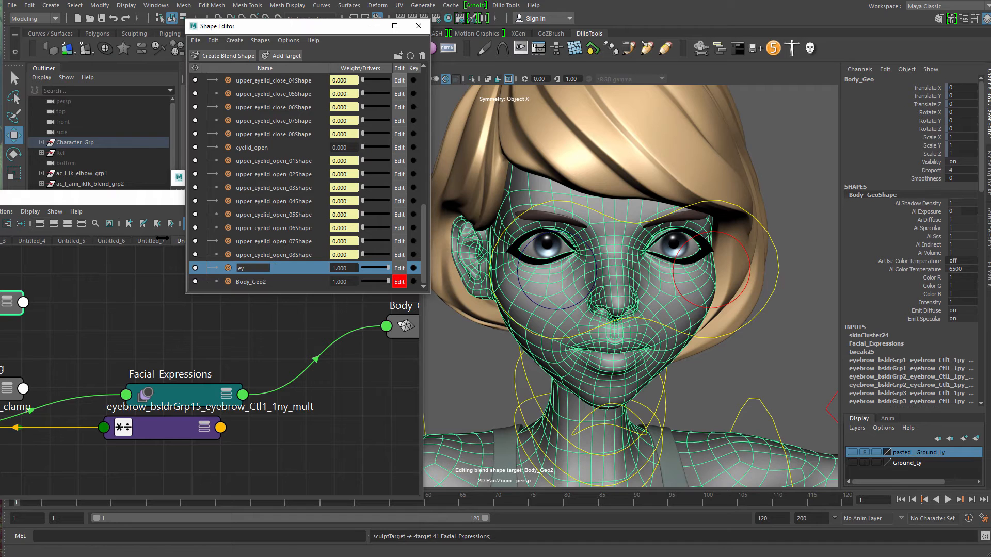
{"action": "type", "text": "elid"}
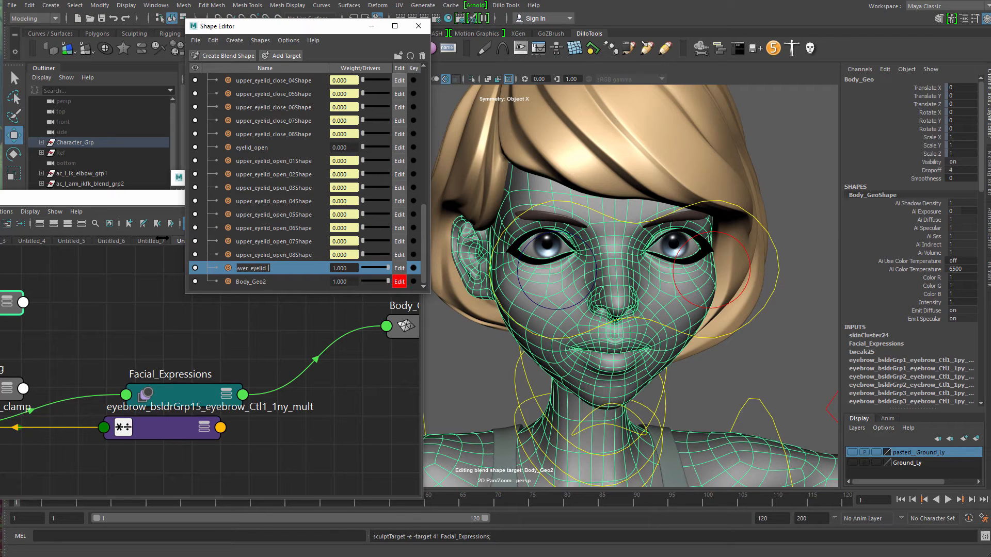
{"action": "type", "text": "_close"}
{"action": "key", "text": "Return"}
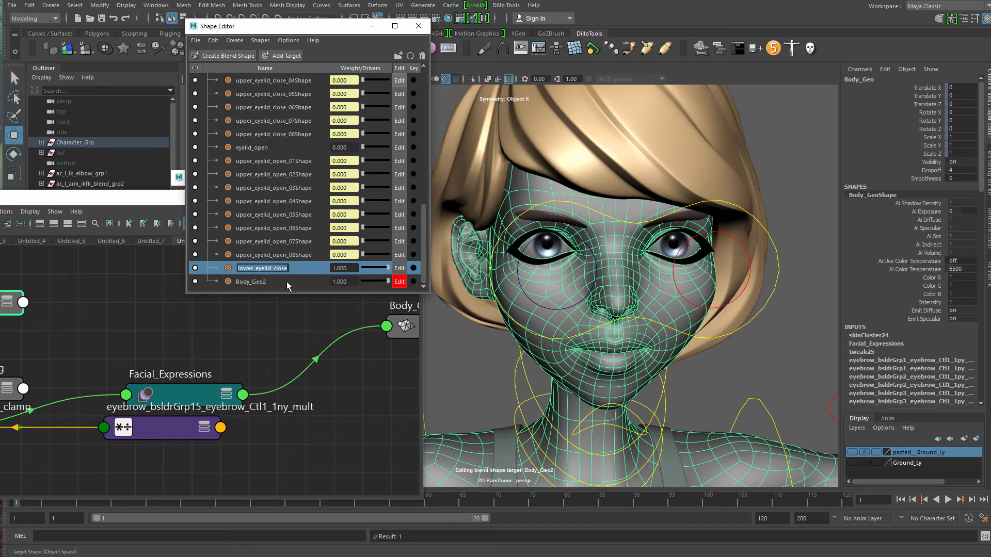
- Rename the Body_Geo2 target to lower_eyelid_open
{"action": "double_click", "coordinate": [261, 282]}
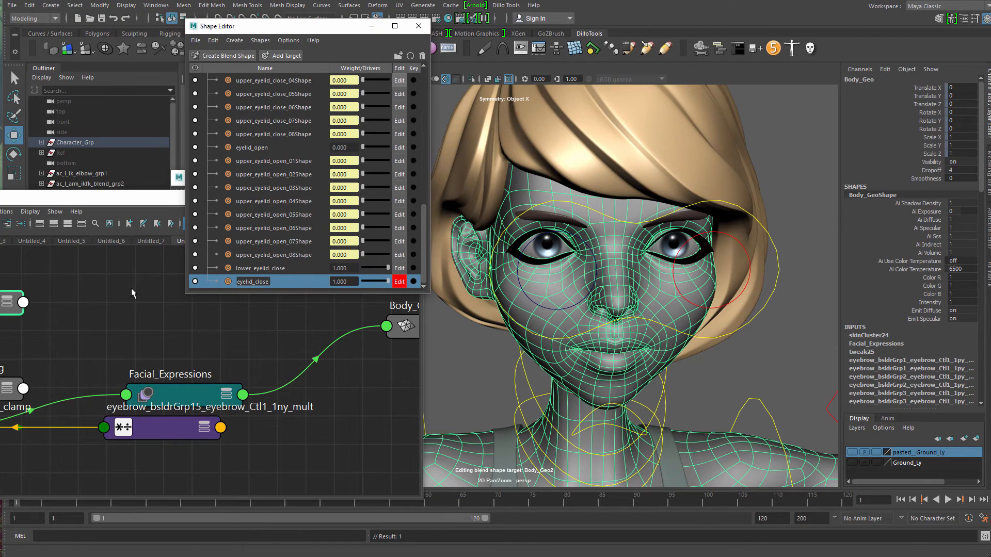
{"action": "key", "text": "BackSpace"}
{"action": "key", "text": "BackSpace"}
{"action": "key", "text": "BackSpace"}
{"action": "key", "text": "BackSpace"}
{"action": "key", "text": "BackSpace"}
{"action": "type", "text": "open"}
{"action": "key", "text": "Return"}
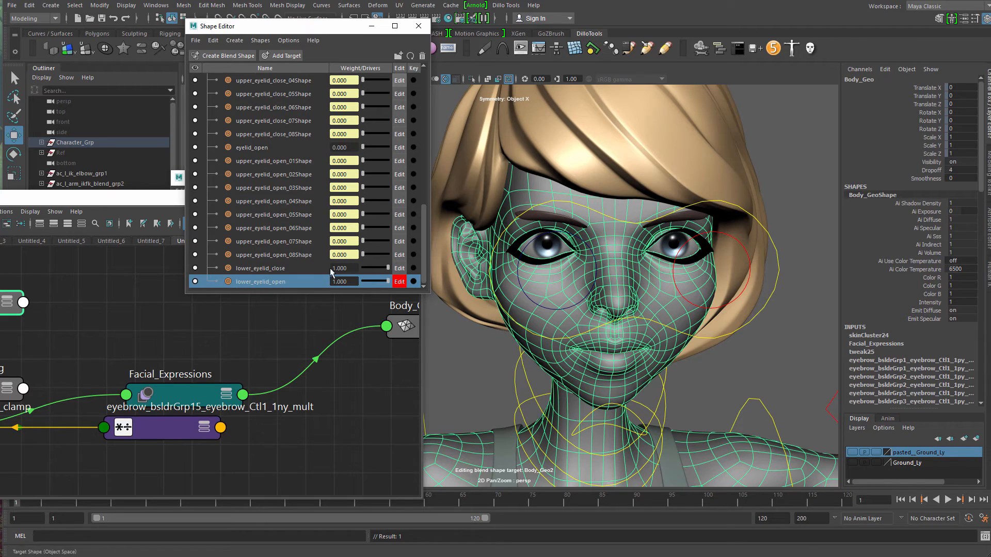
- Turn on sculpt editing for the lower_eyelid_close target
{"action": "left_click", "coordinate": [399, 268]}
{"action": "scroll", "coordinate": [630, 319], "scroll_direction": "up", "scroll_amount": 5}
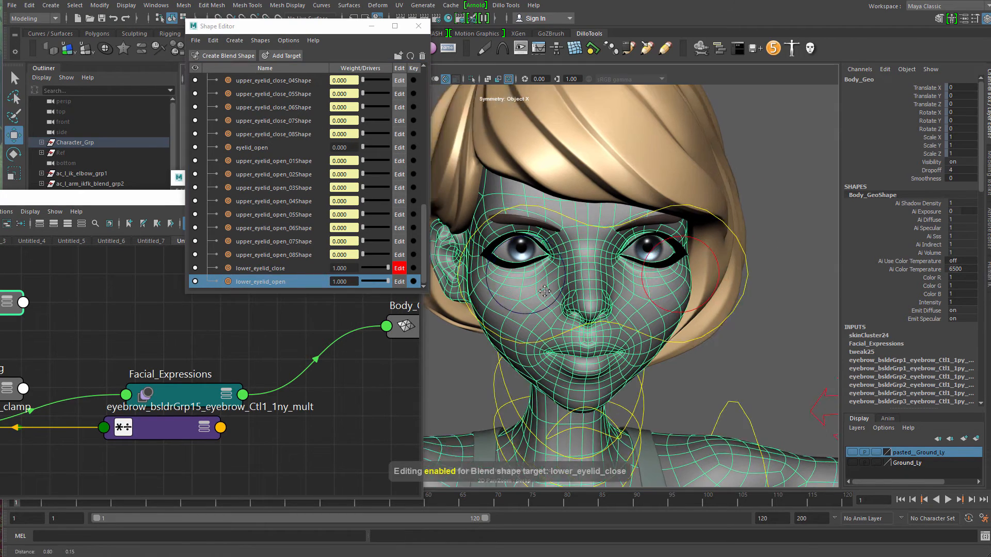
{"action": "scroll", "coordinate": [629, 320], "scroll_direction": "down", "scroll_amount": 3}
- Isolate the body together with both lower eyelashes and both eyeballs, hiding the hair and controls
{"action": "key", "text": "ctrl+1"}
{"action": "scroll", "coordinate": [619, 304], "scroll_direction": "up", "scroll_amount": 6}
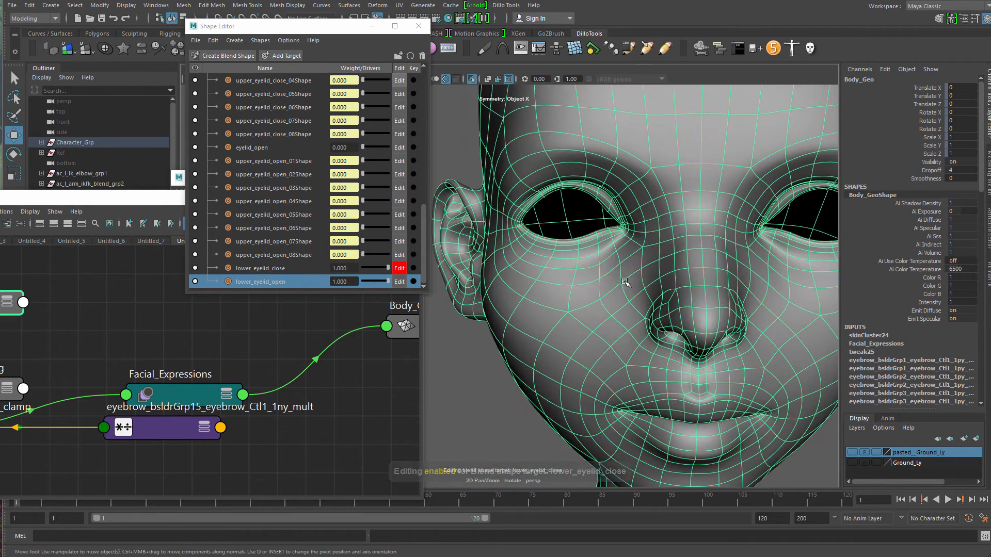
{"action": "key", "text": "ctrl+1"}
{"action": "left_click", "coordinate": [534, 248]}
{"action": "key", "text": "q"}
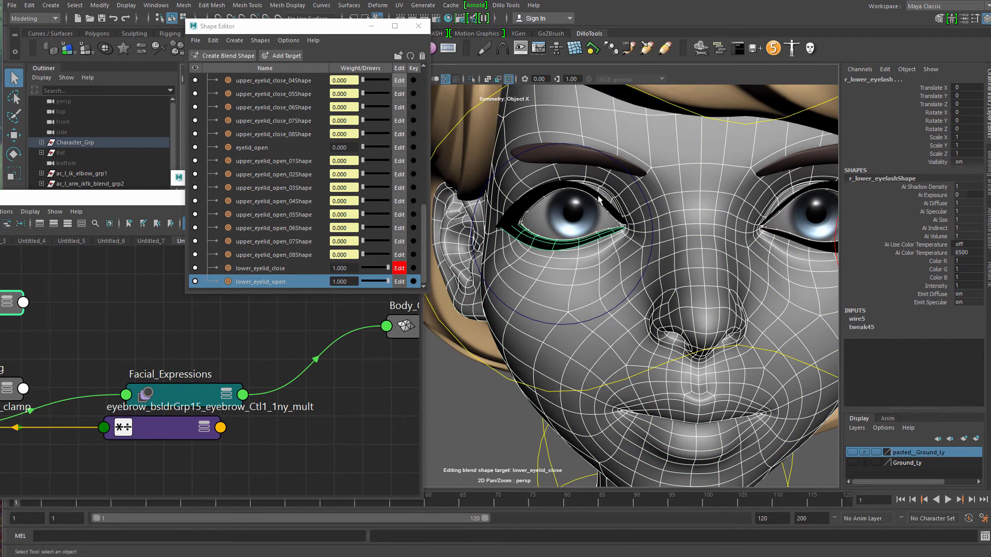
{"action": "left_click_drag", "start_coordinate": [748, 252], "coordinate": [652, 252], "text": "alt"}
{"action": "left_click", "coordinate": [686, 227]}
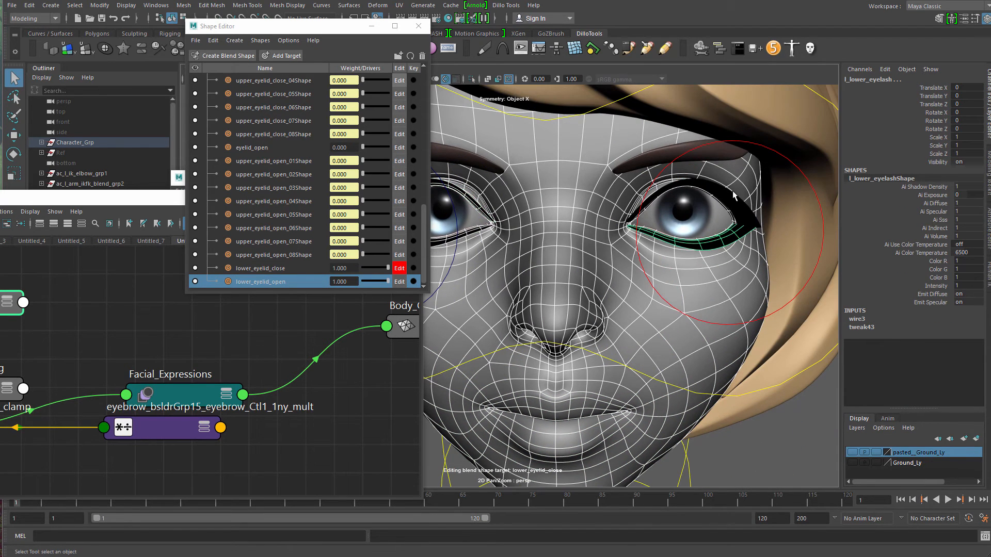
{"action": "left_click_drag", "start_coordinate": [556, 248], "coordinate": [604, 240], "text": "alt"}
{"action": "left_click", "coordinate": [545, 215], "text": "shift"}
{"action": "key", "text": "ctrl+1"}
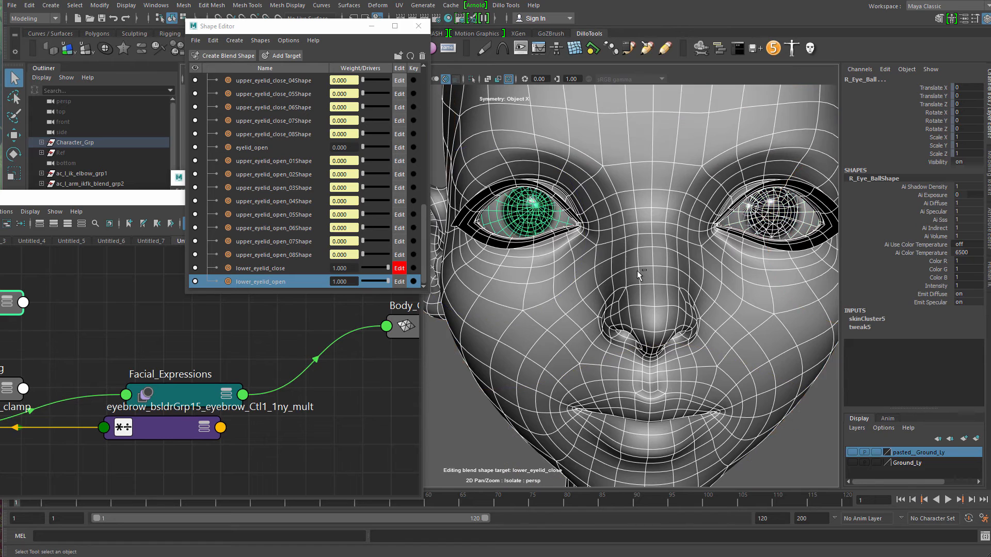
- Frame the character's left eye and select the body's vertices along the middle of its lower eyelid
{"action": "left_click_drag", "start_coordinate": [637, 271], "coordinate": [598, 355], "text": "alt"}
{"action": "left_click", "coordinate": [599, 356]}
{"action": "middle_click_drag", "start_coordinate": [718, 219], "coordinate": [601, 222], "text": "alt"}
{"action": "right_click_drag", "start_coordinate": [601, 222], "coordinate": [608, 206], "text": "alt"}
{"action": "left_click_drag", "start_coordinate": [608, 207], "coordinate": [622, 305], "text": "alt"}
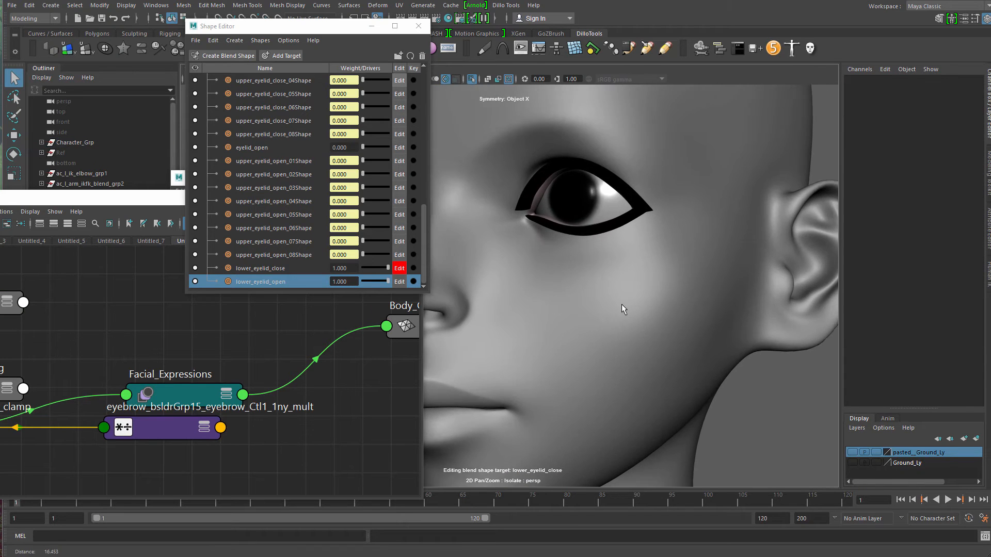
{"action": "left_click", "coordinate": [574, 227]}
{"action": "left_click", "coordinate": [568, 227]}
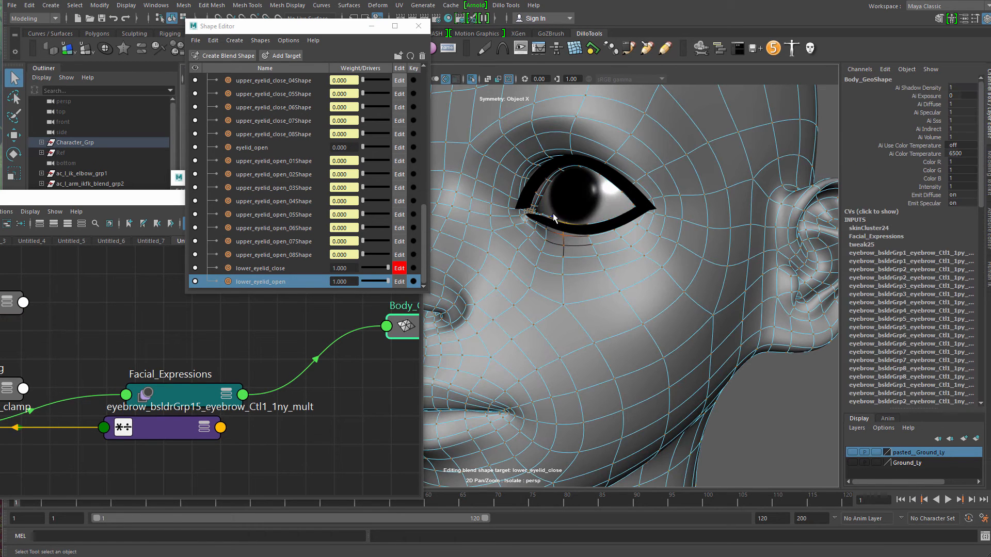
- Adjust the soft selection falloff and raise the middle of the left lower eyelid to the upper lid
{"action": "key", "text": "b"}
{"action": "left_click_drag", "start_coordinate": [552, 212], "coordinate": [540, 194]}
{"action": "key", "text": "w"}
{"action": "middle_click_drag", "start_coordinate": [711, 211], "coordinate": [594, 218], "text": "alt"}
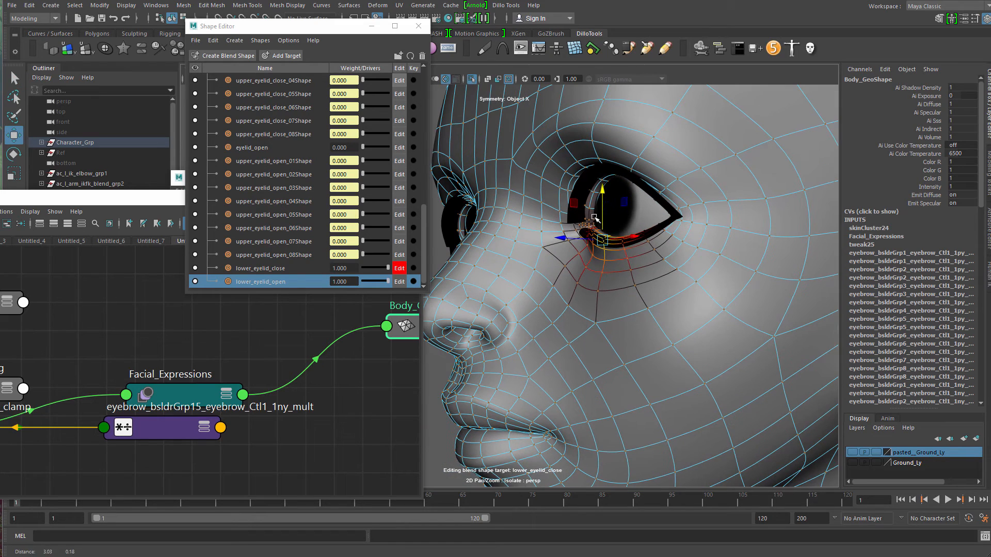
{"action": "left_click_drag", "start_coordinate": [602, 188], "coordinate": [594, 126]}
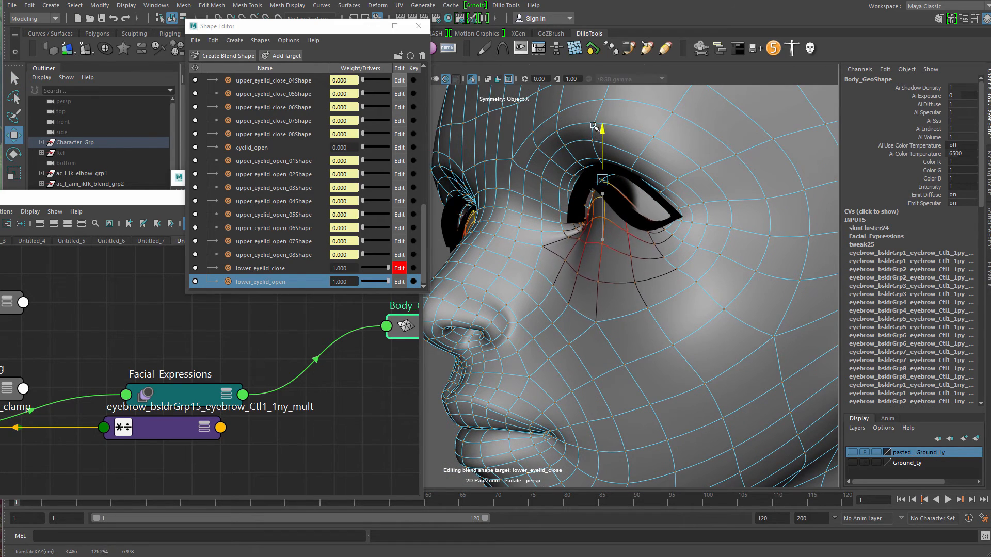
- Display the mesh unsmoothed and raise the lower lid edge just outside its middle, using a soft selection radius of about 1.19
{"action": "left_click_drag", "start_coordinate": [581, 201], "coordinate": [836, 302], "text": "alt"}
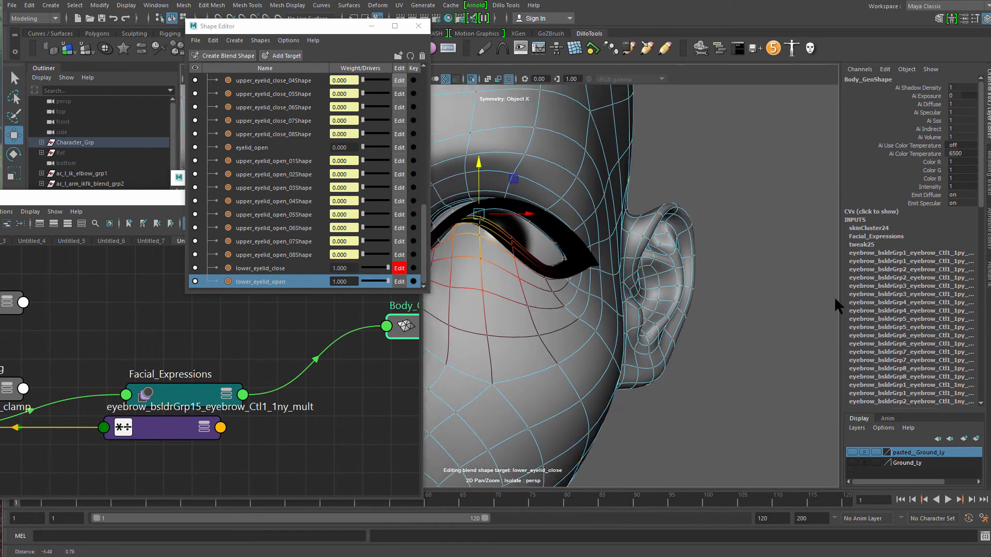
{"action": "middle_click_drag", "start_coordinate": [455, 224], "coordinate": [578, 289], "text": "alt"}
{"action": "right_click_drag", "start_coordinate": [578, 289], "coordinate": [649, 294], "text": "alt"}
{"action": "left_click_drag", "start_coordinate": [649, 294], "coordinate": [593, 278], "text": "alt"}
{"action": "key", "text": "1"}
{"action": "left_click_drag", "start_coordinate": [530, 255], "coordinate": [505, 248], "text": "alt"}
{"action": "left_click_drag", "start_coordinate": [516, 162], "coordinate": [516, 165]}
{"action": "key", "text": "q"}
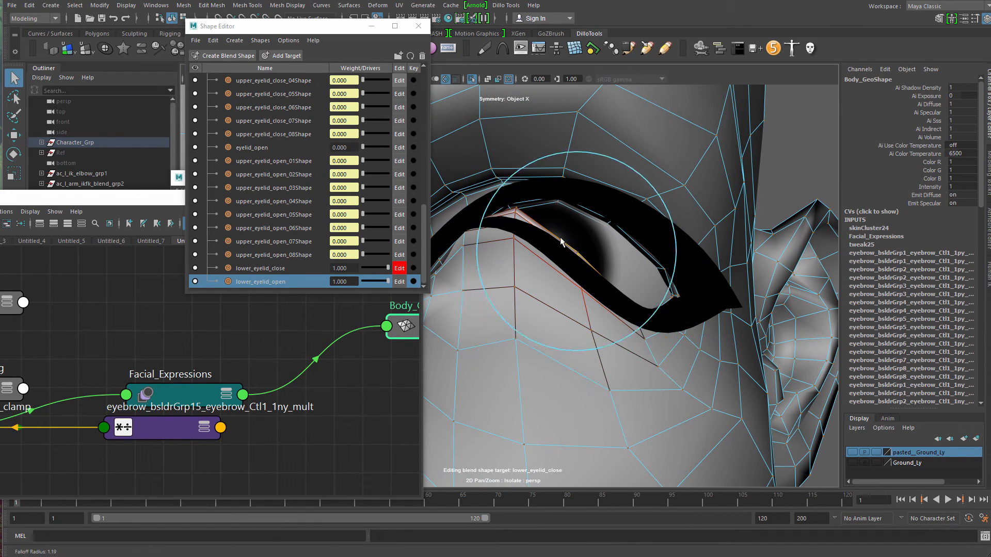
{"action": "key", "text": "w"}
{"action": "left_click_drag", "start_coordinate": [577, 202], "coordinate": [580, 154]}
- Raise the outer part of the left lower eyelid's edge toward the upper lid with an adjusted soft selection
{"action": "left_click_drag", "start_coordinate": [570, 225], "coordinate": [646, 320], "text": "alt"}
{"action": "key", "text": "q"}
{"action": "left_click", "coordinate": [649, 324]}
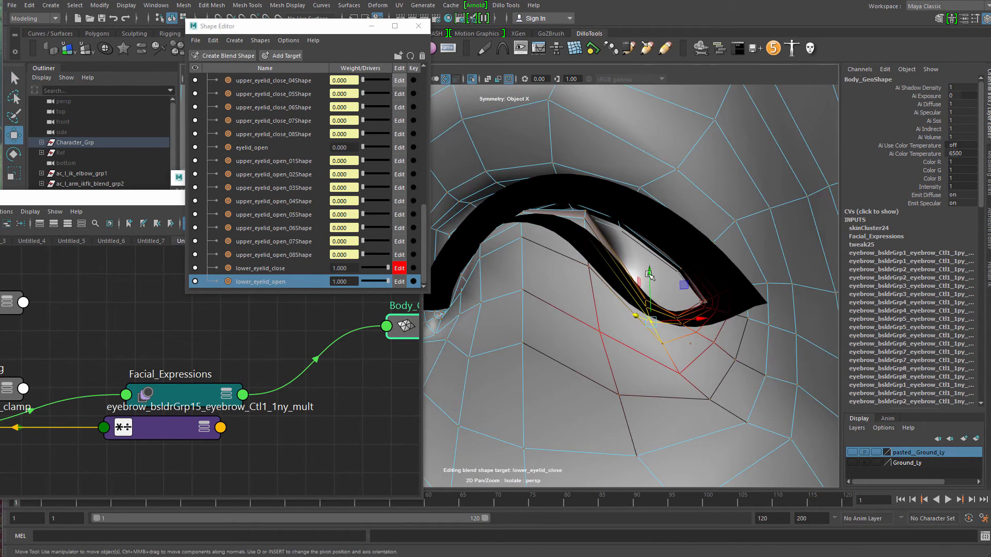
{"action": "key", "text": "w"}
{"action": "left_click_drag", "start_coordinate": [638, 280], "coordinate": [639, 232]}
{"action": "key", "text": "b"}
{"action": "left_click_drag", "start_coordinate": [651, 254], "coordinate": [649, 201]}
- Move the lower lid edge vertex near the middle up to the upper lid to narrow the remaining gap
{"action": "middle_click_drag", "start_coordinate": [524, 282], "coordinate": [581, 212], "text": "alt"}
{"action": "right_click_drag", "start_coordinate": [582, 212], "coordinate": [545, 286], "text": "alt"}
{"action": "key", "text": "q"}
{"action": "left_click", "coordinate": [593, 288]}
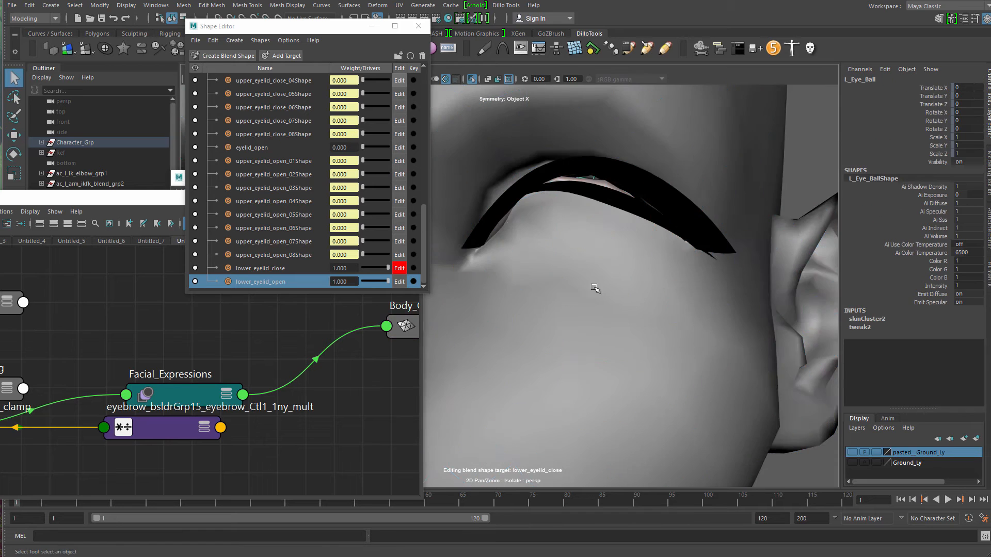
{"action": "left_click_drag", "start_coordinate": [595, 288], "coordinate": [568, 289], "text": "alt"}
{"action": "key", "text": "w"}
{"action": "key", "text": "ctrl+z"}
{"action": "left_click", "coordinate": [611, 191]}
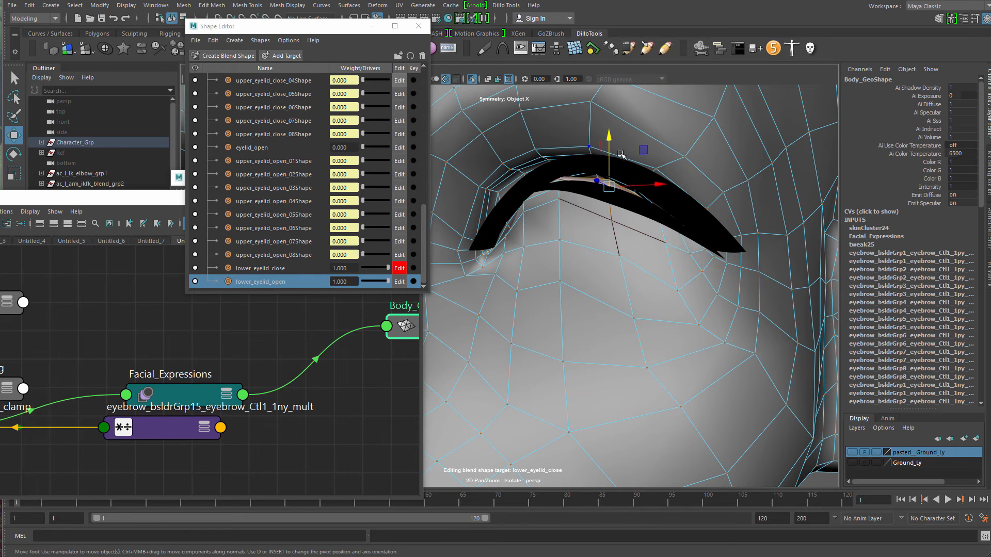
{"action": "left_click_drag", "start_coordinate": [609, 138], "coordinate": [608, 123]}
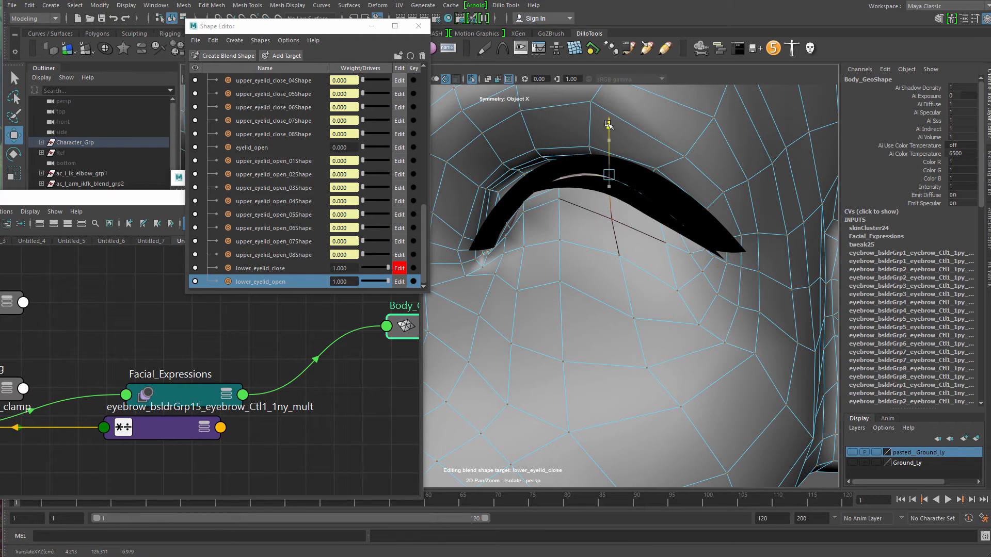
- Adjust the soft selection falloff and raise the inner part of the lower lid edge to the upper lid
{"action": "left_click", "coordinate": [558, 182]}
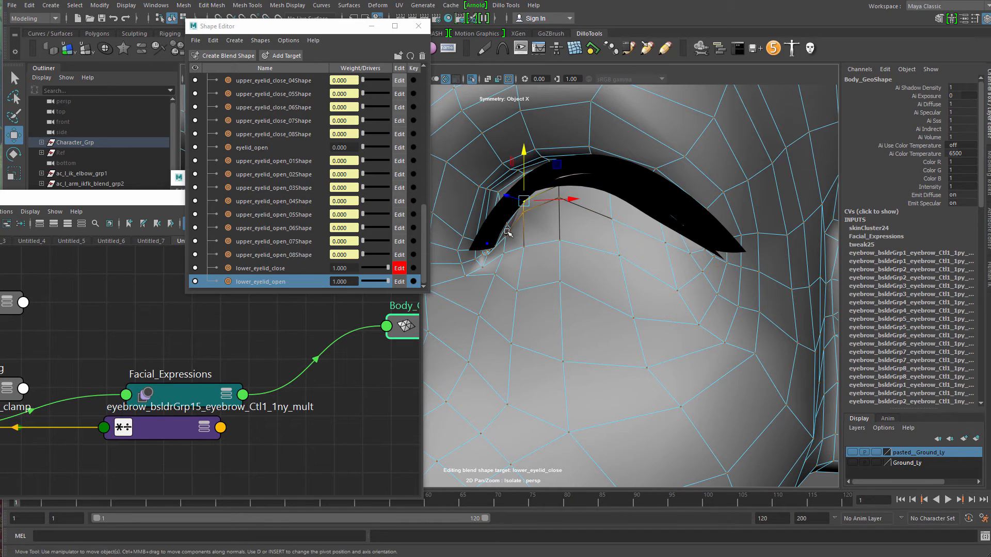
{"action": "left_click_drag", "start_coordinate": [507, 232], "coordinate": [530, 230], "text": "alt"}
{"action": "key", "text": "b"}
{"action": "left_click_drag", "start_coordinate": [521, 176], "coordinate": [545, 176]}
{"action": "mouse_move", "coordinate": [515, 148]}
{"action": "left_mouse_down"}
{"action": "mouse_move", "coordinate": [514, 164]}
{"action": "mouse_move", "coordinate": [517, 156]}
{"action": "left_mouse_up"}
{"action": "key", "text": "w"}
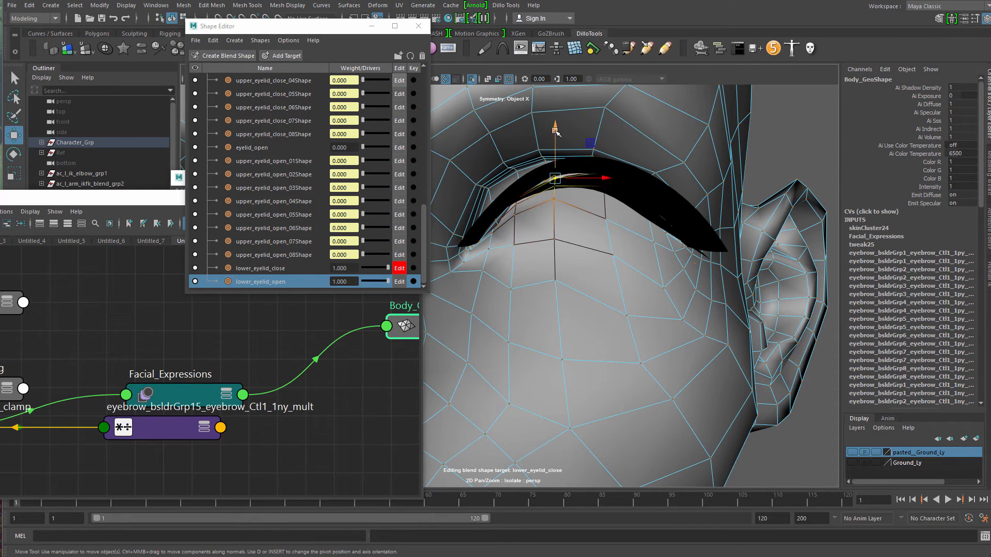
- Select the single cheek vertex beneath the inner part of the left lower eyelid and move it down
{"action": "scroll", "coordinate": [557, 172], "scroll_direction": "down", "scroll_amount": 6}
{"action": "scroll", "coordinate": [601, 283], "scroll_direction": "up", "scroll_amount": 3}
{"action": "mouse_move", "coordinate": [549, 282]}
{"action": "left_mouse_down", "text": "alt"}
{"action": "mouse_move", "coordinate": [602, 282]}
{"action": "mouse_move", "coordinate": [549, 286]}
{"action": "left_mouse_up", "text": "alt"}
{"action": "scroll", "coordinate": [548, 287], "scroll_direction": "up", "scroll_amount": 5}
{"action": "middle_click_drag", "start_coordinate": [548, 286], "coordinate": [629, 316], "text": "alt"}
{"action": "key", "text": "q"}
{"action": "left_click", "coordinate": [579, 252]}
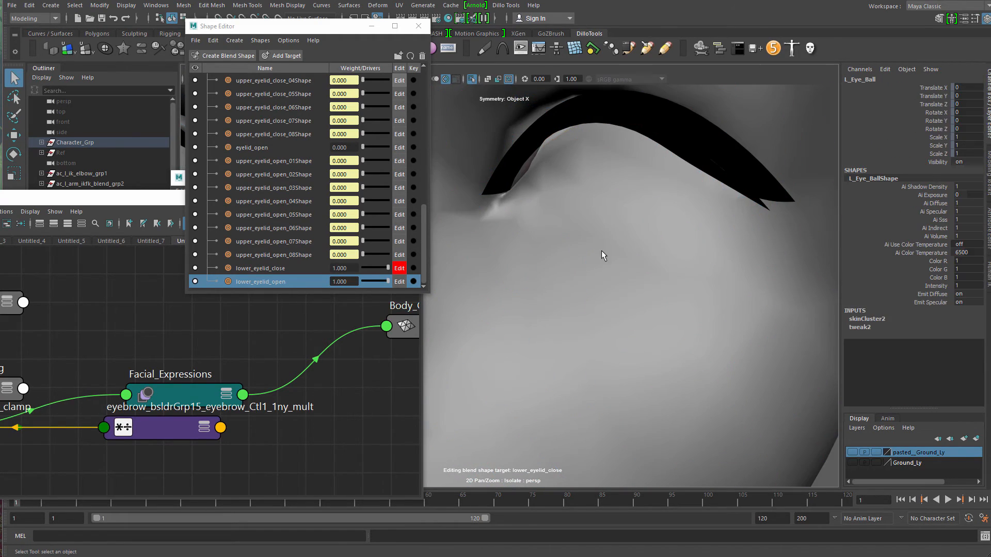
{"action": "key", "text": "ctrl+z"}
{"action": "left_click", "coordinate": [582, 238]}
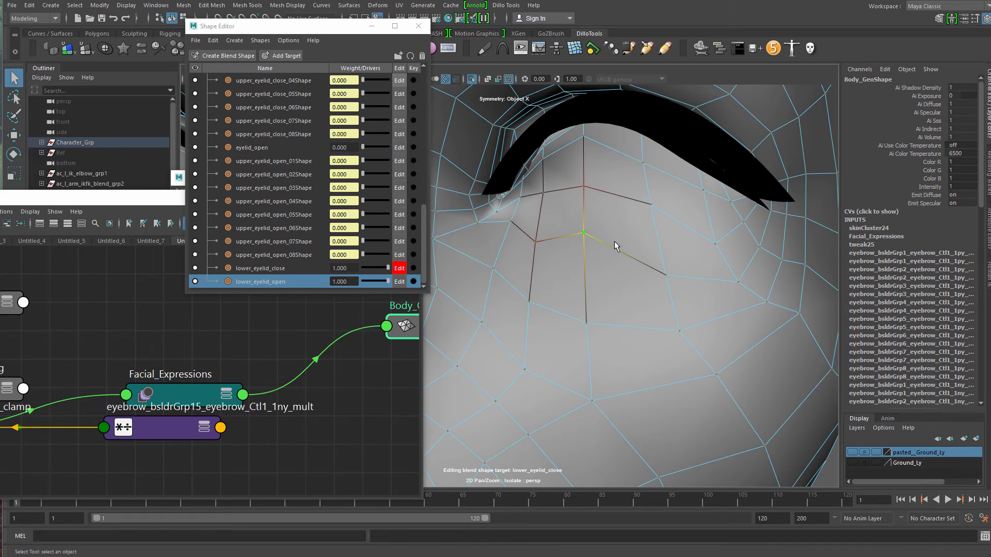
{"action": "scroll", "coordinate": [632, 255], "scroll_direction": "down", "scroll_amount": 3}
{"action": "key", "text": "w"}
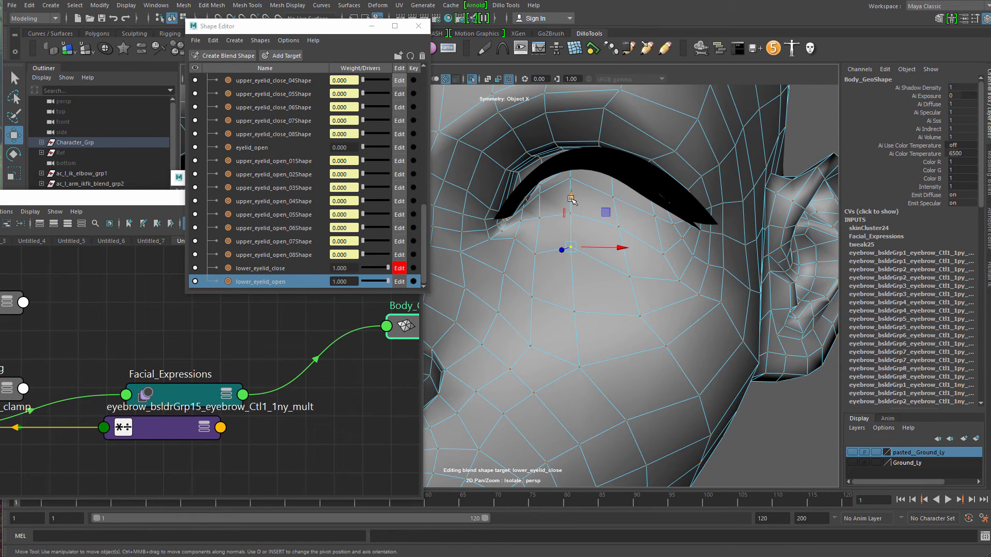
{"action": "left_click_drag", "start_coordinate": [571, 198], "coordinate": [572, 224]}
- Move the neighbouring vertex beneath the left lower eyelid slightly down
{"action": "left_click_drag", "start_coordinate": [640, 299], "coordinate": [599, 289], "text": "alt"}
{"action": "key", "text": "q"}
{"action": "left_click", "coordinate": [595, 264]}
{"action": "key", "text": "w"}
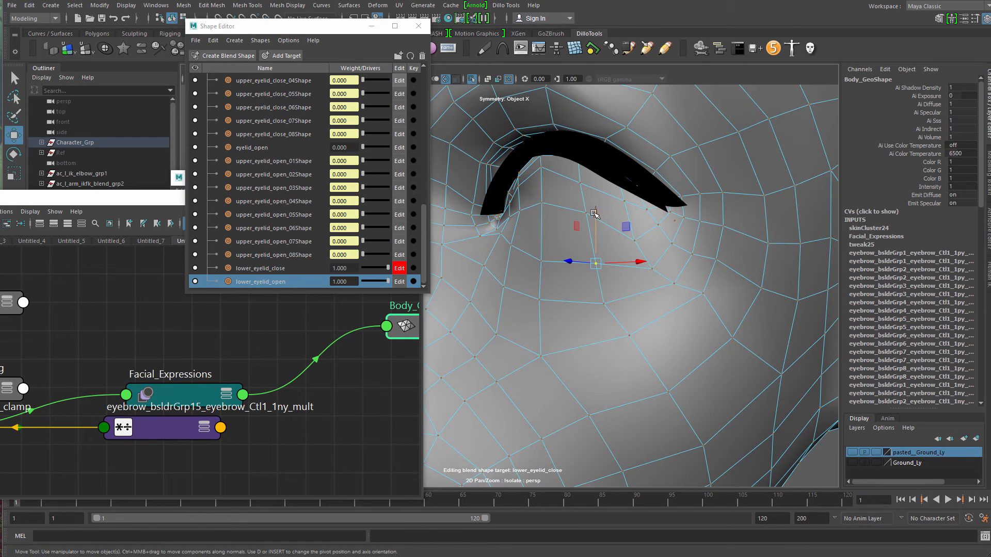
{"action": "left_click_drag", "start_coordinate": [594, 213], "coordinate": [597, 225]}
{"action": "left_click_drag", "start_coordinate": [460, 278], "coordinate": [552, 280], "text": "alt"}
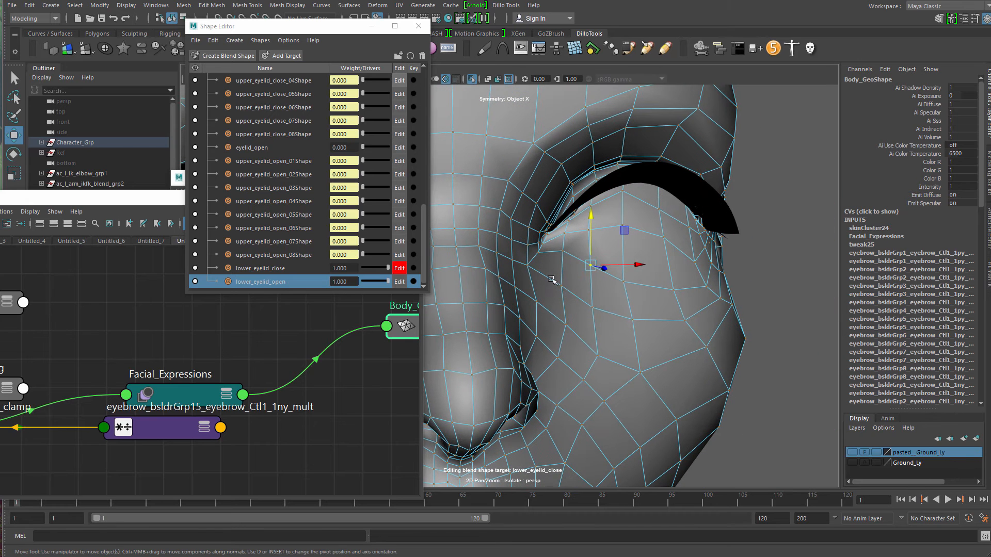
- Lower the vertex beneath the inner corner of the left eye
{"action": "left_click_drag", "start_coordinate": [593, 215], "coordinate": [561, 253]}
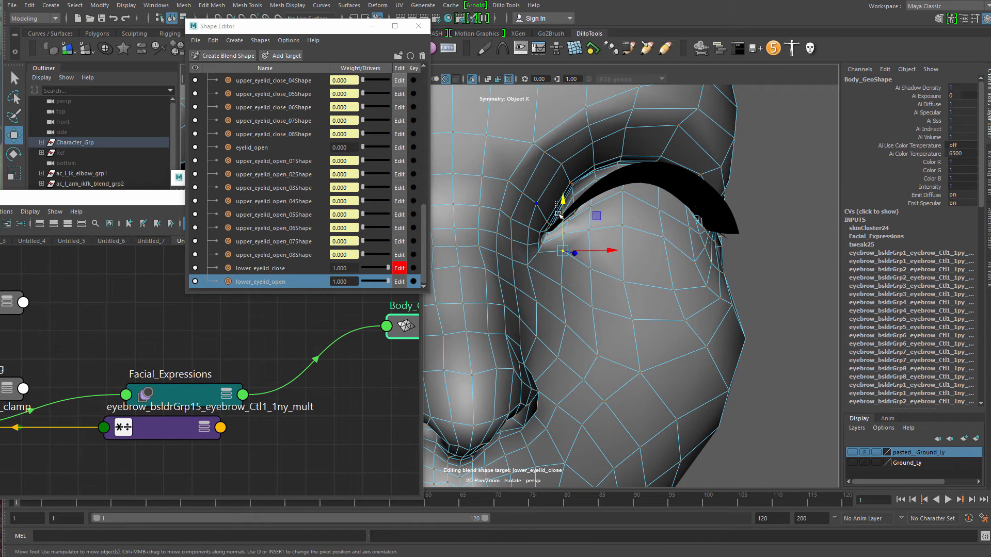
{"action": "key", "text": "ctrl+z"}
{"action": "left_click_drag", "start_coordinate": [564, 195], "coordinate": [568, 228]}
{"action": "key", "text": "q"}
{"action": "left_click", "coordinate": [563, 219]}
{"action": "key", "text": "ctrl+z"}
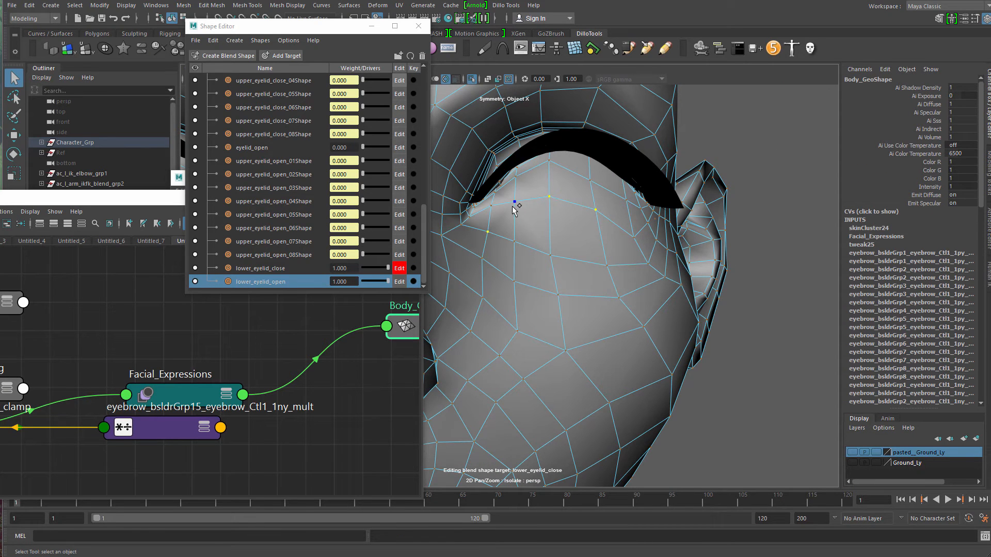
- Select the row of vertices beneath the inner half of the left lower eyelid and move it down
{"action": "key", "text": "w"}
{"action": "left_click_drag", "start_coordinate": [514, 207], "coordinate": [527, 185], "text": "alt"}
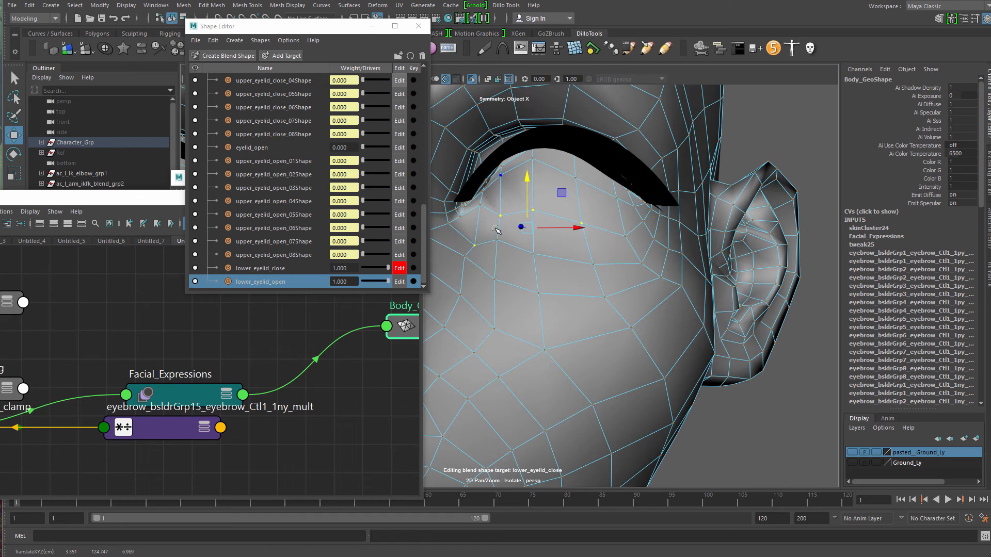
{"action": "key", "text": "ctrl+z"}
{"action": "key", "text": "q"}
{"action": "key", "text": "w"}
{"action": "left_click_drag", "start_coordinate": [541, 150], "coordinate": [544, 171]}
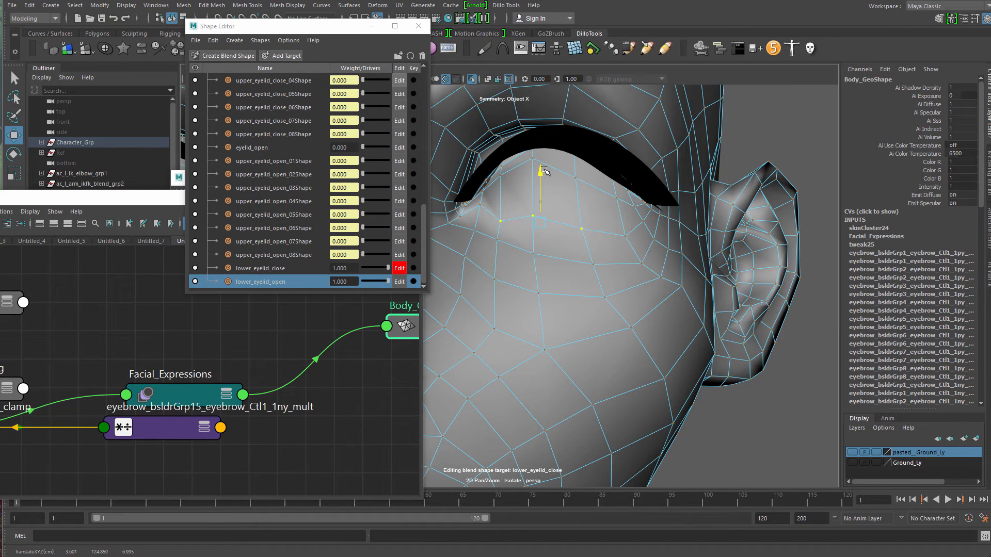
- Even out the row beneath the left lower eyelid by moving its individual vertices vertically
{"action": "key", "text": "w"}
{"action": "key", "text": "w"}
{"action": "key", "text": "w"}
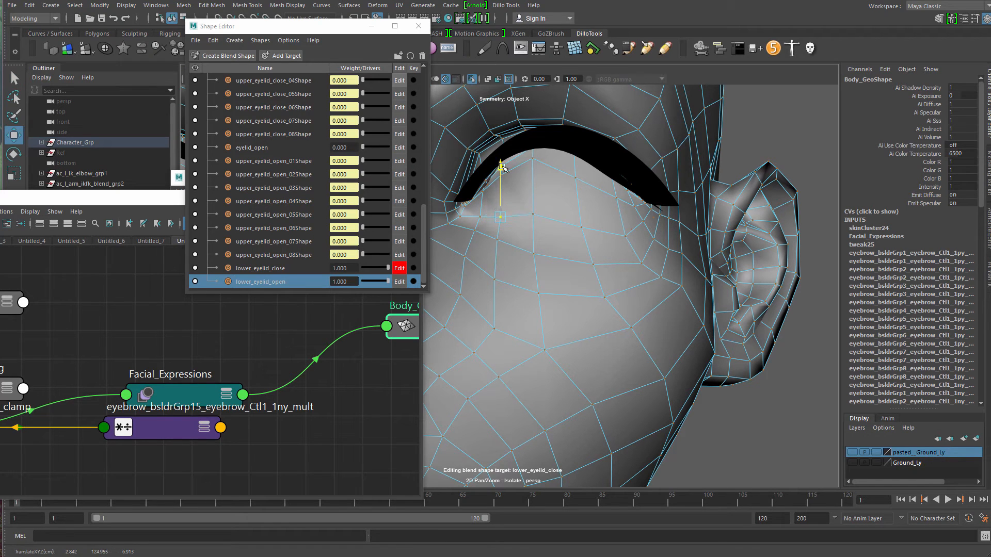
{"action": "key", "text": "w"}
{"action": "left_click_drag", "start_coordinate": [531, 165], "coordinate": [580, 178]}
{"action": "key", "text": "q"}
{"action": "left_click", "coordinate": [583, 228]}
{"action": "key", "text": "w"}
{"action": "key", "text": "w"}
{"action": "left_click_drag", "start_coordinate": [500, 174], "coordinate": [597, 185]}
- Lower the row of five vertices just below the lid edge and flatten its arch with vertical scaling
{"action": "key", "text": "q"}
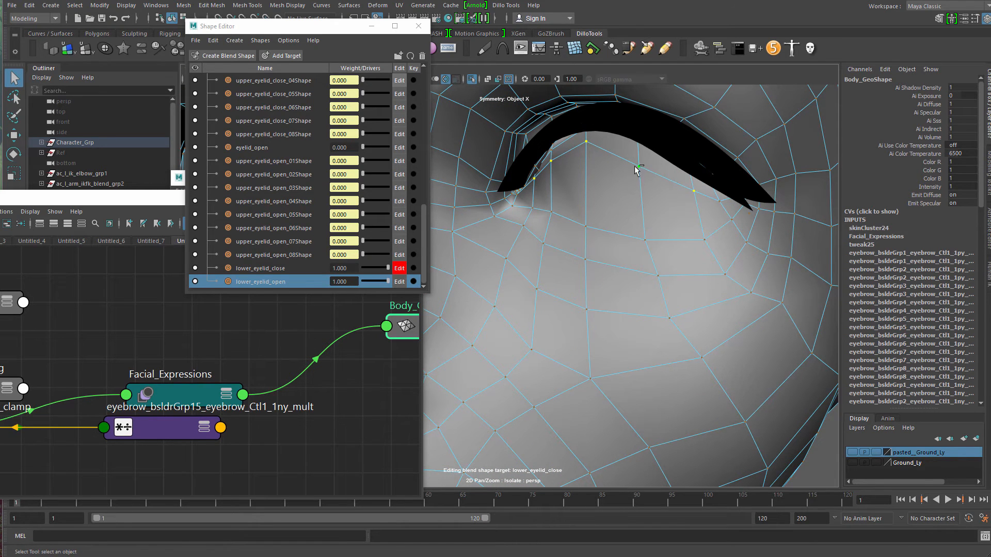
{"action": "key", "text": "w"}
{"action": "left_click_drag", "start_coordinate": [610, 119], "coordinate": [611, 142]}
{"action": "key", "text": "r"}
{"action": "key", "text": "w"}
{"action": "key", "text": "r"}
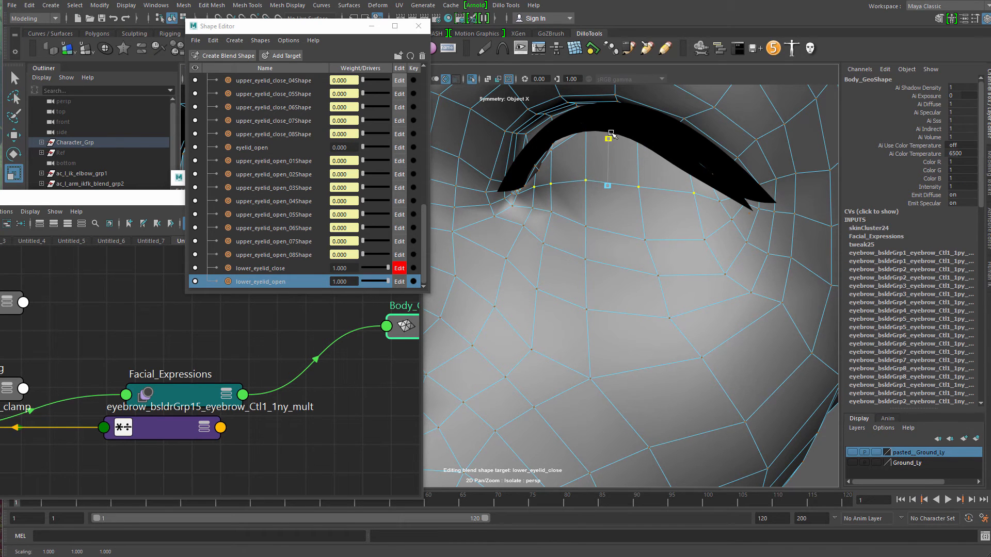
- Select the vertices near the inner corner of the left lower lid and shift them along the depth axis
{"action": "key", "text": "q"}
{"action": "left_click_drag", "start_coordinate": [613, 180], "coordinate": [495, 207], "text": "alt"}
{"action": "left_click", "coordinate": [586, 194], "text": "shift"}
{"action": "key", "text": "w"}
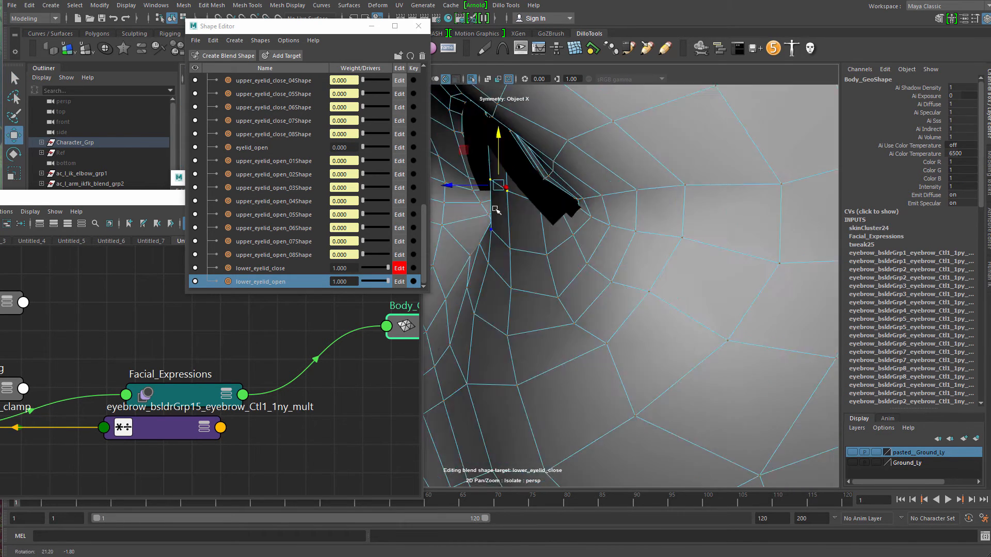
{"action": "middle_click_drag", "start_coordinate": [496, 208], "coordinate": [592, 193], "text": "alt"}
{"action": "left_click_drag", "start_coordinate": [537, 164], "coordinate": [639, 186]}
{"action": "key", "text": "F8"}
{"action": "left_click", "coordinate": [666, 198]}
{"action": "key", "text": "ctrl+z"}
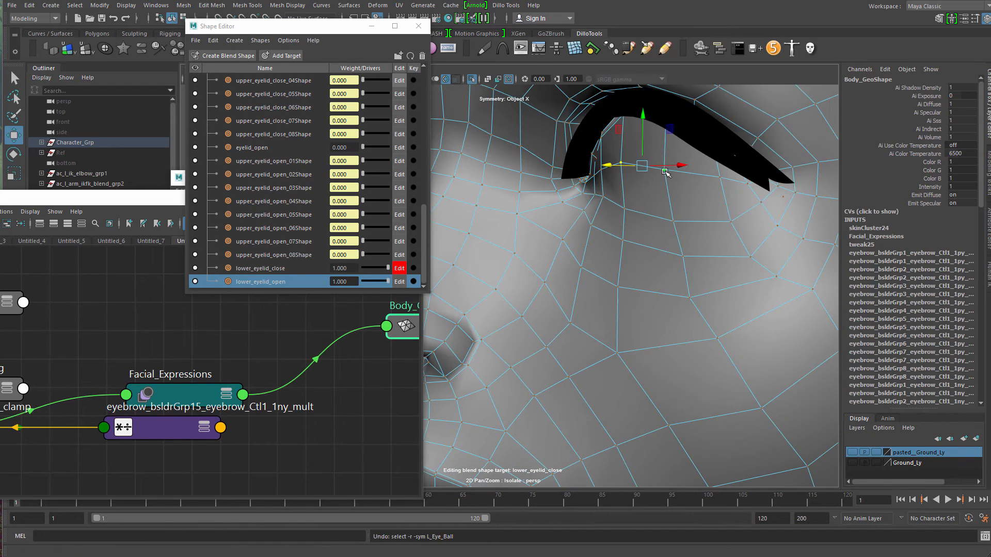
- Adjust the depth of the vertices beneath the left lower lid and return the mesh to smooth display
{"action": "left_click", "coordinate": [665, 168]}
{"action": "left_click_drag", "start_coordinate": [670, 154], "coordinate": [644, 117], "text": "alt"}
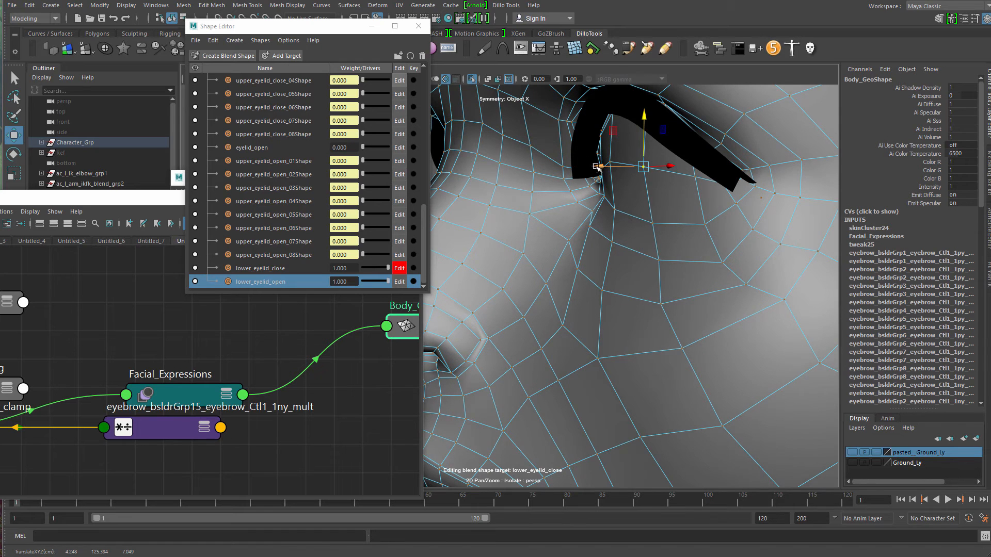
{"action": "left_click", "coordinate": [694, 179]}
{"action": "key", "text": "w"}
{"action": "left_click_drag", "start_coordinate": [654, 199], "coordinate": [575, 119], "text": "alt"}
{"action": "key", "text": "3"}
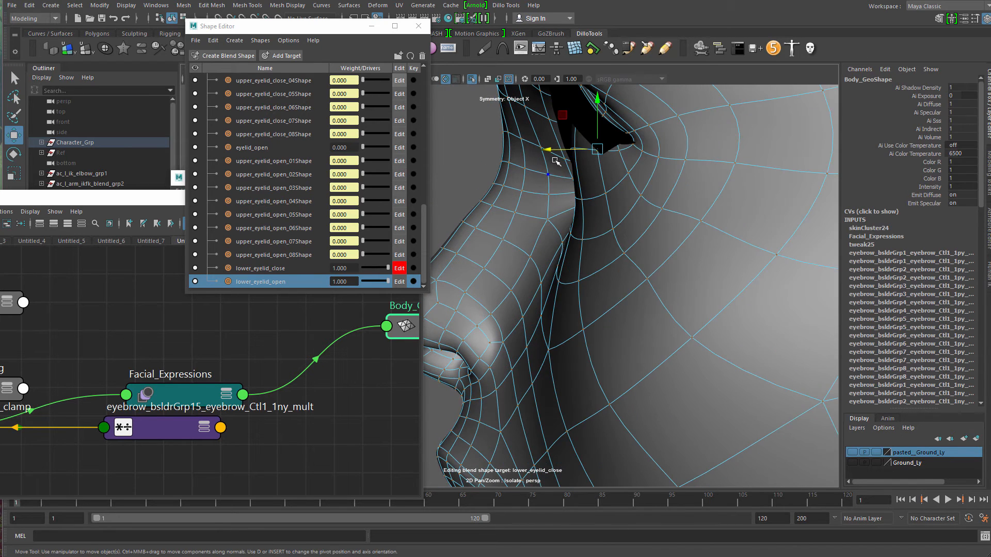
{"action": "left_click_drag", "start_coordinate": [550, 151], "coordinate": [580, 173]}
- Clear the vertex selection and inspect the lower_eyelid_close shape on the whole head
{"action": "key", "text": "q"}
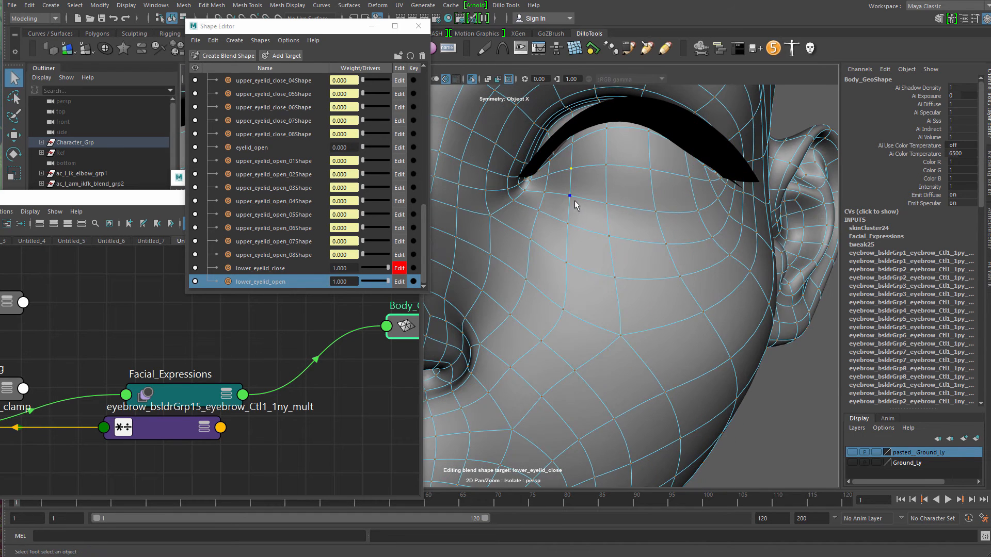
{"action": "right_click_drag", "start_coordinate": [576, 205], "coordinate": [513, 237], "text": "alt"}
{"action": "left_click", "coordinate": [749, 171]}
{"action": "right_click_drag", "start_coordinate": [749, 170], "coordinate": [535, 200], "text": "alt"}
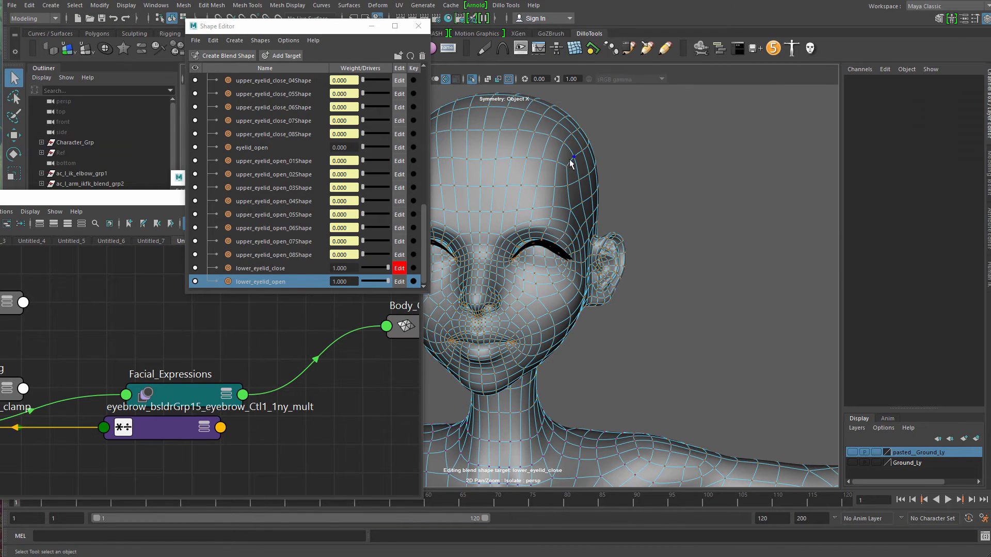
- Switch from vertex to object selection and select the body mesh around the left eye
{"action": "right_click", "coordinate": [573, 159]}
{"action": "right_click_drag", "start_coordinate": [635, 139], "coordinate": [701, 153]}
{"action": "left_click", "coordinate": [631, 137]}
{"action": "left_click_drag", "start_coordinate": [701, 153], "coordinate": [670, 156], "text": "alt"}
{"action": "middle_click_drag", "start_coordinate": [670, 156], "coordinate": [579, 153], "text": "alt"}
{"action": "right_click_drag", "start_coordinate": [579, 153], "coordinate": [641, 228], "text": "alt"}
{"action": "left_click_drag", "start_coordinate": [641, 228], "coordinate": [649, 191]}
{"action": "key", "text": "3"}
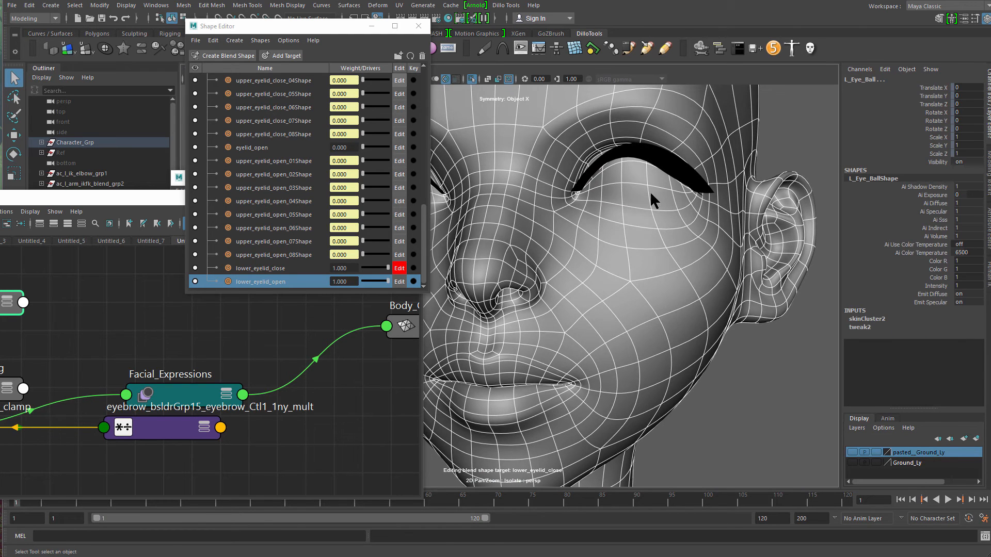
{"action": "key", "text": "y"}
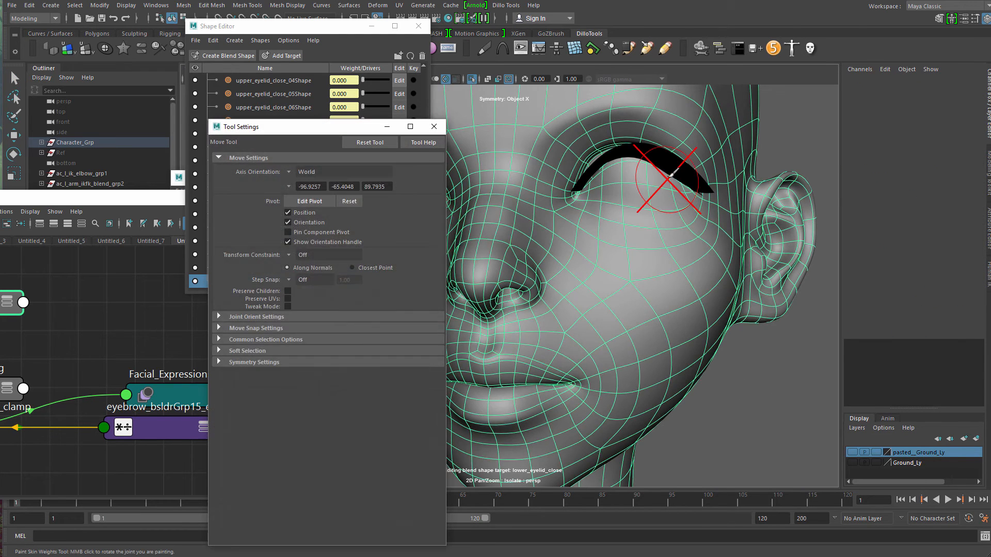
{"action": "key", "text": "q"}
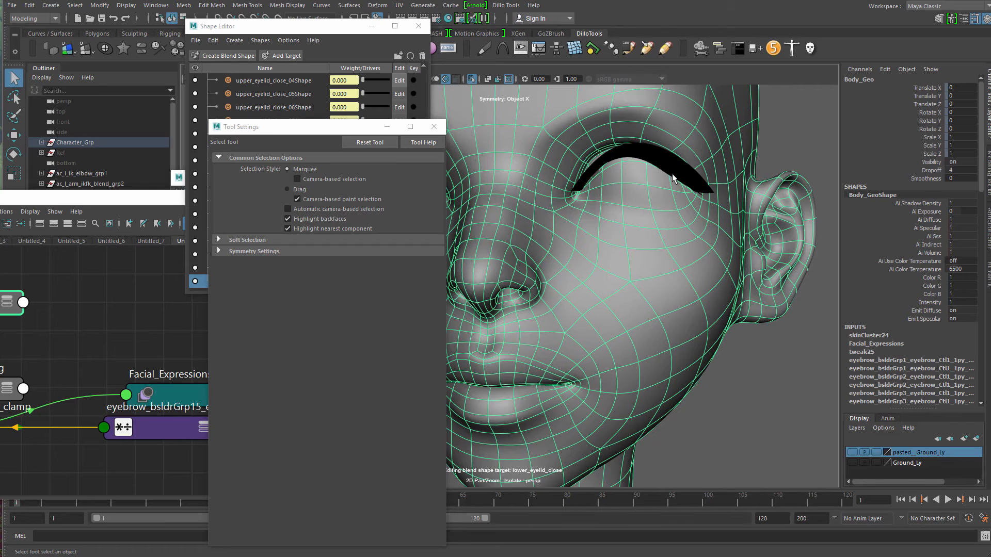
- Show the model in wireframe and pick the left lower eyelash object to check it against the eyeball
{"action": "middle_click_drag", "start_coordinate": [657, 211], "coordinate": [643, 253], "text": "alt"}
{"action": "right_click_drag", "start_coordinate": [643, 253], "coordinate": [664, 209], "text": "alt"}
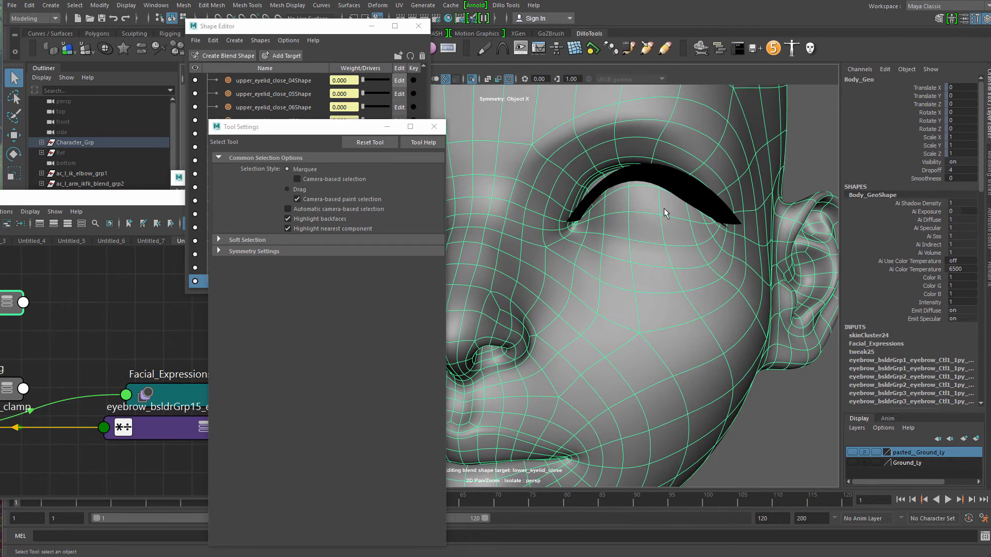
{"action": "key", "text": "4"}
{"action": "left_click", "coordinate": [782, 144]}
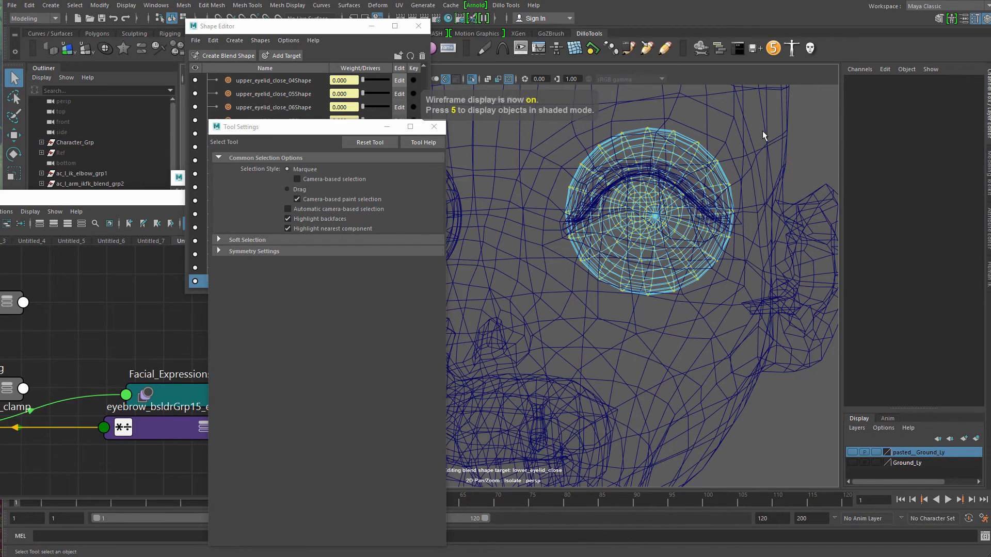
{"action": "left_click", "coordinate": [781, 145]}
{"action": "right_click_drag", "start_coordinate": [782, 144], "coordinate": [748, 150]}
{"action": "left_click", "coordinate": [686, 205]}
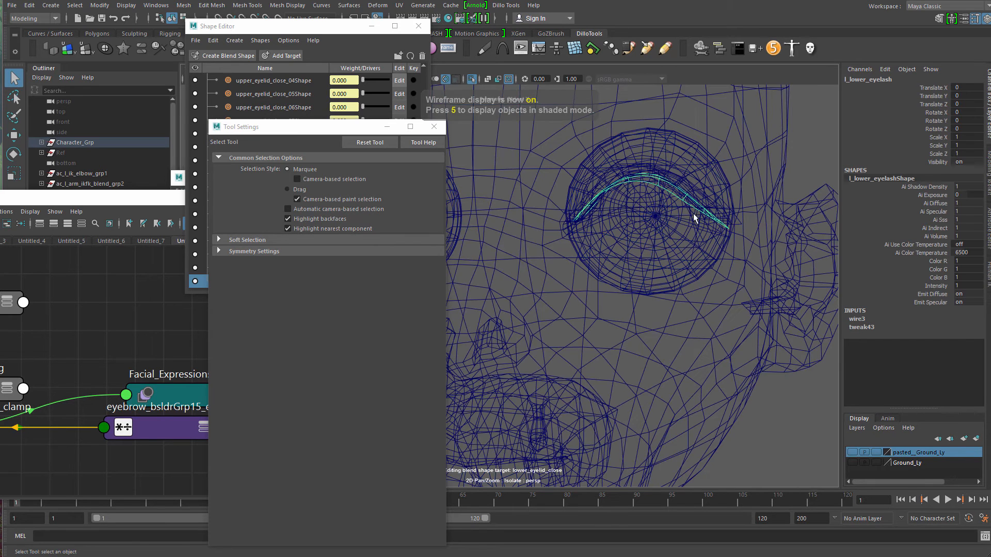
- Restore shaded display and shift the vertex near the outer corner of the left lower lid vertically with soft selection
{"action": "key", "text": "5"}
{"action": "left_click", "coordinate": [738, 253]}
{"action": "right_click_drag", "start_coordinate": [738, 253], "coordinate": [666, 243]}
{"action": "left_click", "coordinate": [701, 212]}
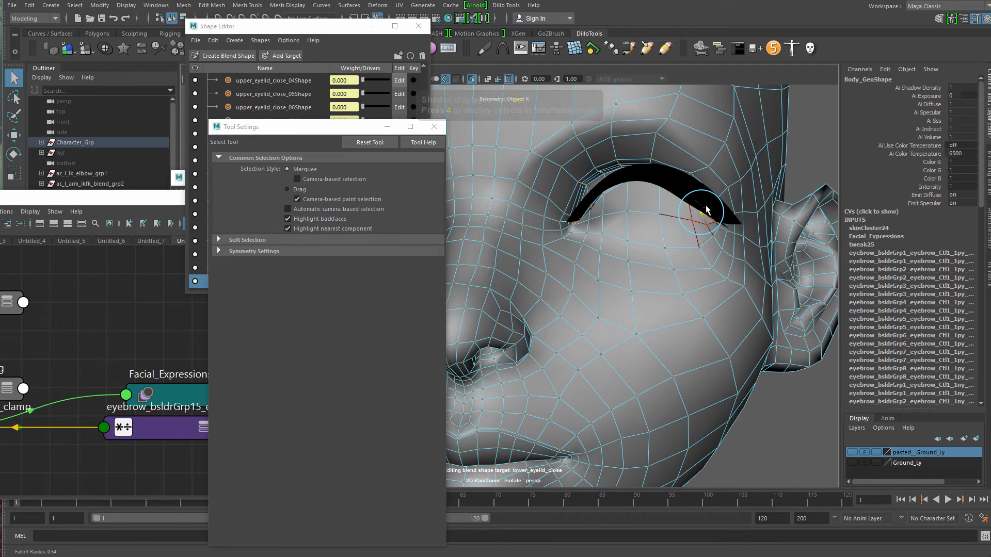
{"action": "key", "text": "w"}
{"action": "mouse_move", "coordinate": [703, 167]}
{"action": "left_mouse_down"}
{"action": "mouse_move", "coordinate": [690, 147]}
{"action": "mouse_move", "coordinate": [691, 175]}
{"action": "left_mouse_up"}
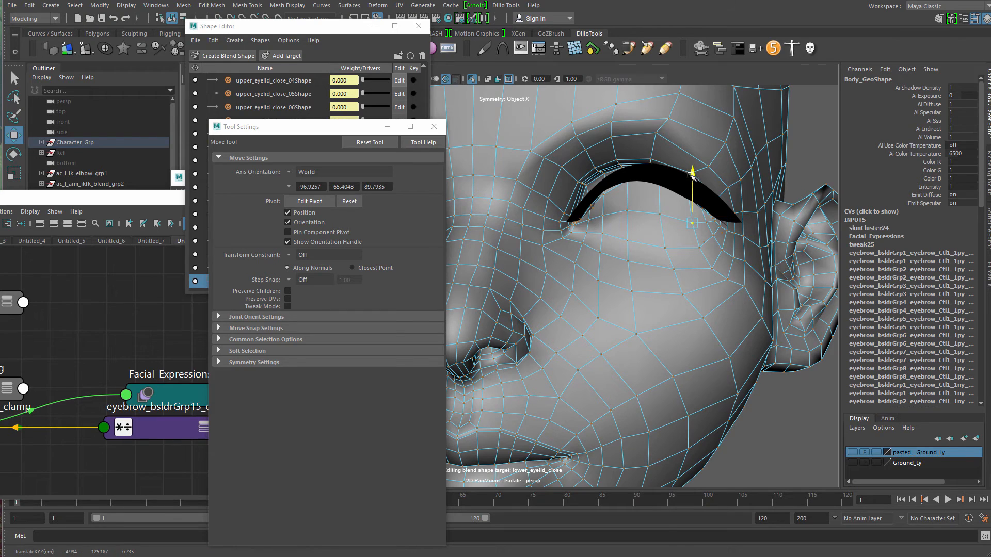
- Clear the vertex selection, return to object selection and inspect the lower_eyelid_close shape on the head and body
{"action": "right_click_drag", "start_coordinate": [694, 173], "coordinate": [635, 169], "text": "alt"}
{"action": "key", "text": "q"}
{"action": "left_click", "coordinate": [729, 124]}
{"action": "left_click_drag", "start_coordinate": [730, 124], "coordinate": [763, 199], "text": "alt"}
{"action": "right_click_drag", "start_coordinate": [763, 199], "coordinate": [545, 164], "text": "alt"}
{"action": "left_click_drag", "start_coordinate": [545, 164], "coordinate": [557, 189], "text": "alt"}
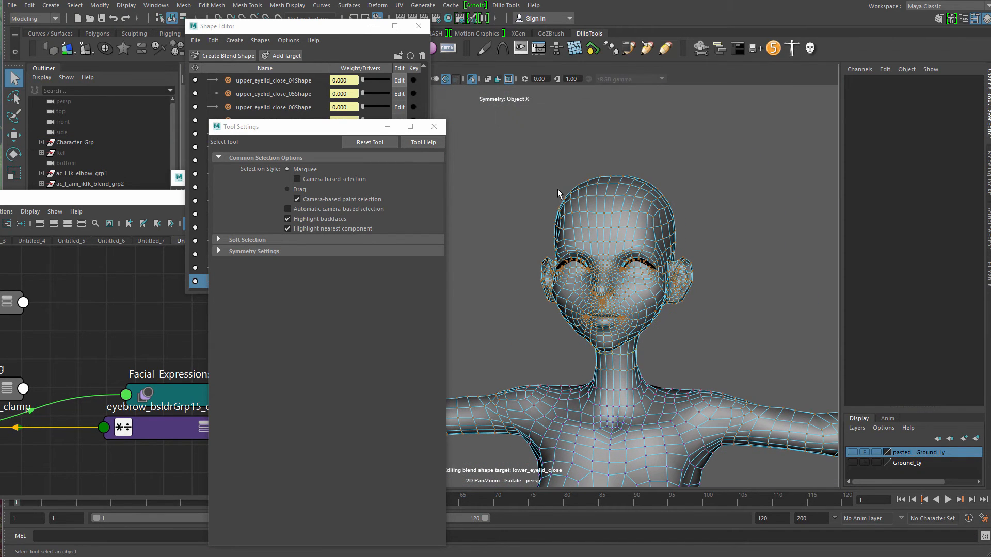
{"action": "key", "text": "F8"}
{"action": "left_click_drag", "start_coordinate": [633, 235], "coordinate": [692, 184], "text": "alt"}
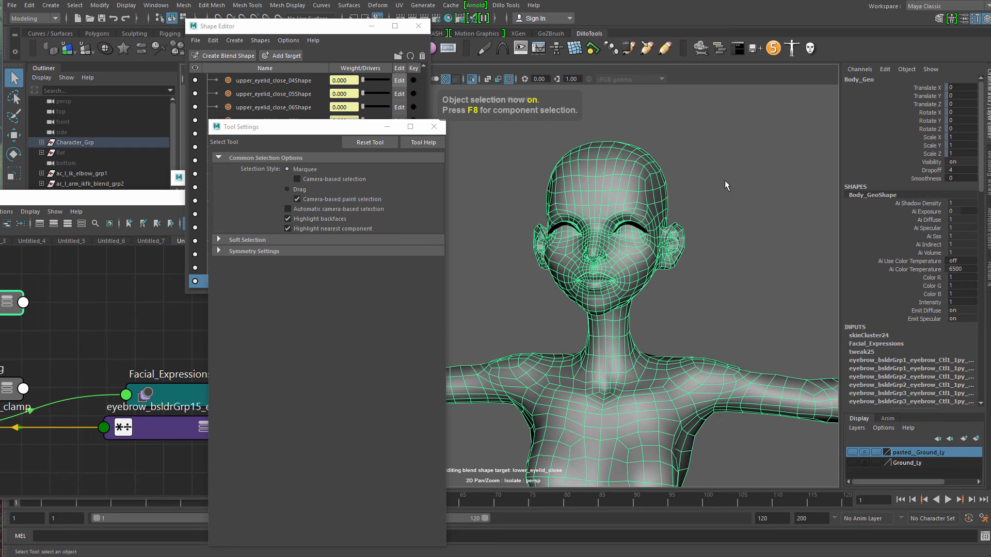
{"action": "scroll", "coordinate": [725, 186], "scroll_direction": "down", "scroll_amount": 3}
- Set the lower_eyelid_close weight to 0 and rebuild its target as a separate mesh
{"action": "left_click_drag", "start_coordinate": [329, 126], "coordinate": [69, 325]}
{"action": "left_click_drag", "start_coordinate": [388, 269], "coordinate": [344, 272]}
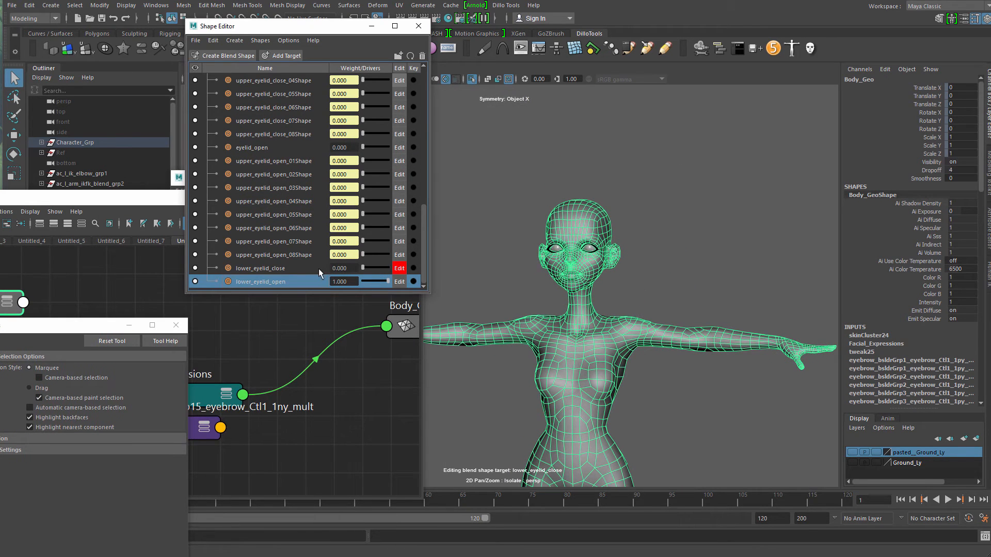
{"action": "left_click", "coordinate": [303, 269]}
{"action": "right_click", "coordinate": [304, 268]}
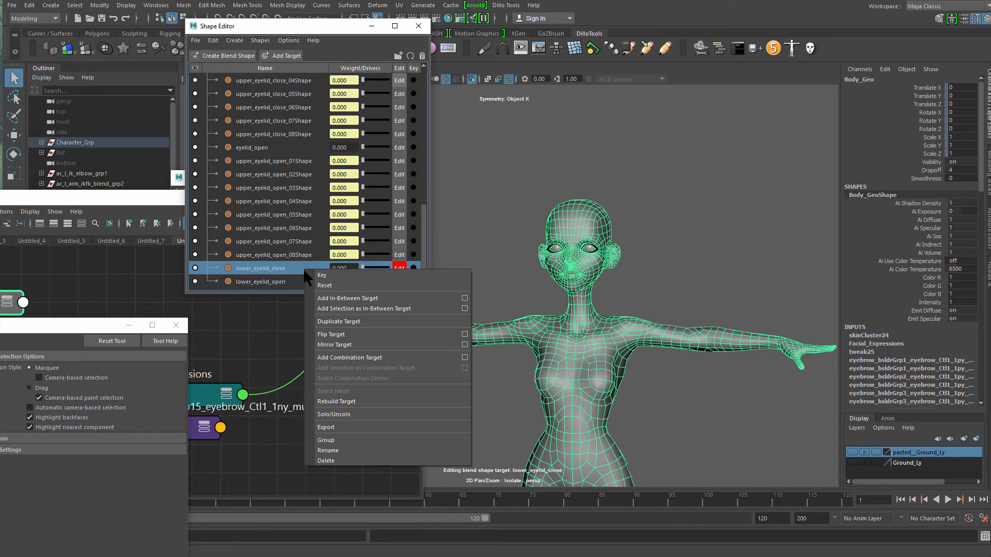
{"action": "left_click", "coordinate": [381, 401]}
- Move the rebuilt lower_eyelid_close mesh above the character, to about X -11.6 and Y 279.2
{"action": "scroll", "coordinate": [753, 235], "scroll_direction": "down", "scroll_amount": 5}
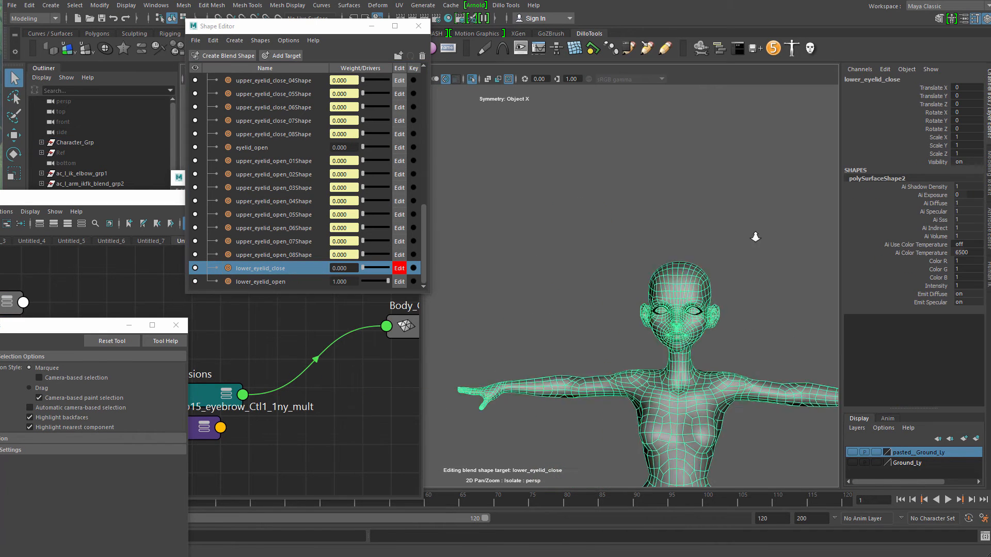
{"action": "scroll", "coordinate": [692, 268], "scroll_direction": "down", "scroll_amount": 2}
{"action": "key", "text": "w"}
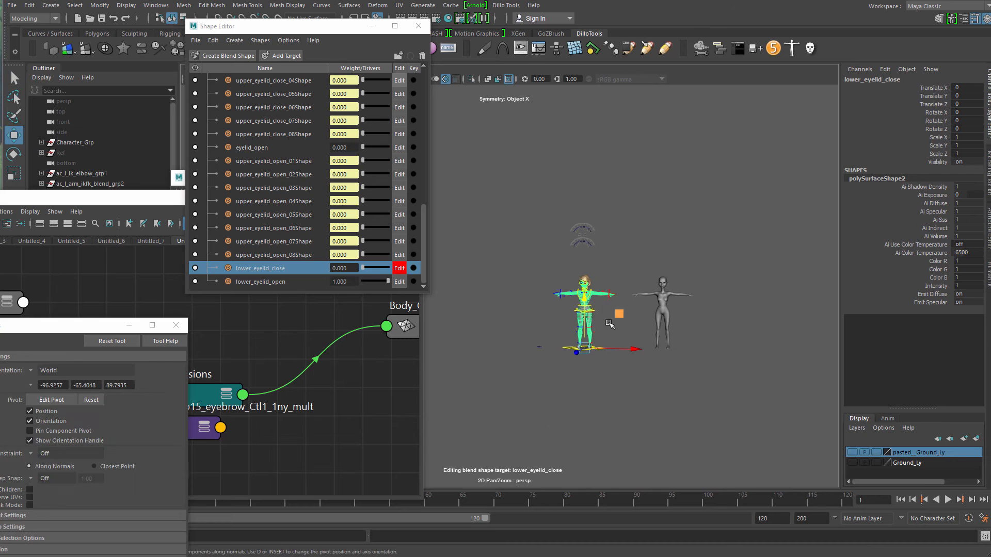
{"action": "left_click_drag", "start_coordinate": [619, 313], "coordinate": [614, 161]}
{"action": "scroll", "coordinate": [618, 265], "scroll_direction": "up", "scroll_amount": 4}
{"action": "middle_click_drag", "start_coordinate": [614, 181], "coordinate": [550, 356], "text": "alt"}
{"action": "scroll", "coordinate": [555, 255], "scroll_direction": "up", "scroll_amount": 4}
{"action": "left_click", "coordinate": [743, 232]}
{"action": "key", "text": "ctrl+z"}
{"action": "right_click_drag", "start_coordinate": [551, 356], "coordinate": [652, 330], "text": "alt"}
{"action": "middle_click_drag", "start_coordinate": [651, 329], "coordinate": [560, 429], "text": "alt"}
{"action": "right_click_drag", "start_coordinate": [560, 428], "coordinate": [587, 237], "text": "alt"}
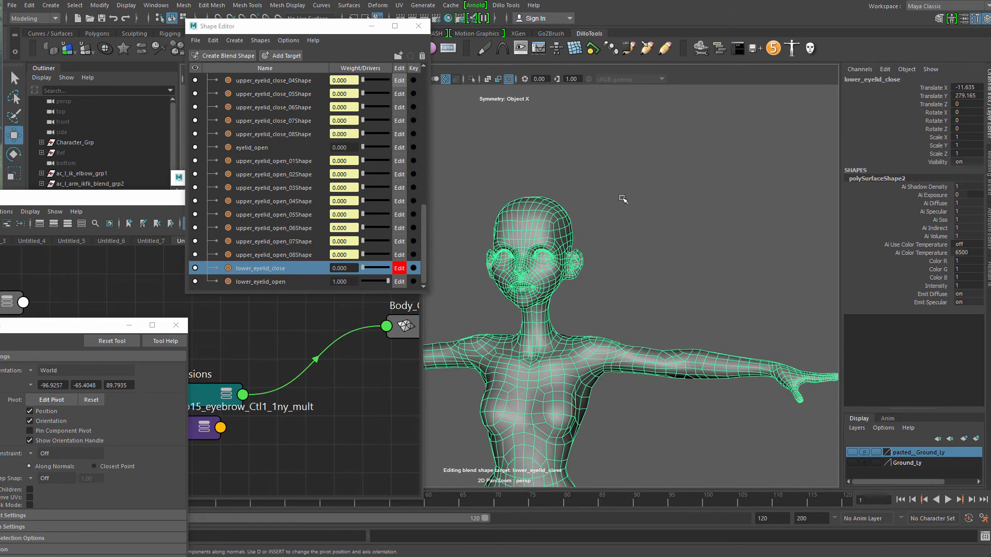
- Inspect the rebuilt mesh's head unselected, restore its selection and close the Tool Settings window
{"action": "left_click", "coordinate": [622, 199]}
{"action": "right_click_drag", "start_coordinate": [622, 199], "coordinate": [858, 318], "text": "alt"}
{"action": "middle_click_drag", "start_coordinate": [578, 194], "coordinate": [592, 228], "text": "alt"}
{"action": "key", "text": "ctrl+z"}
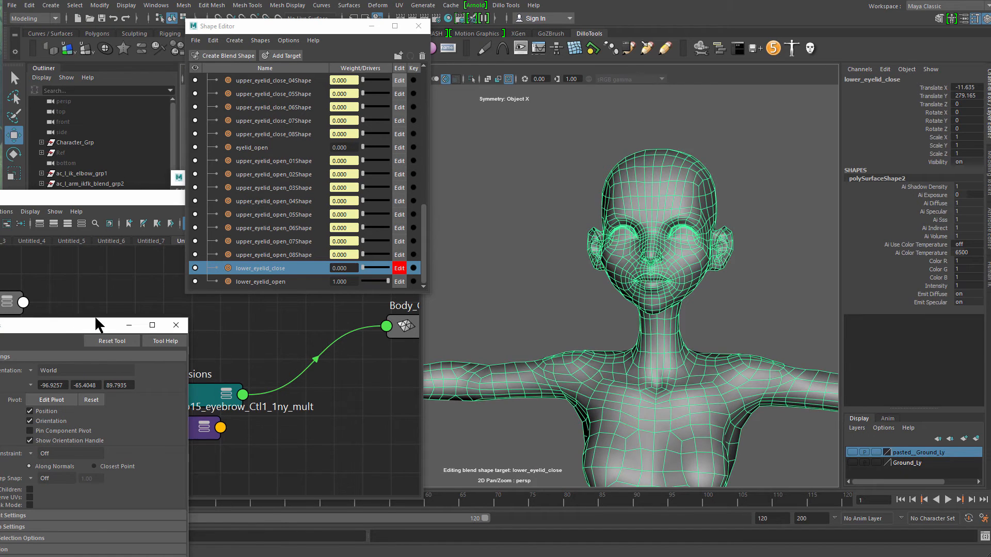
{"action": "left_click_drag", "start_coordinate": [95, 324], "coordinate": [0, 319]}
{"action": "left_click", "coordinate": [16, 322]}
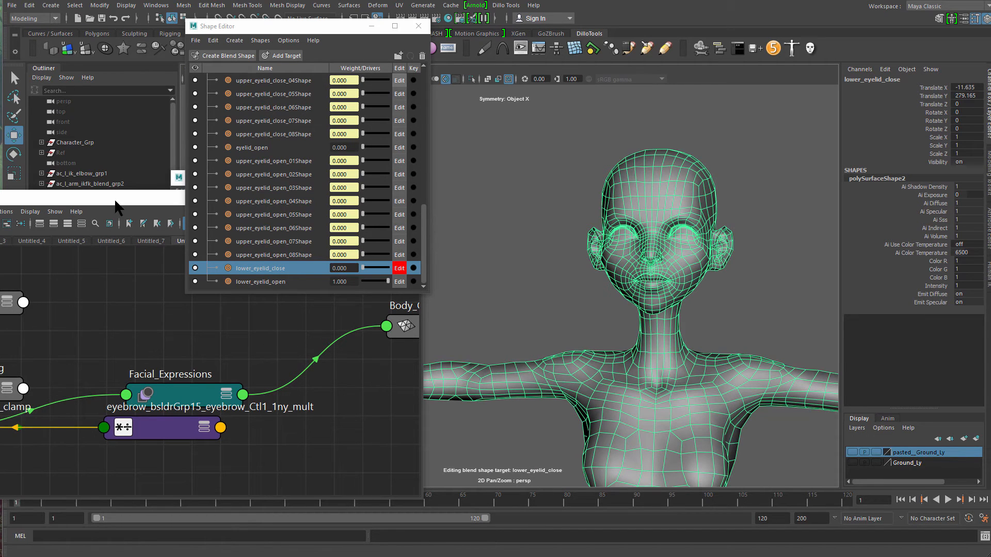
- Open Blend Taper, load Body_Geo_base as the base shape and make division planes for the lower_eyelid_close mesh with 2 divisions
{"action": "left_click", "coordinate": [139, 49]}
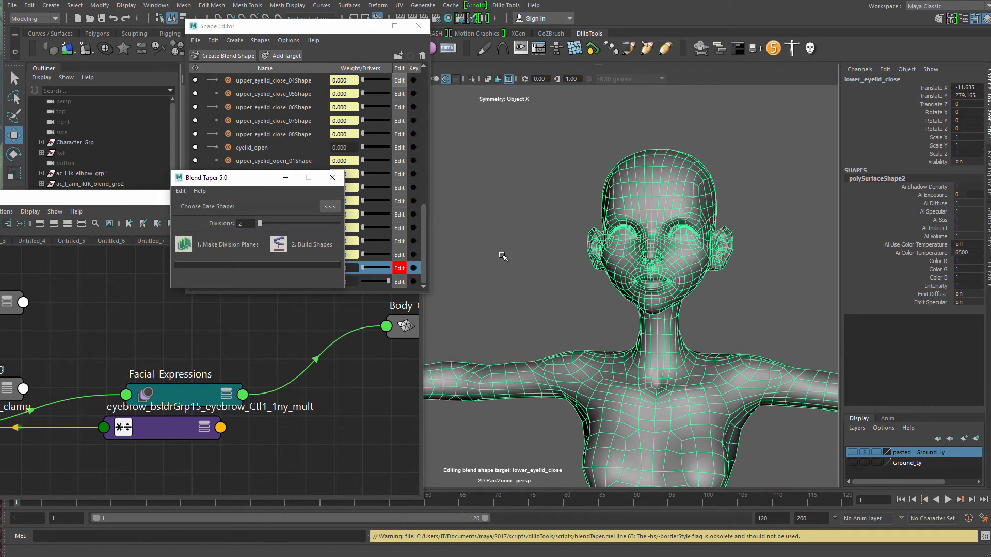
{"action": "key", "text": "f"}
{"action": "middle_click_drag", "start_coordinate": [618, 129], "coordinate": [654, 14], "text": "alt"}
{"action": "middle_click_drag", "start_coordinate": [716, 378], "coordinate": [665, 286], "text": "alt"}
{"action": "left_click_drag", "start_coordinate": [789, 341], "coordinate": [751, 372]}
{"action": "middle_click_drag", "start_coordinate": [542, 186], "coordinate": [513, 393], "text": "alt"}
{"action": "left_click", "coordinate": [521, 282]}
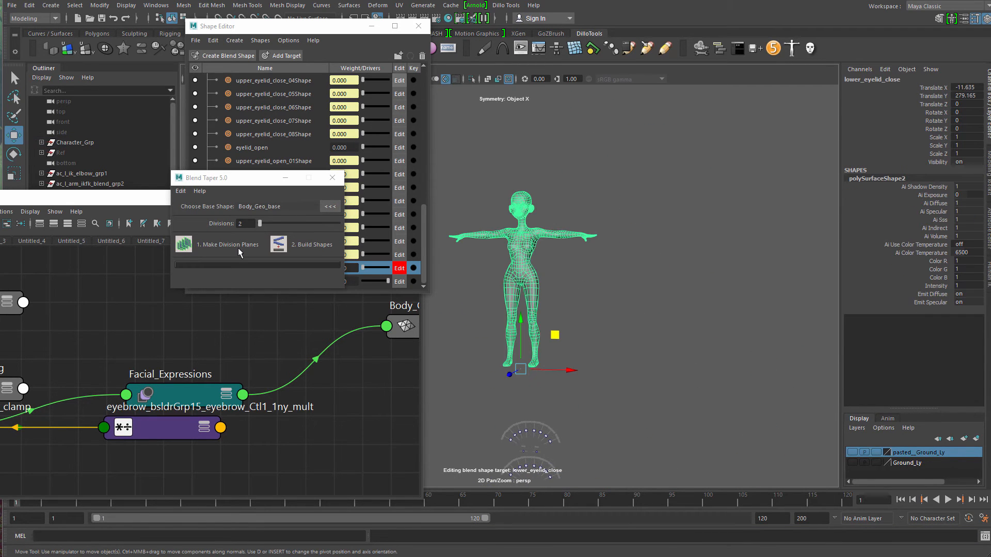
{"action": "left_click", "coordinate": [183, 246]}
{"action": "key", "text": "f"}
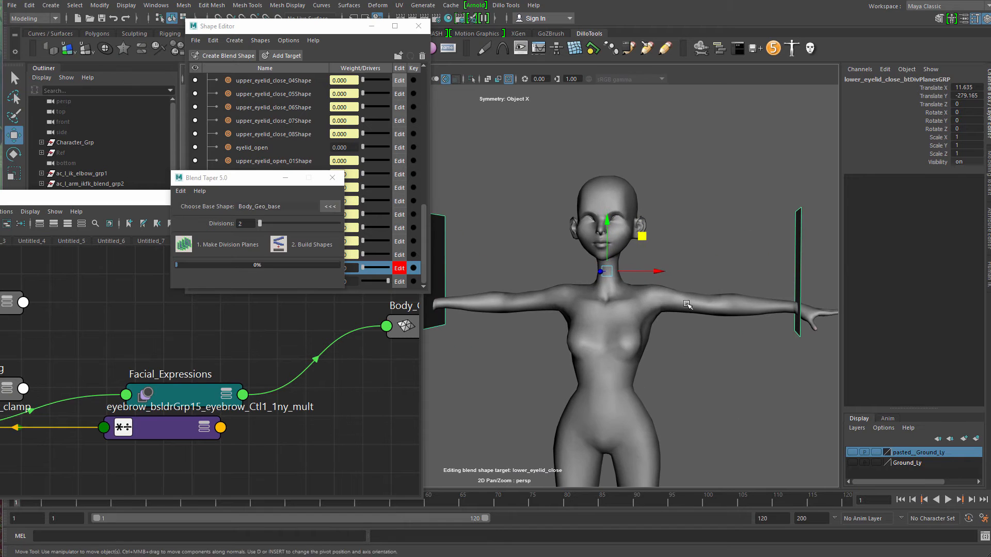
- Scale the division planes group to about 0.023 in X around the face's centre and build the left and right shapes
{"action": "key", "text": "r"}
{"action": "left_click_drag", "start_coordinate": [653, 271], "coordinate": [643, 295]}
{"action": "key", "text": "ctrl+z"}
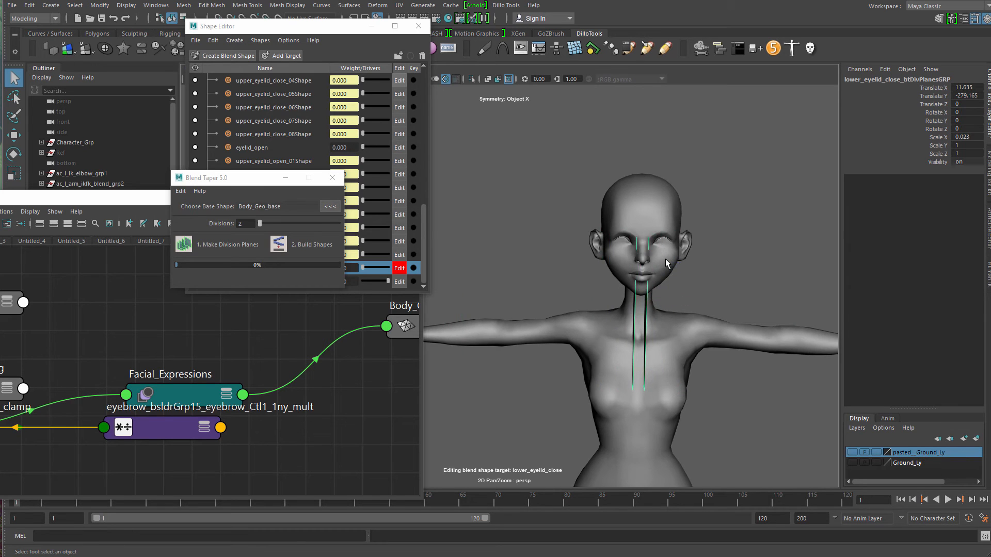
{"action": "left_click", "coordinate": [666, 264]}
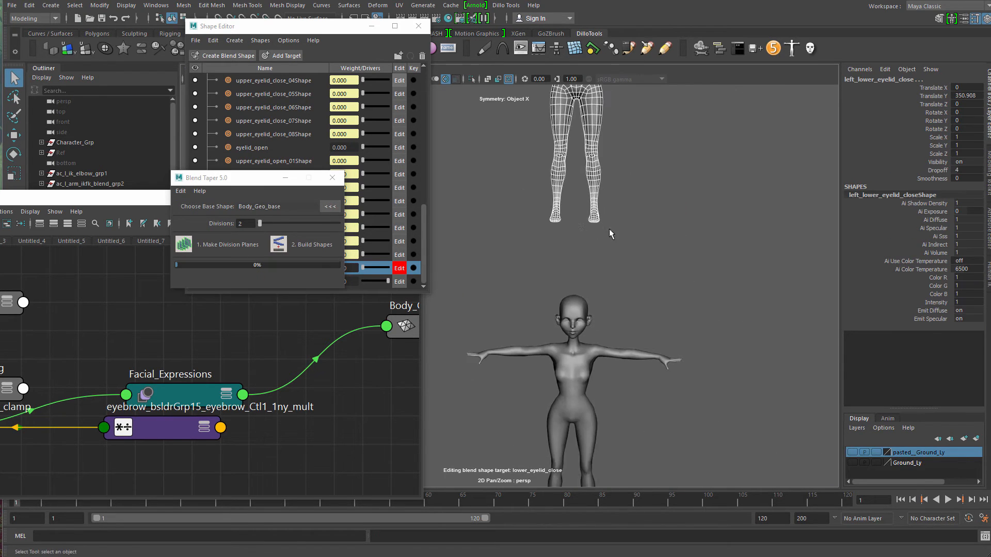
- Arrange the new left_lower_eyelid_close and right_lower_eyelid_close meshes side by side above the lower_eyelid_close mesh
{"action": "scroll", "coordinate": [677, 253], "scroll_direction": "down", "scroll_amount": 3}
{"action": "left_click", "coordinate": [517, 255]}
{"action": "left_click", "coordinate": [542, 264]}
{"action": "key", "text": "w"}
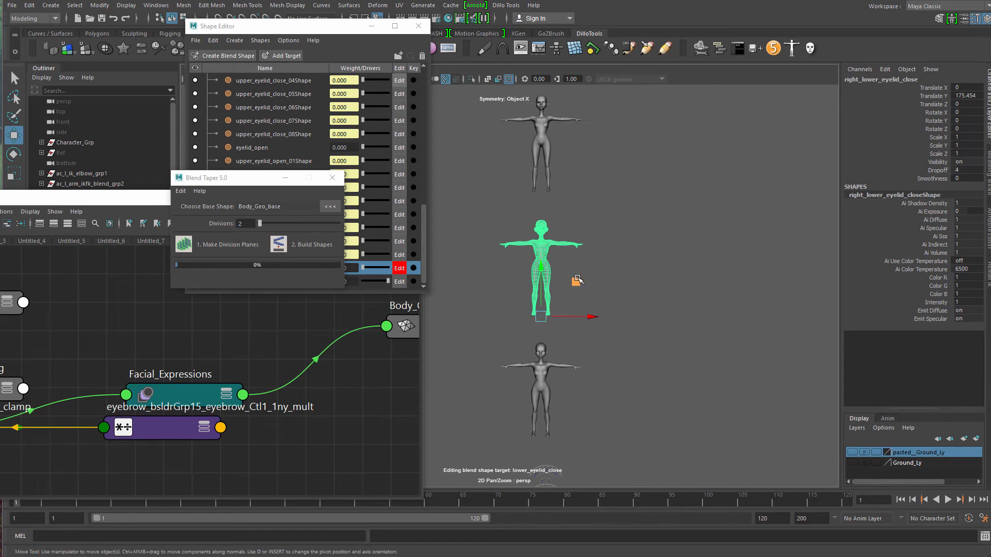
{"action": "left_click_drag", "start_coordinate": [577, 281], "coordinate": [522, 296]}
{"action": "left_click", "coordinate": [565, 258]}
{"action": "left_click", "coordinate": [543, 165]}
{"action": "left_click_drag", "start_coordinate": [577, 160], "coordinate": [623, 292]}
- Make division planes for the right_lower_eyelid_close mesh
{"action": "right_click_drag", "start_coordinate": [623, 292], "coordinate": [692, 491], "text": "alt"}
{"action": "middle_click_drag", "start_coordinate": [692, 490], "coordinate": [438, 341], "text": "alt"}
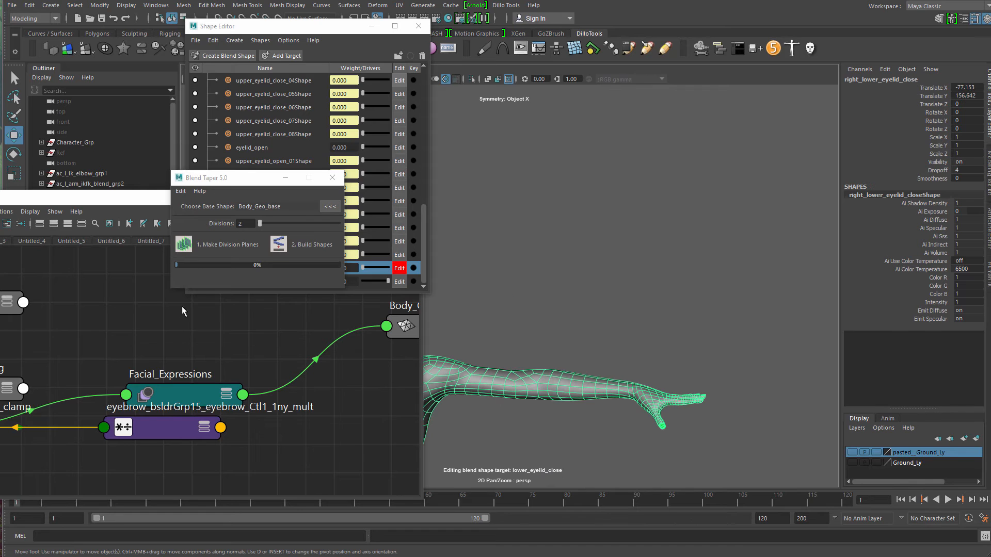
{"action": "left_click", "coordinate": [187, 245]}
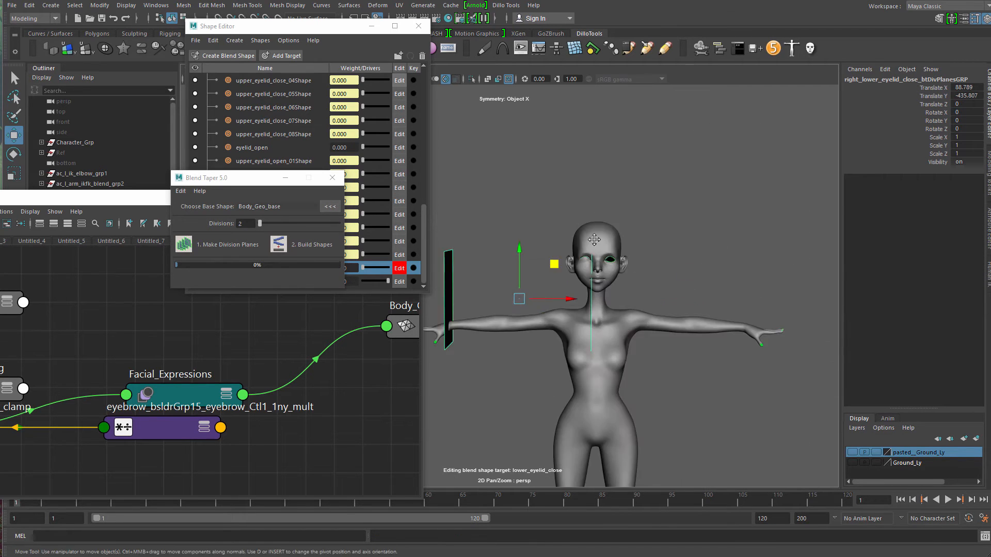
- Move the two division planes to the outer and inner corners of the character's right eye and build the split shapes
{"action": "left_click_drag", "start_coordinate": [599, 261], "coordinate": [851, 286]}
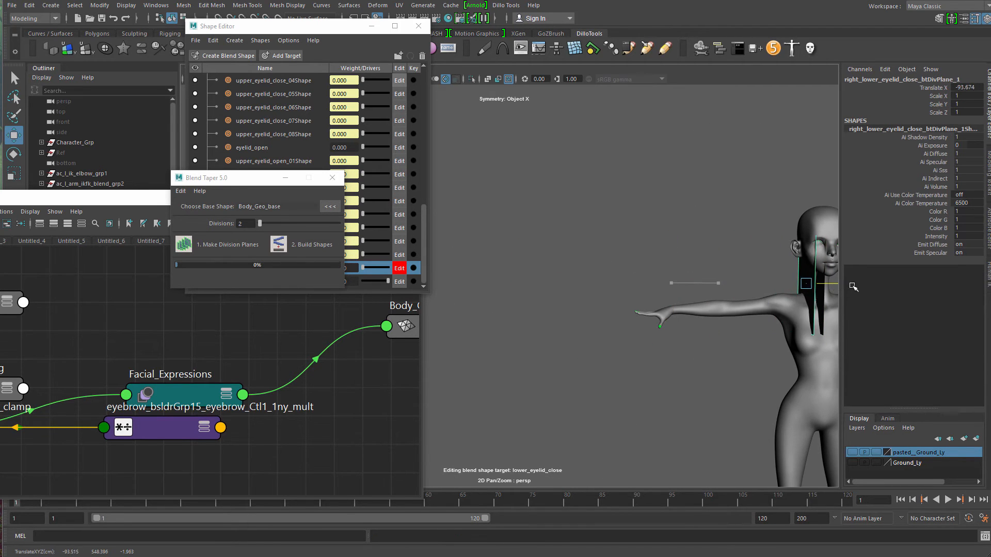
{"action": "key", "text": "f"}
{"action": "middle_click_drag", "start_coordinate": [622, 305], "coordinate": [662, 353], "text": "alt"}
{"action": "left_click_drag", "start_coordinate": [628, 332], "coordinate": [596, 326]}
{"action": "key", "text": "q"}
{"action": "left_click_drag", "start_coordinate": [634, 329], "coordinate": [640, 323]}
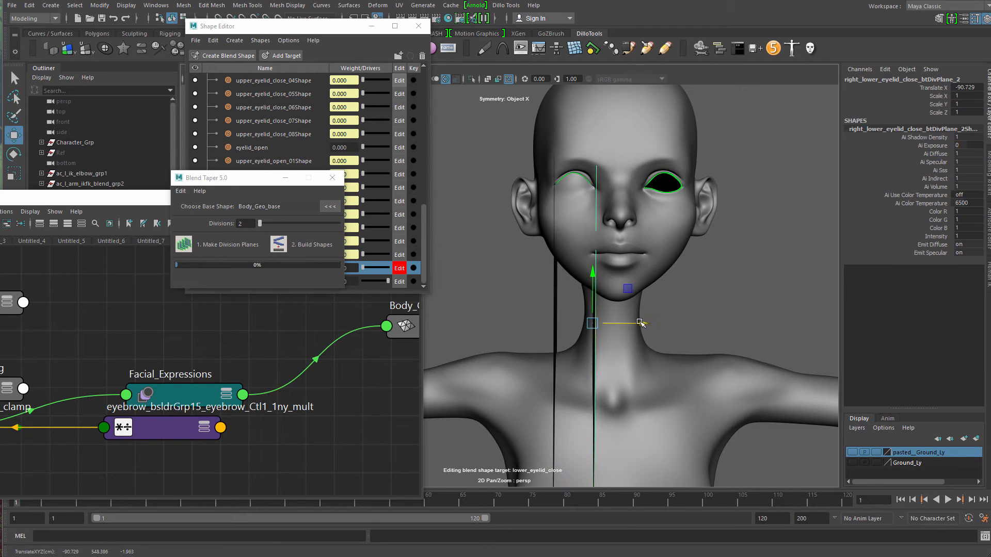
{"action": "left_click", "coordinate": [669, 252]}
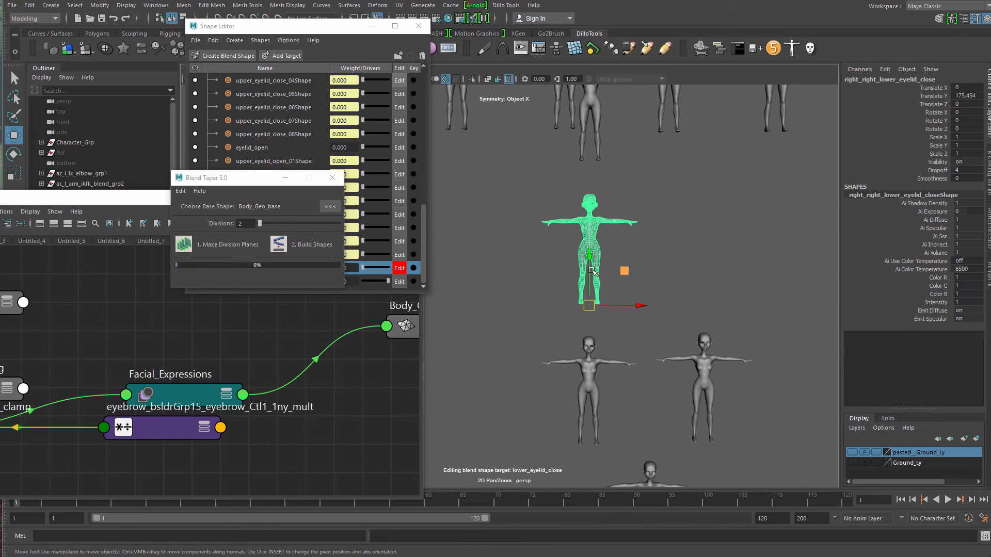
- Place the two meshes split from right_lower_eyelid_close side by side in a new row above it
{"action": "scroll", "coordinate": [592, 270], "scroll_direction": "down", "scroll_amount": 3}
{"action": "left_click", "coordinate": [573, 227]}
{"action": "left_click_drag", "start_coordinate": [612, 198], "coordinate": [634, 281]}
- Delete only the row of eight old upper eyelid meshes above the lower eyelid meshes
{"action": "scroll", "coordinate": [633, 280], "scroll_direction": "down", "scroll_amount": 3}
{"action": "key", "text": "Delete"}
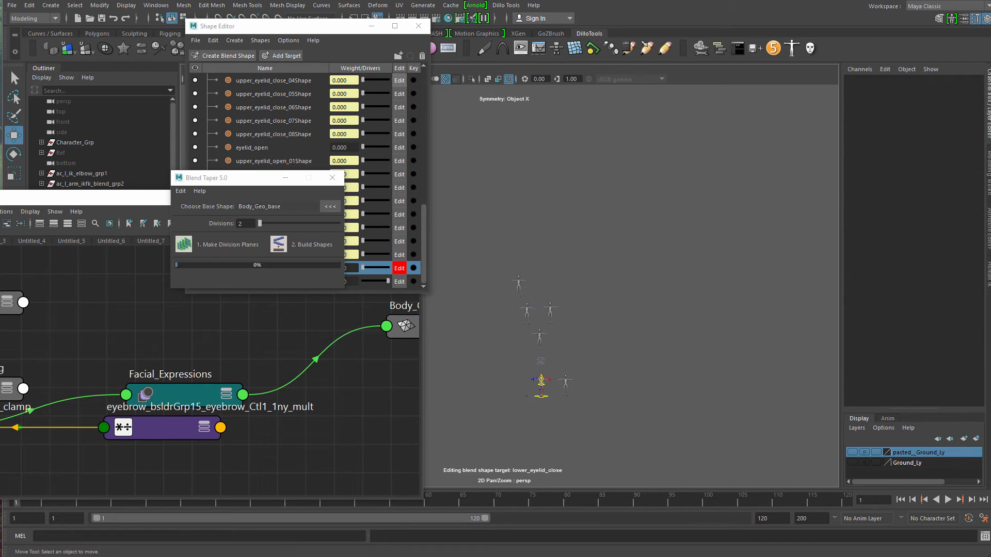
{"action": "key", "text": "ctrl+z"}
{"action": "scroll", "coordinate": [567, 258], "scroll_direction": "up", "scroll_amount": 3}
{"action": "left_click", "coordinate": [454, 180]}
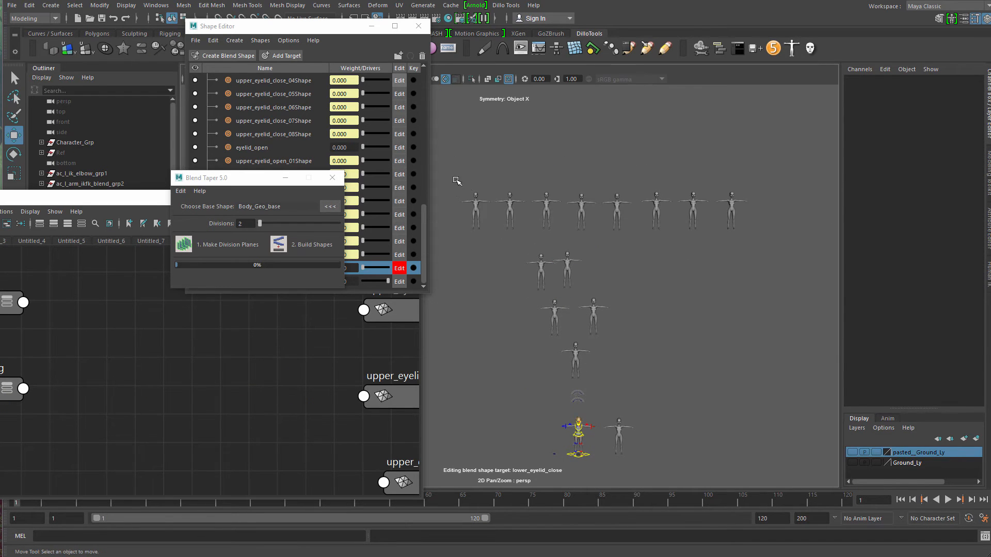
{"action": "left_click_drag", "start_coordinate": [476, 172], "coordinate": [758, 224]}
{"action": "key", "text": "Delete"}
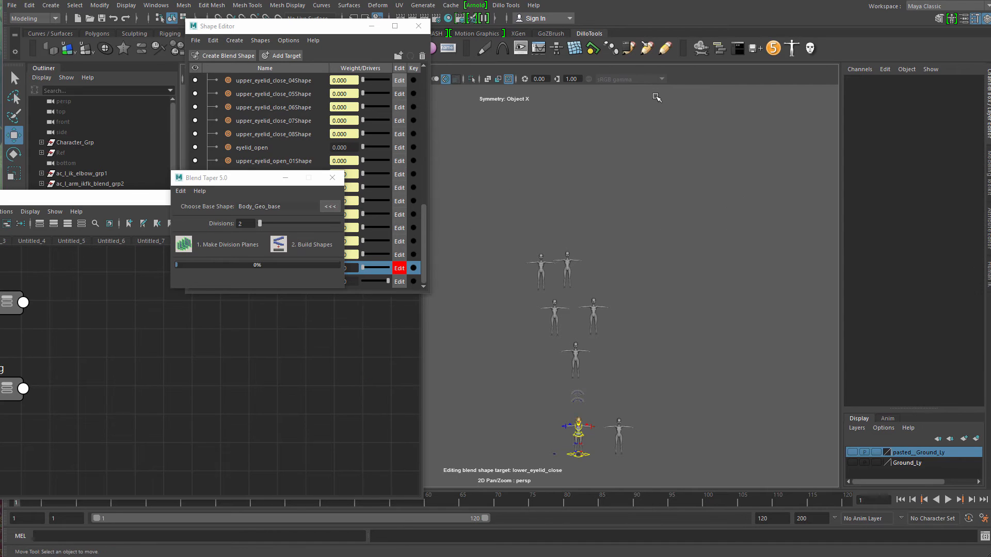
{"action": "left_click", "coordinate": [168, 371]}
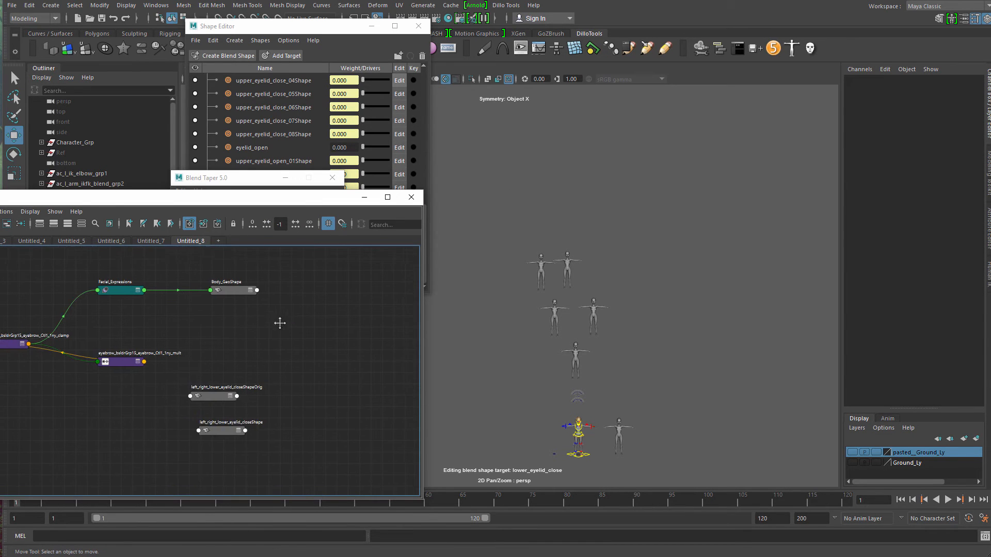
{"action": "scroll", "coordinate": [286, 342], "scroll_direction": "up", "scroll_amount": 5}
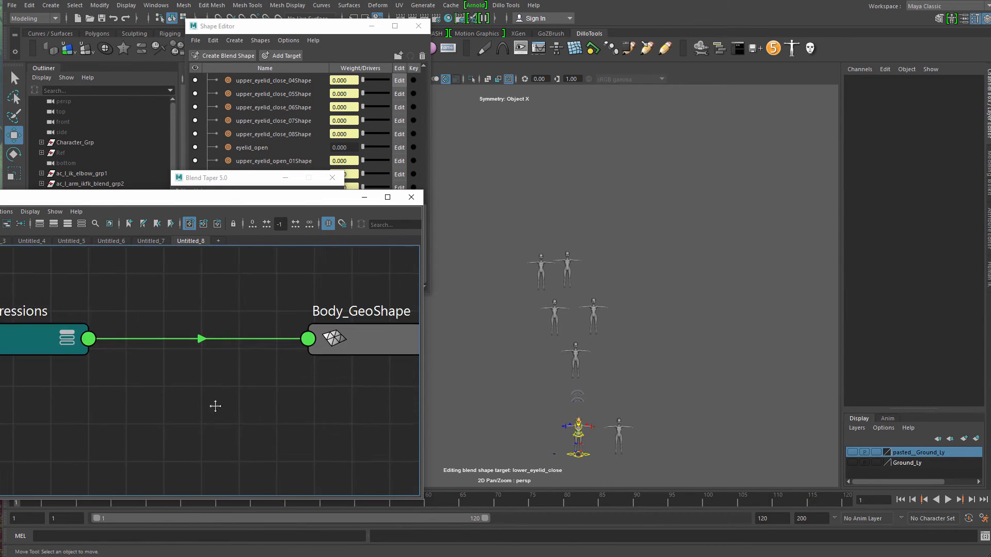
{"action": "middle_click_drag", "start_coordinate": [216, 406], "coordinate": [276, 411], "text": "alt"}
- Select the right_right_lower_eyelid_close mesh and make its division planes in Blend Taper
{"action": "middle_click_drag", "start_coordinate": [654, 306], "coordinate": [669, 342], "text": "alt"}
{"action": "scroll", "coordinate": [666, 338], "scroll_direction": "up", "scroll_amount": 3}
{"action": "left_click_drag", "start_coordinate": [526, 243], "coordinate": [634, 330]}
{"action": "key", "text": "f"}
{"action": "scroll", "coordinate": [508, 327], "scroll_direction": "down", "scroll_amount": 4}
{"action": "middle_click_drag", "start_coordinate": [508, 330], "coordinate": [543, 349], "text": "alt"}
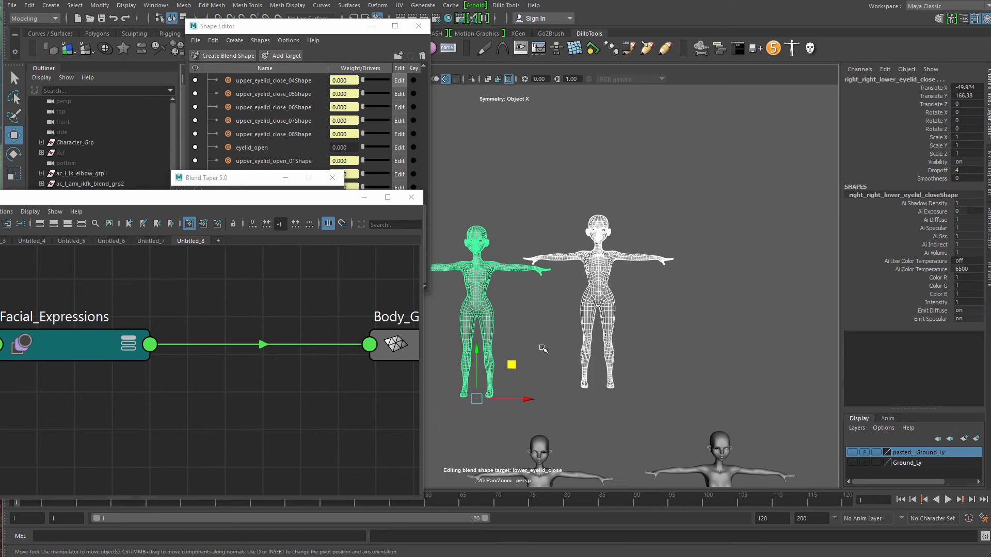
{"action": "left_click_drag", "start_coordinate": [566, 308], "coordinate": [665, 364]}
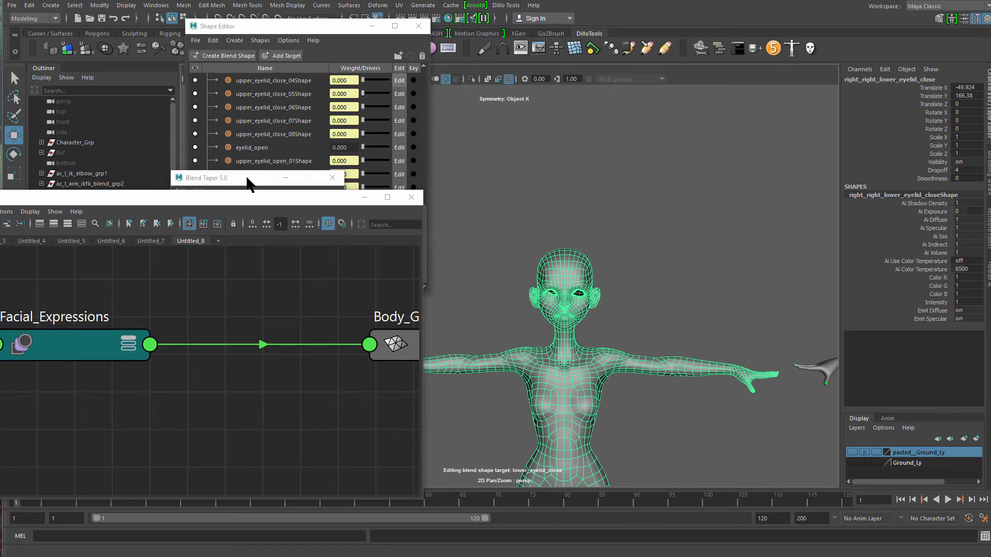
{"action": "left_click_drag", "start_coordinate": [248, 181], "coordinate": [257, 155]}
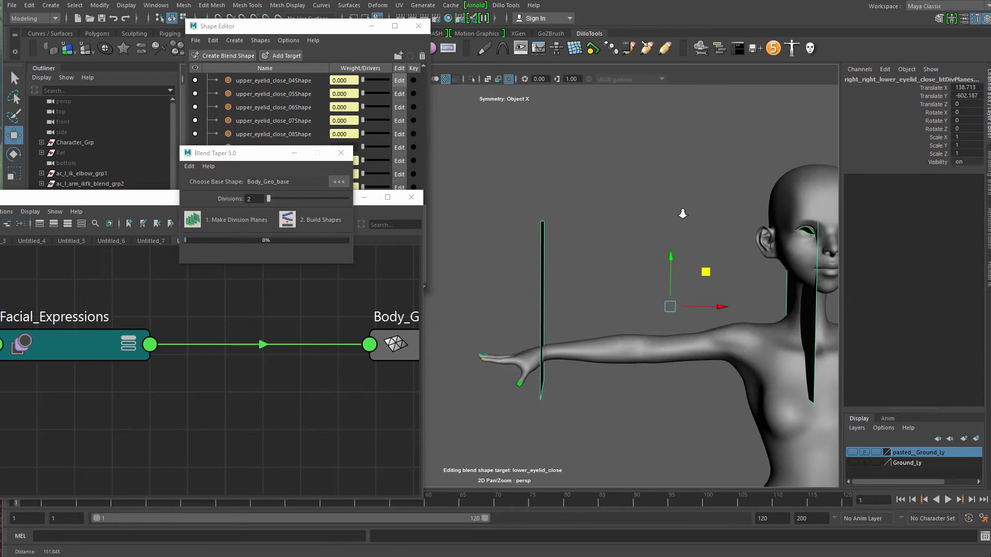
- Move the first division plane of right_right_lower_eyelid_close to the outer part of the character's right eye
{"action": "left_click_drag", "start_coordinate": [574, 296], "coordinate": [686, 297]}
{"action": "scroll", "coordinate": [684, 297], "scroll_direction": "up", "scroll_amount": 9}
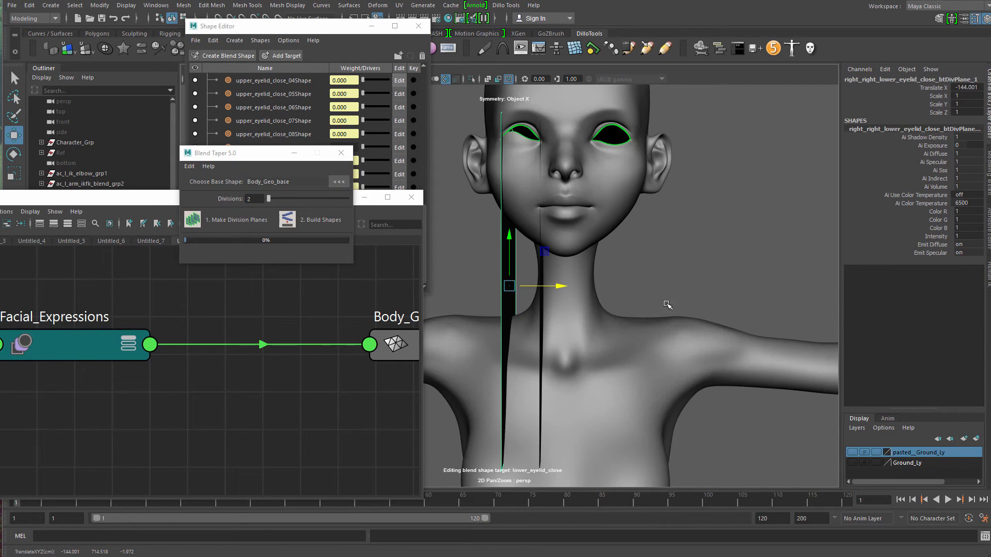
{"action": "scroll", "coordinate": [639, 319], "scroll_direction": "down", "scroll_amount": 2}
{"action": "key", "text": "q"}
{"action": "key", "text": "w"}
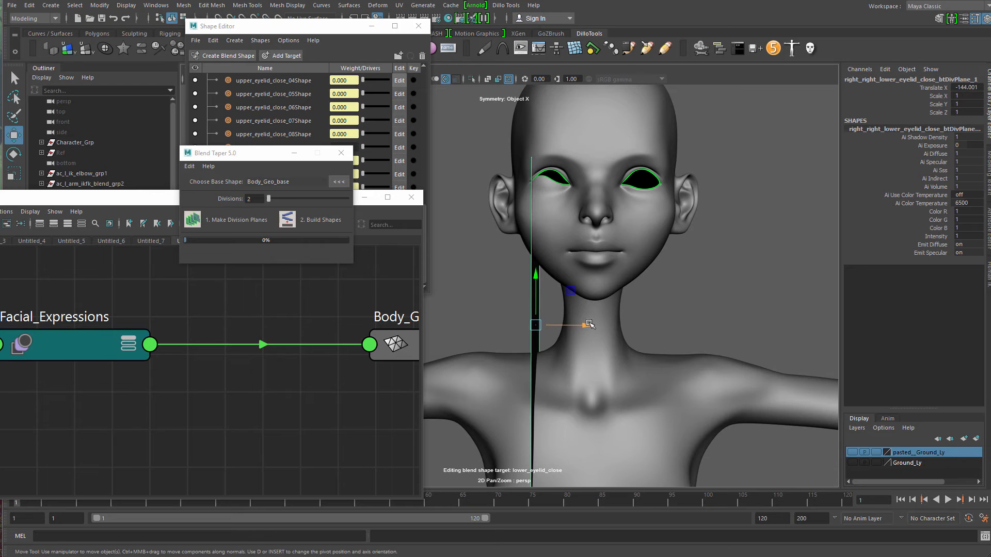
{"action": "mouse_move", "coordinate": [585, 327]}
{"action": "left_mouse_down"}
{"action": "mouse_move", "coordinate": [563, 325]}
{"action": "mouse_move", "coordinate": [637, 326]}
{"action": "mouse_move", "coordinate": [582, 324]}
{"action": "left_mouse_up"}
- Adjust the second division plane on the right eye and build the shapes from right_right_lower_eyelid_close
{"action": "key", "text": "q"}
{"action": "left_click", "coordinate": [559, 333]}
{"action": "key", "text": "w"}
{"action": "left_click", "coordinate": [540, 322]}
{"action": "left_click", "coordinate": [569, 301]}
{"action": "left_click", "coordinate": [294, 224]}
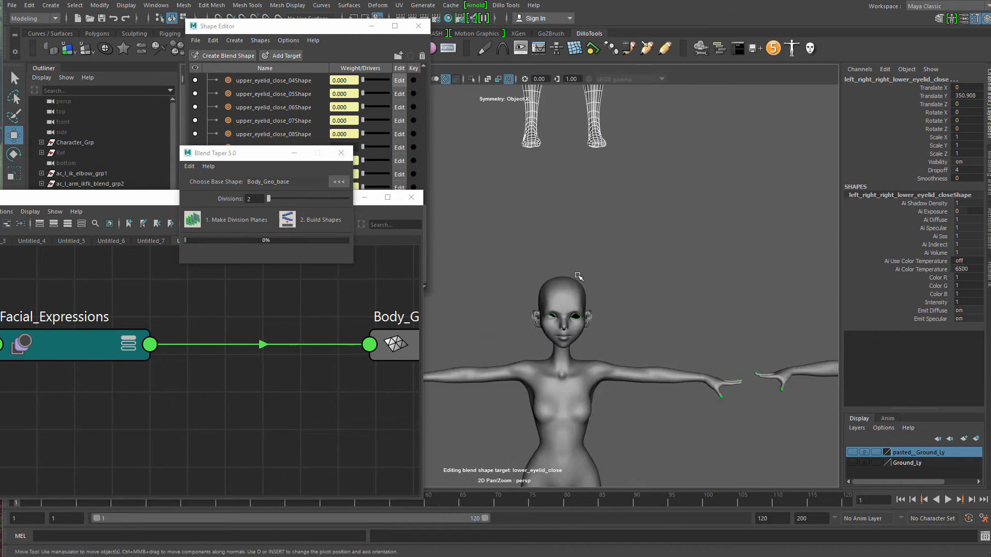
- Place the two meshes split from right_right_lower_eyelid_close side by side in the row above it
{"action": "middle_click_drag", "start_coordinate": [455, 231], "coordinate": [495, 213], "text": "alt"}
{"action": "left_click", "coordinate": [614, 272]}
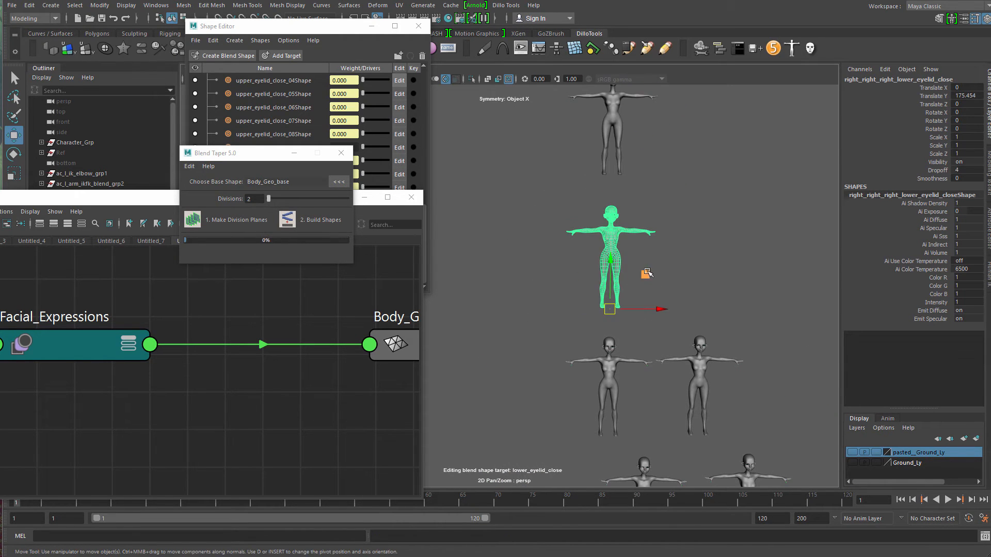
{"action": "middle_click_drag", "start_coordinate": [647, 273], "coordinate": [576, 268]}
{"action": "left_click", "coordinate": [614, 119]}
{"action": "middle_click_drag", "start_coordinate": [648, 141], "coordinate": [671, 274]}
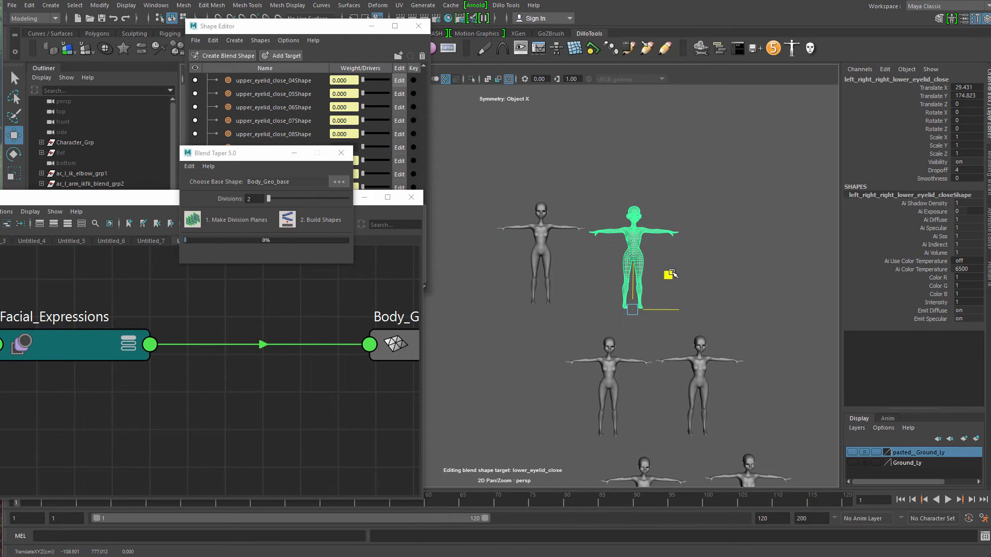
{"action": "left_click_drag", "start_coordinate": [672, 273], "coordinate": [673, 269]}
{"action": "left_click_drag", "start_coordinate": [498, 268], "coordinate": [660, 269]}
{"action": "middle_click_drag", "start_coordinate": [793, 309], "coordinate": [653, 220], "text": "alt"}
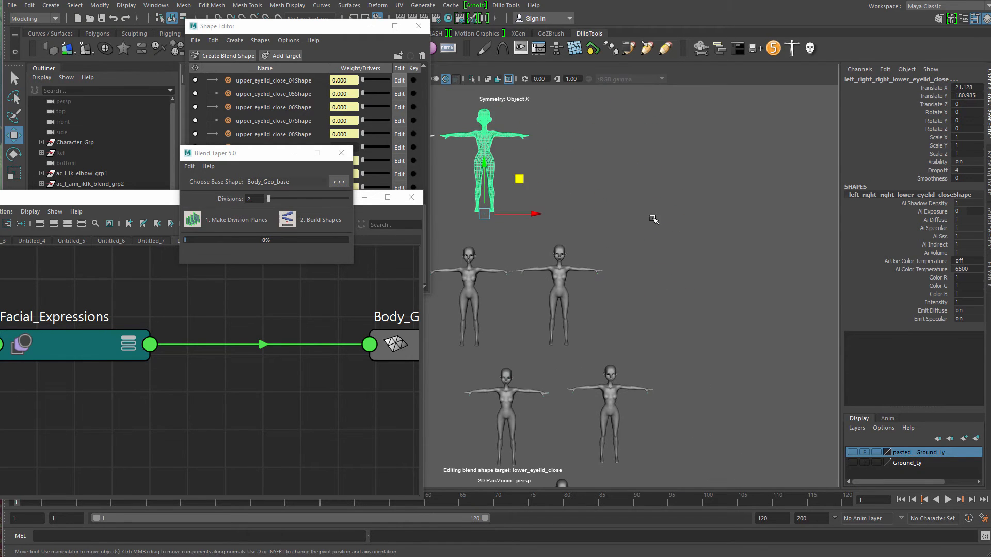
- Make division planes for the left_right_lower_eyelid_close mesh
{"action": "left_click", "coordinate": [559, 268]}
{"action": "left_click", "coordinate": [193, 225]}
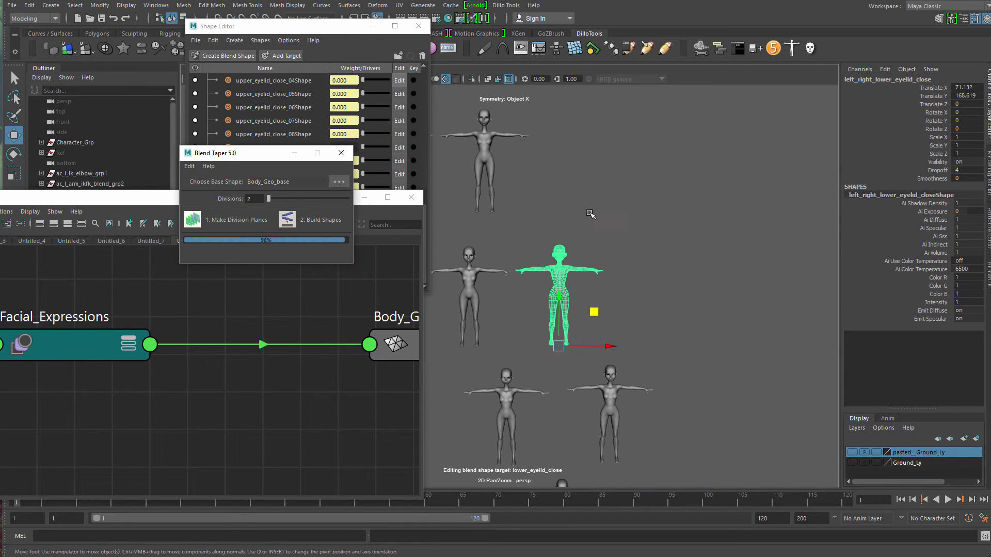
{"action": "right_click_drag", "start_coordinate": [591, 214], "coordinate": [584, 383], "text": "alt"}
{"action": "middle_click_drag", "start_coordinate": [539, 317], "coordinate": [548, 342], "text": "alt"}
{"action": "right_click_drag", "start_coordinate": [549, 343], "coordinate": [624, 267], "text": "alt"}
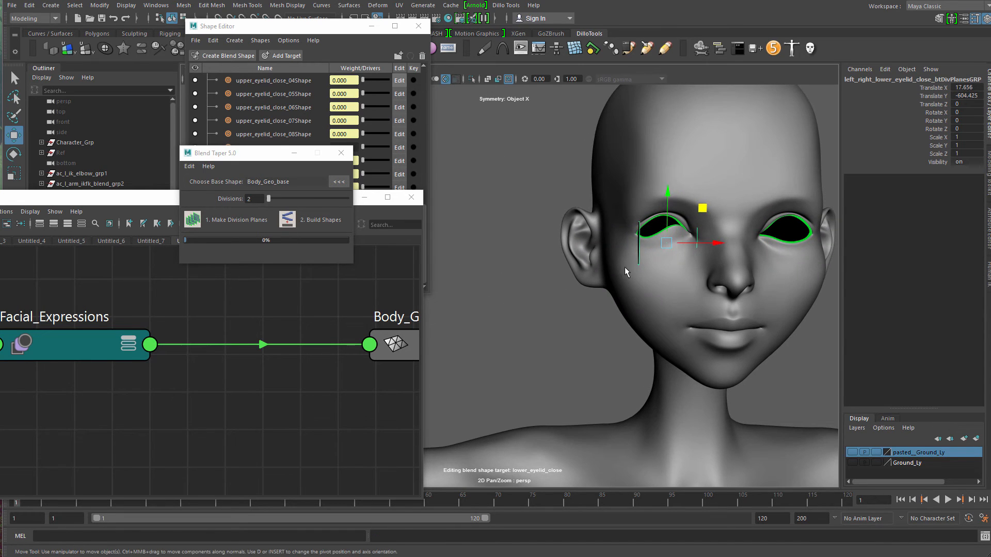
- Move the first division plane of left_right_lower_eyelid_close to the middle of the right eye's lower lid
{"action": "key", "text": "q"}
{"action": "left_click", "coordinate": [634, 249]}
{"action": "middle_click_drag", "start_coordinate": [635, 249], "coordinate": [596, 268], "text": "alt"}
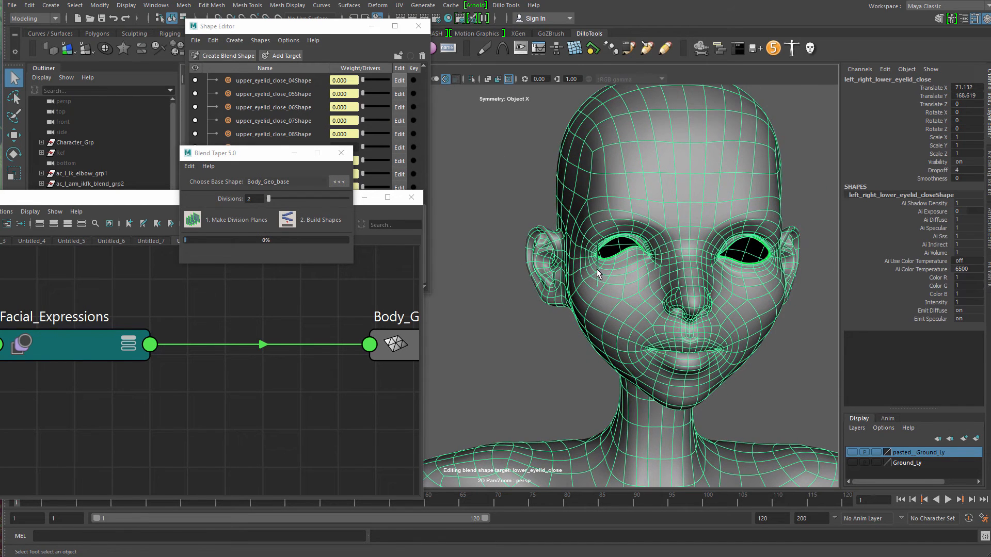
{"action": "left_click", "coordinate": [597, 269]}
{"action": "key", "text": "w"}
{"action": "left_click_drag", "start_coordinate": [646, 262], "coordinate": [649, 263]}
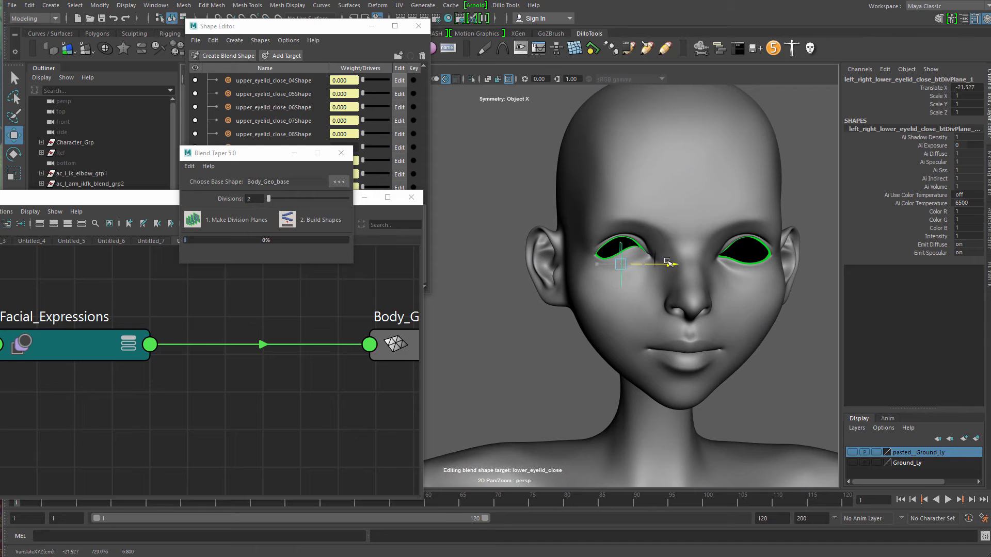
- Fine-tune both division planes between the lid's middle and inner corner, and build the shapes from left_right_lower_eyelid_close
{"action": "key", "text": "q"}
{"action": "left_click", "coordinate": [655, 262]}
{"action": "key", "text": "w"}
{"action": "key", "text": "q"}
{"action": "left_click", "coordinate": [623, 267]}
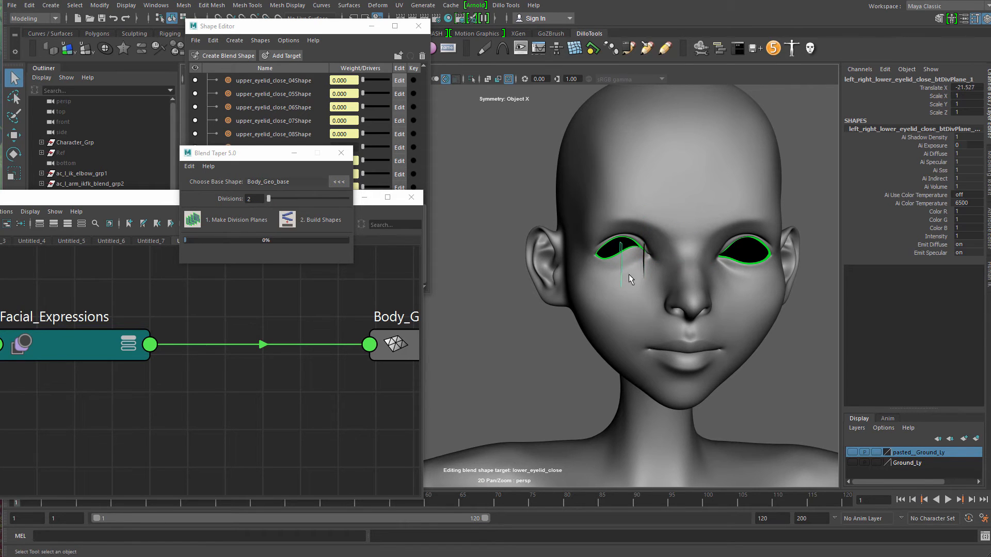
{"action": "key", "text": "w"}
{"action": "left_click_drag", "start_coordinate": [666, 265], "coordinate": [669, 265]}
{"action": "left_click", "coordinate": [578, 312]}
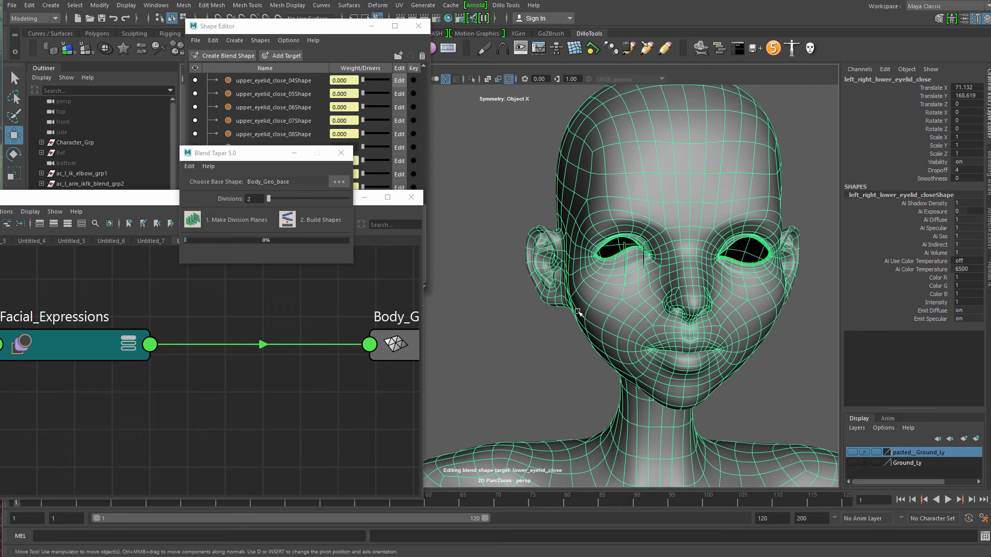
{"action": "left_click", "coordinate": [282, 226]}
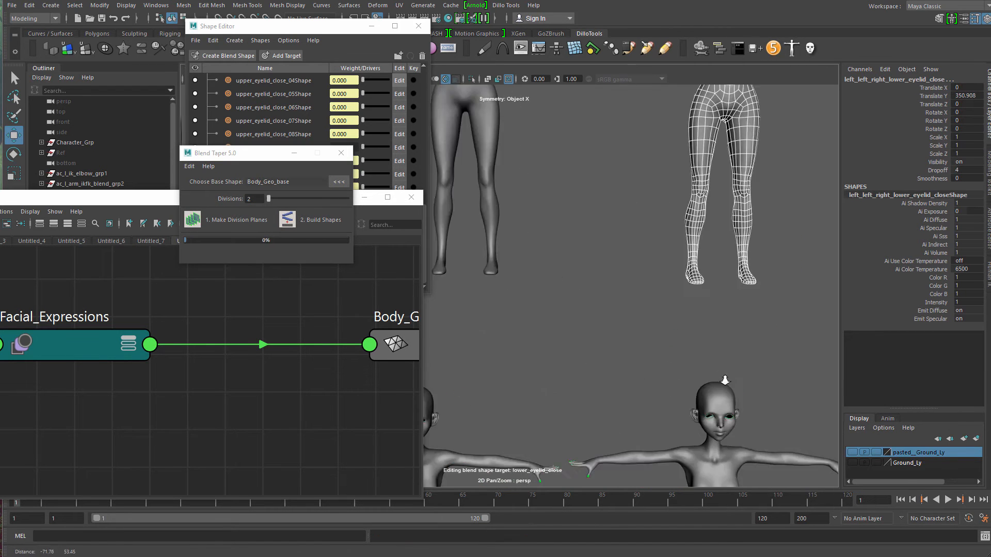
- Place the left_left_right_lower_eyelid_close mesh at the end of the top row and unparent the row's four meshes
{"action": "mouse_move", "coordinate": [591, 170]}
{"action": "left_mouse_down"}
{"action": "mouse_move", "coordinate": [691, 233]}
{"action": "mouse_move", "coordinate": [662, 269]}
{"action": "left_mouse_up"}
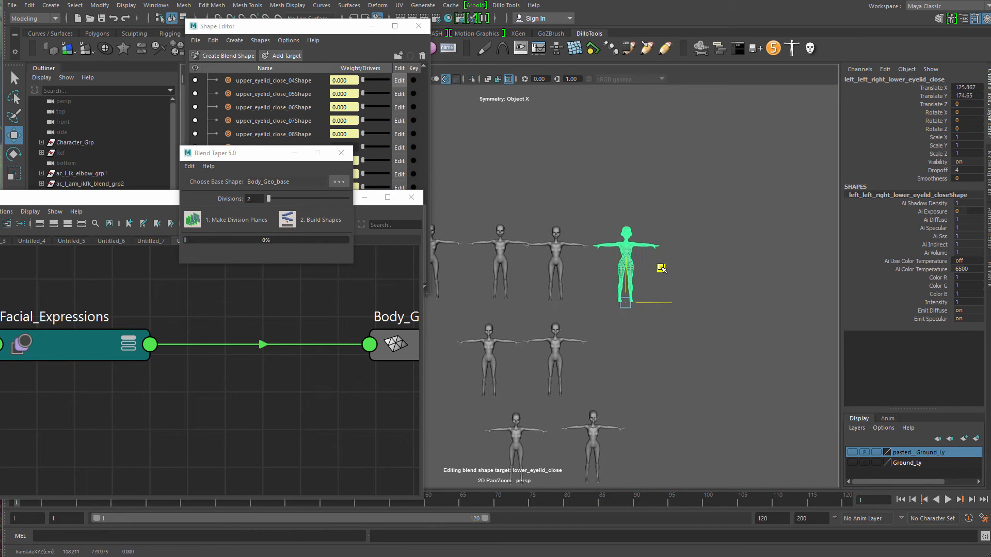
{"action": "middle_click_drag", "start_coordinate": [662, 268], "coordinate": [802, 240], "text": "alt"}
{"action": "right_click_drag", "start_coordinate": [803, 240], "coordinate": [568, 199], "text": "alt"}
{"action": "left_click_drag", "start_coordinate": [476, 183], "coordinate": [692, 269]}
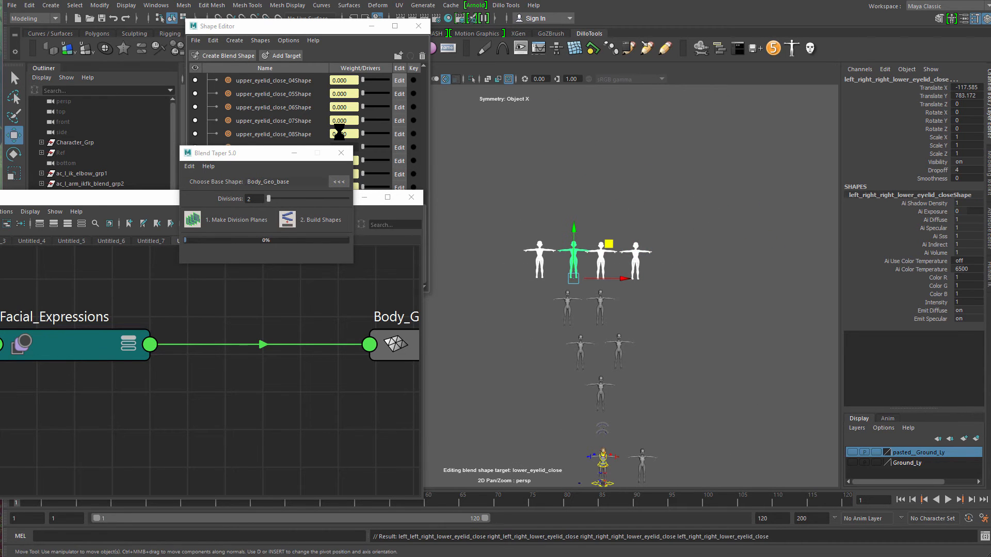
- Delete the intermediate body meshes between the top row of four eyelid meshes and the facial sliders
{"action": "middle_click_drag", "start_coordinate": [555, 329], "coordinate": [562, 258], "text": "alt"}
{"action": "left_click_drag", "start_coordinate": [640, 318], "coordinate": [640, 318]}
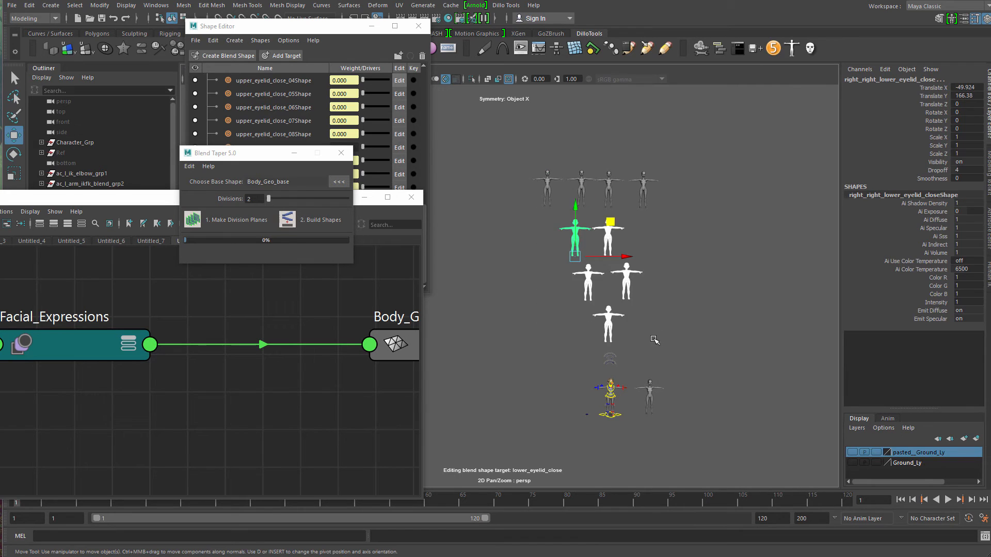
{"action": "key", "text": "Delete"}
- Lower the row of four eyelid section meshes to a Translate Y of about 357, nearer to the character
{"action": "left_click_drag", "start_coordinate": [491, 160], "coordinate": [666, 214]}
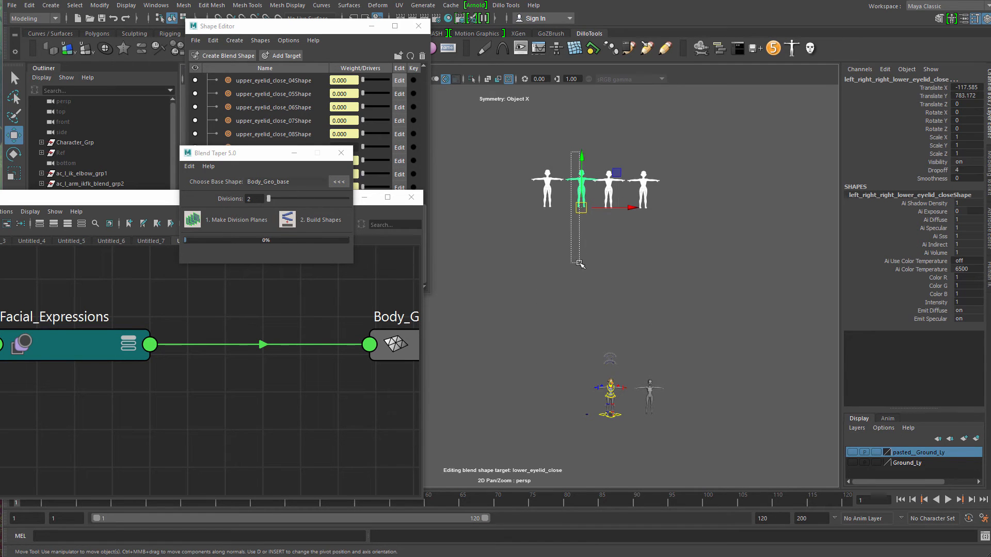
{"action": "left_click_drag", "start_coordinate": [579, 263], "coordinate": [579, 263]}
{"action": "left_click_drag", "start_coordinate": [517, 114], "coordinate": [658, 217]}
{"action": "left_click_drag", "start_coordinate": [582, 158], "coordinate": [587, 258]}
{"action": "key", "text": "f"}
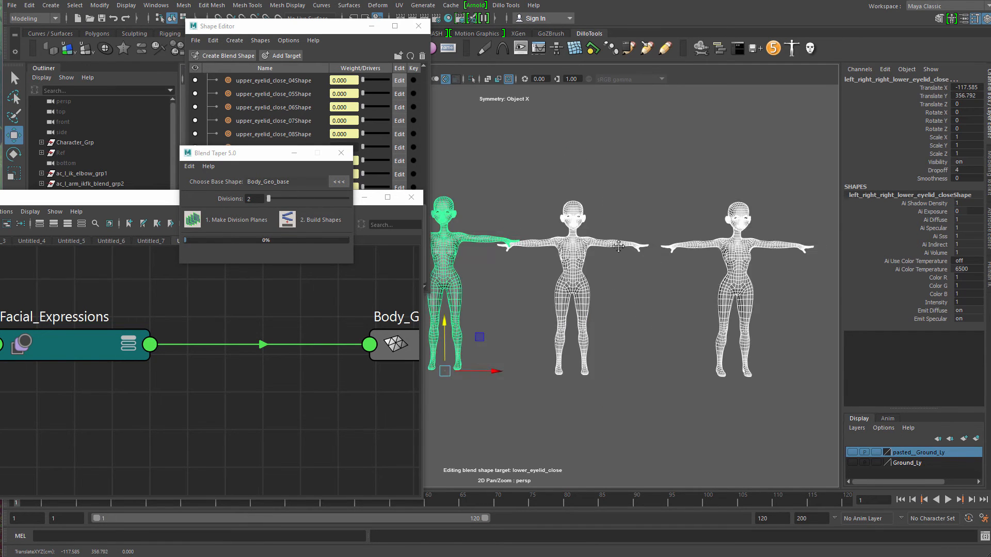
- Minimize the Node Editor and rename right_right_right_lower_eyelid_close, the first mesh in the row, as lower_eyelid_close_01
{"action": "middle_click_drag", "start_coordinate": [619, 246], "coordinate": [872, 227], "text": "alt"}
{"action": "scroll", "coordinate": [774, 227], "scroll_direction": "down", "scroll_amount": 5}
{"action": "left_click", "coordinate": [609, 193]}
{"action": "left_click_drag", "start_coordinate": [152, 201], "coordinate": [169, 289]}
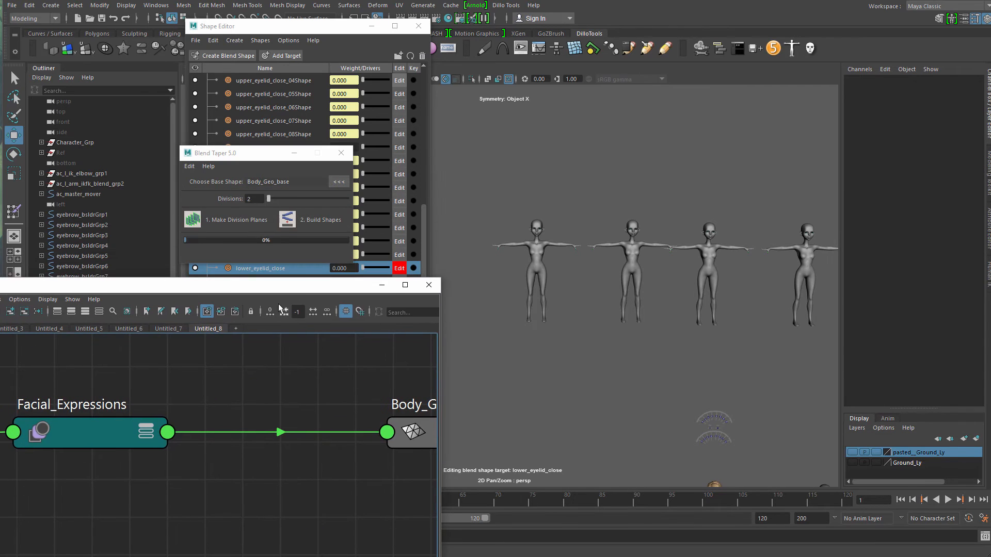
{"action": "left_click", "coordinate": [381, 284]}
{"action": "left_click", "coordinate": [101, 421]}
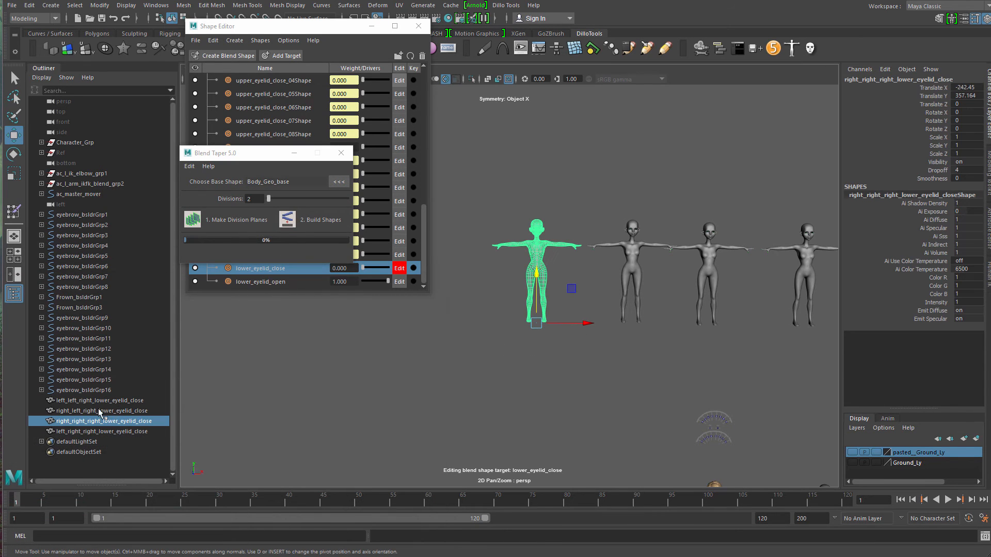
{"action": "double_click", "coordinate": [140, 422]}
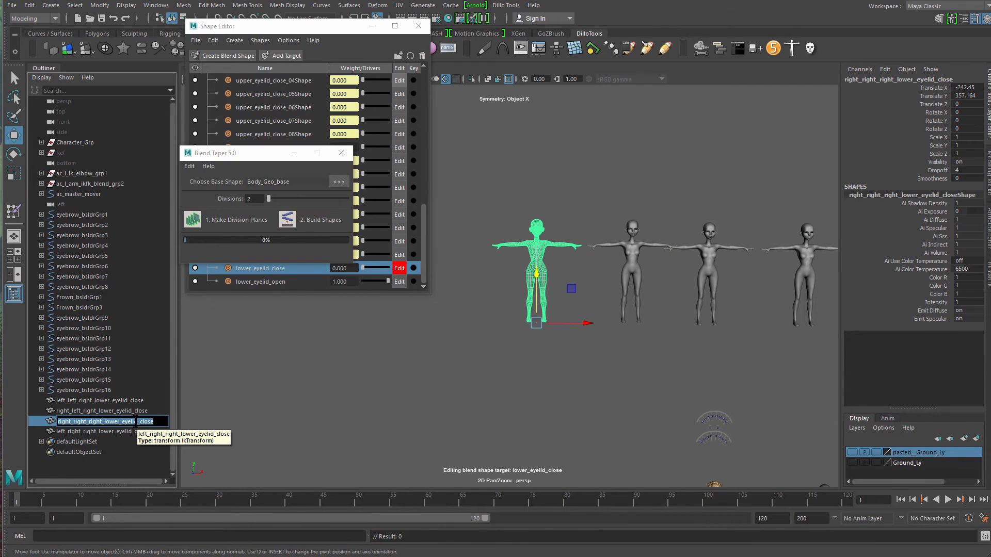
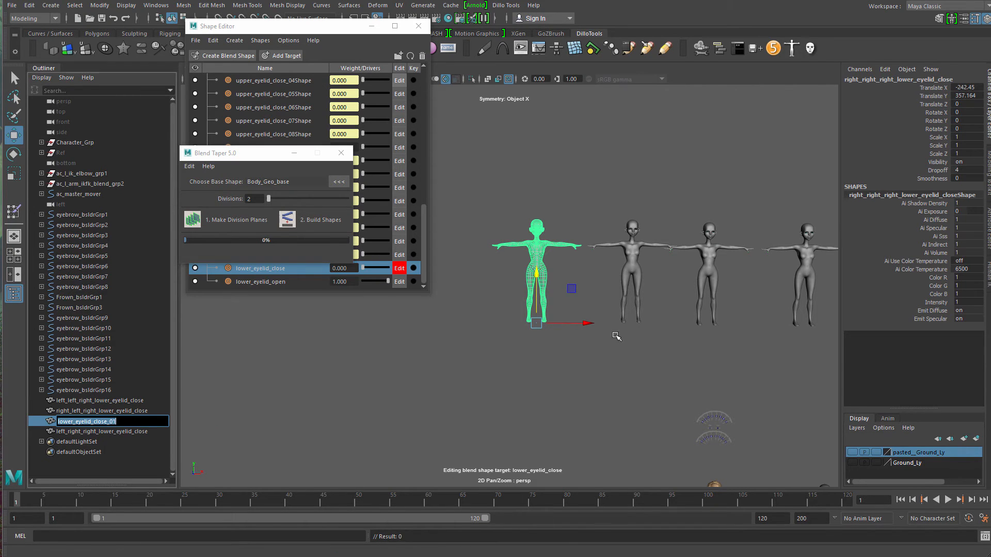
{"action": "middle_click_drag", "start_coordinate": [614, 334], "coordinate": [492, 367], "text": "alt"}
{"action": "right_click_drag", "start_coordinate": [493, 367], "coordinate": [530, 418], "text": "alt"}
{"action": "left_click_drag", "start_coordinate": [489, 333], "coordinate": [553, 380]}
- Rename the second mesh, left_right_right_lower_eyelid_close, as lower_eyelid_close_02
{"action": "left_click", "coordinate": [125, 433]}
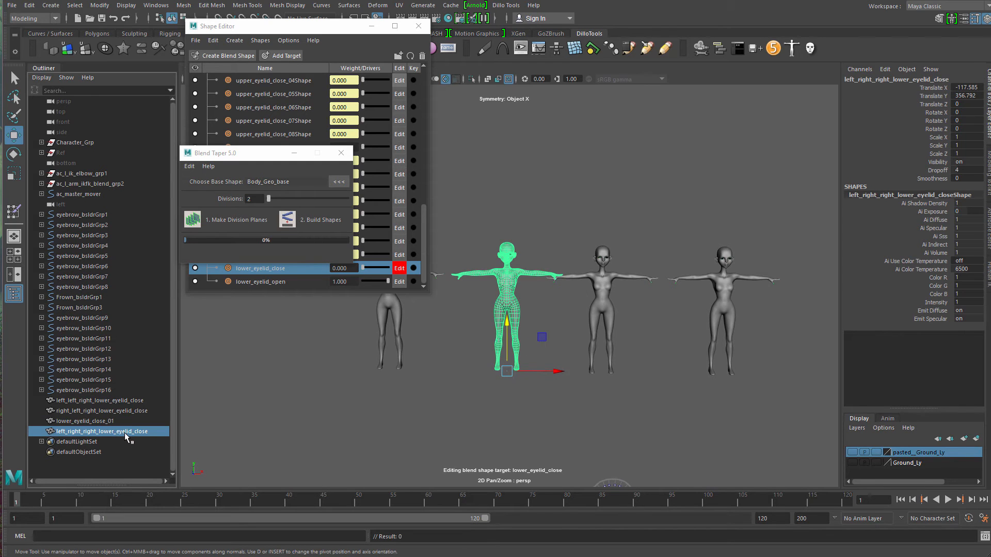
{"action": "double_click", "coordinate": [125, 433]}
{"action": "type", "text": "lower_eyelid_close_0"}
{"action": "type", "text": "2"}
{"action": "middle_click_drag", "start_coordinate": [512, 388], "coordinate": [434, 405], "text": "alt"}
{"action": "left_click_drag", "start_coordinate": [499, 381], "coordinate": [547, 403]}
- Rename the third mesh, right_left_right_lower_eyelid_close, as lower_eyelid_close_03
{"action": "left_click", "coordinate": [144, 410]}
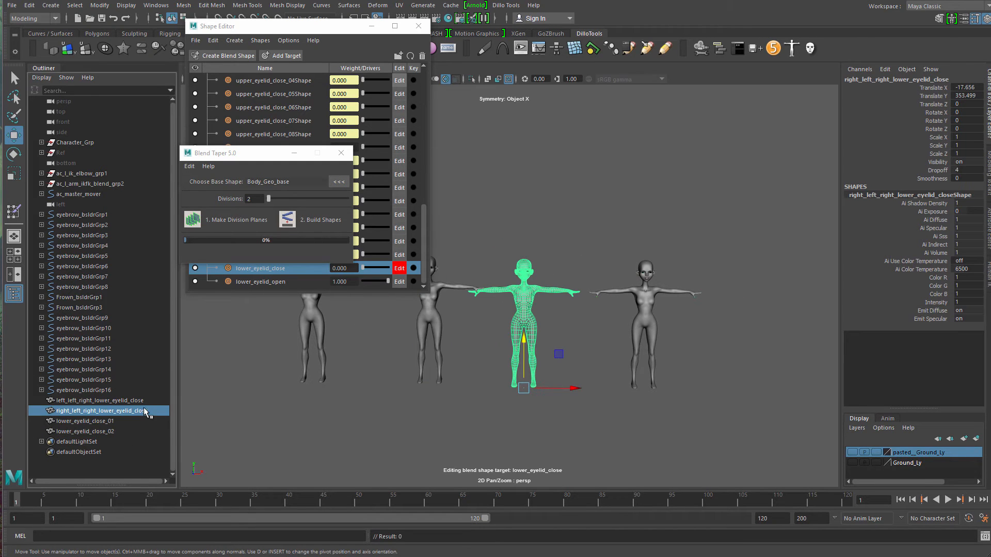
{"action": "double_click", "coordinate": [144, 411]}
{"action": "type", "text": "lower_eyelid_close_0"}
{"action": "type", "text": "3"}
{"action": "middle_click_drag", "start_coordinate": [526, 390], "coordinate": [426, 404], "text": "alt"}
{"action": "left_click_drag", "start_coordinate": [566, 379], "coordinate": [518, 408]}
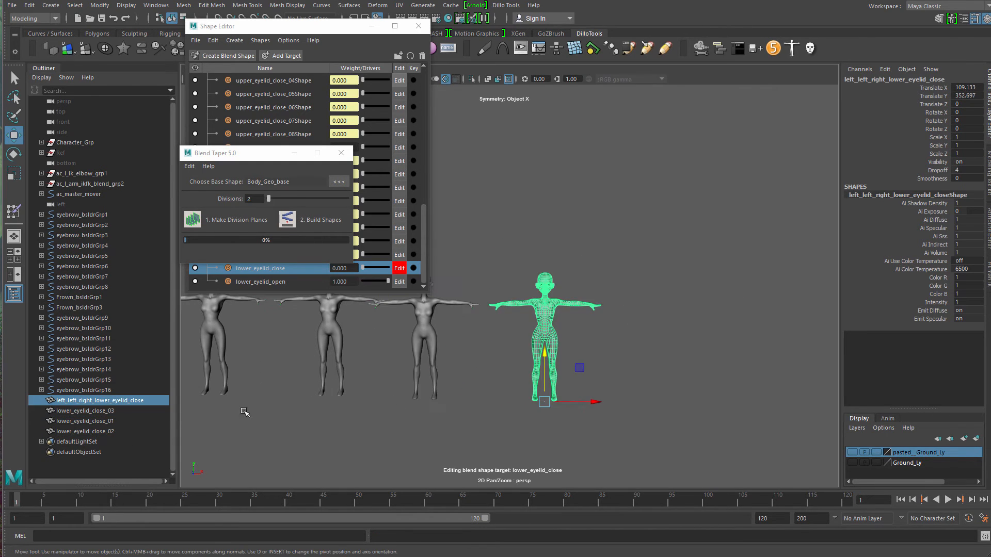
- Rename the last mesh in the row, left_left_right_lower_eyelid_close, as lower_eyelid_close_04
{"action": "double_click", "coordinate": [119, 401]}
{"action": "type", "text": "lower_eyelid_close_0"}
{"action": "type", "text": "4"}
{"action": "middle_click_drag", "start_coordinate": [332, 411], "coordinate": [369, 431], "text": "alt"}
- Reorder the lower_eyelid_close meshes in the Outliner so they run from 01 to 04
{"action": "left_click", "coordinate": [110, 421]}
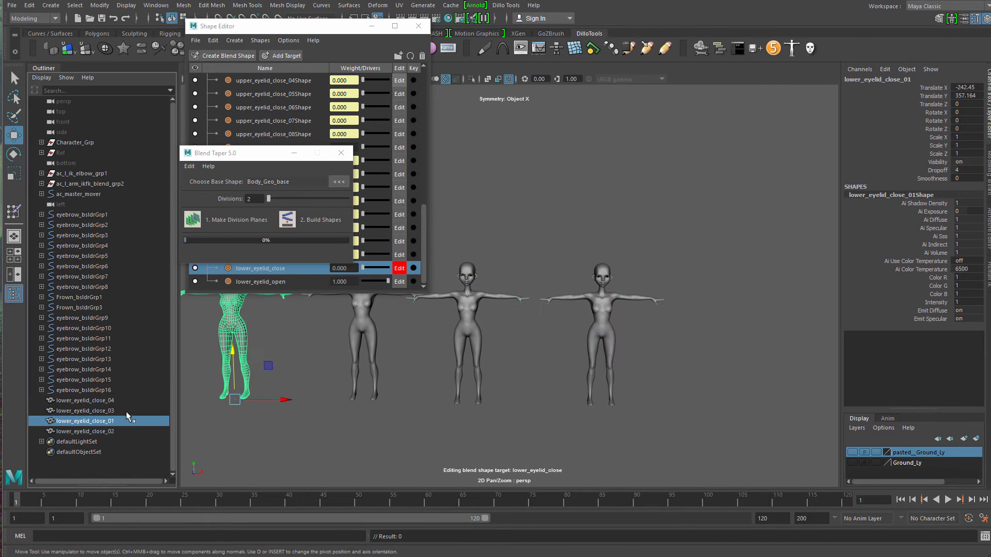
{"action": "left_click", "coordinate": [125, 411]}
{"action": "middle_click_drag", "start_coordinate": [125, 411], "coordinate": [123, 437]}
{"action": "left_click", "coordinate": [125, 398]}
{"action": "right_click_drag", "start_coordinate": [531, 420], "coordinate": [525, 389], "text": "alt"}
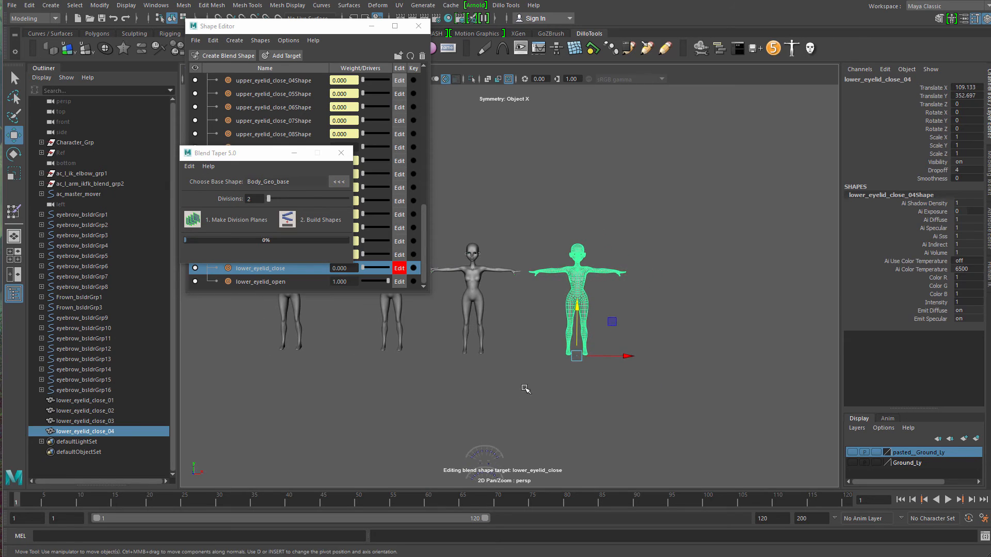
- Duplicate lower_eyelid_close_04 and place the copy beside it at the end of the row
{"action": "key", "text": "ctrl+d"}
{"action": "left_click_drag", "start_coordinate": [633, 359], "coordinate": [729, 358]}
{"action": "left_click", "coordinate": [405, 327]}
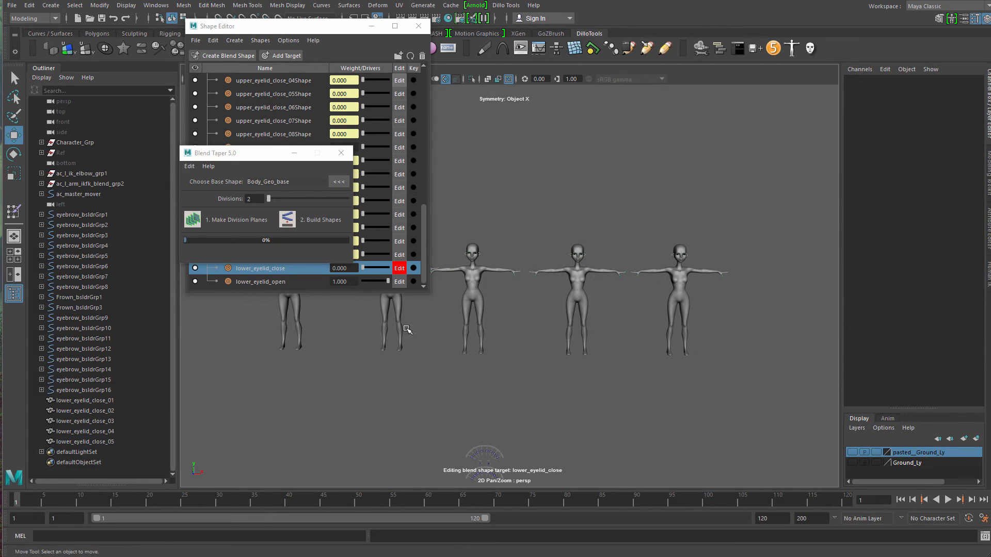
- Duplicate lower_eyelid_close_03, place the copy at the end of the row, and even out its spacing
{"action": "left_click", "coordinate": [472, 310]}
{"action": "key", "text": "ctrl+d"}
{"action": "left_click_drag", "start_coordinate": [516, 356], "coordinate": [826, 356]}
{"action": "left_click", "coordinate": [655, 394]}
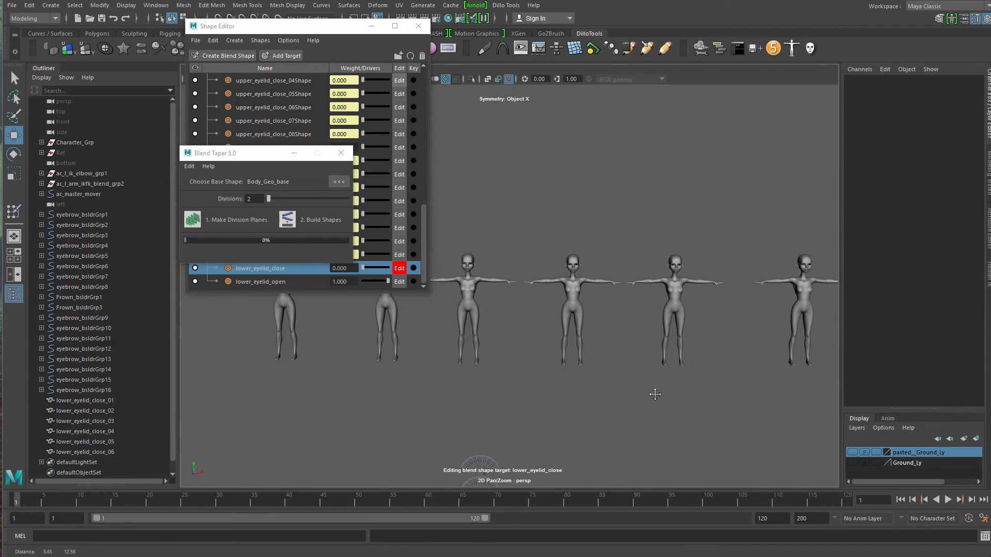
{"action": "right_click_drag", "start_coordinate": [655, 394], "coordinate": [588, 333], "text": "alt"}
{"action": "left_click", "coordinate": [651, 304]}
{"action": "left_click_drag", "start_coordinate": [699, 318], "coordinate": [687, 318]}
{"action": "middle_click_drag", "start_coordinate": [613, 342], "coordinate": [677, 354], "text": "alt"}
- Duplicate lower_eyelid_close_02 and place the copy at the end of the row
{"action": "left_click", "coordinate": [487, 320]}
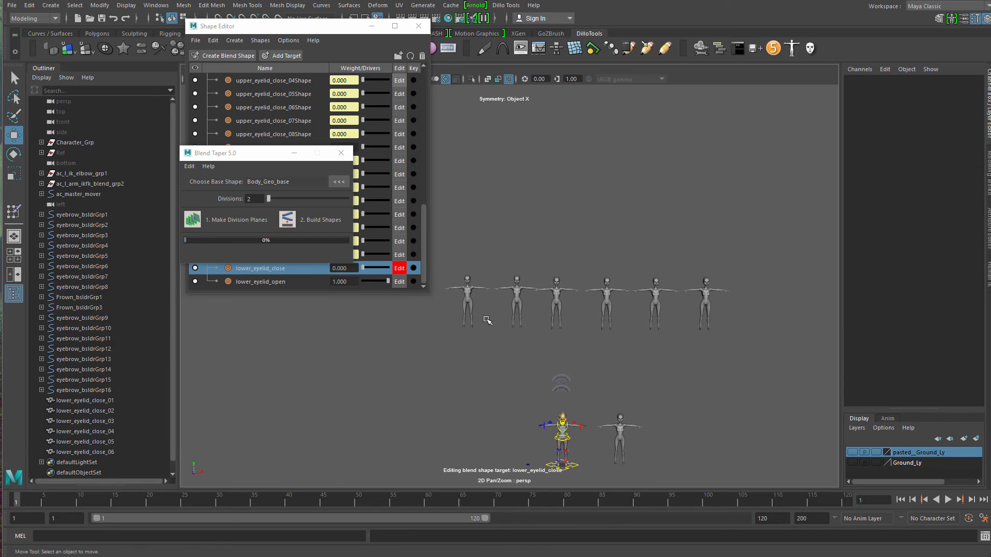
{"action": "left_click", "coordinate": [516, 300]}
{"action": "key", "text": "ctrl+d"}
{"action": "left_click_drag", "start_coordinate": [542, 333], "coordinate": [770, 344]}
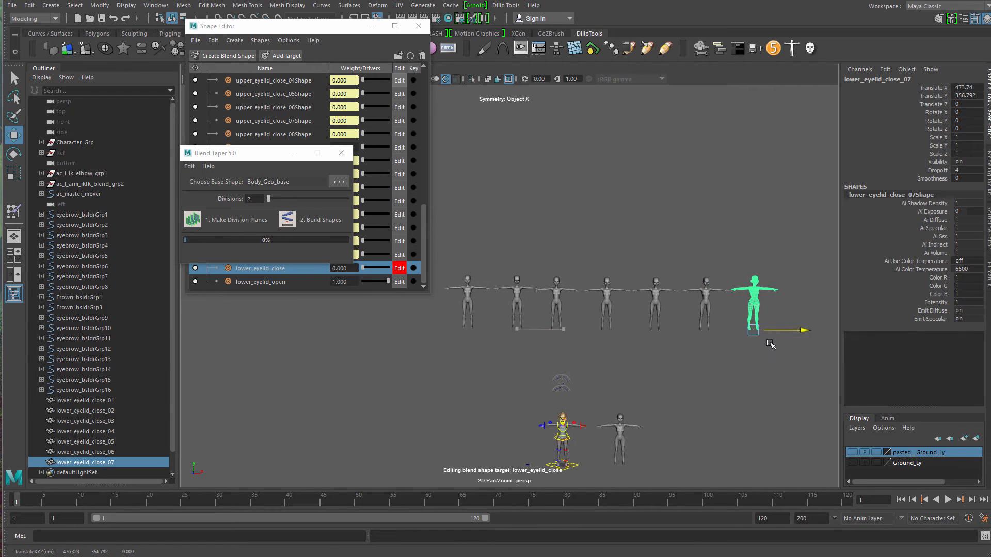
{"action": "left_click", "coordinate": [770, 344]}
- Duplicate lower_eyelid_close_01 and place the copy as the eighth mesh at the end of the row
{"action": "left_click", "coordinate": [467, 310]}
{"action": "key", "text": "ctrl+d"}
{"action": "left_click_drag", "start_coordinate": [542, 340], "coordinate": [871, 342]}
{"action": "left_click", "coordinate": [818, 347]}
{"action": "middle_click_drag", "start_coordinate": [589, 356], "coordinate": [571, 343], "text": "alt"}
- Add the meshes lower_eyelid_close_01 to lower_eyelid_close_08, selected in order, as targets of the Facial_Expressions blend shape
{"action": "middle_click_drag", "start_coordinate": [495, 342], "coordinate": [564, 343], "text": "alt"}
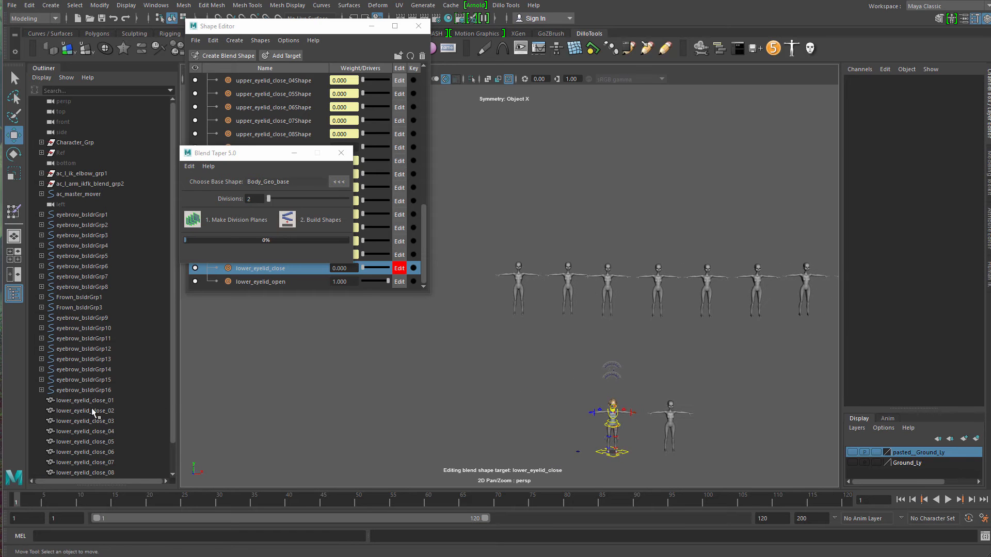
{"action": "middle_click_drag", "start_coordinate": [411, 370], "coordinate": [385, 358], "text": "alt"}
{"action": "middle_click_drag", "start_coordinate": [509, 349], "coordinate": [471, 395], "text": "alt"}
{"action": "left_click_drag", "start_coordinate": [482, 382], "coordinate": [450, 335]}
{"action": "left_click_drag", "start_coordinate": [494, 336], "coordinate": [519, 367], "text": "shift"}
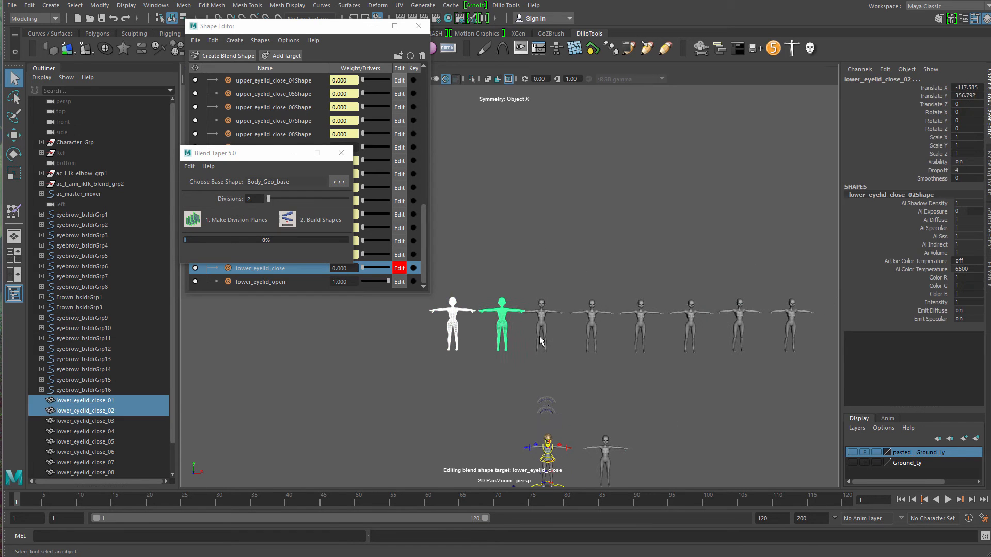
{"action": "left_click_drag", "start_coordinate": [539, 336], "coordinate": [567, 367], "text": "shift"}
{"action": "left_click_drag", "start_coordinate": [592, 338], "coordinate": [621, 370], "text": "shift"}
{"action": "left_click_drag", "start_coordinate": [635, 338], "coordinate": [811, 368], "text": "shift"}
{"action": "middle_click_drag", "start_coordinate": [452, 396], "coordinate": [420, 362], "text": "alt"}
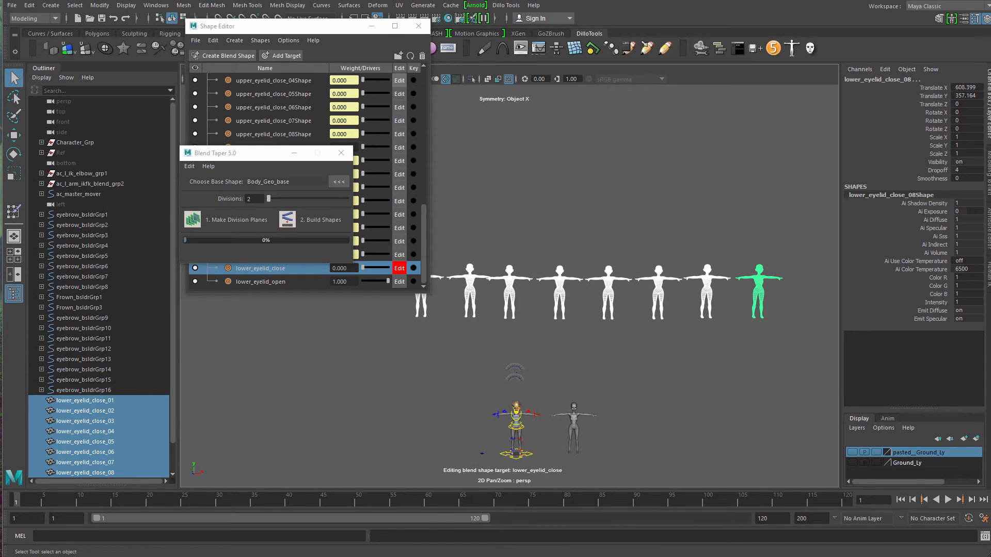
{"action": "left_click_drag", "start_coordinate": [305, 286], "coordinate": [444, 140]}
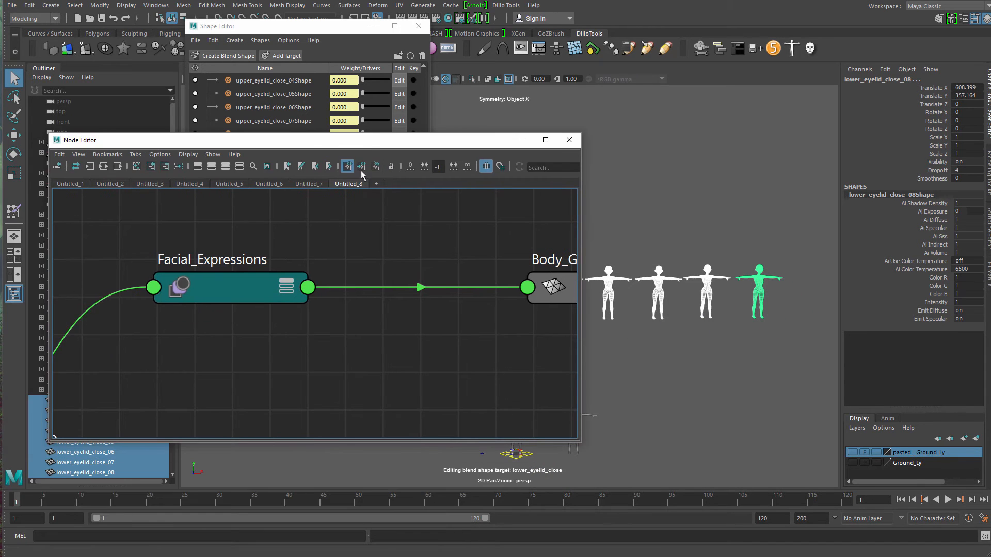
{"action": "left_click_drag", "start_coordinate": [365, 140], "coordinate": [235, 356]}
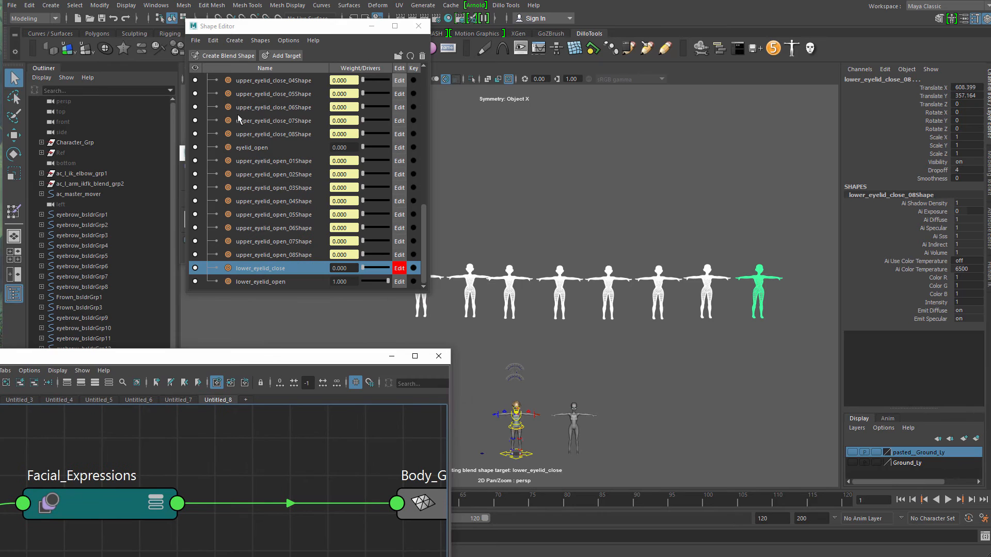
{"action": "left_click", "coordinate": [428, 217]}
{"action": "left_click_drag", "start_coordinate": [423, 219], "coordinate": [416, 72]}
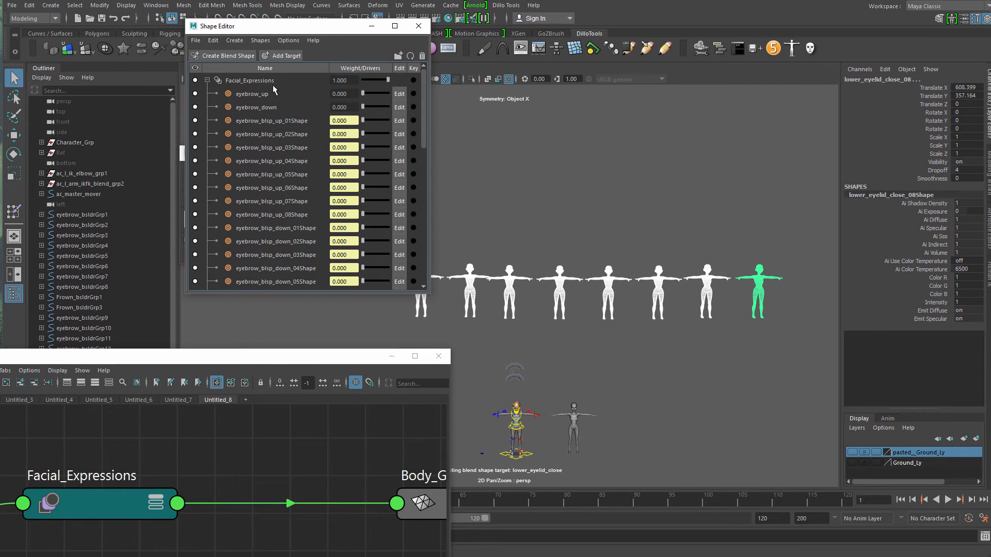
{"action": "left_click", "coordinate": [248, 81]}
{"action": "right_click", "coordinate": [263, 82]}
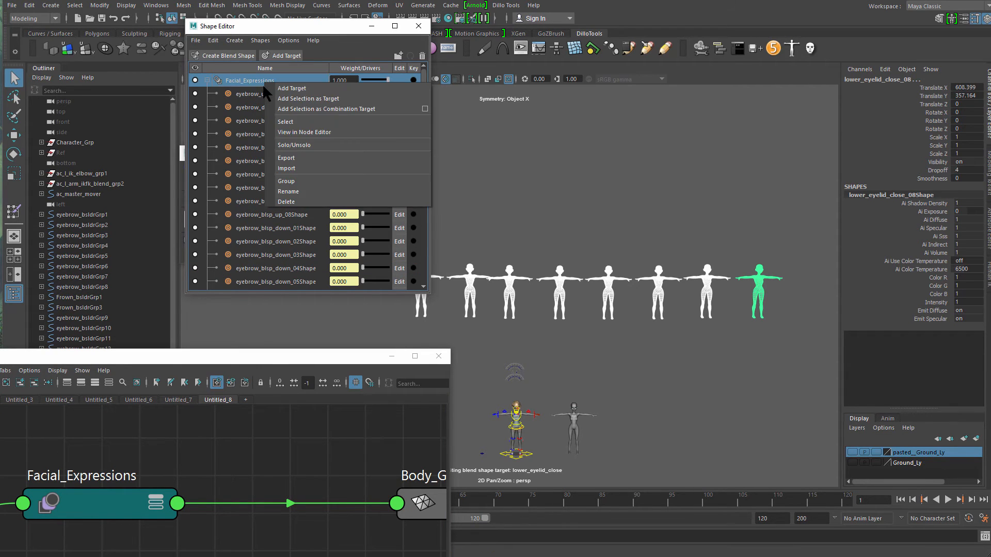
{"action": "left_click", "coordinate": [308, 96]}
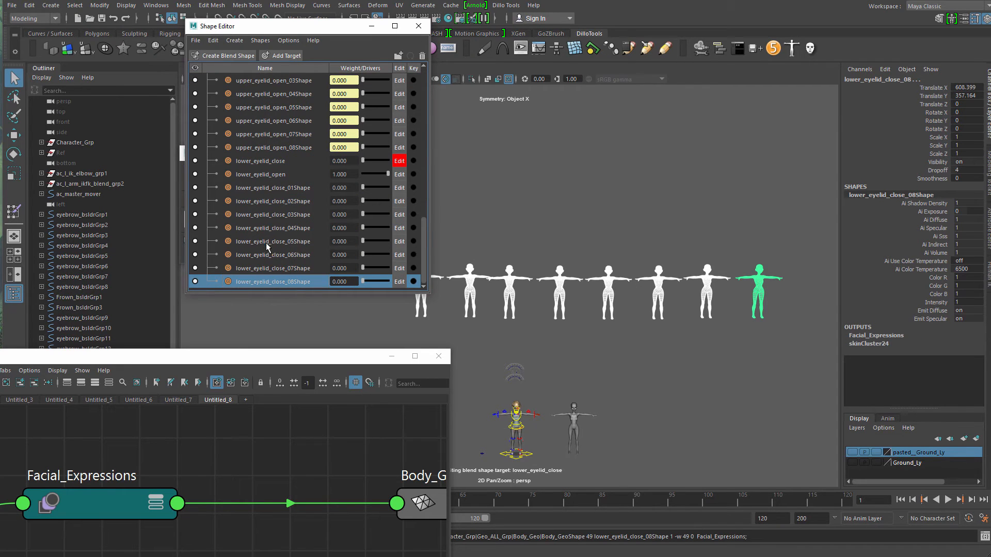
- Set the weights of lower_eyelid_close_05Shape to lower_eyelid_close_08Shape to 1 and inspect the character's eyes
{"action": "left_click", "coordinate": [268, 242], "text": "shift"}
{"action": "left_click_drag", "start_coordinate": [364, 245], "coordinate": [388, 242]}
{"action": "key", "text": "f"}
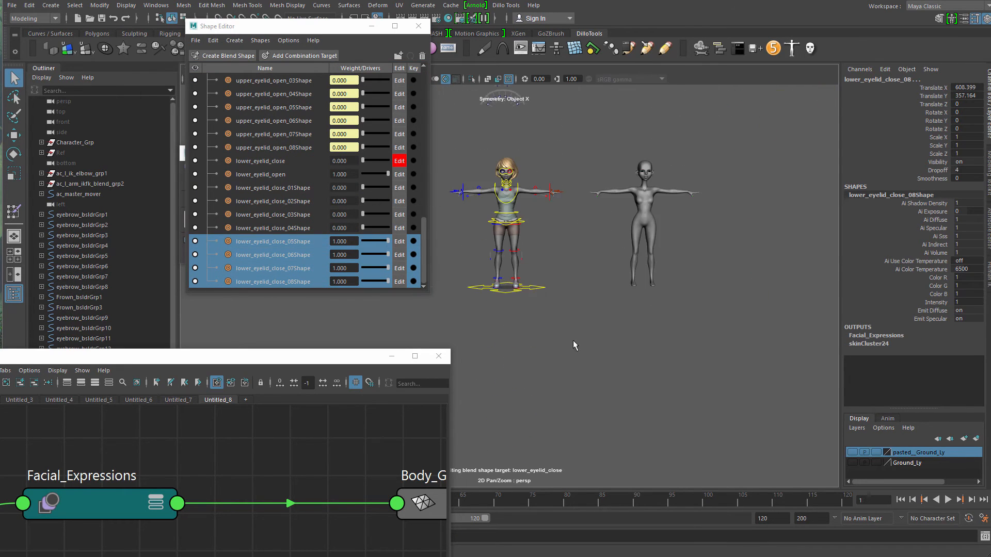
{"action": "middle_click_drag", "start_coordinate": [539, 316], "coordinate": [567, 251], "text": "alt"}
{"action": "scroll", "coordinate": [488, 264], "scroll_direction": "up", "scroll_amount": 4}
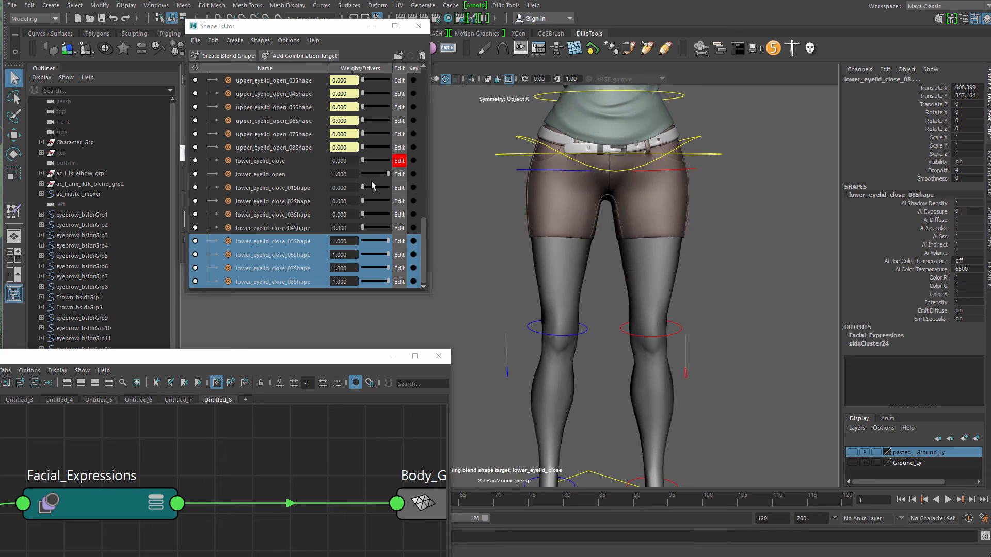
{"action": "middle_click_drag", "start_coordinate": [566, 184], "coordinate": [565, 369], "text": "alt"}
{"action": "scroll", "coordinate": [566, 369], "scroll_direction": "up", "scroll_amount": 2}
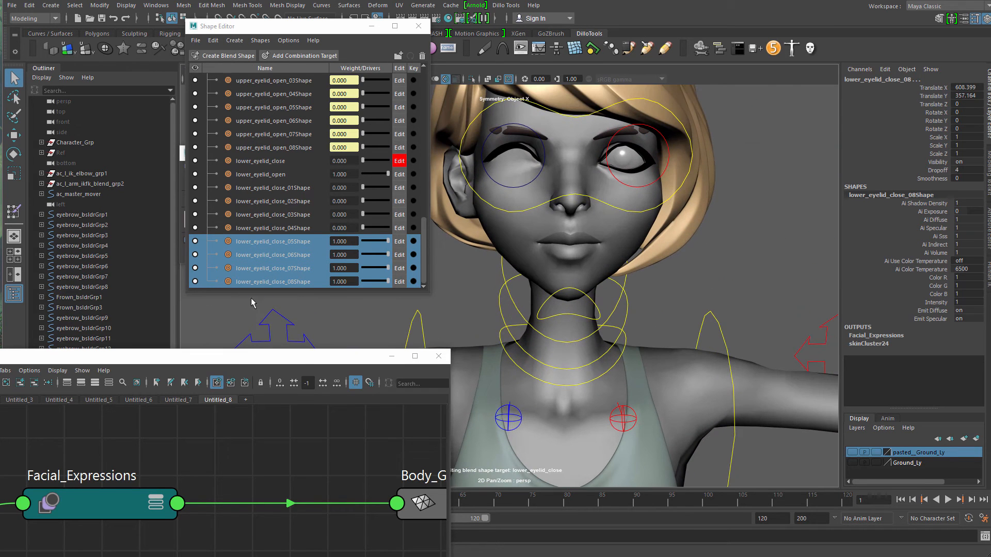
- Flip the targets lower_eyelid_close_05Shape to lower_eyelid_close_08Shape to the opposite eye and set their weights back to 0
{"action": "right_click", "coordinate": [291, 242]}
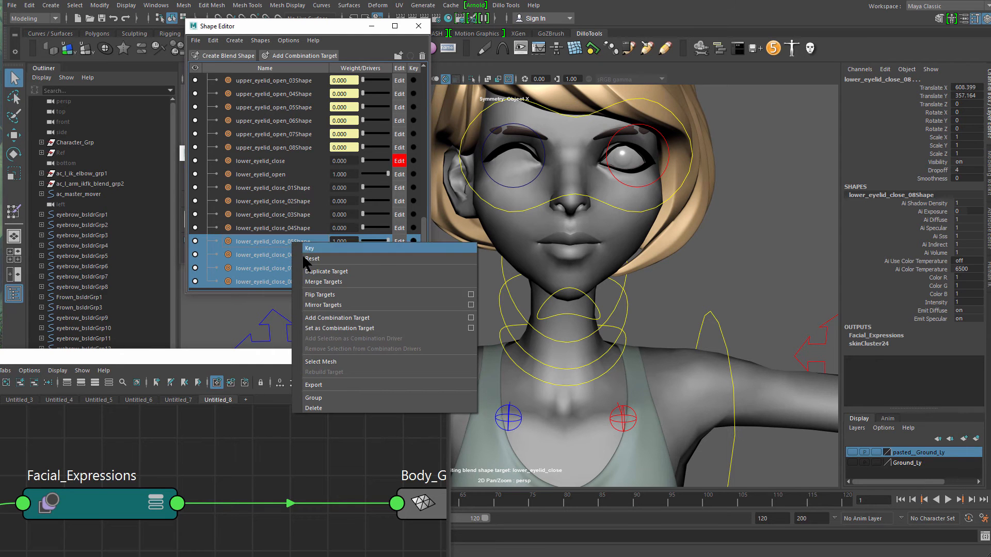
{"action": "left_click", "coordinate": [346, 291]}
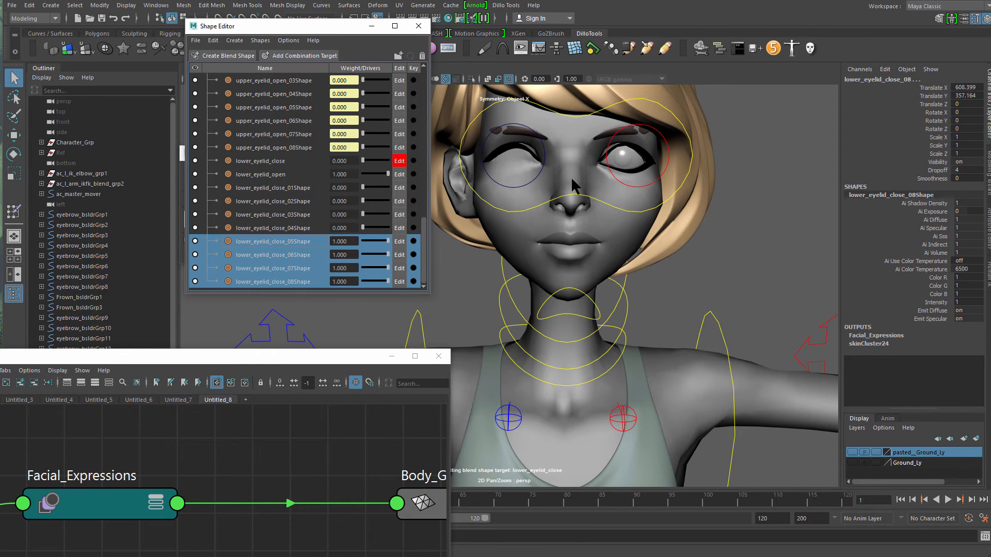
{"action": "right_click_drag", "start_coordinate": [670, 282], "coordinate": [618, 286], "text": "alt"}
{"action": "left_click_drag", "start_coordinate": [375, 248], "coordinate": [361, 248]}
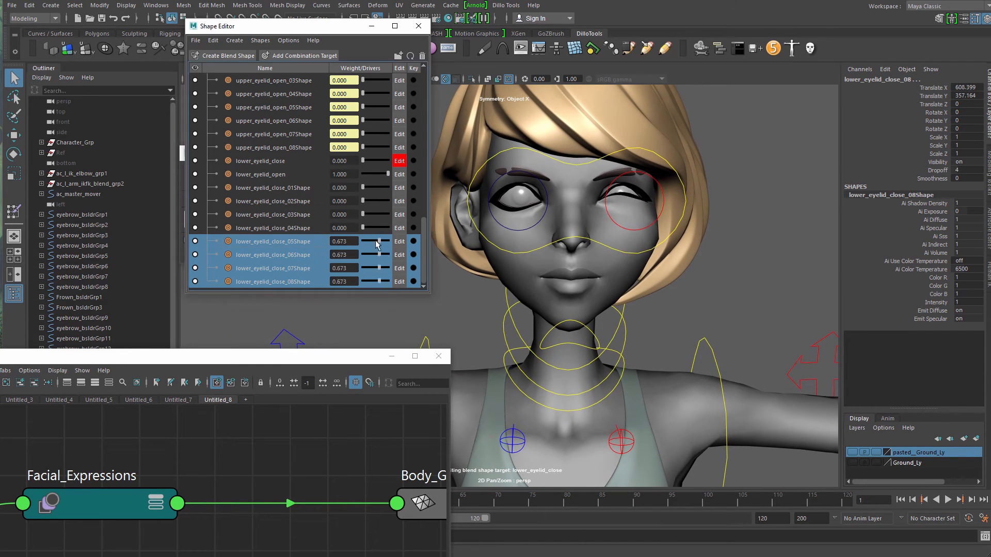
- Duplicate the lower arc of eight eyebrow slider groups, eyebrow_bsldrGrp9 to eyebrow_bsldrGrp16, and move the copies down
{"action": "right_click_drag", "start_coordinate": [614, 238], "coordinate": [580, 241], "text": "alt"}
{"action": "middle_click_drag", "start_coordinate": [580, 236], "coordinate": [705, 404], "text": "alt"}
{"action": "right_click_drag", "start_coordinate": [705, 404], "coordinate": [554, 290], "text": "alt"}
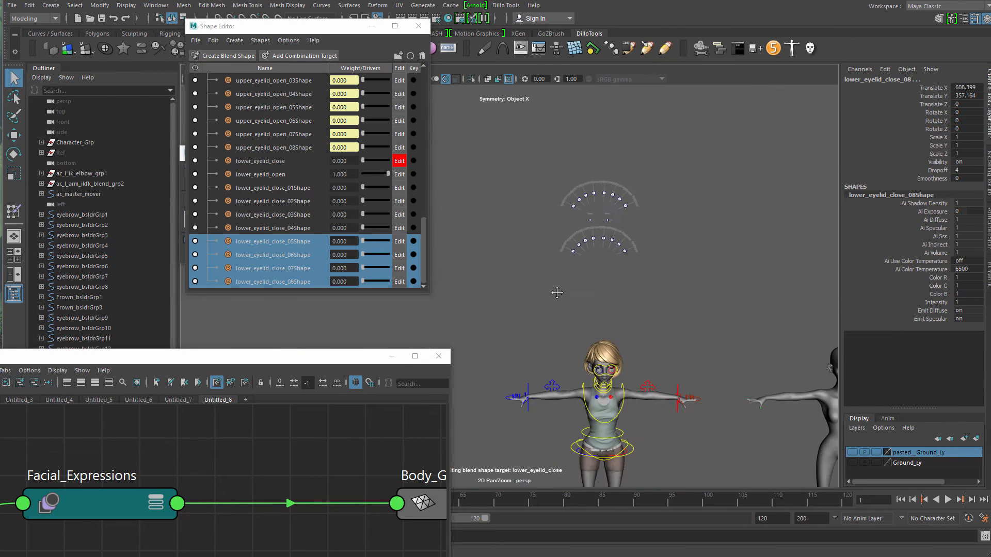
{"action": "middle_click_drag", "start_coordinate": [554, 290], "coordinate": [516, 309], "text": "alt"}
{"action": "right_click_drag", "start_coordinate": [516, 310], "coordinate": [669, 452], "text": "alt"}
{"action": "left_click", "coordinate": [511, 242]}
{"action": "left_click_drag", "start_coordinate": [512, 242], "coordinate": [674, 313]}
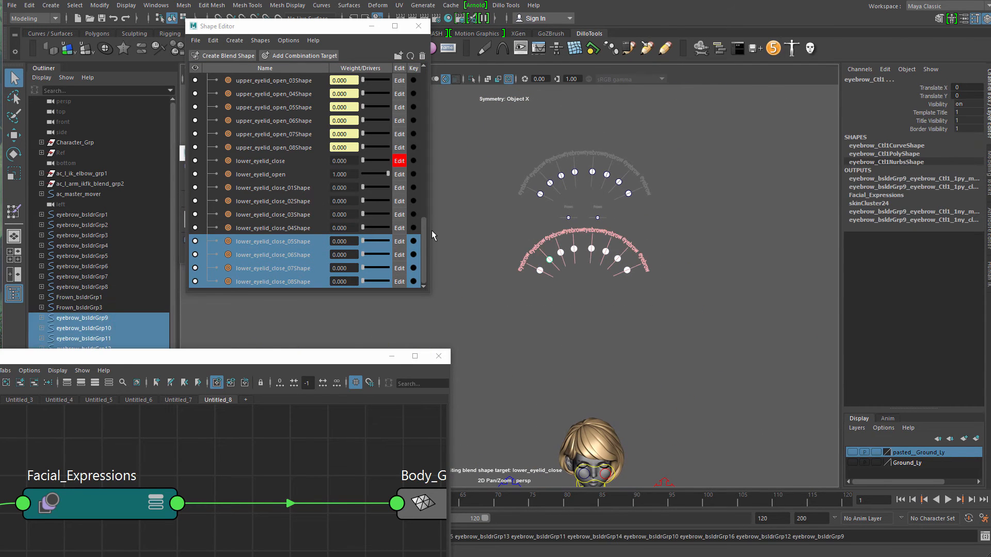
{"action": "key", "text": "w"}
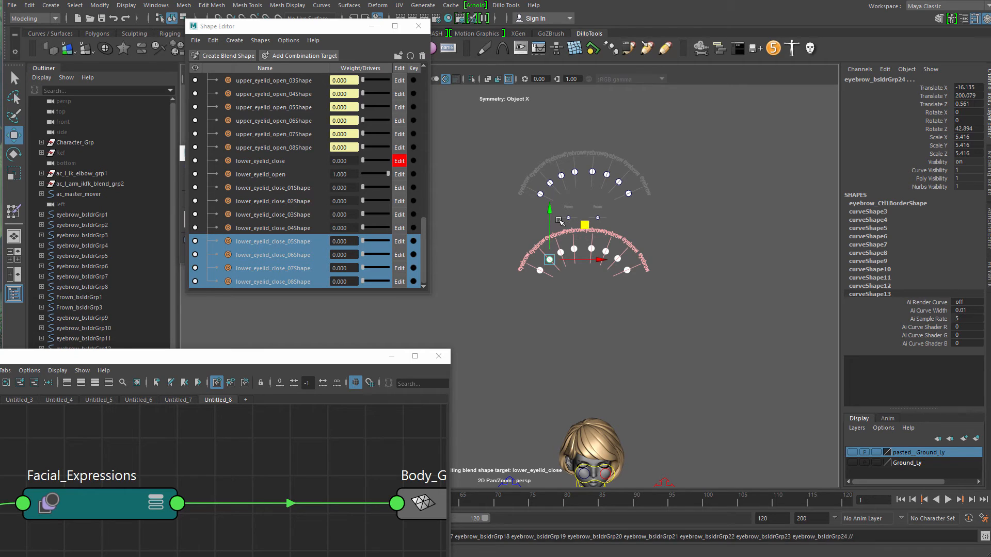
{"action": "left_click_drag", "start_coordinate": [550, 211], "coordinate": [556, 269]}
- Inspect the middle slider arc, eyebrow_bsldrGrp9 to eyebrow_bsldrGrp16, and the copied slider arc below it
{"action": "middle_click_drag", "start_coordinate": [560, 269], "coordinate": [549, 233], "text": "alt"}
{"action": "right_click_drag", "start_coordinate": [549, 233], "coordinate": [562, 349], "text": "alt"}
{"action": "left_click", "coordinate": [562, 349]}
{"action": "middle_click_drag", "start_coordinate": [562, 282], "coordinate": [555, 346], "text": "alt"}
{"action": "left_click_drag", "start_coordinate": [657, 257], "coordinate": [721, 278]}
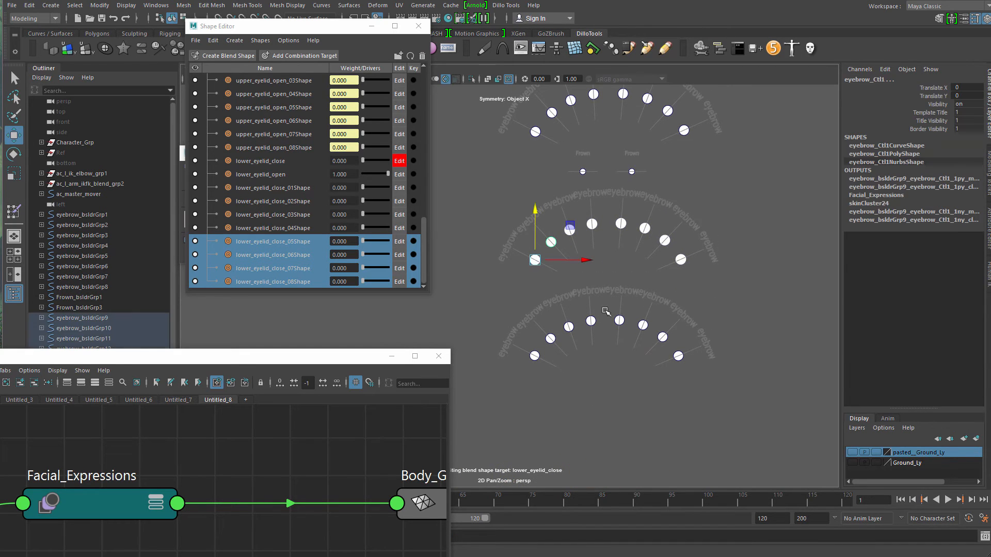
{"action": "key", "text": "Up"}
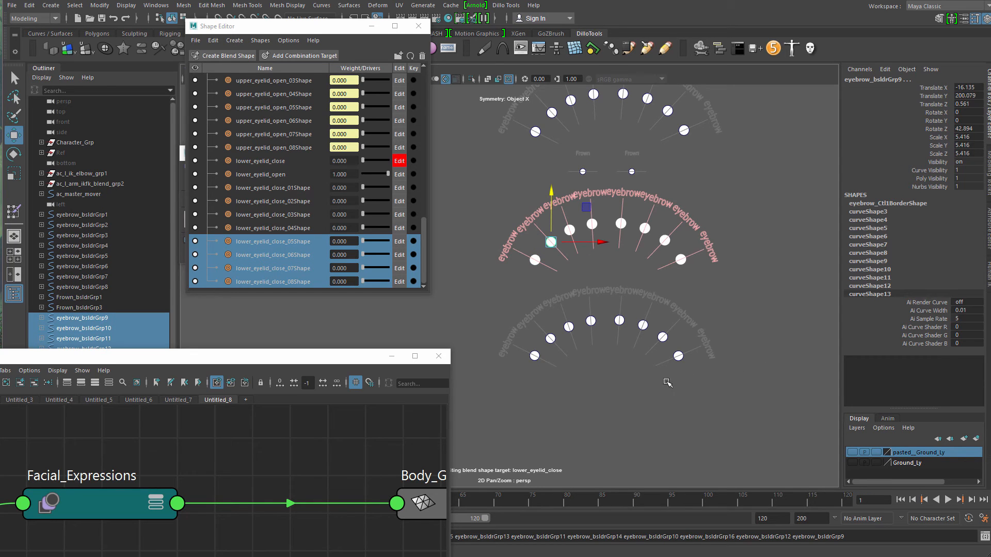
{"action": "key", "text": "Up"}
{"action": "key", "text": "f"}
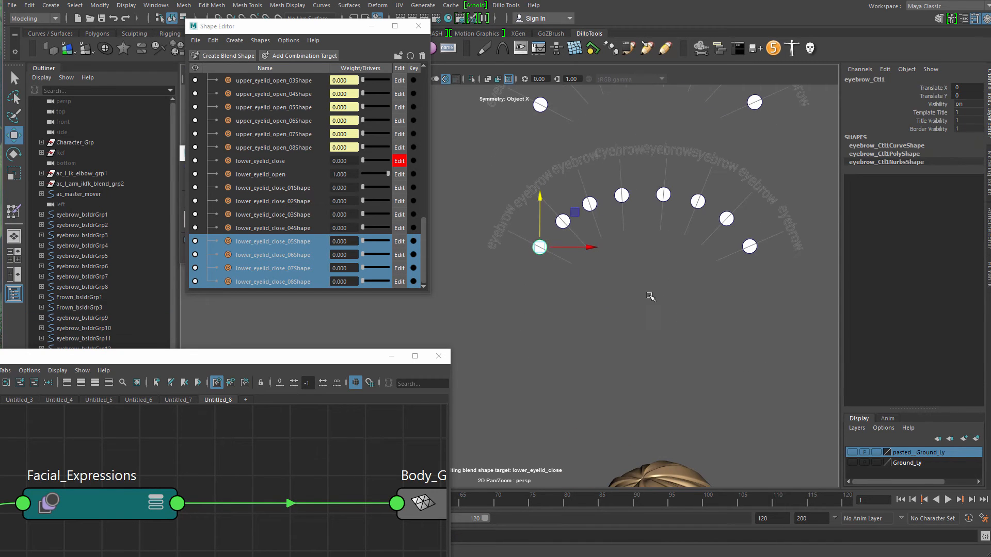
- Group all eyebrow and frown slider groups from the three arcs and rename the group facial_controllers
{"action": "right_click_drag", "start_coordinate": [649, 296], "coordinate": [541, 205], "text": "alt"}
{"action": "middle_click_drag", "start_coordinate": [541, 206], "coordinate": [614, 208], "text": "alt"}
{"action": "left_click", "coordinate": [555, 274]}
{"action": "left_click_drag", "start_coordinate": [567, 129], "coordinate": [731, 312]}
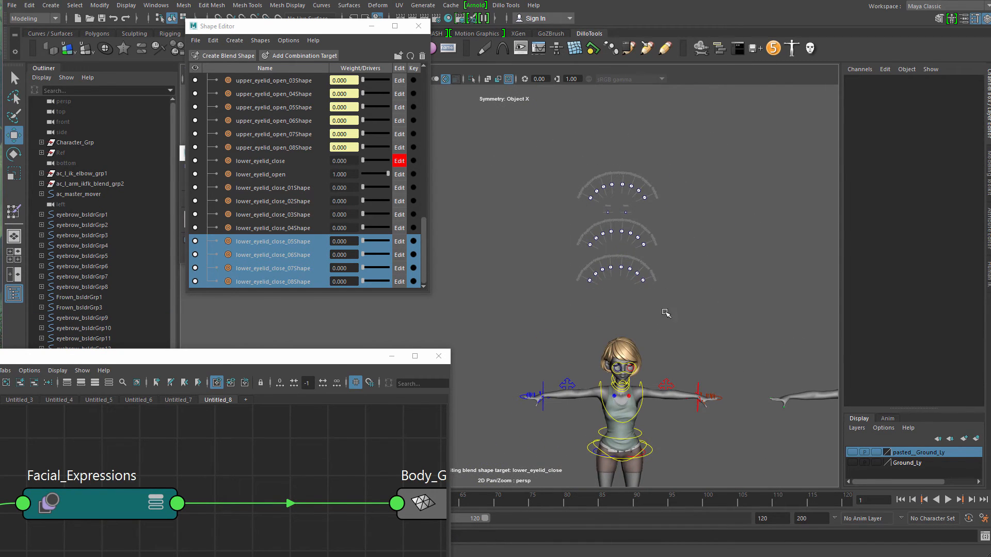
{"action": "middle_click_drag", "start_coordinate": [573, 382], "coordinate": [588, 342], "text": "alt"}
{"action": "left_click_drag", "start_coordinate": [318, 361], "coordinate": [299, 431]}
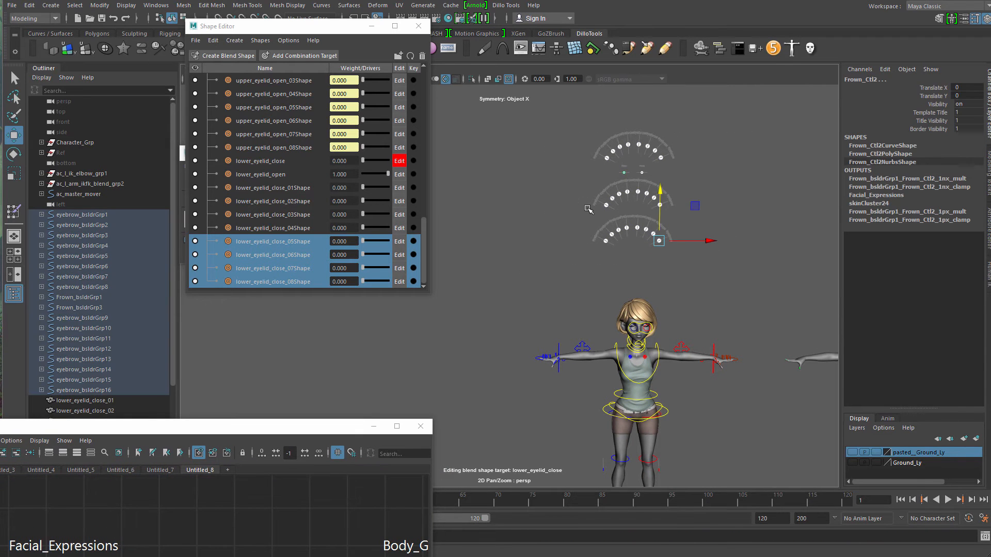
{"action": "key", "text": "Up"}
{"action": "key", "text": "ctrl+g"}
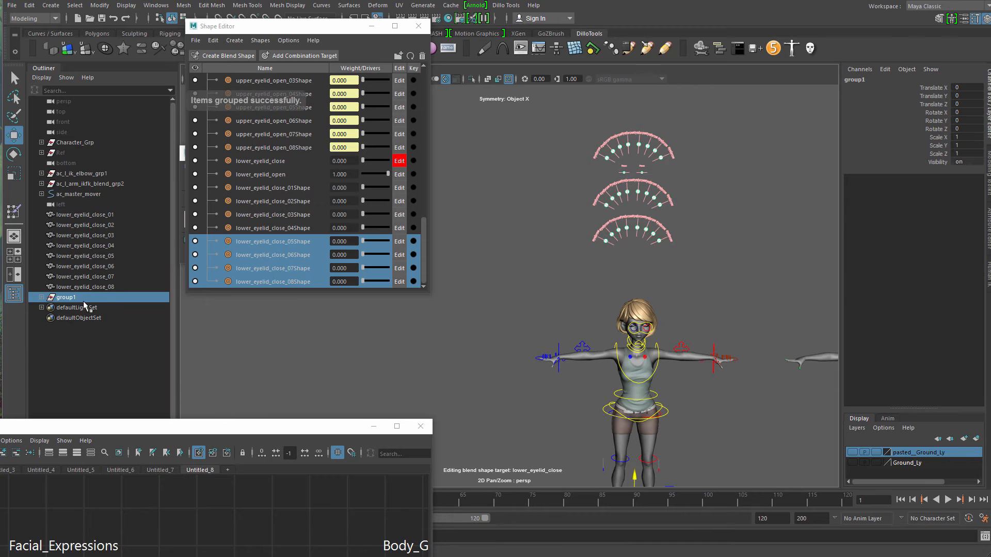
{"action": "double_click", "coordinate": [72, 297]}
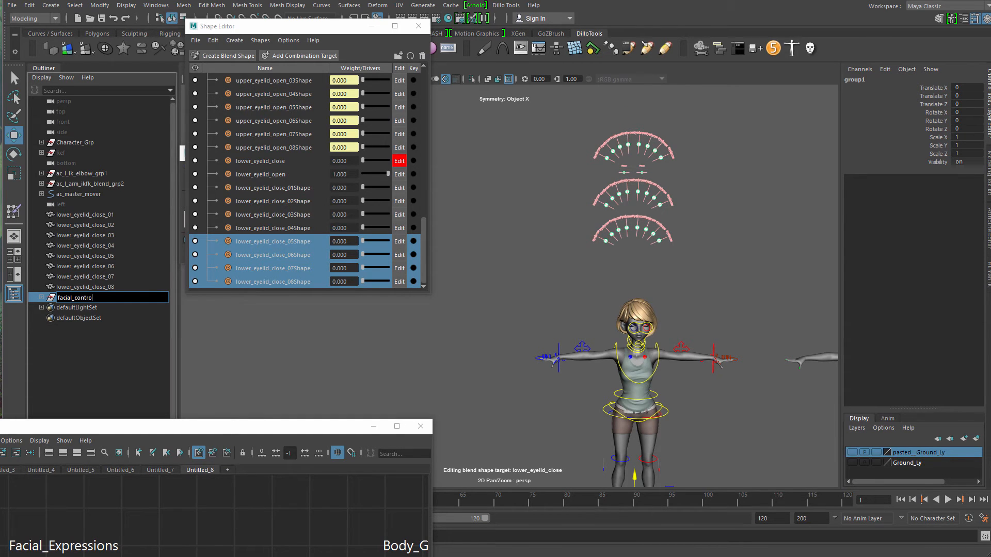
{"action": "type", "text": "facial_controllers"}
{"action": "key", "text": "Return"}
- Scale the facial_controllers group uniformly to about 0.395 and move it beside the character's head, to about X -27.5 and Y 48.2
{"action": "scroll", "coordinate": [592, 264], "scroll_direction": "down", "scroll_amount": 5}
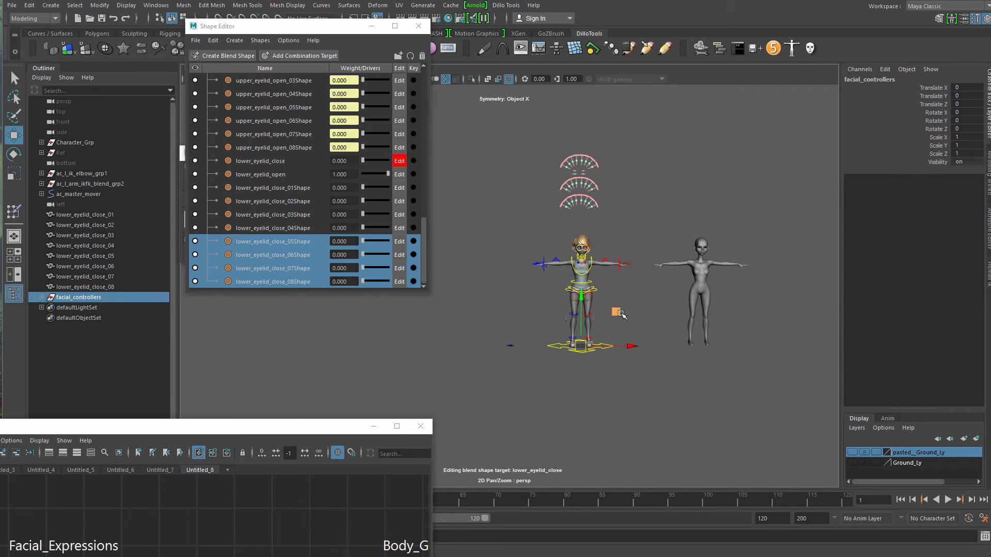
{"action": "left_click_drag", "start_coordinate": [621, 313], "coordinate": [587, 354]}
{"action": "key", "text": "r"}
{"action": "left_click_drag", "start_coordinate": [547, 387], "coordinate": [438, 385]}
{"action": "key", "text": "w"}
{"action": "left_click_drag", "start_coordinate": [583, 354], "coordinate": [586, 277]}
{"action": "right_click_drag", "start_coordinate": [591, 283], "coordinate": [704, 342], "text": "alt"}
{"action": "middle_click_drag", "start_coordinate": [703, 343], "coordinate": [573, 356], "text": "alt"}
{"action": "right_click_drag", "start_coordinate": [572, 357], "coordinate": [661, 372], "text": "alt"}
{"action": "middle_click_drag", "start_coordinate": [524, 341], "coordinate": [726, 311], "text": "alt"}
{"action": "left_click_drag", "start_coordinate": [650, 388], "coordinate": [674, 388]}
{"action": "middle_click_drag", "start_coordinate": [672, 341], "coordinate": [568, 454], "text": "alt"}
{"action": "right_click_drag", "start_coordinate": [568, 443], "coordinate": [686, 376], "text": "alt"}
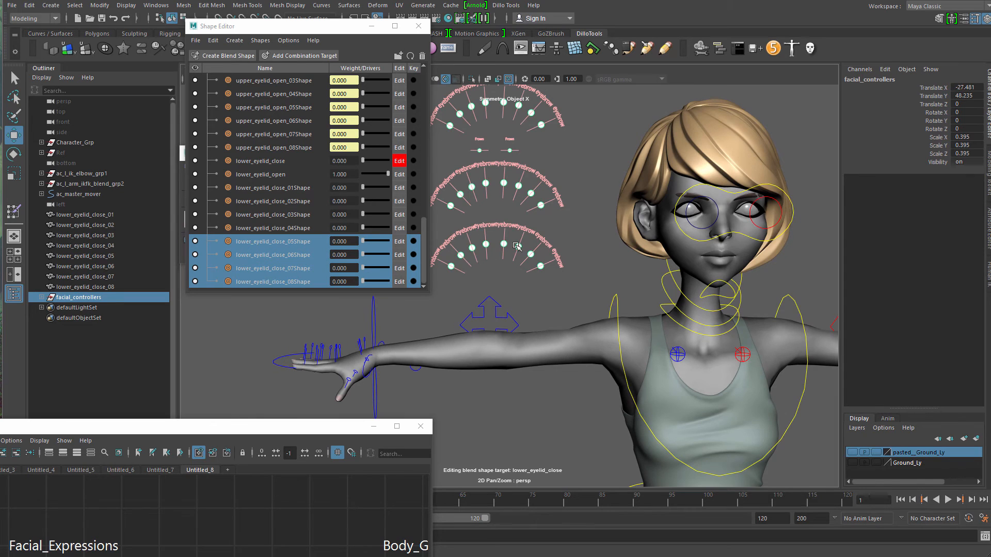
{"action": "left_click_drag", "start_coordinate": [517, 247], "coordinate": [577, 251], "text": "alt"}
{"action": "left_click", "coordinate": [655, 293]}
{"action": "left_click_drag", "start_coordinate": [655, 293], "coordinate": [593, 290], "text": "alt"}
{"action": "middle_click_drag", "start_coordinate": [592, 290], "coordinate": [628, 281], "text": "alt"}
{"action": "right_click_drag", "start_coordinate": [628, 281], "coordinate": [724, 282], "text": "alt"}
{"action": "left_click", "coordinate": [759, 248]}
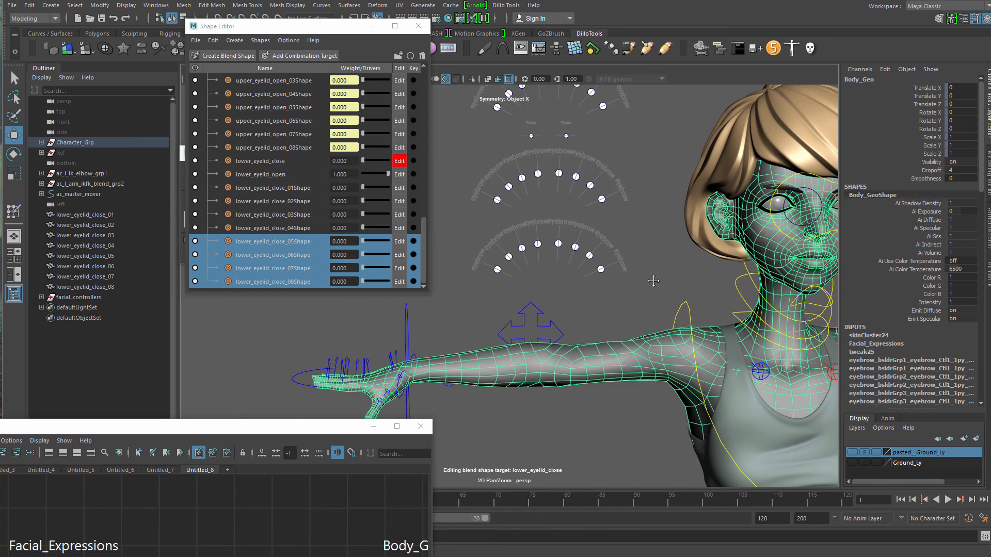
{"action": "middle_click_drag", "start_coordinate": [653, 281], "coordinate": [630, 284], "text": "alt"}
{"action": "left_click_drag", "start_coordinate": [586, 308], "coordinate": [560, 302], "text": "alt"}
{"action": "left_click", "coordinate": [536, 299]}
{"action": "middle_click_drag", "start_coordinate": [528, 298], "coordinate": [515, 283], "text": "alt"}
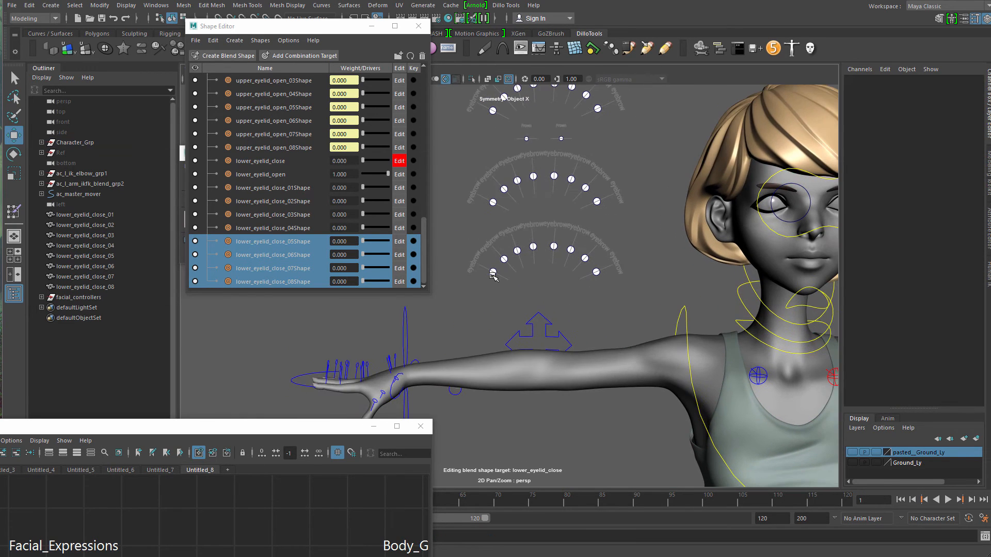
{"action": "left_click_drag", "start_coordinate": [498, 289], "coordinate": [497, 287]}
{"action": "right_click_drag", "start_coordinate": [494, 270], "coordinate": [503, 217]}
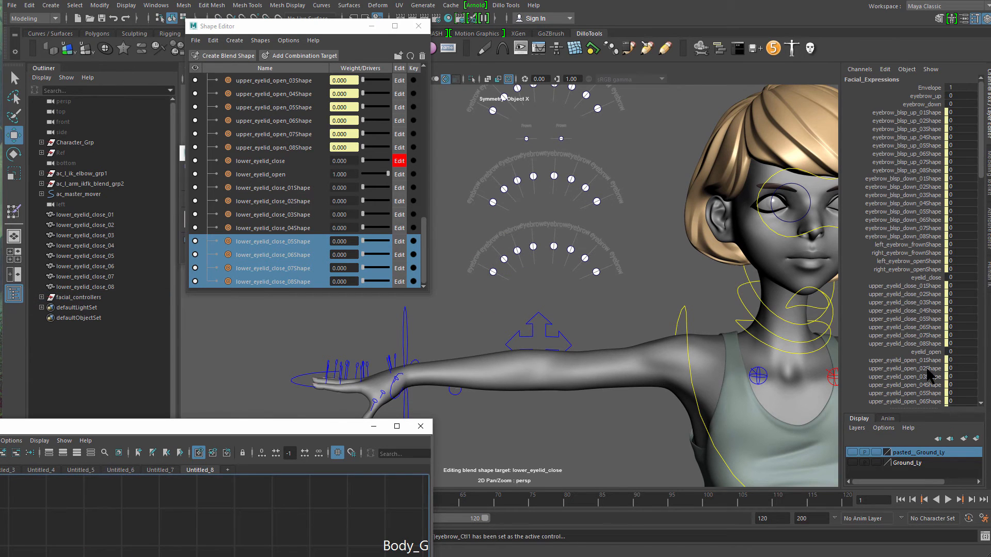
{"action": "left_click_drag", "start_coordinate": [976, 162], "coordinate": [975, 186]}
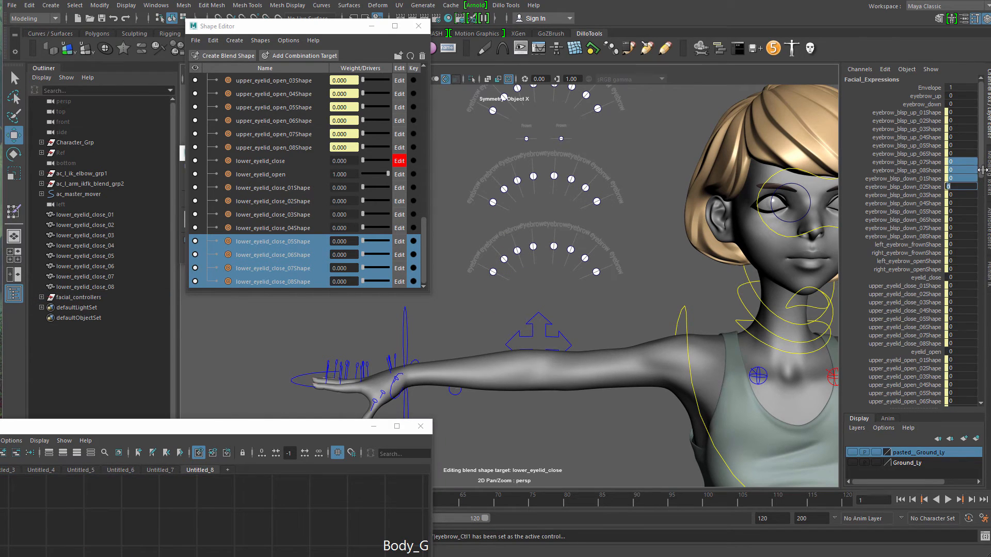
{"action": "scroll", "coordinate": [940, 286], "scroll_direction": "down", "scroll_amount": 7}
{"action": "left_click", "coordinate": [921, 274]}
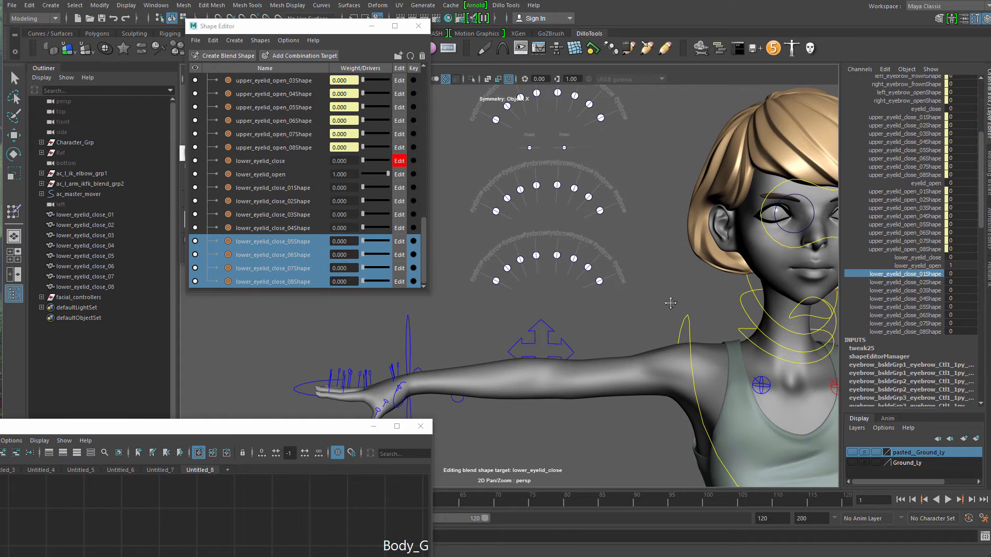
- Raise all eight slider controls of the lowest arc to Translate Y 1
{"action": "middle_click_drag", "start_coordinate": [597, 268], "coordinate": [616, 272], "text": "alt"}
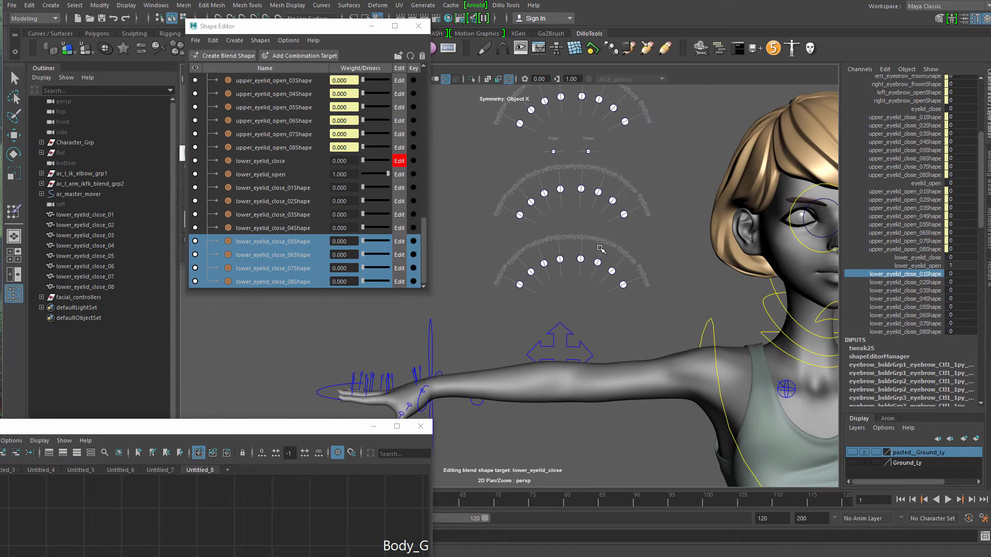
{"action": "left_click_drag", "start_coordinate": [619, 301], "coordinate": [602, 294]}
{"action": "key", "text": "w"}
{"action": "left_click_drag", "start_coordinate": [560, 254], "coordinate": [588, 167]}
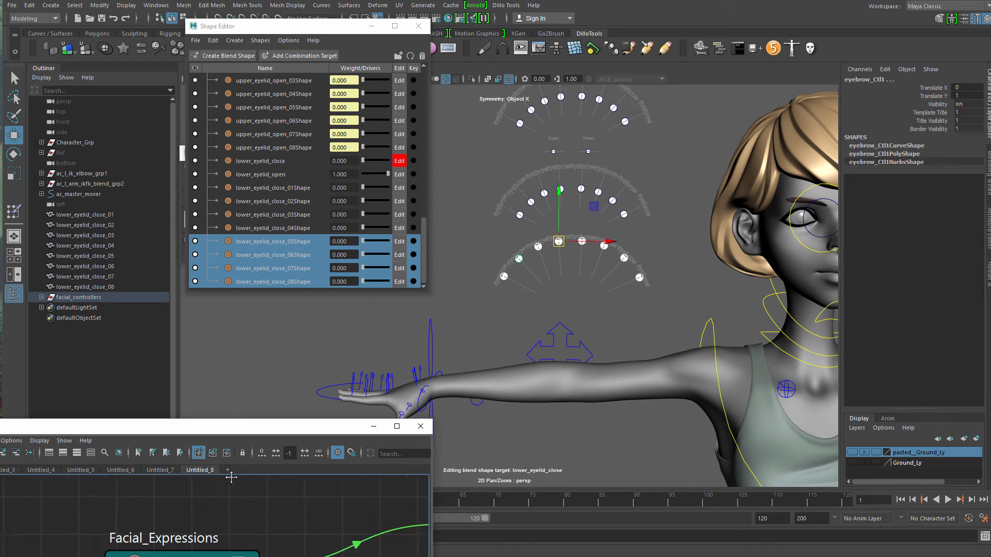
- Set the first slider of the lowest arc as the active control and link it to lower_eyelid_close_01Shape of Facial_Expressions
{"action": "left_click_drag", "start_coordinate": [268, 426], "coordinate": [284, 316]}
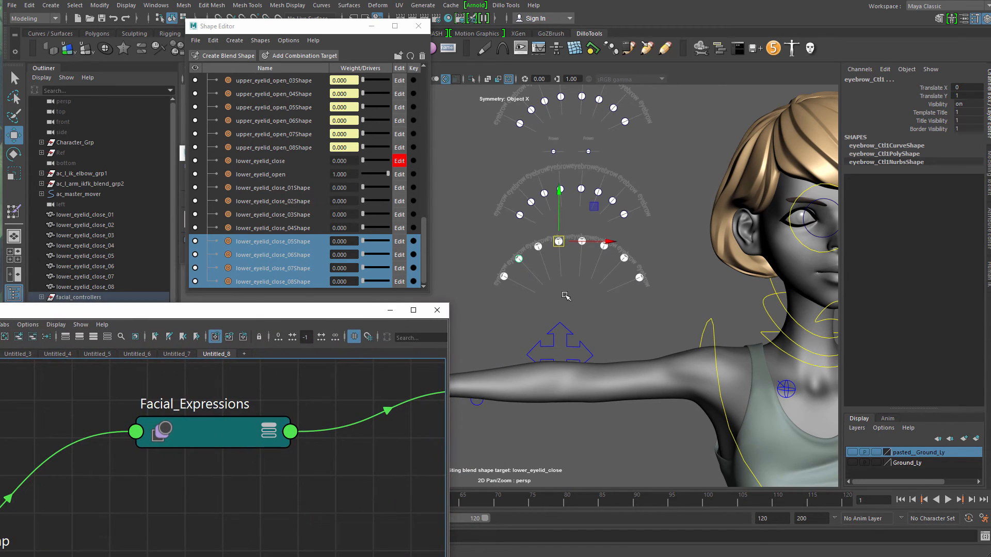
{"action": "left_click", "coordinate": [503, 272]}
{"action": "right_click", "coordinate": [504, 273]}
{"action": "left_click", "coordinate": [505, 242]}
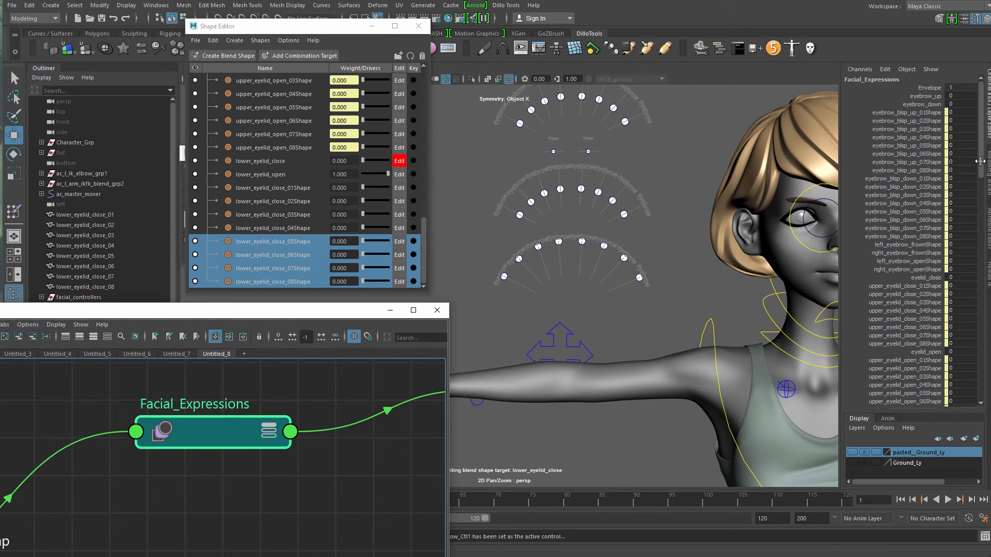
{"action": "scroll", "coordinate": [918, 316], "scroll_direction": "down", "scroll_amount": 6}
{"action": "left_click", "coordinate": [912, 296]}
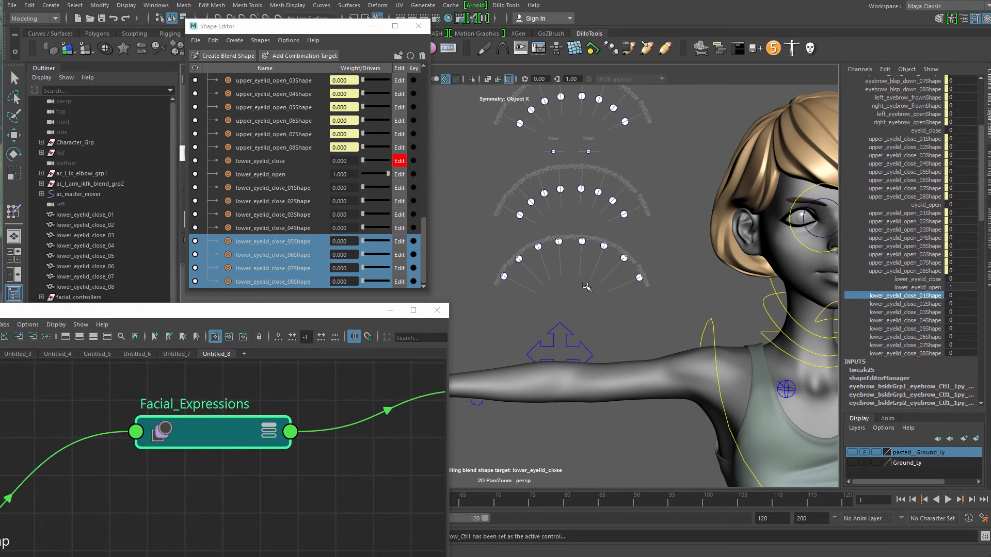
{"action": "right_click", "coordinate": [584, 283]}
{"action": "right_click_drag", "start_coordinate": [587, 223], "coordinate": [588, 221]}
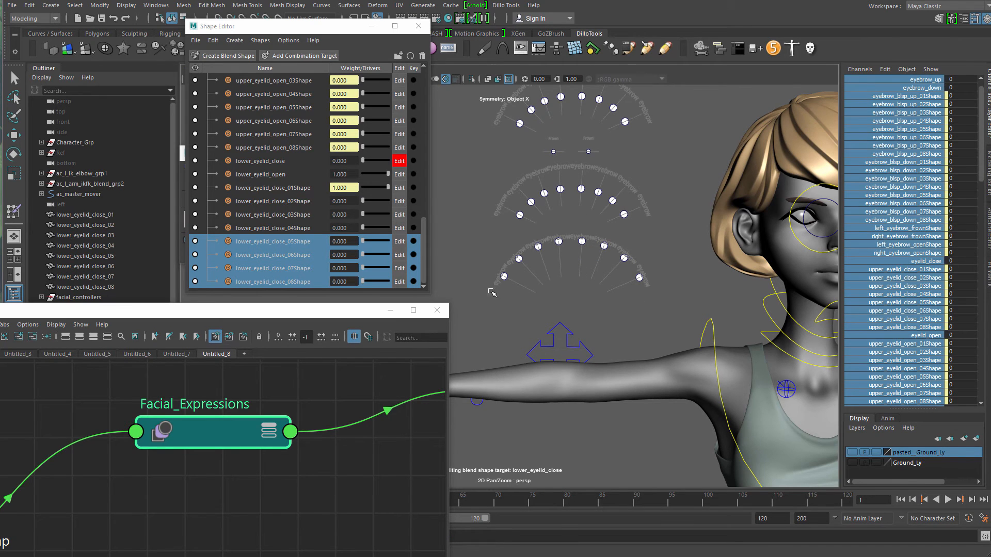
- Link the second slider of the lowest arc to the lower_eyelid_close_02Shape target of Facial_Expressions
{"action": "left_click", "coordinate": [518, 258]}
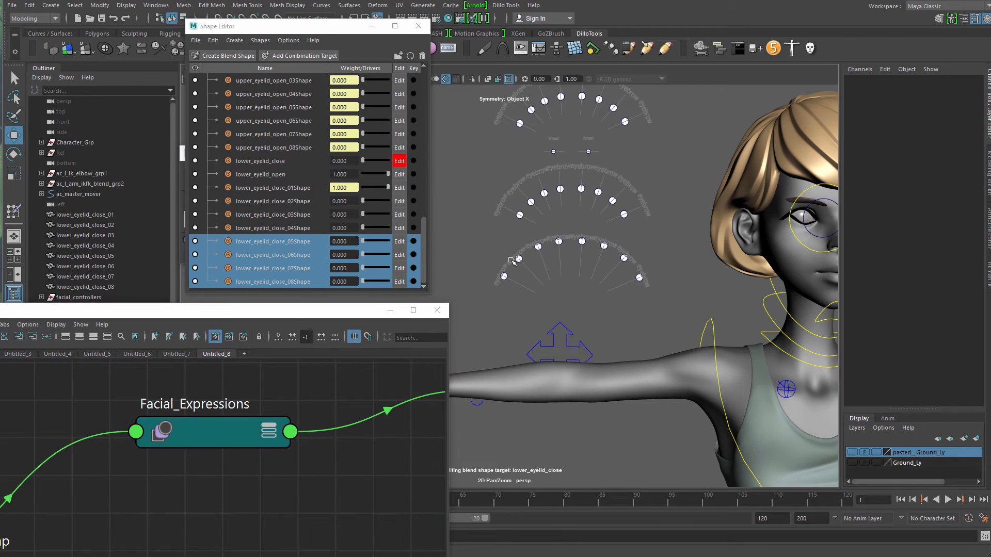
{"action": "key", "text": "w"}
{"action": "left_click", "coordinate": [197, 411]}
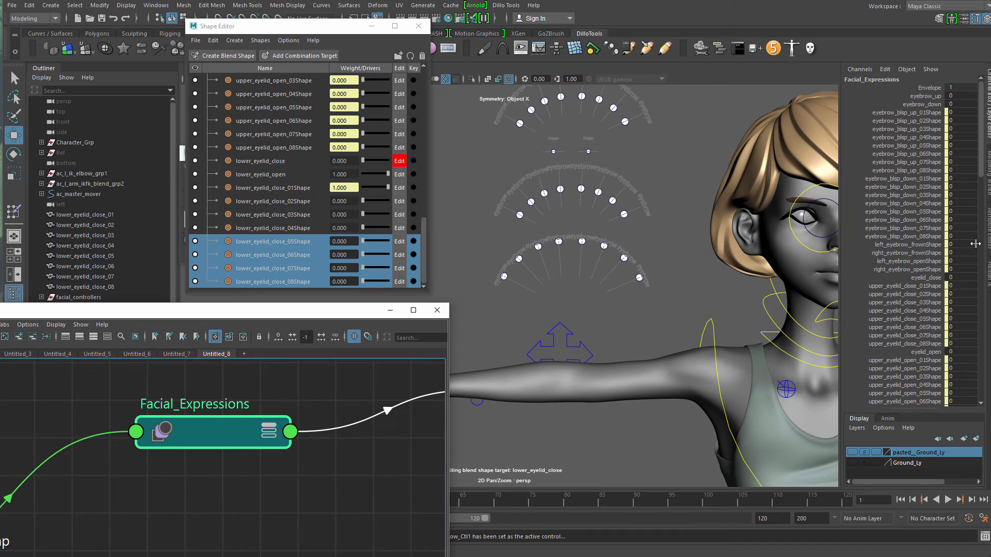
{"action": "left_click_drag", "start_coordinate": [980, 165], "coordinate": [979, 223]}
{"action": "left_click", "coordinate": [919, 254]}
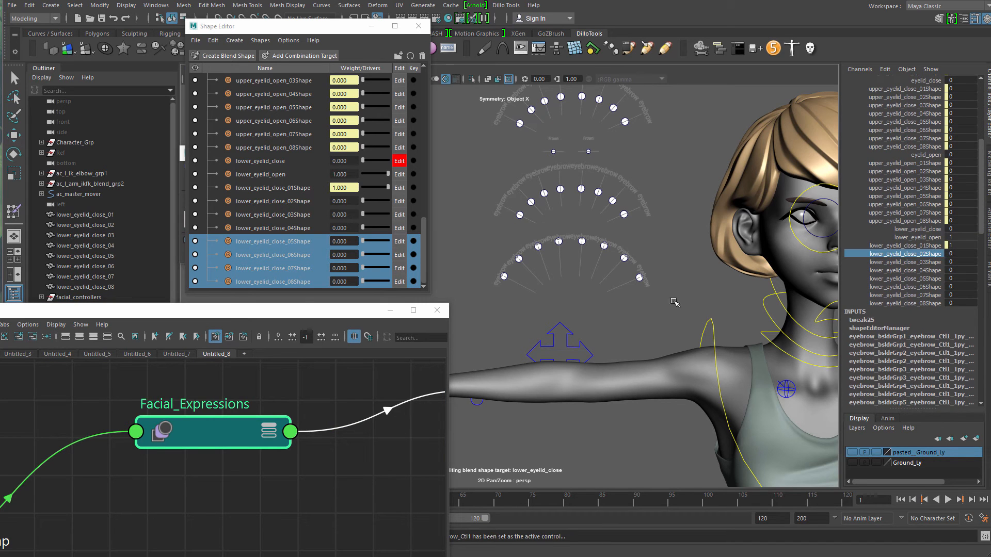
- Link the third slider of the lowest arc to the lower_eyelid_close_03Shape target of Facial_Expressions
{"action": "left_click_drag", "start_coordinate": [549, 259], "coordinate": [549, 260]}
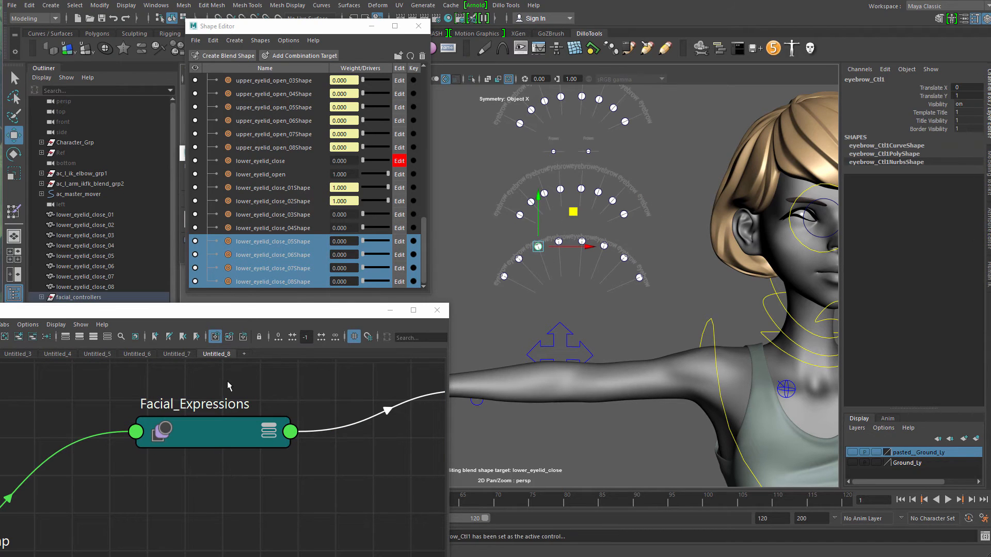
{"action": "left_click", "coordinate": [212, 419]}
{"action": "left_click_drag", "start_coordinate": [979, 168], "coordinate": [979, 207]}
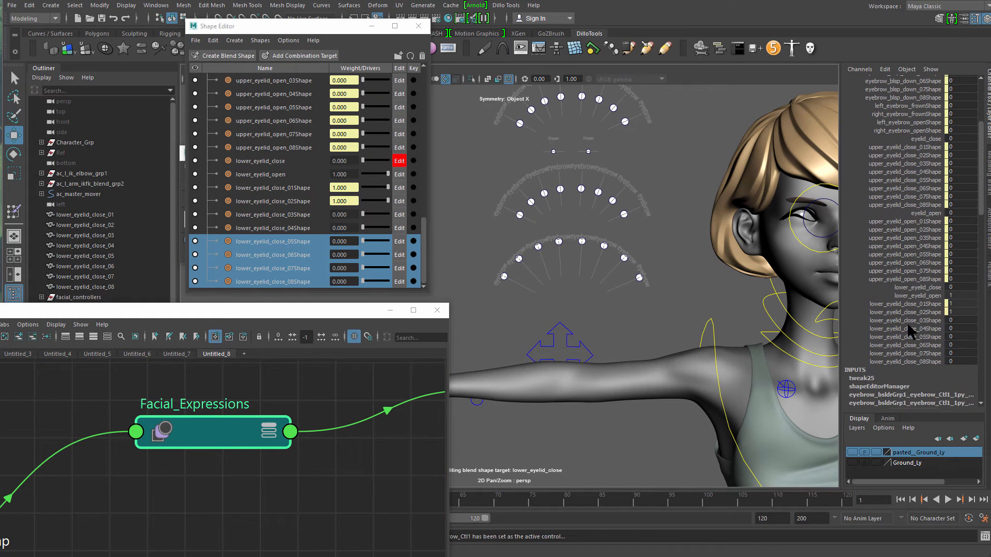
{"action": "left_click", "coordinate": [897, 330]}
- Link the fourth slider of the lowest arc to the lower_eyelid_close_04Shape target of Facial_Expressions
{"action": "left_click_drag", "start_coordinate": [566, 254], "coordinate": [571, 254]}
{"action": "key", "text": "w"}
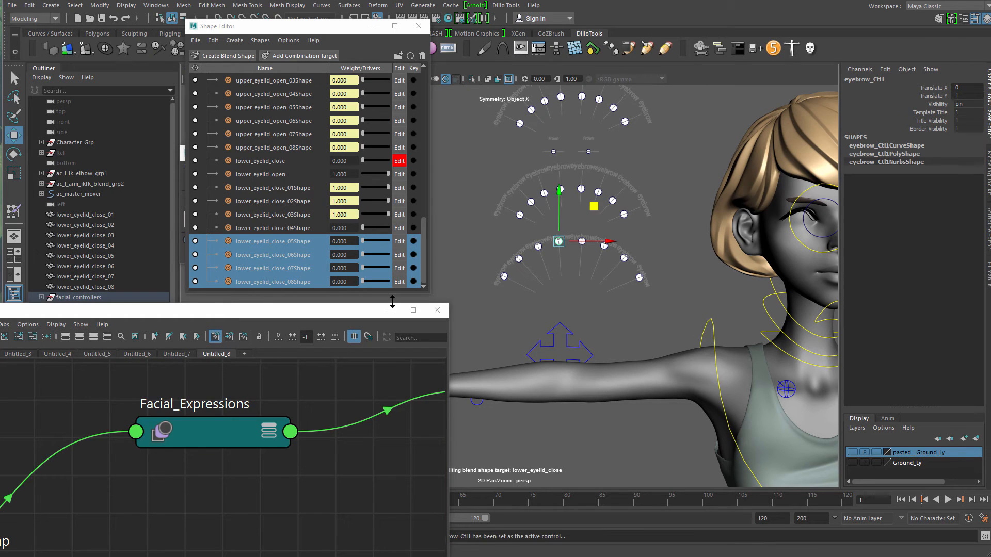
{"action": "left_click_drag", "start_coordinate": [223, 423], "coordinate": [268, 483]}
{"action": "left_click_drag", "start_coordinate": [979, 166], "coordinate": [986, 178]}
{"action": "scroll", "coordinate": [908, 232], "scroll_direction": "down", "scroll_amount": 7}
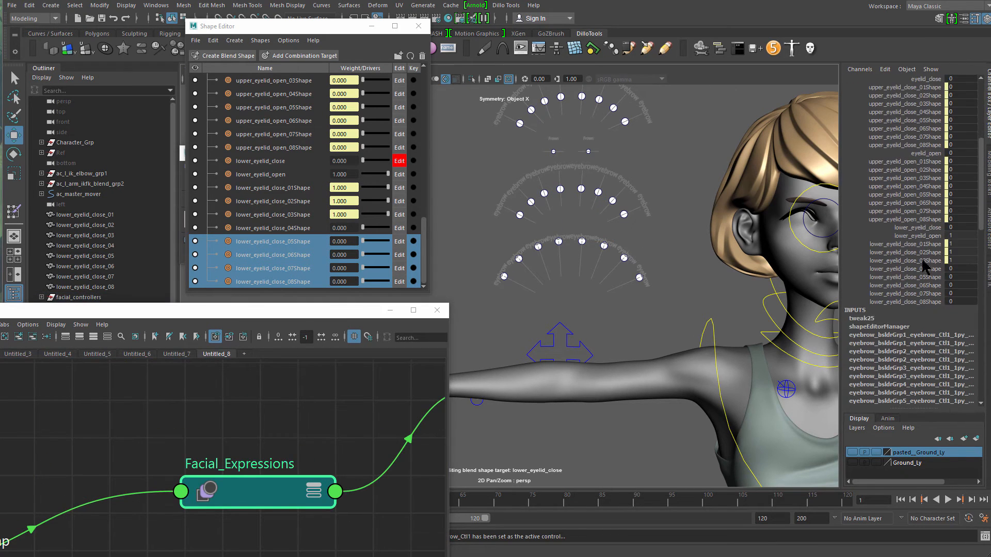
{"action": "left_click", "coordinate": [876, 271]}
- Link the fifth slider of the lowest arc to the lower_eyelid_close_05Shape target of Facial_Expressions
{"action": "left_click_drag", "start_coordinate": [565, 246], "coordinate": [592, 264]}
{"action": "key", "text": "w"}
{"action": "right_click_drag", "start_coordinate": [592, 264], "coordinate": [584, 144]}
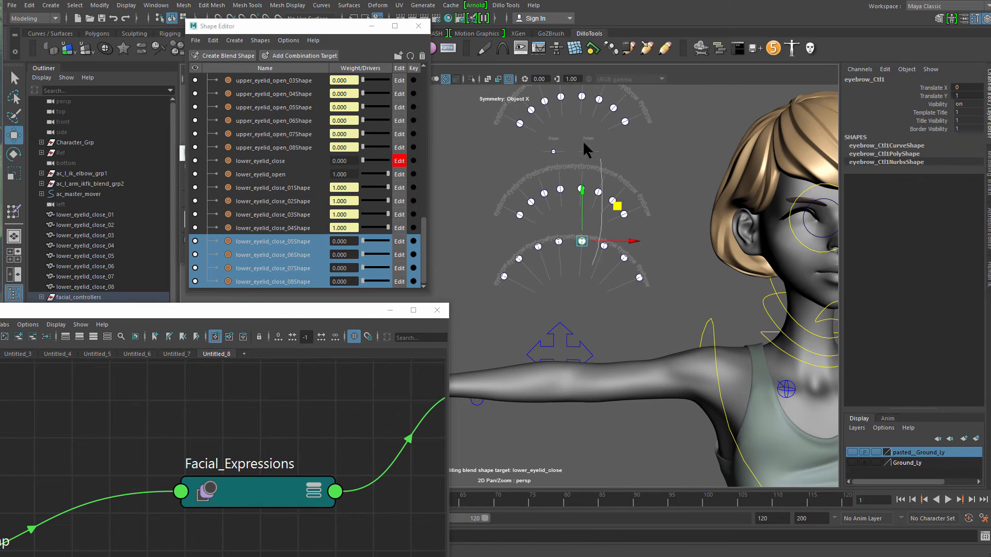
{"action": "left_click", "coordinate": [279, 487]}
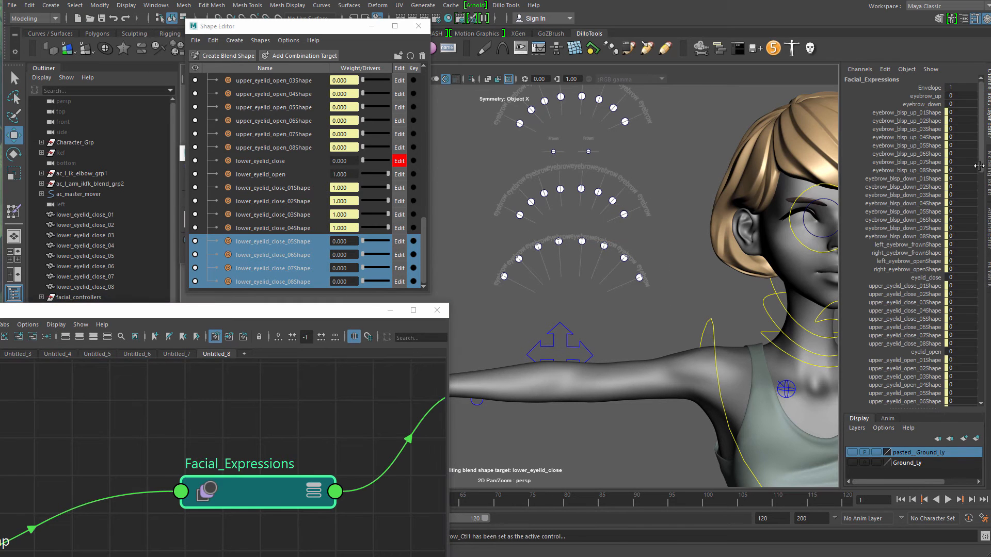
{"action": "scroll", "coordinate": [918, 298], "scroll_direction": "down", "scroll_amount": 6}
{"action": "left_click", "coordinate": [912, 322]}
{"action": "right_click_drag", "start_coordinate": [663, 299], "coordinate": [656, 201]}
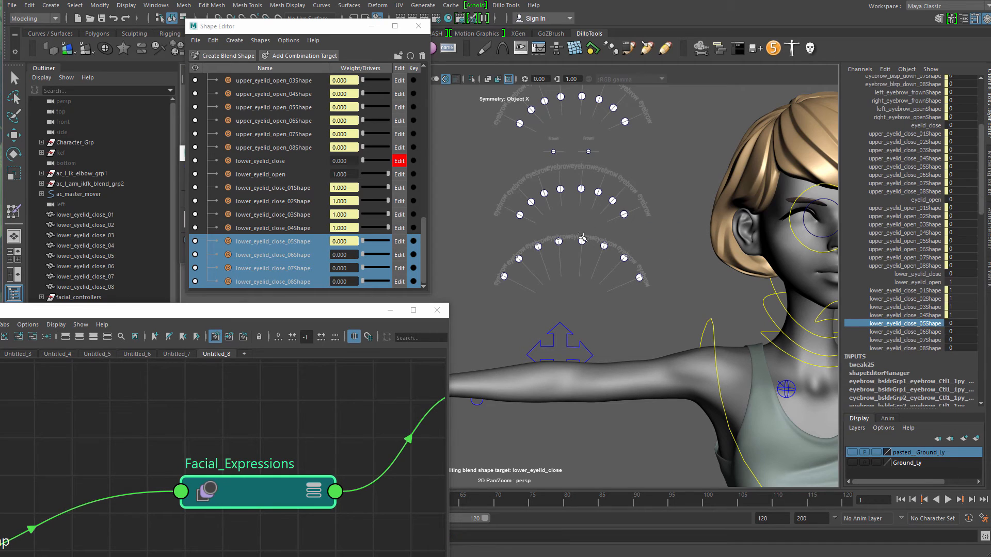
- Link the sixth slider of the lowest arc to the lower_eyelid_close_06Shape target of Facial_Expressions
{"action": "left_click_drag", "start_coordinate": [597, 233], "coordinate": [617, 262]}
{"action": "right_click_drag", "start_coordinate": [618, 262], "coordinate": [619, 158]}
{"action": "left_click", "coordinate": [286, 489]}
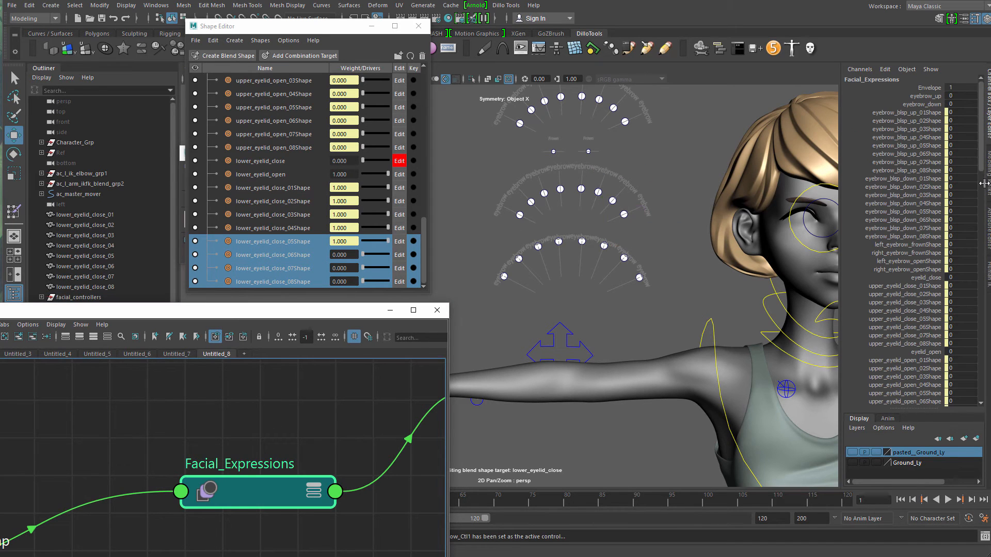
{"action": "left_click_drag", "start_coordinate": [979, 155], "coordinate": [979, 206]}
{"action": "left_click", "coordinate": [895, 296]}
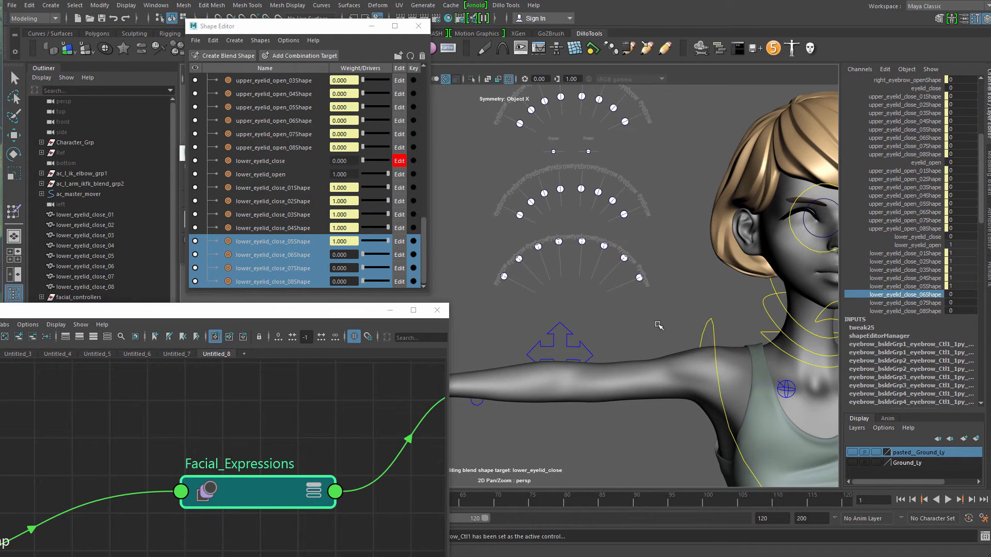
{"action": "right_click_drag", "start_coordinate": [655, 322], "coordinate": [623, 215]}
- Link the seventh slider of the lowest arc to the lower_eyelid_close_07Shape target of Facial_Expressions
{"action": "left_click", "coordinate": [622, 255]}
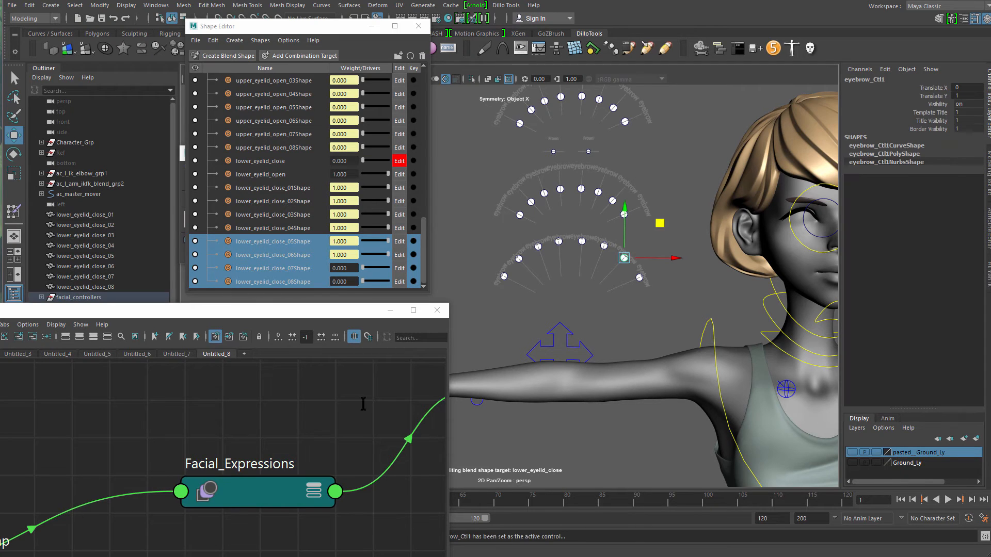
{"action": "left_click", "coordinate": [287, 488]}
{"action": "scroll", "coordinate": [924, 258], "scroll_direction": "down", "scroll_amount": 8}
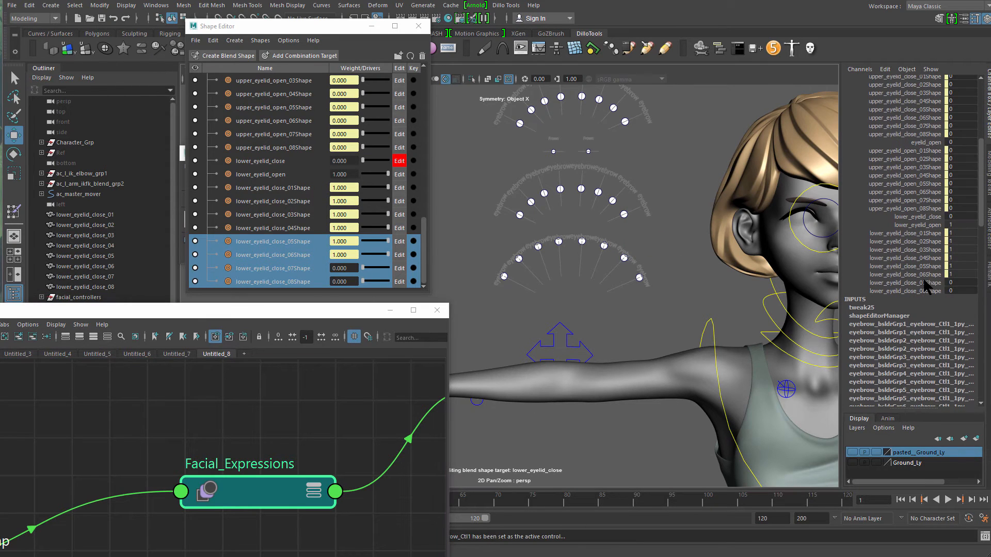
{"action": "left_click", "coordinate": [924, 283]}
{"action": "left_click_drag", "start_coordinate": [612, 271], "coordinate": [671, 297]}
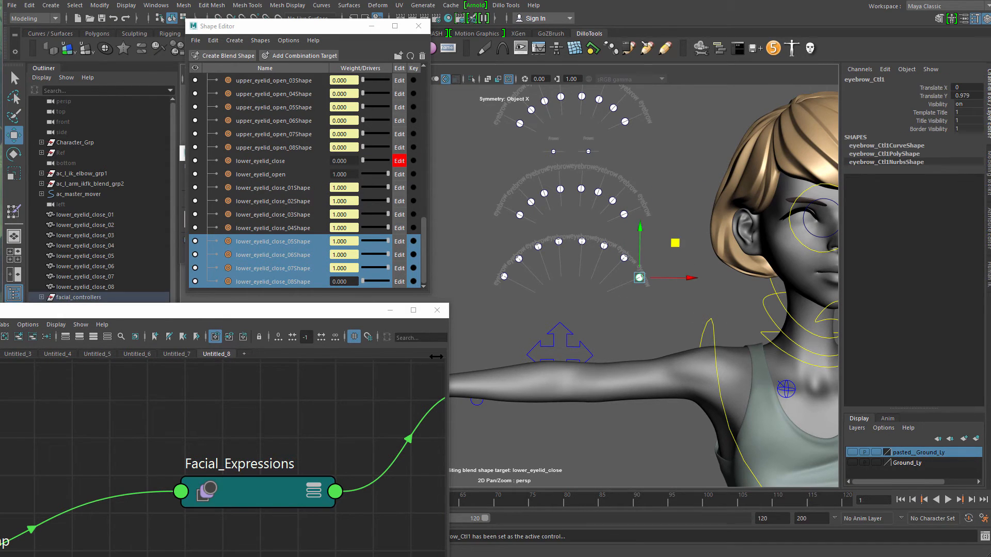
- Link the eighth slider of the lowest arc to the lower_eyelid_close_08Shape target of Facial_Expressions
{"action": "left_click_drag", "start_coordinate": [260, 423], "coordinate": [270, 525]}
{"action": "scroll", "coordinate": [908, 232], "scroll_direction": "down", "scroll_amount": 10}
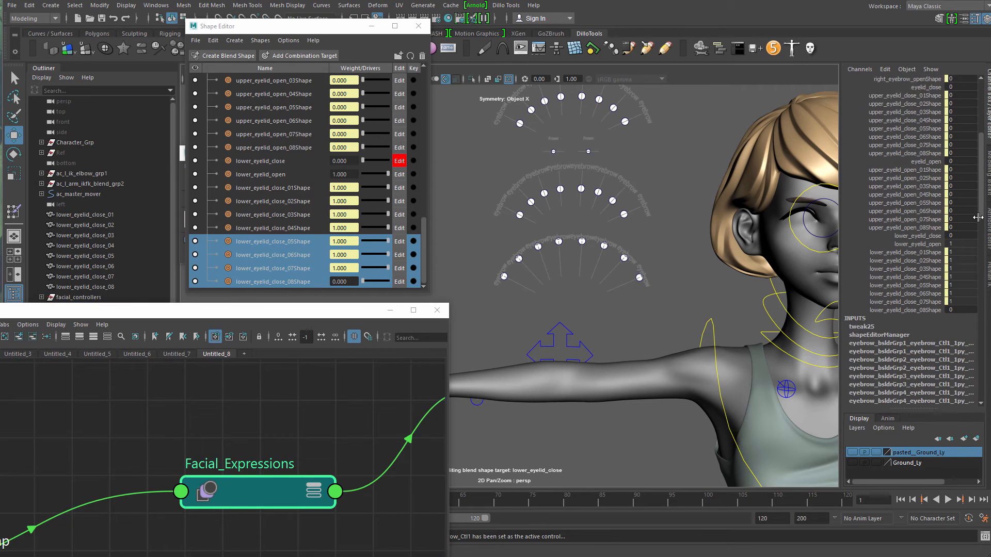
{"action": "left_click", "coordinate": [905, 253]}
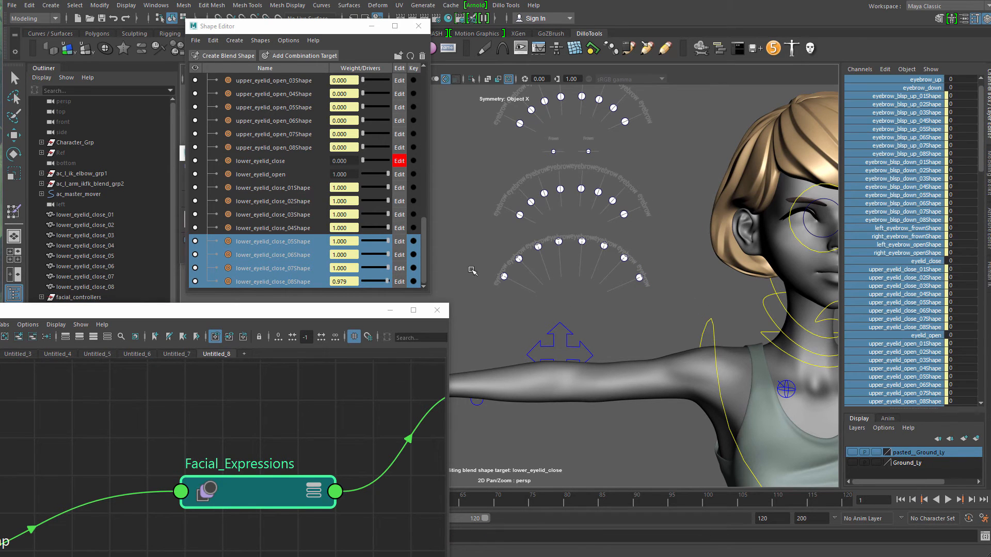
- Reset Translate Y of all the sliders in the lowest arc to 0
{"action": "left_click_drag", "start_coordinate": [664, 296], "coordinate": [664, 296]}
{"action": "left_click_drag", "start_coordinate": [664, 296], "coordinate": [551, 241], "text": "alt"}
{"action": "scroll", "coordinate": [549, 274], "scroll_direction": "up", "scroll_amount": 6}
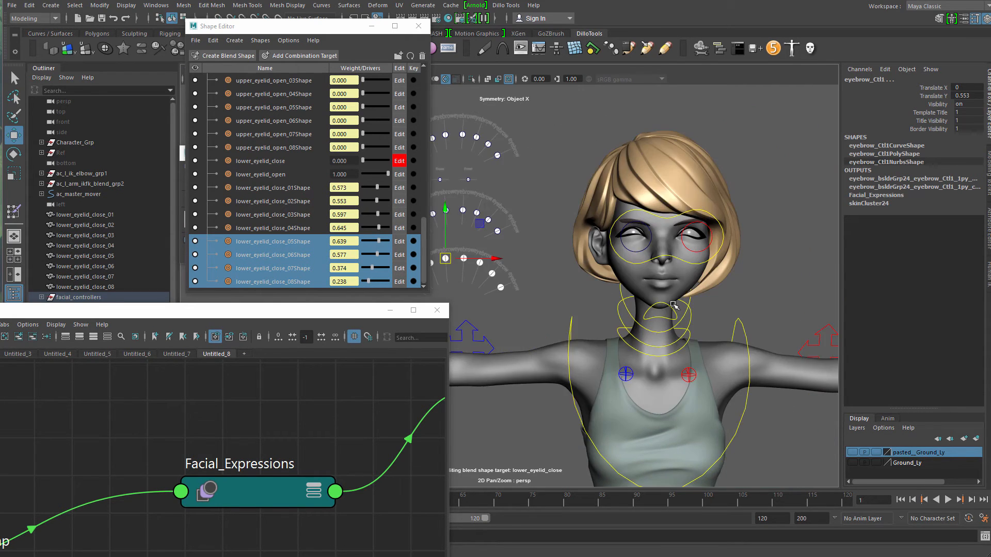
{"action": "scroll", "coordinate": [549, 273], "scroll_direction": "down", "scroll_amount": 5}
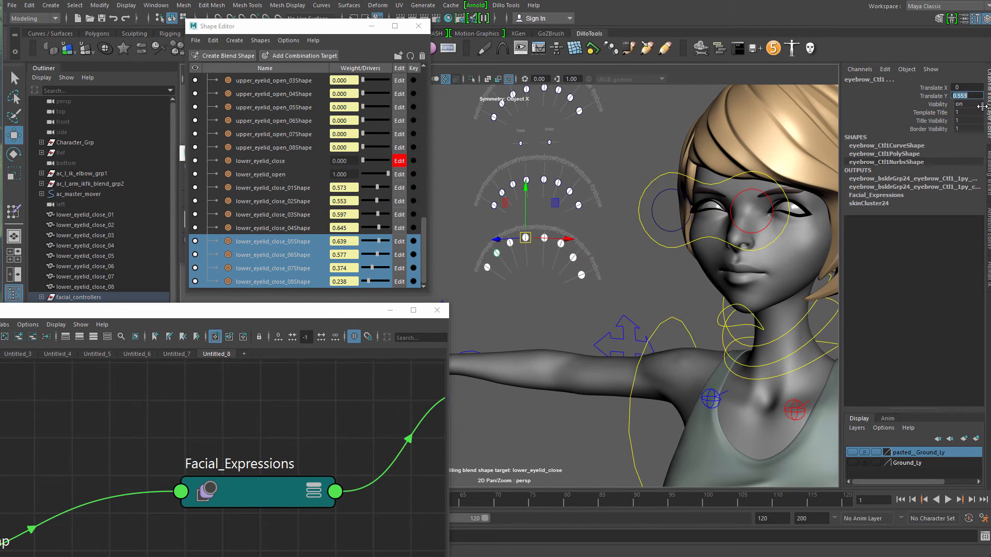
{"action": "type", "text": "0"}
{"action": "key", "text": "Return"}
{"action": "middle_click_drag", "start_coordinate": [527, 278], "coordinate": [570, 273], "text": "alt"}
{"action": "left_click", "coordinate": [513, 227]}
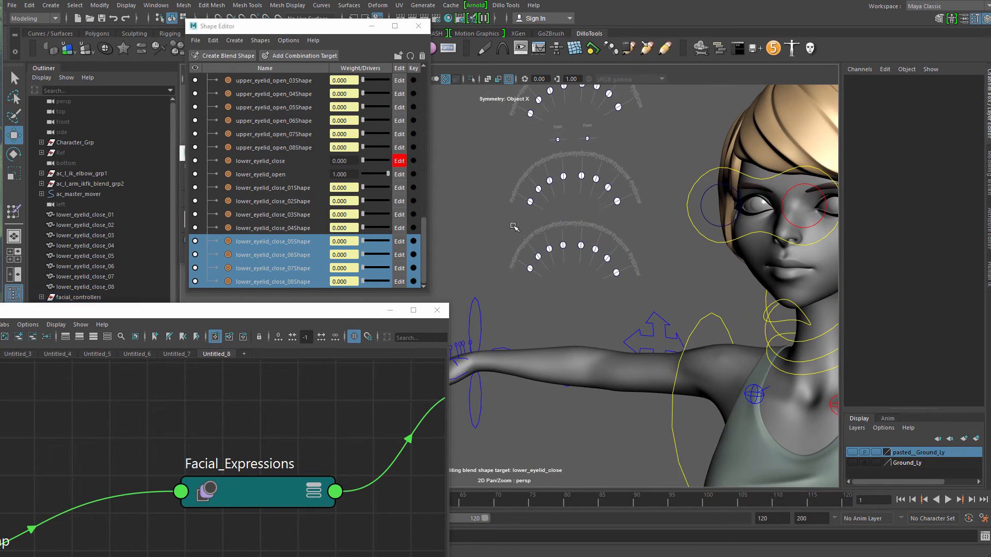
- Enable editing for the lower_eyelid_open blend shape target and make it the selected target
{"action": "left_click_drag", "start_coordinate": [646, 292], "coordinate": [648, 291]}
{"action": "scroll", "coordinate": [647, 291], "scroll_direction": "up", "scroll_amount": 5}
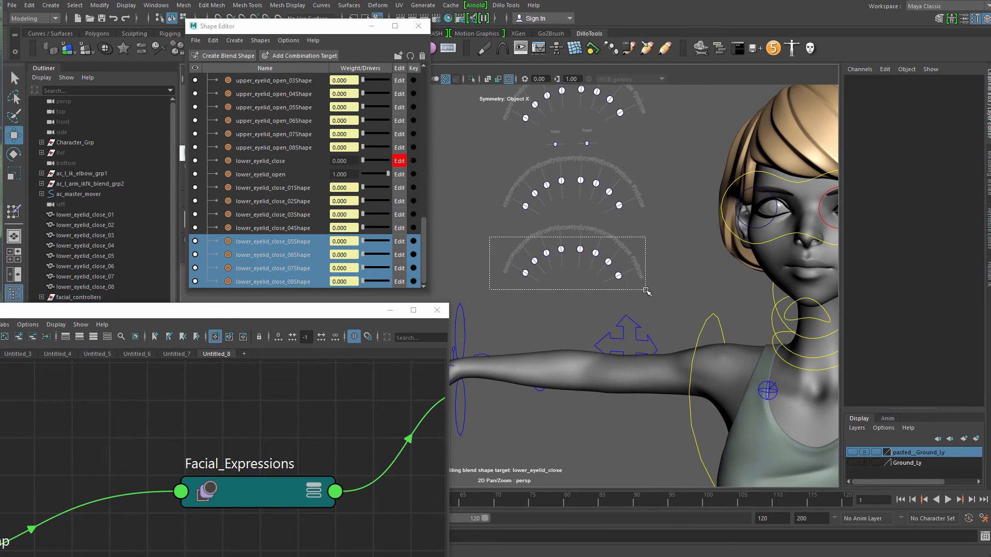
{"action": "scroll", "coordinate": [651, 271], "scroll_direction": "down", "scroll_amount": 6}
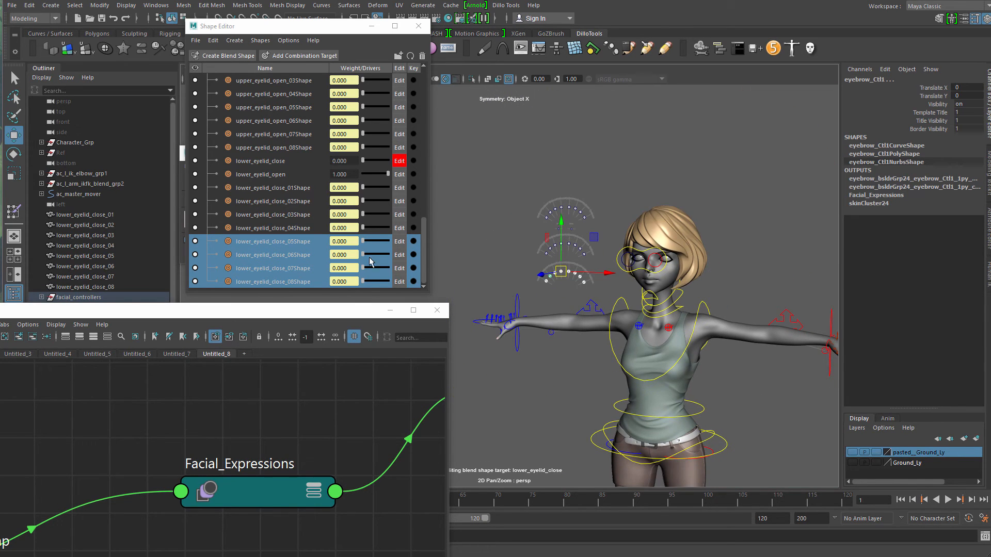
{"action": "left_click", "coordinate": [399, 175]}
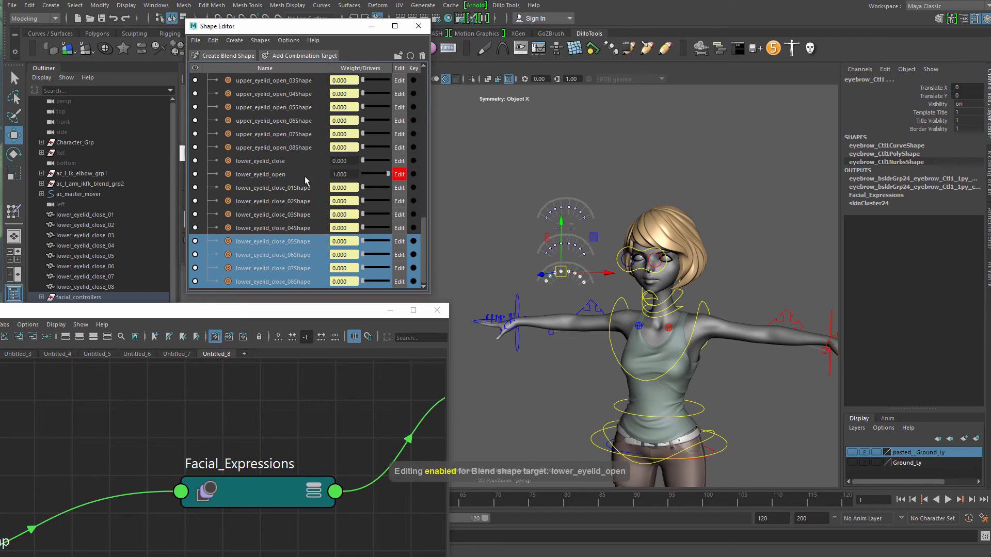
{"action": "left_click", "coordinate": [272, 174]}
{"action": "scroll", "coordinate": [698, 237], "scroll_direction": "up", "scroll_amount": 6}
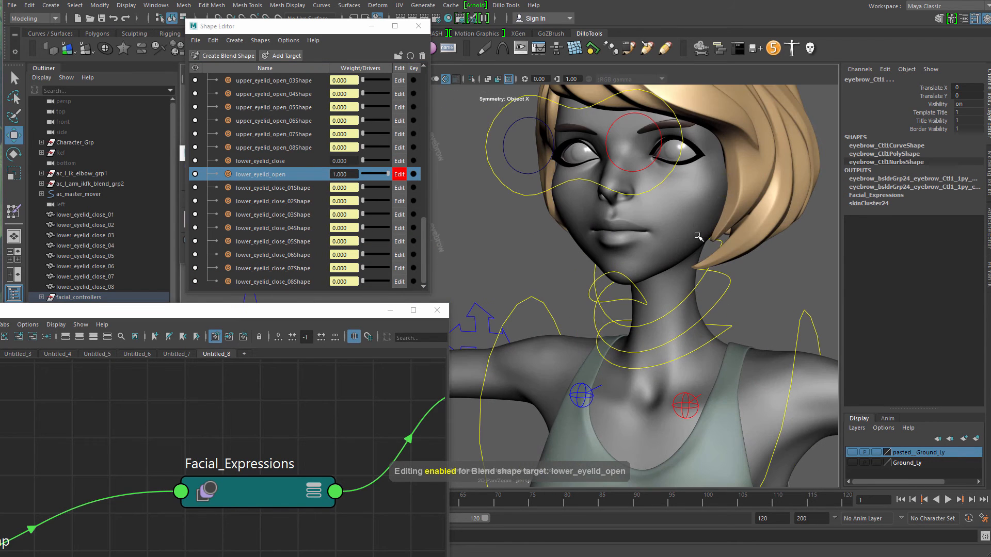
- Isolate the body mesh together with the left lower eyelash and frame the left eye
{"action": "left_click", "coordinate": [692, 159]}
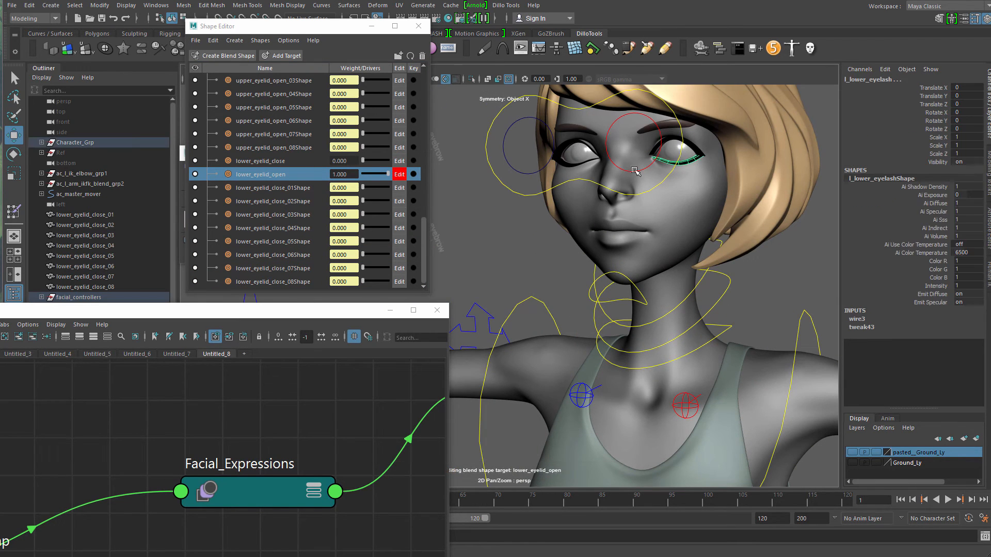
{"action": "left_click", "coordinate": [679, 215], "text": "shift"}
{"action": "key", "text": "ctrl+1"}
{"action": "middle_click_drag", "start_coordinate": [676, 304], "coordinate": [555, 382], "text": "alt"}
{"action": "right_click_drag", "start_coordinate": [555, 382], "coordinate": [539, 271], "text": "alt"}
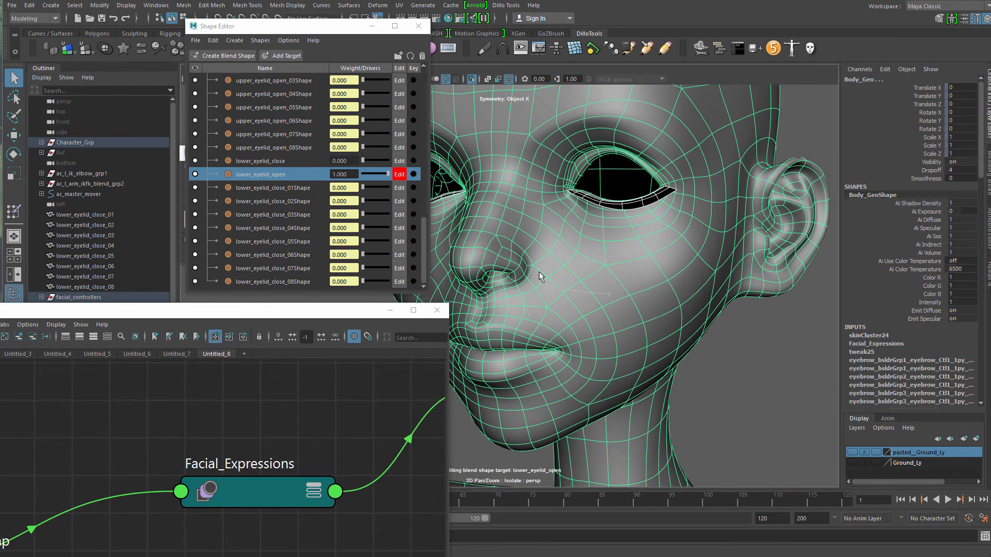
{"action": "scroll", "coordinate": [623, 205], "scroll_direction": "down", "scroll_amount": 3}
{"action": "right_click", "coordinate": [661, 240]}
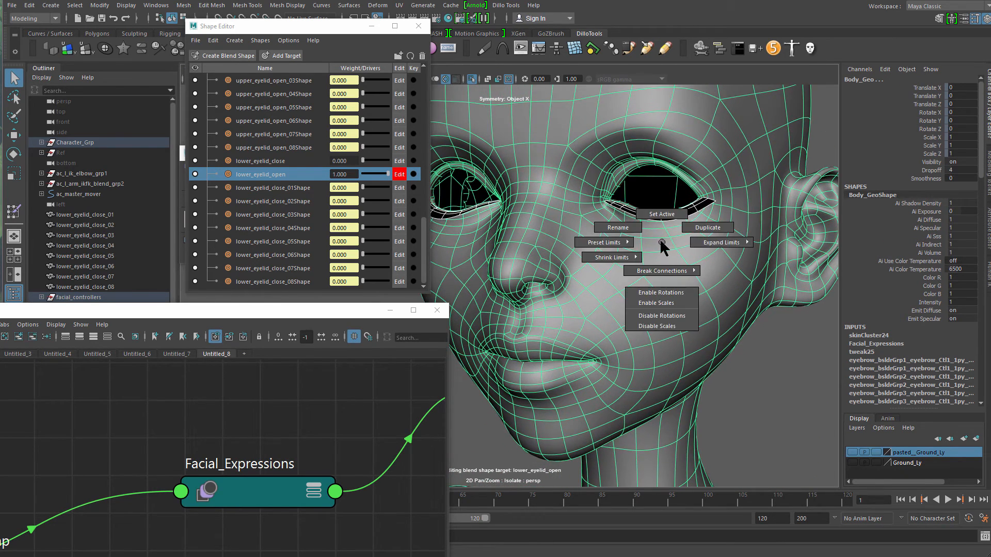
{"action": "right_click_drag", "start_coordinate": [653, 244], "coordinate": [588, 258], "text": "alt"}
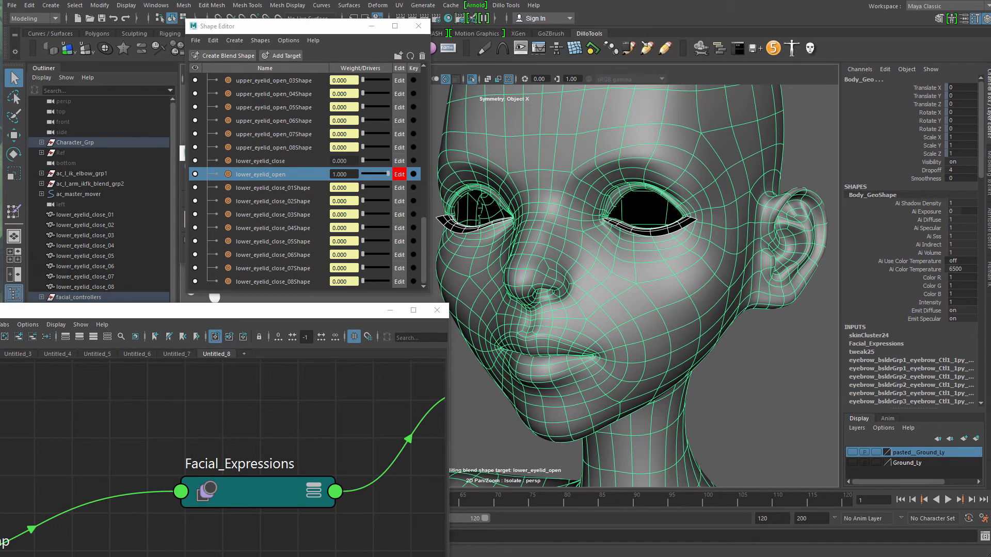
- Rearrange the Node Editor and Shape Editor windows to free the view of the face
{"action": "double_click", "coordinate": [14, 78]}
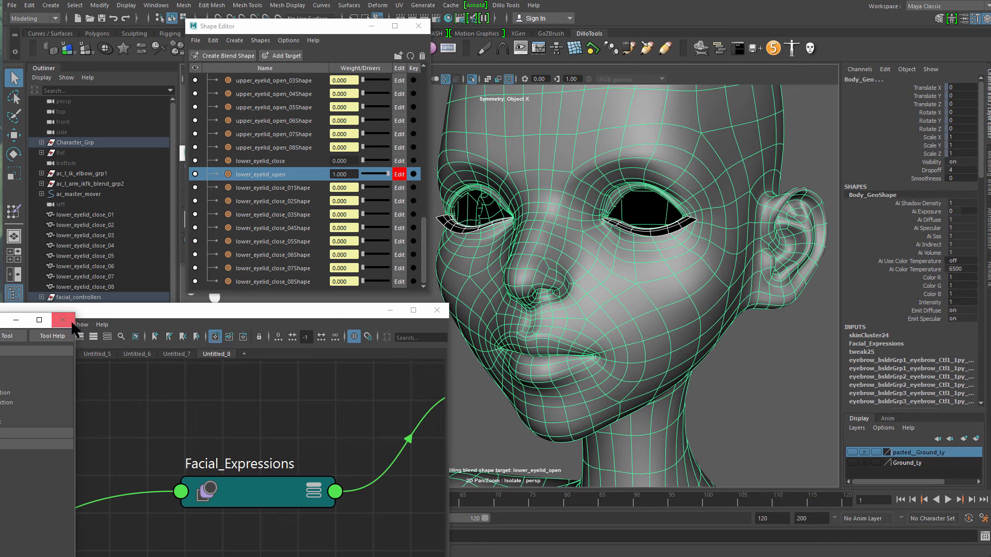
{"action": "left_click", "coordinate": [72, 321]}
{"action": "left_click_drag", "start_coordinate": [370, 312], "coordinate": [414, 234]}
{"action": "left_click", "coordinate": [340, 28]}
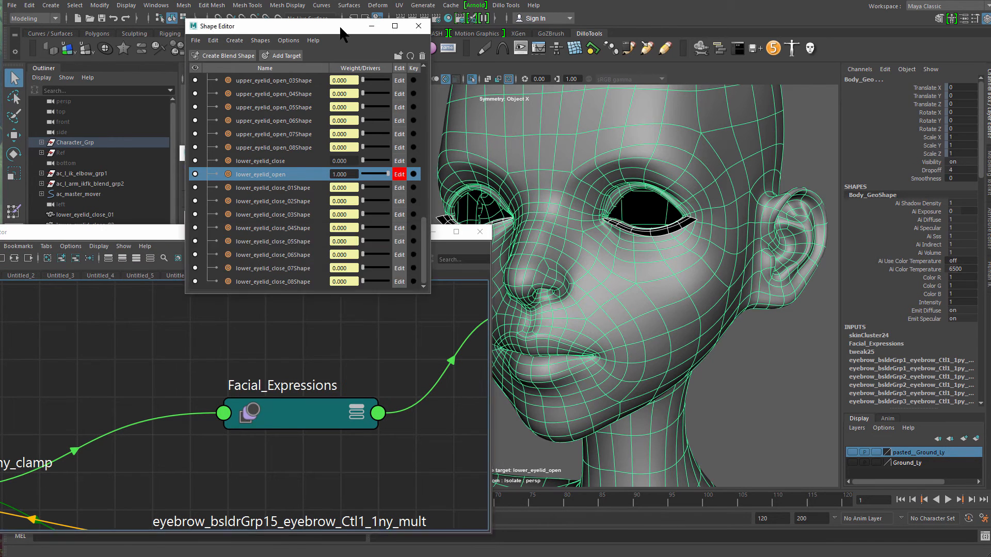
{"action": "left_click_drag", "start_coordinate": [340, 28], "coordinate": [306, 134]}
{"action": "left_click", "coordinate": [380, 49]}
{"action": "left_click", "coordinate": [369, 133]}
- Select the middle rim vertices of the left lower eyelid with soft selection at a falloff radius of 2.22
{"action": "scroll", "coordinate": [622, 239], "scroll_direction": "up", "scroll_amount": 5}
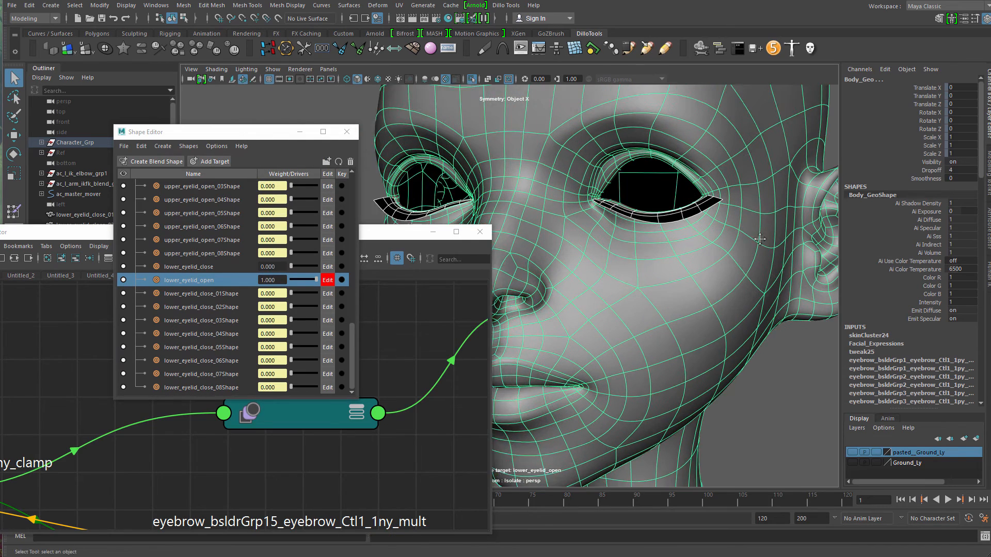
{"action": "key", "text": "F9"}
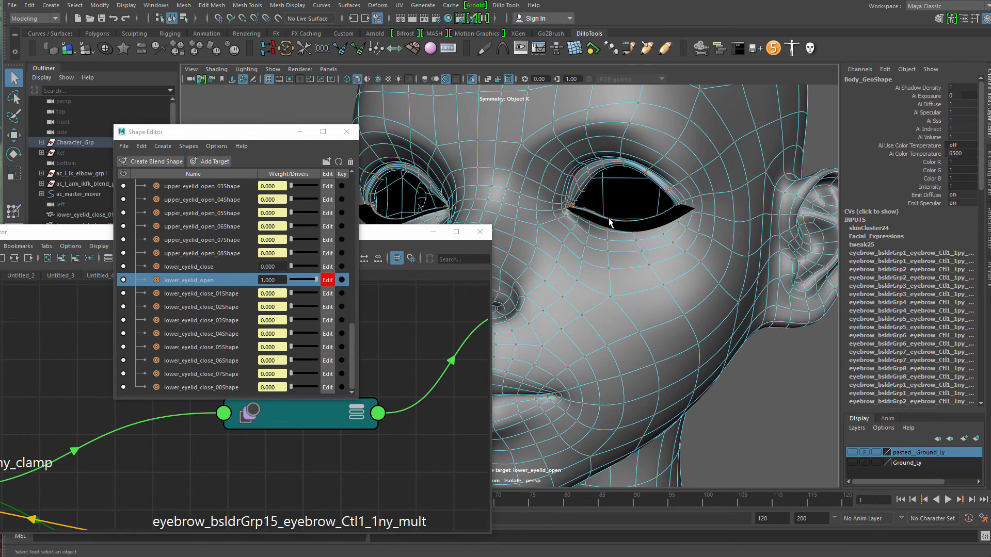
{"action": "left_click_drag", "start_coordinate": [607, 233], "coordinate": [679, 330], "text": "alt"}
{"action": "right_click_drag", "start_coordinate": [679, 330], "coordinate": [704, 274], "text": "alt"}
{"action": "left_click_drag", "start_coordinate": [703, 274], "coordinate": [578, 218], "text": "alt"}
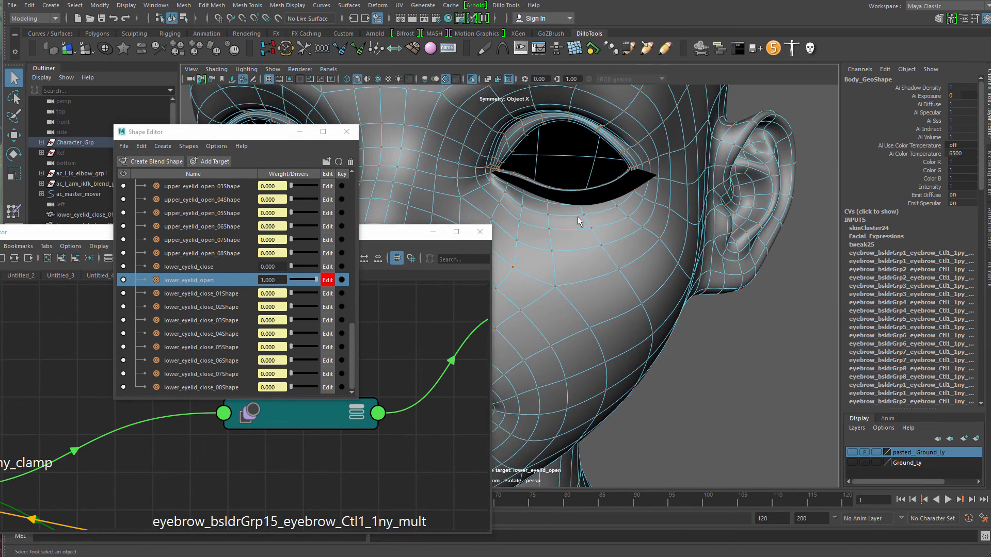
{"action": "key", "text": "b"}
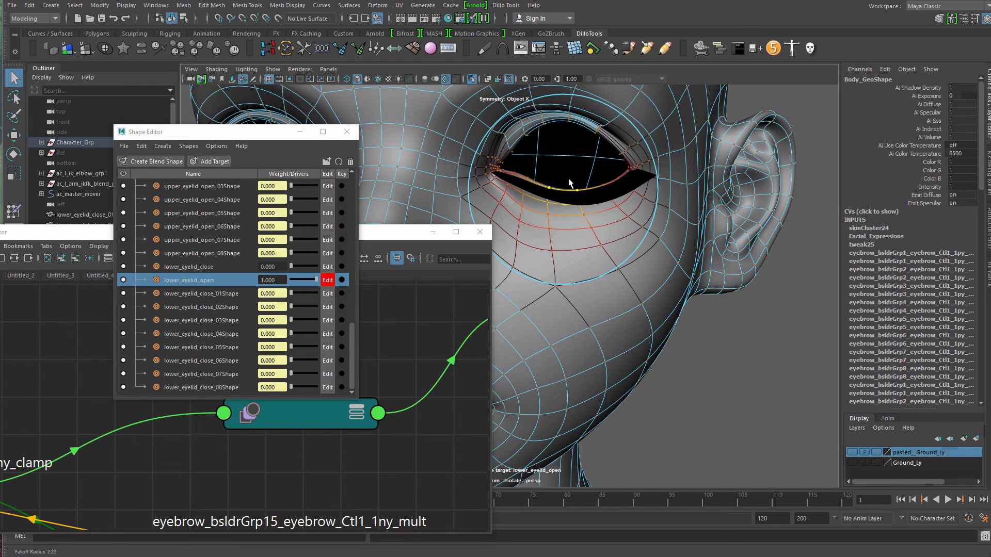
- Lower the middle of the left lower eyelid rim slightly with the Move tool
{"action": "key", "text": "w"}
{"action": "left_click_drag", "start_coordinate": [564, 140], "coordinate": [594, 190]}
{"action": "middle_click_drag", "start_coordinate": [594, 189], "coordinate": [573, 242], "text": "alt"}
{"action": "right_click_drag", "start_coordinate": [573, 243], "coordinate": [667, 217], "text": "alt"}
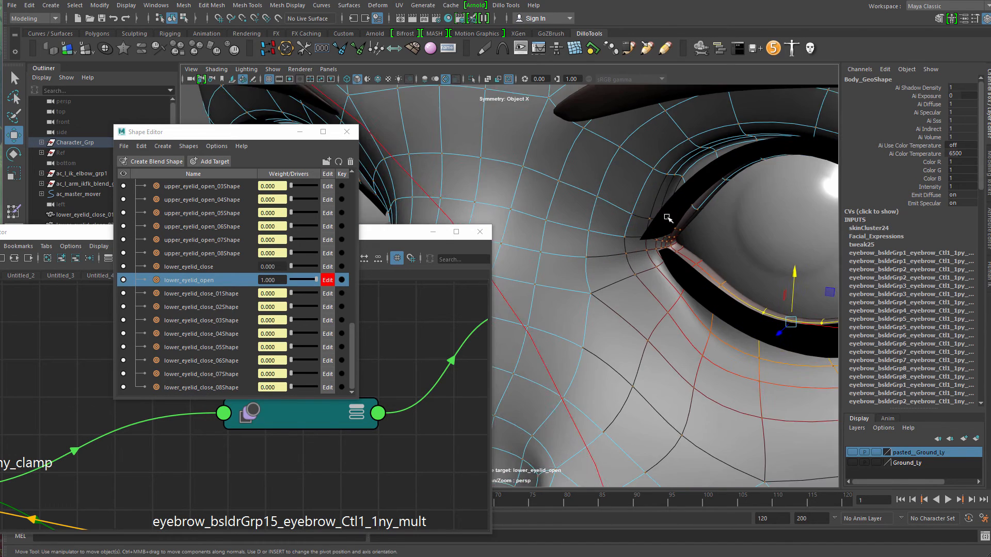
{"action": "left_click_drag", "start_coordinate": [667, 217], "coordinate": [614, 201], "text": "alt"}
{"action": "left_click_drag", "start_coordinate": [631, 164], "coordinate": [612, 200]}
{"action": "mouse_move", "coordinate": [580, 234]}
{"action": "left_mouse_down"}
{"action": "mouse_move", "coordinate": [673, 201]}
{"action": "mouse_move", "coordinate": [585, 239]}
{"action": "left_mouse_up"}
{"action": "left_click_drag", "start_coordinate": [603, 178], "coordinate": [602, 183]}
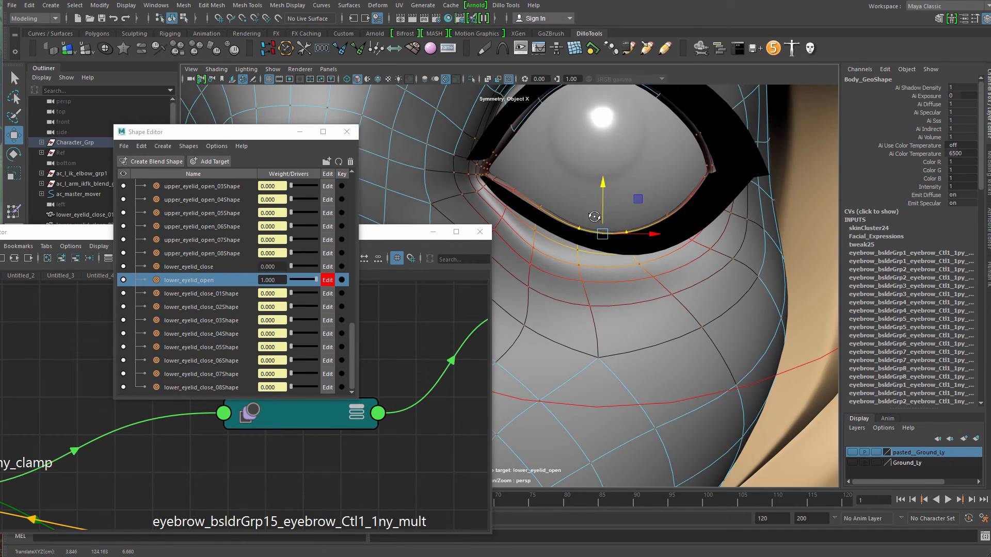
{"action": "mouse_move", "coordinate": [594, 218]}
{"action": "left_mouse_down", "text": "alt"}
{"action": "mouse_move", "coordinate": [573, 230]}
{"action": "mouse_move", "coordinate": [605, 226]}
{"action": "left_mouse_up", "text": "alt"}
{"action": "left_click_drag", "start_coordinate": [608, 186], "coordinate": [440, 188]}
- Try to lower a rim vertex on the inner half of the left lower eyelid
{"action": "key", "text": "q"}
{"action": "left_click", "coordinate": [544, 209]}
{"action": "key", "text": "b"}
{"action": "key", "text": "w"}
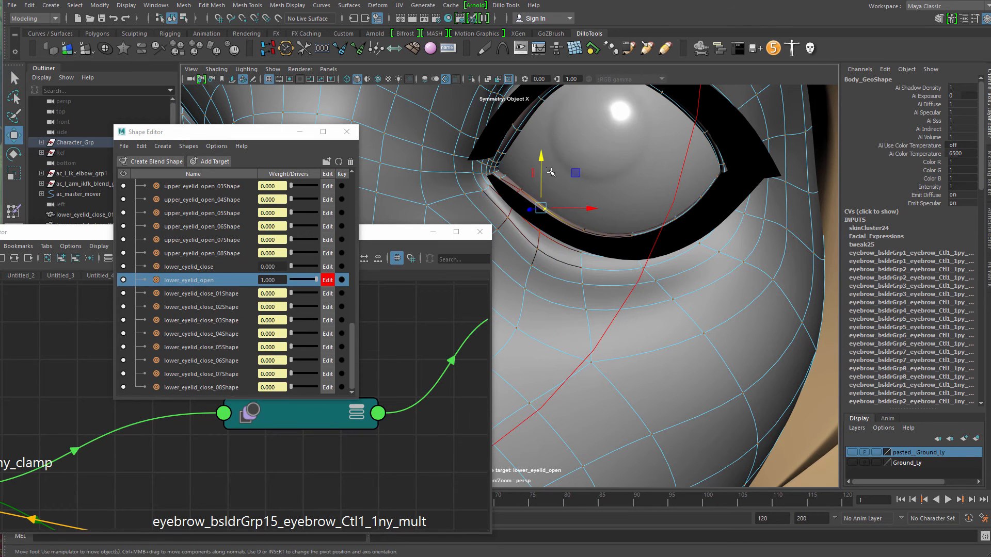
{"action": "left_click_drag", "start_coordinate": [541, 161], "coordinate": [541, 165]}
{"action": "key", "text": "ctrl+z"}
- Adjust the soft selection falloff and lower the left lower eyelid rim near its inner corner
{"action": "key", "text": "q"}
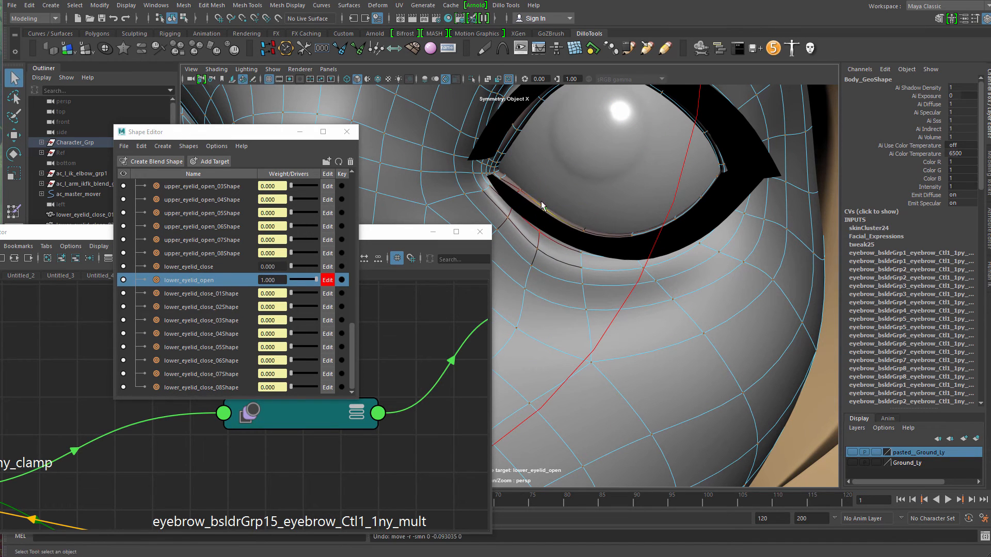
{"action": "key", "text": "b"}
{"action": "mouse_move", "coordinate": [543, 207]}
{"action": "left_mouse_down"}
{"action": "mouse_move", "coordinate": [563, 194]}
{"action": "mouse_move", "coordinate": [542, 185]}
{"action": "mouse_move", "coordinate": [531, 217]}
{"action": "mouse_move", "coordinate": [490, 206]}
{"action": "mouse_move", "coordinate": [550, 221]}
{"action": "mouse_move", "coordinate": [529, 199]}
{"action": "left_mouse_up"}
{"action": "key", "text": "w"}
{"action": "key", "text": "q"}
{"action": "left_click", "coordinate": [537, 192]}
{"action": "key", "text": "w"}
{"action": "key", "text": "b"}
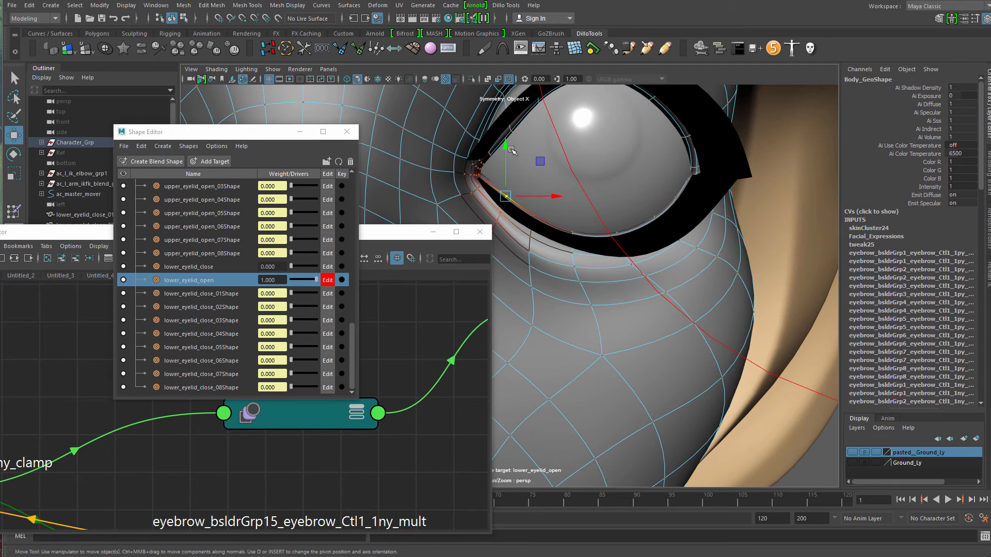
{"action": "left_click_drag", "start_coordinate": [506, 164], "coordinate": [506, 167]}
- Lower the left lower eyelid rim slightly near its outer corner using soft selection
{"action": "left_click_drag", "start_coordinate": [604, 196], "coordinate": [598, 169], "text": "alt"}
{"action": "key", "text": "q"}
{"action": "key", "text": "b"}
{"action": "key", "text": "w"}
{"action": "left_click_drag", "start_coordinate": [639, 116], "coordinate": [640, 120]}
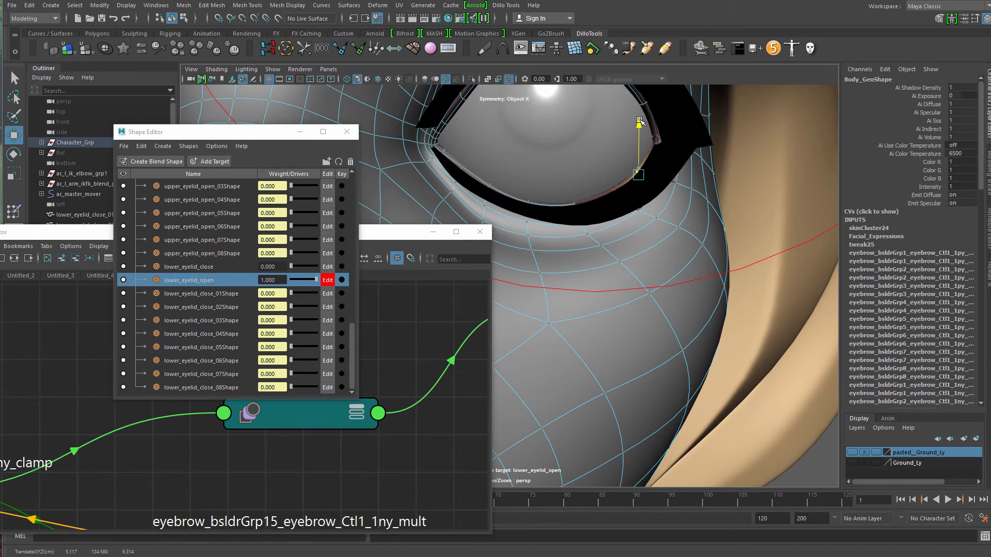
- Fine-tune the height of the next rim vertex inward from the outer corner with an adjusted falloff
{"action": "left_click", "coordinate": [614, 190]}
{"action": "key", "text": "b"}
{"action": "left_click_drag", "start_coordinate": [593, 178], "coordinate": [616, 179]}
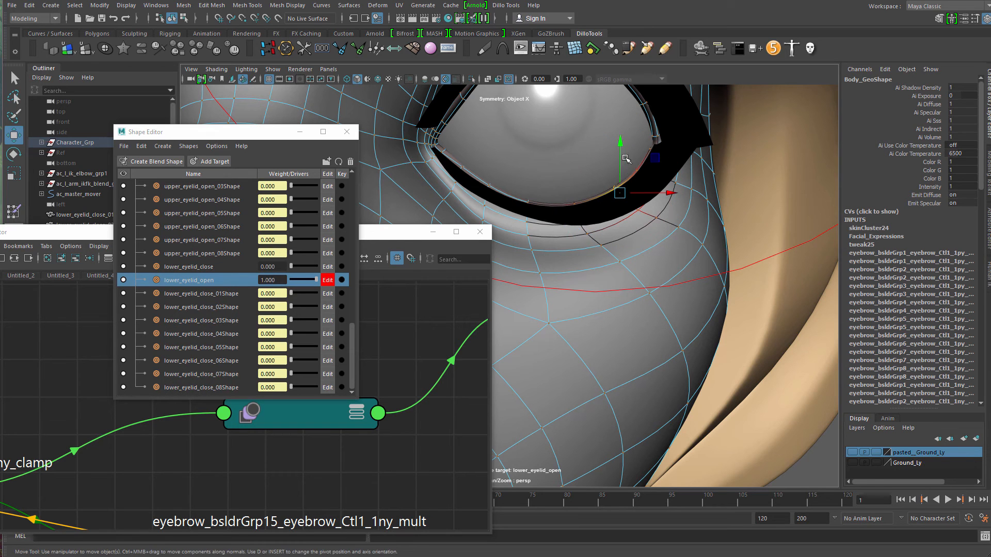
{"action": "key", "text": "q"}
{"action": "key", "text": "w"}
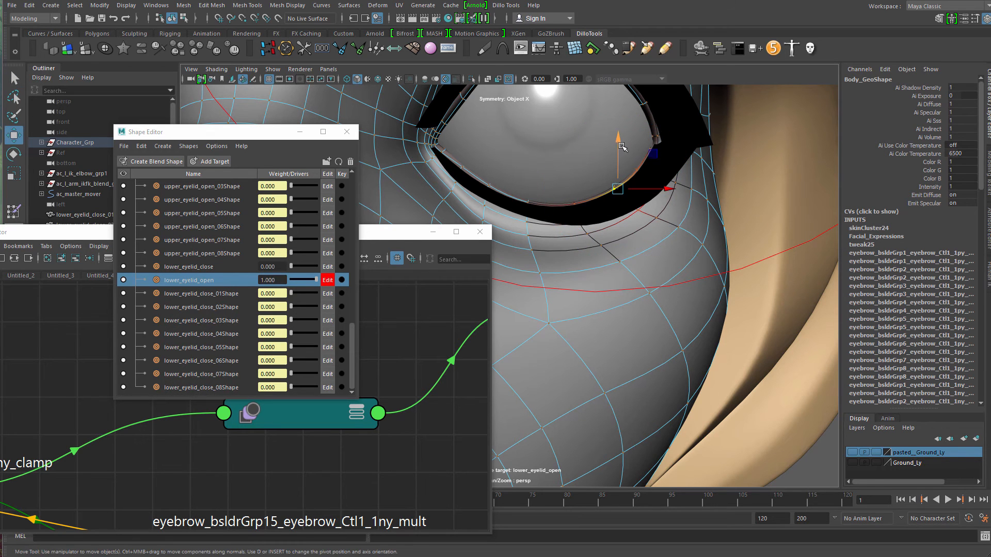
{"action": "left_click_drag", "start_coordinate": [617, 141], "coordinate": [618, 142]}
- Isolate the body mesh again and select the skin vertices just below the left lower eyelid
{"action": "right_click_drag", "start_coordinate": [618, 143], "coordinate": [543, 227], "text": "alt"}
{"action": "left_click_drag", "start_coordinate": [543, 228], "coordinate": [655, 224], "text": "alt"}
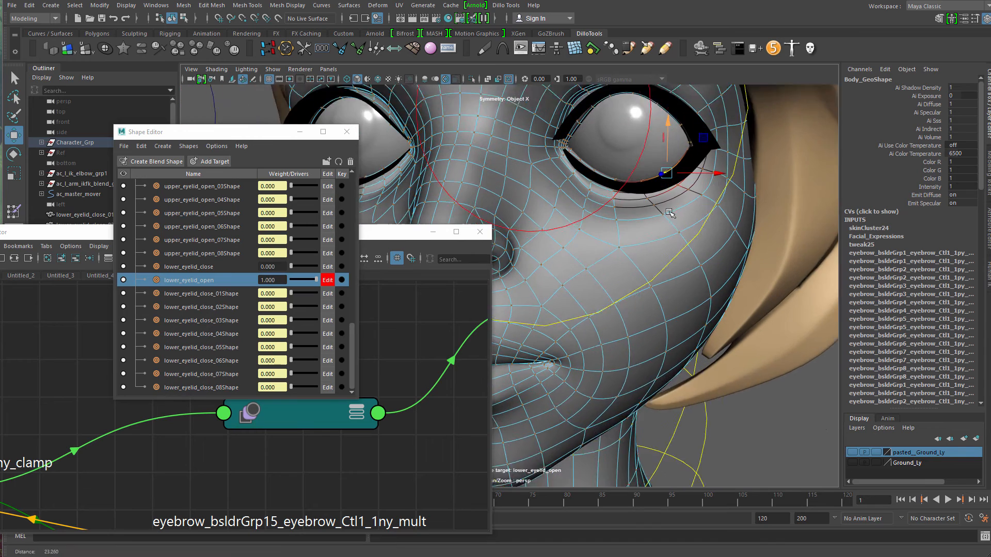
{"action": "right_click_drag", "start_coordinate": [655, 224], "coordinate": [689, 214], "text": "alt"}
{"action": "key", "text": "q"}
{"action": "right_click_drag", "start_coordinate": [776, 140], "coordinate": [768, 150]}
{"action": "right_click_drag", "start_coordinate": [608, 220], "coordinate": [609, 223]}
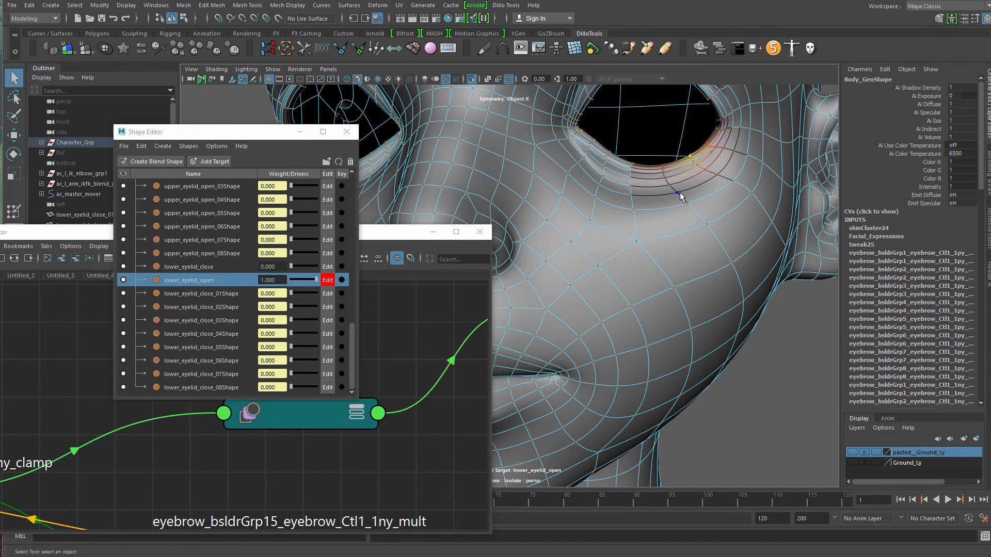
{"action": "left_click", "coordinate": [686, 205]}
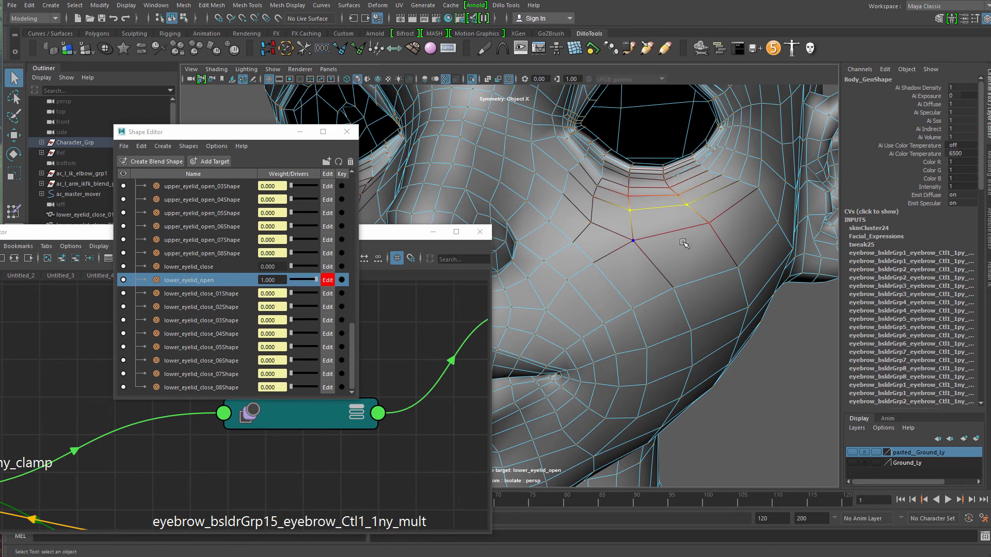
- Adjust the vertices around the underside of the left lower eyelid with the Move tool
{"action": "key", "text": "w"}
{"action": "left_click_drag", "start_coordinate": [622, 222], "coordinate": [595, 159], "text": "alt"}
{"action": "key", "text": "q"}
{"action": "left_click", "coordinate": [589, 169], "text": "shift"}
{"action": "key", "text": "w"}
{"action": "key", "text": "q"}
{"action": "key", "text": "w"}
{"action": "left_click_drag", "start_coordinate": [595, 159], "coordinate": [677, 206], "text": "alt"}
{"action": "key", "text": "q"}
{"action": "left_click", "coordinate": [671, 179]}
{"action": "key", "text": "w"}
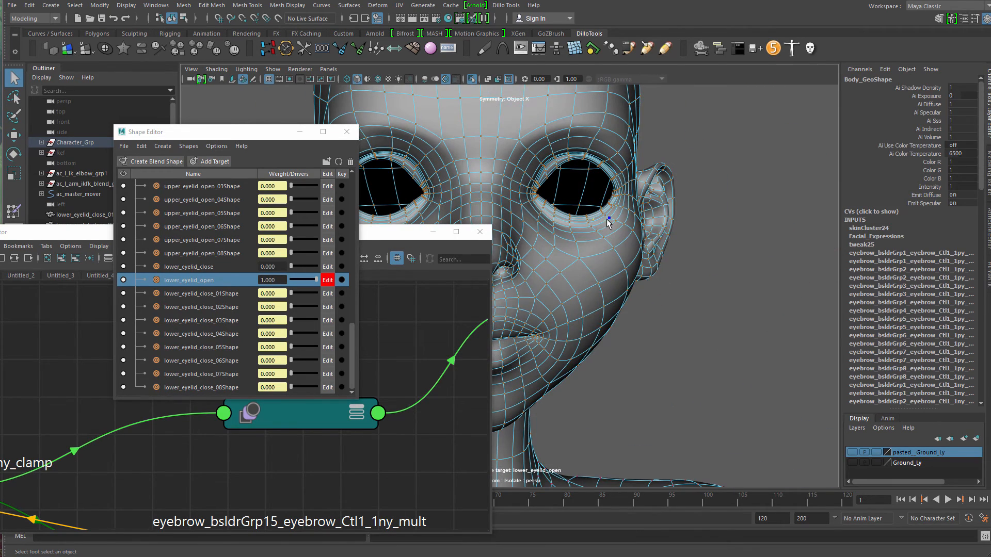
- Lower the inner rim of the right lower eyelid slightly, using symmetric soft selection with a falloff radius of 1.24
{"action": "right_click_drag", "start_coordinate": [609, 215], "coordinate": [531, 187]}
{"action": "middle_click_drag", "start_coordinate": [531, 186], "coordinate": [714, 150], "text": "alt"}
{"action": "left_click_drag", "start_coordinate": [714, 150], "coordinate": [670, 150], "text": "alt"}
{"action": "right_click_drag", "start_coordinate": [670, 150], "coordinate": [722, 206], "text": "alt"}
{"action": "middle_click_drag", "start_coordinate": [722, 206], "coordinate": [571, 332], "text": "alt"}
{"action": "left_click_drag", "start_coordinate": [571, 331], "coordinate": [598, 254], "text": "alt"}
{"action": "left_click", "coordinate": [554, 241]}
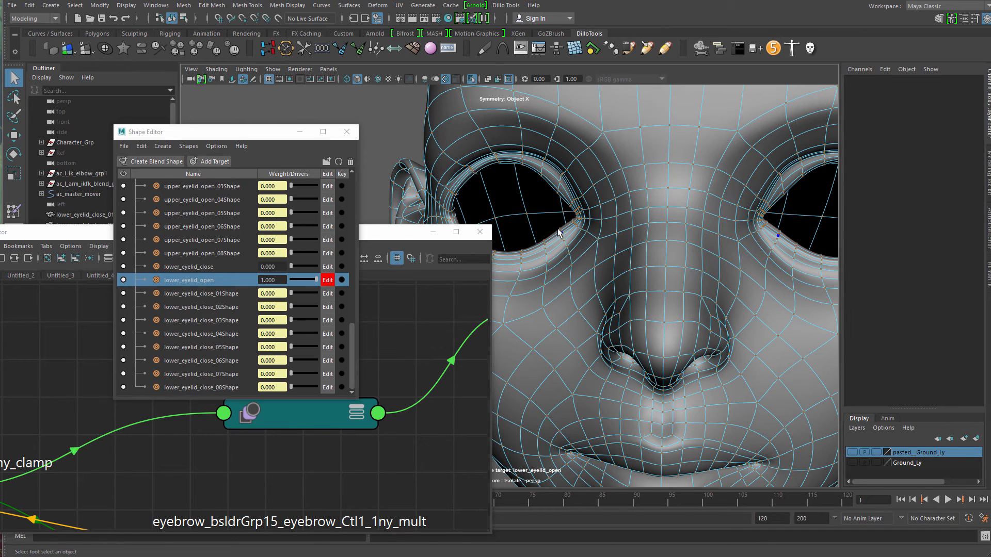
{"action": "left_click", "coordinate": [561, 231]}
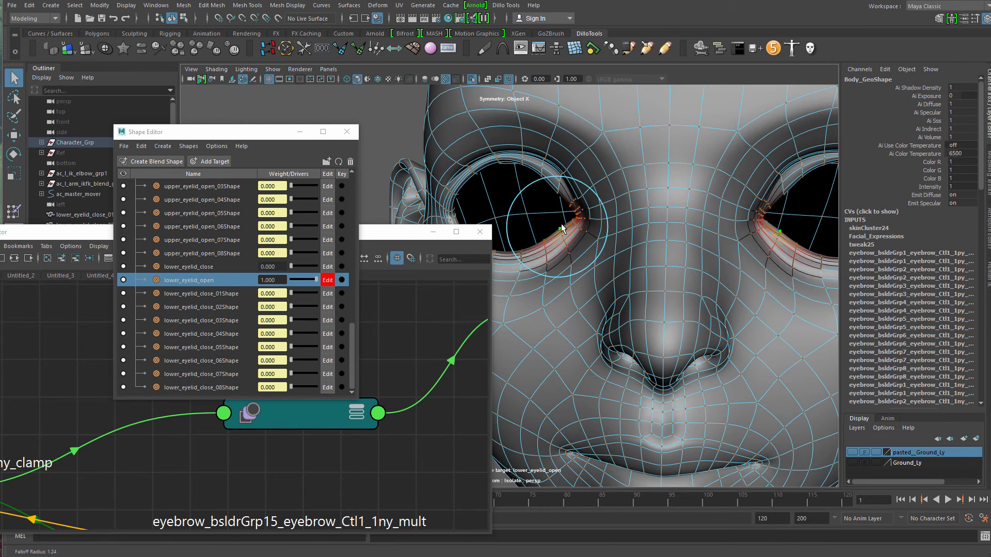
{"action": "key", "text": "w"}
{"action": "left_click_drag", "start_coordinate": [561, 177], "coordinate": [561, 181]}
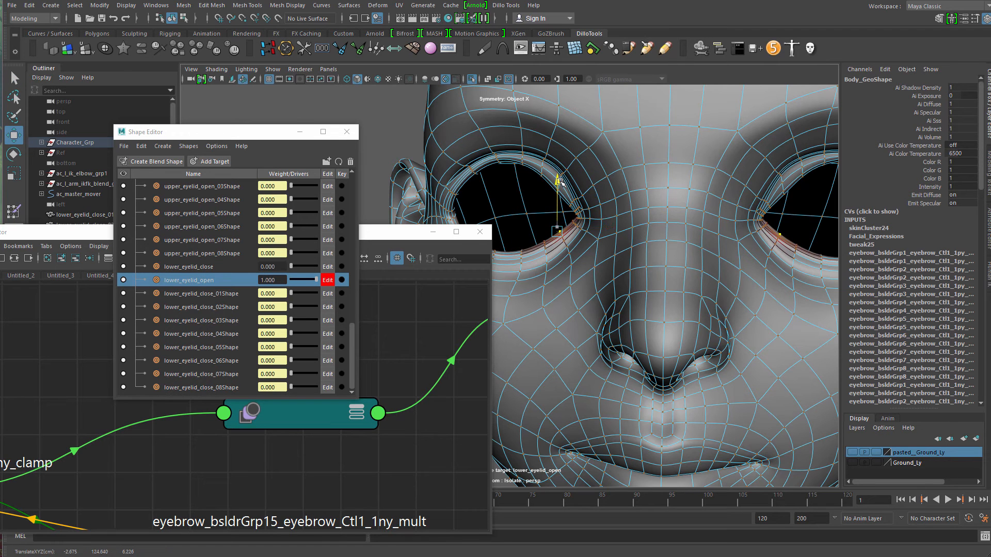
- Leave vertex editing and select the whole body mesh as an object
{"action": "key", "text": "q"}
{"action": "right_click_drag", "start_coordinate": [685, 208], "coordinate": [736, 194]}
{"action": "right_click_drag", "start_coordinate": [736, 194], "coordinate": [594, 157], "text": "alt"}
{"action": "left_click", "coordinate": [803, 148]}
{"action": "left_click", "coordinate": [604, 190]}
{"action": "middle_click_drag", "start_coordinate": [604, 191], "coordinate": [729, 147], "text": "alt"}
{"action": "left_click_drag", "start_coordinate": [730, 147], "coordinate": [720, 139], "text": "alt"}
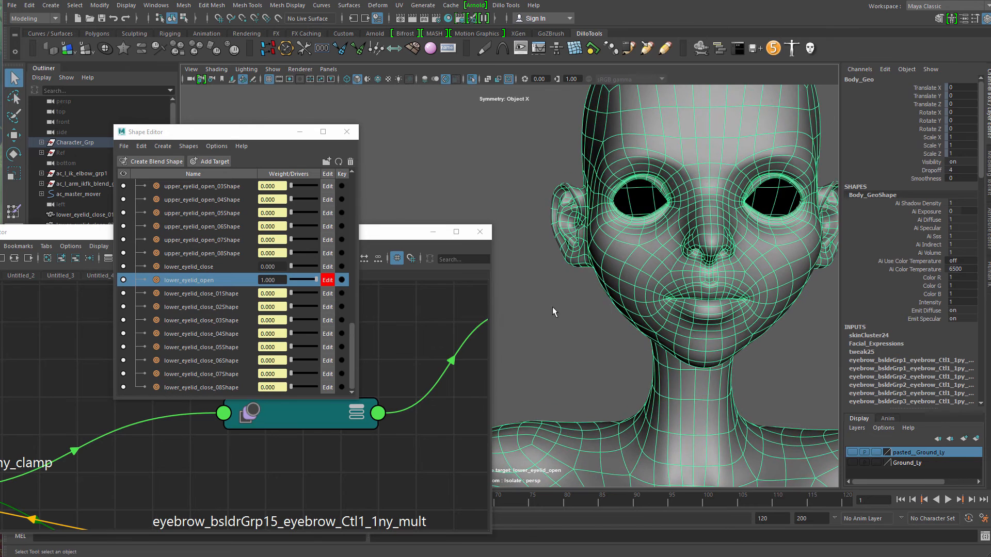
- Turn off isolation, display the full textured character, and select the body mesh
{"action": "left_click", "coordinate": [553, 310]}
{"action": "left_click_drag", "start_coordinate": [695, 267], "coordinate": [643, 255], "text": "alt"}
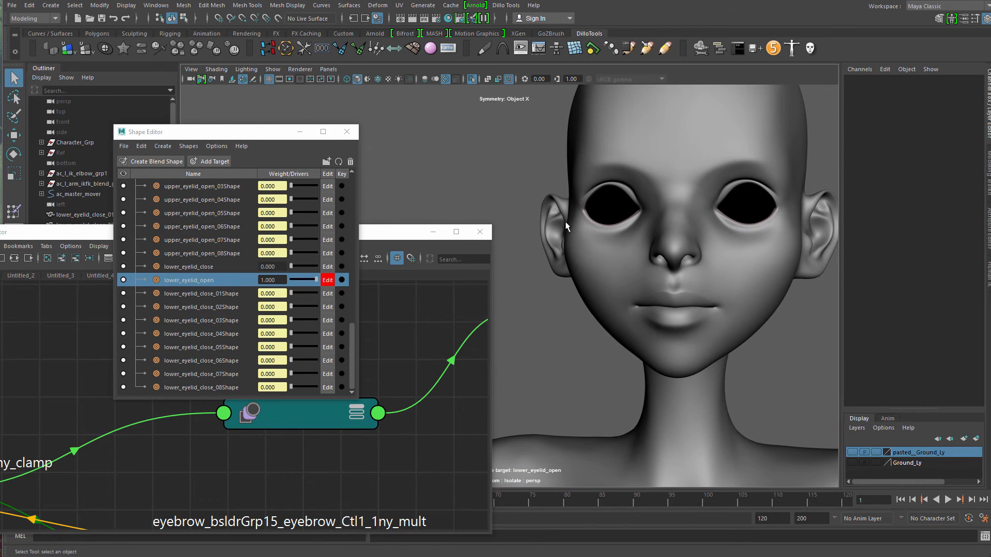
{"action": "left_click", "coordinate": [702, 262]}
{"action": "key", "text": "ctrl+1"}
{"action": "right_click_drag", "start_coordinate": [730, 292], "coordinate": [632, 253], "text": "alt"}
{"action": "left_click_drag", "start_coordinate": [632, 252], "coordinate": [627, 227], "text": "alt"}
{"action": "left_click", "coordinate": [519, 165]}
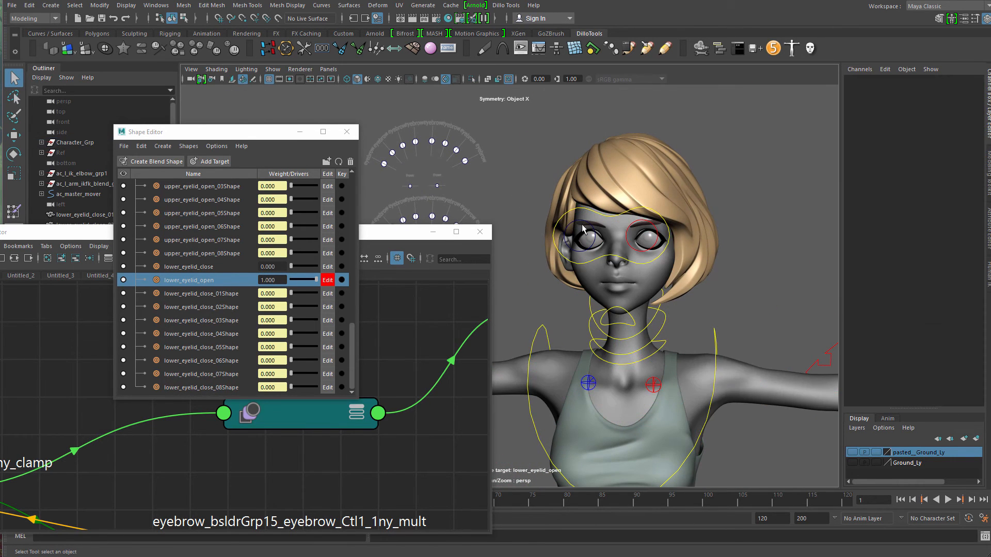
{"action": "key", "text": "6"}
{"action": "left_click", "coordinate": [654, 277]}
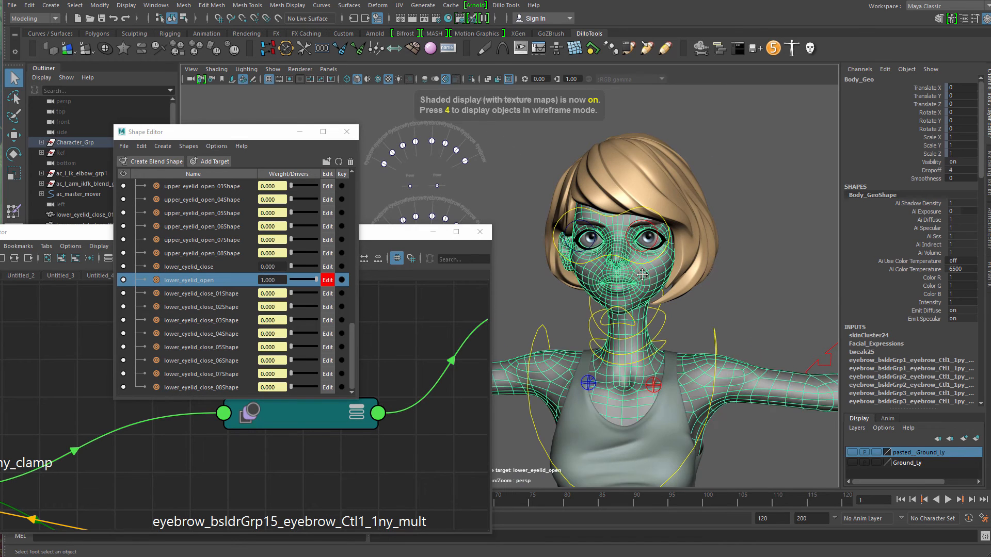
{"action": "right_click_drag", "start_coordinate": [652, 276], "coordinate": [572, 271], "text": "alt"}
- Rebuild the lower_eyelid_open target as a separate mesh and move it above and to one side of the character
{"action": "right_click", "coordinate": [225, 281]}
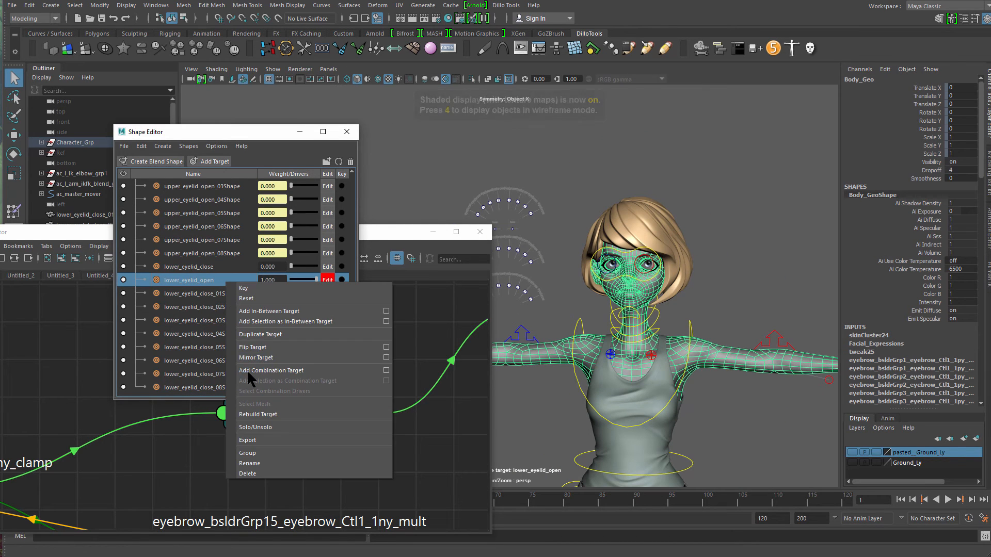
{"action": "left_click", "coordinate": [289, 414]}
{"action": "right_click_drag", "start_coordinate": [665, 392], "coordinate": [597, 210], "text": "alt"}
{"action": "middle_click_drag", "start_coordinate": [597, 210], "coordinate": [730, 231], "text": "alt"}
{"action": "right_click_drag", "start_coordinate": [730, 230], "coordinate": [516, 268], "text": "alt"}
{"action": "middle_click_drag", "start_coordinate": [583, 323], "coordinate": [674, 331], "text": "alt"}
{"action": "key", "text": "w"}
{"action": "left_click_drag", "start_coordinate": [688, 302], "coordinate": [629, 248]}
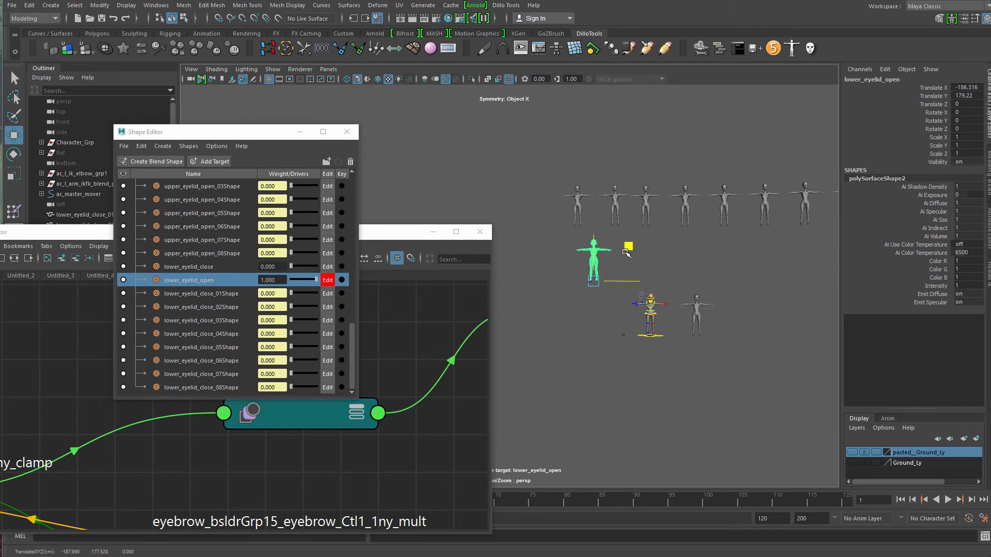
{"action": "left_click", "coordinate": [631, 231]}
- Delete the row of lower_eyelid_close section meshes and select the rebuilt lower_eyelid_open mesh
{"action": "right_click_drag", "start_coordinate": [627, 219], "coordinate": [516, 171], "text": "alt"}
{"action": "left_click_drag", "start_coordinate": [504, 159], "coordinate": [774, 243]}
{"action": "key", "text": "Delete"}
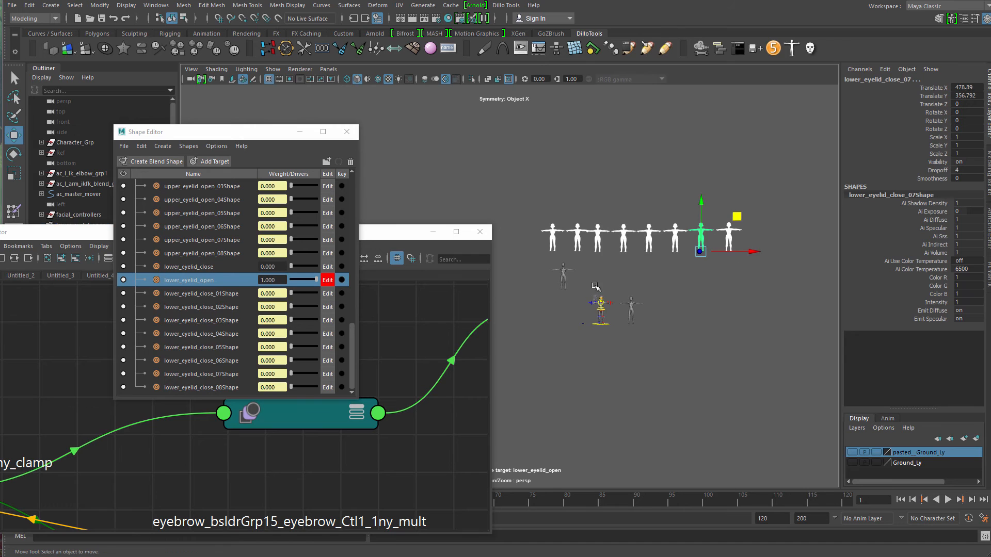
{"action": "left_click_drag", "start_coordinate": [574, 252], "coordinate": [540, 272]}
{"action": "right_click_drag", "start_coordinate": [603, 366], "coordinate": [668, 402], "text": "alt"}
{"action": "middle_click_drag", "start_coordinate": [669, 402], "coordinate": [679, 351], "text": "alt"}
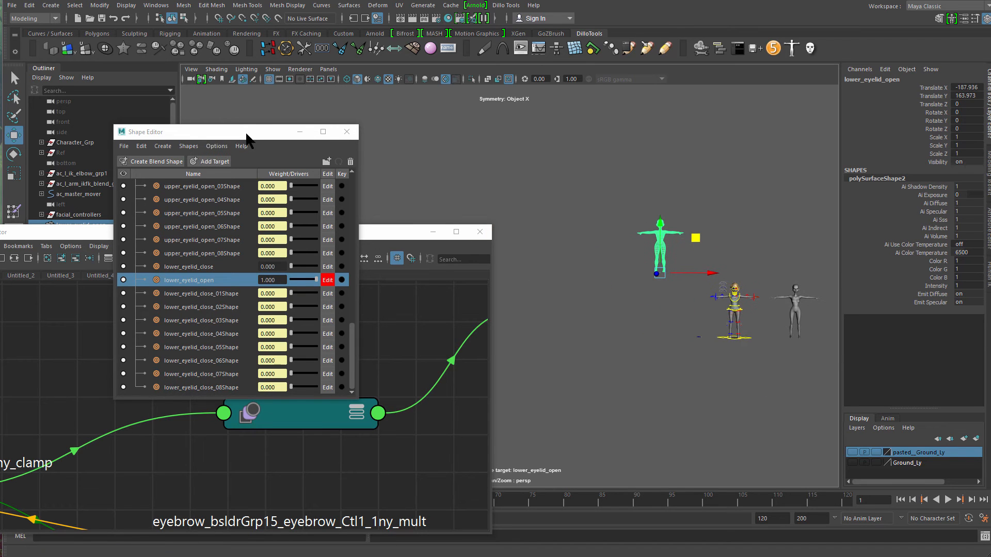
- Open Blend Taper and choose Body_Geo_base as the base shape
{"action": "left_click_drag", "start_coordinate": [230, 127], "coordinate": [233, 101]}
{"action": "left_click", "coordinate": [142, 55]}
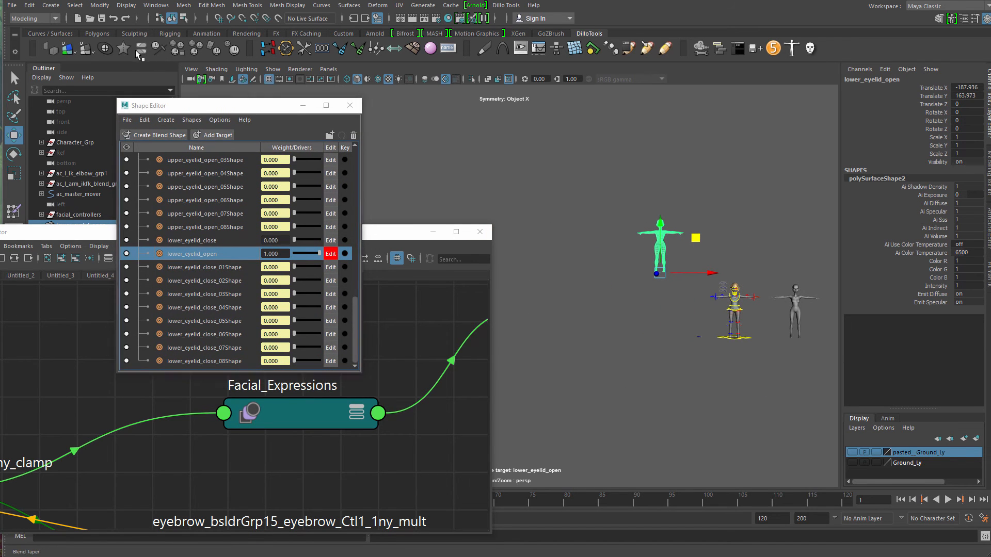
{"action": "middle_click_drag", "start_coordinate": [832, 282], "coordinate": [757, 252], "text": "alt"}
{"action": "left_click_drag", "start_coordinate": [752, 278], "coordinate": [707, 282]}
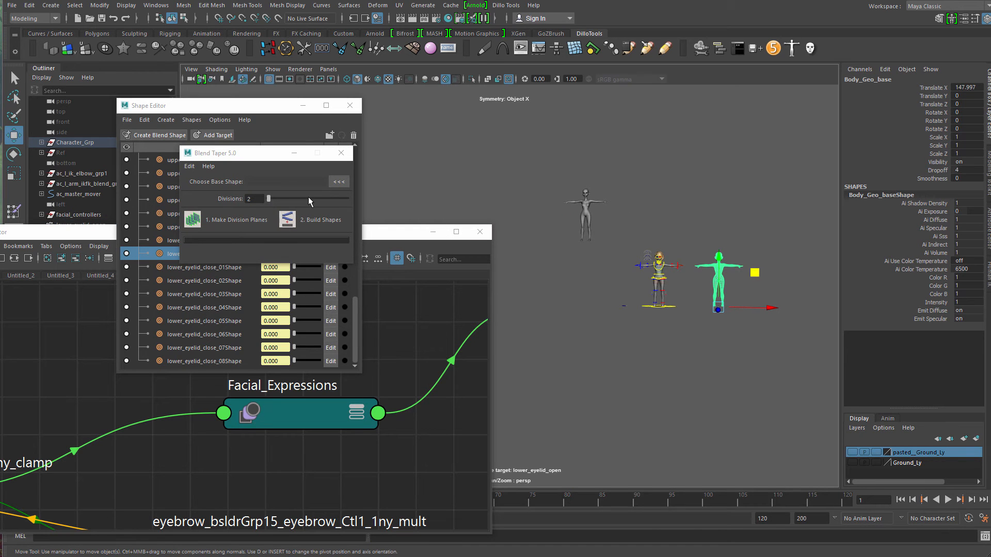
{"action": "left_click", "coordinate": [340, 182]}
- Select the lower_eyelid_open mesh and make two Blend Taper division planes for it
{"action": "middle_click_drag", "start_coordinate": [640, 232], "coordinate": [580, 297], "text": "alt"}
{"action": "right_click_drag", "start_coordinate": [580, 297], "coordinate": [651, 321], "text": "alt"}
{"action": "left_click_drag", "start_coordinate": [583, 235], "coordinate": [540, 258]}
{"action": "key", "text": "f"}
{"action": "middle_click_drag", "start_coordinate": [597, 243], "coordinate": [667, 352], "text": "alt"}
{"action": "right_click_drag", "start_coordinate": [666, 352], "coordinate": [714, 461], "text": "alt"}
{"action": "left_click", "coordinate": [196, 219]}
- Scale the division plane group along X to about 0.021 so both planes close in around the centre of the face
{"action": "middle_click_drag", "start_coordinate": [639, 222], "coordinate": [584, 240], "text": "alt"}
{"action": "right_click_drag", "start_coordinate": [584, 239], "coordinate": [733, 247], "text": "alt"}
{"action": "mouse_move", "coordinate": [733, 247]}
{"action": "middle_mouse_down", "text": "alt"}
{"action": "mouse_move", "coordinate": [725, 266]}
{"action": "mouse_move", "coordinate": [738, 258]}
{"action": "middle_mouse_up", "text": "alt"}
{"action": "right_click_drag", "start_coordinate": [738, 258], "coordinate": [687, 274], "text": "alt"}
{"action": "key", "text": "r"}
{"action": "left_click_drag", "start_coordinate": [654, 300], "coordinate": [607, 290]}
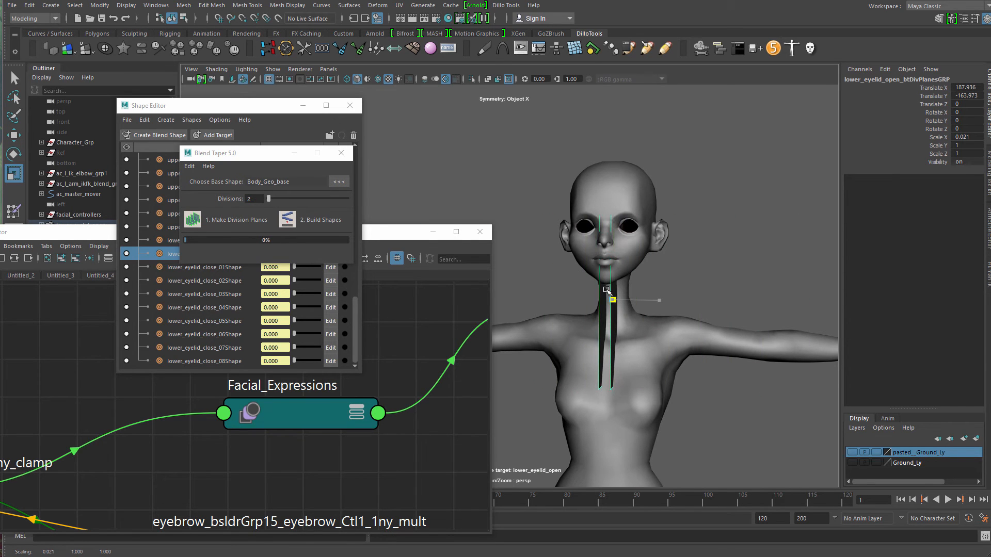
- Select the lower_eyelid_open mesh and build its left and right shapes with Blend Taper
{"action": "key", "text": "q"}
{"action": "left_click", "coordinate": [639, 178]}
{"action": "right_click_drag", "start_coordinate": [671, 258], "coordinate": [703, 277], "text": "alt"}
{"action": "middle_click_drag", "start_coordinate": [703, 276], "coordinate": [720, 281], "text": "alt"}
{"action": "left_click", "coordinate": [283, 222]}
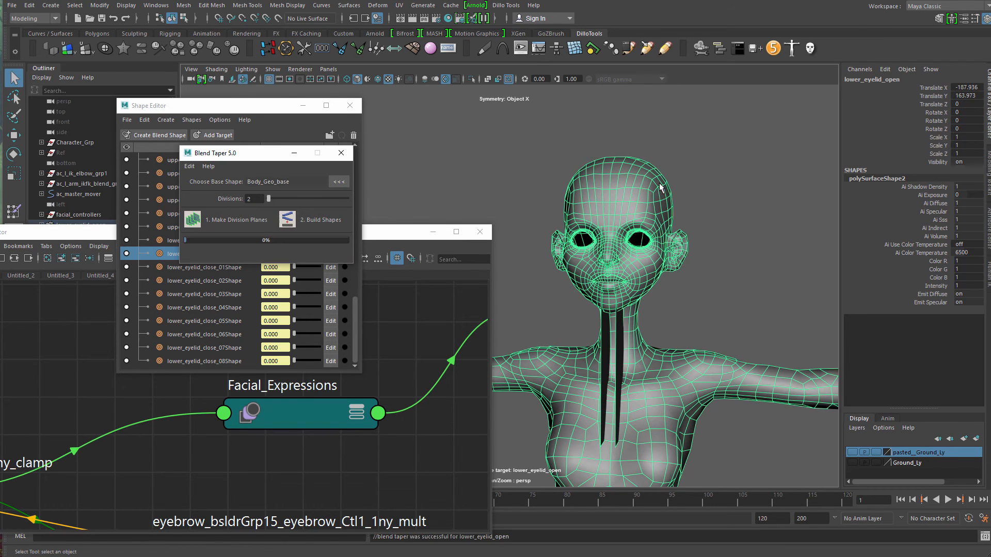
- Arrange the two meshes split from lower_eyelid_open side by side above the original
{"action": "middle_click_drag", "start_coordinate": [642, 179], "coordinate": [736, 308], "text": "alt"}
{"action": "right_click_drag", "start_coordinate": [737, 309], "coordinate": [532, 160], "text": "alt"}
{"action": "middle_click_drag", "start_coordinate": [532, 160], "coordinate": [590, 270], "text": "alt"}
{"action": "right_click_drag", "start_coordinate": [590, 270], "coordinate": [535, 235], "text": "alt"}
{"action": "middle_click_drag", "start_coordinate": [535, 235], "coordinate": [535, 386], "text": "alt"}
{"action": "left_click", "coordinate": [745, 300]}
{"action": "right_click_drag", "start_coordinate": [738, 298], "coordinate": [595, 242], "text": "alt"}
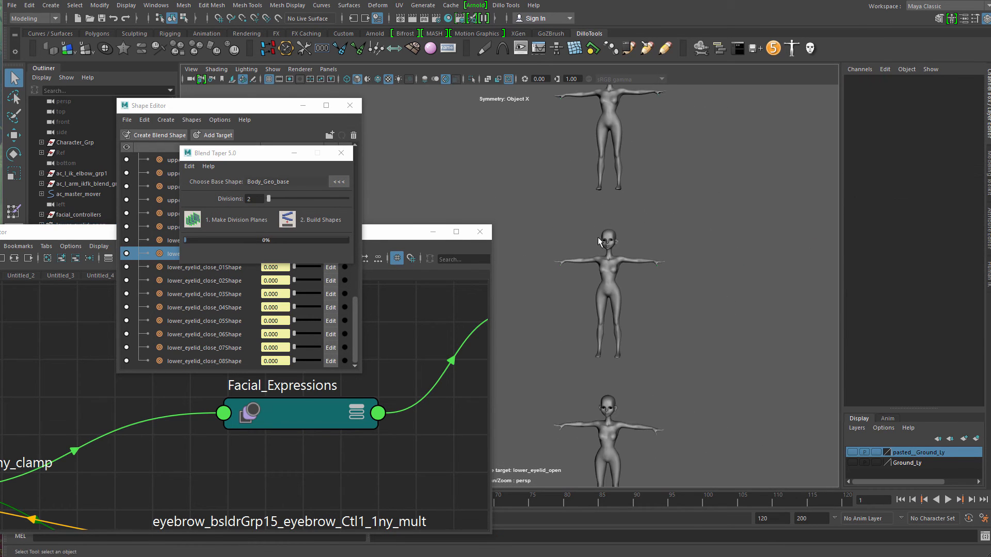
{"action": "left_click", "coordinate": [638, 268]}
{"action": "key", "text": "w"}
{"action": "middle_click_drag", "start_coordinate": [643, 327], "coordinate": [648, 308], "text": "alt"}
{"action": "left_click_drag", "start_coordinate": [648, 308], "coordinate": [614, 318]}
{"action": "left_click", "coordinate": [616, 139]}
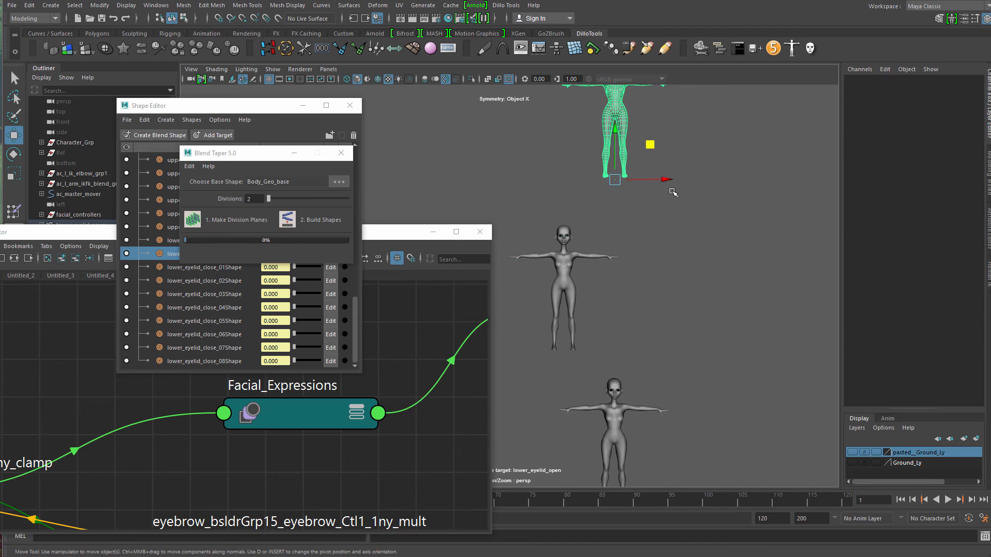
{"action": "left_click_drag", "start_coordinate": [652, 149], "coordinate": [733, 311]}
{"action": "left_click", "coordinate": [631, 323]}
- Select the right_lower_eyelid_open mesh, show it smoothed, and make two Blend Taper division planes for it
{"action": "left_click", "coordinate": [565, 272]}
{"action": "key", "text": "f"}
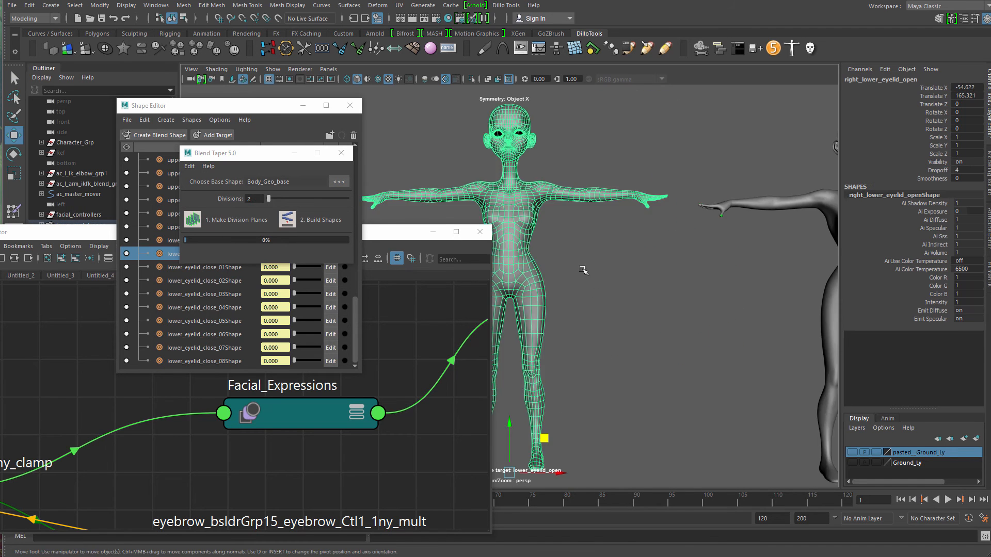
{"action": "middle_click_drag", "start_coordinate": [509, 229], "coordinate": [526, 354], "text": "alt"}
{"action": "right_click_drag", "start_coordinate": [526, 354], "coordinate": [635, 371], "text": "alt"}
{"action": "middle_click_drag", "start_coordinate": [635, 371], "coordinate": [549, 314], "text": "alt"}
{"action": "key", "text": "3"}
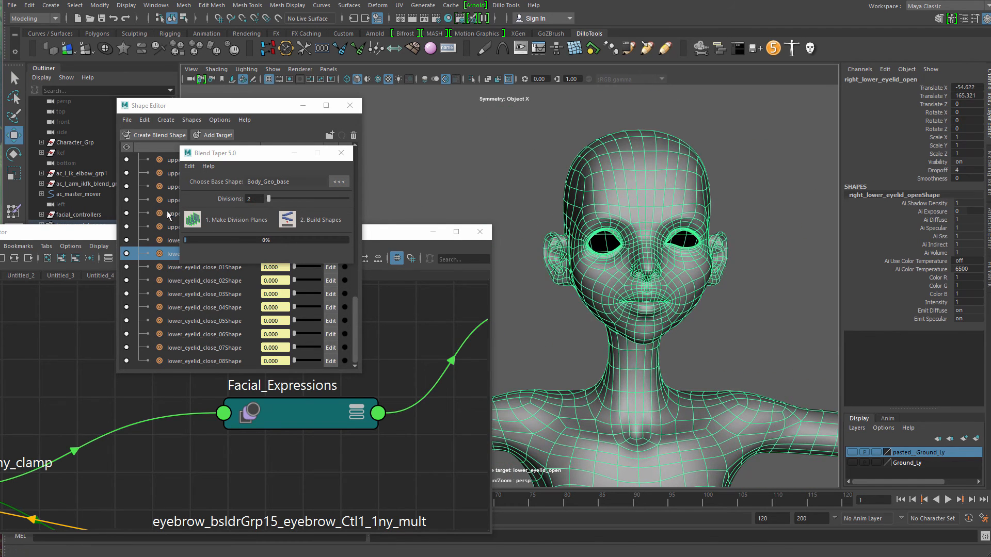
{"action": "left_click", "coordinate": [192, 220]}
- Move the first division plane along X to the outer corner of the character's right eye
{"action": "left_click_drag", "start_coordinate": [571, 222], "coordinate": [589, 227], "text": "alt"}
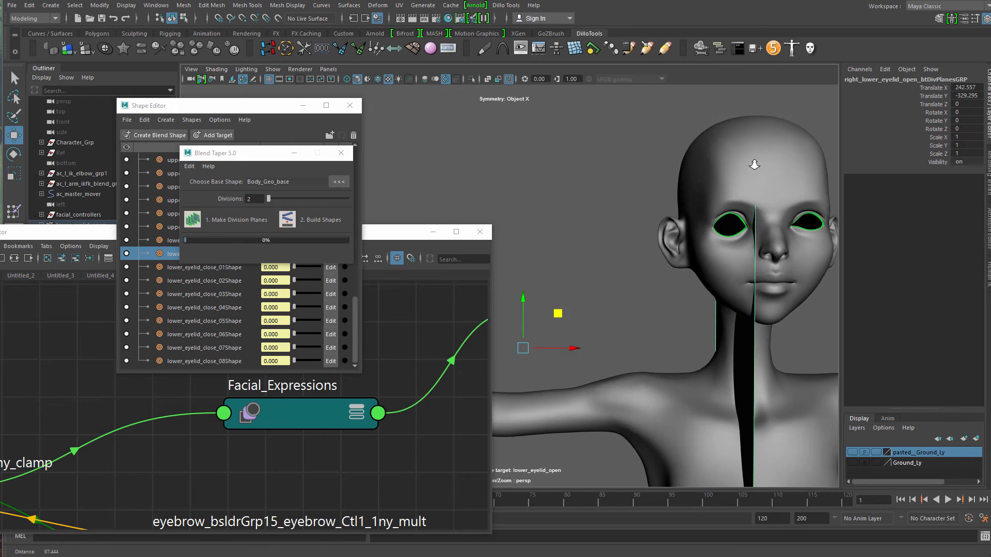
{"action": "middle_click_drag", "start_coordinate": [588, 227], "coordinate": [605, 235], "text": "alt"}
{"action": "key", "text": "Down"}
{"action": "left_click_drag", "start_coordinate": [605, 235], "coordinate": [619, 286], "text": "alt"}
{"action": "scroll", "coordinate": [623, 339], "scroll_direction": "up", "scroll_amount": 5}
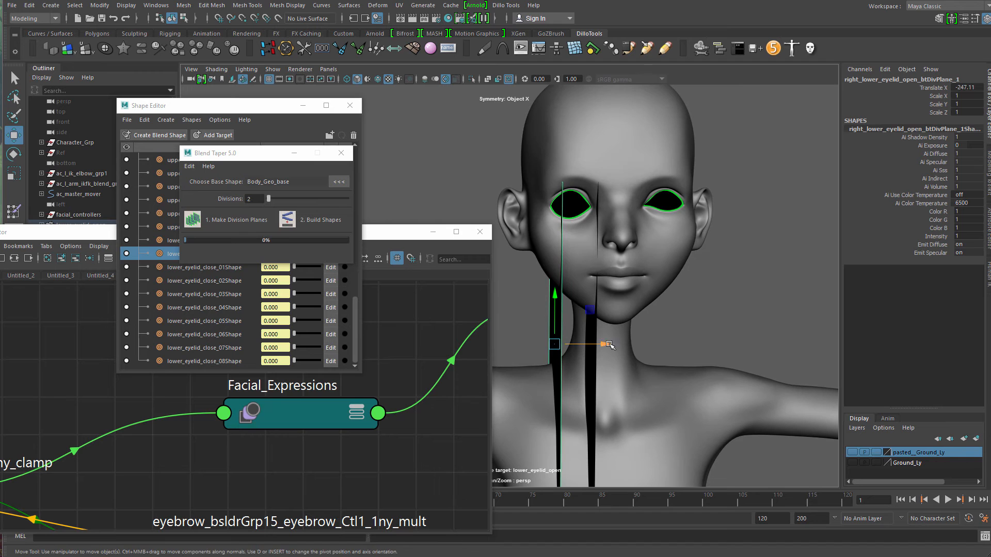
{"action": "left_click_drag", "start_coordinate": [609, 344], "coordinate": [674, 249]}
{"action": "key", "text": "q"}
- Adjust the second division plane at the character's right eye and build the split shapes of right_lower_eyelid_open
{"action": "left_click", "coordinate": [587, 354]}
{"action": "key", "text": "w"}
{"action": "key", "text": "q"}
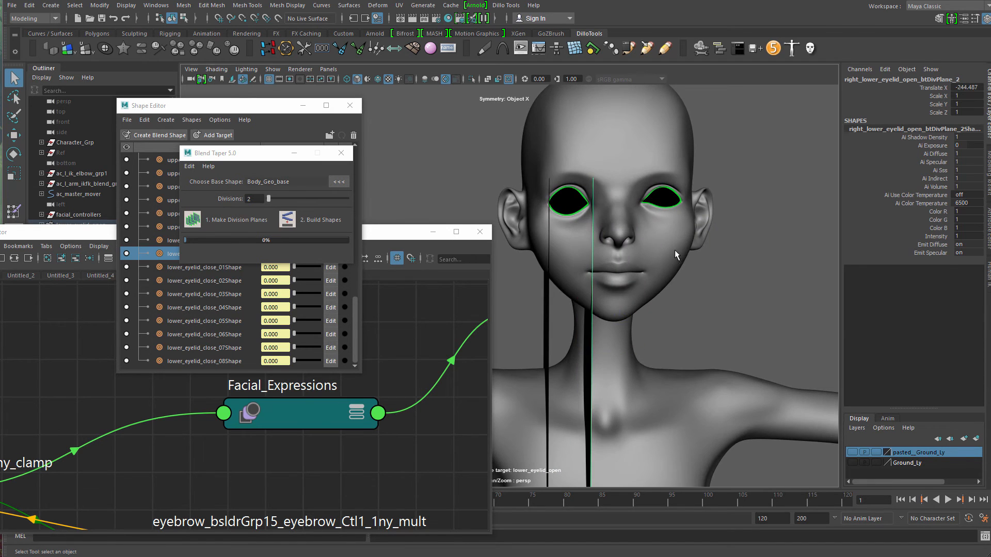
{"action": "left_click", "coordinate": [674, 250]}
{"action": "key", "text": "ctrl+z"}
{"action": "key", "text": "w"}
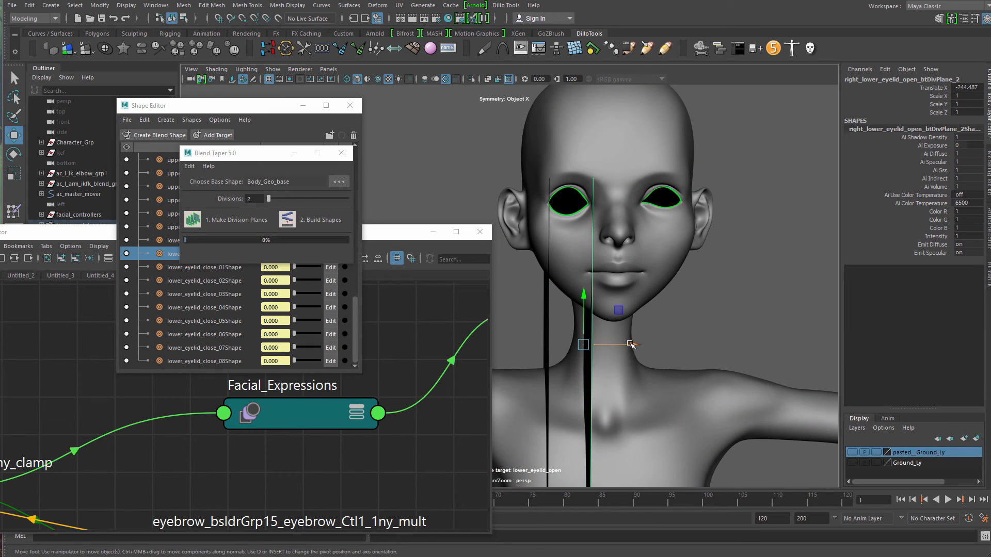
{"action": "left_click", "coordinate": [614, 309]}
{"action": "left_click", "coordinate": [288, 221]}
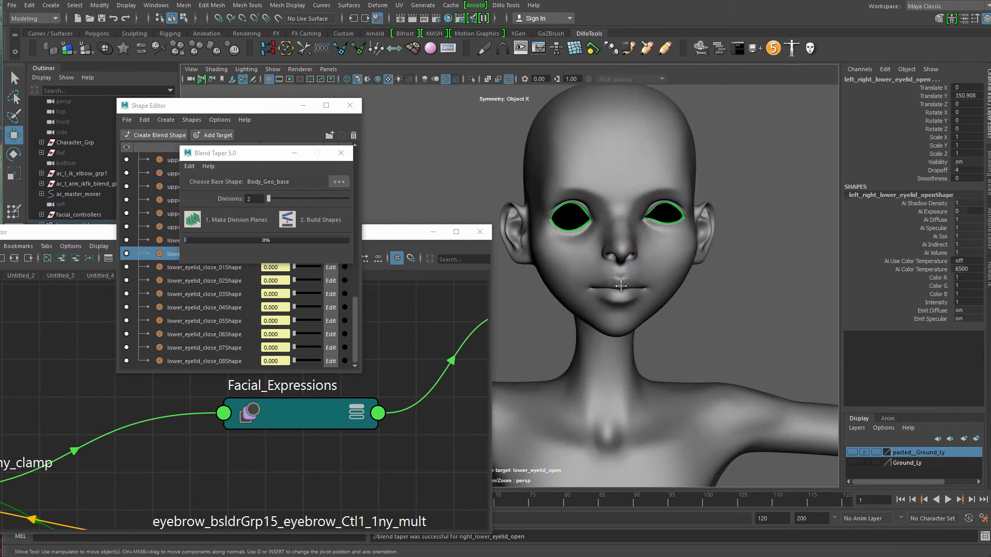
- Arrange right_right_lower_eyelid_open and left_right_lower_eyelid_open side by side above the previous pair of meshes
{"action": "scroll", "coordinate": [655, 356], "scroll_direction": "down", "scroll_amount": 10}
{"action": "left_click", "coordinate": [612, 252]}
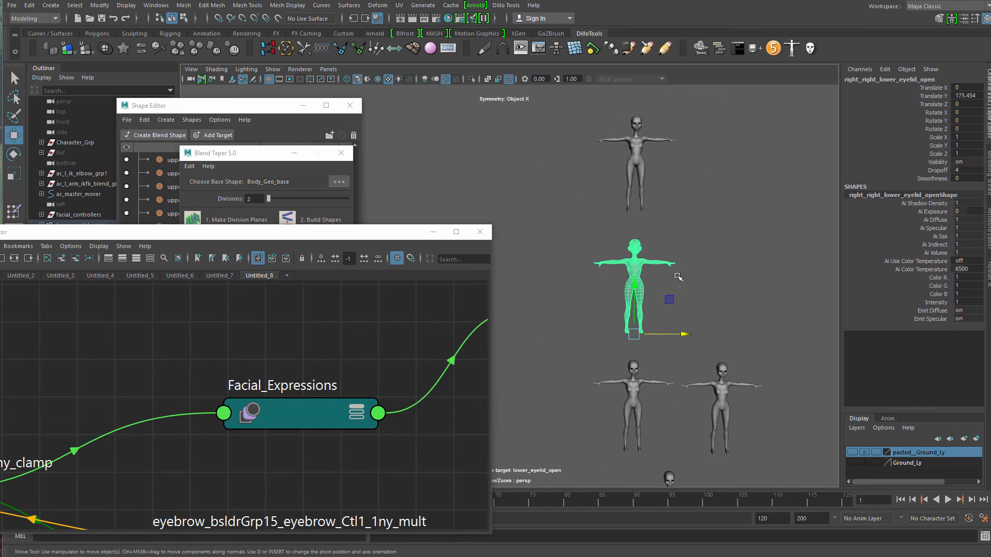
{"action": "left_click_drag", "start_coordinate": [670, 300], "coordinate": [618, 295]}
{"action": "left_click", "coordinate": [636, 212]}
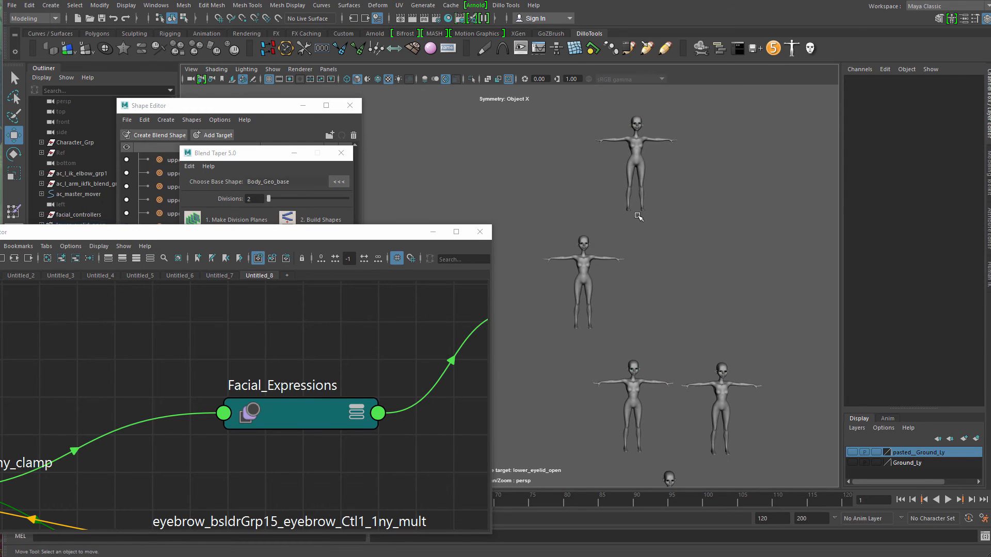
{"action": "left_click_drag", "start_coordinate": [671, 179], "coordinate": [705, 294]}
{"action": "left_click", "coordinate": [618, 303]}
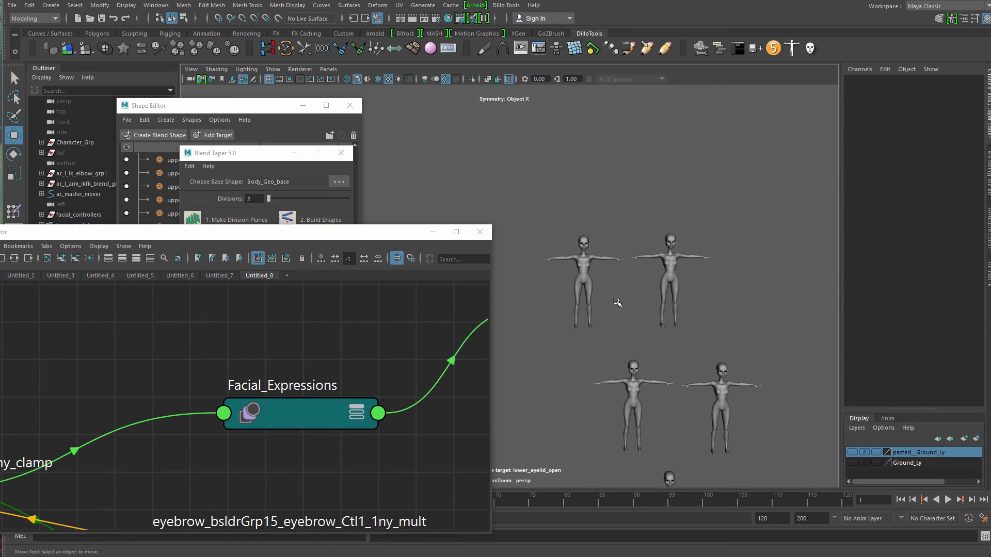
- Select the right_right_lower_eyelid_open mesh and make two Blend Taper division planes for it
{"action": "left_click", "coordinate": [589, 295]}
{"action": "key", "text": "f"}
{"action": "middle_click_drag", "start_coordinate": [605, 302], "coordinate": [433, 340], "text": "alt"}
{"action": "scroll", "coordinate": [580, 299], "scroll_direction": "up", "scroll_amount": 8}
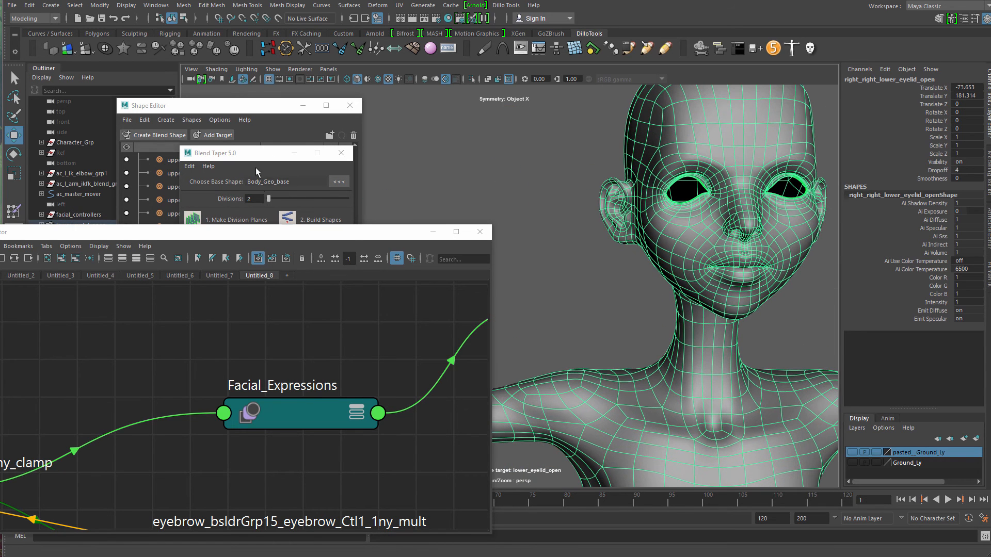
{"action": "left_click", "coordinate": [190, 218]}
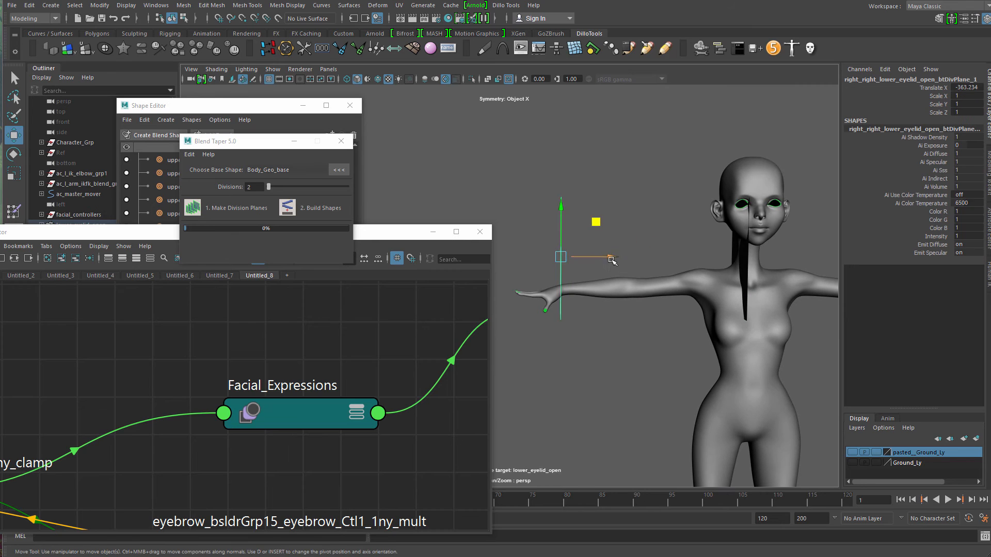
- Move the first division plane of right_right_lower_eyelid_open along X to the outer corner of the character's right eye
{"action": "left_click_drag", "start_coordinate": [614, 257], "coordinate": [783, 258]}
{"action": "scroll", "coordinate": [733, 276], "scroll_direction": "up", "scroll_amount": 4}
{"action": "middle_click_drag", "start_coordinate": [734, 276], "coordinate": [787, 310], "text": "alt"}
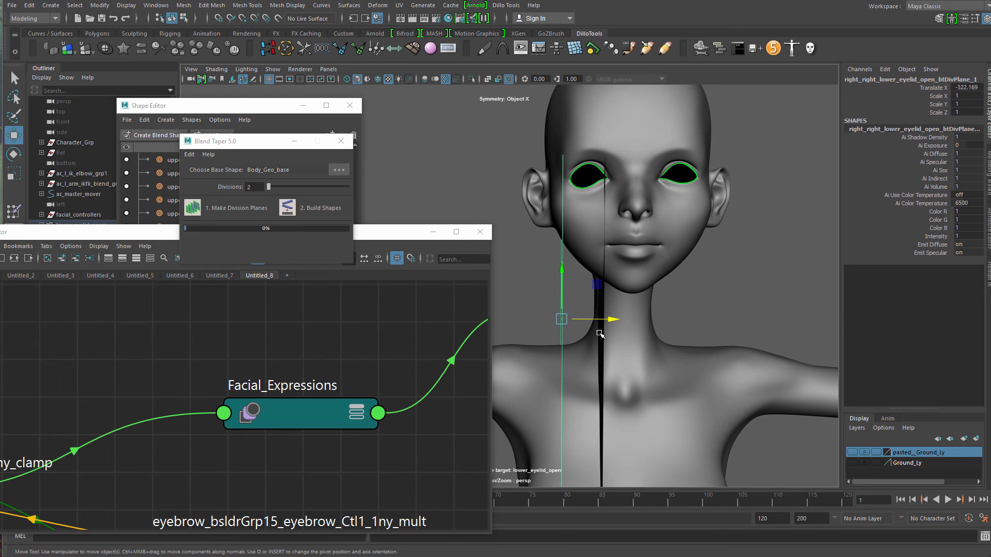
{"action": "left_click_drag", "start_coordinate": [607, 319], "coordinate": [631, 319]}
{"action": "key", "text": "q"}
- Move the second division plane to the middle of that eye and build the split shapes of right_right_lower_eyelid_open
{"action": "left_click", "coordinate": [602, 272]}
{"action": "key", "text": "w"}
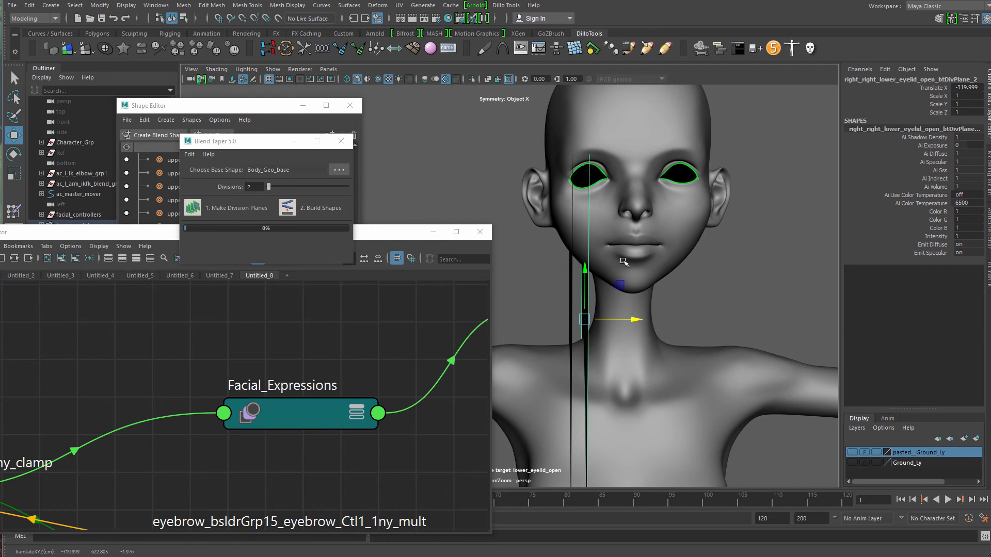
{"action": "left_click", "coordinate": [645, 245]}
{"action": "left_click", "coordinate": [287, 209]}
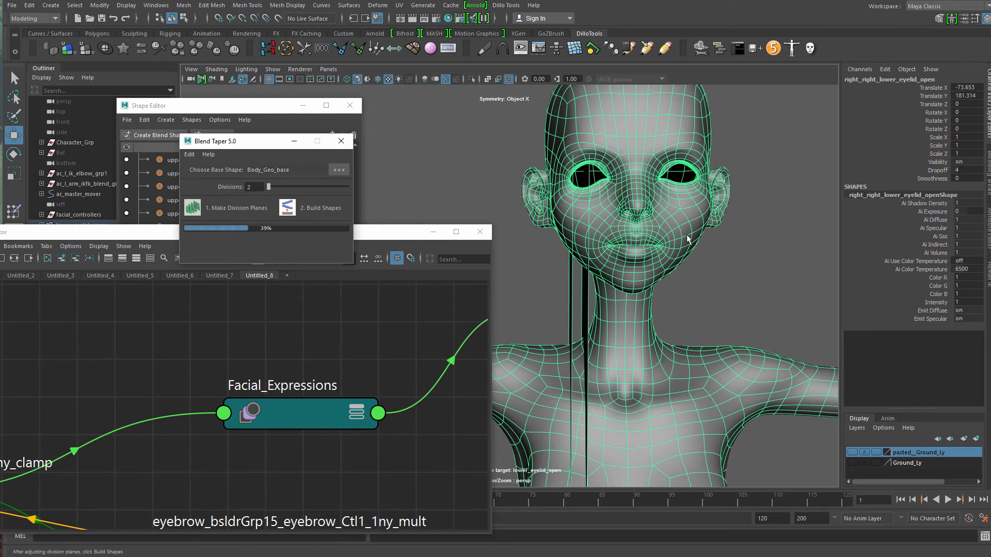
- Move the left_right_right_lower_eyelid_open mesh down beside the right_right_right_lower_eyelid_open mesh
{"action": "middle_click_drag", "start_coordinate": [589, 191], "coordinate": [664, 341], "text": "alt"}
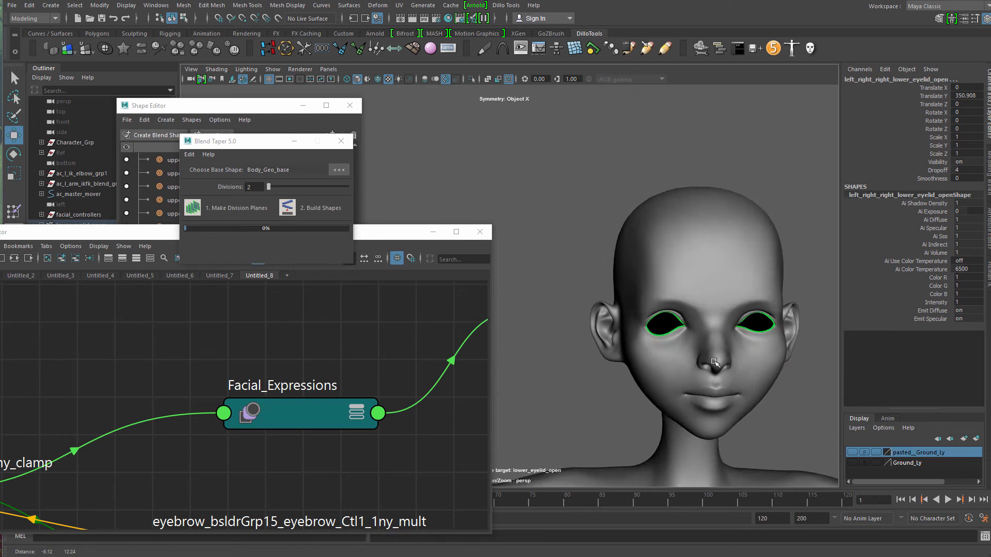
{"action": "right_click_drag", "start_coordinate": [664, 340], "coordinate": [530, 184], "text": "alt"}
{"action": "middle_click_drag", "start_coordinate": [530, 184], "coordinate": [690, 439], "text": "alt"}
{"action": "right_click_drag", "start_coordinate": [690, 438], "coordinate": [719, 283], "text": "alt"}
{"action": "left_click", "coordinate": [719, 283]}
{"action": "left_click", "coordinate": [636, 146]}
{"action": "middle_click_drag", "start_coordinate": [664, 172], "coordinate": [715, 196], "text": "alt"}
{"action": "right_click_drag", "start_coordinate": [715, 196], "coordinate": [632, 204], "text": "alt"}
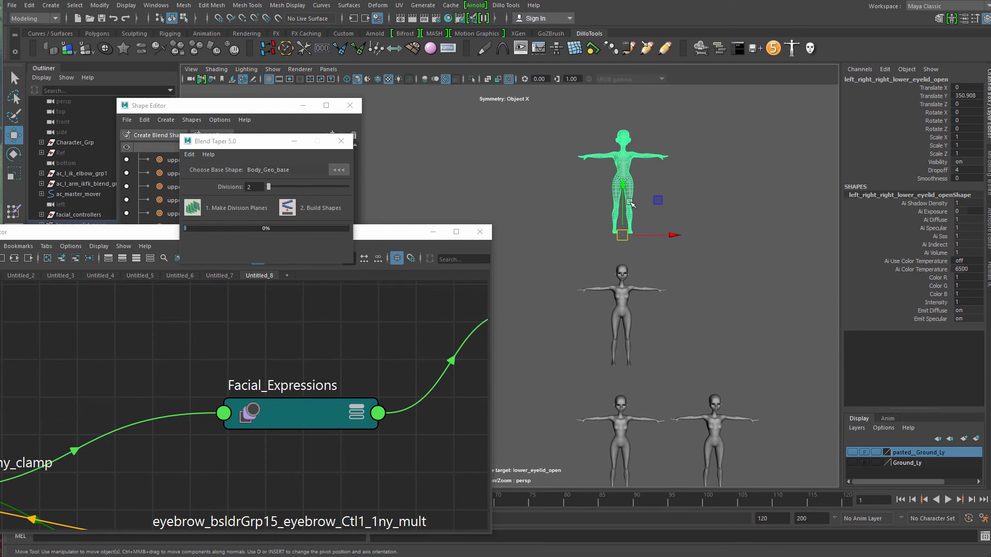
{"action": "left_click_drag", "start_coordinate": [659, 201], "coordinate": [753, 329]}
- Shift the two meshes split from right_right_lower_eyelid_open sideways together as a pair
{"action": "left_click_drag", "start_coordinate": [562, 310], "coordinate": [792, 360]}
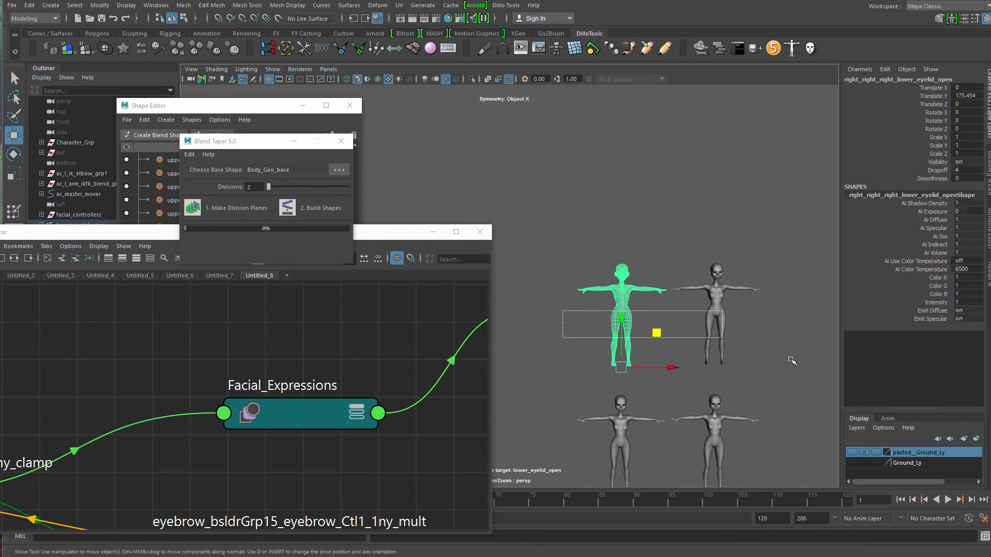
{"action": "left_click_drag", "start_coordinate": [592, 316], "coordinate": [626, 257]}
{"action": "key", "text": "ctrl+z"}
{"action": "middle_click_drag", "start_coordinate": [625, 257], "coordinate": [576, 120], "text": "alt"}
- Move the left_right_lower_eyelid_open mesh along X to about 109, away from its neighbour
{"action": "left_click", "coordinate": [671, 252]}
{"action": "left_click", "coordinate": [670, 282]}
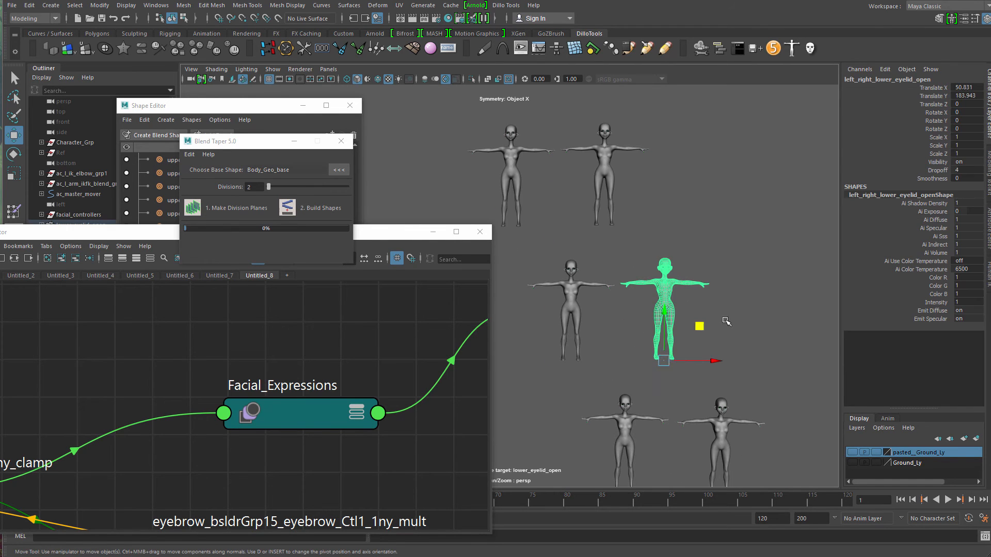
{"action": "left_click_drag", "start_coordinate": [716, 364], "coordinate": [804, 365]}
{"action": "left_click", "coordinate": [675, 346]}
{"action": "key", "text": "ctrl+z"}
{"action": "middle_click_drag", "start_coordinate": [688, 312], "coordinate": [612, 268], "text": "alt"}
{"action": "left_click_drag", "start_coordinate": [732, 321], "coordinate": [687, 320]}
- Make two Blend Taper division planes for the left_right_lower_eyelid_open mesh
{"action": "left_click", "coordinate": [184, 210]}
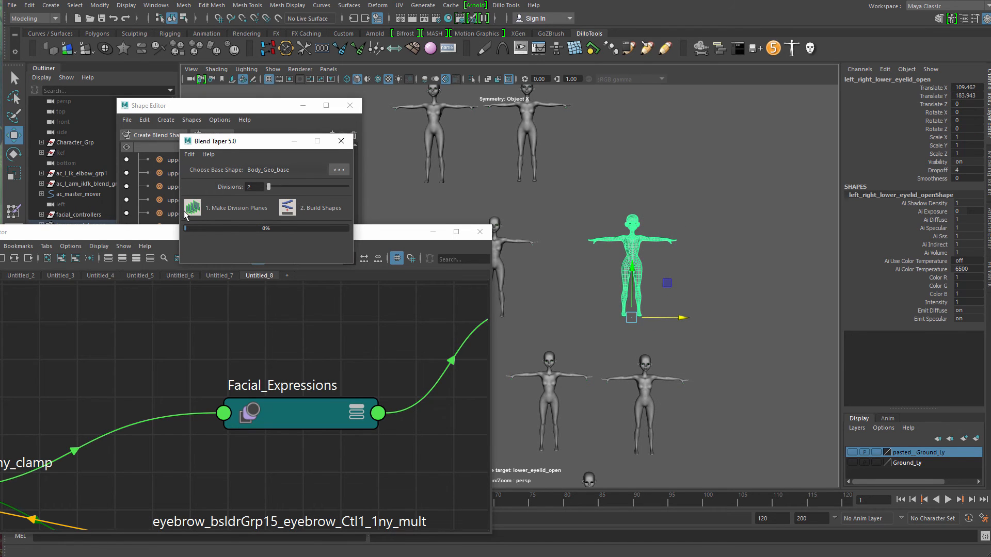
{"action": "scroll", "coordinate": [638, 227], "scroll_direction": "up", "scroll_amount": 5}
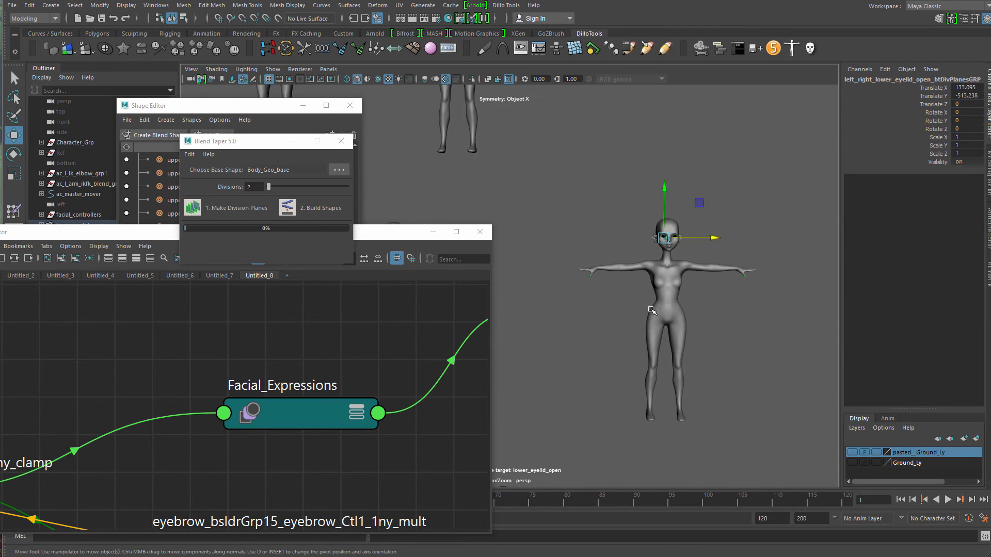
{"action": "middle_click_drag", "start_coordinate": [748, 307], "coordinate": [679, 287], "text": "alt"}
{"action": "scroll", "coordinate": [679, 288], "scroll_direction": "up", "scroll_amount": 5}
{"action": "scroll", "coordinate": [608, 303], "scroll_direction": "up", "scroll_amount": 8}
{"action": "middle_click_drag", "start_coordinate": [679, 247], "coordinate": [593, 379], "text": "alt"}
{"action": "right_click_drag", "start_coordinate": [593, 379], "coordinate": [699, 279], "text": "alt"}
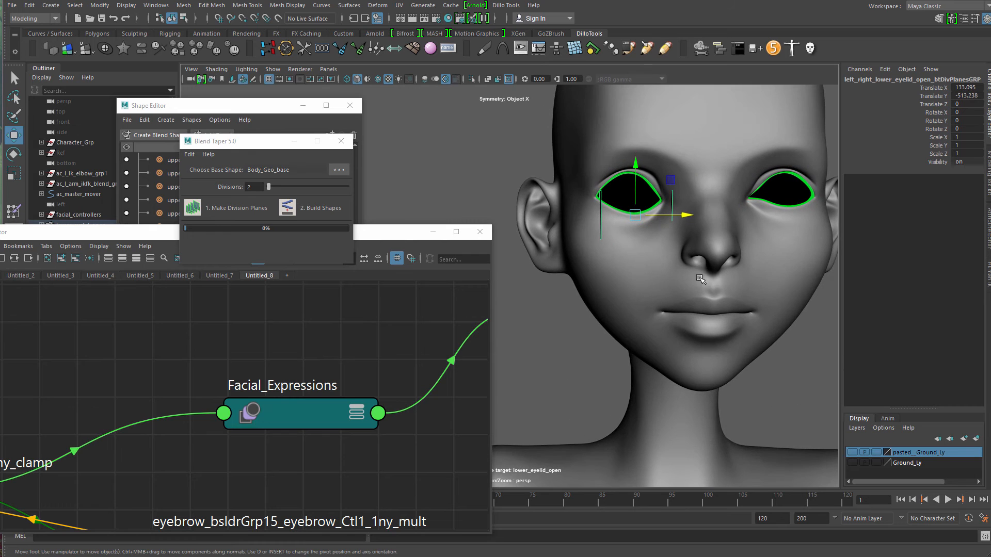
- Place the two division planes at the centre and inner corner of the character's right eye, and build the split shapes
{"action": "left_click", "coordinate": [602, 220]}
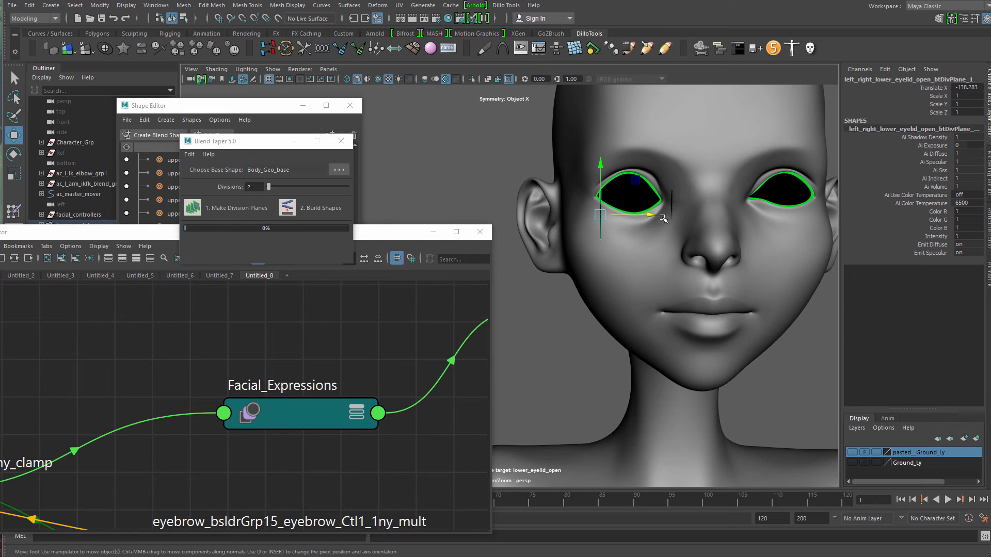
{"action": "left_click_drag", "start_coordinate": [653, 215], "coordinate": [709, 215]}
{"action": "key", "text": "q"}
{"action": "left_click", "coordinate": [672, 205]}
{"action": "key", "text": "w"}
{"action": "left_click", "coordinate": [671, 201]}
{"action": "key", "text": "q"}
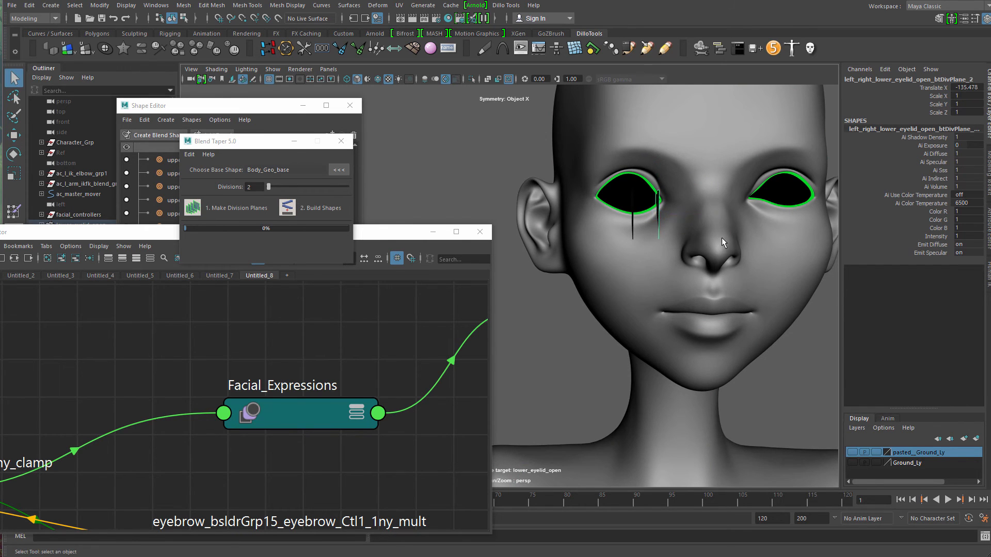
{"action": "left_click", "coordinate": [566, 232]}
{"action": "left_click", "coordinate": [287, 208]}
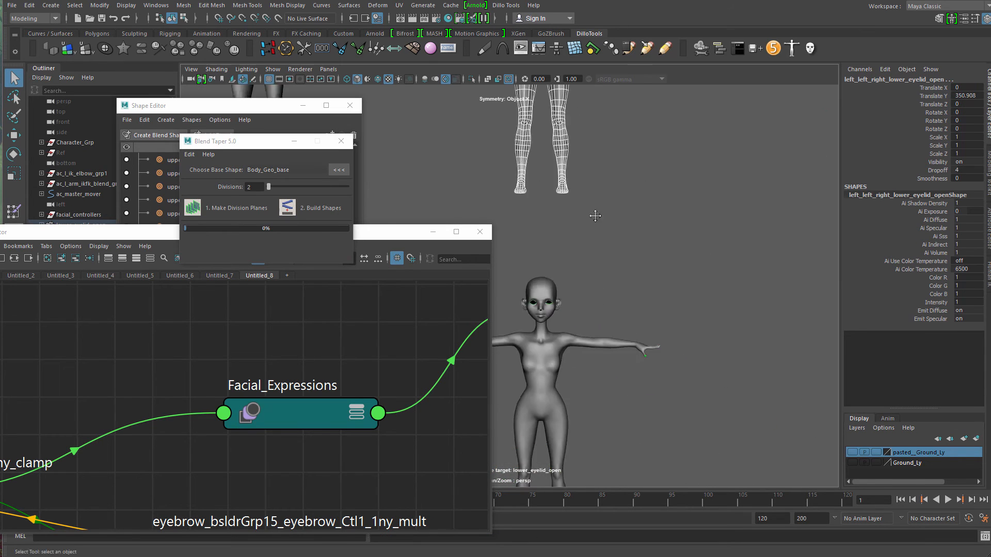
- Move the left_left_right_lower_eyelid_open mesh to about X 140, Y 177, in line with the other section meshes
{"action": "left_click", "coordinate": [661, 174]}
{"action": "key", "text": "w"}
{"action": "left_click_drag", "start_coordinate": [685, 162], "coordinate": [770, 285]}
{"action": "middle_click_drag", "start_coordinate": [688, 284], "coordinate": [674, 259], "text": "alt"}
{"action": "left_click_drag", "start_coordinate": [757, 230], "coordinate": [767, 226]}
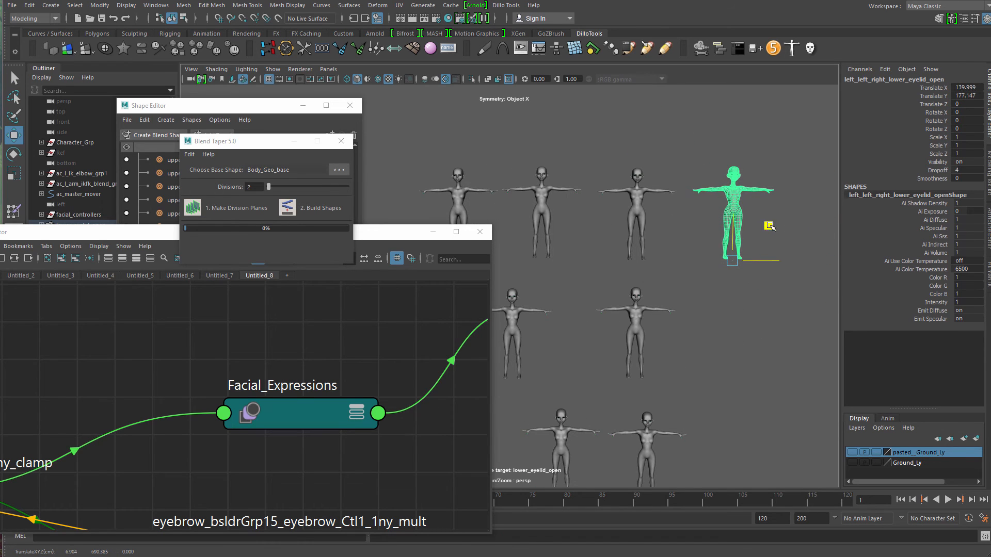
- Delete the intermediate lower eyelid meshes below the row, keeping only the four final section meshes
{"action": "middle_click_drag", "start_coordinate": [767, 226], "coordinate": [785, 221], "text": "alt"}
{"action": "scroll", "coordinate": [774, 220], "scroll_direction": "down", "scroll_amount": 5}
{"action": "left_click_drag", "start_coordinate": [467, 151], "coordinate": [702, 244]}
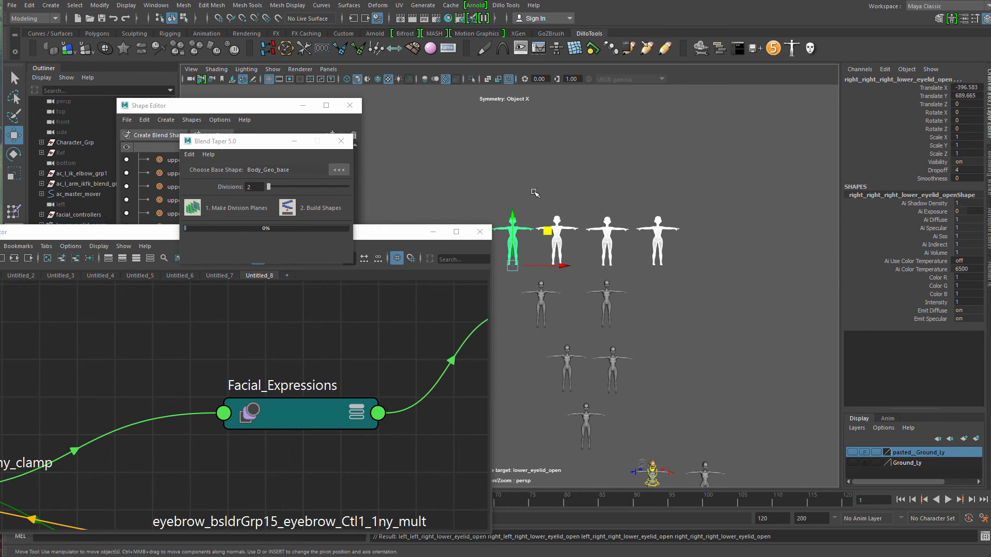
{"action": "middle_click_drag", "start_coordinate": [737, 353], "coordinate": [706, 272], "text": "alt"}
{"action": "left_click", "coordinate": [705, 272]}
{"action": "left_click_drag", "start_coordinate": [723, 202], "coordinate": [512, 349]}
- Move the four eyelid section meshes together down toward the character, with right_right_right_lower_eyelid_open at about X -233, Y 458
{"action": "left_click", "coordinate": [494, 130]}
{"action": "left_click_drag", "start_coordinate": [493, 131], "coordinate": [707, 192]}
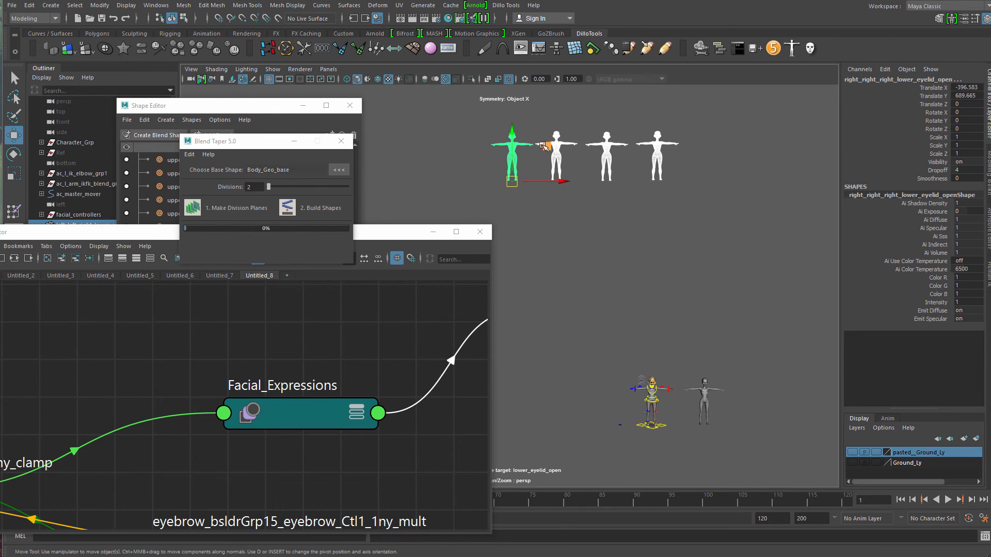
{"action": "left_click_drag", "start_coordinate": [543, 145], "coordinate": [600, 227]}
{"action": "left_click", "coordinate": [523, 222]}
{"action": "left_click", "coordinate": [434, 232]}
{"action": "left_click_drag", "start_coordinate": [529, 281], "coordinate": [570, 232]}
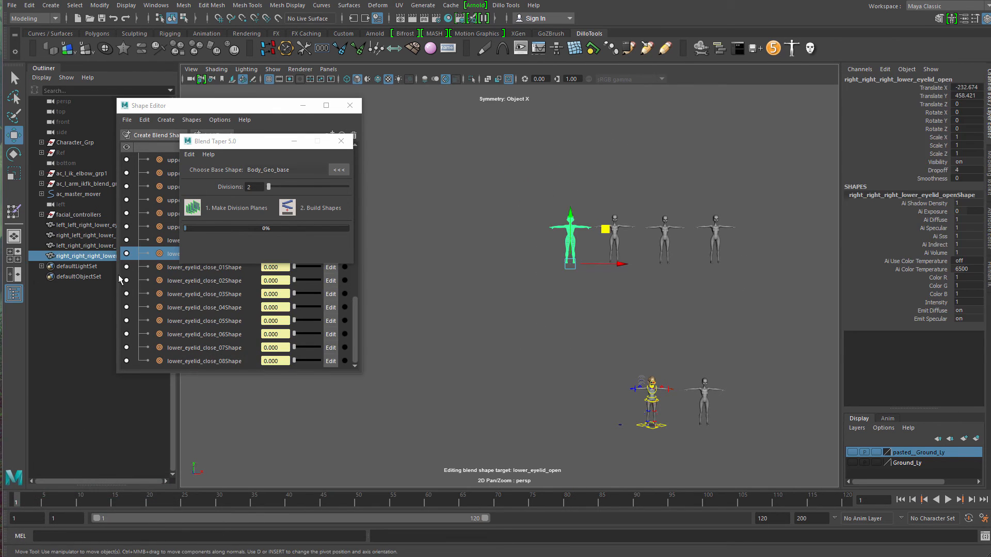
- Turn off editing of the lower_eyelid_open target and rename the right_right_right_lower_eyelid_open mesh as lower_eyelid_open_01
{"action": "left_click_drag", "start_coordinate": [237, 108], "coordinate": [359, 126]}
{"action": "left_click", "coordinate": [123, 252]}
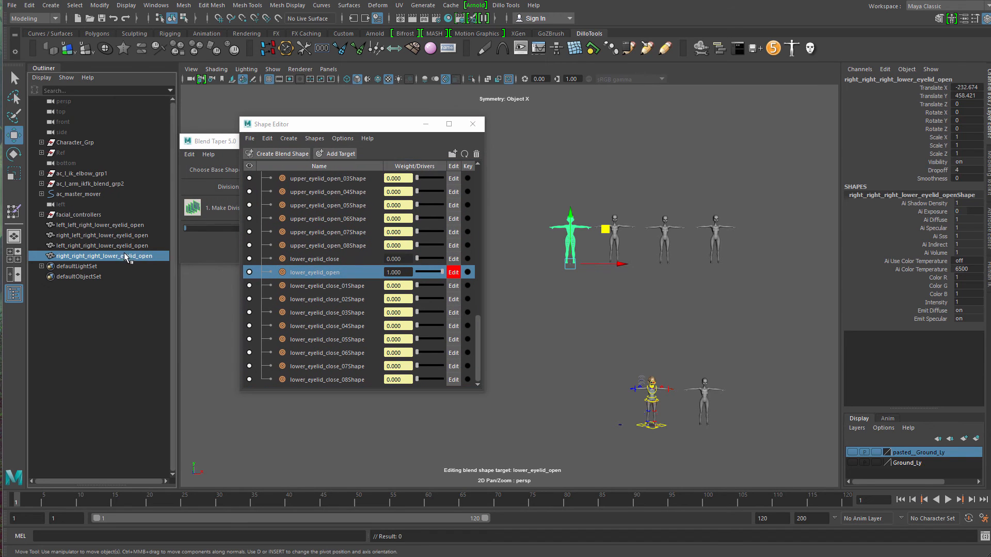
{"action": "double_click", "coordinate": [124, 254]}
{"action": "type", "text": "eye"}
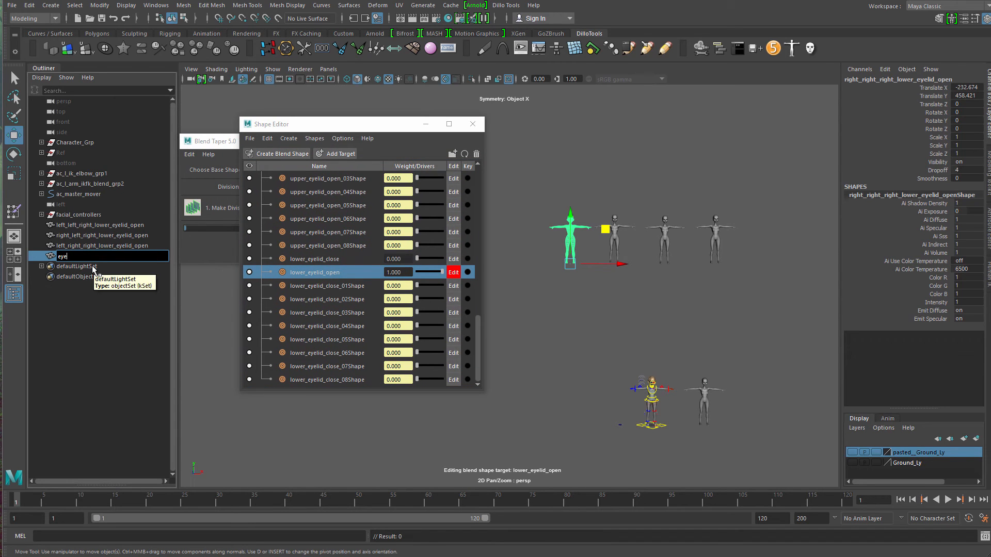
{"action": "left_click", "coordinate": [453, 272]}
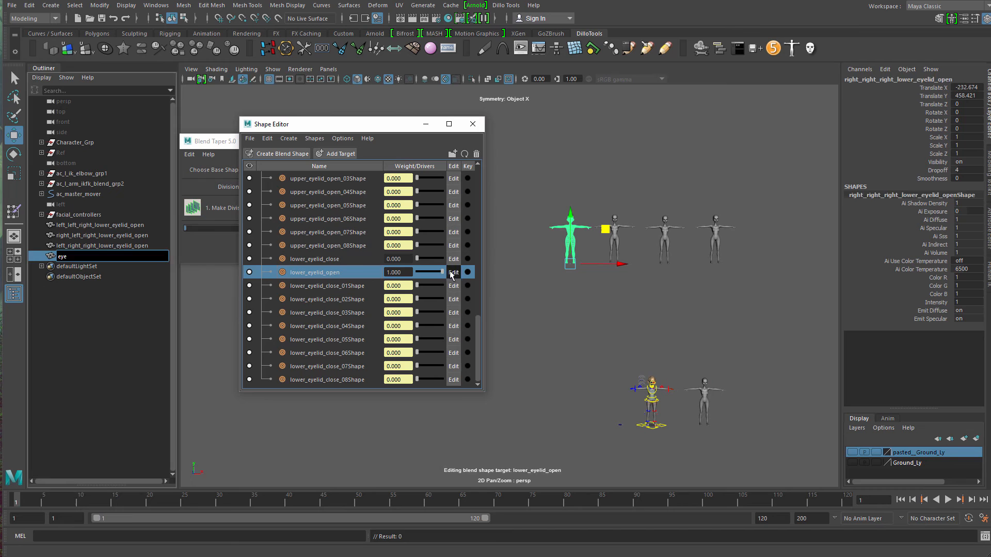
{"action": "double_click", "coordinate": [91, 258]}
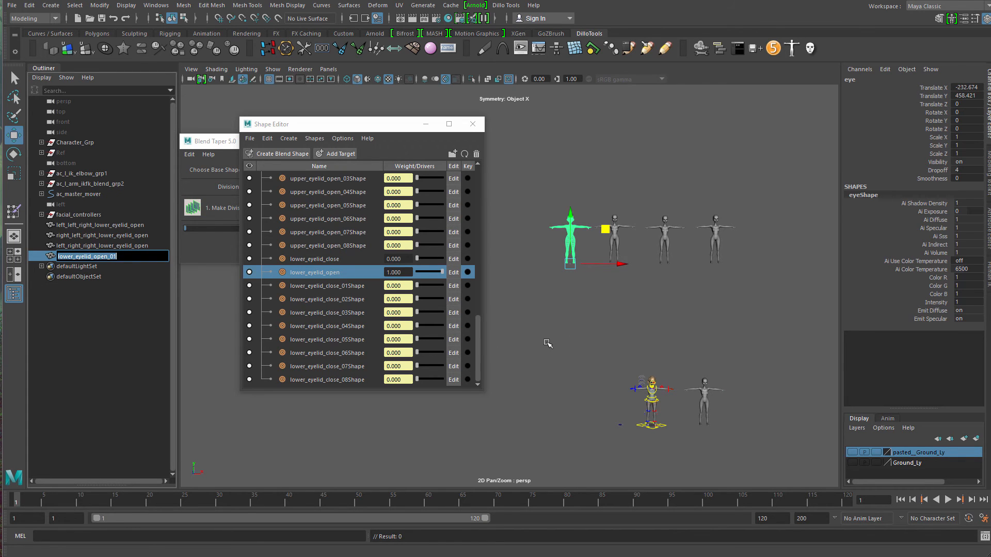
{"action": "key", "text": "Return"}
- Rename the left_right_right, right_left_right and left_left_right meshes as lower_eyelid_open_02, lower_eyelid_open_03 and lower_eyelid_open_04
{"action": "left_click", "coordinate": [129, 246]}
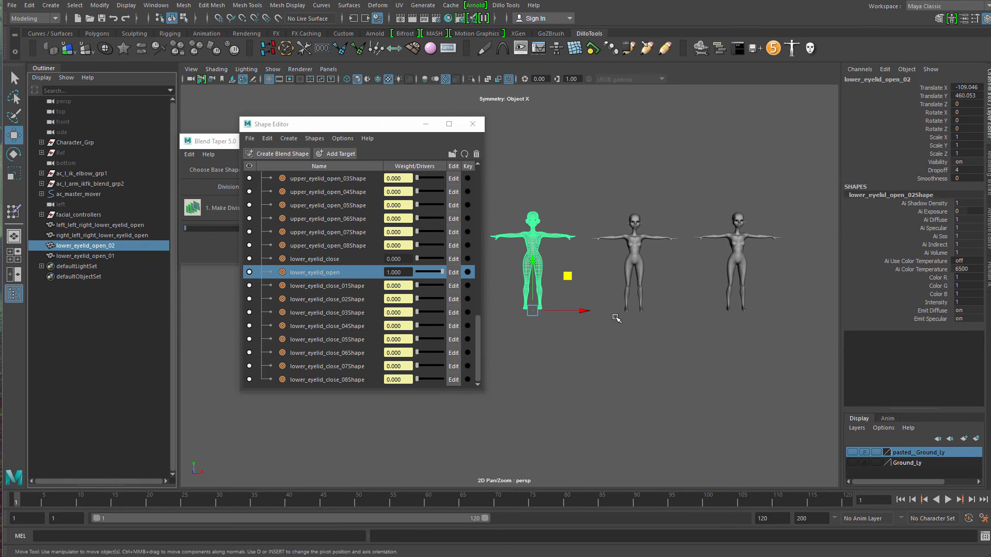
{"action": "left_click", "coordinate": [118, 236]}
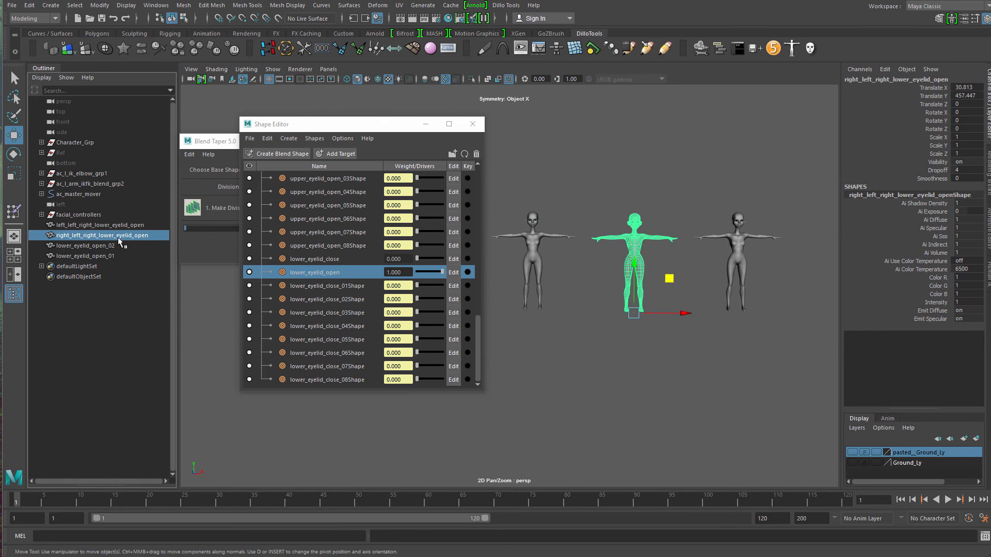
{"action": "double_click", "coordinate": [117, 236]}
{"action": "type", "text": "lower_eyelid_open_03"}
{"action": "key", "text": "Return"}
{"action": "left_click", "coordinate": [123, 225]}
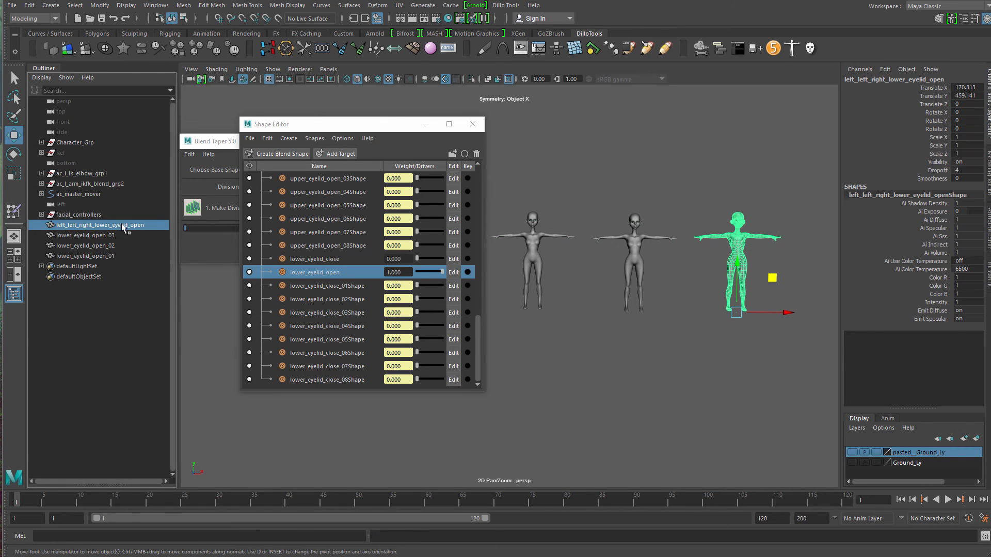
{"action": "double_click", "coordinate": [124, 225]}
{"action": "type", "text": "lower_eyelid_open_04"}
- Reorder the four renamed meshes in the Outliner to run from lower_eyelid_open_01 to lower_eyelid_open_04
{"action": "left_click", "coordinate": [117, 256]}
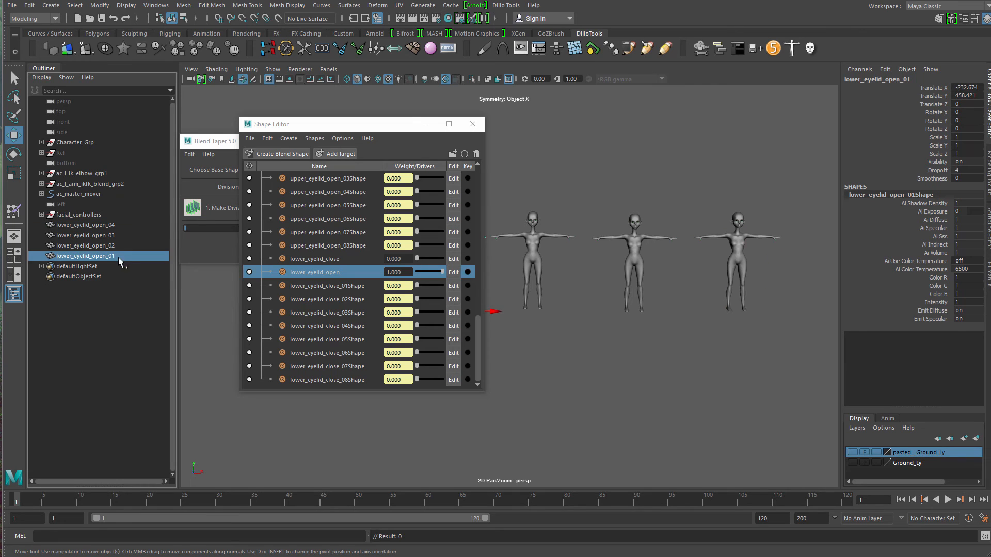
{"action": "left_click_drag", "start_coordinate": [121, 227], "coordinate": [129, 249]}
{"action": "left_click", "coordinate": [123, 234]}
{"action": "left_click", "coordinate": [126, 224]}
{"action": "left_click", "coordinate": [130, 255]}
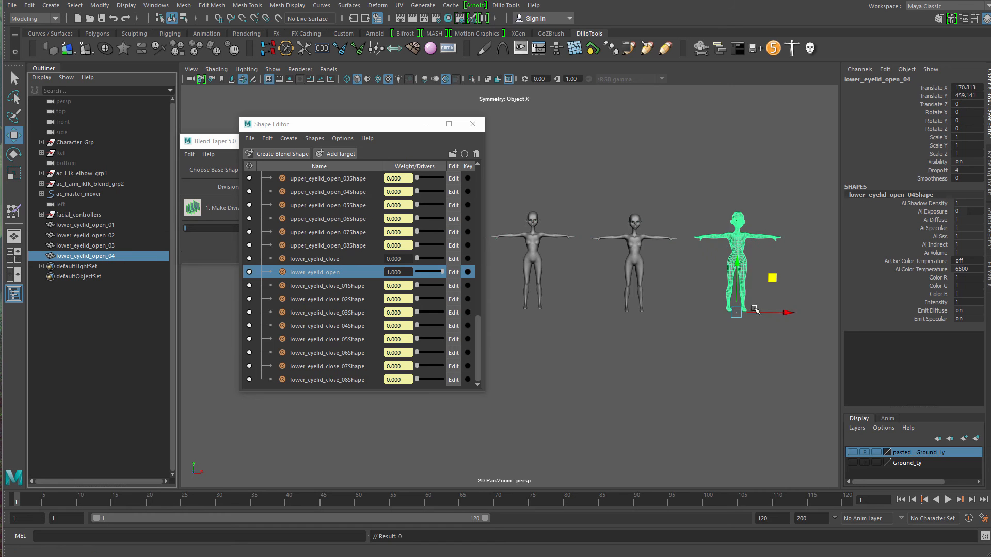
- Duplicate lower_eyelid_open_04 and lower_eyelid_open_03 in turn, moving each copy along X to extend the row
{"action": "scroll", "coordinate": [499, 213], "scroll_direction": "down", "scroll_amount": 2}
{"action": "left_click_drag", "start_coordinate": [361, 126], "coordinate": [146, 159]}
{"action": "scroll", "coordinate": [746, 302], "scroll_direction": "down", "scroll_amount": 1}
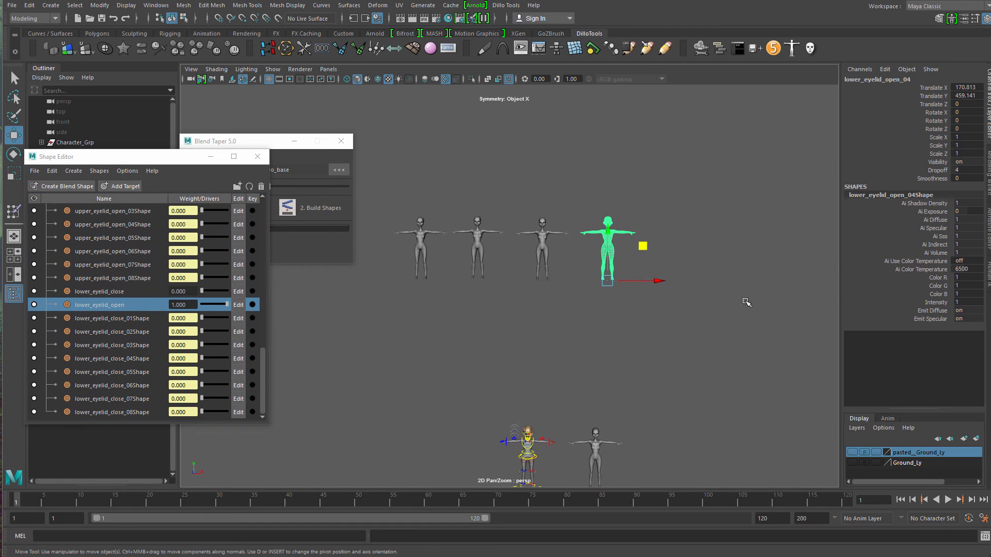
{"action": "left_click_drag", "start_coordinate": [654, 284], "coordinate": [719, 286]}
{"action": "left_click", "coordinate": [545, 274]}
{"action": "left_click", "coordinate": [545, 274]}
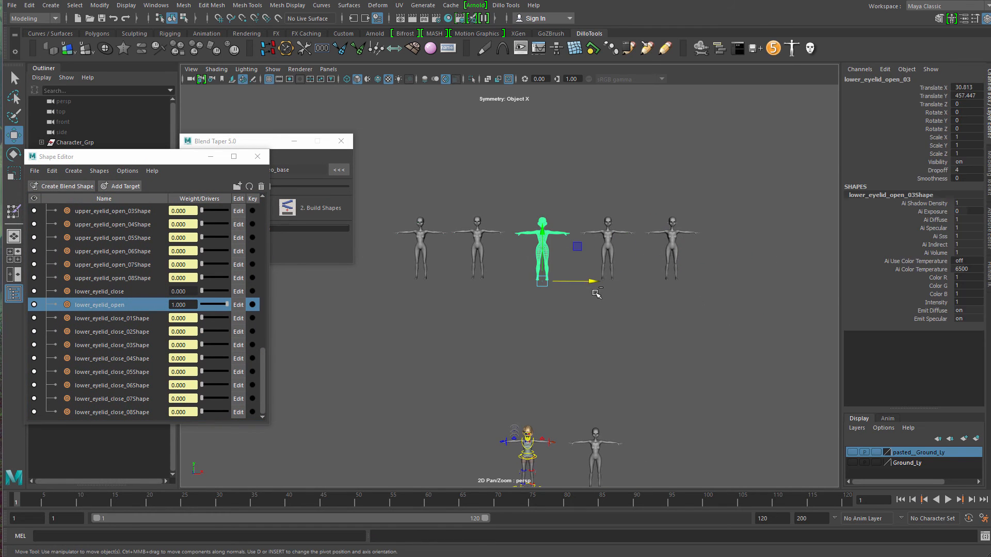
{"action": "left_click_drag", "start_coordinate": [590, 279], "coordinate": [774, 287]}
- Duplicate lower_eyelid_open_02 and lower_eyelid_open_01 in turn, moving the copies to the row's end, the last at about X 664
{"action": "left_click", "coordinate": [460, 250]}
{"action": "left_click", "coordinate": [477, 253]}
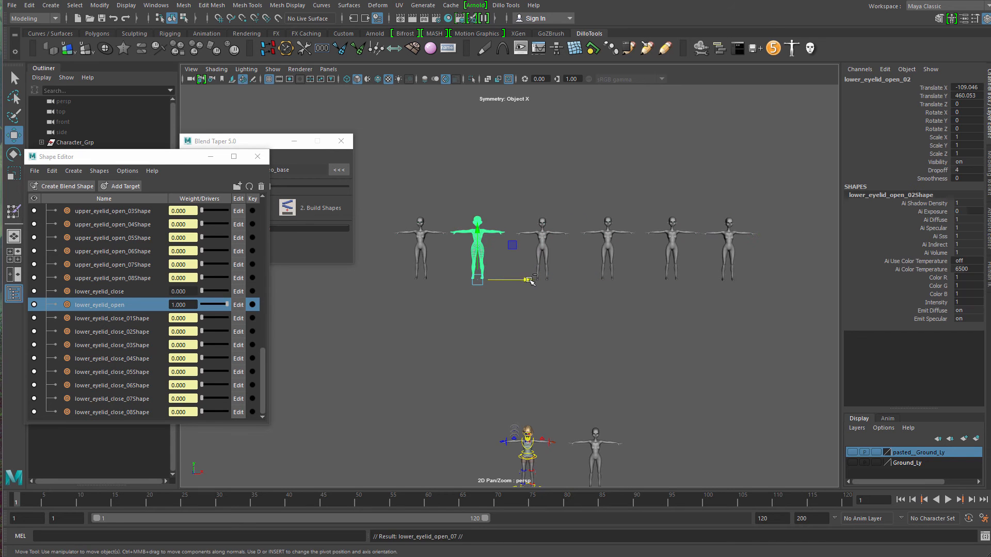
{"action": "left_click_drag", "start_coordinate": [525, 281], "coordinate": [759, 282]}
{"action": "left_click_drag", "start_coordinate": [823, 296], "coordinate": [836, 295]}
{"action": "left_click", "coordinate": [748, 321]}
{"action": "left_click", "coordinate": [416, 266]}
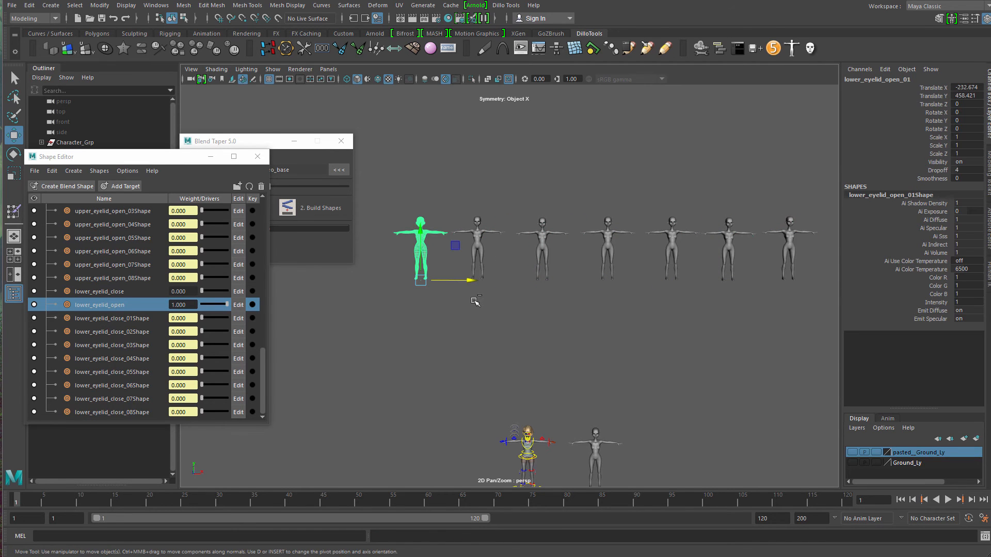
{"action": "left_click_drag", "start_coordinate": [486, 282], "coordinate": [891, 301]}
{"action": "scroll", "coordinate": [398, 320], "scroll_direction": "down", "scroll_amount": 4}
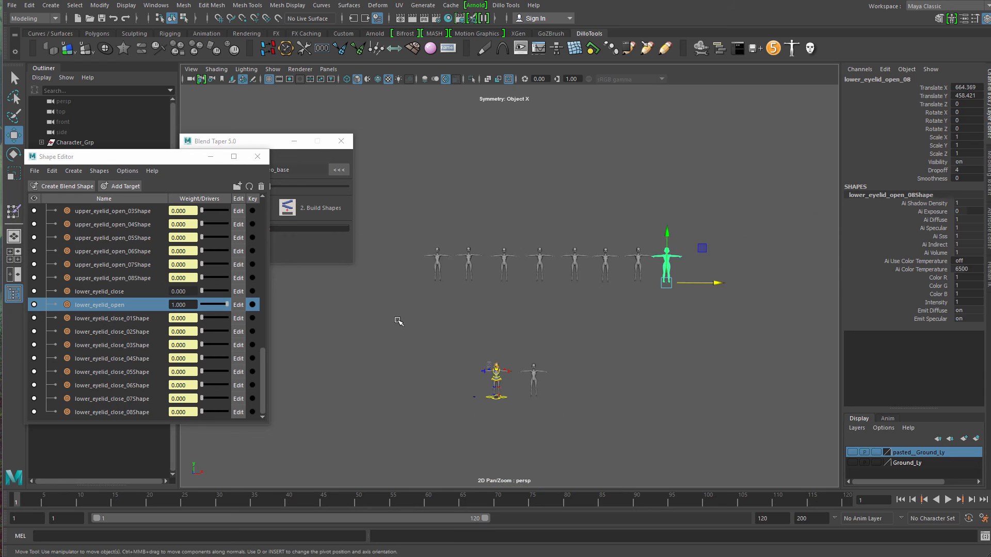
- Add the eight lower_eyelid_open section meshes, selected in order from 01 to 08, as targets of the Facial_Expressions blend shape
{"action": "left_click", "coordinate": [411, 294]}
{"action": "key", "text": "q"}
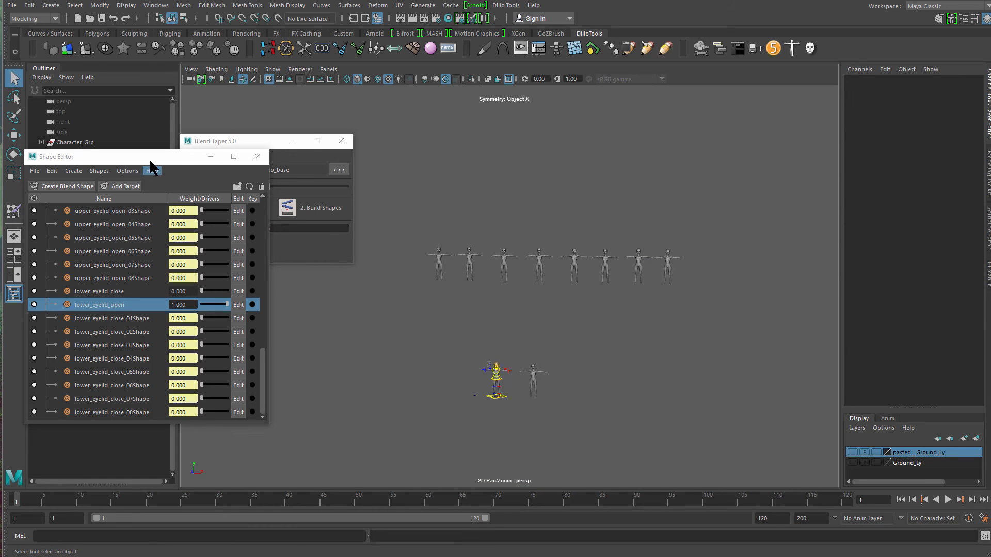
{"action": "left_click_drag", "start_coordinate": [151, 158], "coordinate": [175, 217]}
{"action": "left_click", "coordinate": [439, 266]}
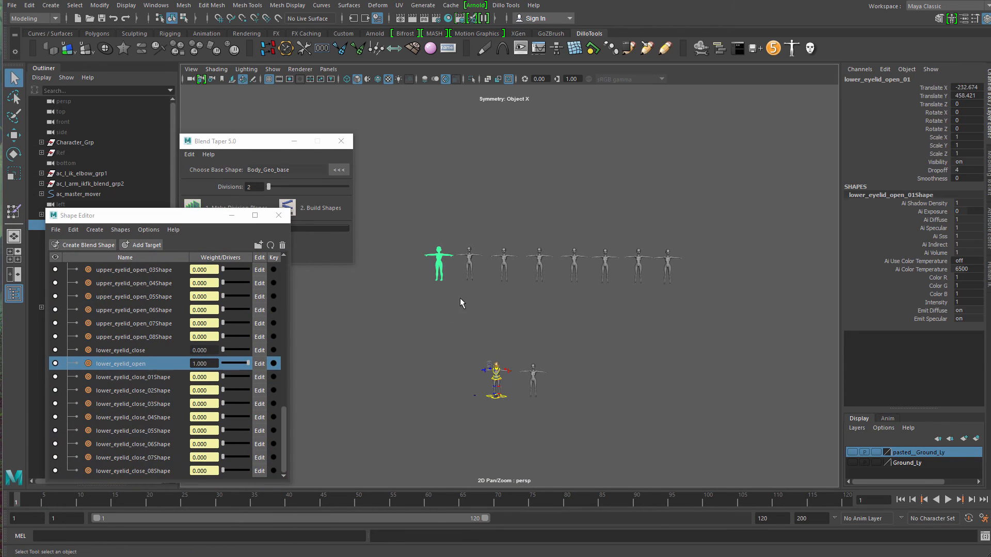
{"action": "left_click", "coordinate": [469, 264], "text": "shift"}
{"action": "left_click", "coordinate": [540, 268], "text": "shift"}
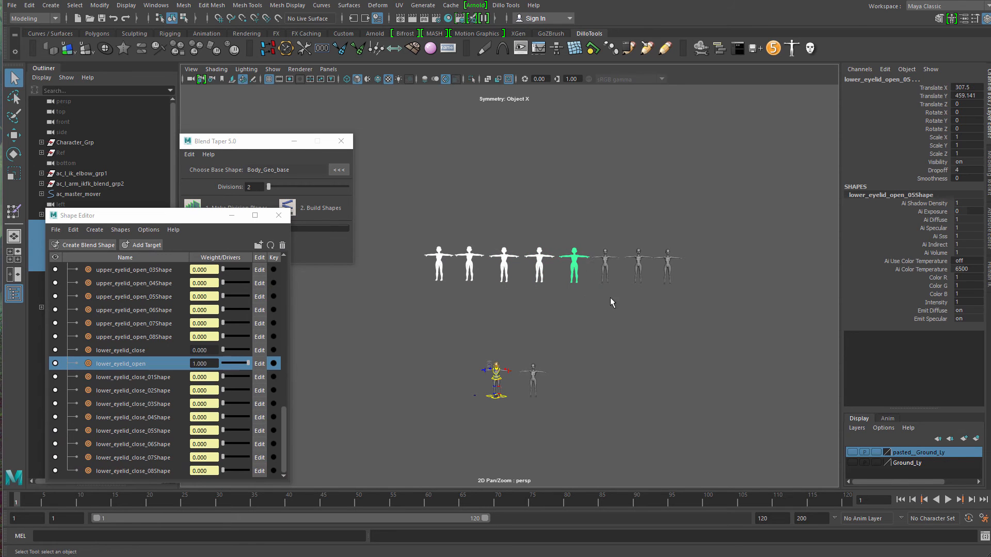
{"action": "left_click", "coordinate": [605, 264], "text": "shift"}
{"action": "left_click", "coordinate": [638, 263], "text": "shift"}
{"action": "left_click", "coordinate": [668, 264], "text": "shift"}
{"action": "left_click_drag", "start_coordinate": [170, 216], "coordinate": [292, 191]}
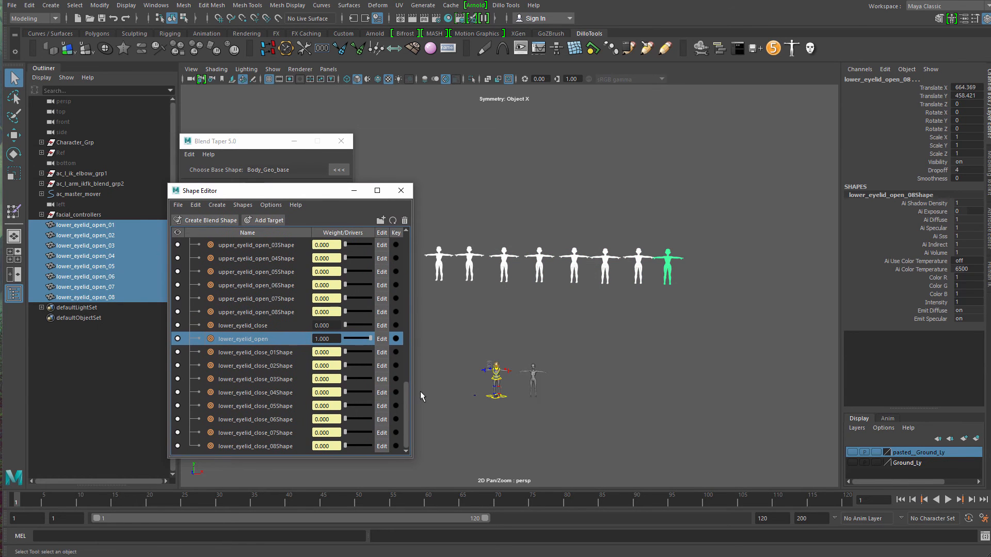
{"action": "left_click_drag", "start_coordinate": [405, 397], "coordinate": [408, 243]}
{"action": "right_click", "coordinate": [231, 245]}
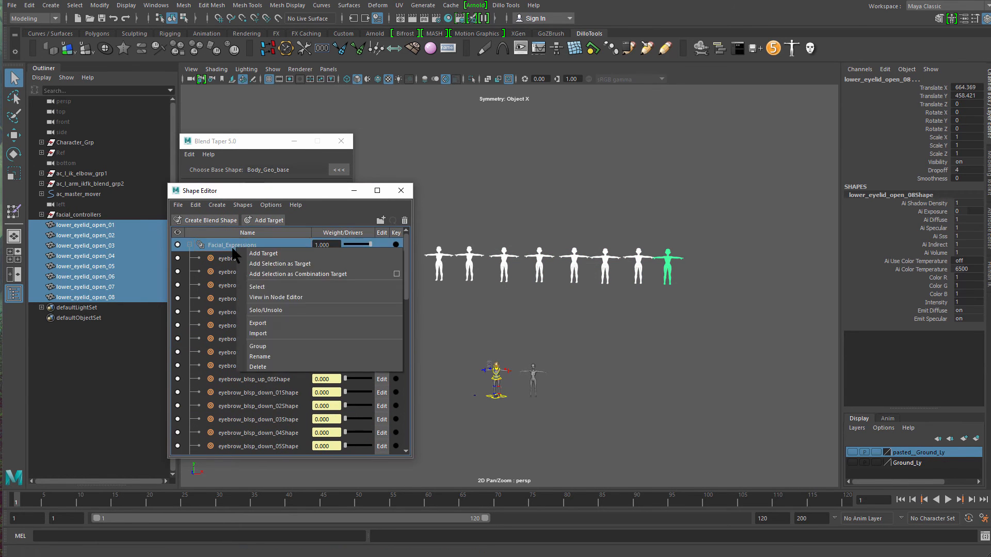
{"action": "left_click", "coordinate": [304, 263]}
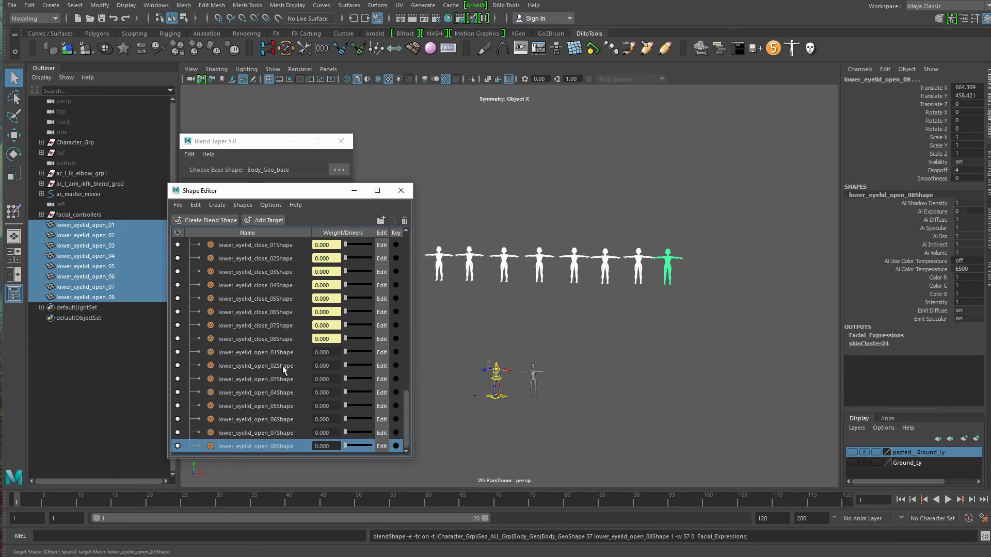
- Select the eight new lower_eyelid_open targets in the Shape Editor and examine the rigged character's face up close
{"action": "left_click", "coordinate": [256, 447], "text": "shift"}
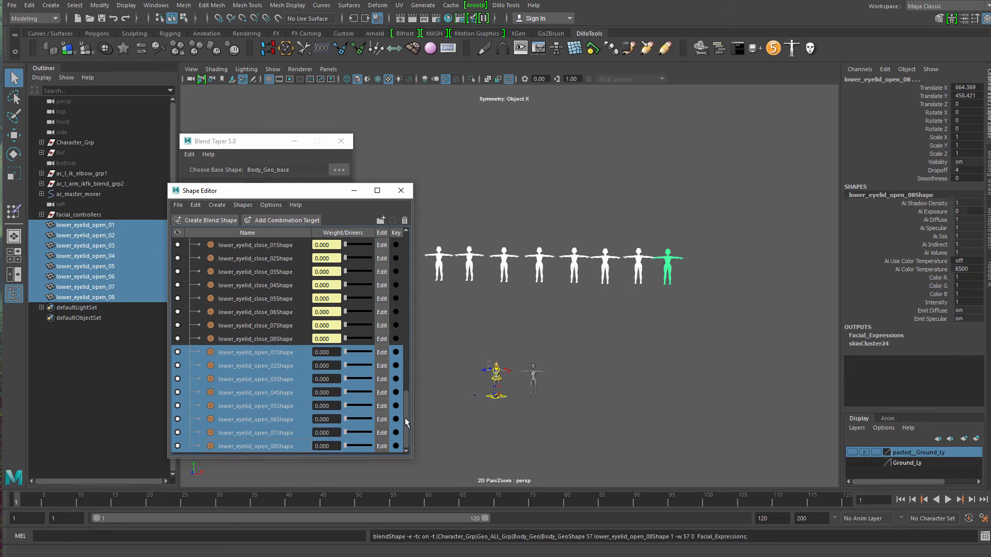
{"action": "mouse_move", "coordinate": [405, 418]}
{"action": "left_mouse_down"}
{"action": "mouse_move", "coordinate": [422, 308]}
{"action": "mouse_move", "coordinate": [434, 293]}
{"action": "mouse_move", "coordinate": [410, 428]}
{"action": "left_mouse_up"}
{"action": "middle_click_drag", "start_coordinate": [578, 302], "coordinate": [634, 191], "text": "alt"}
{"action": "scroll", "coordinate": [634, 191], "scroll_direction": "up", "scroll_amount": 4}
{"action": "middle_click_drag", "start_coordinate": [723, 335], "coordinate": [674, 325], "text": "alt"}
{"action": "scroll", "coordinate": [674, 324], "scroll_direction": "up", "scroll_amount": 3}
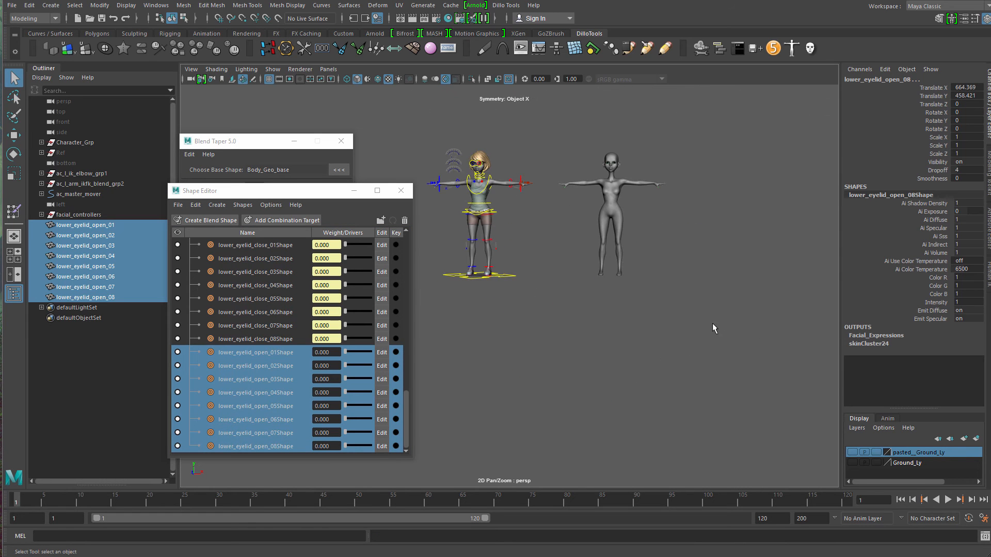
{"action": "middle_click_drag", "start_coordinate": [539, 409], "coordinate": [636, 471], "text": "alt"}
{"action": "scroll", "coordinate": [635, 473], "scroll_direction": "up", "scroll_amount": 4}
{"action": "middle_click_drag", "start_coordinate": [755, 395], "coordinate": [666, 411], "text": "alt"}
{"action": "scroll", "coordinate": [664, 411], "scroll_direction": "up", "scroll_amount": 4}
{"action": "middle_click_drag", "start_coordinate": [717, 379], "coordinate": [694, 524], "text": "alt"}
{"action": "scroll", "coordinate": [695, 525], "scroll_direction": "up", "scroll_amount": 4}
{"action": "scroll", "coordinate": [616, 338], "scroll_direction": "up", "scroll_amount": 4}
{"action": "middle_click_drag", "start_coordinate": [616, 338], "coordinate": [605, 330], "text": "alt"}
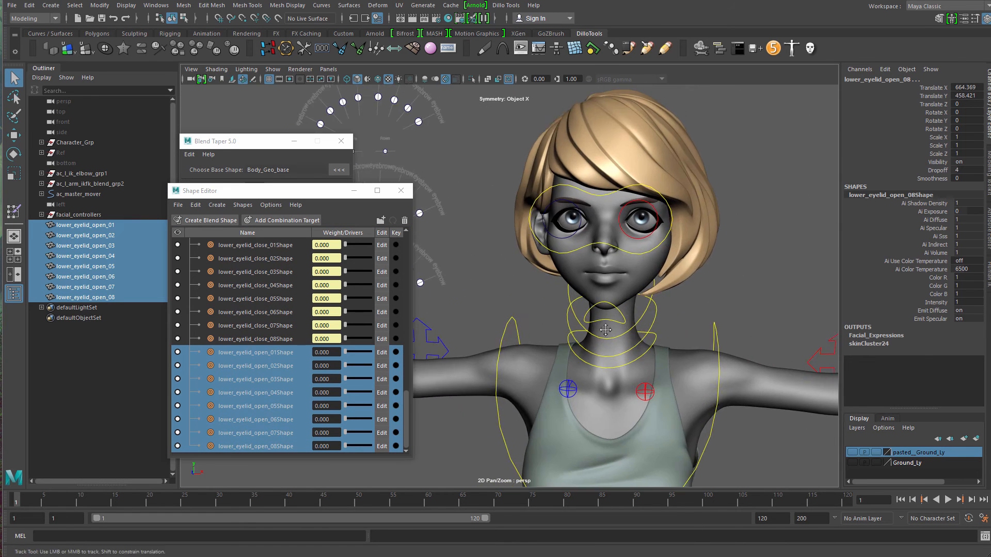
{"action": "scroll", "coordinate": [634, 320], "scroll_direction": "up", "scroll_amount": 3}
{"action": "left_click_drag", "start_coordinate": [406, 414], "coordinate": [343, 379]}
{"action": "scroll", "coordinate": [743, 300], "scroll_direction": "up", "scroll_amount": 2}
{"action": "left_click", "coordinate": [743, 300]}
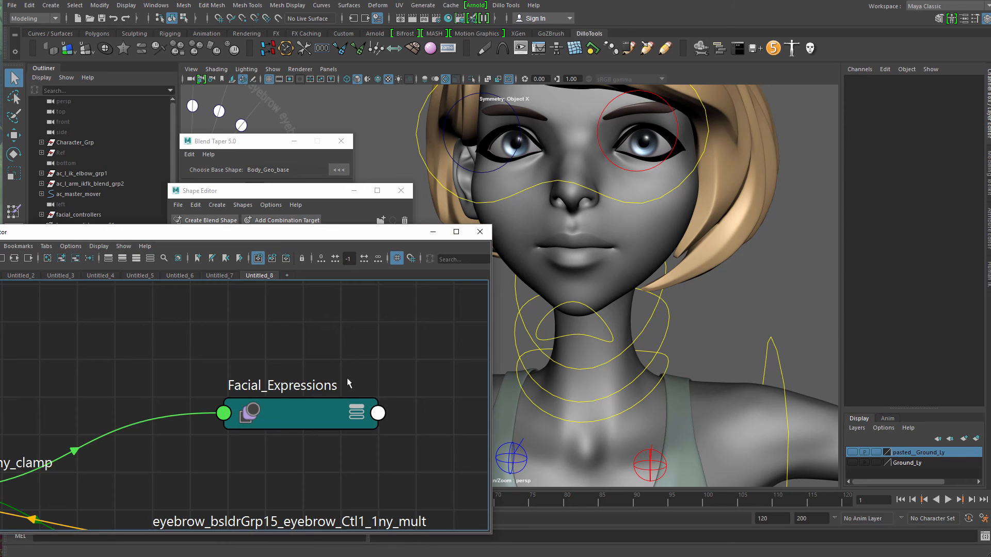
- Select the Facial_Expressions node and look through its list of target weight channels
{"action": "left_click", "coordinate": [310, 410]}
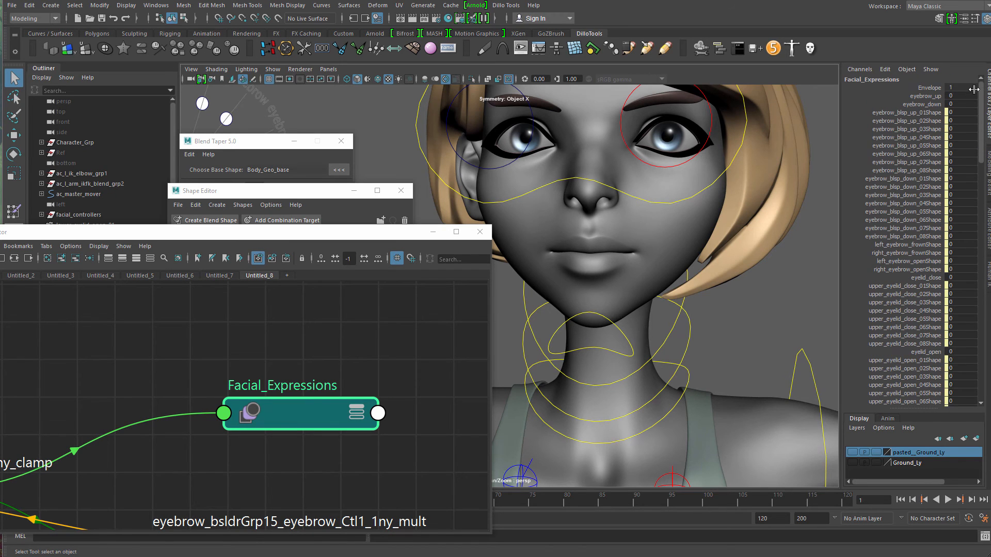
{"action": "scroll", "coordinate": [982, 142], "scroll_direction": "down", "scroll_amount": 4}
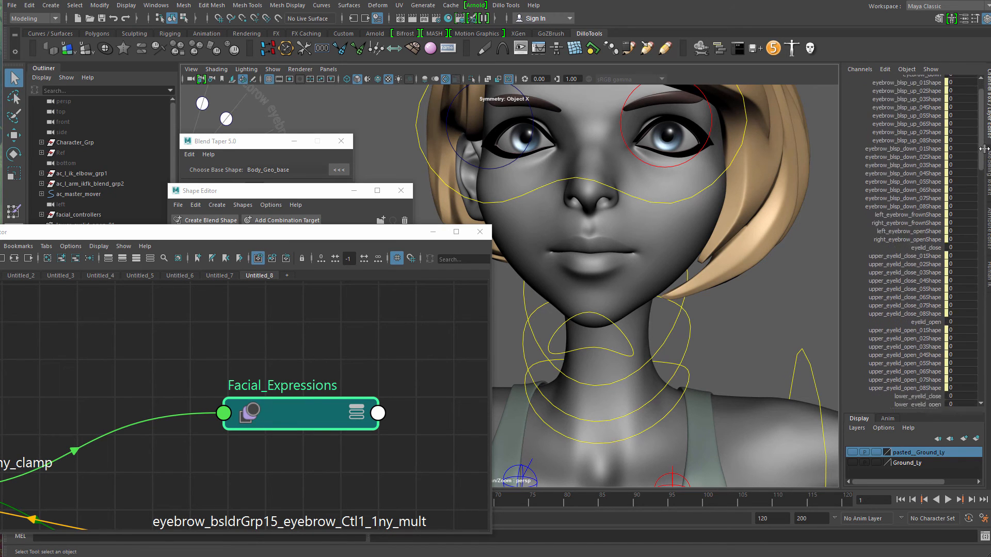
{"action": "scroll", "coordinate": [863, 223], "scroll_direction": "up", "scroll_amount": 4}
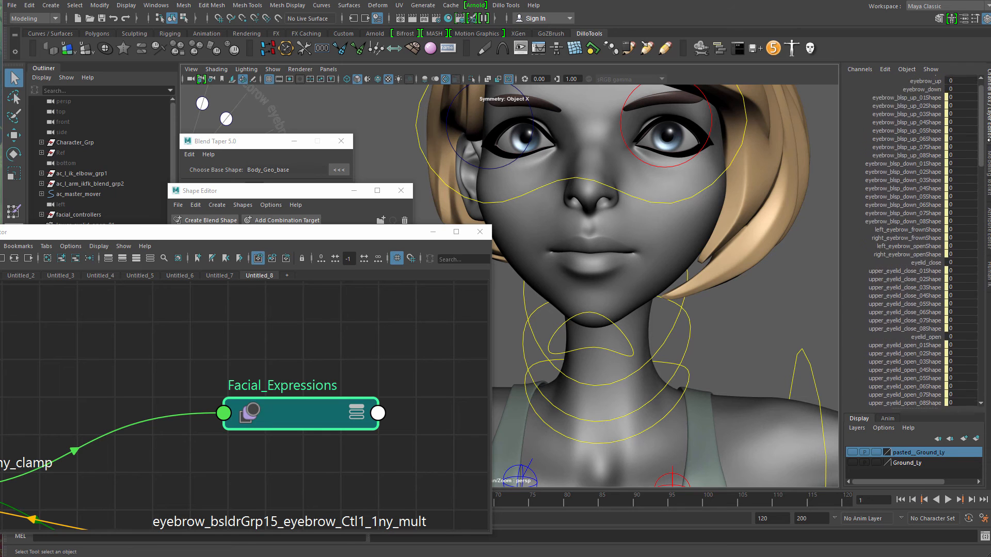
{"action": "mouse_move", "coordinate": [979, 149]}
{"action": "left_mouse_down"}
{"action": "mouse_move", "coordinate": [979, 216]}
{"action": "mouse_move", "coordinate": [976, 142]}
{"action": "left_mouse_up"}
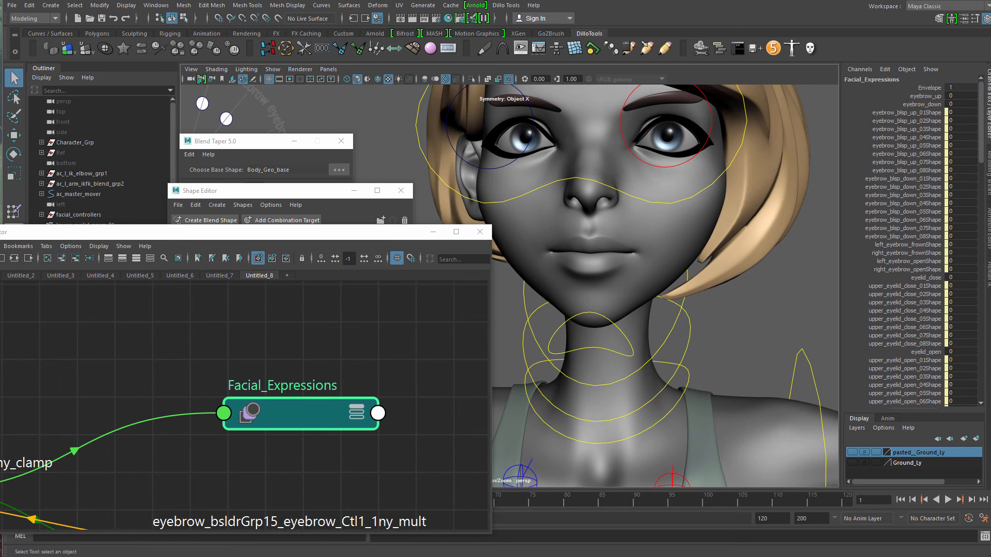
- Examine the lower_eyelid_open channels of Facial_Expressions and the character's face, picking the lower_eyelid_open_01Shape channel
{"action": "left_click_drag", "start_coordinate": [978, 141], "coordinate": [979, 221]}
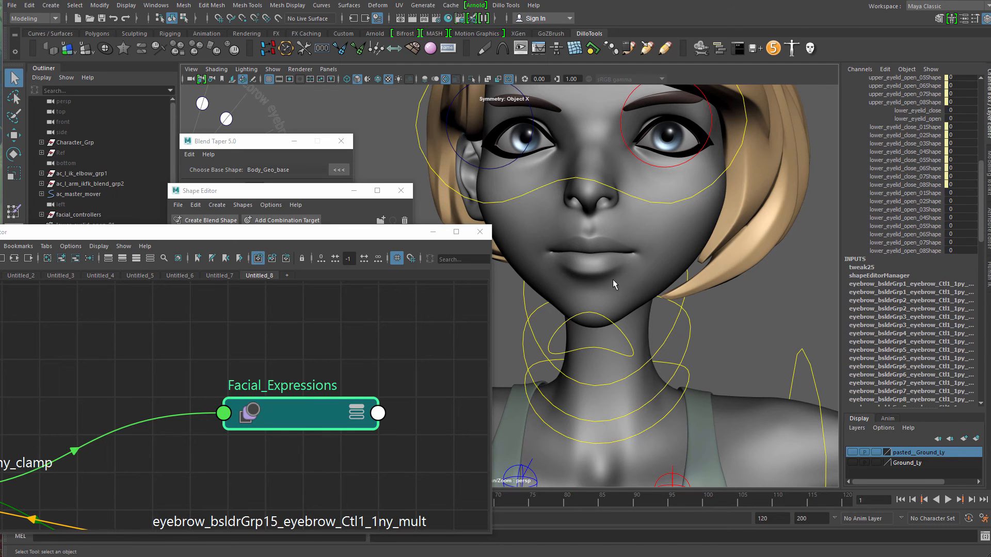
{"action": "left_click_drag", "start_coordinate": [612, 280], "coordinate": [723, 287], "text": "alt"}
{"action": "right_click_drag", "start_coordinate": [723, 286], "coordinate": [701, 302], "text": "alt"}
{"action": "middle_click_drag", "start_coordinate": [681, 281], "coordinate": [697, 306], "text": "alt"}
{"action": "right_click_drag", "start_coordinate": [696, 307], "coordinate": [633, 293], "text": "alt"}
{"action": "left_click_drag", "start_coordinate": [679, 297], "coordinate": [920, 194], "text": "alt"}
{"action": "left_click", "coordinate": [921, 194]}
{"action": "middle_click_drag", "start_coordinate": [714, 243], "coordinate": [720, 264], "text": "alt"}
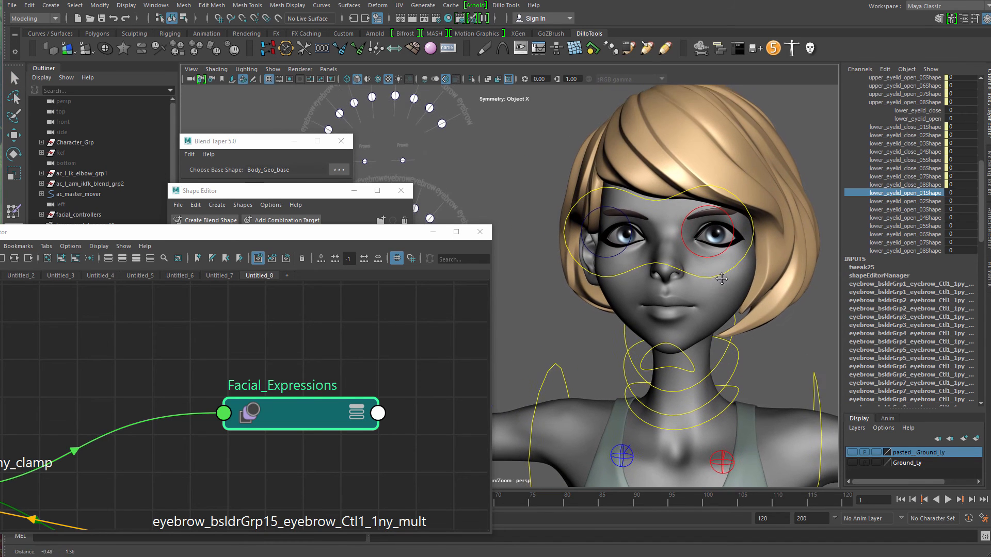
{"action": "middle_click_drag", "start_coordinate": [804, 233], "coordinate": [804, 242], "text": "alt"}
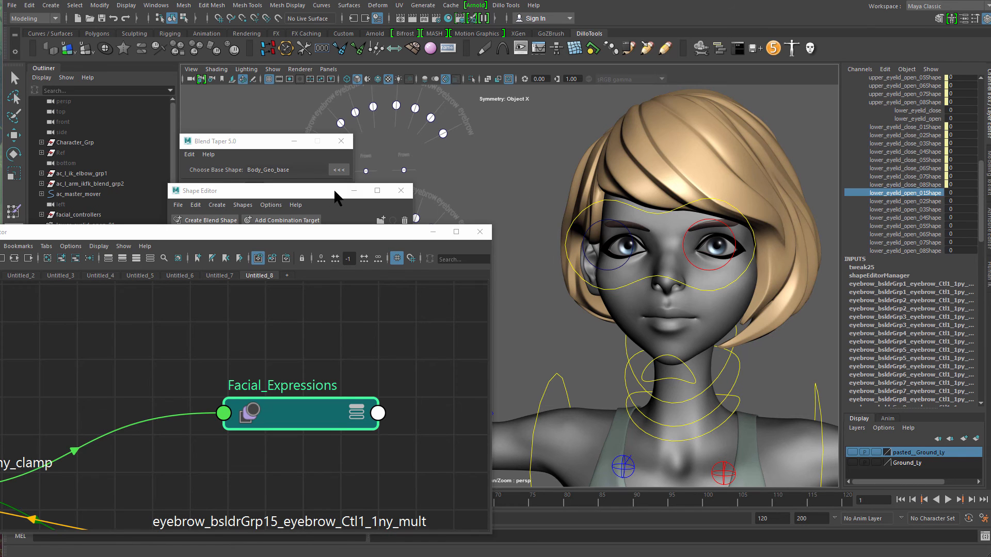
- Minimize the Shape Editor and Blend Taper windows and move the Node Editor aside to uncover the two arcs of eyebrow slider controls
{"action": "left_click", "coordinate": [354, 190]}
{"action": "left_click", "coordinate": [294, 141]}
{"action": "left_click_drag", "start_coordinate": [341, 233], "coordinate": [171, 248]}
{"action": "middle_click_drag", "start_coordinate": [466, 189], "coordinate": [559, 105], "text": "alt"}
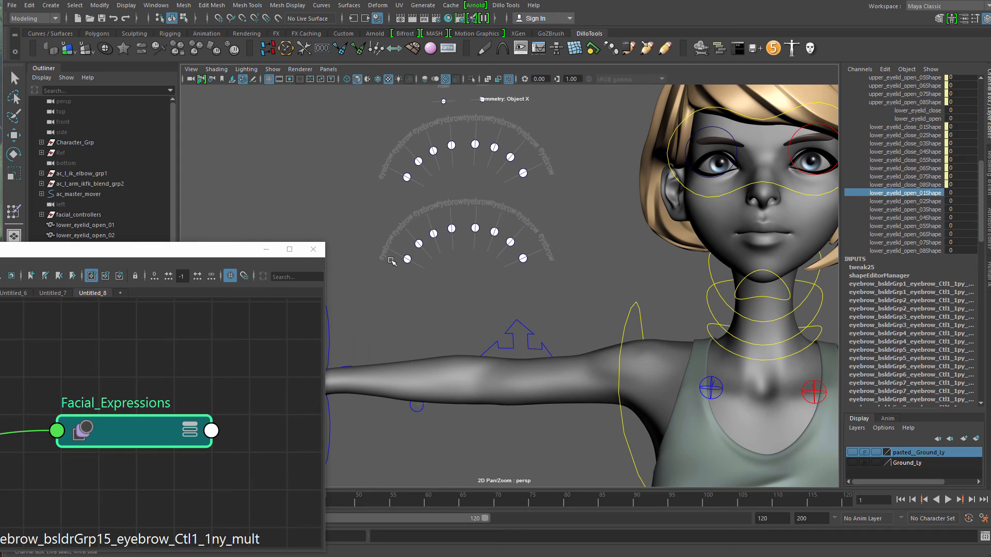
- Select the first control of the lower eyebrow arc and open the Sliders tool window beside the arcs
{"action": "key", "text": "q"}
{"action": "left_click", "coordinate": [406, 278]}
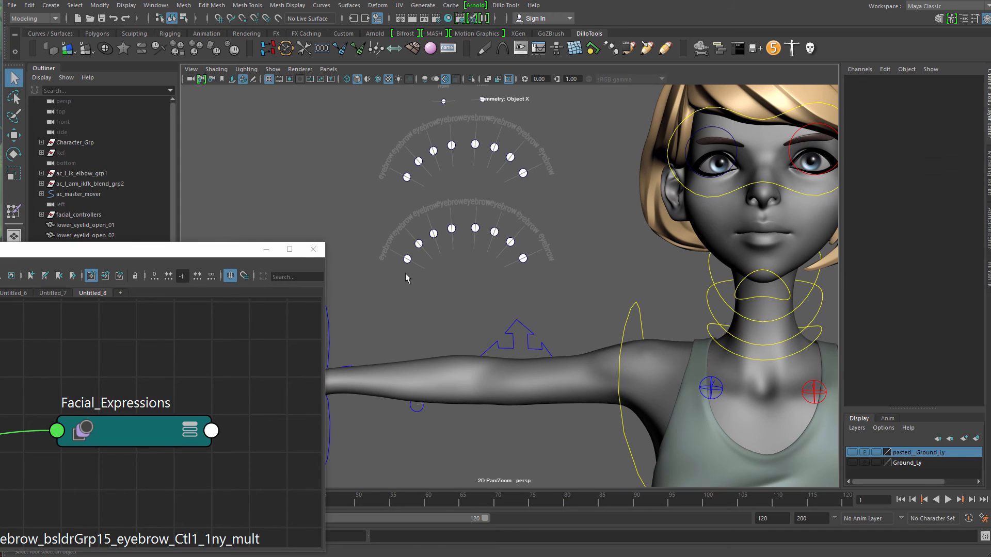
{"action": "left_click", "coordinate": [407, 258]}
{"action": "right_click", "coordinate": [408, 261]}
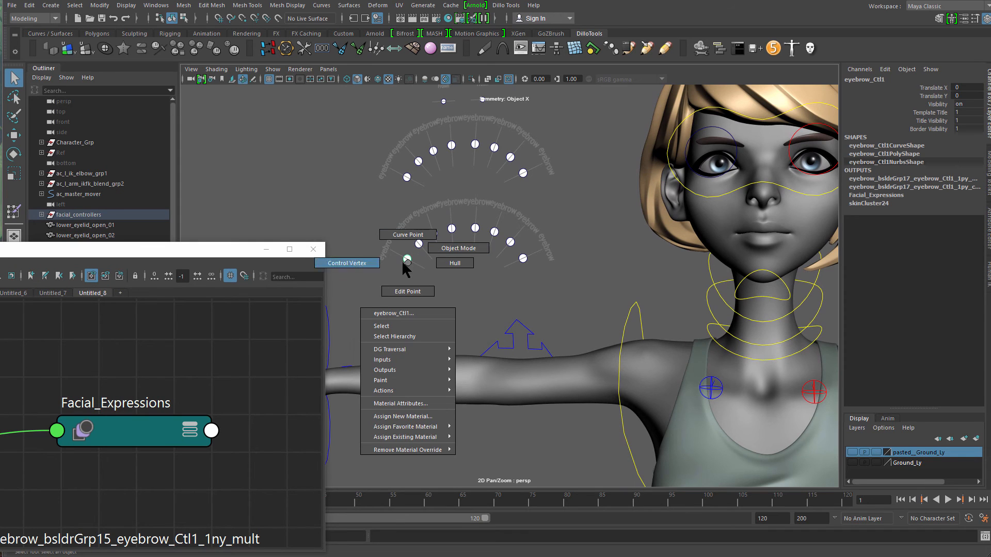
{"action": "left_click", "coordinate": [374, 49]}
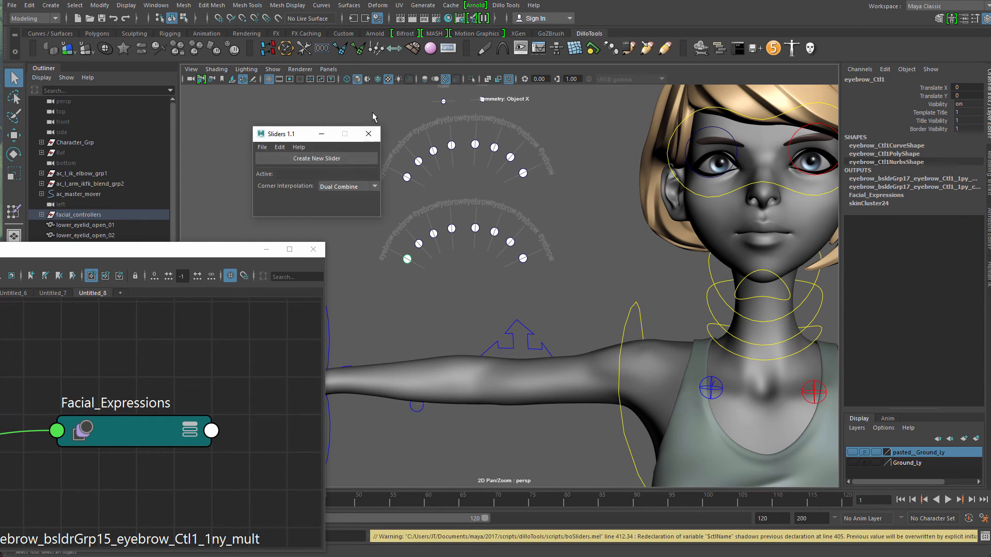
{"action": "left_click_drag", "start_coordinate": [288, 133], "coordinate": [241, 125]}
- Set the lower arc's first control active in Sliders and connect lower_eyelid_open_01Shape to its downward movement
{"action": "mouse_move", "coordinate": [404, 251]}
{"action": "right_mouse_down"}
{"action": "mouse_move", "coordinate": [409, 206]}
{"action": "mouse_move", "coordinate": [405, 261]}
{"action": "right_mouse_up"}
{"action": "left_click", "coordinate": [394, 270]}
{"action": "left_click_drag", "start_coordinate": [390, 255], "coordinate": [417, 274]}
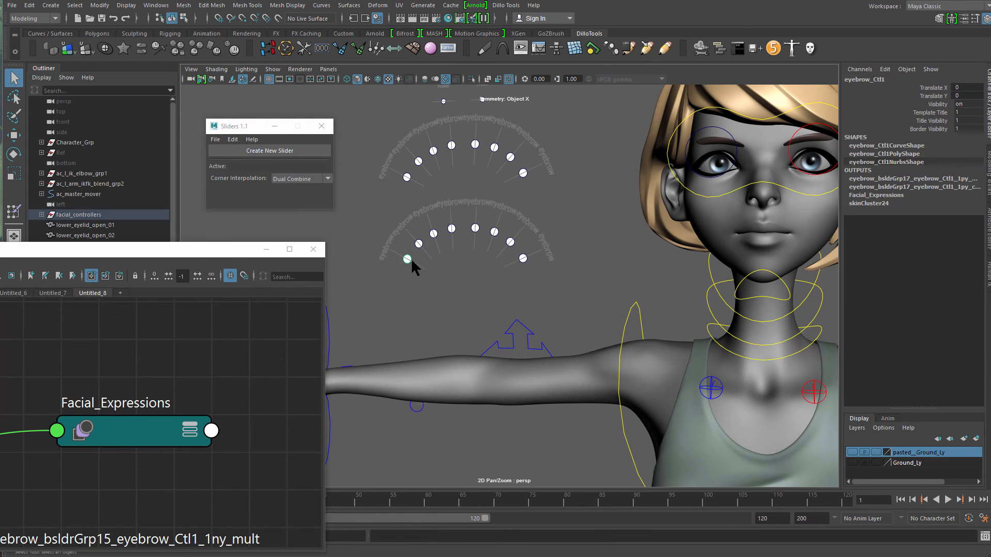
{"action": "right_click_drag", "start_coordinate": [411, 261], "coordinate": [412, 198]}
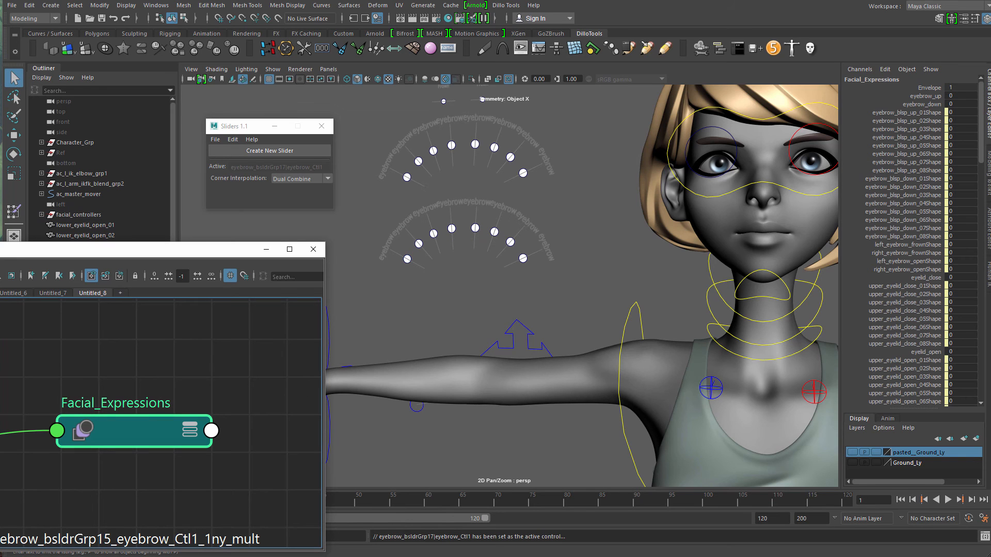
{"action": "scroll", "coordinate": [980, 151], "scroll_direction": "down", "scroll_amount": 15}
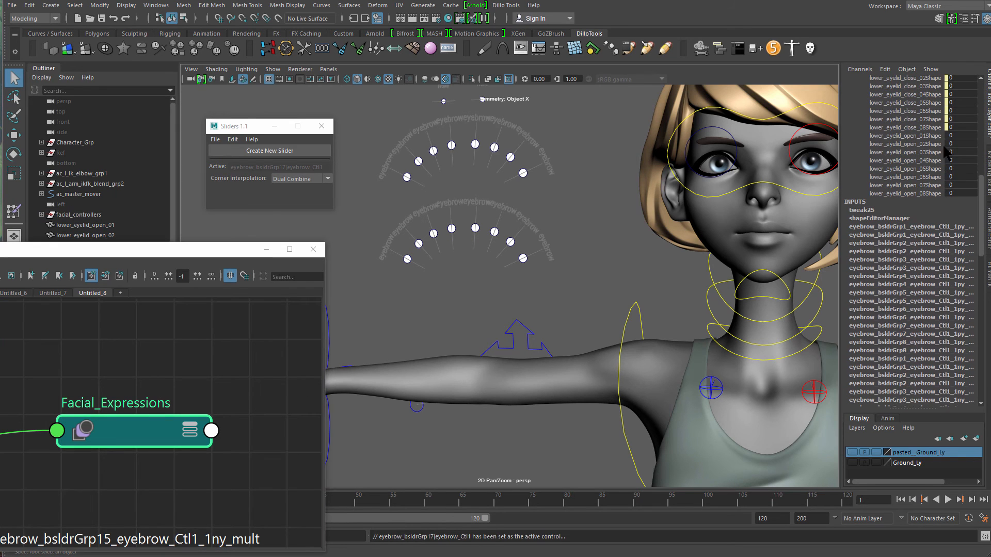
{"action": "left_click", "coordinate": [916, 136]}
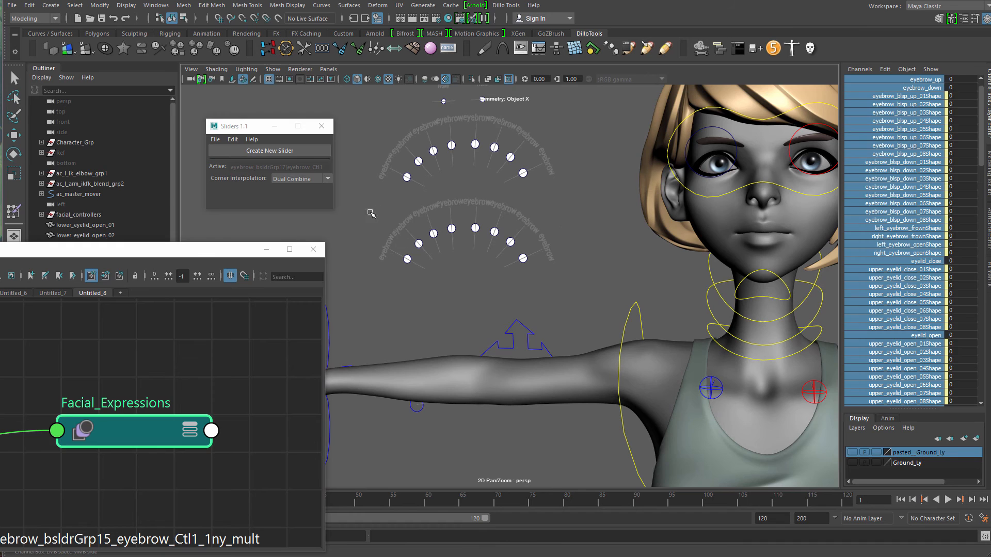
- Select the lower arc's eyebrow controls together and move them down to about -1 in Translate Y
{"action": "left_click", "coordinate": [419, 243]}
{"action": "key", "text": "w"}
{"action": "left_click_drag", "start_coordinate": [420, 229], "coordinate": [471, 280]}
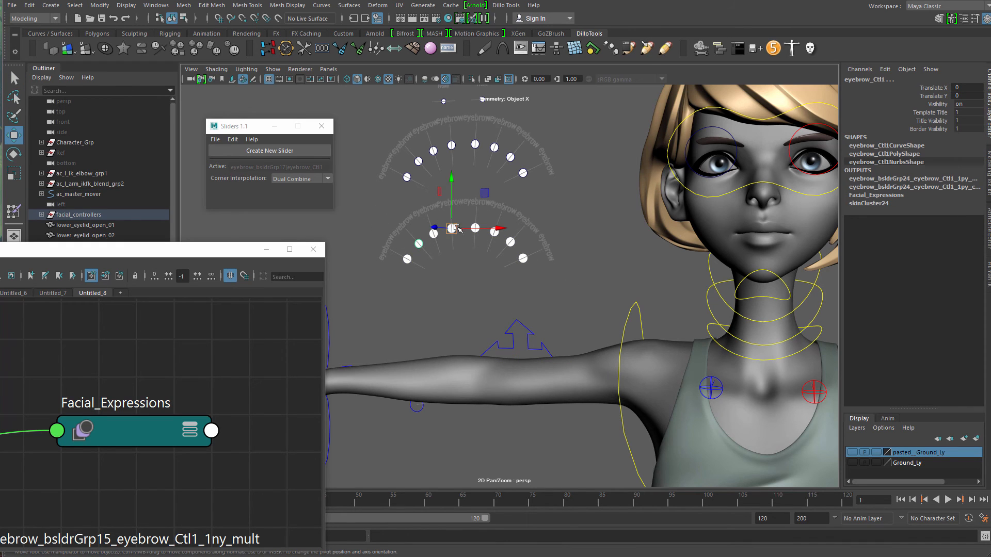
{"action": "left_click_drag", "start_coordinate": [456, 228], "coordinate": [456, 251]}
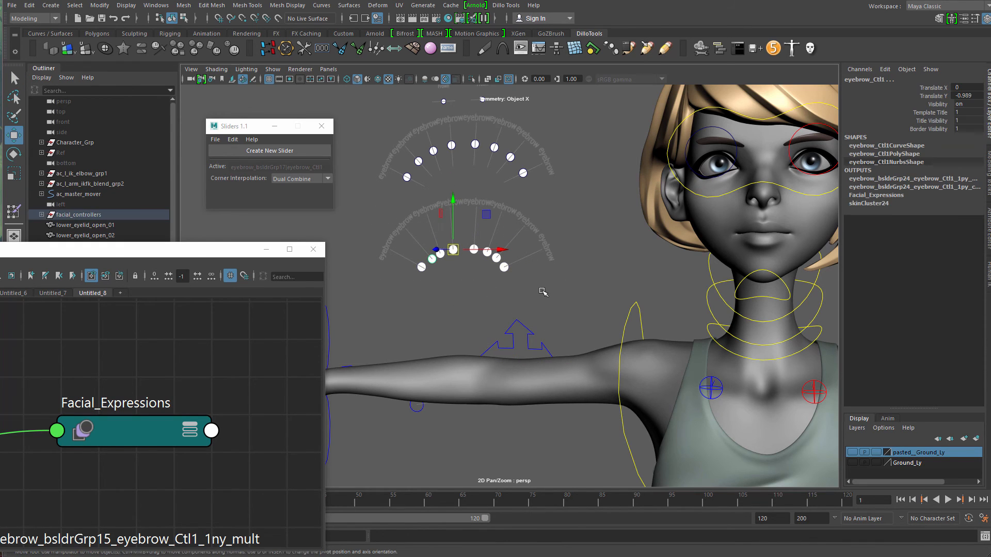
- Set the lower arc's second control active and connect lower_eyelid_open_02Shape of Facial_Expressions to its downward movement
{"action": "key", "text": "q"}
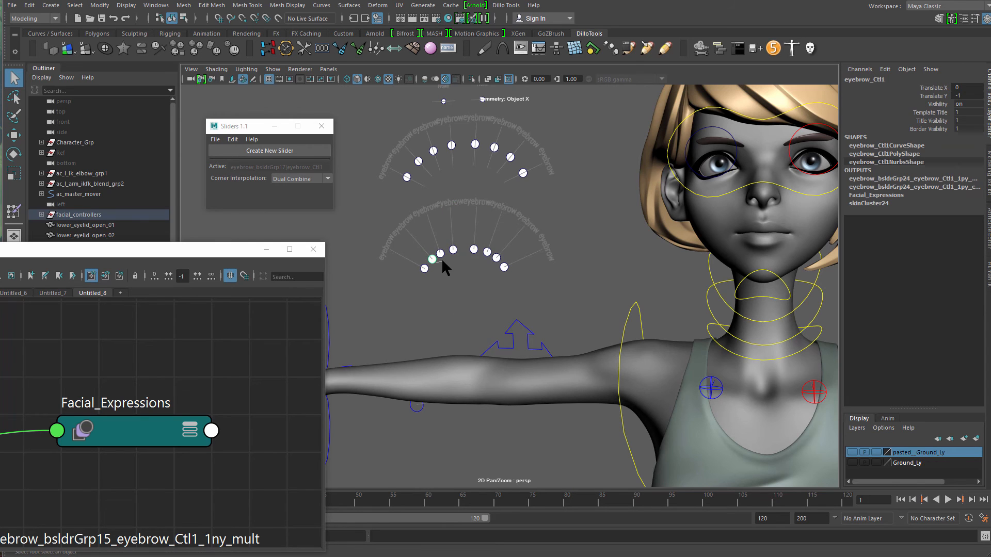
{"action": "right_click", "coordinate": [442, 261]}
{"action": "left_click", "coordinate": [426, 266]}
{"action": "left_click", "coordinate": [869, 195]}
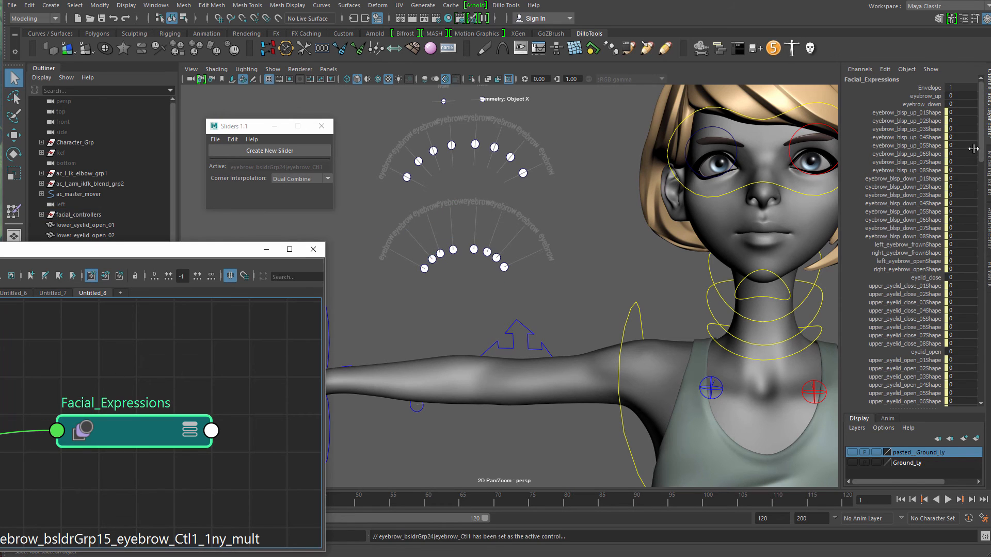
{"action": "scroll", "coordinate": [960, 206], "scroll_direction": "down", "scroll_amount": 10}
{"action": "left_click", "coordinate": [922, 258]}
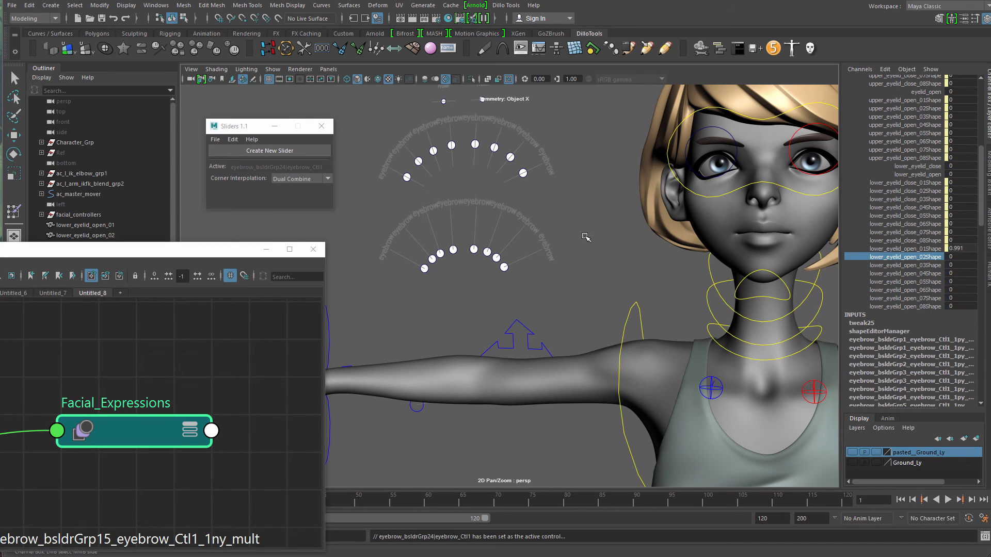
- Set the lower arc's third control active and connect lower_eyelid_open_03Shape to its downward movement
{"action": "left_click", "coordinate": [433, 259]}
{"action": "left_click", "coordinate": [443, 255]}
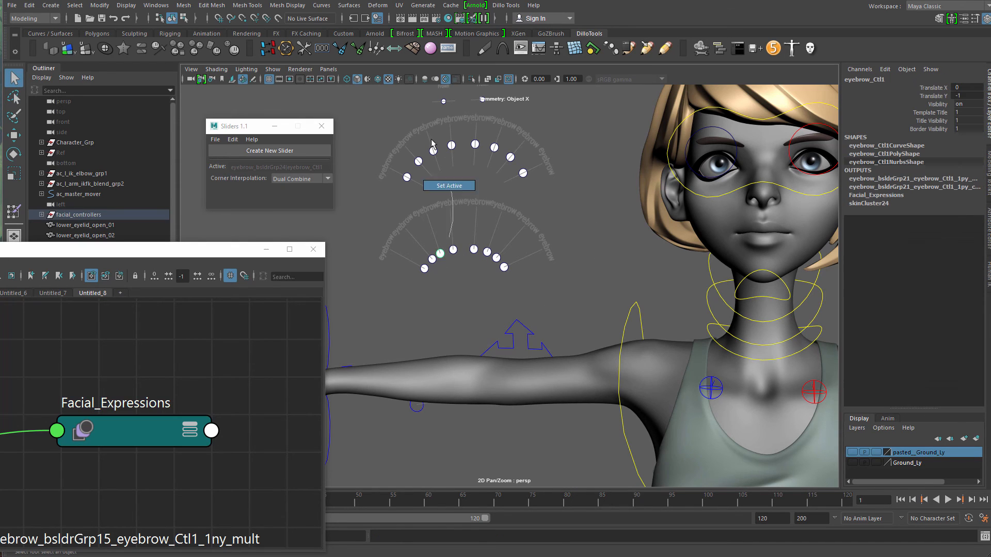
{"action": "left_click", "coordinate": [974, 154]}
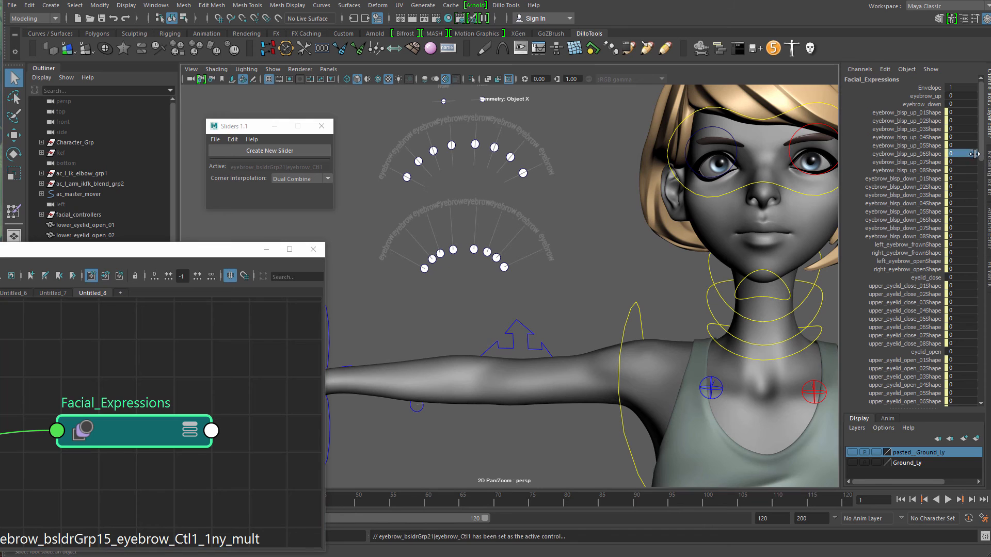
{"action": "scroll", "coordinate": [979, 154], "scroll_direction": "down", "scroll_amount": 12}
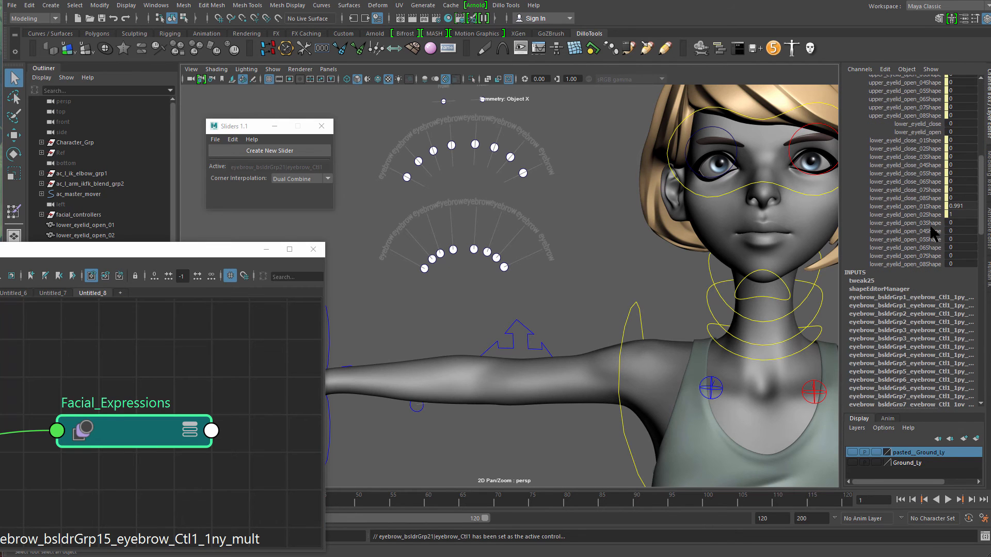
{"action": "left_click", "coordinate": [918, 223]}
- Set the lower arc's fourth control active and connect lower_eyelid_open_04Shape to its downward movement
{"action": "left_click", "coordinate": [453, 253]}
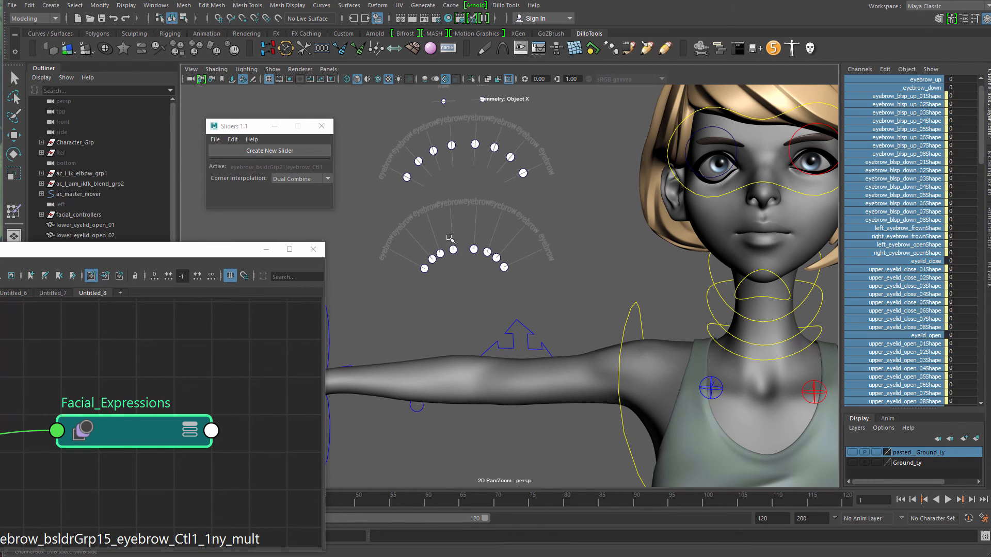
{"action": "left_click_drag", "start_coordinate": [449, 238], "coordinate": [459, 257]}
{"action": "left_click", "coordinate": [137, 431]}
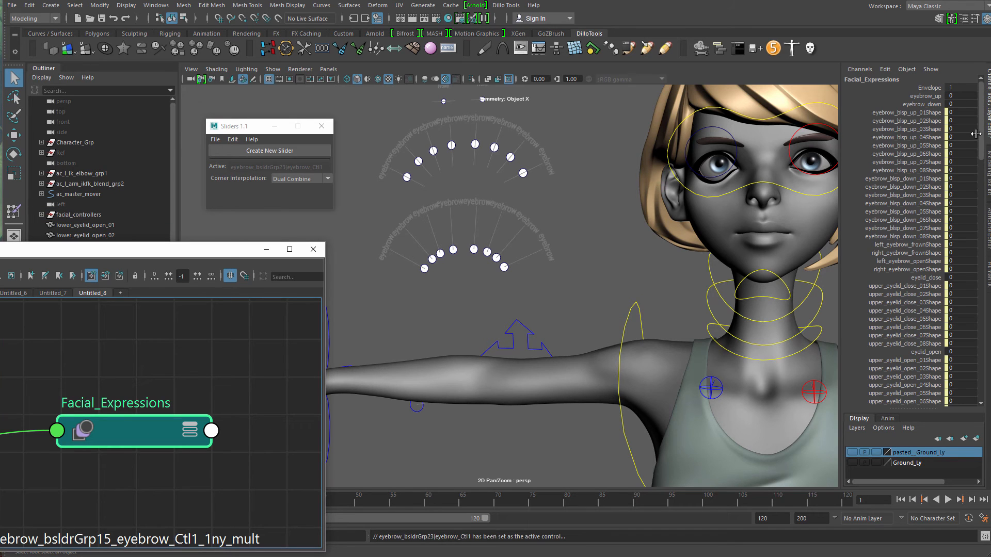
{"action": "scroll", "coordinate": [980, 144], "scroll_direction": "down", "scroll_amount": 11}
{"action": "left_click", "coordinate": [908, 260]}
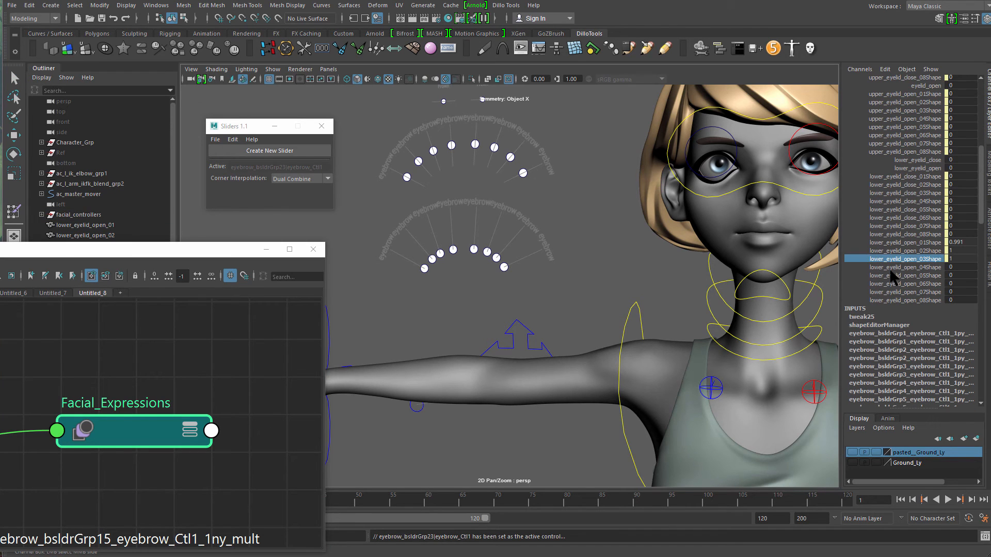
- Set the lower arc's fifth control active and connect lower_eyelid_open_05Shape to its downward movement
{"action": "left_click", "coordinate": [473, 249]}
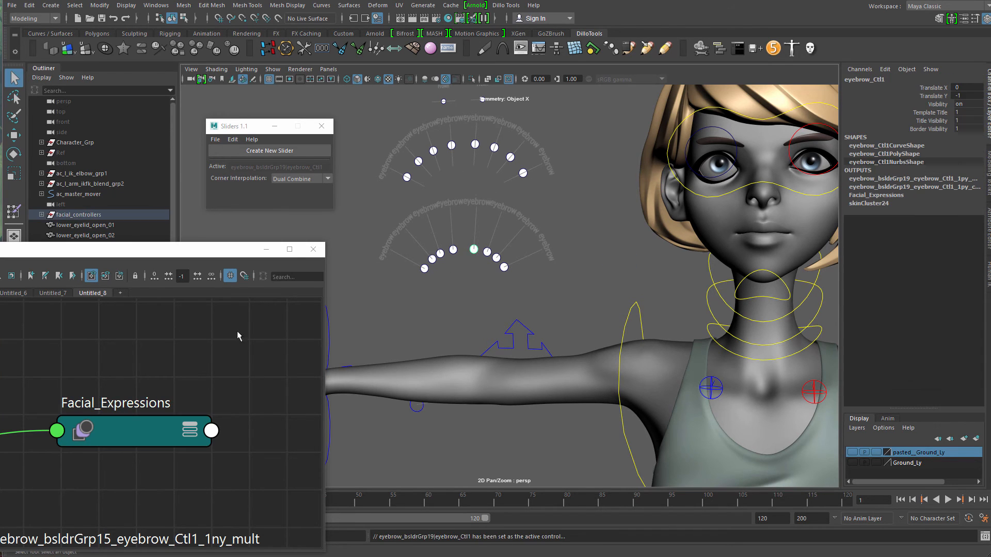
{"action": "left_click", "coordinate": [141, 431]}
{"action": "scroll", "coordinate": [982, 141], "scroll_direction": "down", "scroll_amount": 10}
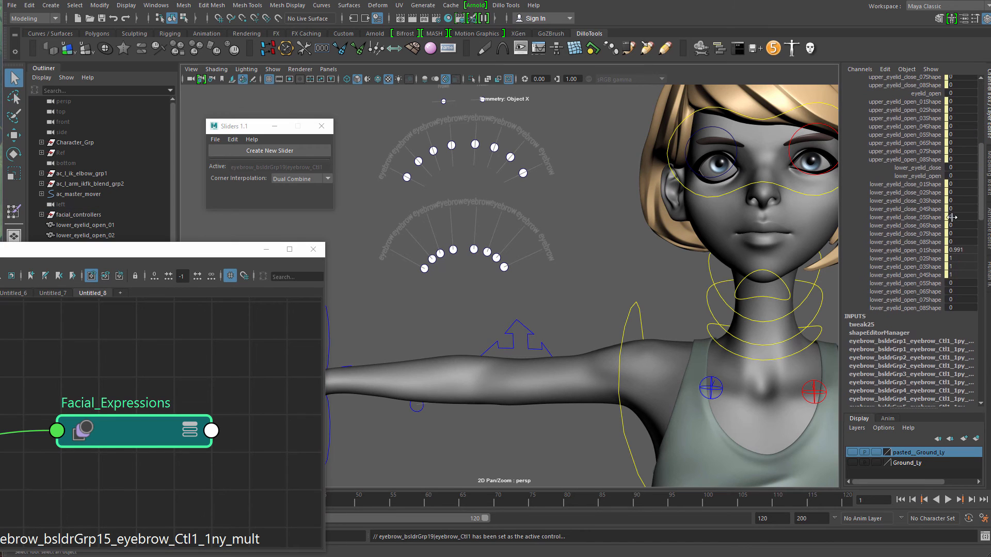
- Set the lower arc's sixth control active and connect lower_eyelid_open_06Shape to its downward movement
{"action": "left_click", "coordinate": [488, 256]}
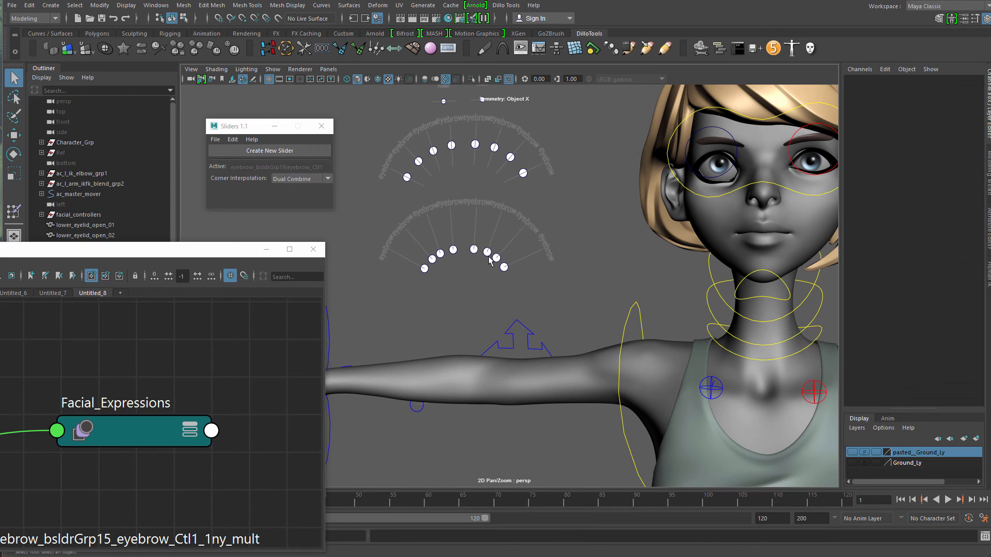
{"action": "left_click", "coordinate": [486, 255]}
{"action": "left_click", "coordinate": [114, 431]}
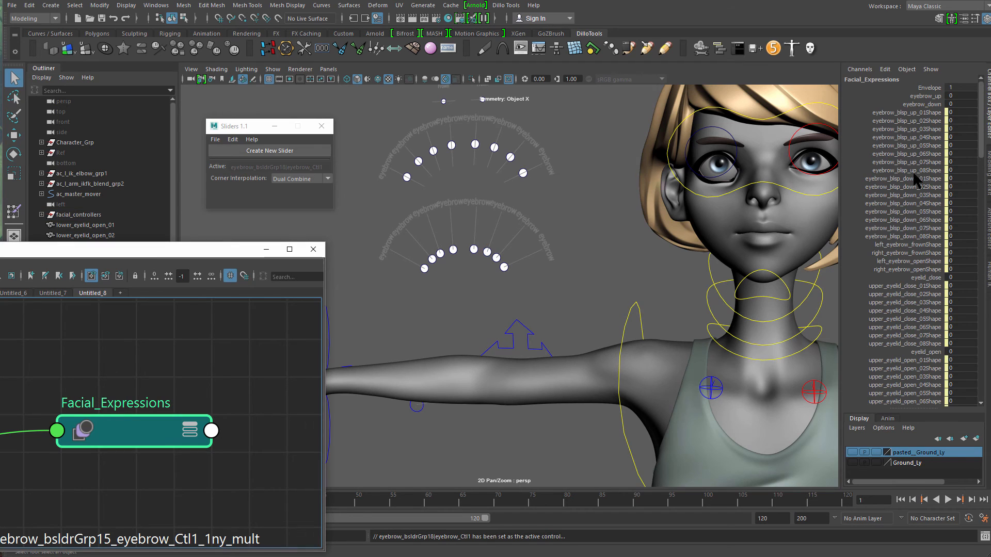
{"action": "scroll", "coordinate": [984, 150], "scroll_direction": "down", "scroll_amount": 9}
{"action": "left_click", "coordinate": [906, 327]}
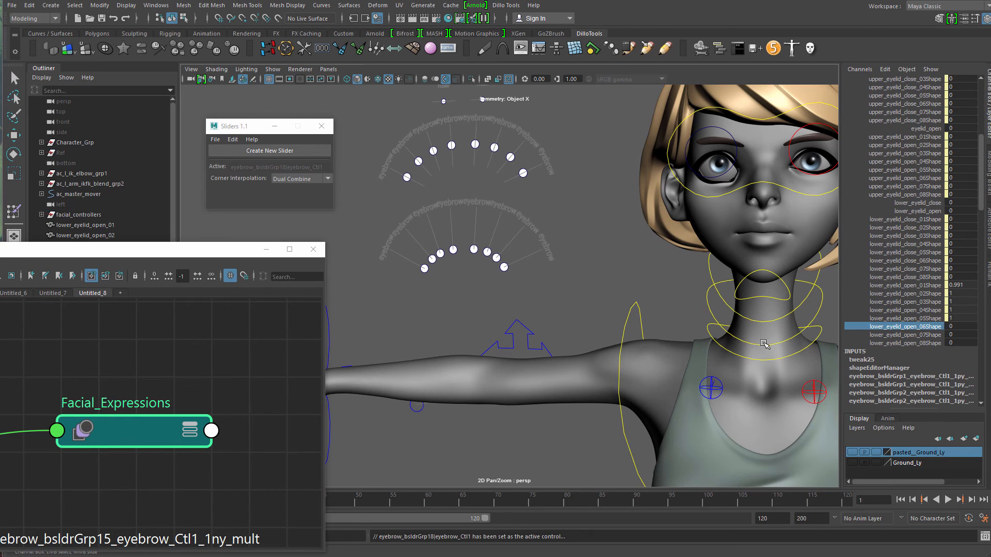
{"action": "middle_click_drag", "start_coordinate": [594, 243], "coordinate": [567, 319]}
- Set the lower arc's seventh control active and connect lower_eyelid_open_07Shape to its downward movement
{"action": "left_click", "coordinate": [496, 258]}
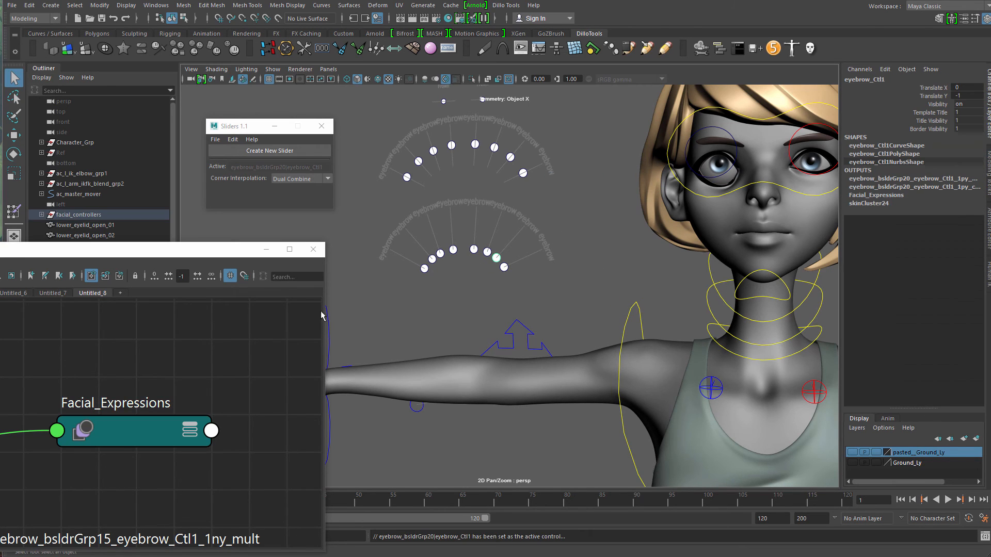
{"action": "left_click", "coordinate": [869, 195]}
{"action": "scroll", "coordinate": [980, 148], "scroll_direction": "down", "scroll_amount": 9}
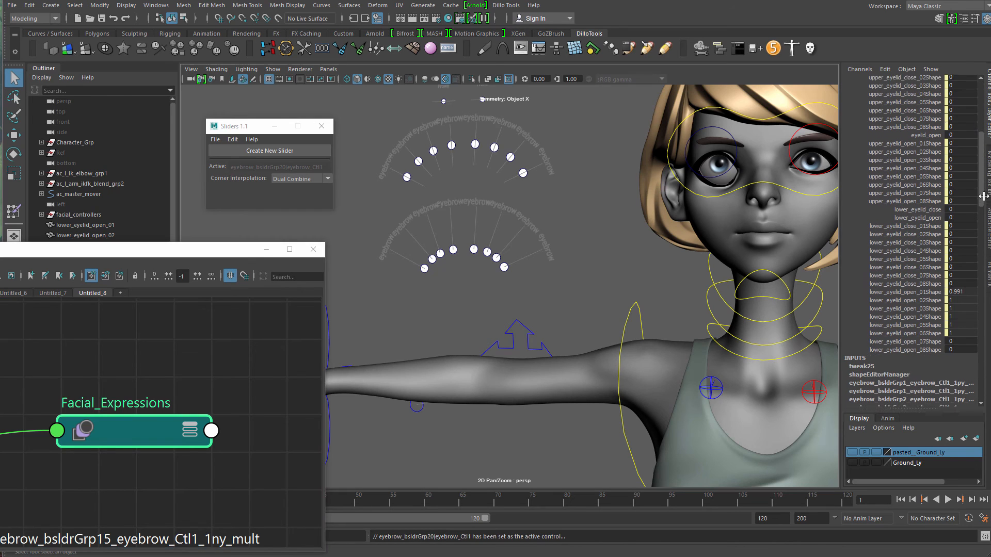
{"action": "left_click", "coordinate": [906, 332]}
{"action": "middle_click", "coordinate": [491, 310]}
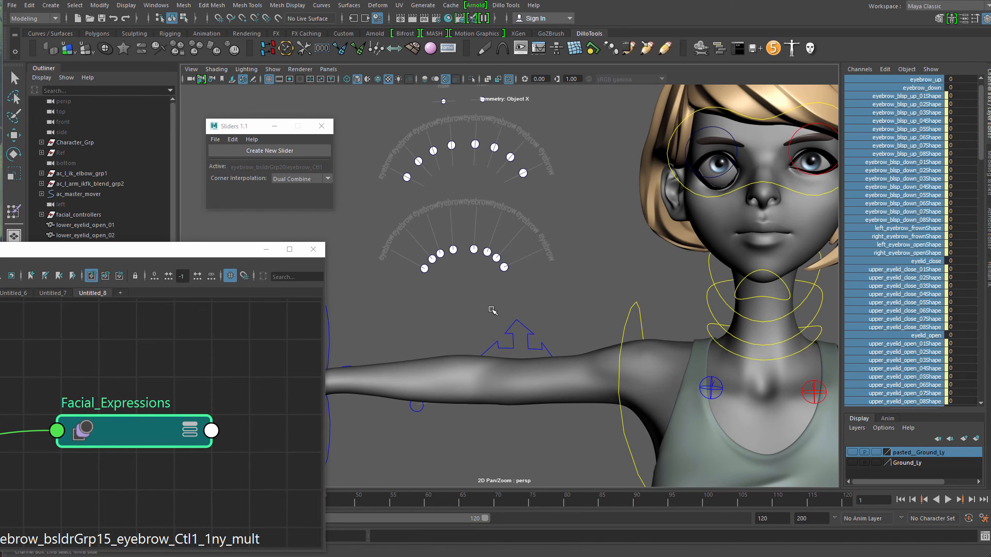
- Set the lower arc's eighth control active and connect lower_eyelid_open_08Shape to its downward movement
{"action": "left_click_drag", "start_coordinate": [519, 280], "coordinate": [521, 282]}
{"action": "left_click_drag", "start_coordinate": [101, 376], "coordinate": [171, 462]}
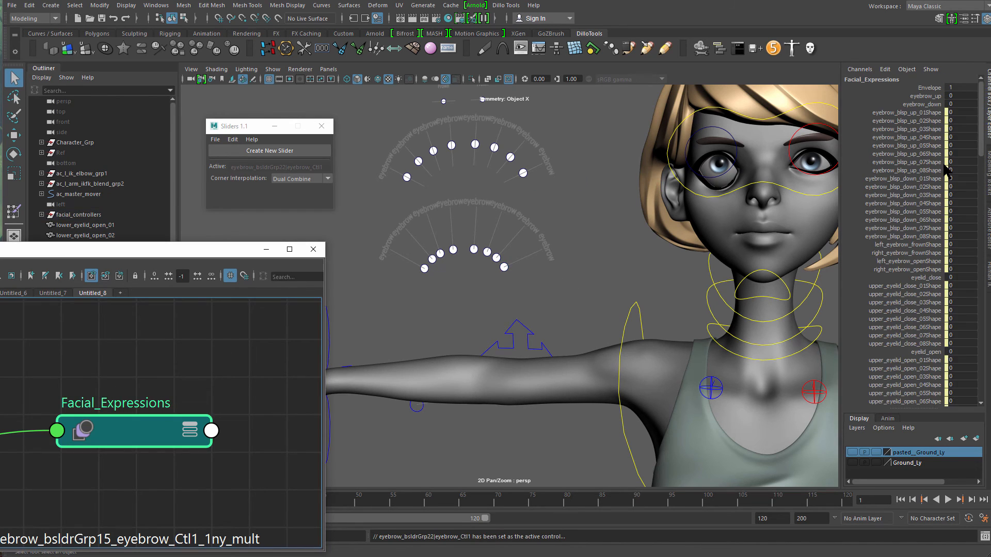
{"action": "scroll", "coordinate": [978, 145], "scroll_direction": "down", "scroll_amount": 10}
{"action": "left_click", "coordinate": [906, 307]}
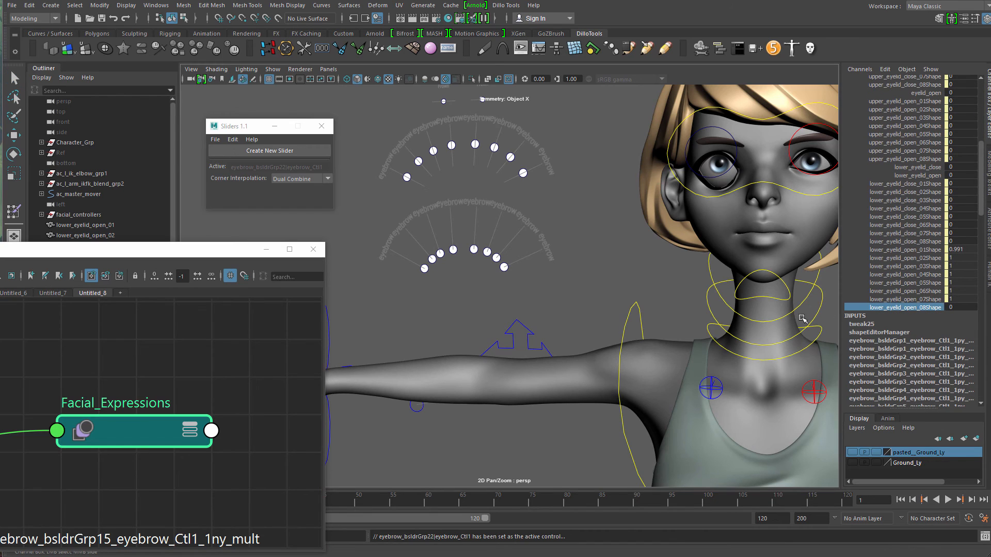
- Flip the lower_eyelid_open_05Shape to lower_eyelid_open_08Shape targets while the lower arc's controls are fully lowered
{"action": "left_click_drag", "start_coordinate": [392, 221], "coordinate": [544, 291]}
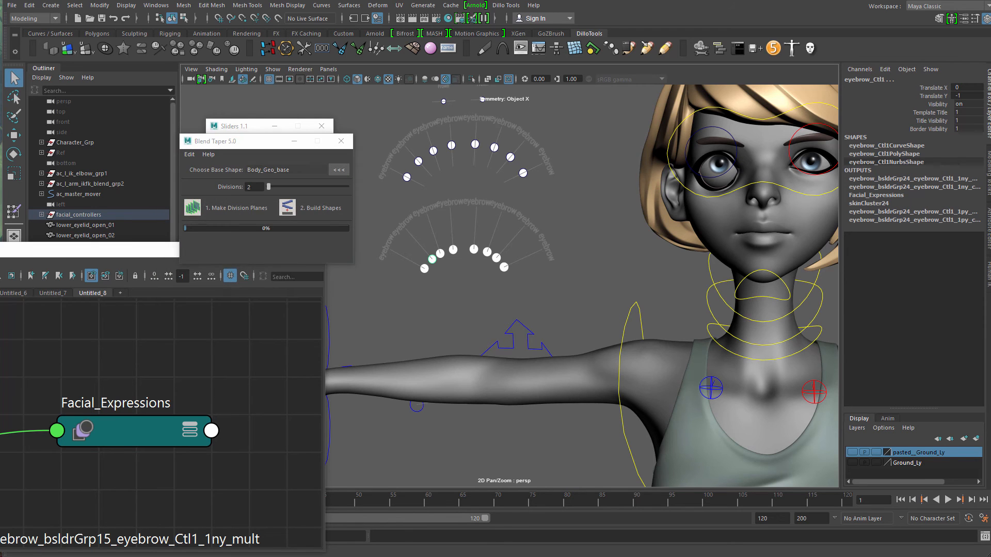
{"action": "left_click_drag", "start_coordinate": [407, 373], "coordinate": [407, 417]}
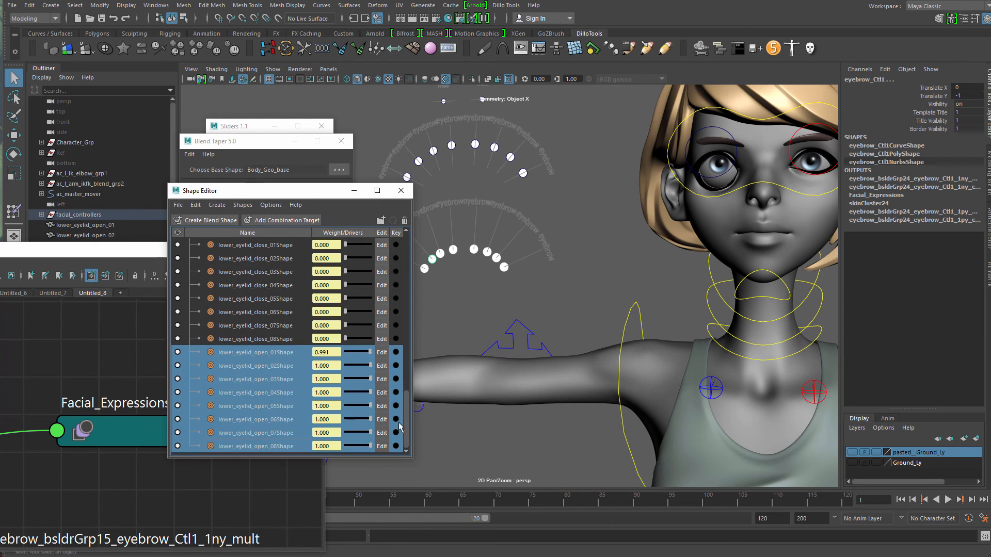
{"action": "left_click", "coordinate": [267, 409]}
{"action": "left_click", "coordinate": [269, 447], "text": "shift"}
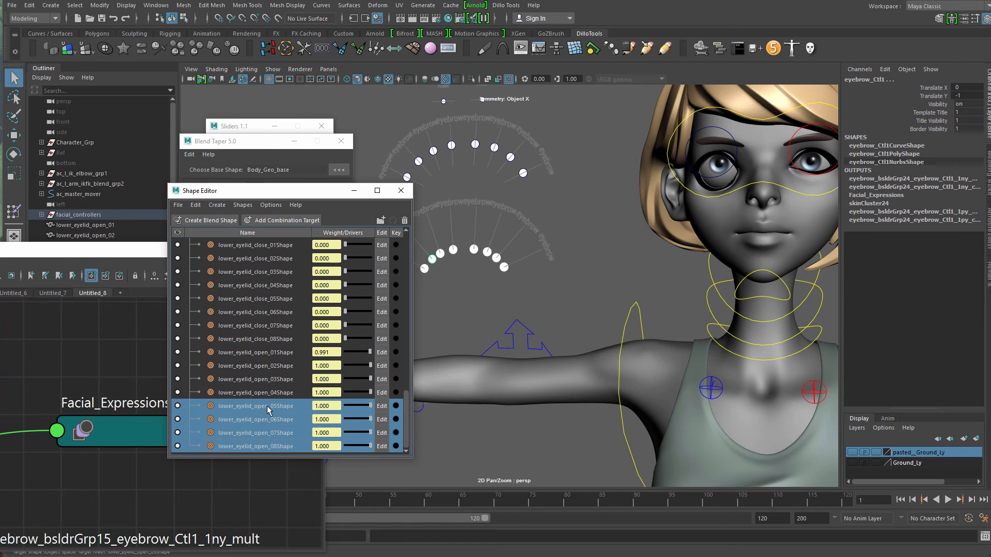
{"action": "right_click", "coordinate": [257, 410]}
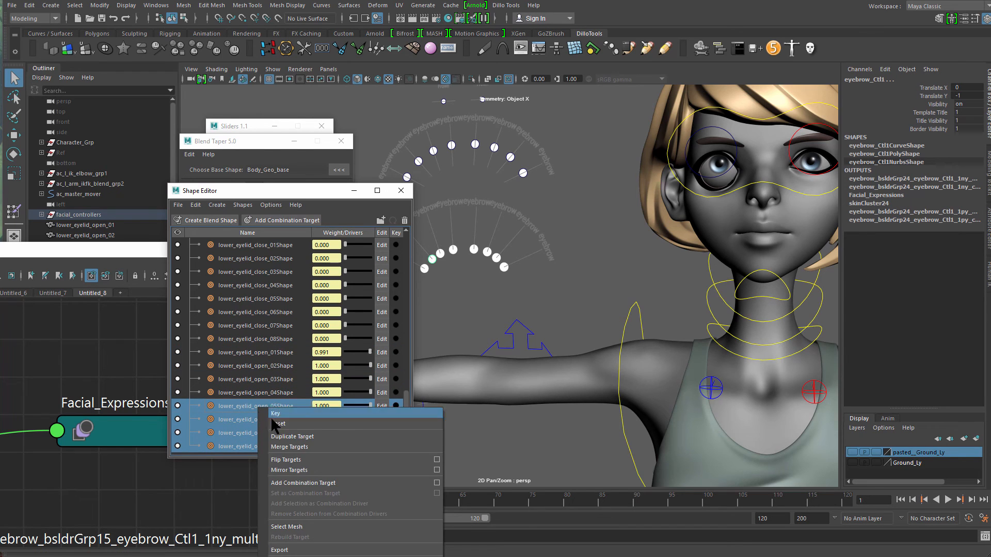
{"action": "left_click", "coordinate": [306, 465]}
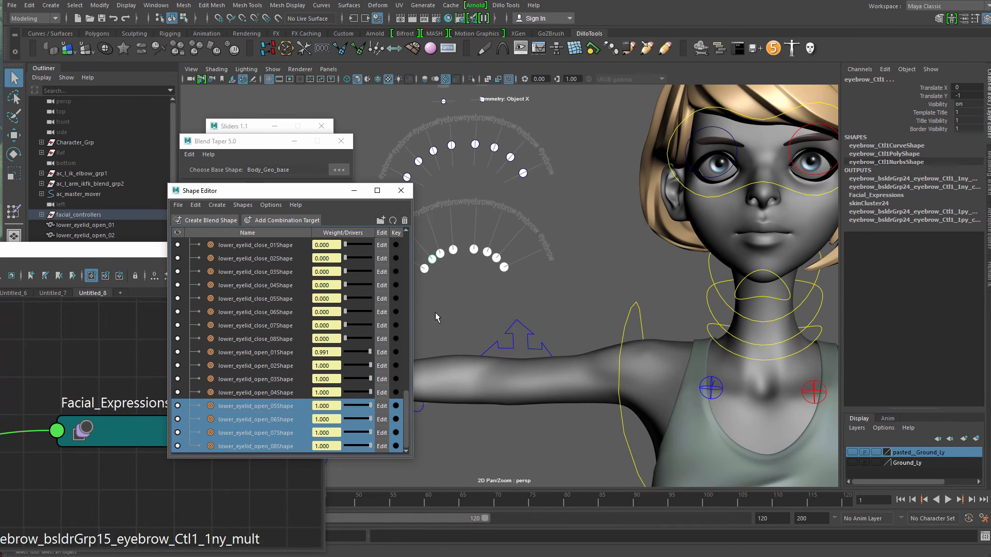
- Move the lower arc's controls upward to test the lower eyelid, and reset the controls' Translate Y to 0
{"action": "left_click_drag", "start_coordinate": [319, 202], "coordinate": [220, 205]}
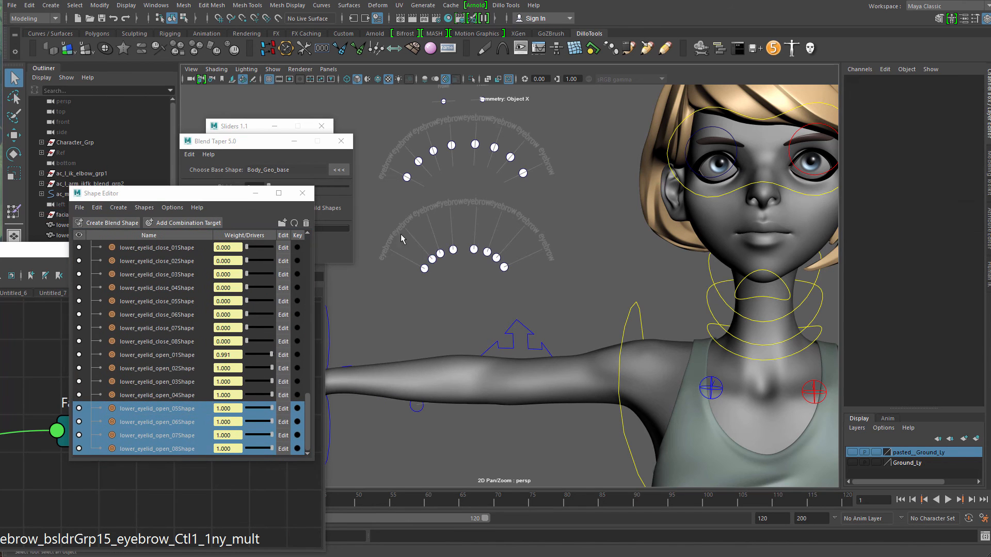
{"action": "key", "text": "w"}
{"action": "left_click", "coordinate": [453, 249]}
{"action": "left_click_drag", "start_coordinate": [455, 244], "coordinate": [454, 188]}
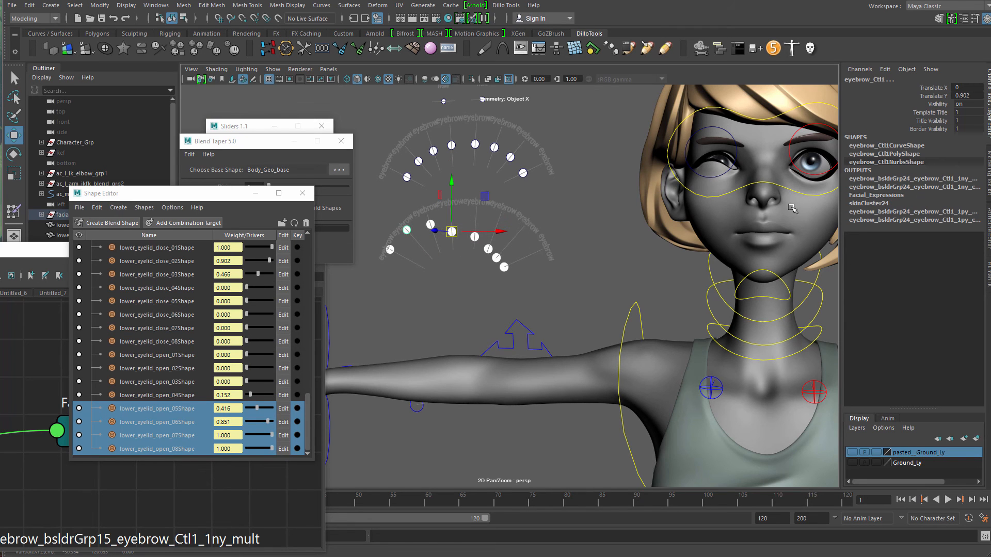
{"action": "type", "text": "0"}
{"action": "key", "text": "Return"}
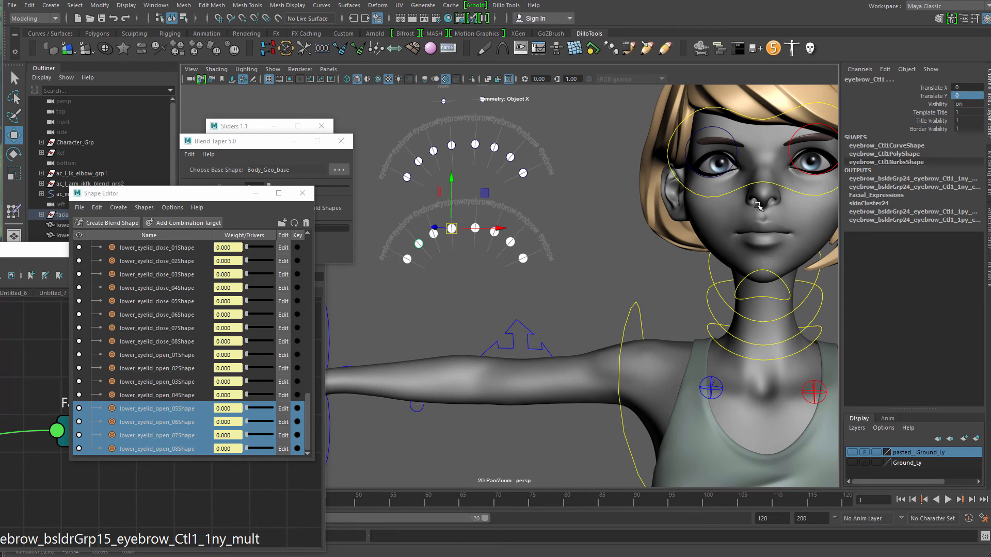
- Create a new facial slider titled blink
{"action": "left_click", "coordinate": [522, 286]}
{"action": "middle_click_drag", "start_coordinate": [539, 312], "coordinate": [589, 354], "text": "alt"}
{"action": "right_click_drag", "start_coordinate": [588, 354], "coordinate": [486, 300], "text": "alt"}
{"action": "middle_click_drag", "start_coordinate": [486, 300], "coordinate": [487, 349], "text": "alt"}
{"action": "right_click_drag", "start_coordinate": [487, 348], "coordinate": [584, 288], "text": "alt"}
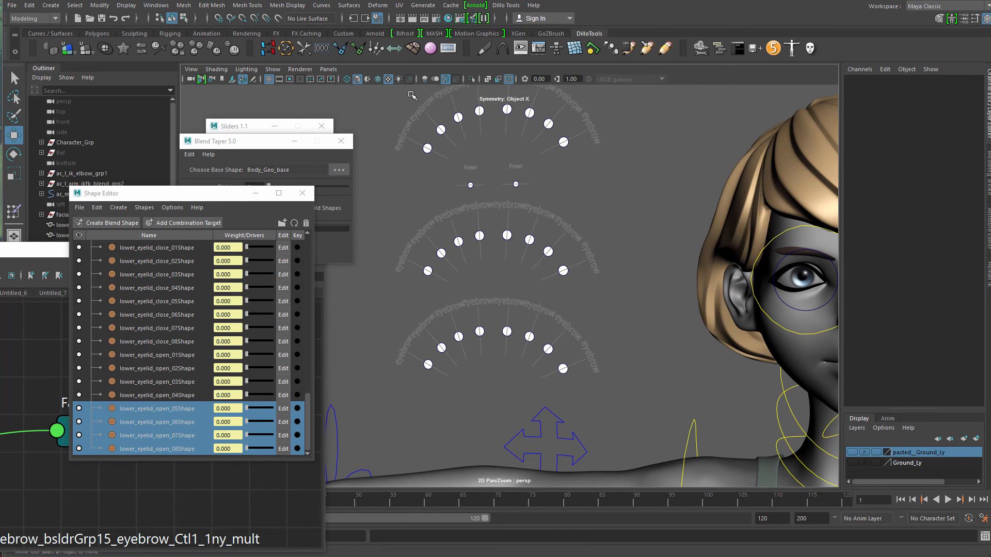
{"action": "left_click", "coordinate": [369, 51]}
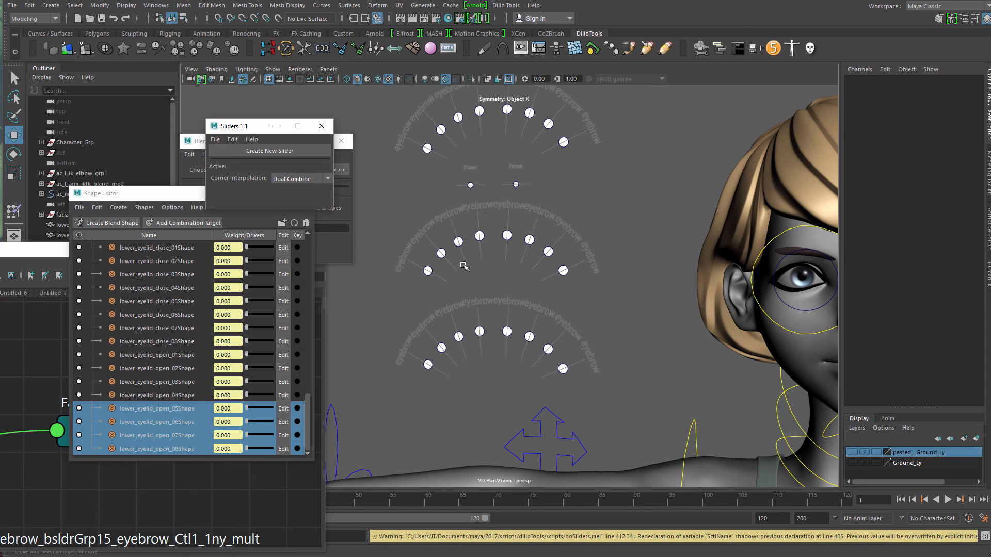
{"action": "left_click", "coordinate": [291, 151]}
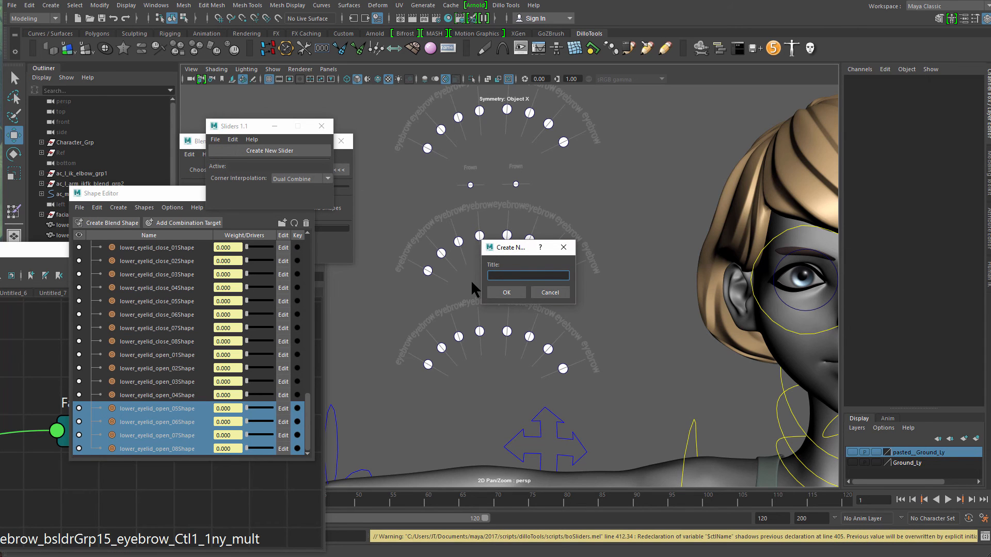
{"action": "type", "text": "blink"}
{"action": "key", "text": "Return"}
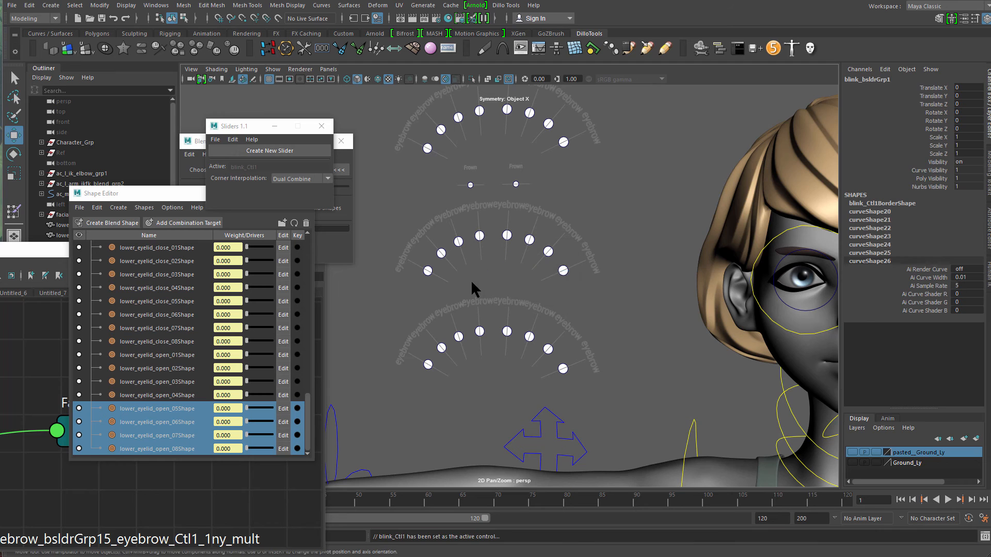
- Place the blink slider beside the gap between the middle and lower arcs, at about X -36.6 and Y 122.8
{"action": "scroll", "coordinate": [426, 216], "scroll_direction": "down", "scroll_amount": 3}
{"action": "scroll", "coordinate": [427, 217], "scroll_direction": "down", "scroll_amount": 4}
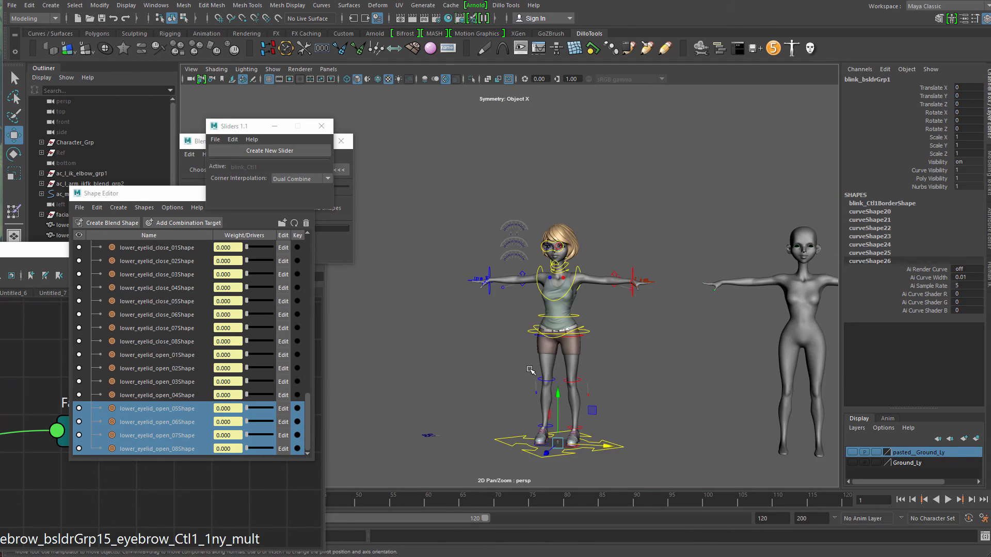
{"action": "left_click_drag", "start_coordinate": [559, 370], "coordinate": [502, 216]}
{"action": "key", "text": "f"}
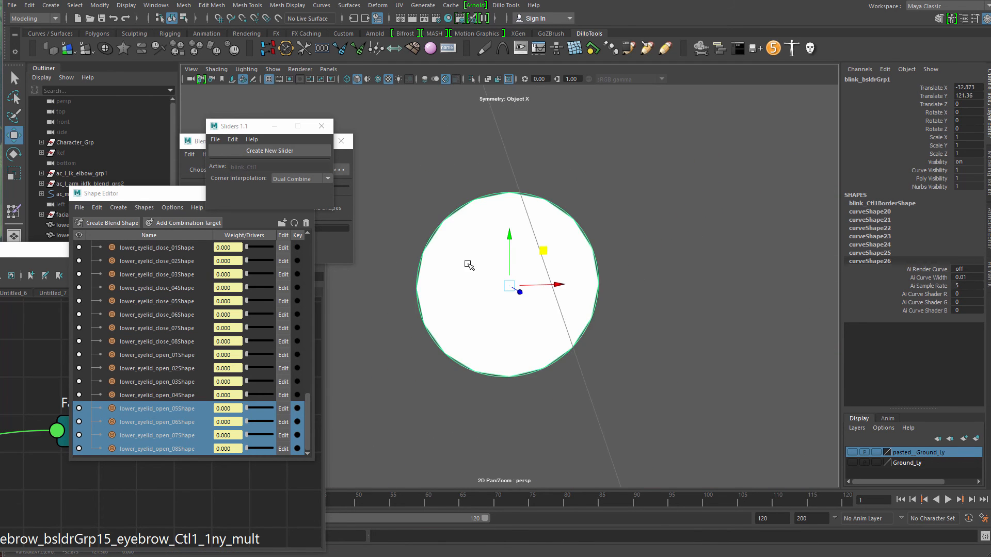
{"action": "right_click_drag", "start_coordinate": [469, 265], "coordinate": [217, 103], "text": "alt"}
{"action": "scroll", "coordinate": [543, 283], "scroll_direction": "down", "scroll_amount": 5}
{"action": "scroll", "coordinate": [592, 295], "scroll_direction": "up", "scroll_amount": 3}
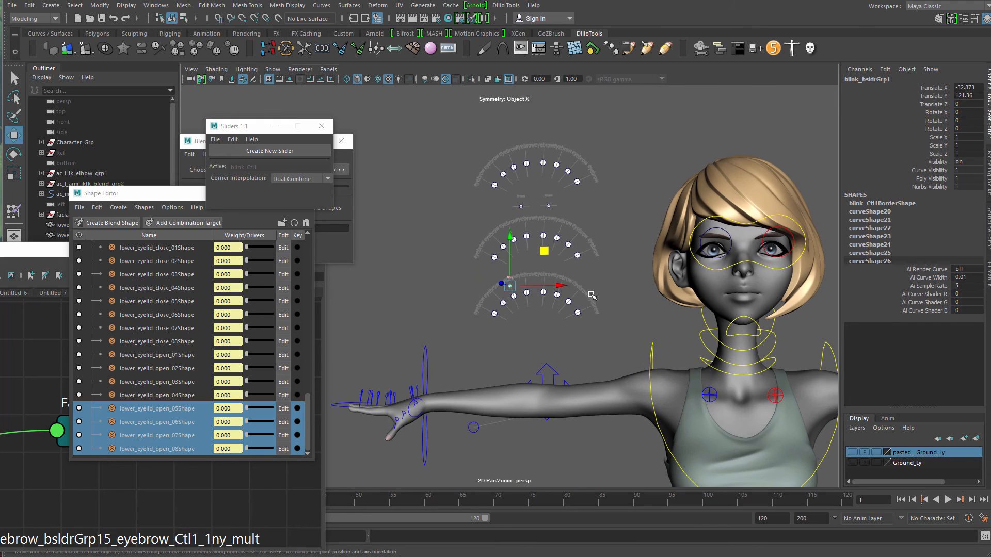
{"action": "left_click_drag", "start_coordinate": [550, 285], "coordinate": [485, 226]}
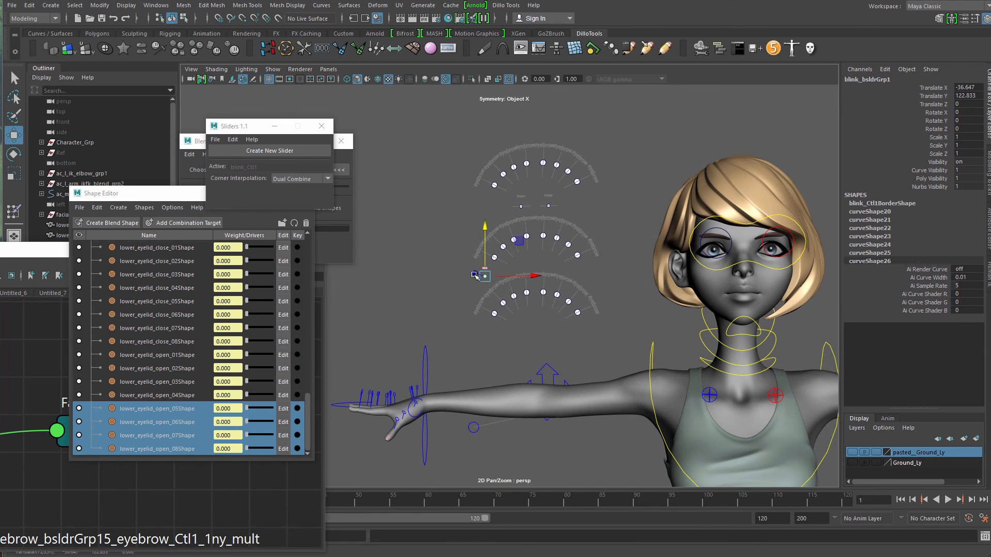
- Restrict the blink slider's limits to downward movement only
{"action": "scroll", "coordinate": [510, 287], "scroll_direction": "up", "scroll_amount": 3}
{"action": "key", "text": "q"}
{"action": "right_click", "coordinate": [472, 269]}
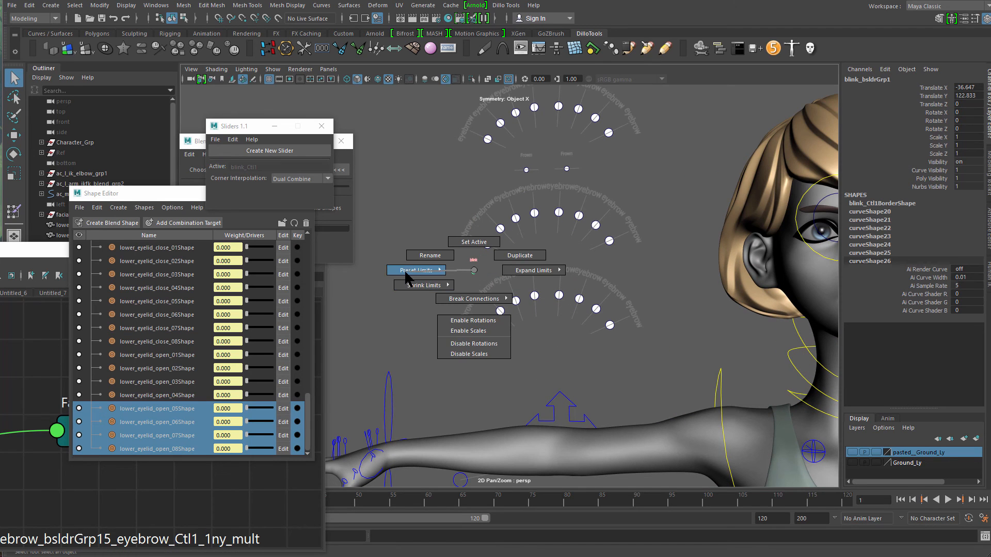
{"action": "mouse_move", "coordinate": [414, 268]}
{"action": "right_click_drag", "start_coordinate": [405, 272], "coordinate": [413, 206]}
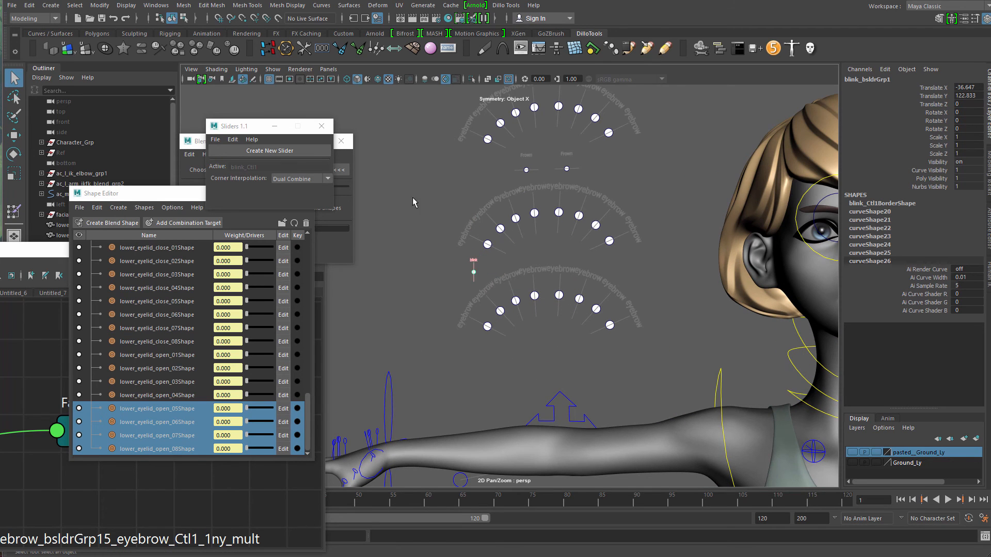
{"action": "scroll", "coordinate": [469, 274], "scroll_direction": "up", "scroll_amount": 3}
{"action": "middle_click_drag", "start_coordinate": [469, 278], "coordinate": [500, 245], "text": "alt"}
{"action": "scroll", "coordinate": [544, 278], "scroll_direction": "up", "scroll_amount": 2}
{"action": "right_click_drag", "start_coordinate": [481, 225], "coordinate": [437, 205]}
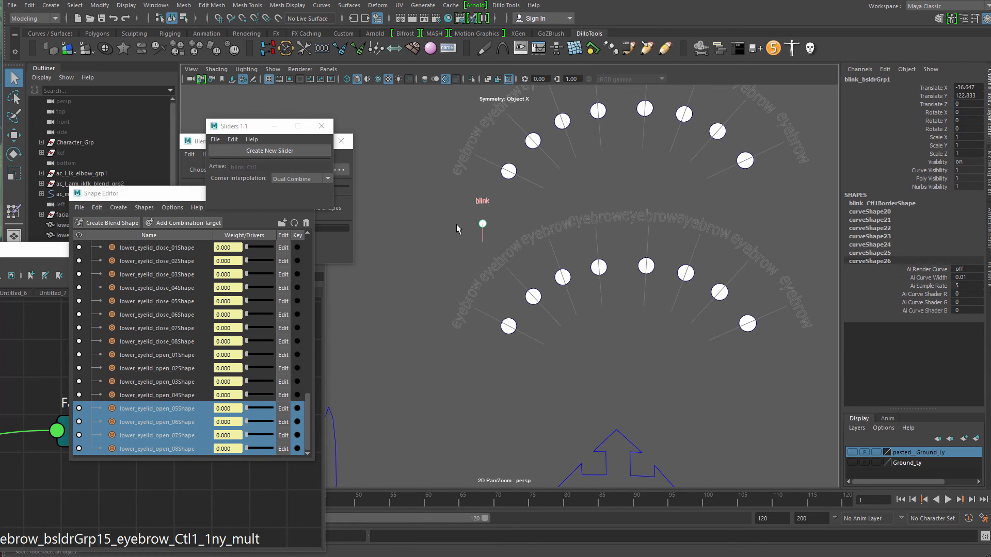
- Move the blink control fully down to test its limit, and undo the move
{"action": "left_click", "coordinate": [483, 223]}
{"action": "key", "text": "w"}
{"action": "left_click_drag", "start_coordinate": [484, 172], "coordinate": [442, 360]}
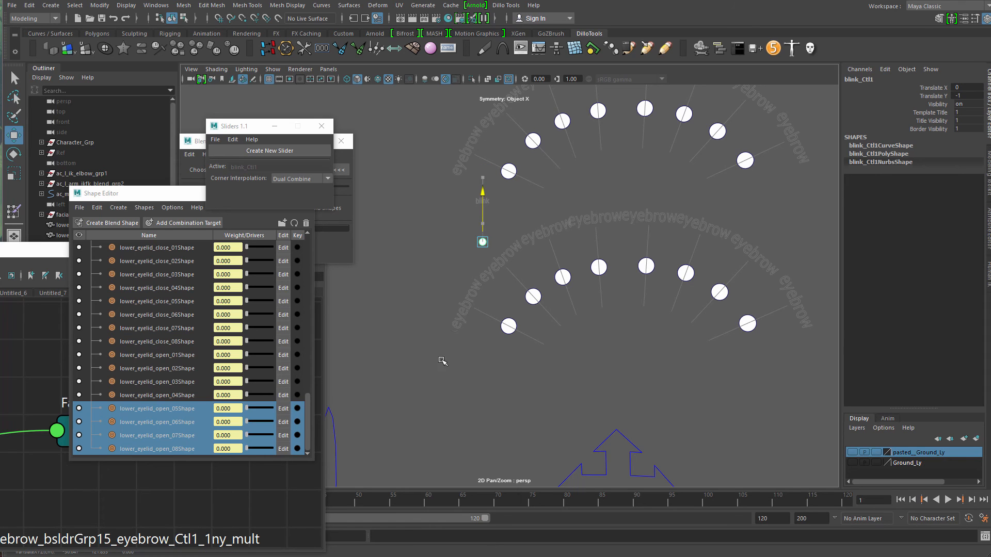
{"action": "key", "text": "ctrl+z"}
{"action": "left_click", "coordinate": [525, 230]}
{"action": "key", "text": "Up"}
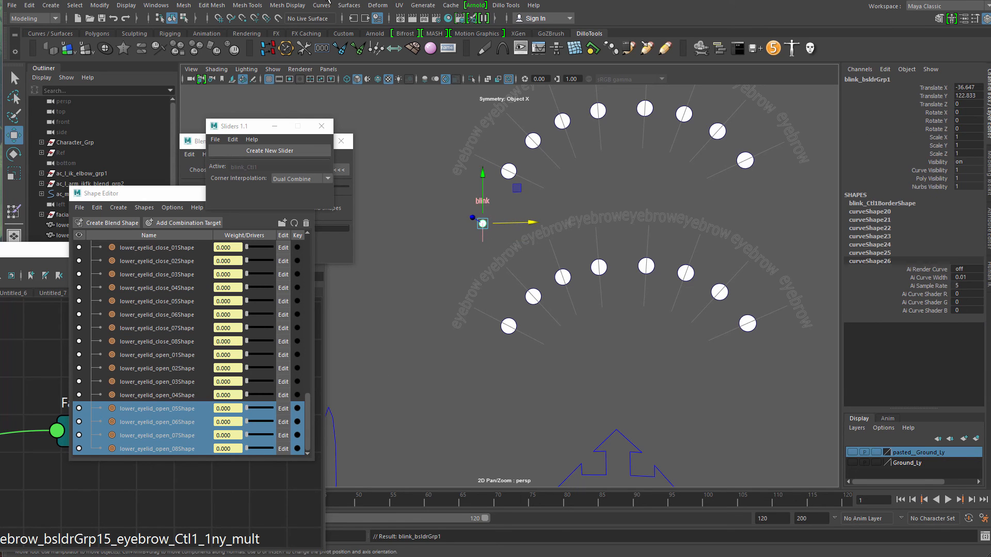
{"action": "key", "text": "ctrl+z"}
- Duplicate the blink slider group and place the copy directly beside the original along X
{"action": "left_click", "coordinate": [466, 272]}
{"action": "left_click_drag", "start_coordinate": [453, 221], "coordinate": [493, 251]}
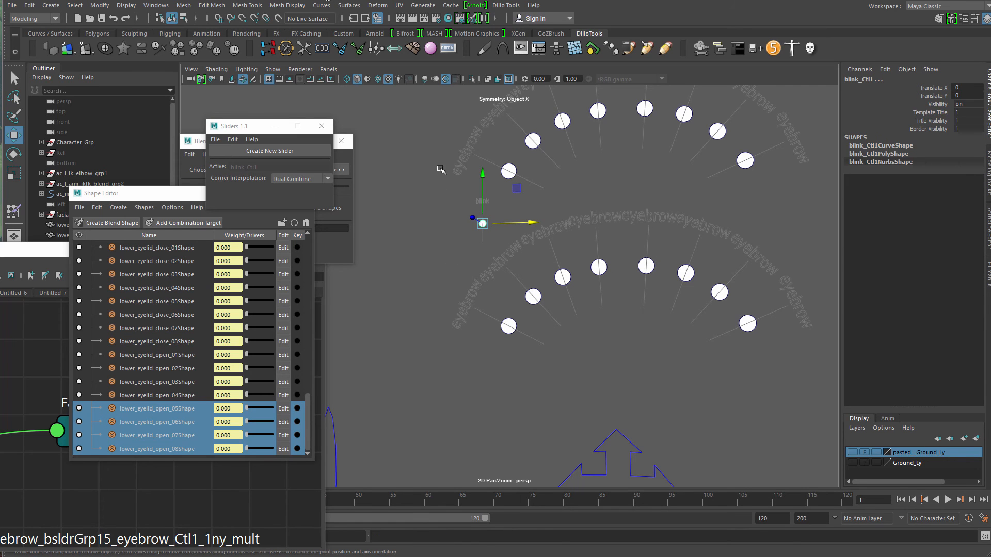
{"action": "key", "text": "Up"}
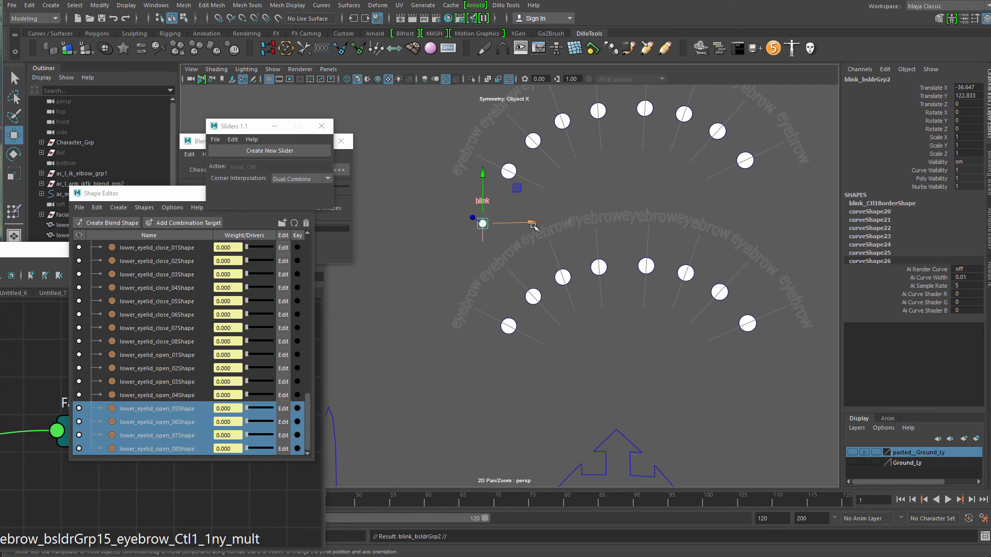
{"action": "left_click_drag", "start_coordinate": [533, 225], "coordinate": [552, 225]}
{"action": "left_click", "coordinate": [606, 224]}
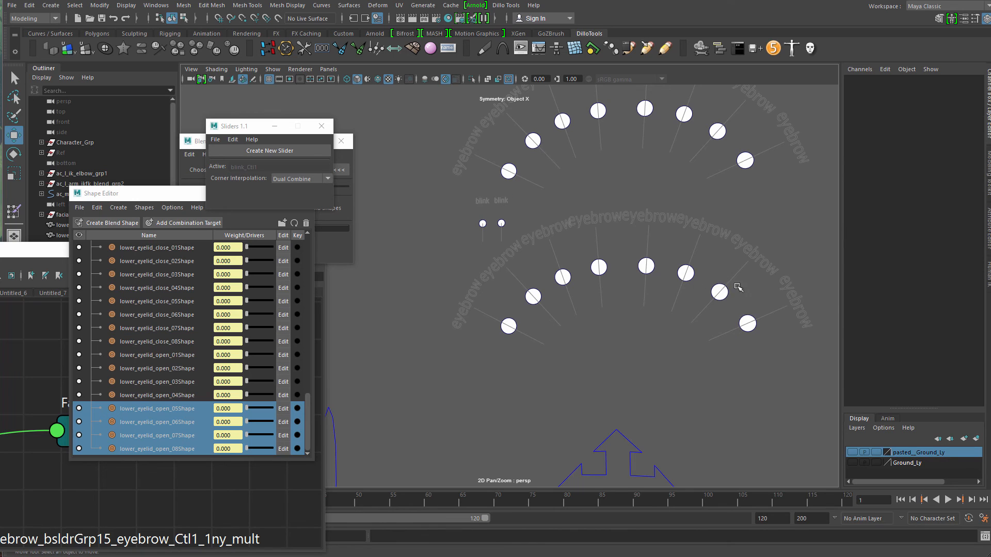
- Examine the face and body mesh in the neutral pose together with the facial slider arcs
{"action": "scroll", "coordinate": [737, 287], "scroll_direction": "down", "scroll_amount": 8}
{"action": "middle_click_drag", "start_coordinate": [723, 248], "coordinate": [645, 356], "text": "alt"}
{"action": "scroll", "coordinate": [645, 356], "scroll_direction": "up", "scroll_amount": 5}
{"action": "left_click_drag", "start_coordinate": [660, 361], "coordinate": [578, 357], "text": "alt"}
{"action": "scroll", "coordinate": [603, 376], "scroll_direction": "up", "scroll_amount": 4}
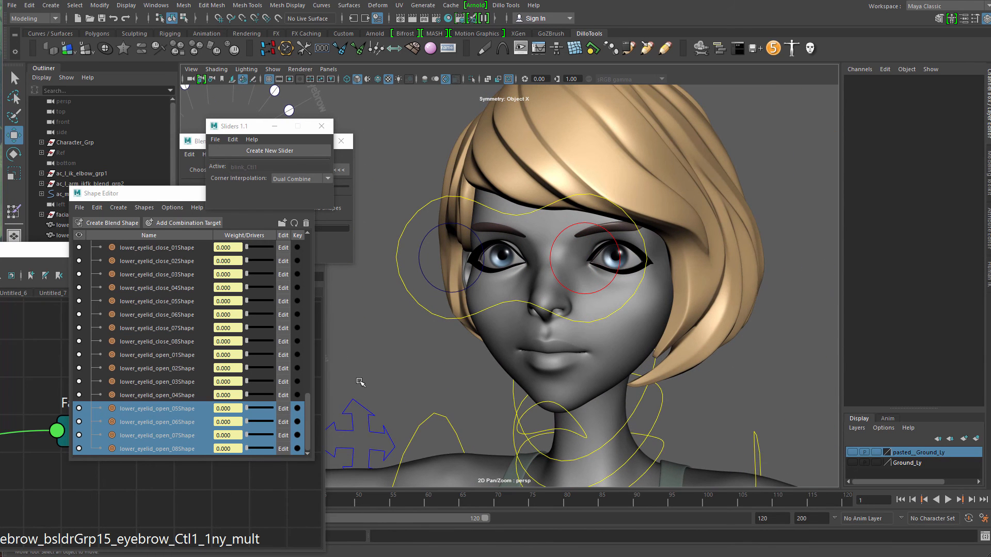
{"action": "left_click", "coordinate": [607, 355]}
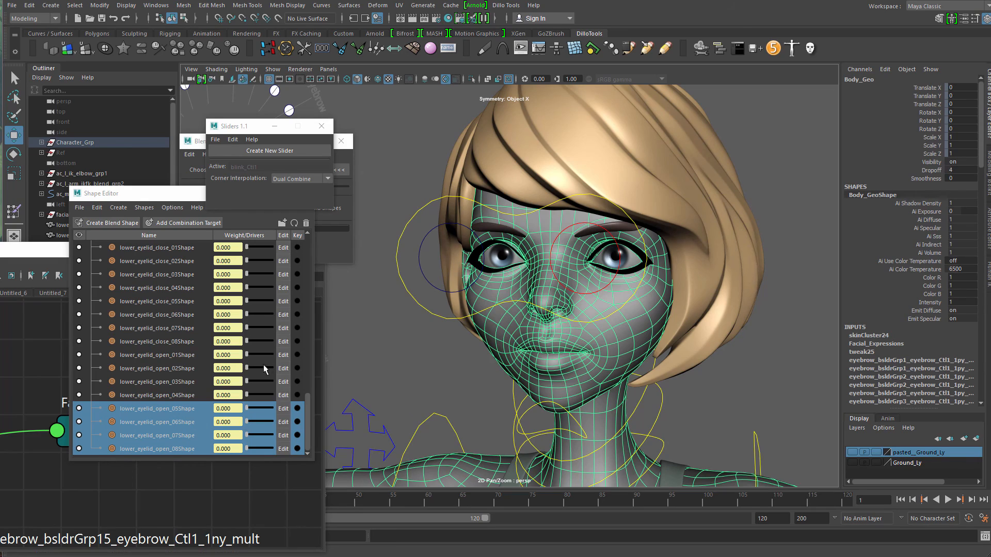
{"action": "middle_click_drag", "start_coordinate": [465, 356], "coordinate": [655, 400], "text": "alt"}
{"action": "scroll", "coordinate": [655, 401], "scroll_direction": "down", "scroll_amount": 5}
{"action": "middle_click_drag", "start_coordinate": [558, 330], "coordinate": [522, 261], "text": "alt"}
{"action": "scroll", "coordinate": [513, 273], "scroll_direction": "up", "scroll_amount": 4}
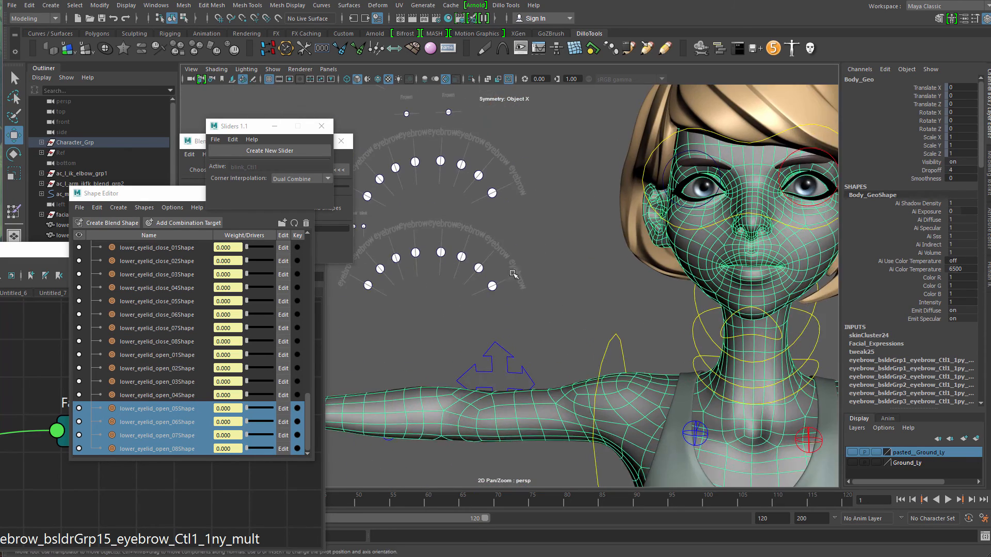
- Lower the middle arc's first four controls to close the upper eyelid
{"action": "scroll", "coordinate": [513, 273], "scroll_direction": "down", "scroll_amount": 1}
{"action": "middle_click_drag", "start_coordinate": [447, 243], "coordinate": [465, 275], "text": "alt"}
{"action": "mouse_move", "coordinate": [445, 235]}
{"action": "left_mouse_down"}
{"action": "mouse_move", "coordinate": [444, 213]}
{"action": "mouse_move", "coordinate": [453, 223]}
{"action": "left_mouse_up"}
{"action": "left_click_drag", "start_coordinate": [458, 189], "coordinate": [538, 232]}
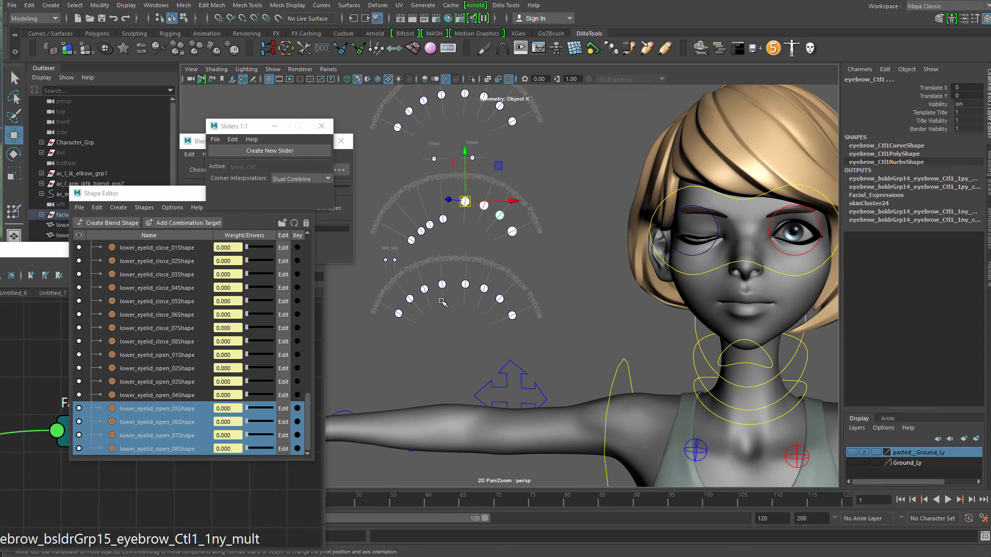
- Raise the lower arc's first four controls to about 0.34, 0.19, 0.05 and 0.13 to meet the closed upper eyelid
{"action": "left_click_drag", "start_coordinate": [444, 325], "coordinate": [444, 324]}
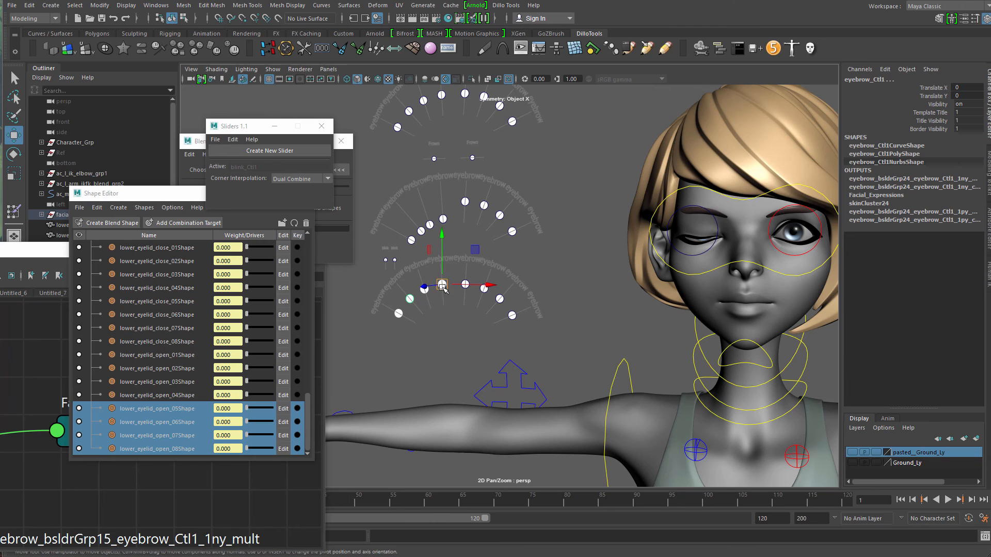
{"action": "left_click_drag", "start_coordinate": [443, 287], "coordinate": [392, 310]}
{"action": "left_click", "coordinate": [416, 300]}
{"action": "mouse_move", "coordinate": [413, 272]}
{"action": "left_mouse_down"}
{"action": "mouse_move", "coordinate": [426, 296]}
{"action": "mouse_move", "coordinate": [399, 286]}
{"action": "left_mouse_up"}
{"action": "left_click_drag", "start_coordinate": [405, 293], "coordinate": [432, 294]}
{"action": "key", "text": "q"}
{"action": "key", "text": "w"}
{"action": "left_click_drag", "start_coordinate": [423, 286], "coordinate": [423, 288]}
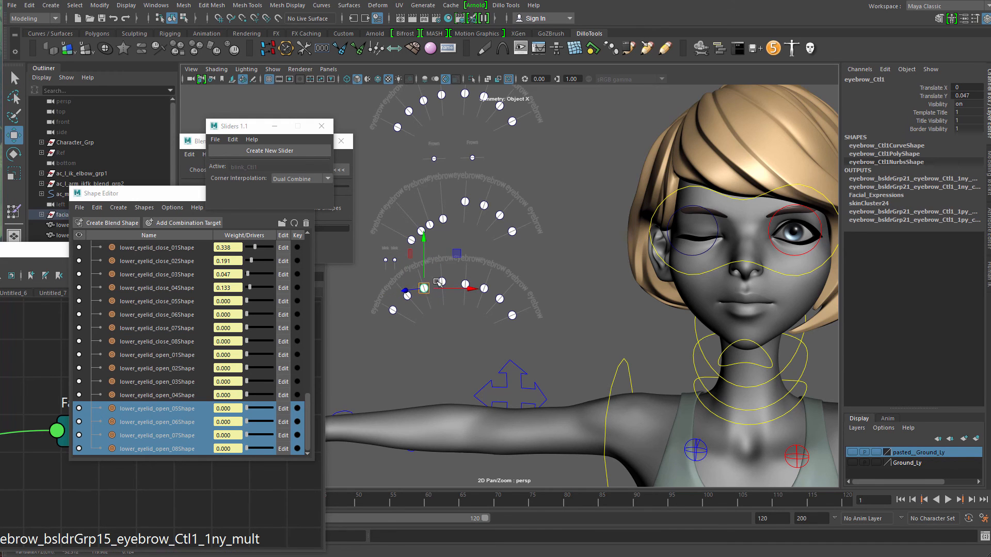
- Inspect the closed eyelid seam up close with the middle arc's first four controls selected
{"action": "right_click_drag", "start_coordinate": [418, 210], "coordinate": [549, 298], "text": "alt"}
{"action": "middle_click_drag", "start_coordinate": [396, 215], "coordinate": [477, 221], "text": "alt"}
{"action": "left_click_drag", "start_coordinate": [428, 176], "coordinate": [515, 237]}
{"action": "middle_click_drag", "start_coordinate": [725, 247], "coordinate": [402, 258], "text": "alt"}
{"action": "right_click_drag", "start_coordinate": [402, 258], "coordinate": [608, 327], "text": "alt"}
{"action": "left_click_drag", "start_coordinate": [608, 327], "coordinate": [628, 327], "text": "alt"}
{"action": "middle_click_drag", "start_coordinate": [438, 305], "coordinate": [595, 272], "text": "alt"}
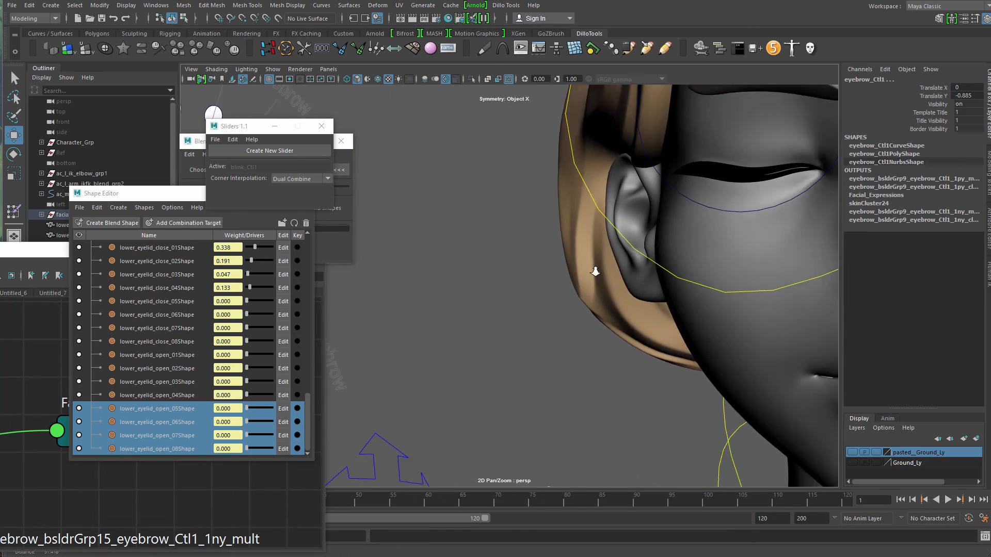
{"action": "right_click_drag", "start_coordinate": [595, 272], "coordinate": [548, 262], "text": "alt"}
{"action": "middle_click_drag", "start_coordinate": [549, 262], "coordinate": [586, 232], "text": "alt"}
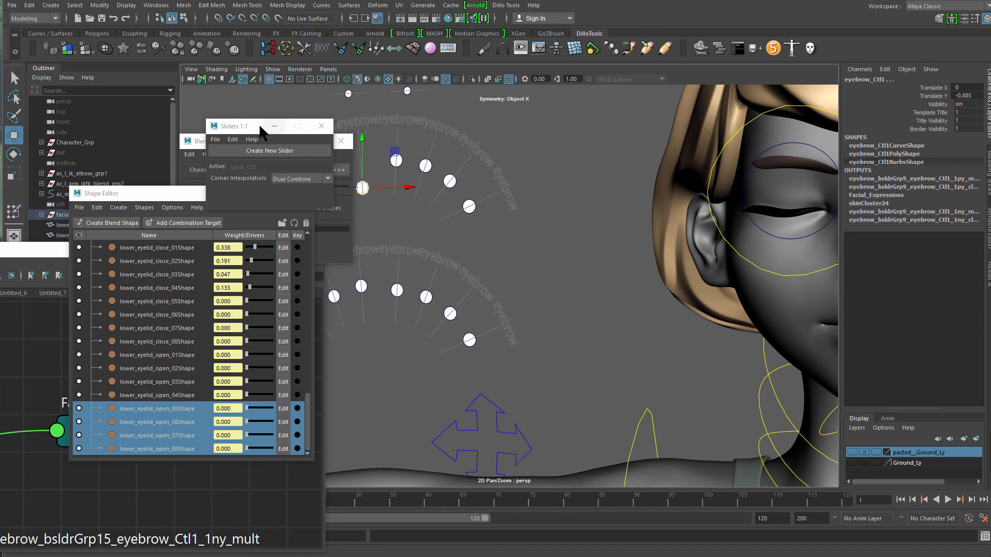
- Lower the middle arc's third control to about -0.919 to refine the closed upper eyelid
{"action": "left_click_drag", "start_coordinate": [259, 128], "coordinate": [200, 130]}
{"action": "middle_click_drag", "start_coordinate": [502, 178], "coordinate": [580, 175], "text": "alt"}
{"action": "right_click_drag", "start_coordinate": [580, 176], "coordinate": [469, 180], "text": "alt"}
{"action": "middle_click_drag", "start_coordinate": [469, 181], "coordinate": [375, 164], "text": "alt"}
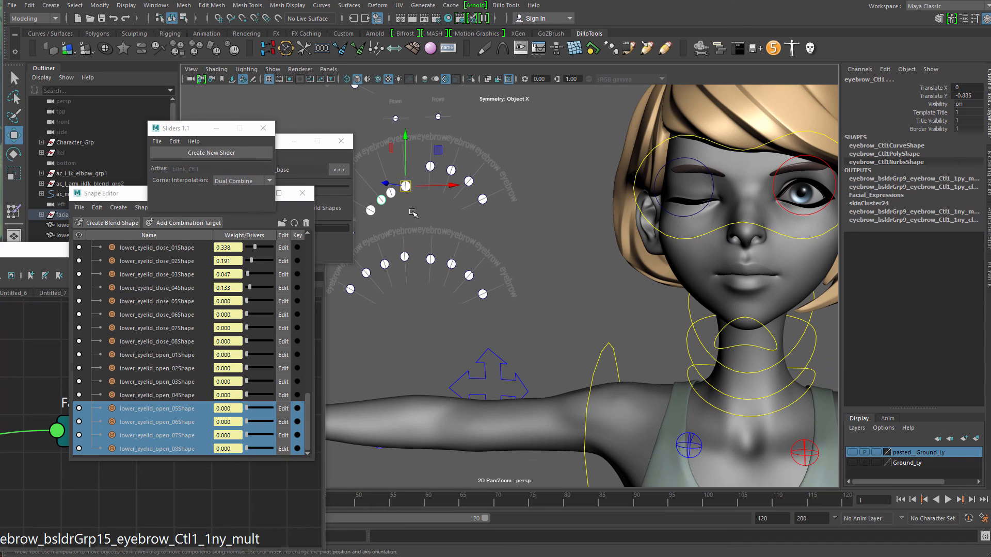
{"action": "left_click", "coordinate": [413, 214]}
{"action": "left_click", "coordinate": [406, 188]}
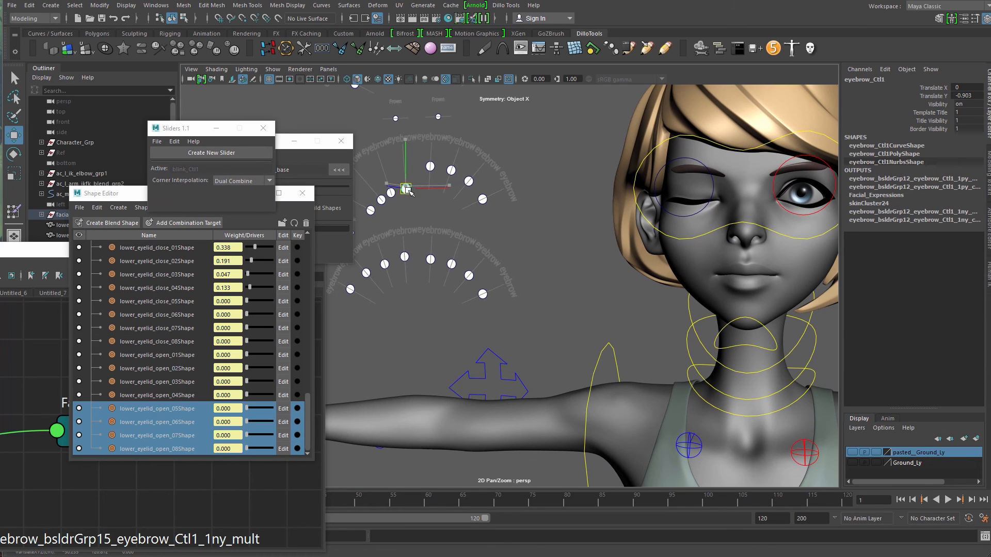
{"action": "left_click", "coordinate": [390, 193]}
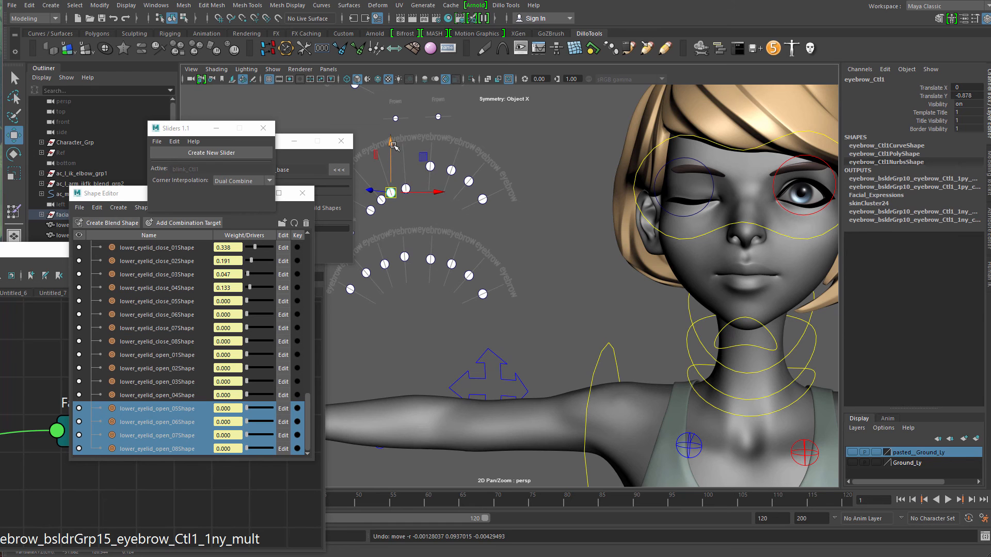
{"action": "left_click_drag", "start_coordinate": [391, 142], "coordinate": [392, 146]}
{"action": "left_click_drag", "start_coordinate": [599, 219], "coordinate": [509, 225], "text": "alt"}
{"action": "scroll", "coordinate": [510, 225], "scroll_direction": "down", "scroll_amount": 1}
{"action": "middle_click_drag", "start_coordinate": [509, 225], "coordinate": [548, 214], "text": "alt"}
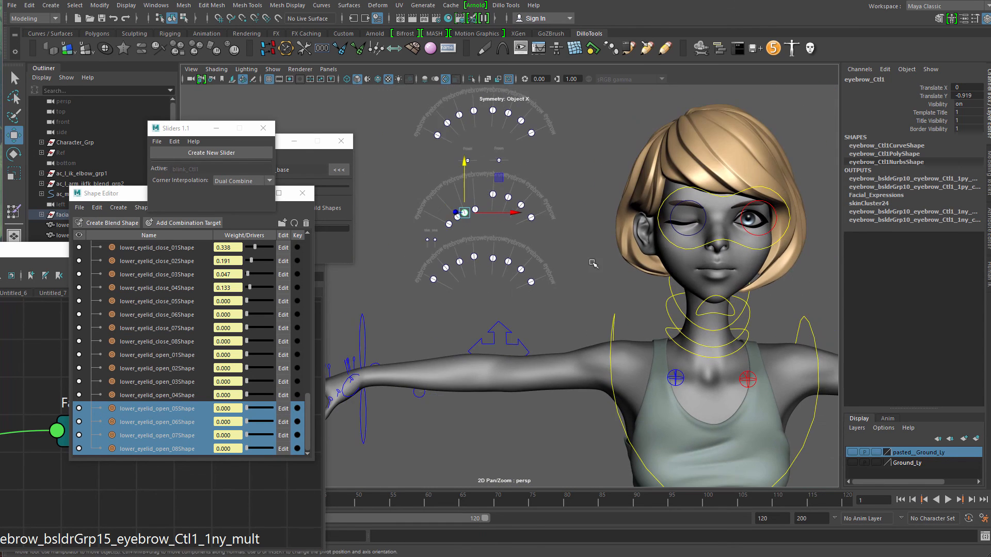
- Duplicate the character's body mesh in its closed-eye pose
{"action": "key", "text": "q"}
{"action": "left_click", "coordinate": [650, 265]}
{"action": "left_click", "coordinate": [708, 312]}
{"action": "right_click_drag", "start_coordinate": [708, 313], "coordinate": [438, 165], "text": "alt"}
{"action": "middle_click_drag", "start_coordinate": [548, 266], "coordinate": [648, 245], "text": "alt"}
{"action": "right_click_drag", "start_coordinate": [648, 244], "coordinate": [601, 227], "text": "alt"}
{"action": "key", "text": "w"}
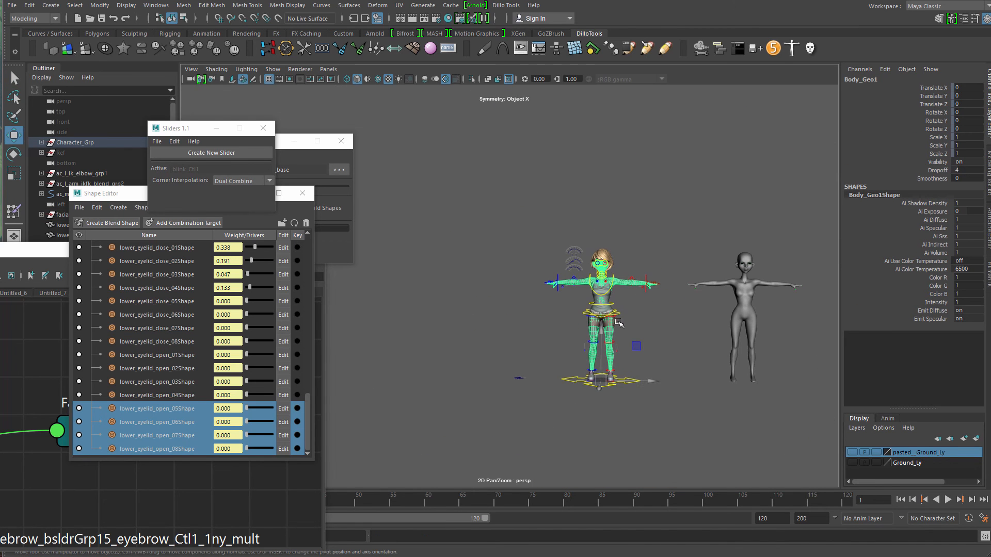
- Unlock the translate, rotate and scale channels of the duplicated body
{"action": "left_click", "coordinate": [938, 170]}
{"action": "middle_click_drag", "start_coordinate": [595, 279], "coordinate": [586, 240], "text": "alt"}
{"action": "right_click_drag", "start_coordinate": [586, 239], "coordinate": [751, 225], "text": "alt"}
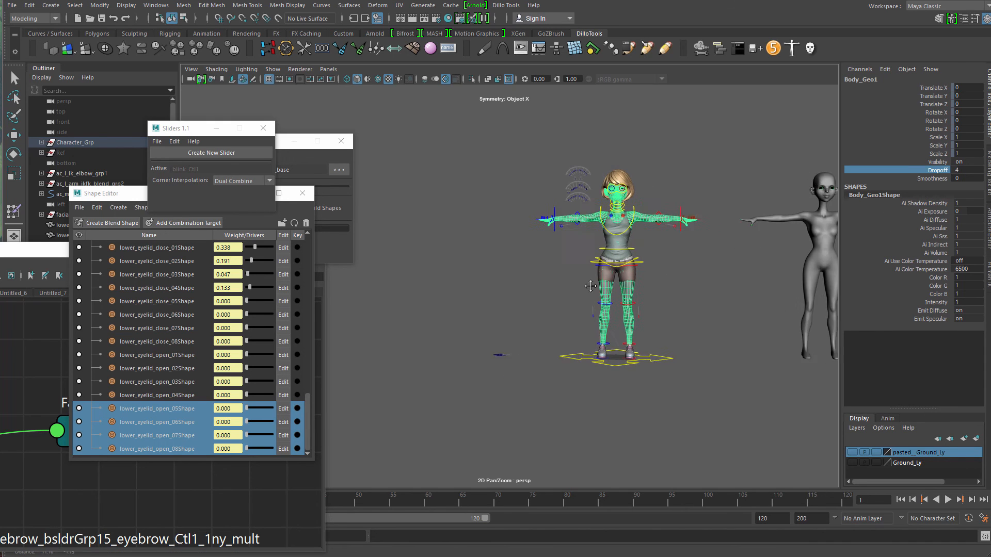
{"action": "middle_click_drag", "start_coordinate": [751, 225], "coordinate": [733, 216], "text": "alt"}
{"action": "middle_click_drag", "start_coordinate": [677, 246], "coordinate": [639, 286], "text": "alt"}
{"action": "scroll", "coordinate": [638, 286], "scroll_direction": "up", "scroll_amount": 2}
{"action": "left_click_drag", "start_coordinate": [935, 89], "coordinate": [935, 154]}
{"action": "right_click", "coordinate": [948, 147]}
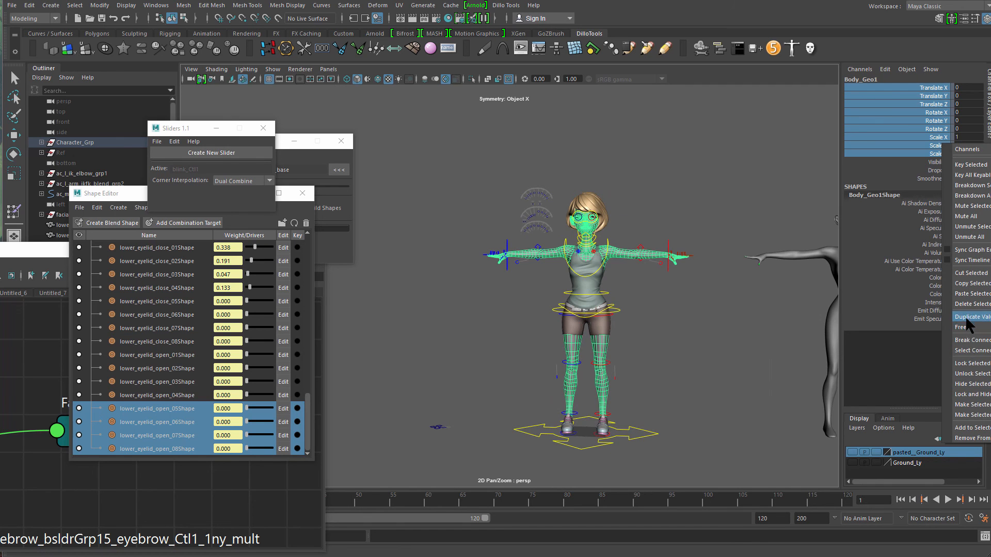
{"action": "left_click", "coordinate": [977, 375]}
- Move the duplicated body above the character, to about -16.367 in X and 194.658 in Y
{"action": "right_click_drag", "start_coordinate": [559, 352], "coordinate": [454, 312], "text": "alt"}
{"action": "key", "text": "w"}
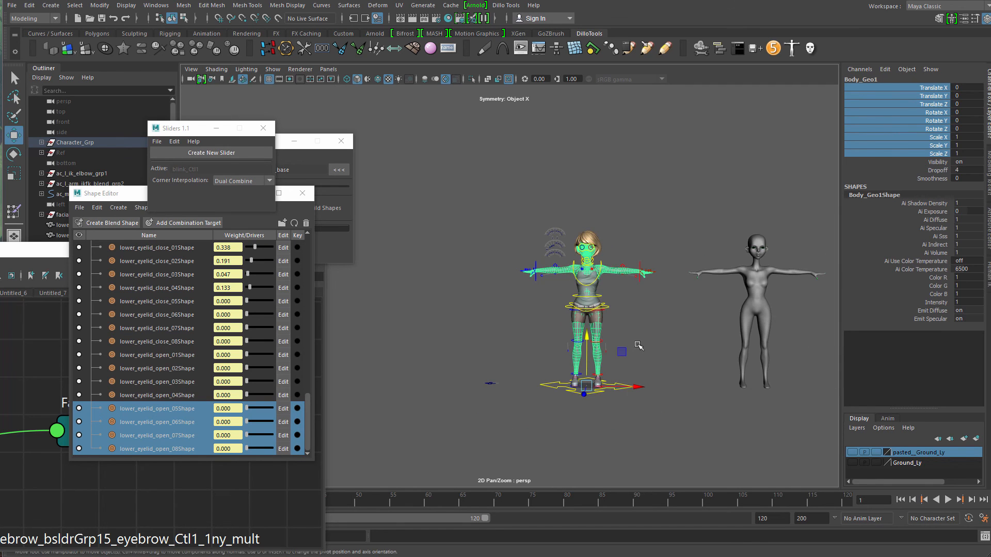
{"action": "left_click_drag", "start_coordinate": [623, 352], "coordinate": [682, 184]}
{"action": "middle_click_drag", "start_coordinate": [616, 266], "coordinate": [599, 348], "text": "alt"}
{"action": "right_click_drag", "start_coordinate": [599, 348], "coordinate": [671, 299], "text": "alt"}
{"action": "left_click", "coordinate": [743, 232]}
{"action": "left_click", "coordinate": [651, 273]}
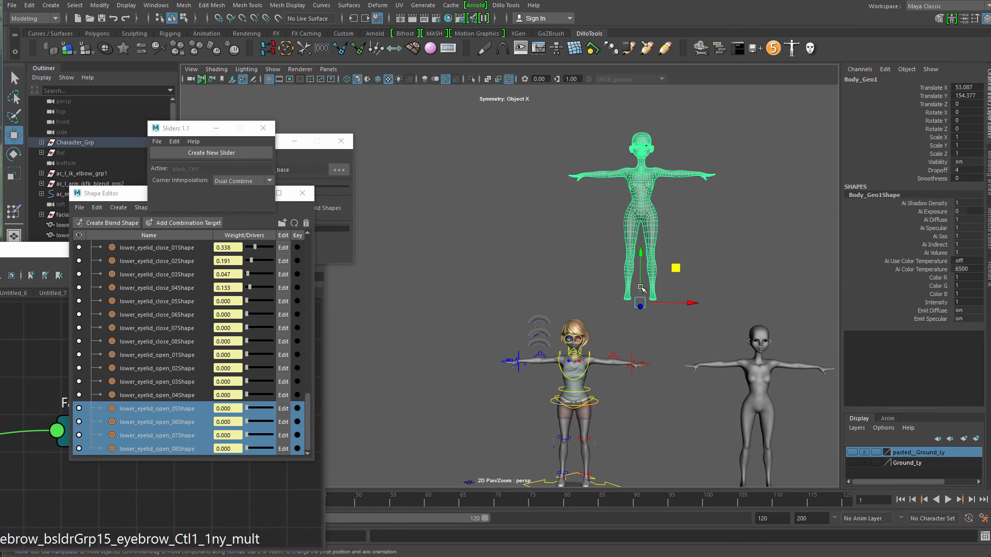
{"action": "left_click_drag", "start_coordinate": [673, 262], "coordinate": [590, 198]}
- Examine the rigged character with its closed eye and slider arcs in relation to the duplicated body
{"action": "middle_click_drag", "start_coordinate": [609, 413], "coordinate": [605, 330], "text": "alt"}
{"action": "right_click_drag", "start_coordinate": [552, 371], "coordinate": [614, 349], "text": "alt"}
{"action": "middle_click_drag", "start_coordinate": [674, 436], "coordinate": [643, 434], "text": "alt"}
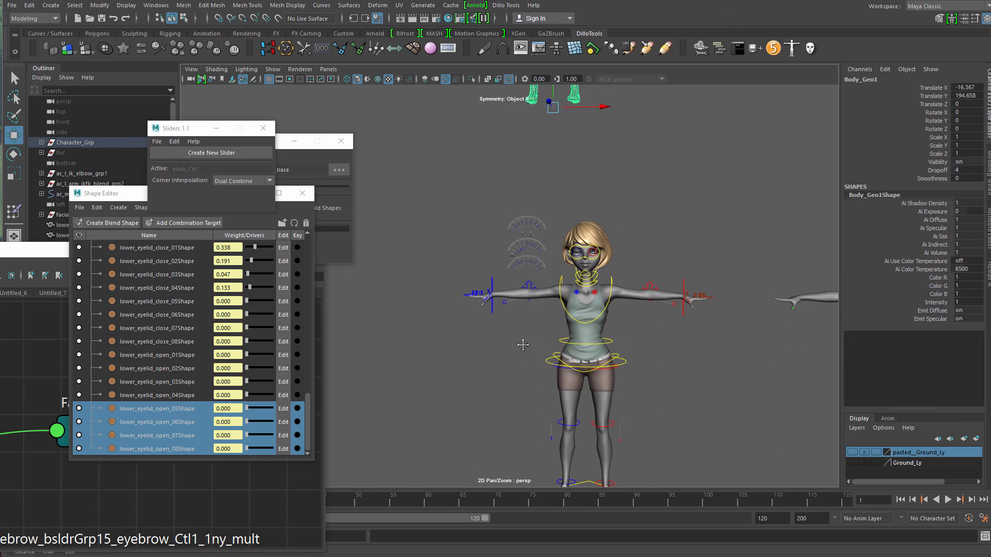
{"action": "right_click_drag", "start_coordinate": [522, 343], "coordinate": [660, 269], "text": "alt"}
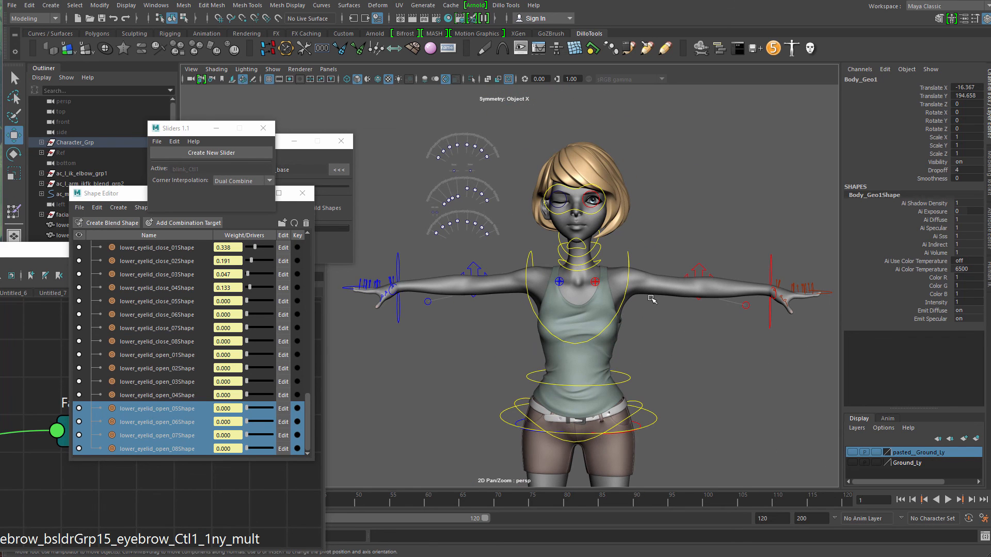
{"action": "left_click", "coordinate": [663, 289]}
{"action": "right_click_drag", "start_coordinate": [663, 291], "coordinate": [599, 315], "text": "alt"}
{"action": "middle_click_drag", "start_coordinate": [614, 289], "coordinate": [614, 341], "text": "alt"}
{"action": "left_click", "coordinate": [668, 272]}
{"action": "right_click_drag", "start_coordinate": [583, 412], "coordinate": [668, 449], "text": "alt"}
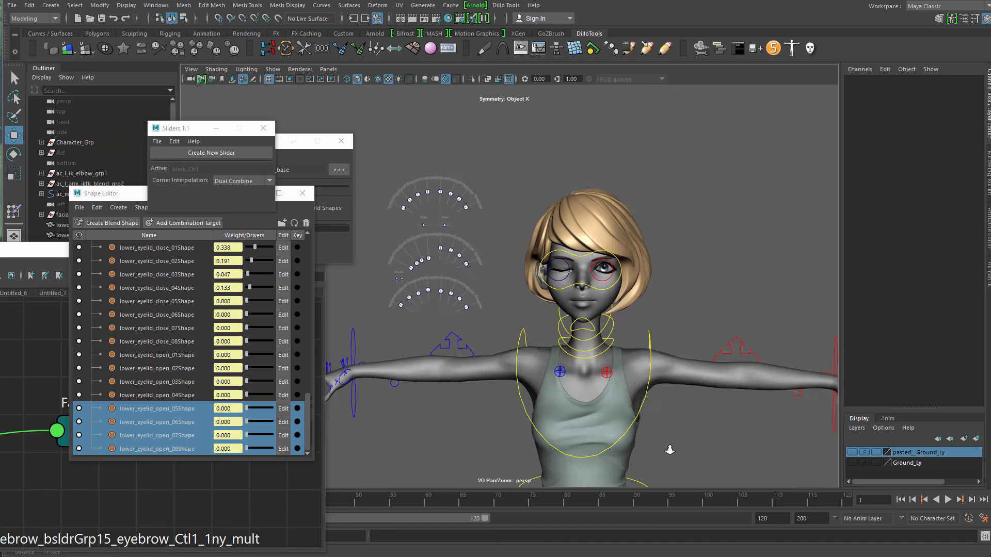
{"action": "middle_click_drag", "start_coordinate": [667, 449], "coordinate": [646, 474], "text": "alt"}
{"action": "right_click_drag", "start_coordinate": [547, 449], "coordinate": [599, 233], "text": "alt"}
{"action": "right_click_drag", "start_coordinate": [594, 308], "coordinate": [533, 212], "text": "alt"}
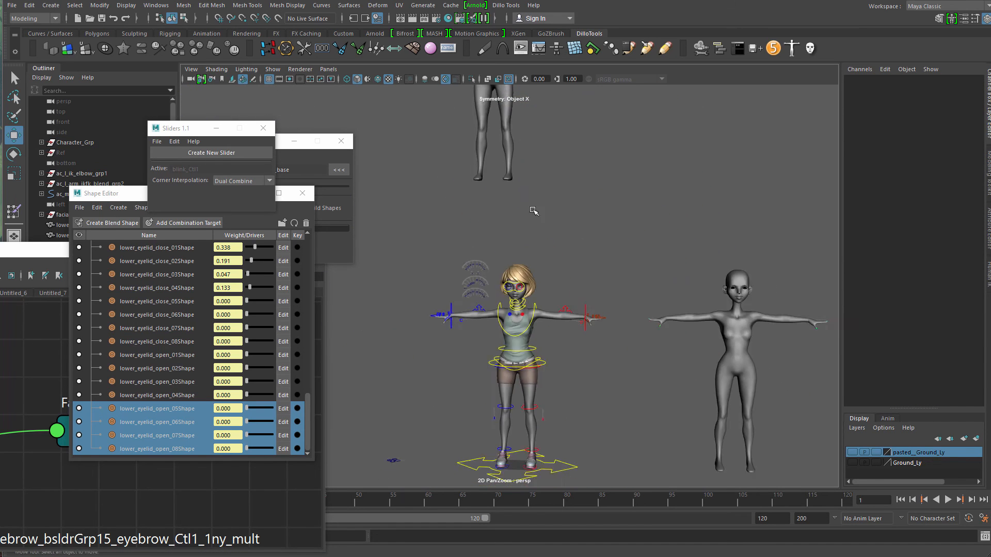
- Inspect the duplicated body, then the original character's torso and arm from several distances
{"action": "middle_click_drag", "start_coordinate": [533, 212], "coordinate": [588, 361], "text": "alt"}
{"action": "left_click_drag", "start_coordinate": [707, 216], "coordinate": [485, 255]}
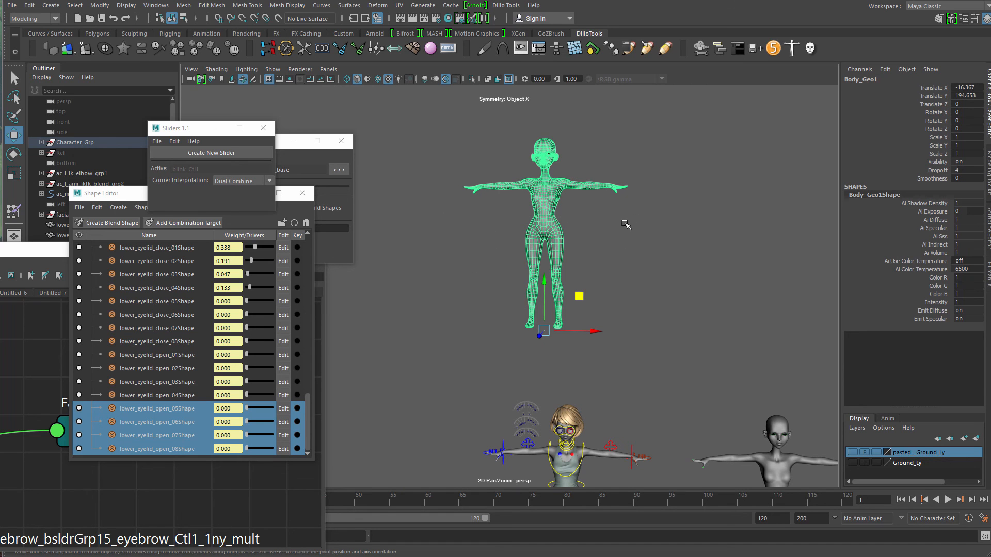
{"action": "middle_click_drag", "start_coordinate": [526, 254], "coordinate": [490, 172], "text": "alt"}
{"action": "right_click_drag", "start_coordinate": [516, 178], "coordinate": [632, 232], "text": "alt"}
{"action": "left_click", "coordinate": [621, 339]}
{"action": "middle_click_drag", "start_coordinate": [621, 339], "coordinate": [535, 182], "text": "alt"}
{"action": "right_click_drag", "start_coordinate": [540, 232], "coordinate": [635, 328], "text": "alt"}
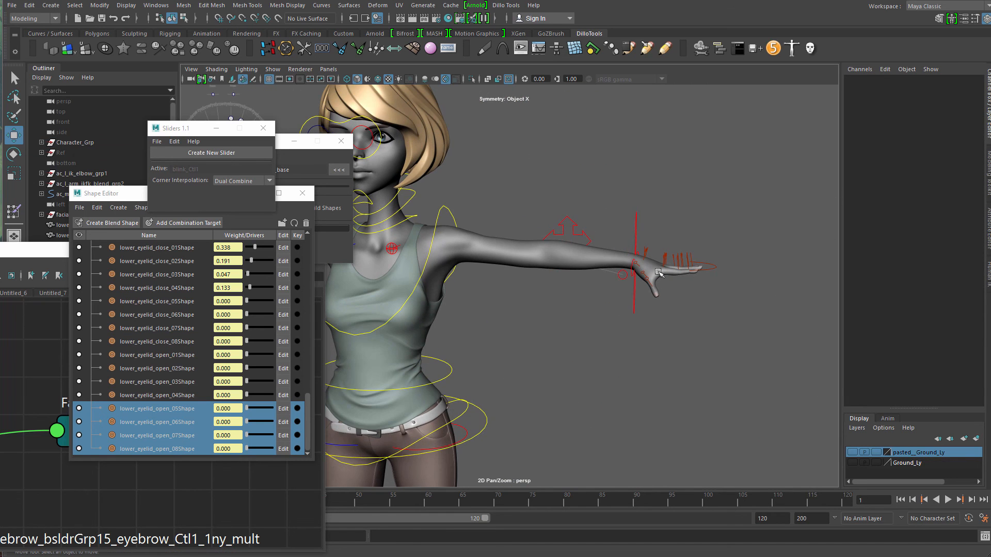
{"action": "middle_click_drag", "start_coordinate": [614, 289], "coordinate": [765, 274], "text": "alt"}
{"action": "middle_click_drag", "start_coordinate": [434, 294], "coordinate": [592, 268], "text": "alt"}
{"action": "mouse_move", "coordinate": [630, 168]}
{"action": "middle_mouse_down", "text": "alt"}
{"action": "mouse_move", "coordinate": [634, 271]}
{"action": "mouse_move", "coordinate": [560, 307]}
{"action": "mouse_move", "coordinate": [452, 310]}
{"action": "middle_mouse_up", "text": "alt"}
{"action": "right_click_drag", "start_coordinate": [547, 330], "coordinate": [610, 386], "text": "alt"}
{"action": "right_click_drag", "start_coordinate": [640, 356], "coordinate": [560, 233], "text": "alt"}
{"action": "middle_click_drag", "start_coordinate": [626, 199], "coordinate": [741, 211], "text": "alt"}
{"action": "right_click_drag", "start_coordinate": [741, 212], "coordinate": [548, 178], "text": "alt"}
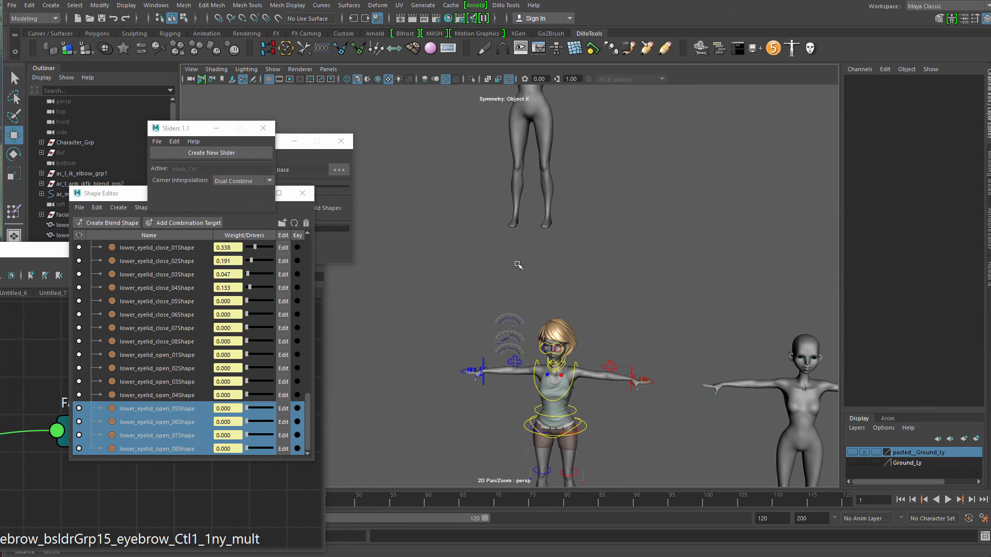
- Select the duplicated body and examine the rigged character's closed eyelid up close
{"action": "left_click", "coordinate": [549, 176]}
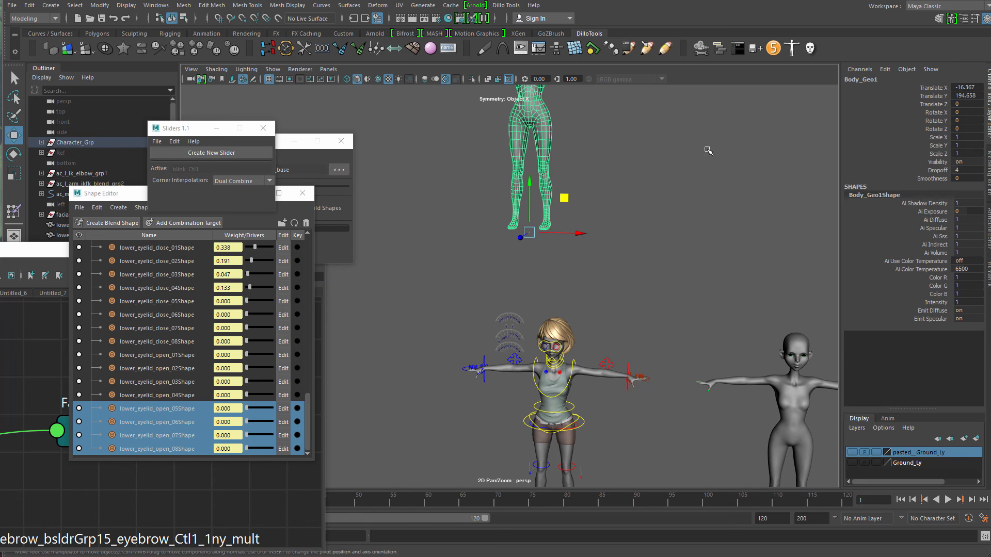
{"action": "middle_click_drag", "start_coordinate": [557, 247], "coordinate": [564, 237], "text": "alt"}
{"action": "left_click_drag", "start_coordinate": [564, 237], "coordinate": [619, 239], "text": "alt"}
{"action": "right_click_drag", "start_coordinate": [622, 325], "coordinate": [694, 449], "text": "alt"}
{"action": "middle_click_drag", "start_coordinate": [694, 459], "coordinate": [620, 398], "text": "alt"}
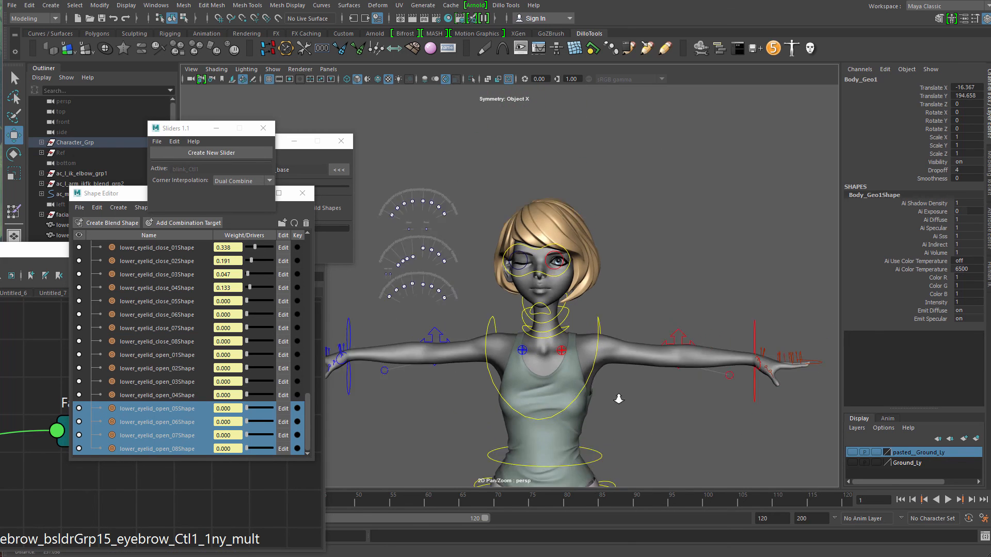
{"action": "right_click_drag", "start_coordinate": [619, 398], "coordinate": [650, 415], "text": "alt"}
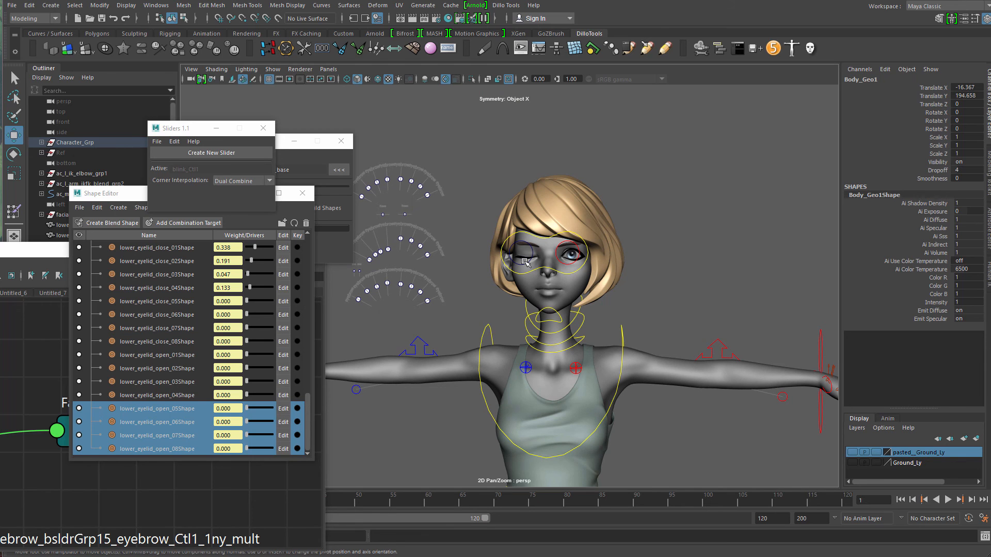
{"action": "scroll", "coordinate": [508, 274], "scroll_direction": "up", "scroll_amount": 5}
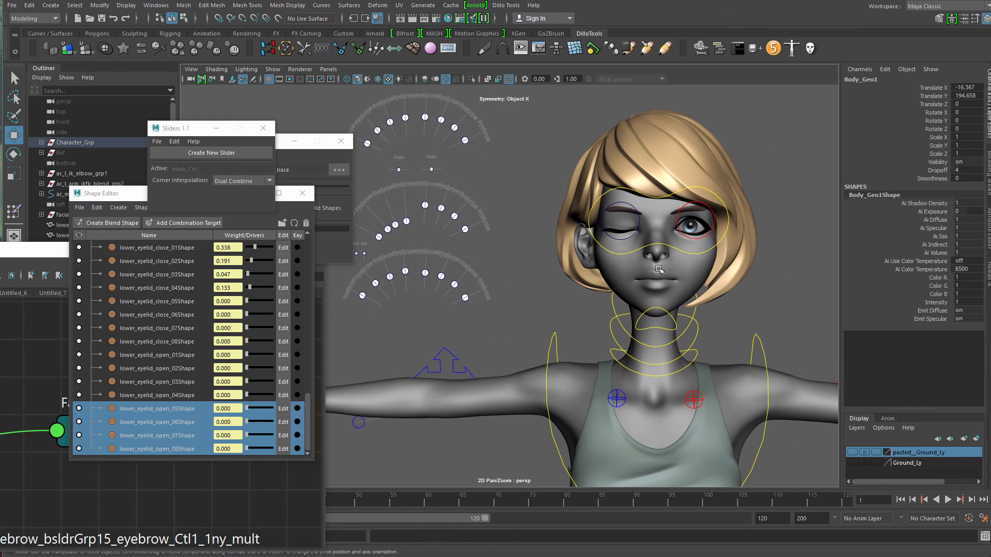
{"action": "scroll", "coordinate": [659, 269], "scroll_direction": "up", "scroll_amount": 6}
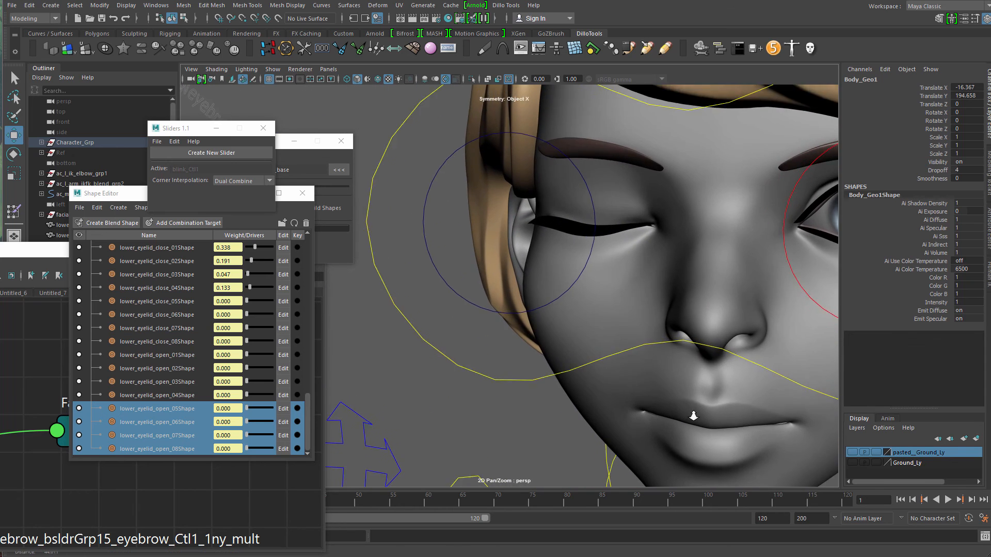
{"action": "right_click_drag", "start_coordinate": [694, 416], "coordinate": [506, 358], "text": "alt"}
{"action": "middle_click_drag", "start_coordinate": [506, 358], "coordinate": [774, 361], "text": "alt"}
{"action": "right_click_drag", "start_coordinate": [705, 323], "coordinate": [525, 170], "text": "alt"}
{"action": "middle_click_drag", "start_coordinate": [525, 171], "coordinate": [537, 350], "text": "alt"}
{"action": "left_click", "coordinate": [719, 174]}
{"action": "left_click_drag", "start_coordinate": [720, 174], "coordinate": [494, 238]}
{"action": "right_click_drag", "start_coordinate": [578, 258], "coordinate": [500, 192], "text": "alt"}
{"action": "middle_click_drag", "start_coordinate": [500, 192], "coordinate": [520, 201], "text": "alt"}
{"action": "left_click", "coordinate": [680, 210]}
{"action": "left_click_drag", "start_coordinate": [680, 210], "coordinate": [444, 268]}
{"action": "left_click_drag", "start_coordinate": [652, 206], "coordinate": [443, 254]}
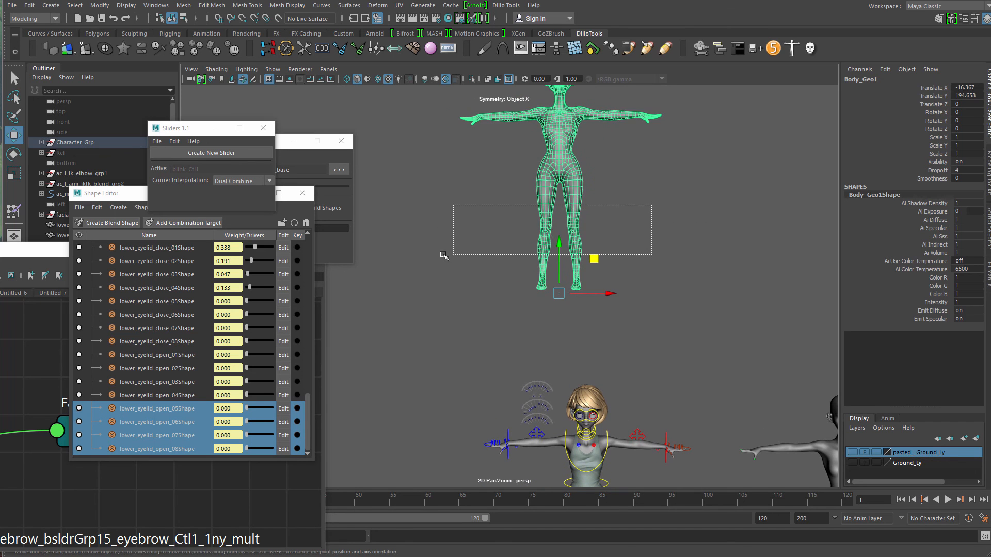
{"action": "middle_click_drag", "start_coordinate": [622, 186], "coordinate": [610, 266], "text": "alt"}
{"action": "left_click", "coordinate": [610, 267]}
{"action": "left_click", "coordinate": [569, 265]}
{"action": "left_click", "coordinate": [626, 281]}
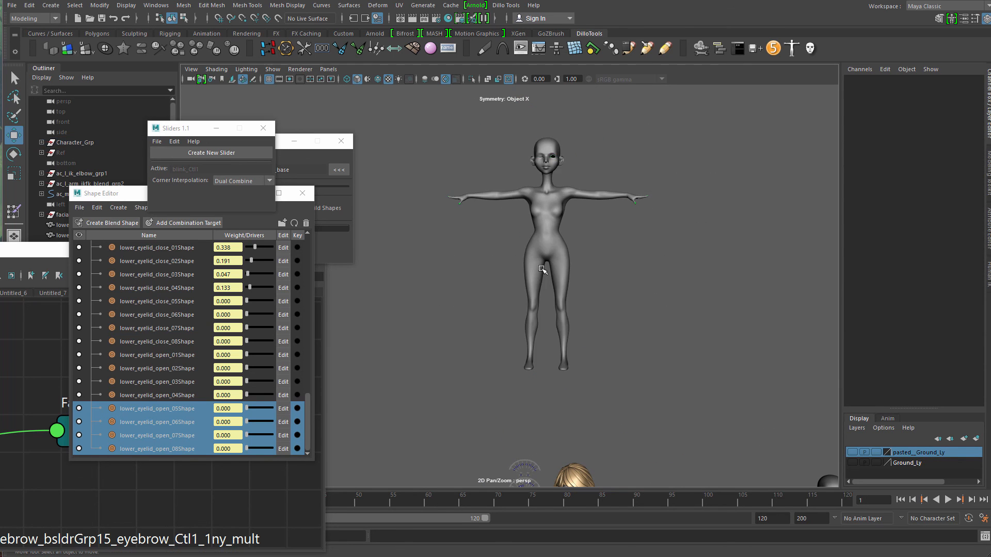
- Unparent the duplicated body from the Geo_ALL_Grp group, moving the floating windows clear of the Outliner
{"action": "left_click", "coordinate": [542, 271]}
{"action": "left_click_drag", "start_coordinate": [191, 121], "coordinate": [422, 91]}
{"action": "left_click_drag", "start_coordinate": [183, 201], "coordinate": [435, 151]}
{"action": "left_click_drag", "start_coordinate": [77, 250], "coordinate": [73, 363]}
{"action": "key", "text": "f"}
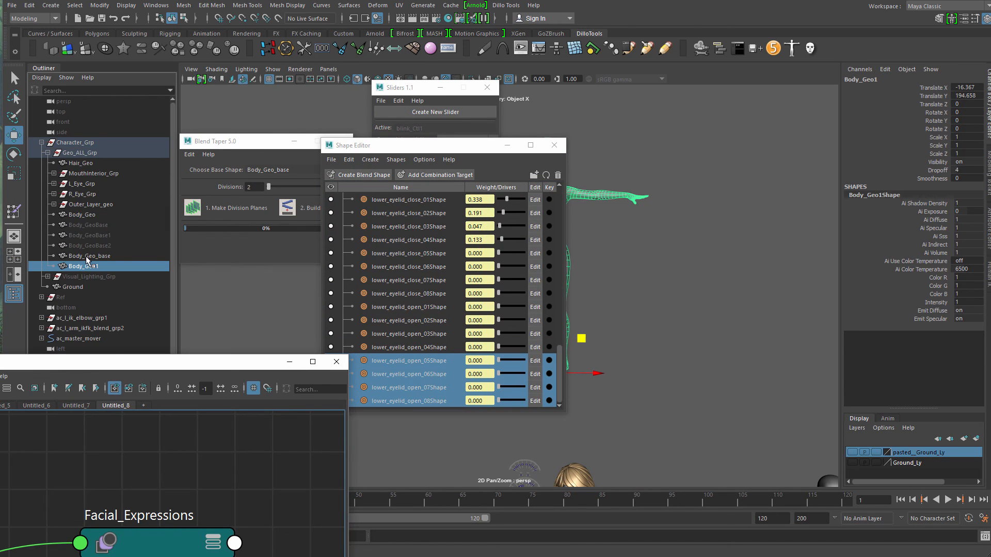
{"action": "key", "text": "shift+p"}
{"action": "scroll", "coordinate": [131, 129], "scroll_direction": "down", "scroll_amount": 2}
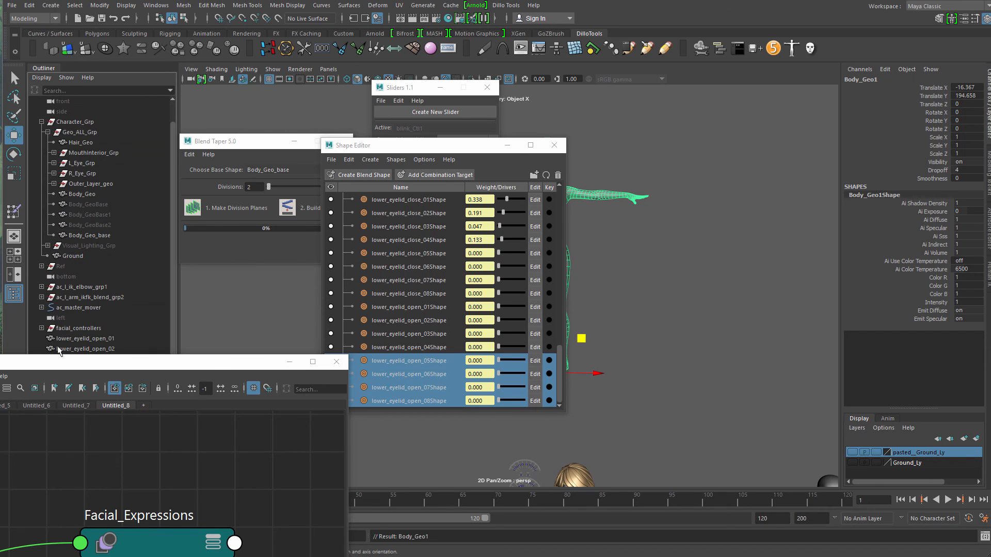
- Rename the unparented body copy as right_blink
{"action": "left_click_drag", "start_coordinate": [256, 371], "coordinate": [750, 133]}
{"action": "double_click", "coordinate": [95, 443]}
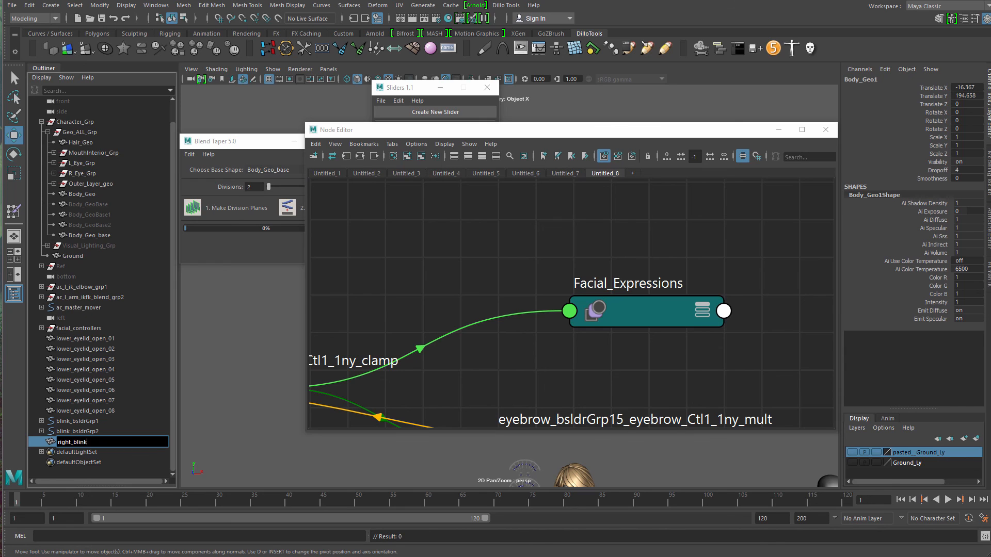
{"action": "key", "text": "Return"}
- Duplicate the right_blink mesh and rename the copy as left_blink
{"action": "key", "text": "ctrl+d"}
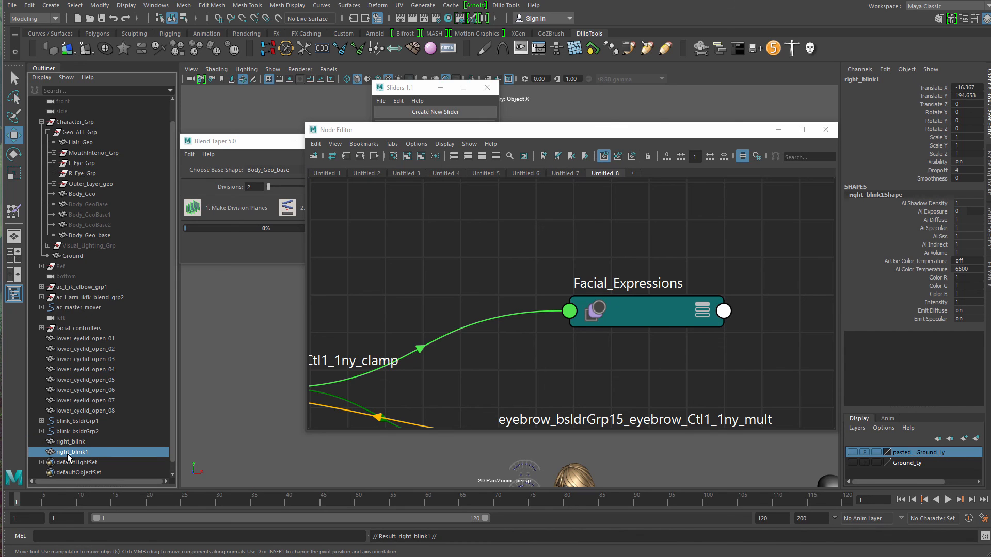
{"action": "double_click", "coordinate": [69, 453]}
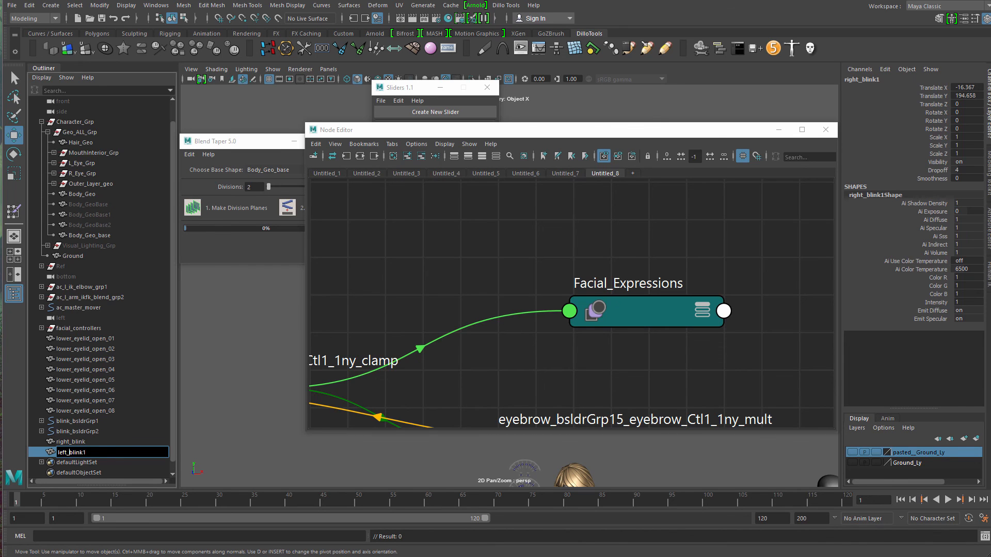
{"action": "key", "text": "BackSpace"}
{"action": "key", "text": "Return"}
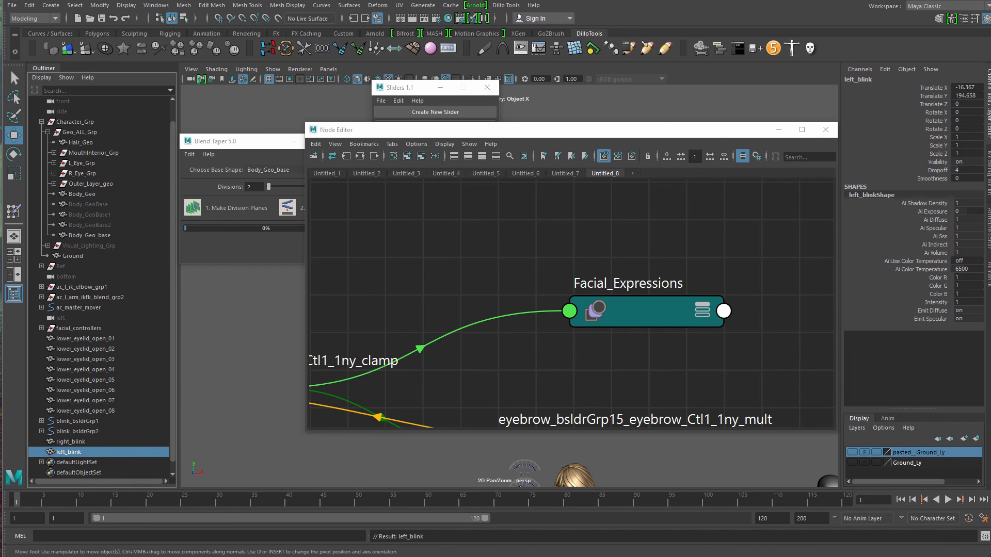
- Add the right_blink and left_blink meshes as targets of the Facial_Expressions blend shape
{"action": "left_click", "coordinate": [93, 443]}
{"action": "left_click", "coordinate": [92, 453], "text": "shift"}
{"action": "left_click", "coordinate": [781, 132]}
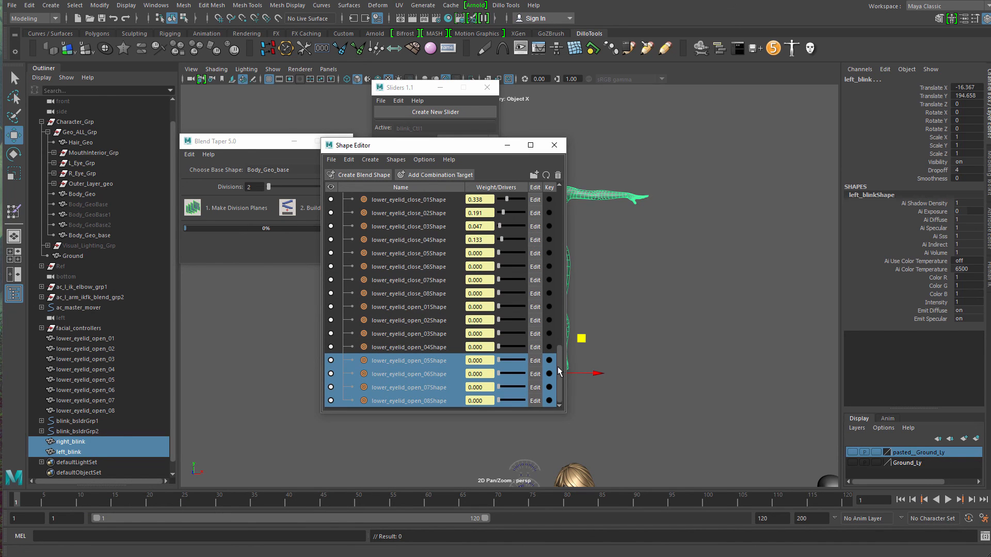
{"action": "left_click_drag", "start_coordinate": [559, 370], "coordinate": [561, 267]}
{"action": "left_click", "coordinate": [405, 199]}
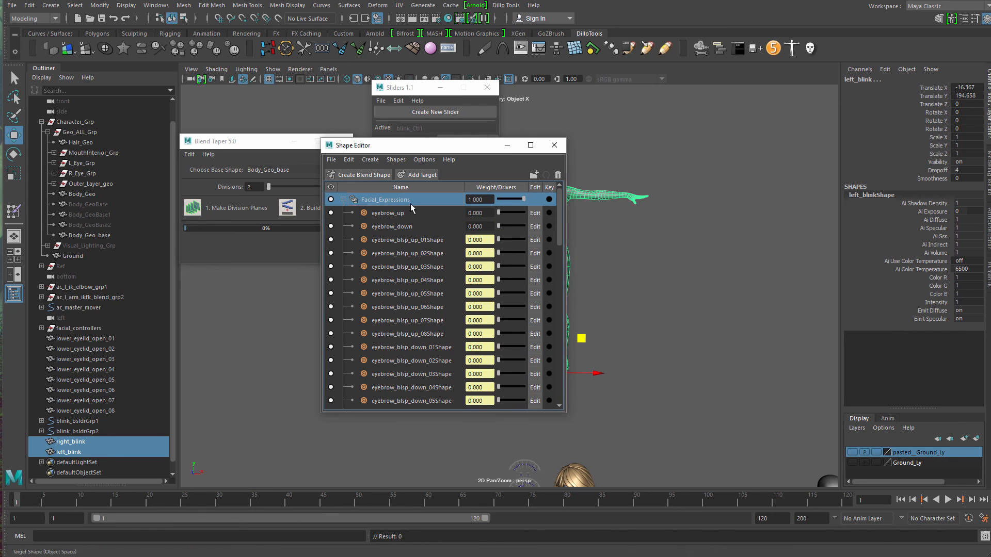
{"action": "right_click", "coordinate": [409, 201]}
{"action": "left_click", "coordinate": [479, 214]}
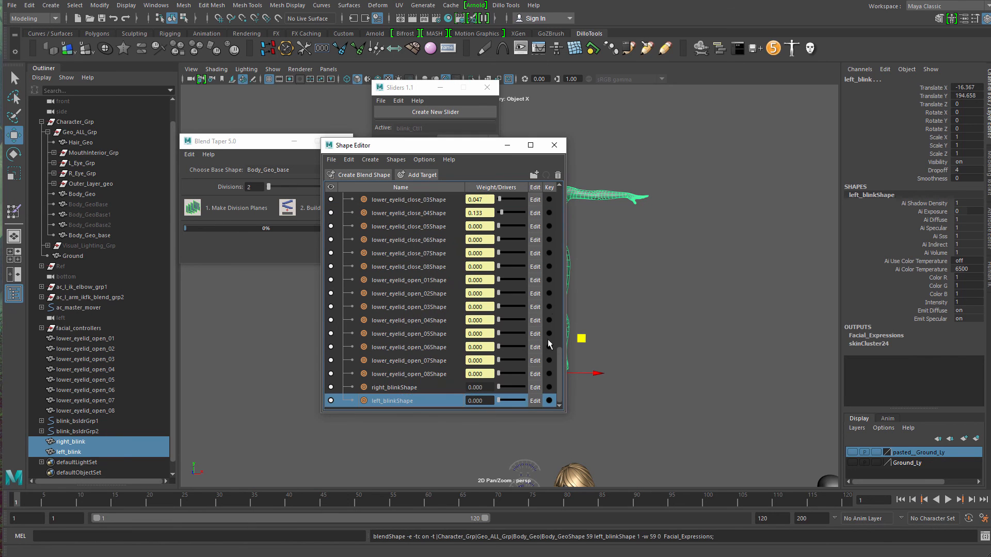
- Flip the left_blinkShape target to the opposite side of the face
{"action": "left_click_drag", "start_coordinate": [468, 151], "coordinate": [406, 141]}
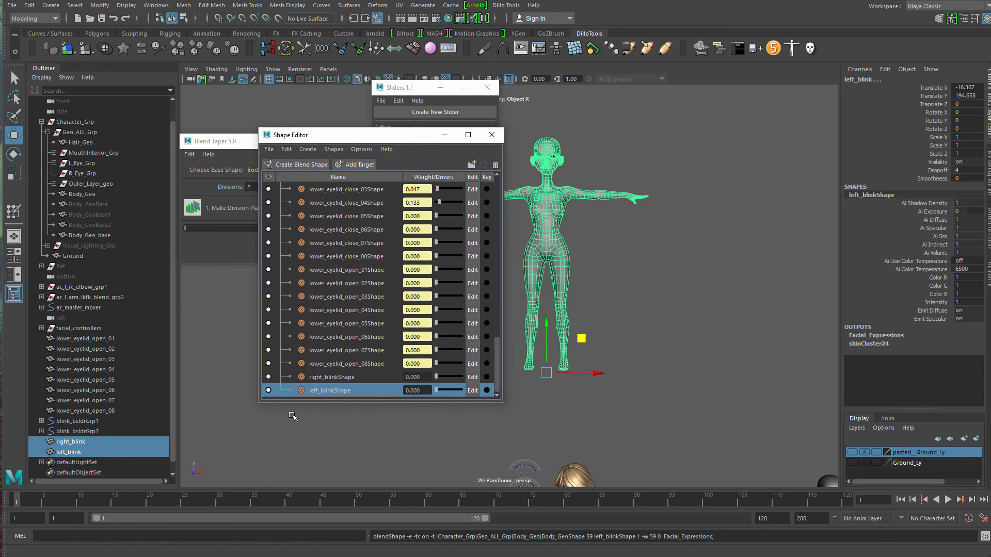
{"action": "right_click", "coordinate": [327, 391]}
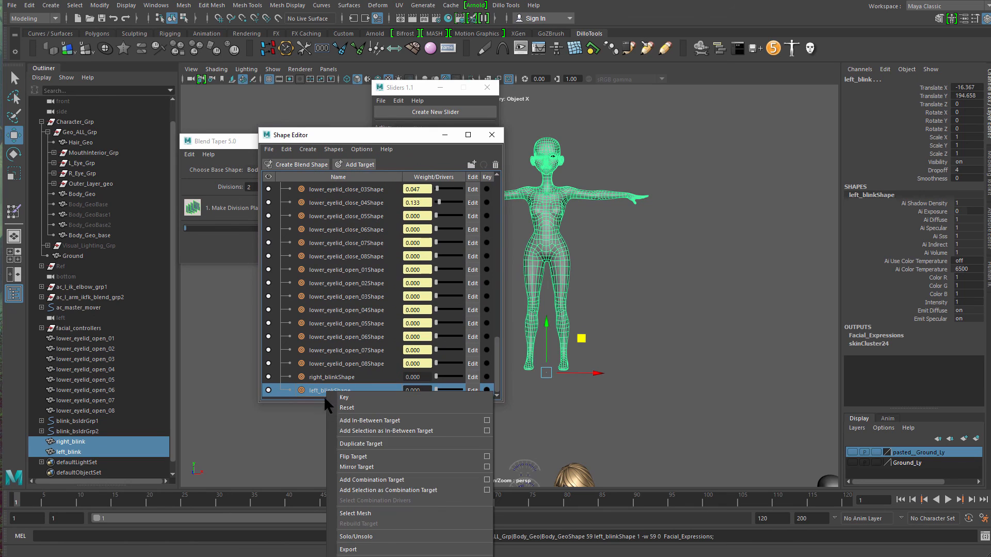
{"action": "left_click", "coordinate": [376, 455]}
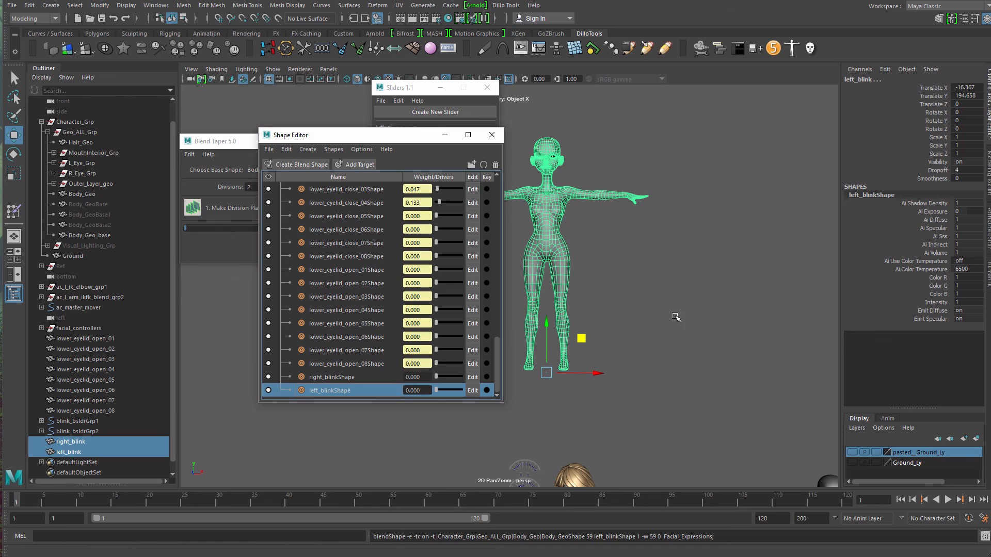
- Delete the right_blink and left_blink meshes and the eight lower_eyelid_open_01 to lower_eyelid_open_08 meshes
{"action": "scroll", "coordinate": [781, 338], "scroll_direction": "down", "scroll_amount": 5}
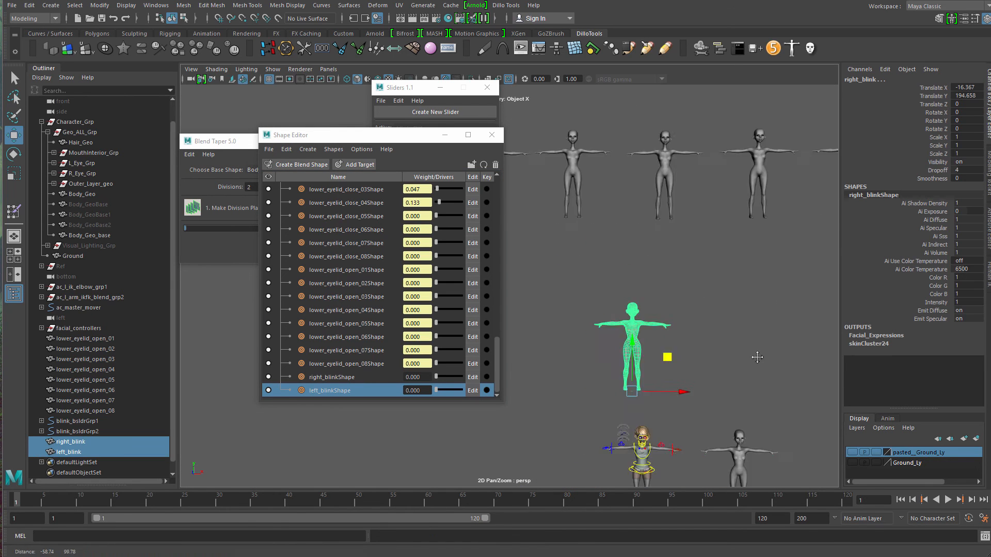
{"action": "scroll", "coordinate": [757, 357], "scroll_direction": "down", "scroll_amount": 5}
{"action": "left_click", "coordinate": [713, 321]}
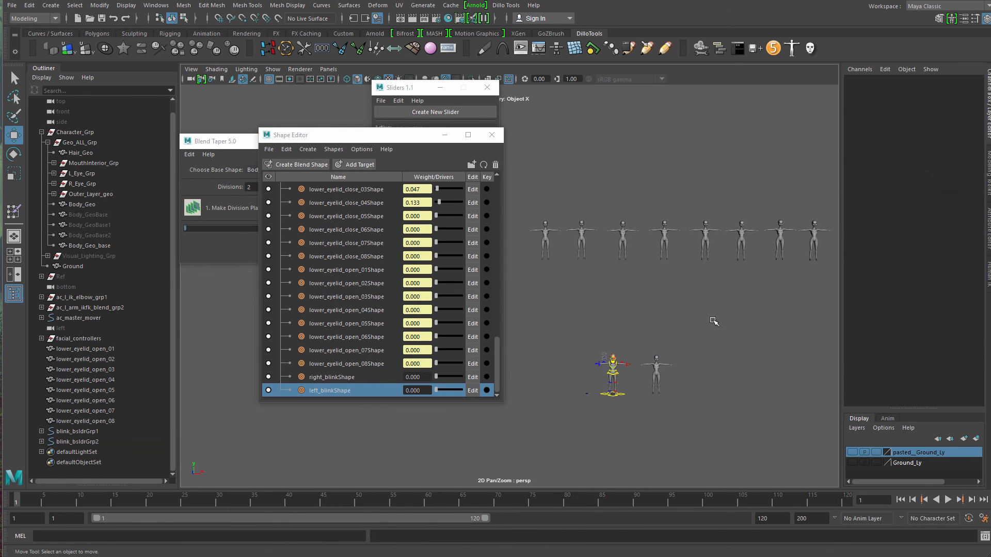
{"action": "right_click_drag", "start_coordinate": [653, 305], "coordinate": [568, 258], "text": "alt"}
{"action": "left_click_drag", "start_coordinate": [736, 248], "coordinate": [506, 273]}
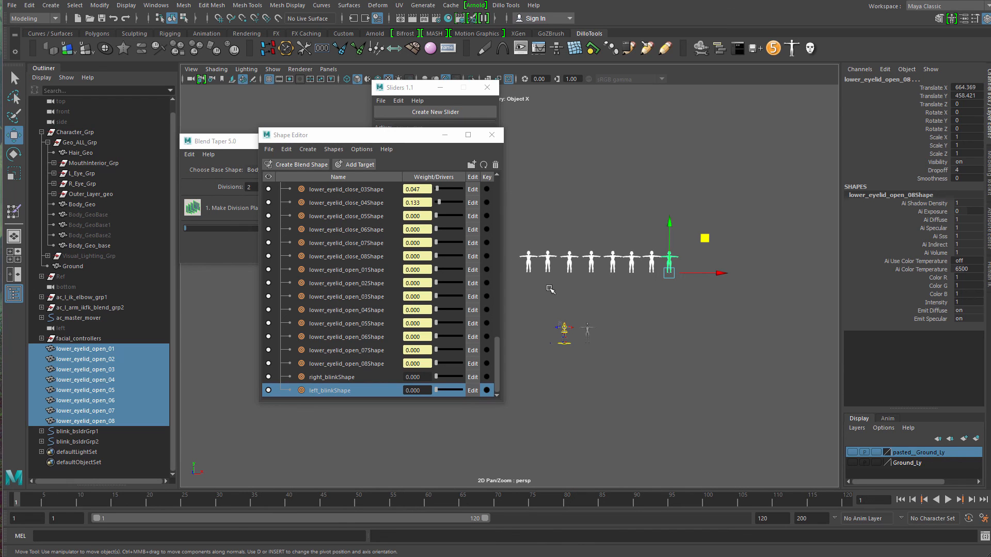
{"action": "key", "text": "Delete"}
{"action": "scroll", "coordinate": [601, 268], "scroll_direction": "up", "scroll_amount": 5}
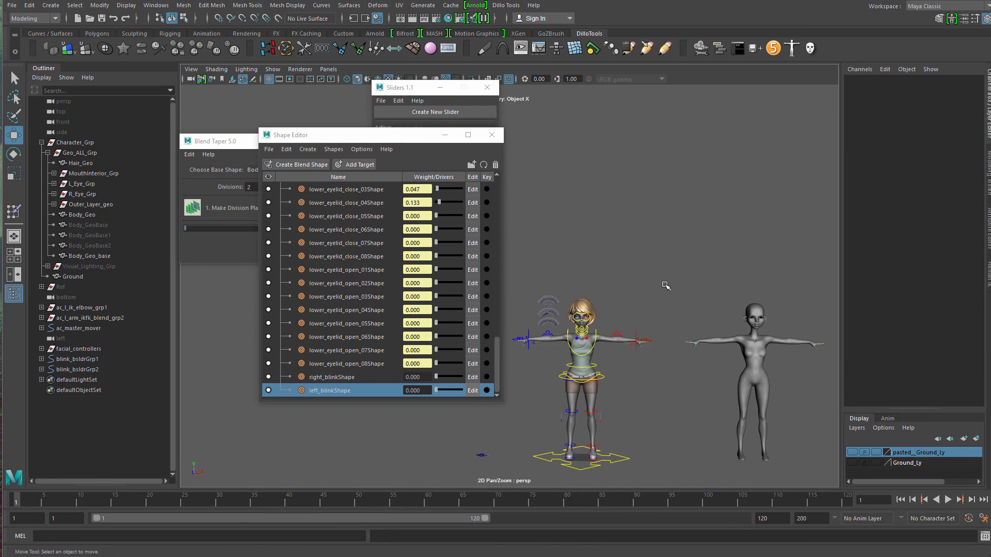
- Frame the character's face and move the Shape Editor, Sliders and Blend Taper windows clear of the facial sliders
{"action": "scroll", "coordinate": [666, 286], "scroll_direction": "up", "scroll_amount": 10}
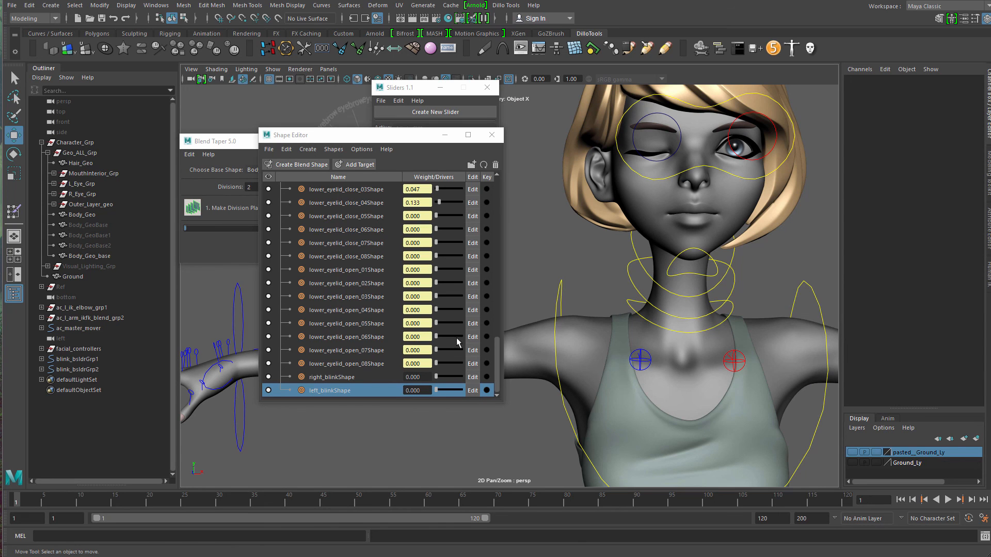
{"action": "left_click_drag", "start_coordinate": [387, 145], "coordinate": [376, 230]}
{"action": "left_click_drag", "start_coordinate": [419, 88], "coordinate": [89, 164]}
{"action": "left_click_drag", "start_coordinate": [242, 147], "coordinate": [179, 170]}
{"action": "left_click_drag", "start_coordinate": [347, 222], "coordinate": [363, 299]}
{"action": "scroll", "coordinate": [372, 155], "scroll_direction": "up", "scroll_amount": 3}
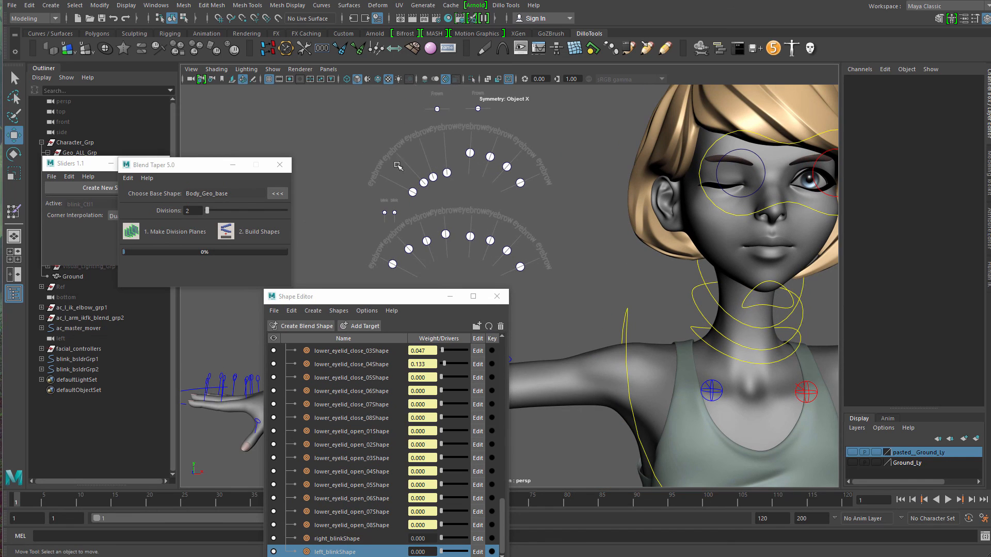
- Reset the posed eyelid sliders of the closed eye to 0 in Translate X and Translate Y
{"action": "left_click_drag", "start_coordinate": [369, 150], "coordinate": [448, 266]}
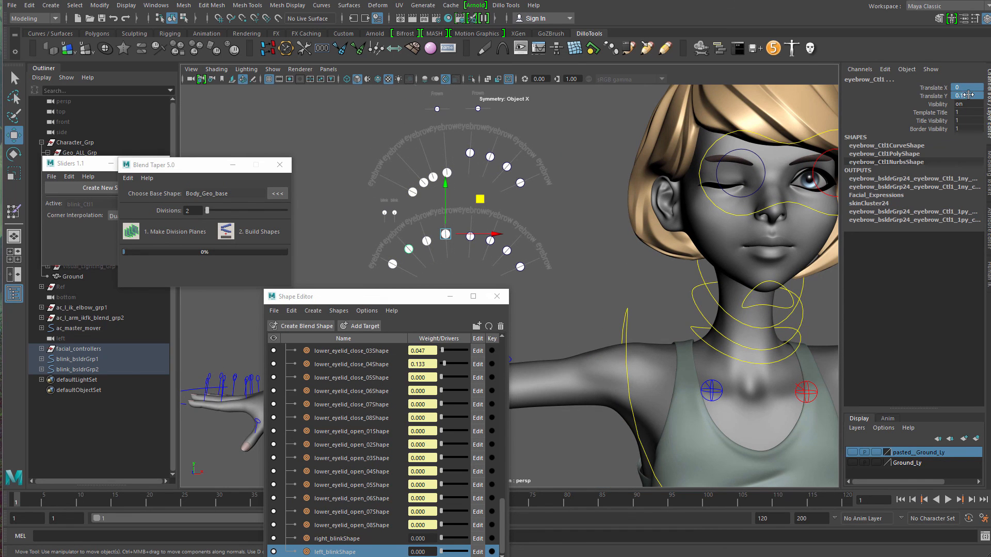
{"action": "type", "text": "0"}
{"action": "key", "text": "Return"}
{"action": "left_click", "coordinate": [345, 236]}
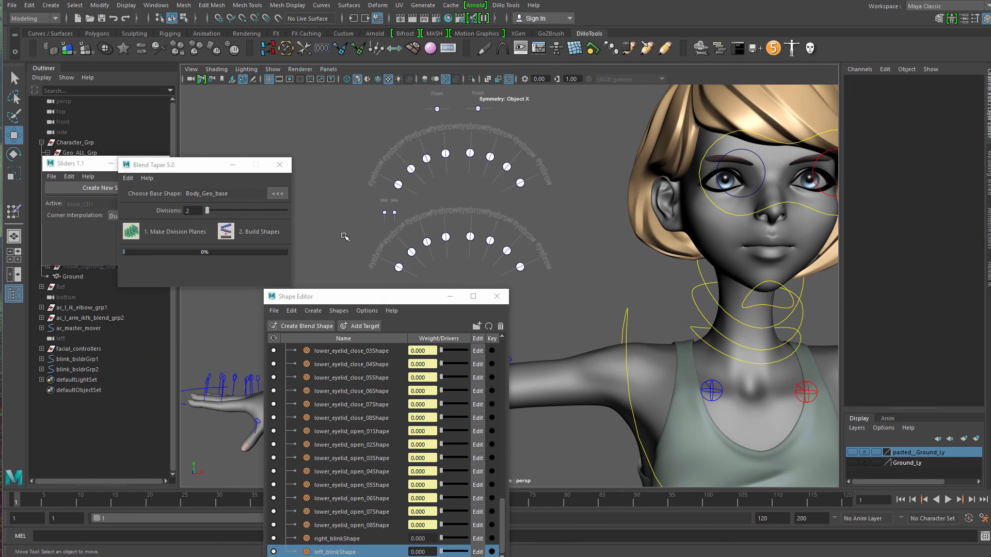
- Bring up the node graph with the Facial_Expressions node and lower both blink sliders to -1 in Translate Y
{"action": "left_click_drag", "start_coordinate": [401, 219], "coordinate": [401, 220]}
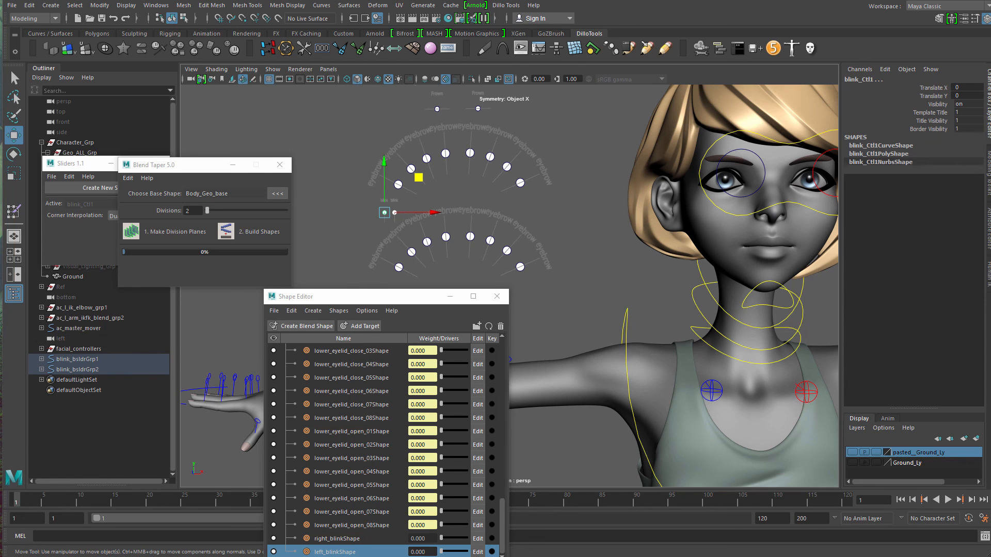
{"action": "left_click", "coordinate": [95, 489]}
{"action": "left_click_drag", "start_coordinate": [597, 131], "coordinate": [263, 244]}
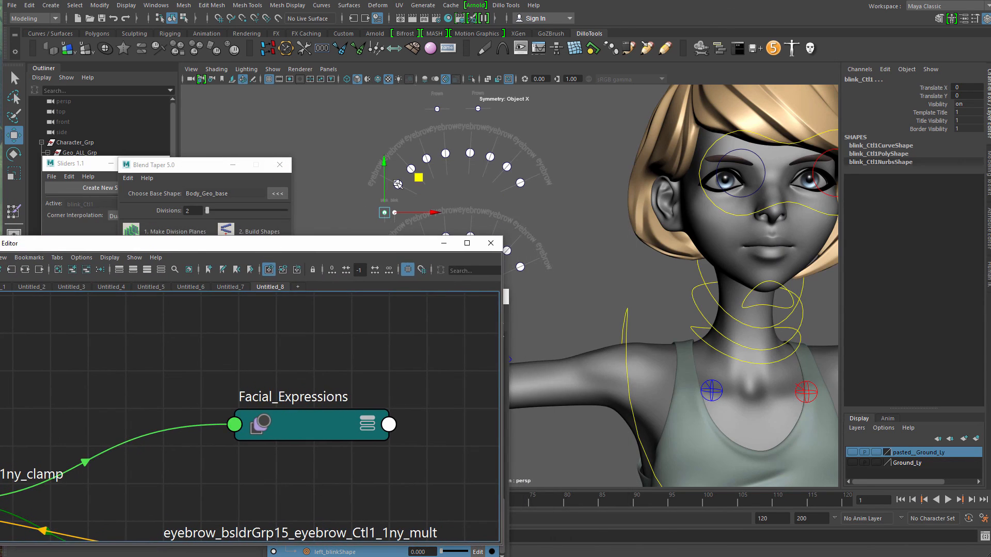
{"action": "left_click_drag", "start_coordinate": [381, 161], "coordinate": [371, 212]}
{"action": "right_click_drag", "start_coordinate": [356, 230], "coordinate": [380, 232], "text": "alt"}
{"action": "middle_click_drag", "start_coordinate": [380, 232], "coordinate": [382, 171], "text": "alt"}
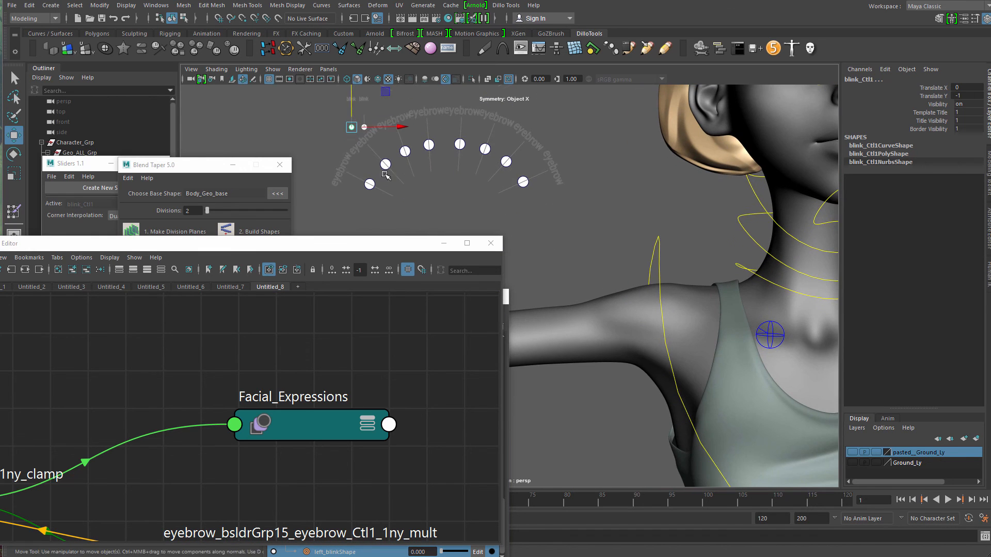
- Make the blink_bsldrGrp1 slider the active control and connect its lowered position to right_blinkShape of Facial_Expressions
{"action": "key", "text": "q"}
{"action": "left_click", "coordinate": [334, 197]}
{"action": "middle_click_drag", "start_coordinate": [334, 197], "coordinate": [336, 235], "text": "alt"}
{"action": "left_click_drag", "start_coordinate": [338, 147], "coordinate": [343, 163]}
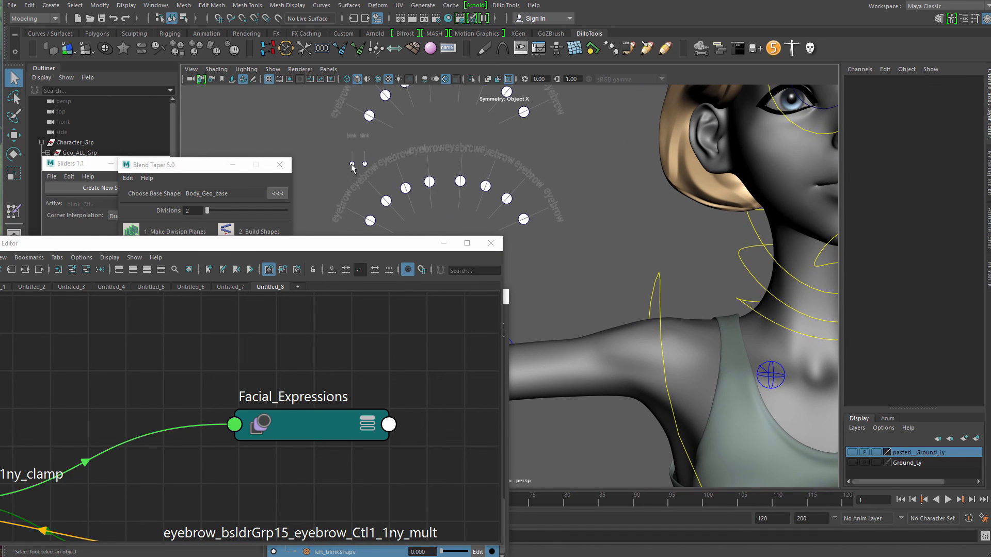
{"action": "left_click", "coordinate": [352, 165]}
{"action": "right_click", "coordinate": [352, 165]}
{"action": "left_click", "coordinate": [361, 117]}
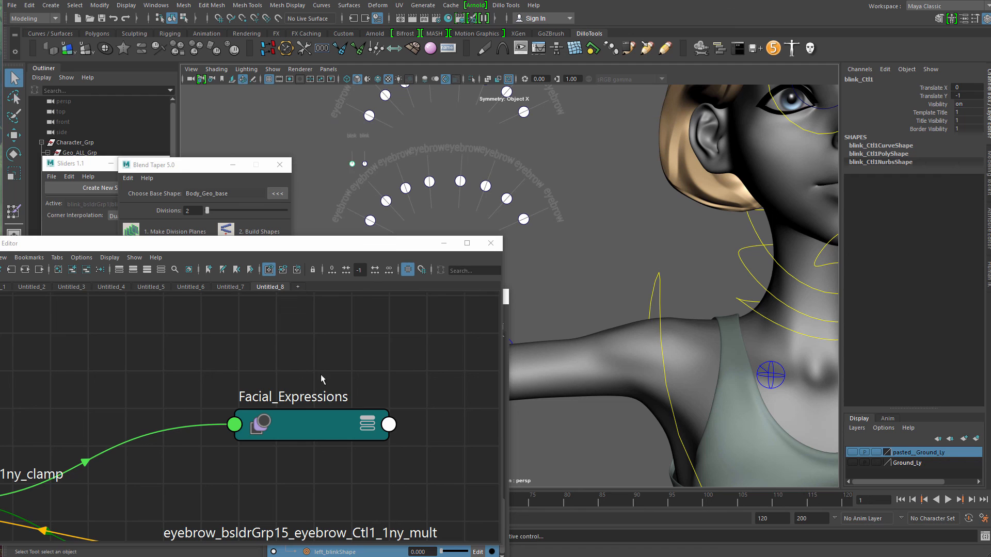
{"action": "scroll", "coordinate": [908, 207], "scroll_direction": "down", "scroll_amount": 15}
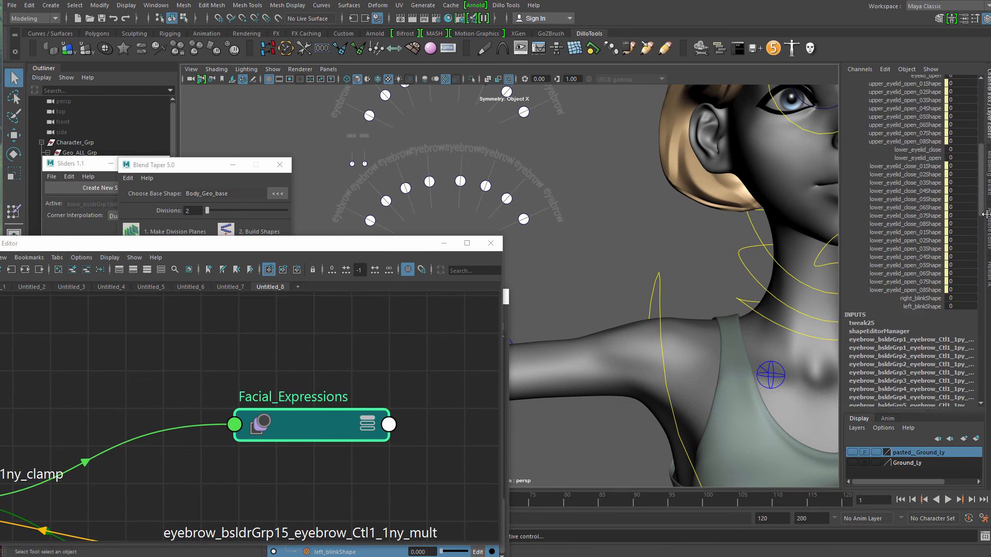
{"action": "left_click", "coordinate": [920, 170]}
{"action": "middle_click_drag", "start_coordinate": [676, 209], "coordinate": [684, 217], "text": "alt"}
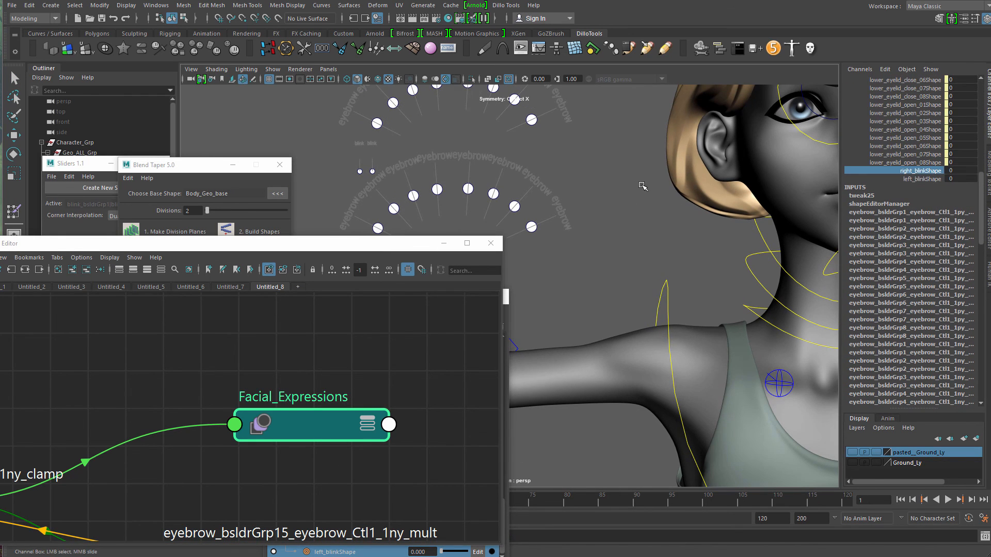
{"action": "right_click_drag", "start_coordinate": [640, 174], "coordinate": [643, 215]}
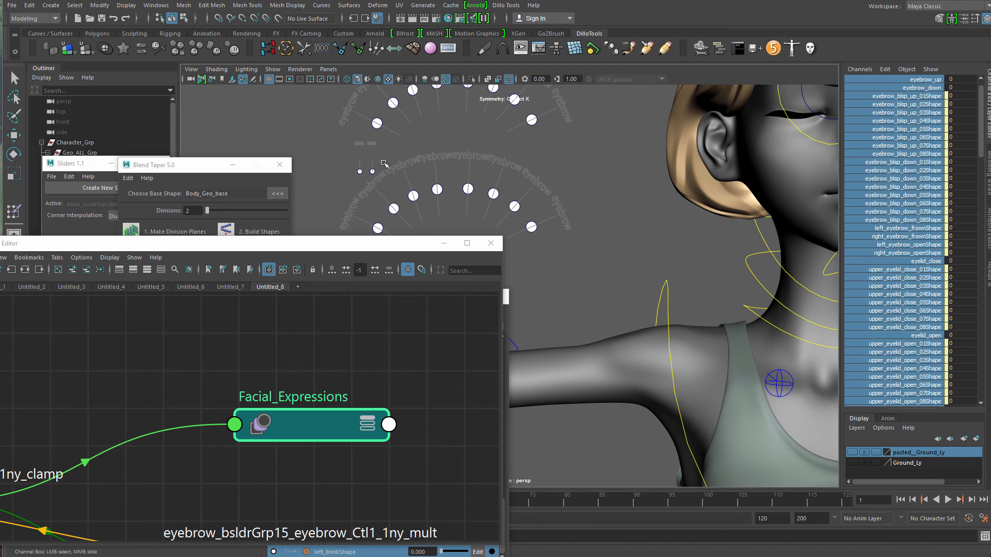
- Make the blink_bsldrGrp2 slider the active control and connect its lowered position to left_blinkShape of Facial_Expressions
{"action": "left_click_drag", "start_coordinate": [383, 163], "coordinate": [371, 183]}
{"action": "right_click_drag", "start_coordinate": [384, 177], "coordinate": [390, 123]}
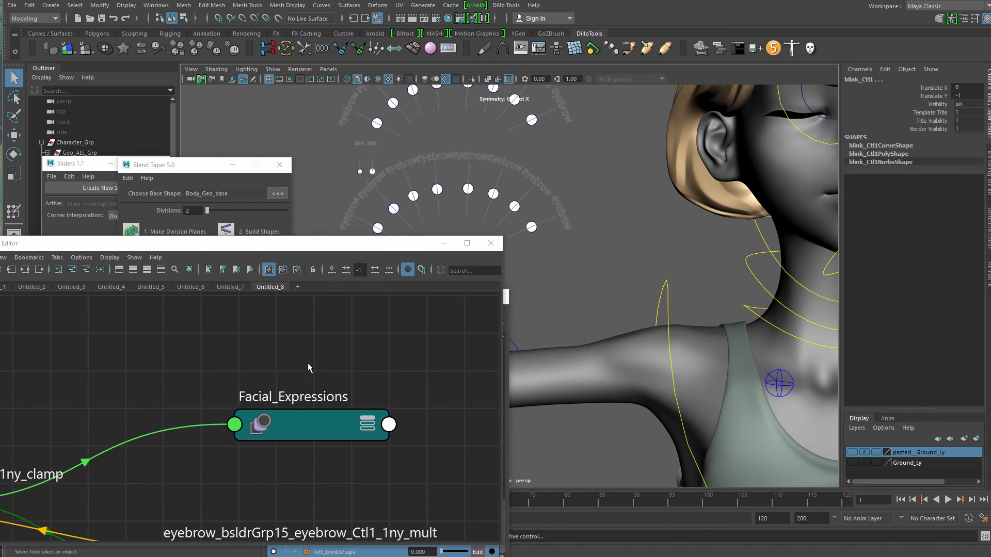
{"action": "left_click", "coordinate": [309, 426]}
{"action": "scroll", "coordinate": [919, 232], "scroll_direction": "down", "scroll_amount": 10}
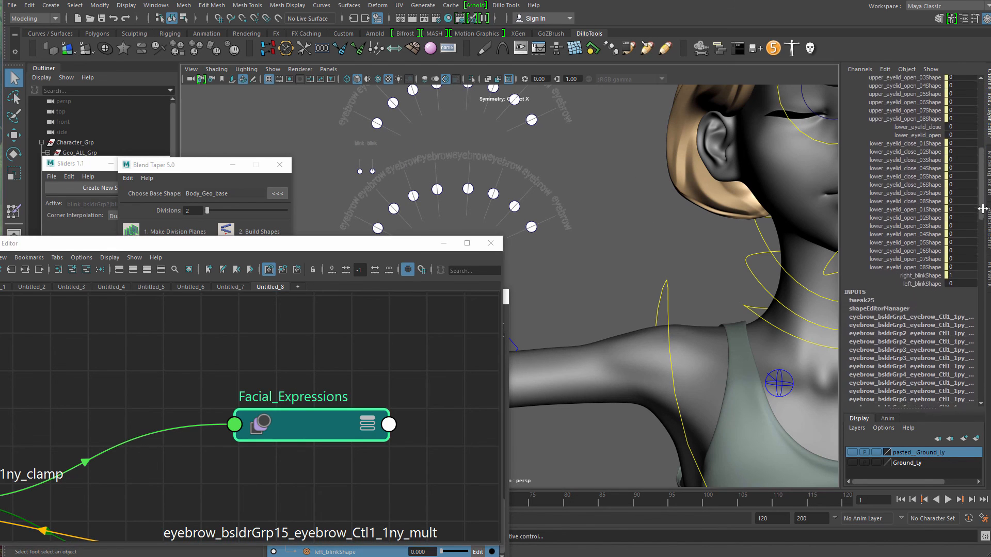
{"action": "left_click", "coordinate": [924, 264]}
{"action": "right_click_drag", "start_coordinate": [661, 213], "coordinate": [684, 258]}
{"action": "scroll", "coordinate": [536, 219], "scroll_direction": "down", "scroll_amount": 3}
{"action": "middle_click_drag", "start_coordinate": [526, 217], "coordinate": [464, 231], "text": "alt"}
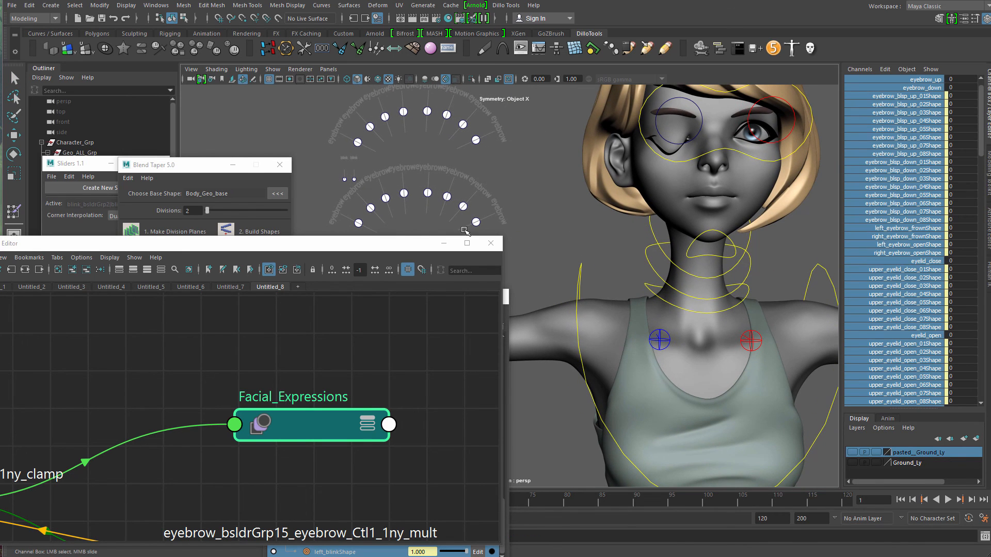
- Flip the left_blinkShape target again in the Shape Editor, then minimize the editor
{"action": "left_click_drag", "start_coordinate": [389, 255], "coordinate": [387, 294]}
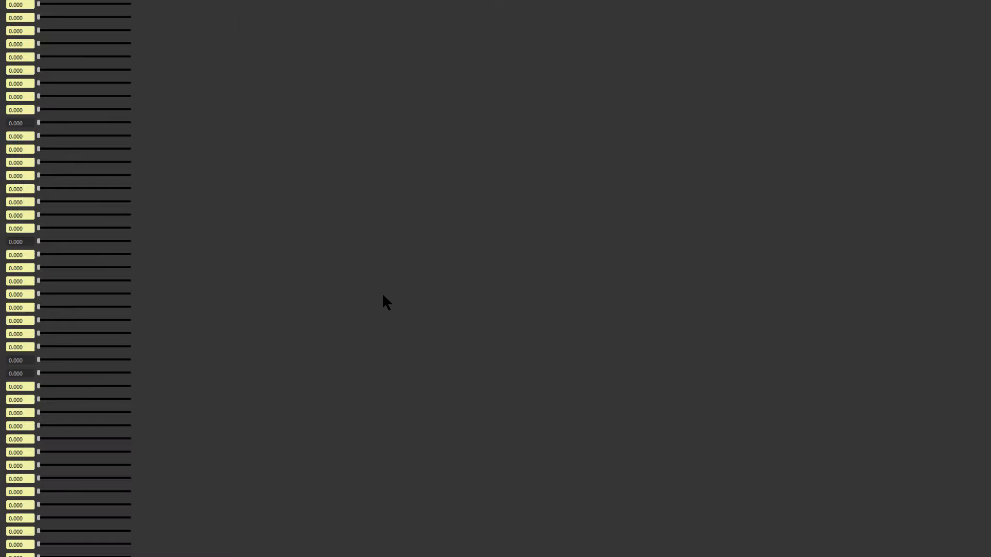
{"action": "left_click_drag", "start_coordinate": [733, 0], "coordinate": [59, 368]}
{"action": "left_click_drag", "start_coordinate": [264, 367], "coordinate": [27, 529]}
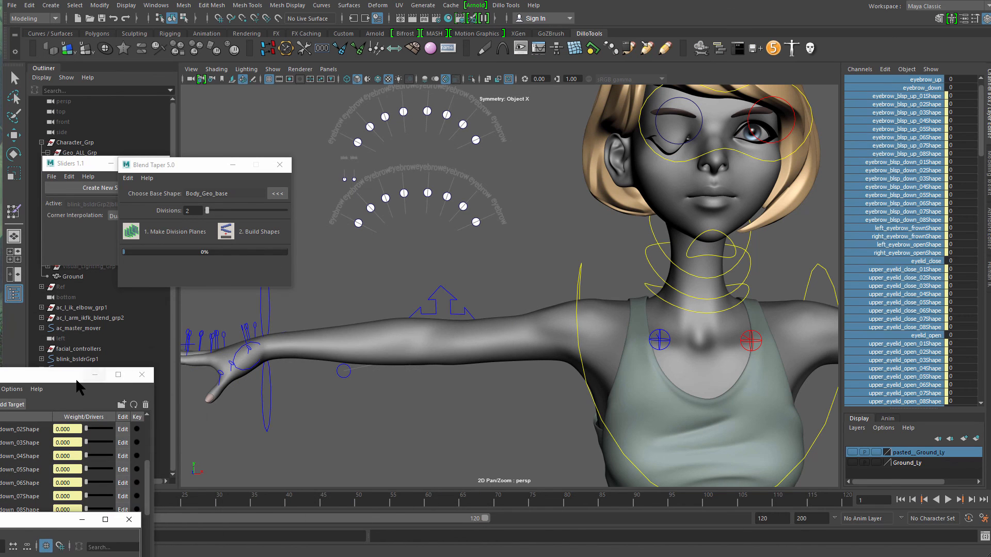
{"action": "left_click_drag", "start_coordinate": [72, 375], "coordinate": [432, 124]}
{"action": "left_click_drag", "start_coordinate": [508, 253], "coordinate": [499, 372]}
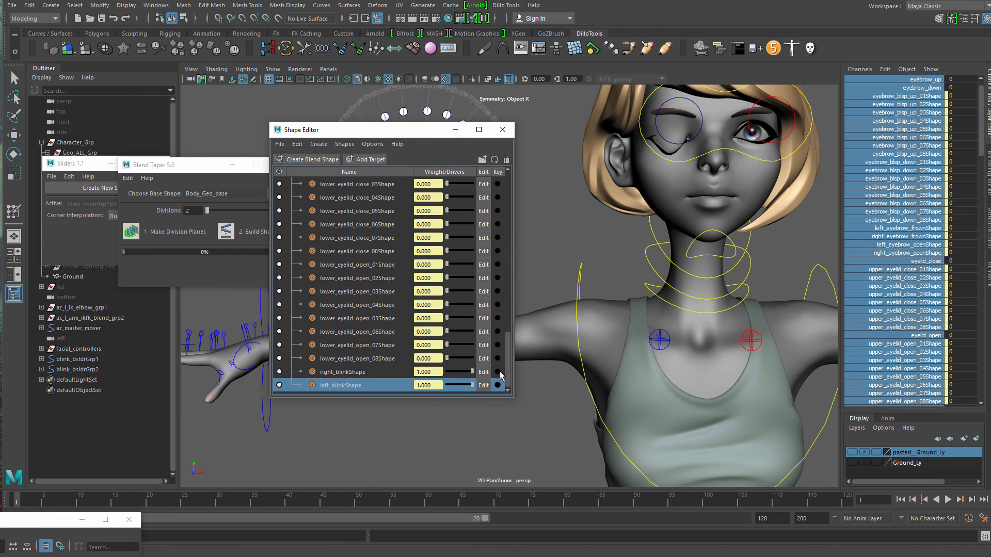
{"action": "right_click", "coordinate": [341, 388]}
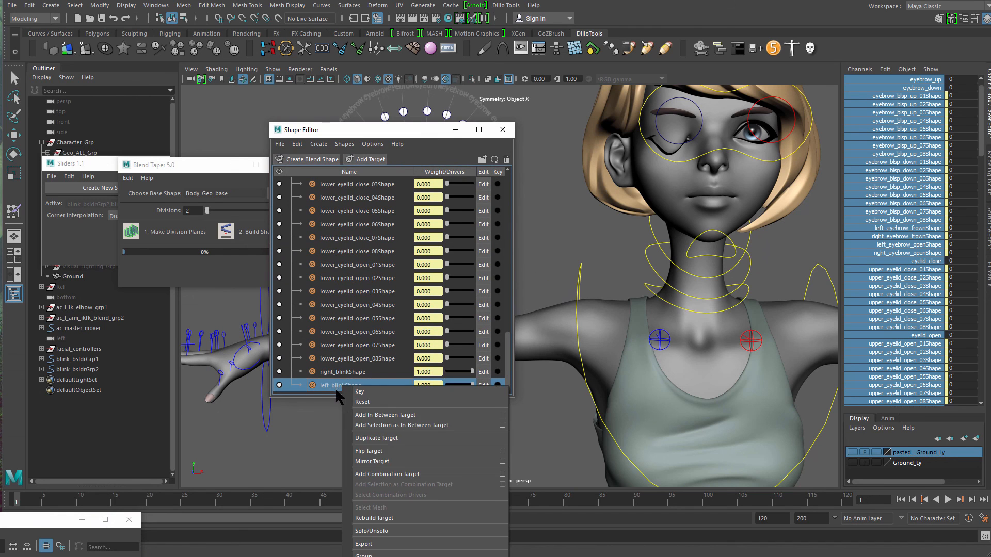
{"action": "left_click", "coordinate": [383, 450]}
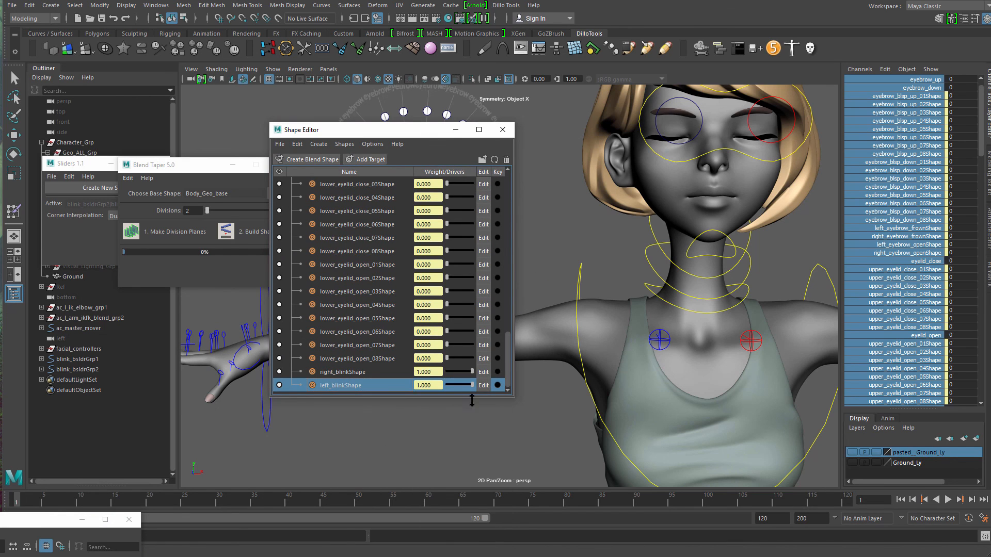
{"action": "left_click", "coordinate": [458, 130]}
- Test the blink by sliding both blink sliders up and down while viewing the eyelids from several angles
{"action": "middle_click_drag", "start_coordinate": [395, 264], "coordinate": [456, 268], "text": "alt"}
{"action": "key", "text": "q"}
{"action": "left_click", "coordinate": [450, 258]}
{"action": "middle_click_drag", "start_coordinate": [406, 212], "coordinate": [403, 256], "text": "alt"}
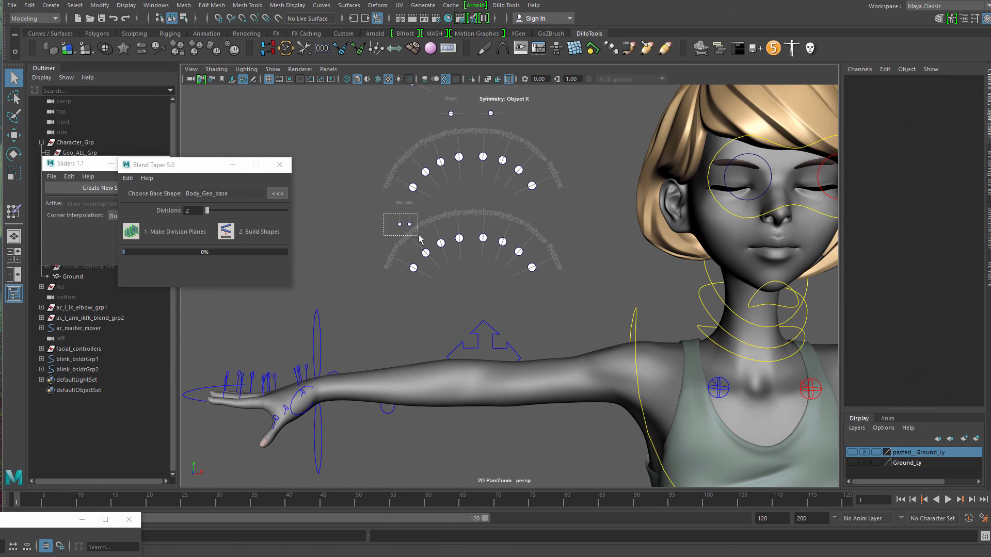
{"action": "left_click_drag", "start_coordinate": [419, 239], "coordinate": [420, 238]}
{"action": "key", "text": "w"}
{"action": "left_click_drag", "start_coordinate": [399, 176], "coordinate": [377, 268]}
{"action": "middle_click_drag", "start_coordinate": [438, 240], "coordinate": [415, 246], "text": "alt"}
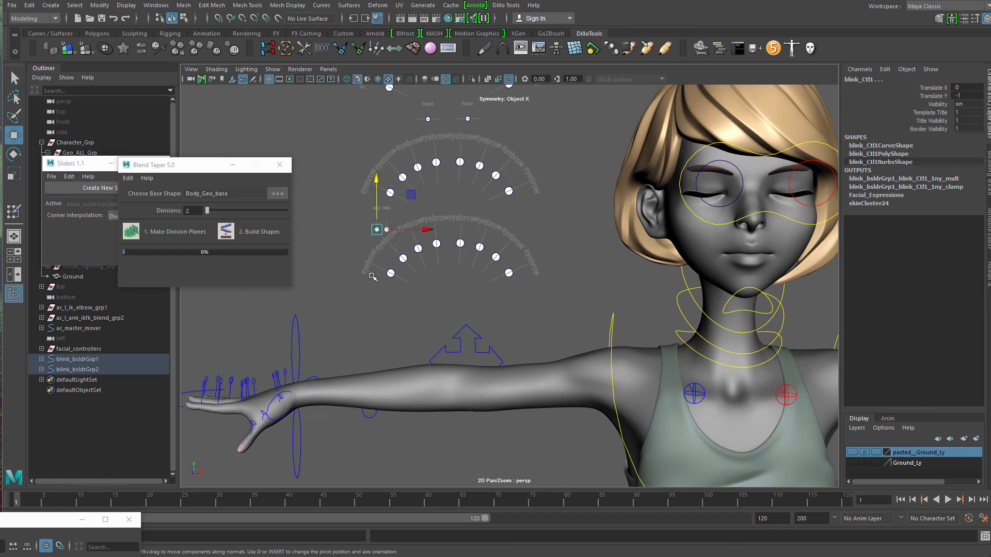
{"action": "left_click_drag", "start_coordinate": [414, 246], "coordinate": [345, 272], "text": "alt"}
{"action": "left_click_drag", "start_coordinate": [344, 316], "coordinate": [403, 256], "text": "alt"}
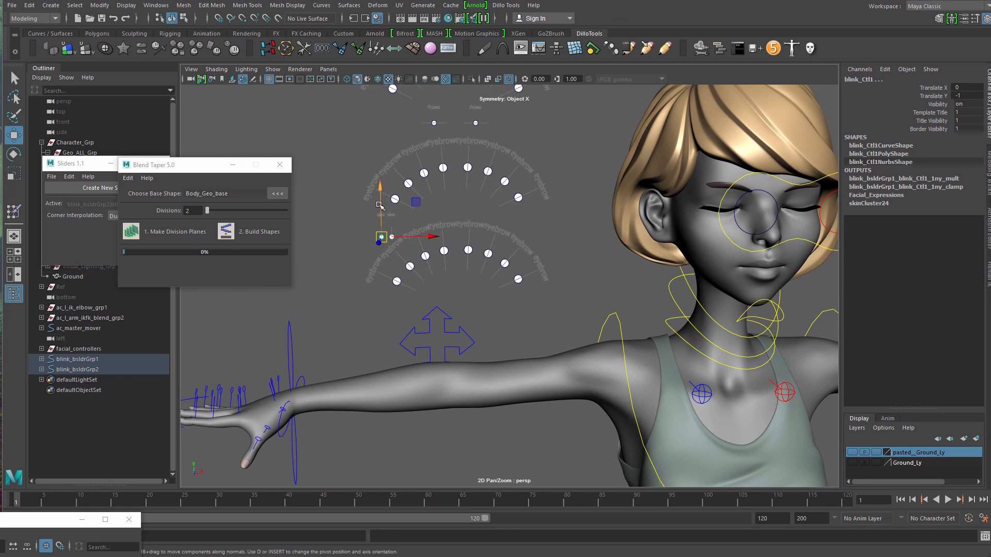
{"action": "mouse_move", "coordinate": [379, 205]}
{"action": "left_mouse_down"}
{"action": "mouse_move", "coordinate": [381, 215]}
{"action": "mouse_move", "coordinate": [381, 197]}
{"action": "mouse_move", "coordinate": [381, 209]}
{"action": "left_mouse_up"}
{"action": "left_click_drag", "start_coordinate": [412, 268], "coordinate": [397, 240], "text": "alt"}
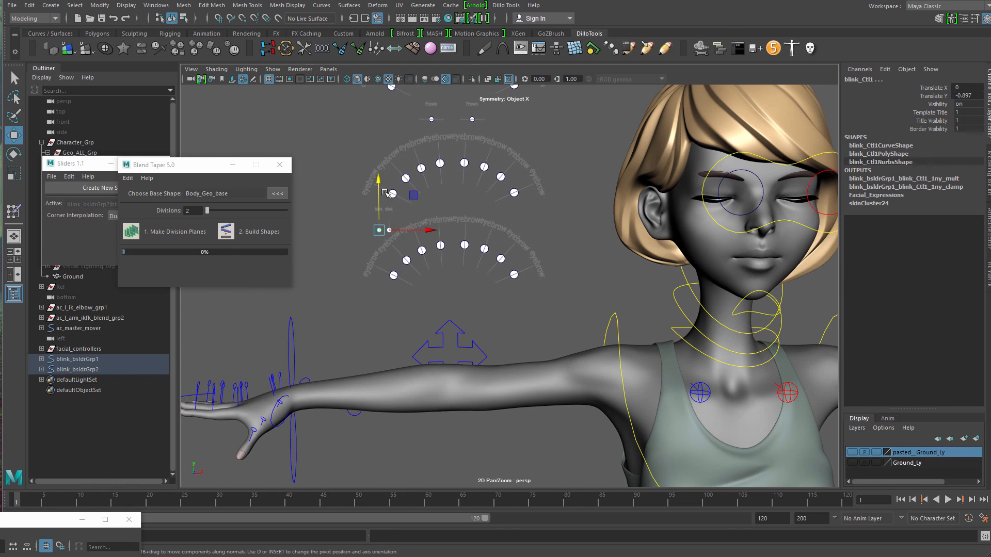
{"action": "left_click_drag", "start_coordinate": [377, 183], "coordinate": [427, 205]}
- Try raising the four upper eyelid sliders of the right eye to 1 with the eyes closed, and undo the move
{"action": "left_click_drag", "start_coordinate": [434, 166], "coordinate": [402, 129]}
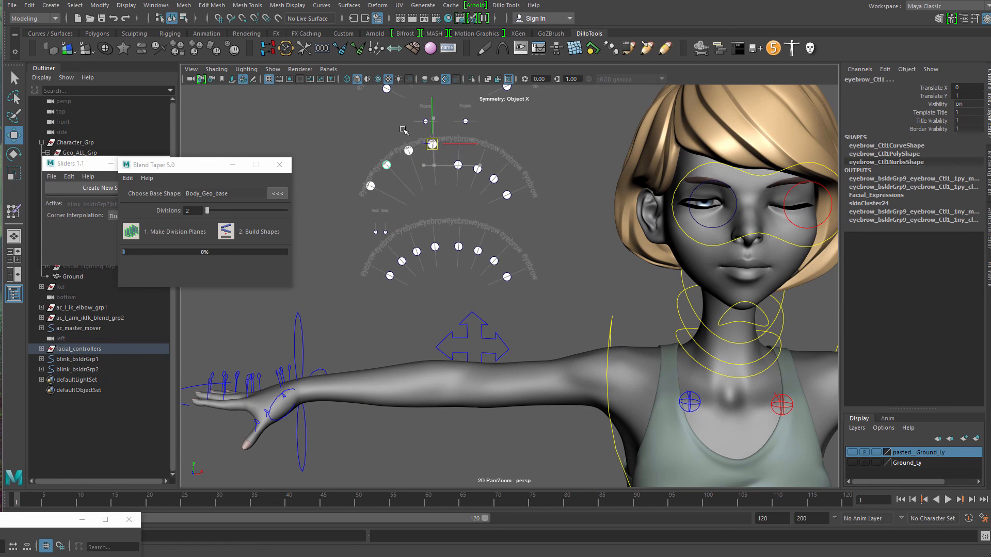
{"action": "key", "text": "ctrl+z"}
{"action": "key", "text": "ctrl+z"}
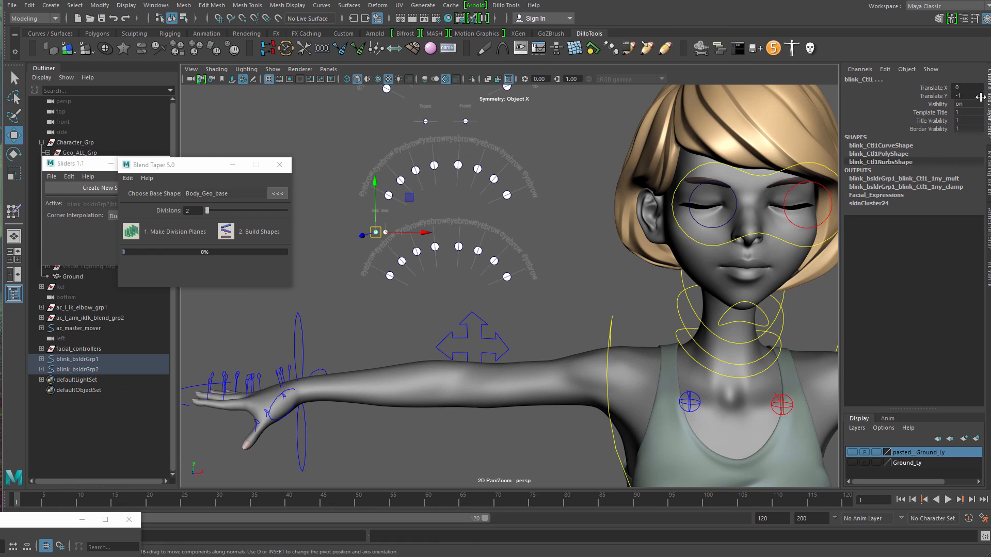
- Reset Translate Y of both blink sliders to 0
{"action": "left_click", "coordinate": [971, 96]}
{"action": "type", "text": "0"}
{"action": "key", "text": "Return"}
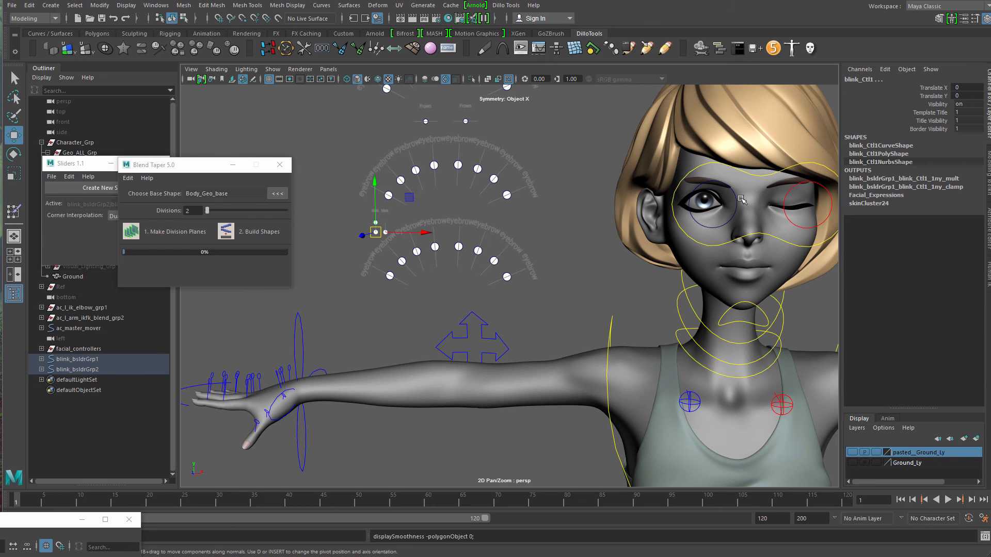
- Inspect the two blink sliders and their handles up close beside the eyelid sliders, selecting each handle in turn
{"action": "left_click_drag", "start_coordinate": [347, 134], "coordinate": [565, 289]}
{"action": "middle_click_drag", "start_coordinate": [389, 209], "coordinate": [465, 219], "text": "alt"}
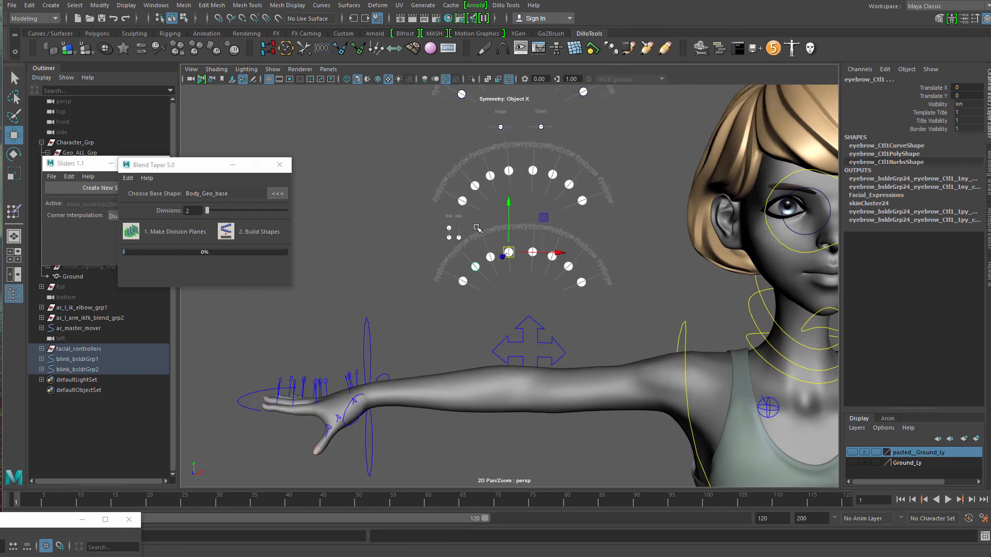
{"action": "right_click_drag", "start_coordinate": [466, 218], "coordinate": [462, 265], "text": "alt"}
{"action": "left_click", "coordinate": [397, 224]}
{"action": "left_click", "coordinate": [408, 186]}
{"action": "middle_click_drag", "start_coordinate": [410, 191], "coordinate": [365, 237], "text": "alt"}
{"action": "right_click_drag", "start_coordinate": [366, 238], "coordinate": [371, 237], "text": "alt"}
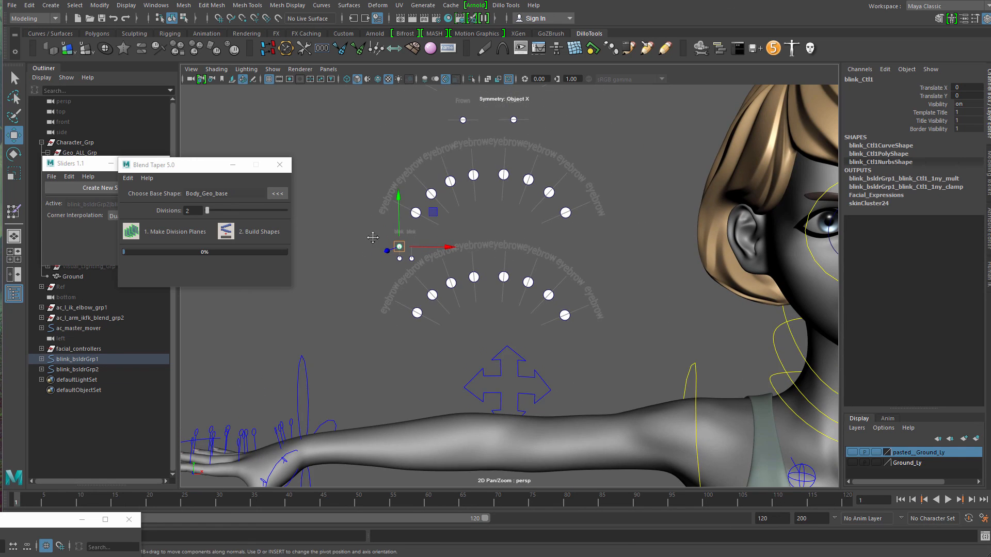
{"action": "middle_click_drag", "start_coordinate": [372, 237], "coordinate": [302, 226], "text": "alt"}
{"action": "right_click_drag", "start_coordinate": [348, 200], "coordinate": [426, 267], "text": "alt"}
{"action": "middle_click_drag", "start_coordinate": [362, 251], "coordinate": [430, 250], "text": "alt"}
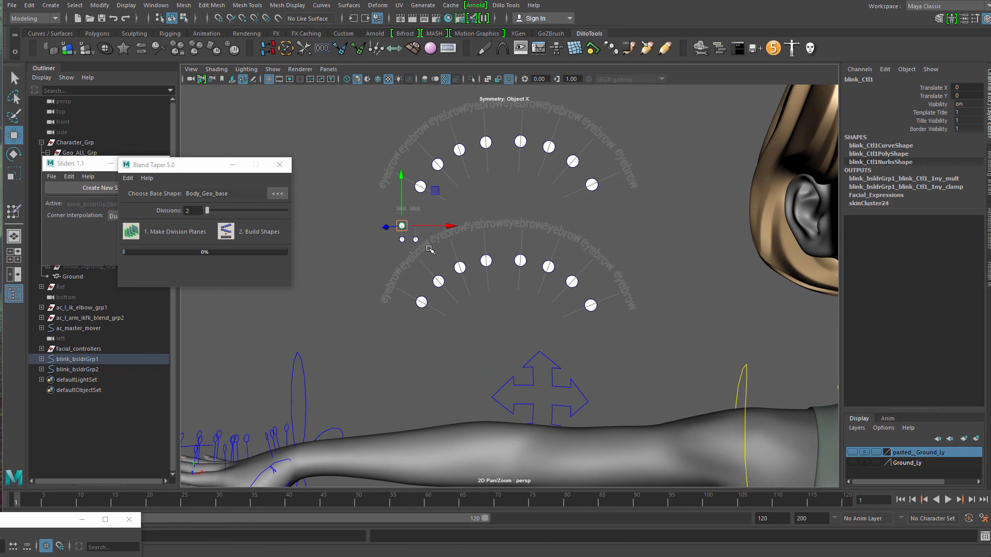
{"action": "left_click_drag", "start_coordinate": [386, 240], "coordinate": [402, 257]}
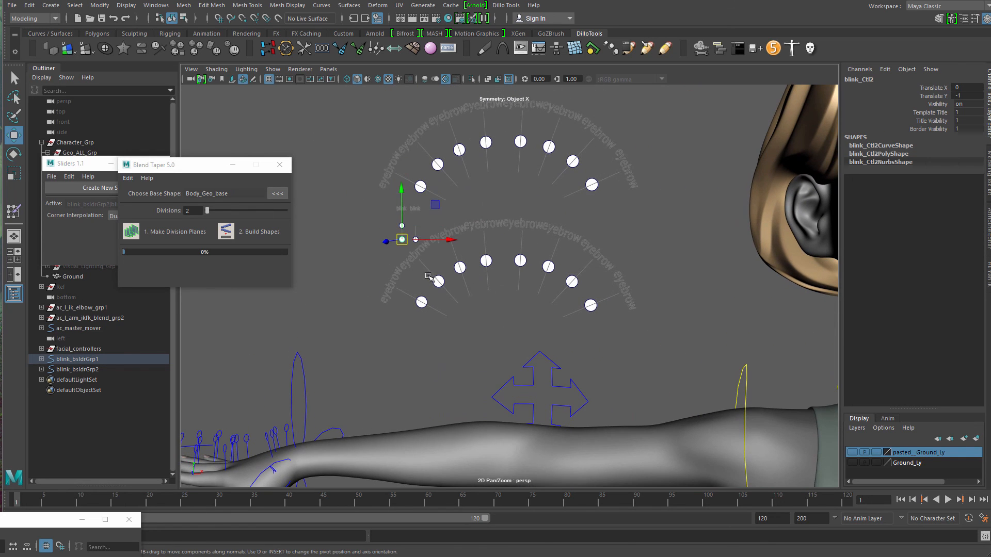
{"action": "left_click", "coordinate": [475, 282]}
{"action": "left_click", "coordinate": [403, 224]}
{"action": "right_click_drag", "start_coordinate": [477, 273], "coordinate": [449, 255], "text": "alt"}
{"action": "middle_click_drag", "start_coordinate": [456, 259], "coordinate": [397, 251], "text": "alt"}
- Select both blink sliders and return them to neutral with Translate X and Translate Y at 0
{"action": "key", "text": "q"}
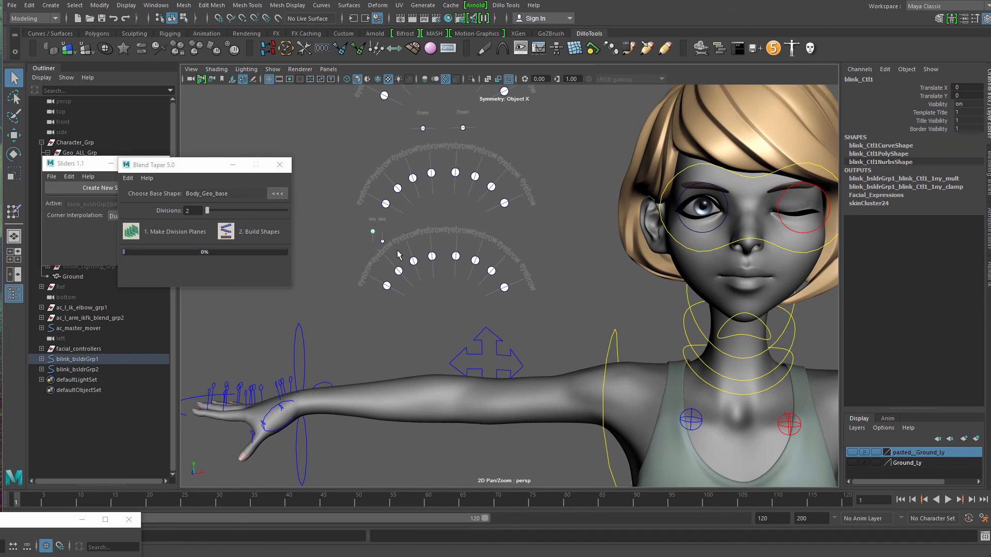
{"action": "left_click_drag", "start_coordinate": [386, 249], "coordinate": [388, 250]}
{"action": "key", "text": "w"}
{"action": "middle_click_drag", "start_coordinate": [389, 223], "coordinate": [391, 213]}
{"action": "left_click_drag", "start_coordinate": [352, 216], "coordinate": [398, 246]}
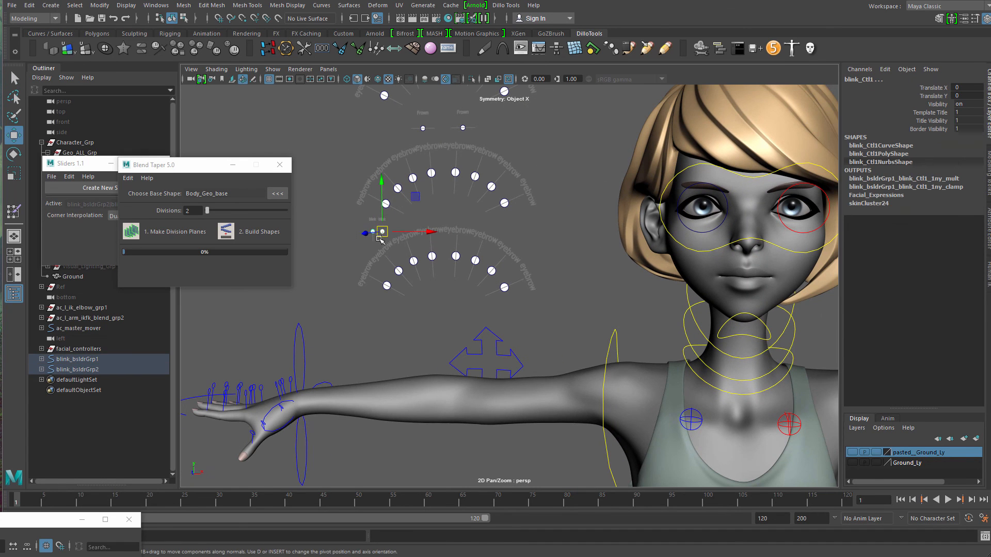
{"action": "middle_click_drag", "start_coordinate": [381, 232], "coordinate": [433, 147]}
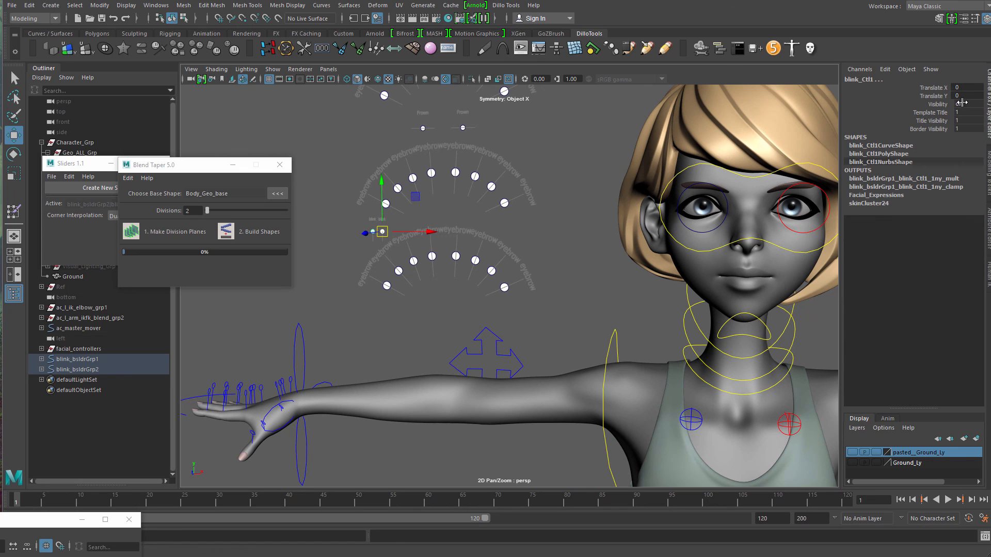
{"action": "left_click_drag", "start_coordinate": [974, 88], "coordinate": [971, 95]}
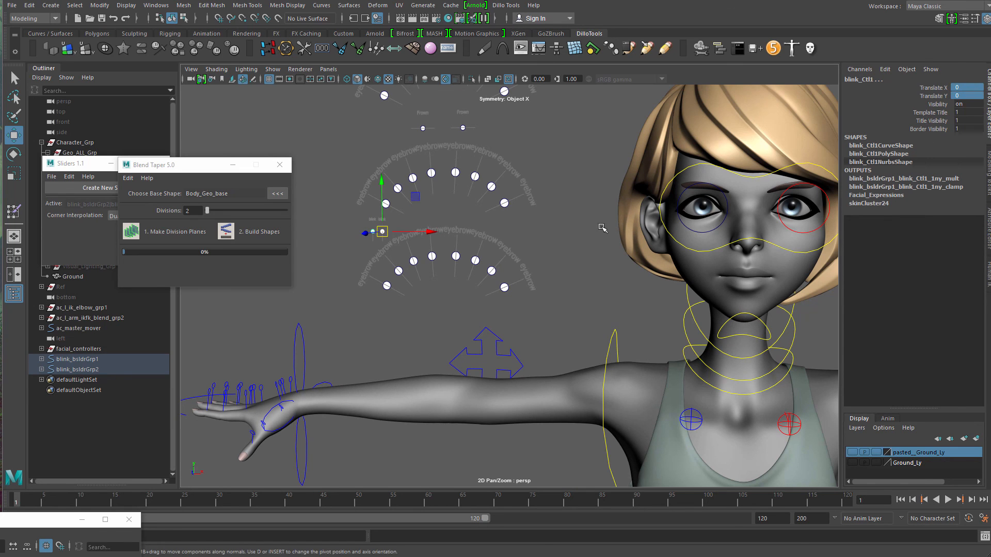
{"action": "left_click", "coordinate": [562, 210]}
{"action": "middle_click_drag", "start_coordinate": [508, 208], "coordinate": [551, 253], "text": "alt"}
{"action": "right_click_drag", "start_coordinate": [551, 253], "coordinate": [453, 219], "text": "alt"}
{"action": "left_click_drag", "start_coordinate": [381, 109], "coordinate": [587, 350]}
{"action": "middle_click_drag", "start_coordinate": [564, 315], "coordinate": [517, 286], "text": "alt"}
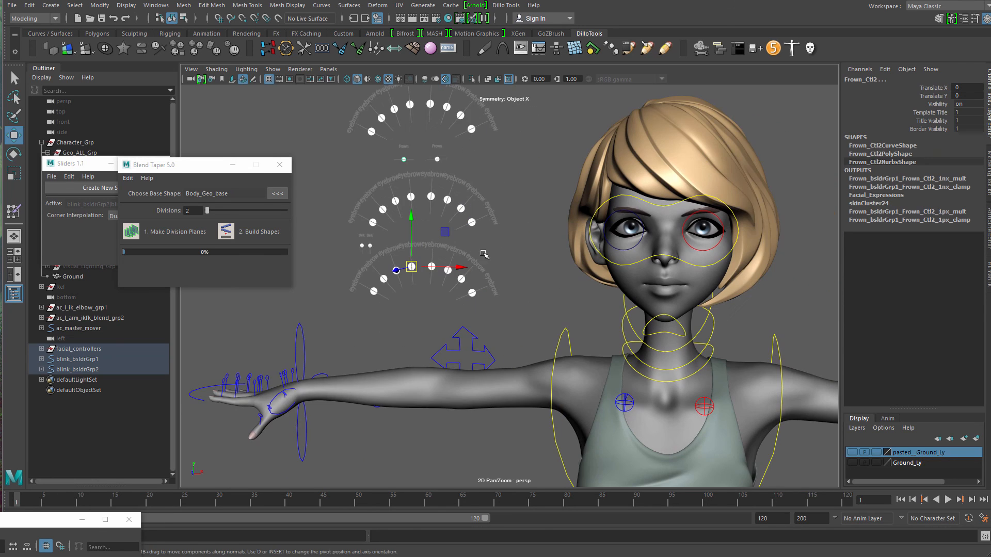
{"action": "middle_click_drag", "start_coordinate": [483, 253], "coordinate": [499, 251], "text": "alt"}
{"action": "right_click_drag", "start_coordinate": [499, 251], "coordinate": [571, 291], "text": "alt"}
{"action": "left_click", "coordinate": [544, 261]}
- Lower the upper eyelid sliders of both eyes to half-close the lids, with the right eye's outermost slider at Translate Y -0.49
{"action": "left_click_drag", "start_coordinate": [338, 147], "coordinate": [450, 210]}
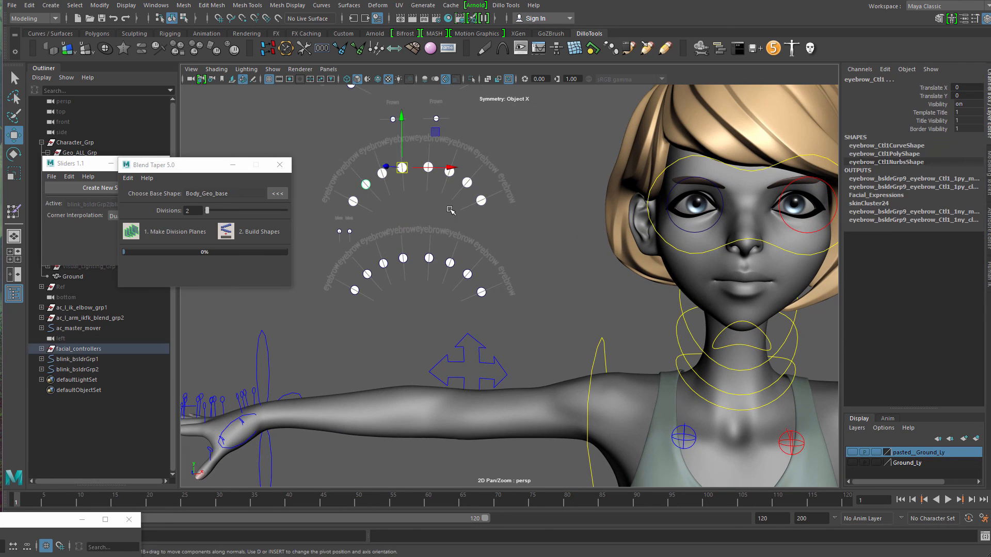
{"action": "left_click_drag", "start_coordinate": [402, 167], "coordinate": [364, 209]}
{"action": "key", "text": "q"}
{"action": "left_click", "coordinate": [364, 187]}
{"action": "left_click", "coordinate": [355, 203]}
{"action": "key", "text": "w"}
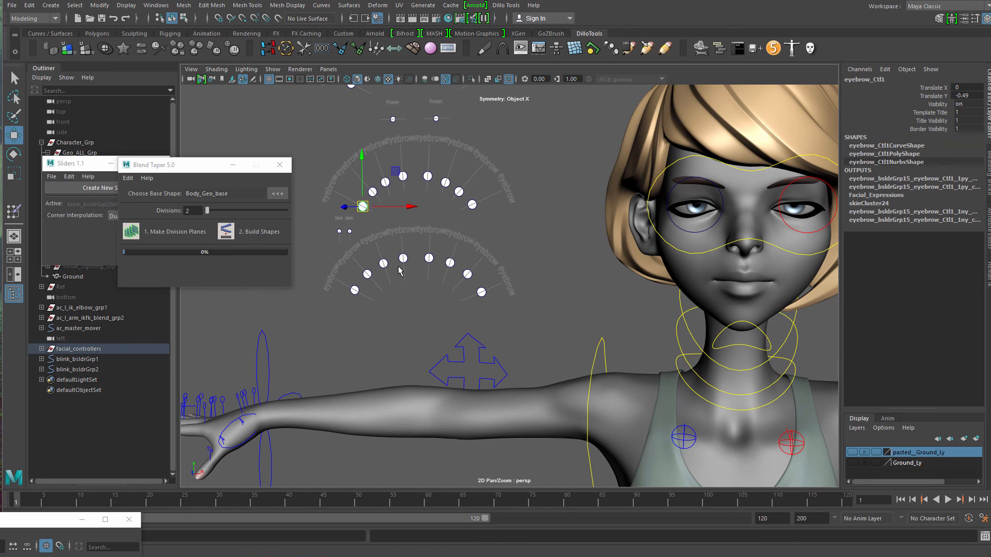
- Lower the four lower eyelid sliders of the right eye together
{"action": "key", "text": "q"}
{"action": "left_click_drag", "start_coordinate": [352, 249], "coordinate": [414, 316]}
{"action": "key", "text": "w"}
{"action": "middle_click_drag", "start_coordinate": [399, 269], "coordinate": [418, 259], "text": "alt"}
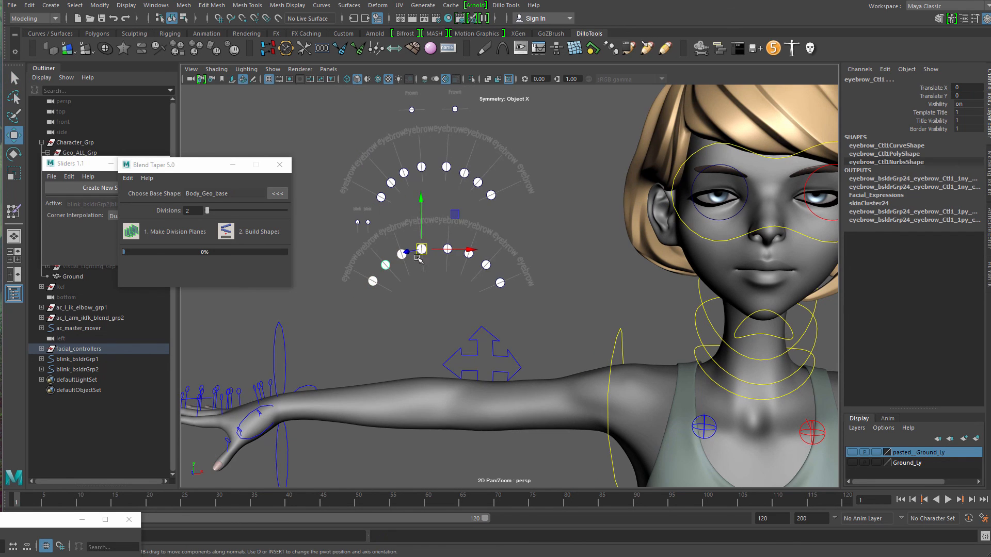
{"action": "left_click_drag", "start_coordinate": [418, 259], "coordinate": [423, 307]}
- Lower the four lower eyelid sliders of the left eye to Translate Y -1
{"action": "key", "text": "q"}
{"action": "left_click_drag", "start_coordinate": [439, 237], "coordinate": [511, 295]}
{"action": "key", "text": "w"}
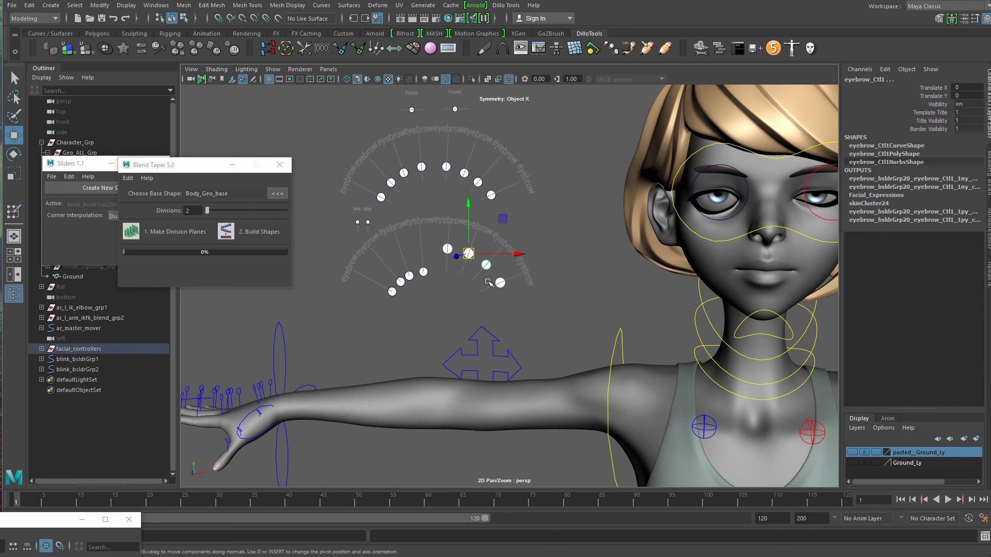
{"action": "left_click_drag", "start_coordinate": [467, 258], "coordinate": [507, 312]}
{"action": "scroll", "coordinate": [507, 312], "scroll_direction": "down", "scroll_amount": 5}
{"action": "scroll", "coordinate": [458, 250], "scroll_direction": "up", "scroll_amount": 4}
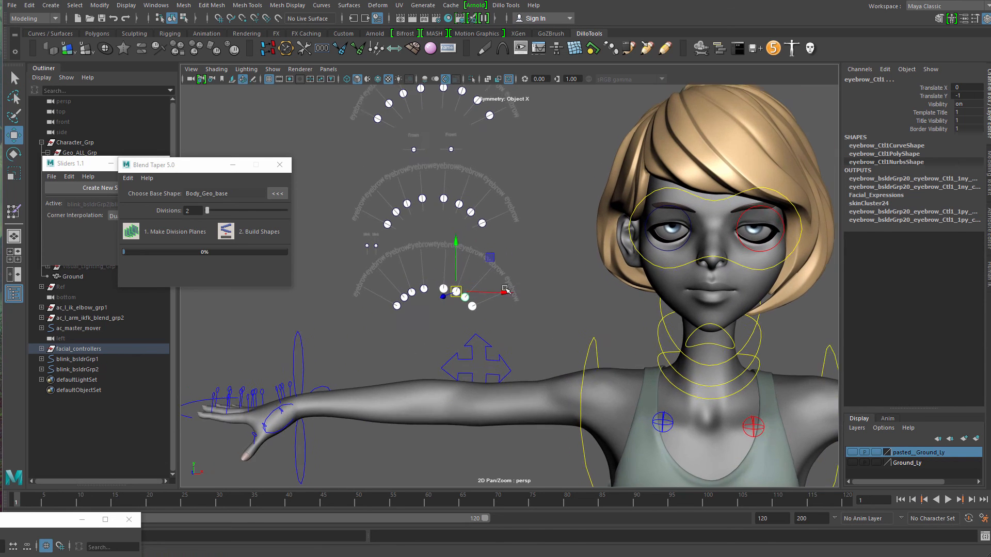
- Pose the right eyebrow with its frown slider and eyebrow sliders, setting the outermost eyebrow slider to about -0.25 in Translate Y
{"action": "middle_click_drag", "start_coordinate": [390, 151], "coordinate": [393, 186], "text": "alt"}
{"action": "left_click_drag", "start_coordinate": [425, 164], "coordinate": [539, 183]}
{"action": "left_click_drag", "start_coordinate": [556, 237], "coordinate": [461, 248], "text": "alt"}
{"action": "key", "text": "q"}
{"action": "left_click", "coordinate": [376, 169]}
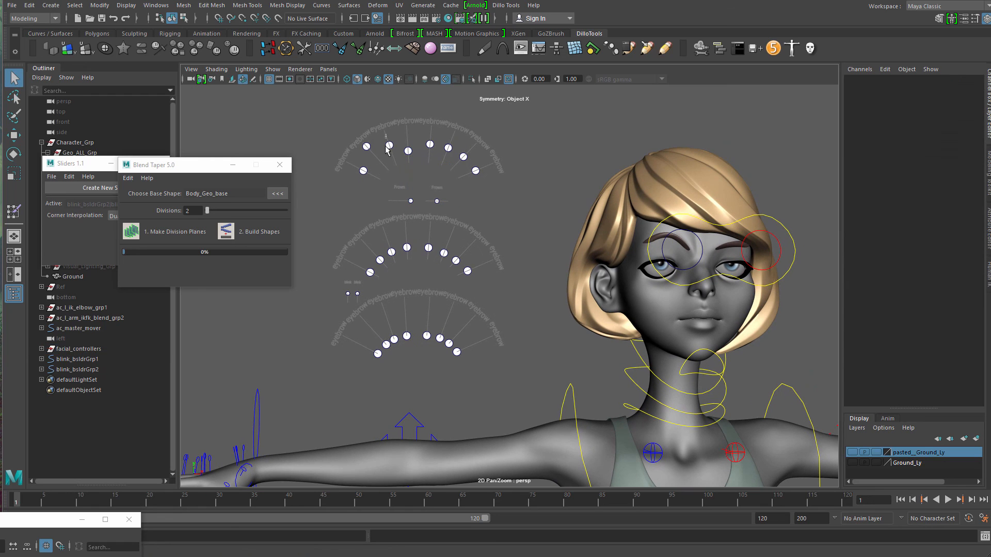
{"action": "left_click", "coordinate": [388, 146]}
{"action": "key", "text": "w"}
{"action": "left_click_drag", "start_coordinate": [389, 145], "coordinate": [368, 174]}
{"action": "left_click_drag", "start_coordinate": [516, 219], "coordinate": [454, 192], "text": "alt"}
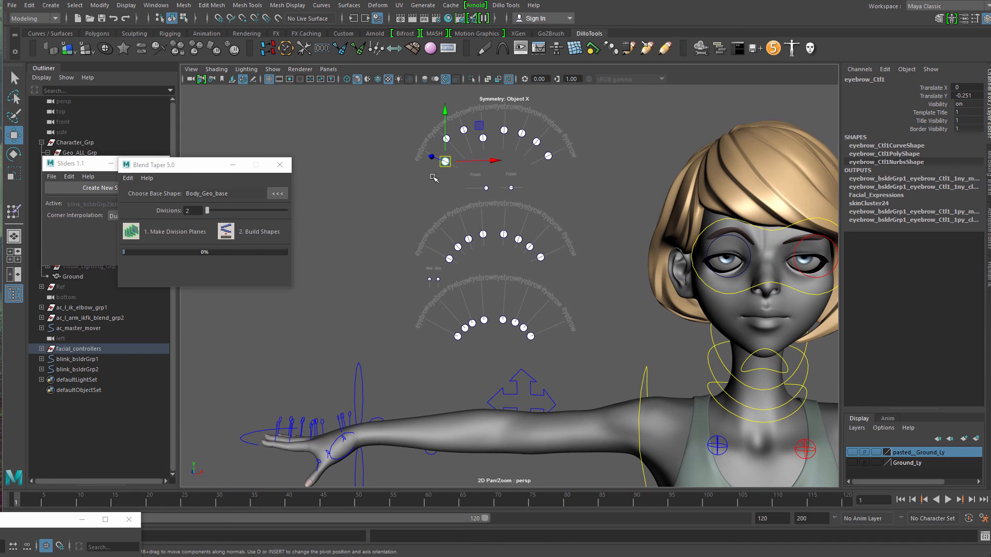
- Pose the left eyebrow with its individual sliders, lowering the innermost one to about -0.59 in Translate Y
{"action": "left_click", "coordinate": [513, 220]}
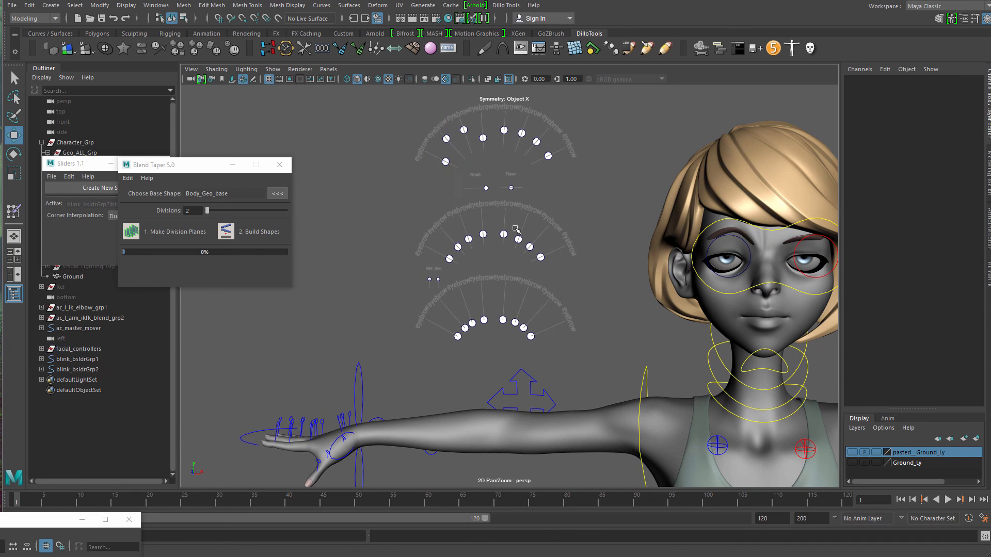
{"action": "left_click_drag", "start_coordinate": [516, 228], "coordinate": [493, 237], "text": "alt"}
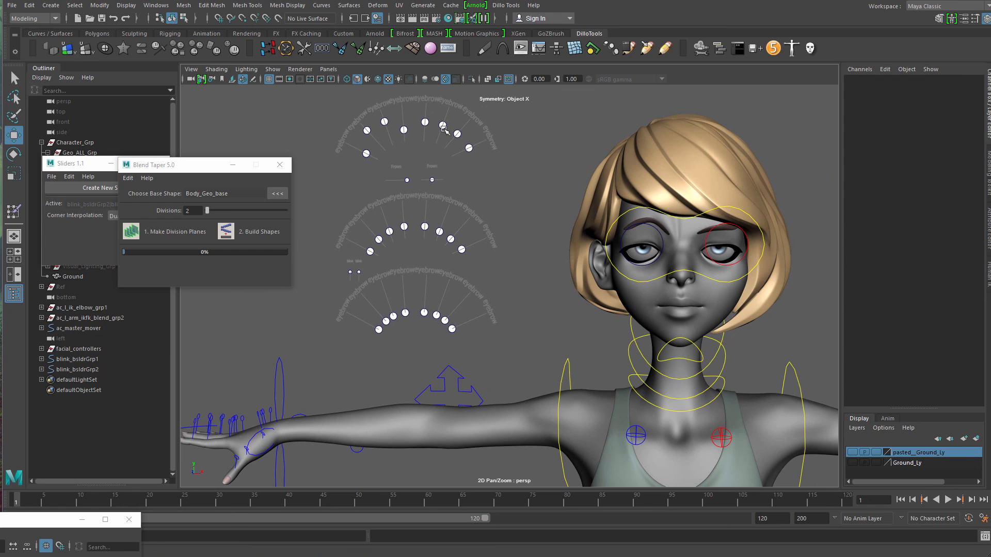
{"action": "mouse_move", "coordinate": [440, 122]}
{"action": "left_mouse_down"}
{"action": "mouse_move", "coordinate": [466, 140]}
{"action": "mouse_move", "coordinate": [467, 124]}
{"action": "mouse_move", "coordinate": [425, 135]}
{"action": "left_mouse_up"}
{"action": "left_click", "coordinate": [425, 122]}
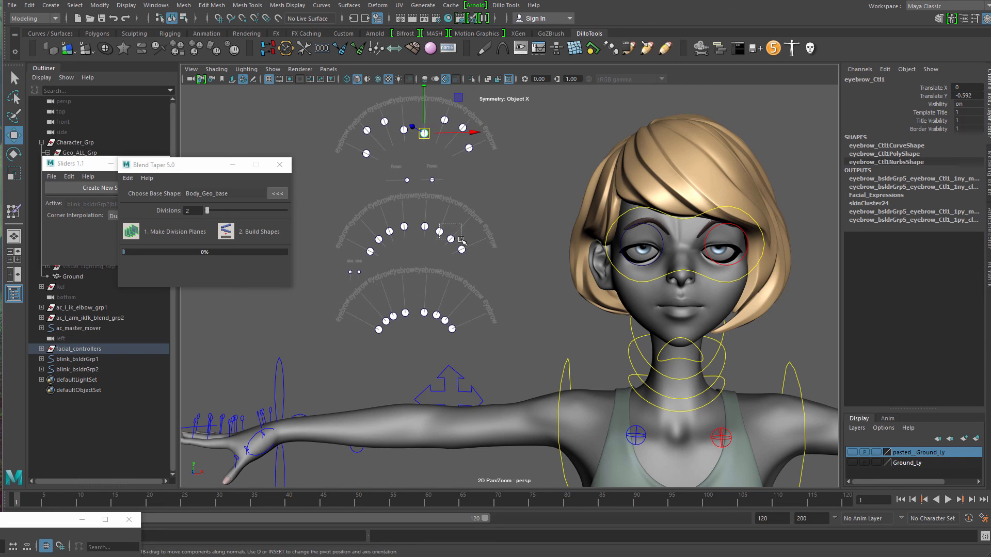
- Fine-tune the outer upper eyelid sliders of the left eye
{"action": "left_click", "coordinate": [444, 227]}
{"action": "left_click_drag", "start_coordinate": [444, 229], "coordinate": [472, 230]}
{"action": "key", "text": "q"}
{"action": "key", "text": "w"}
{"action": "left_click", "coordinate": [454, 237]}
- Examine the posed eyelids and eyebrows on the face from a distance and up close
{"action": "scroll", "coordinate": [454, 237], "scroll_direction": "down", "scroll_amount": 3}
{"action": "left_click", "coordinate": [515, 283]}
{"action": "left_click_drag", "start_coordinate": [514, 284], "coordinate": [496, 258], "text": "alt"}
{"action": "right_click_drag", "start_coordinate": [496, 258], "coordinate": [625, 333], "text": "alt"}
{"action": "middle_click_drag", "start_coordinate": [624, 333], "coordinate": [584, 301], "text": "alt"}
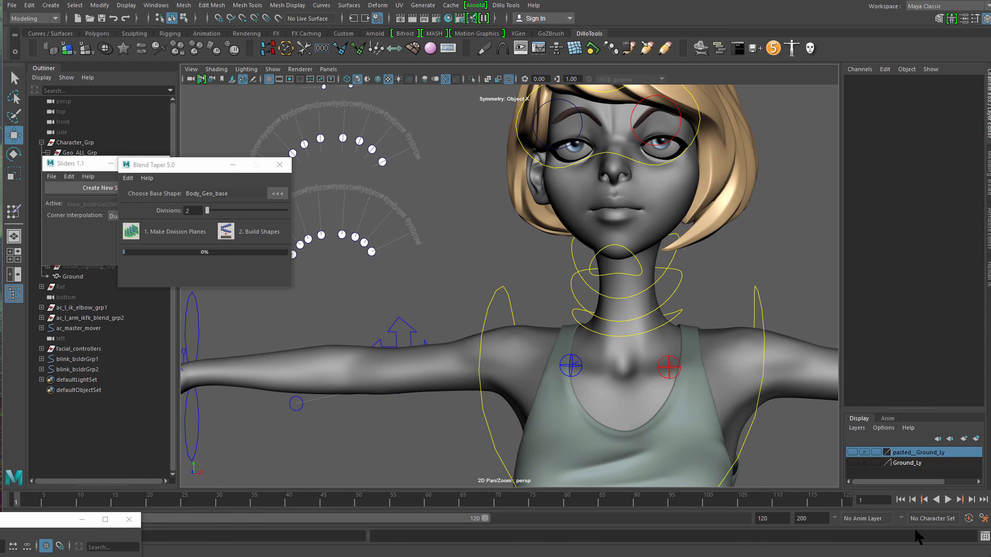
{"action": "middle_click_drag", "start_coordinate": [478, 289], "coordinate": [425, 391], "text": "alt"}
{"action": "right_click_drag", "start_coordinate": [424, 391], "coordinate": [490, 344], "text": "alt"}
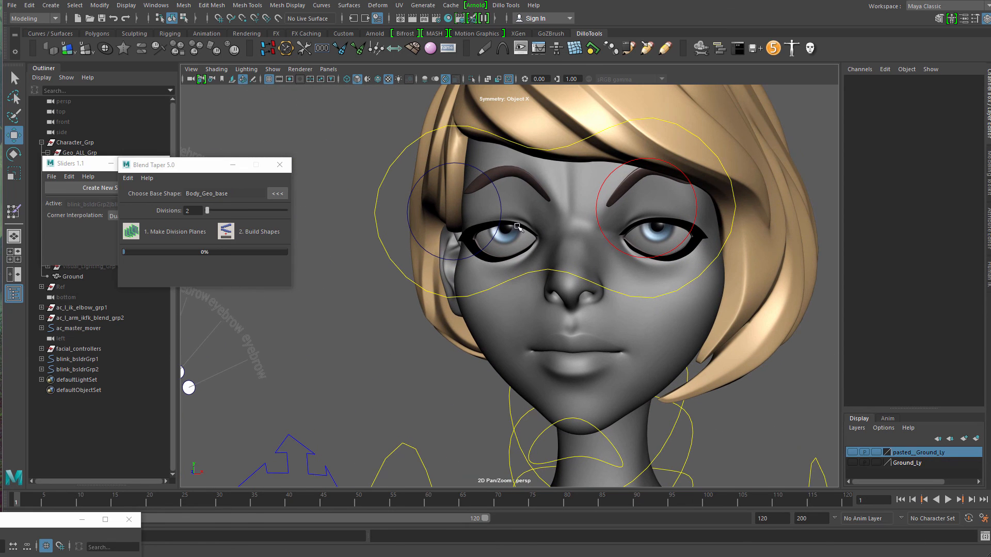